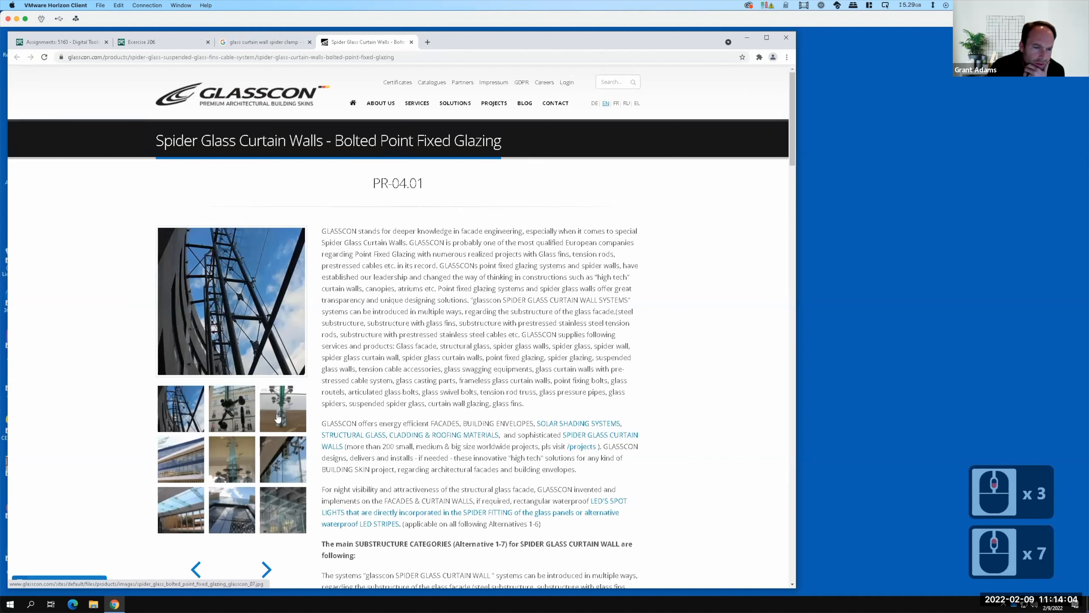
# Examine reference photos of spider-clamp glass curtain walls on the Glasscon page and in the image search results.
pyautogui.click(299, 461)
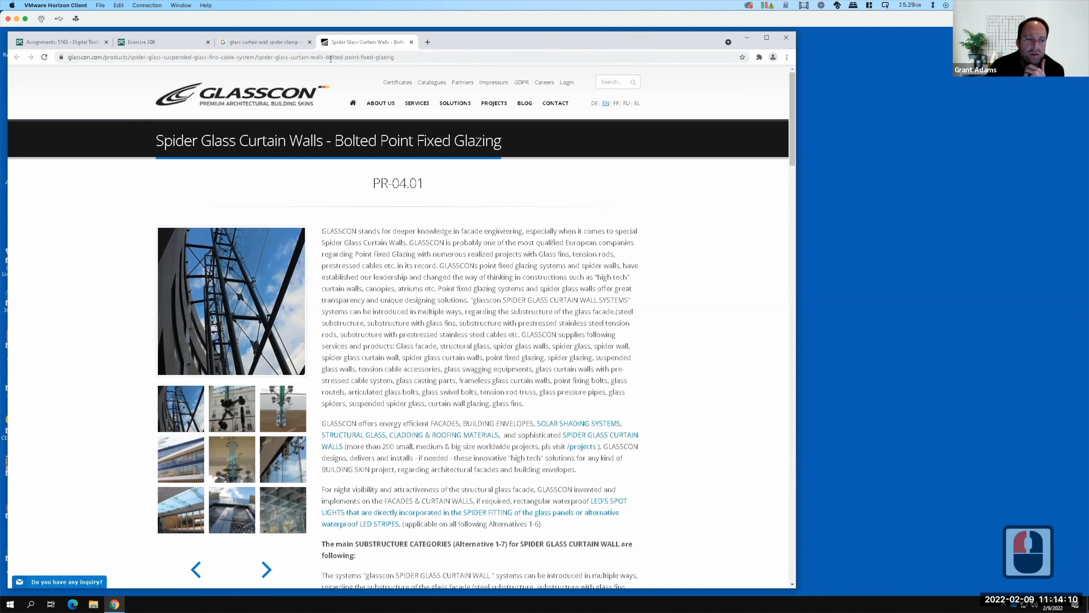
pyautogui.click(268, 43)
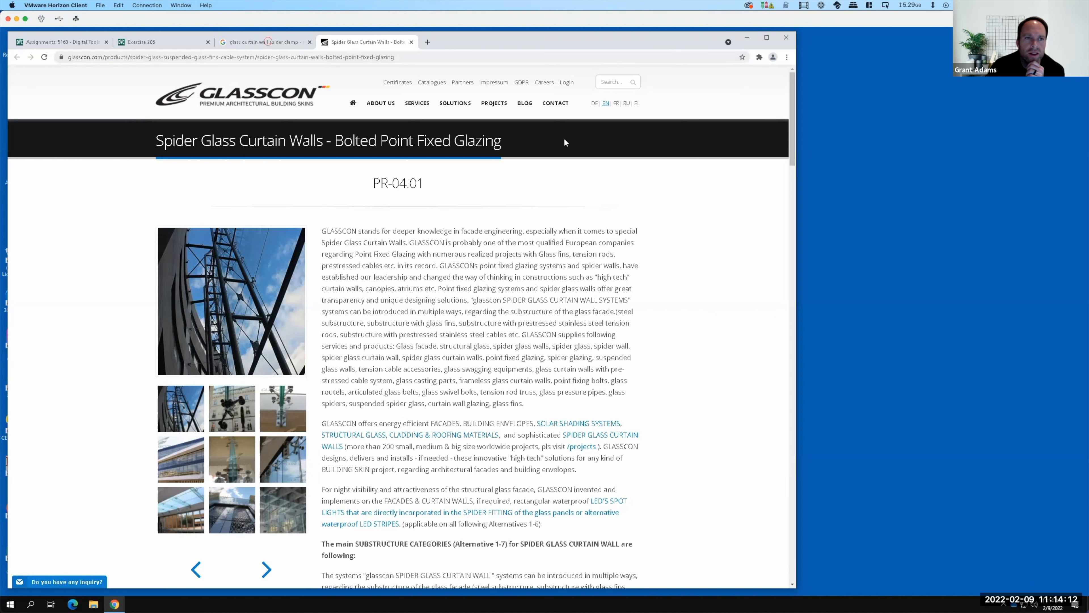
pyautogui.click(316, 54)
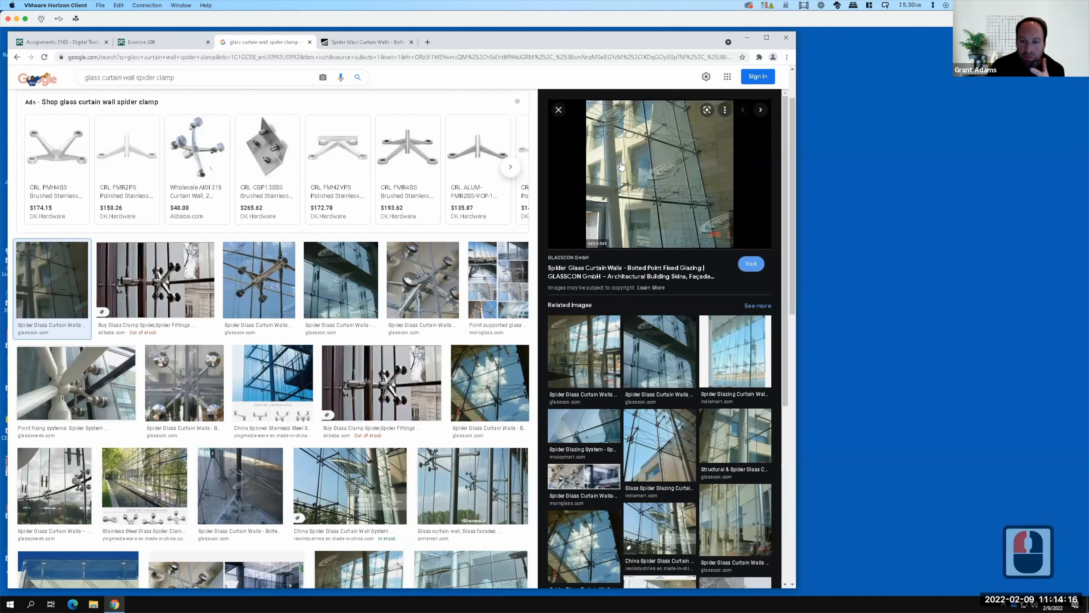
pyautogui.click(648, 451)
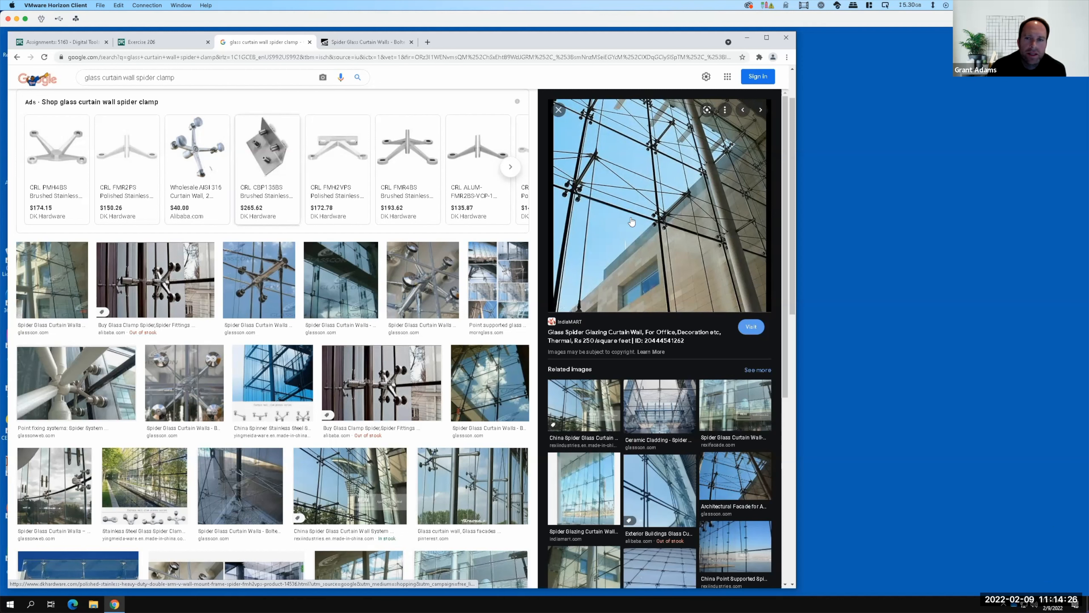
# Open Assignment 201 from the course assignments list and review its instructions and due date.
pyautogui.click(73, 42)
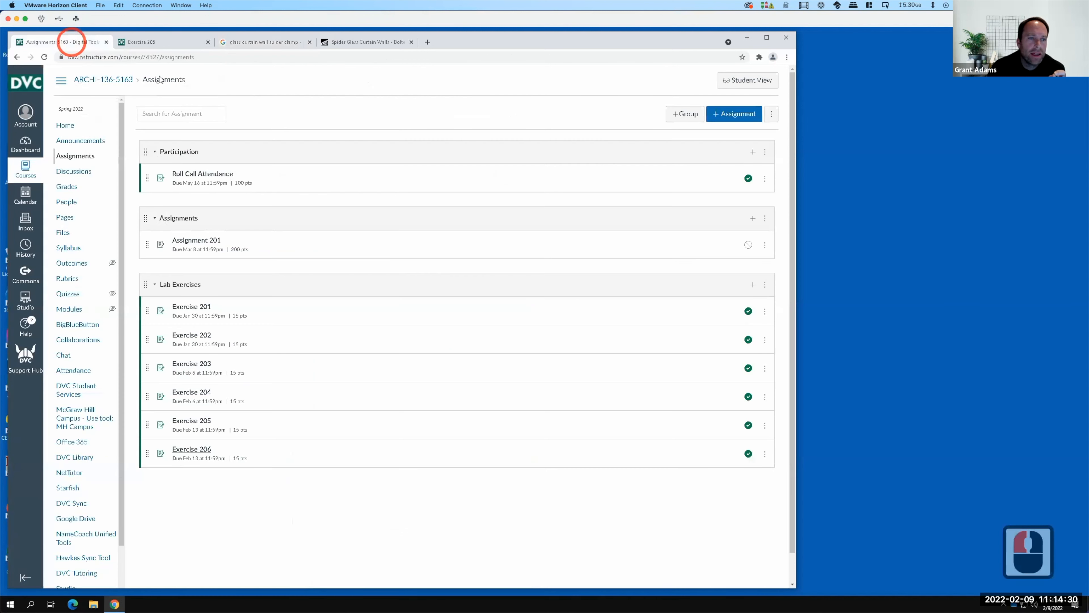
pyautogui.click(203, 241)
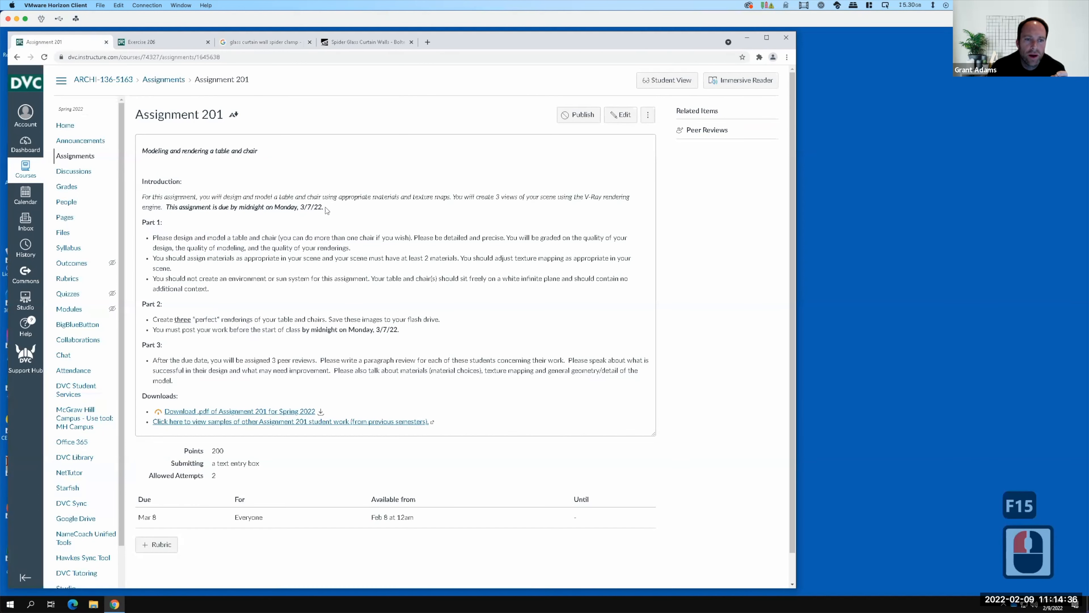
pyautogui.moveTo(324, 208); pyautogui.dragTo(271, 210)
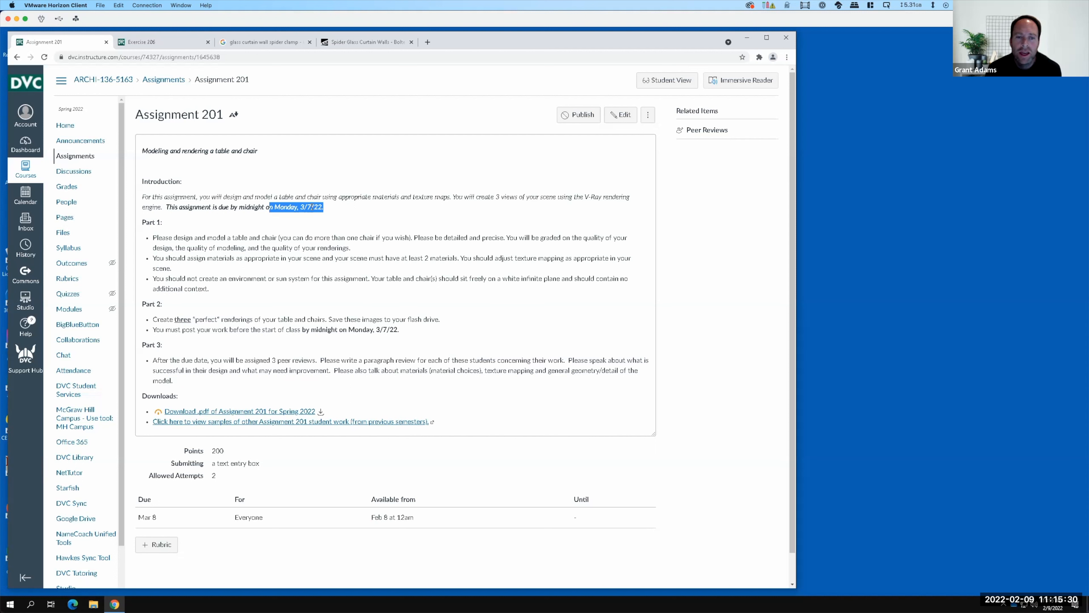
pyautogui.press('F15')
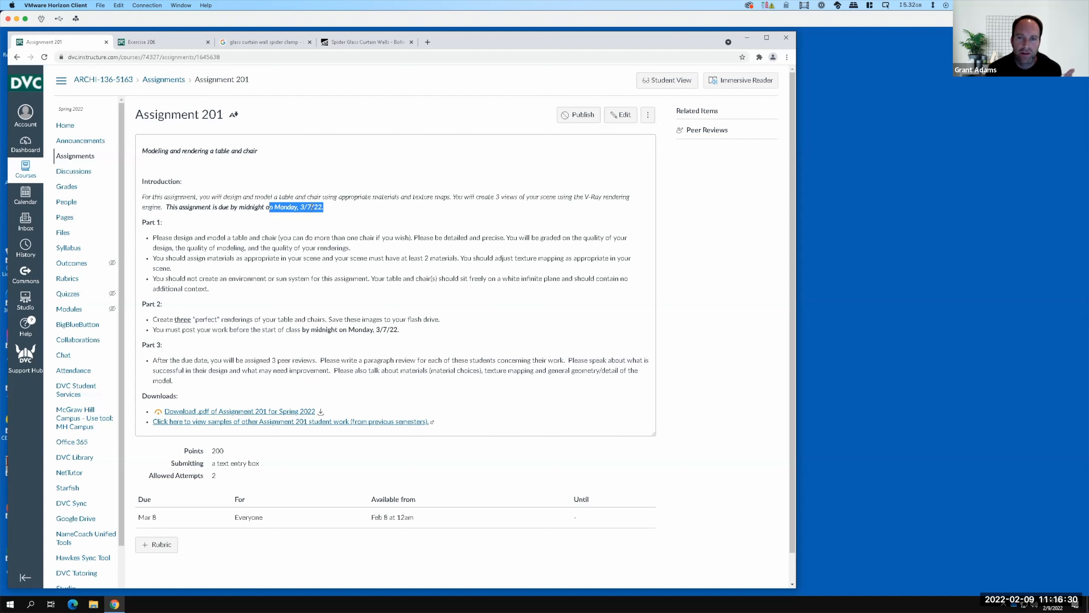
pyautogui.press('F15')
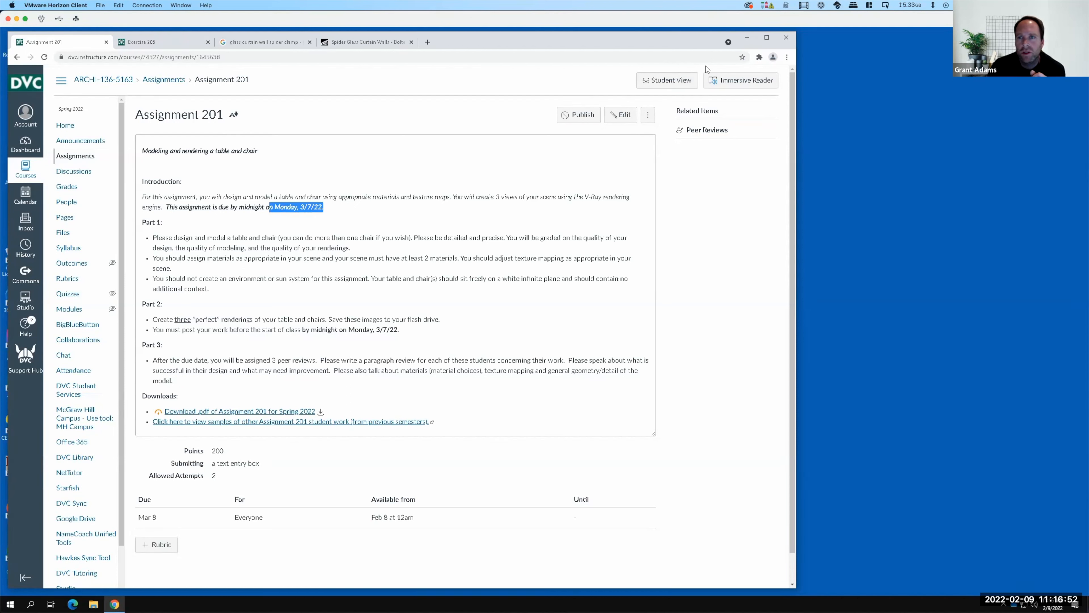
# Minimize the browser, launch Rhino 7 from the desktop and dismiss the usage statistics notice.
pyautogui.click(746, 39)
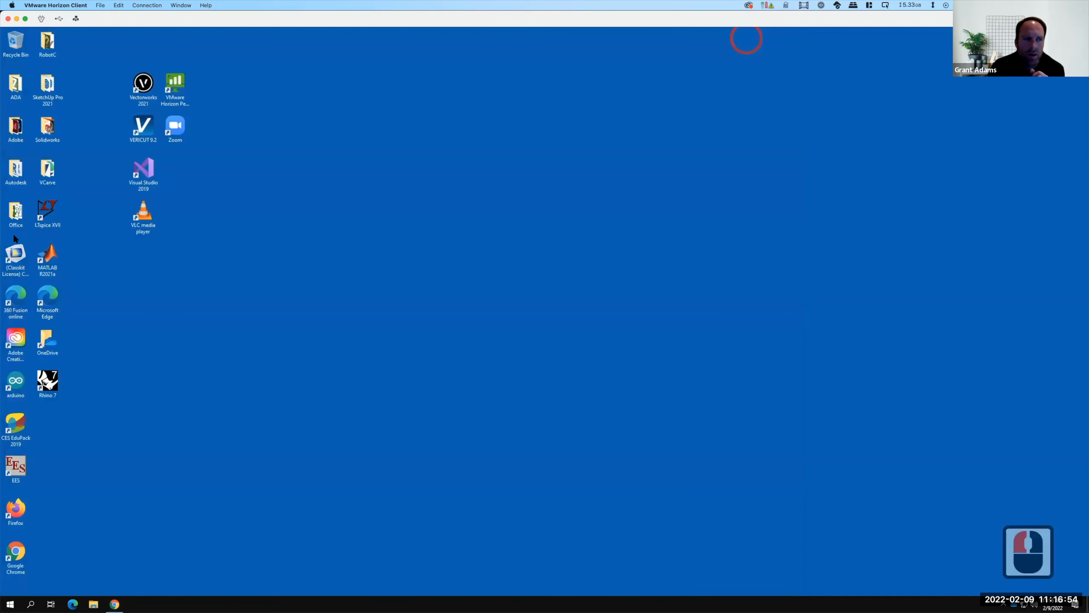
pyautogui.click(48, 383)
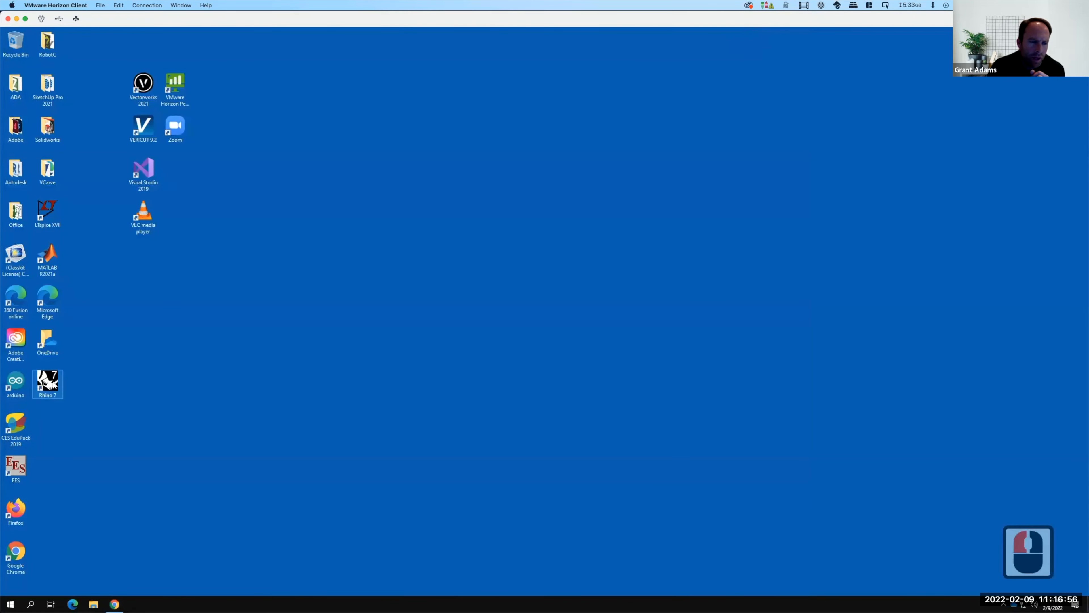
pyautogui.doubleClick(47, 384)
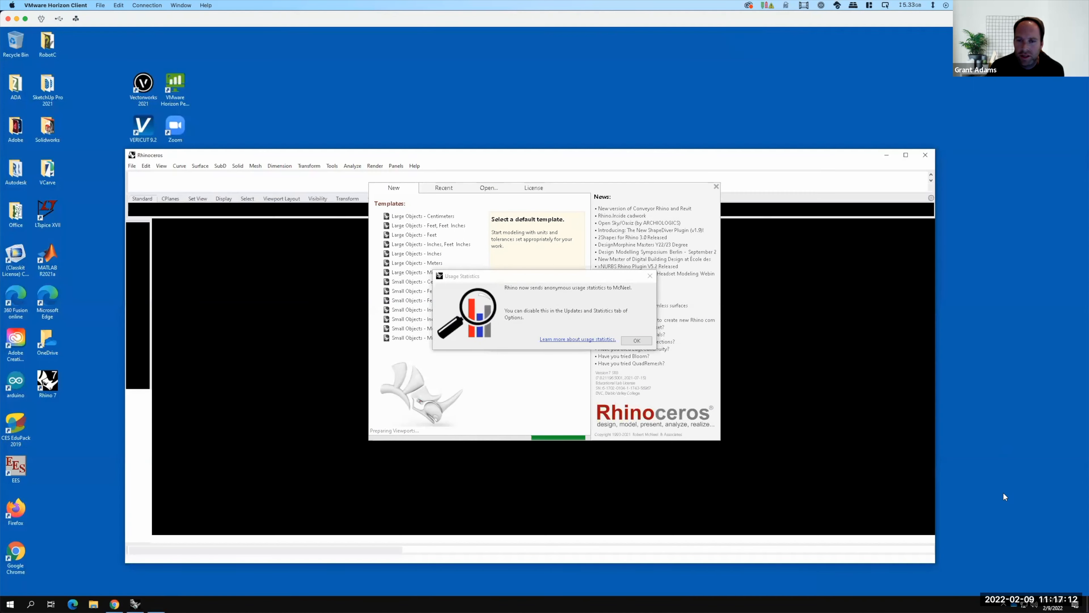
pyautogui.click(647, 342)
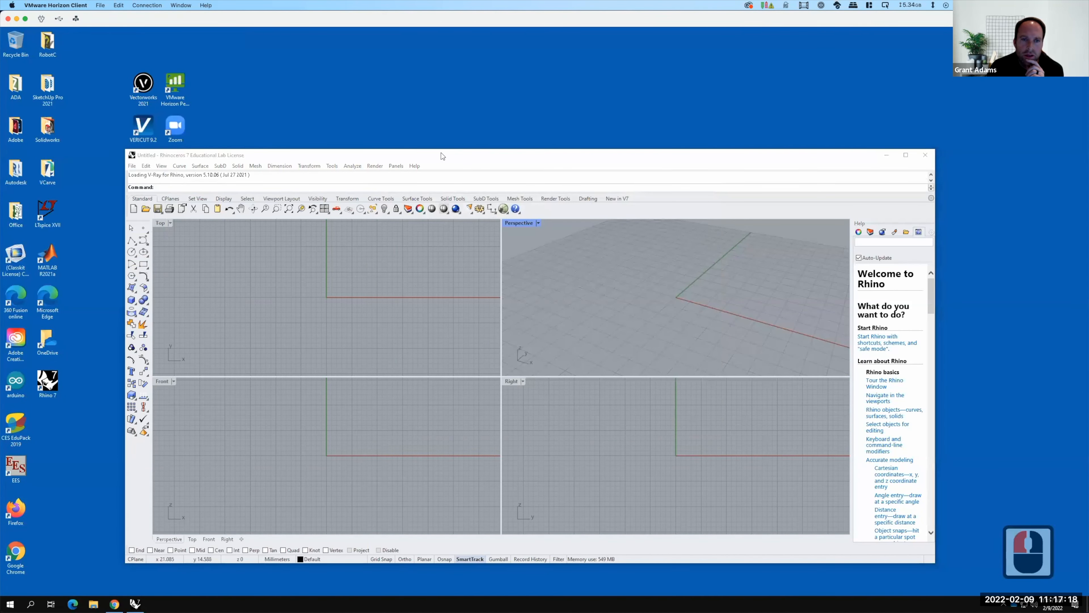
# Close the extra floating V-Ray toolbars, dock the VRay All toolbar below the command line and maximize the Rhino window.
pyautogui.click(161, 143)
pyautogui.click(160, 173)
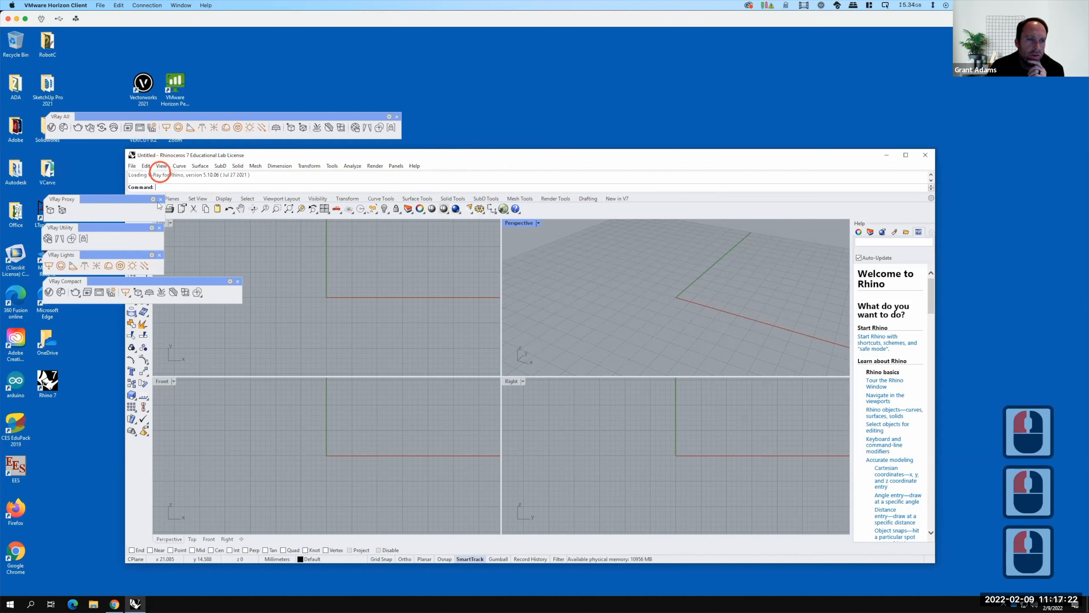
pyautogui.click(160, 199)
pyautogui.click(159, 228)
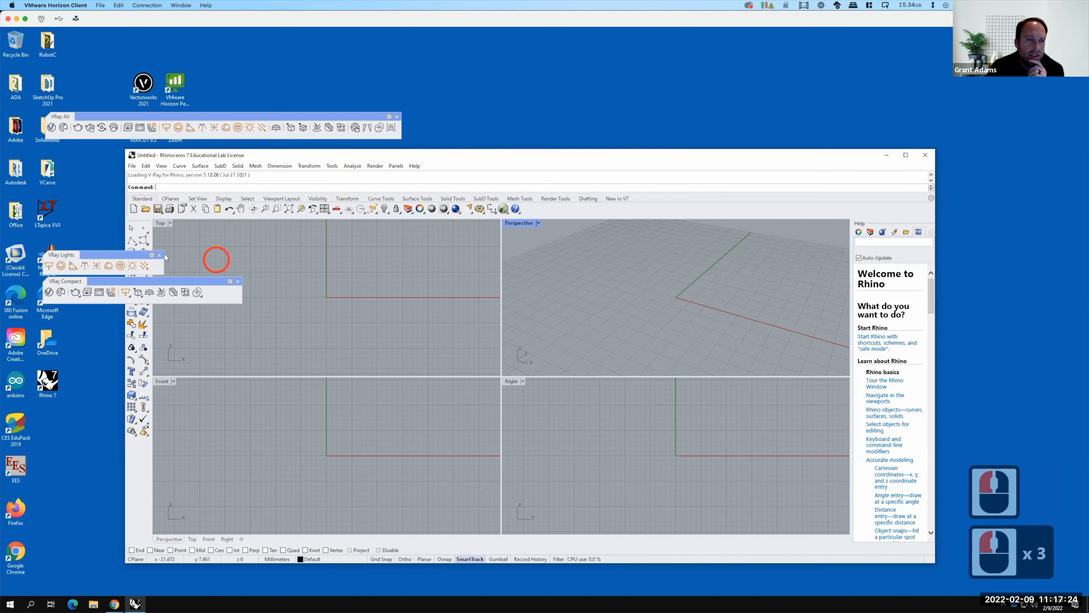
pyautogui.click(159, 255)
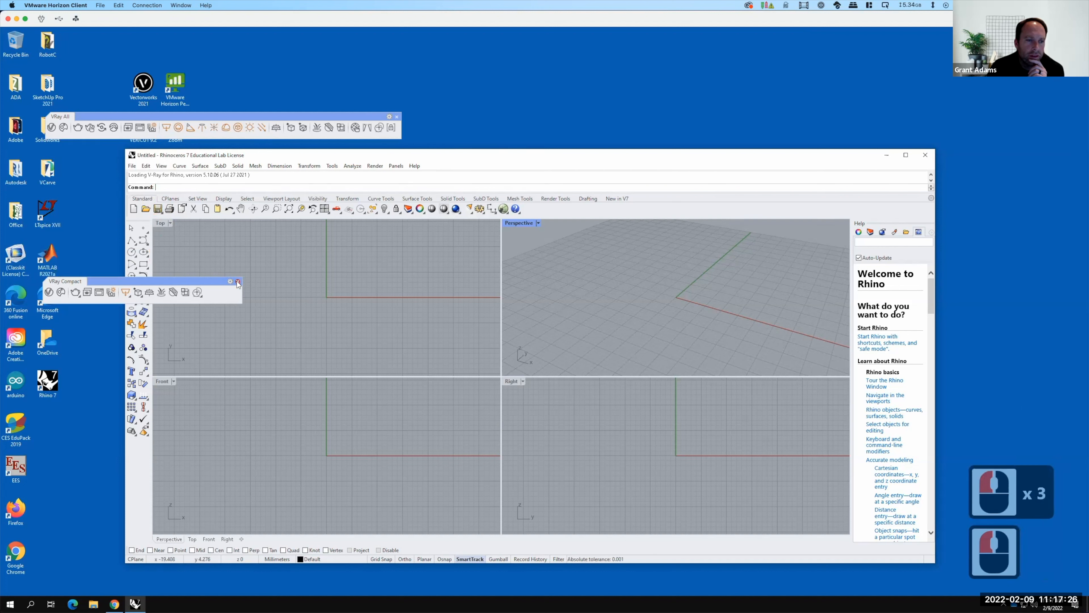
pyautogui.moveTo(209, 117); pyautogui.dragTo(232, 192)
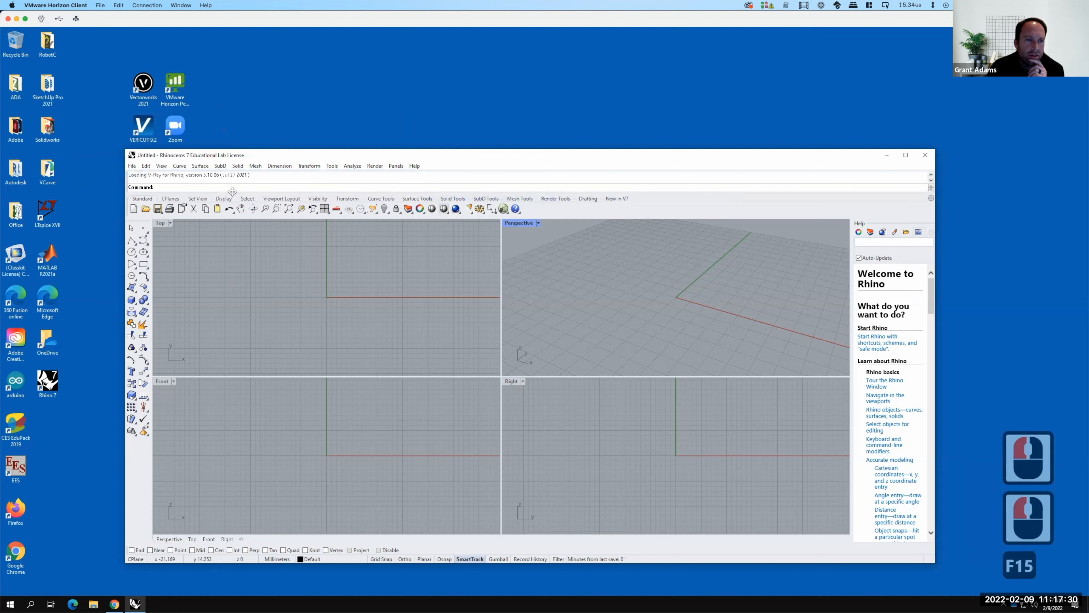
pyautogui.click(907, 157)
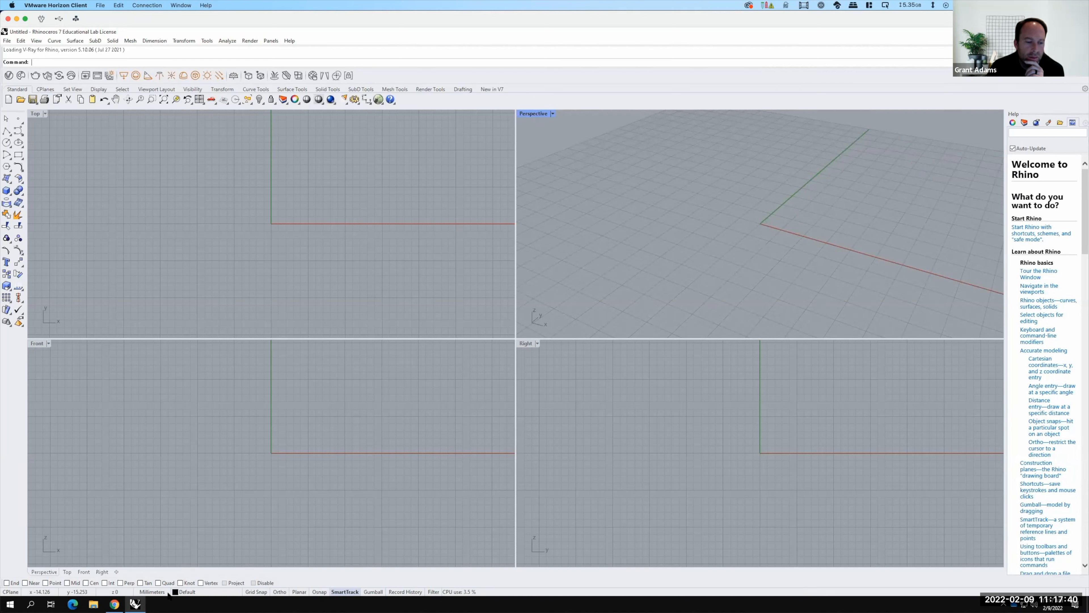
# Create a new model from the Large Objects - Inches template.
pyautogui.click(8, 41)
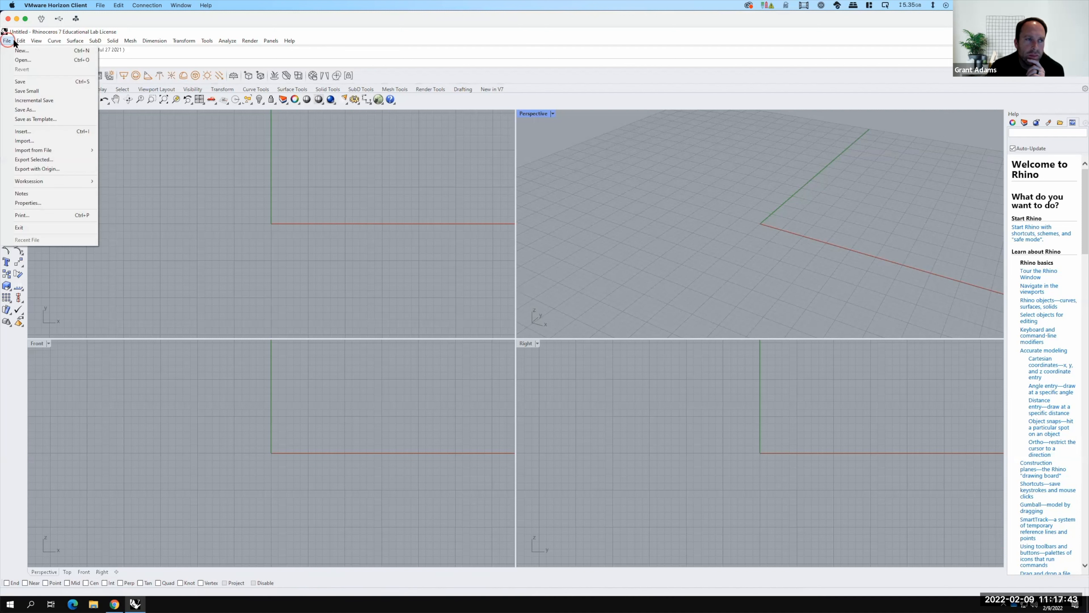
pyautogui.click(33, 52)
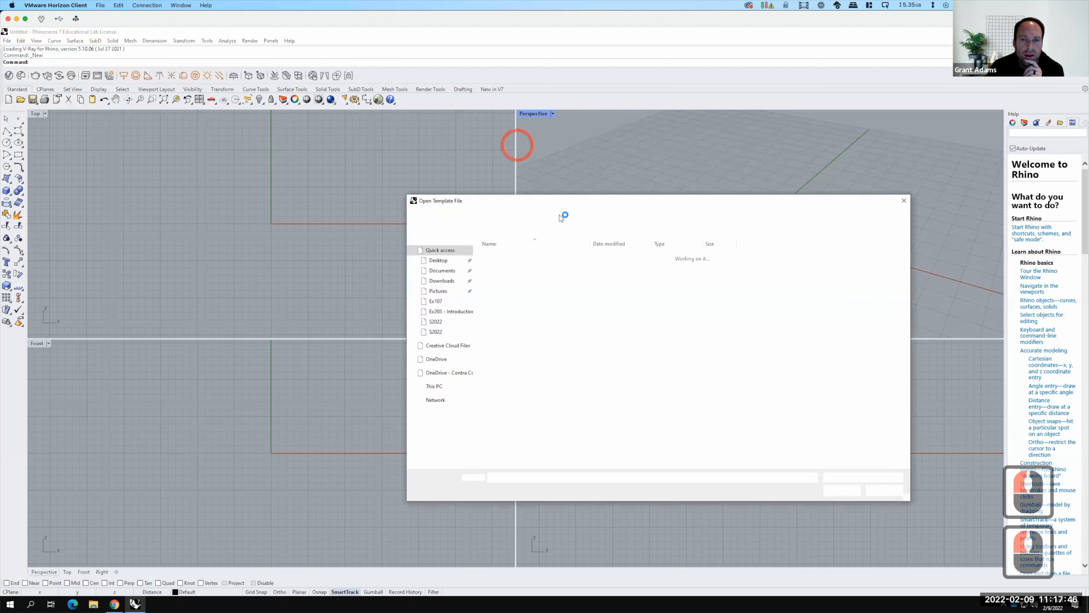
pyautogui.click(531, 292)
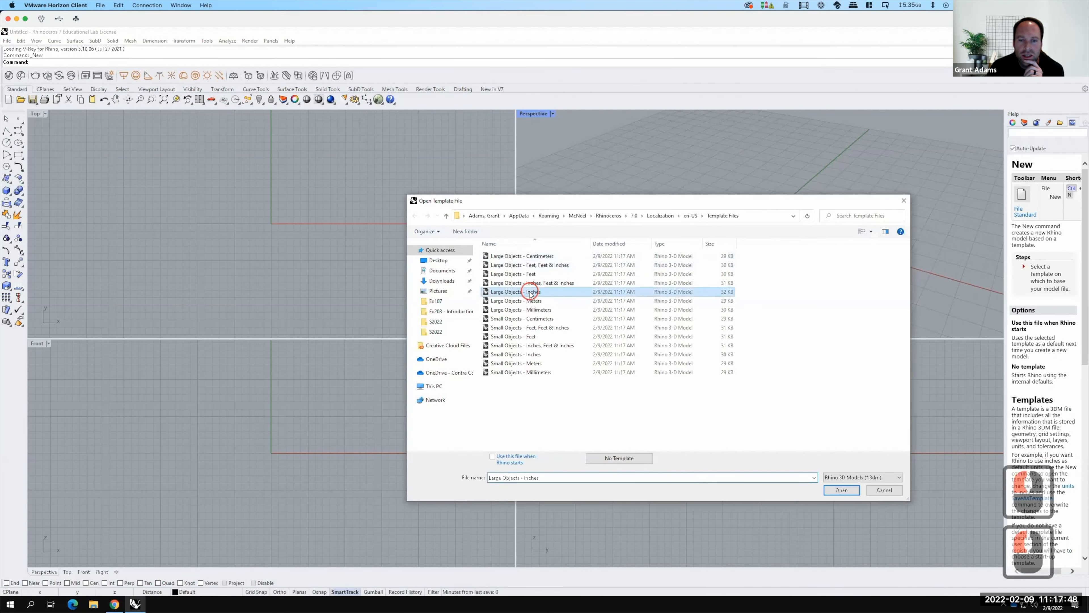
pyautogui.click(841, 490)
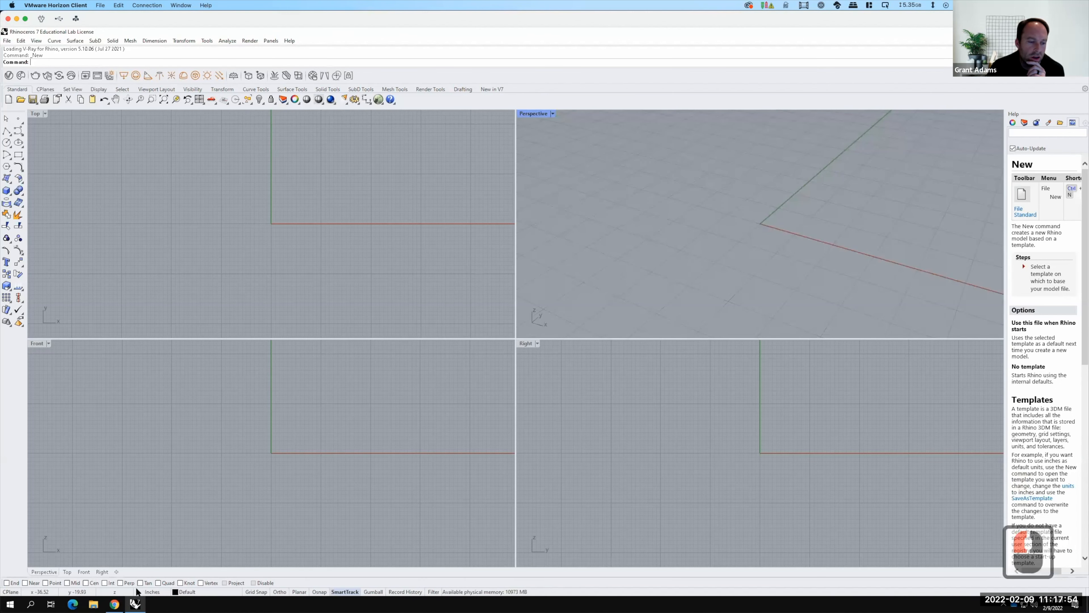
# Check the model units in the document's unit settings and leave without making changes.
pyautogui.click(152, 592)
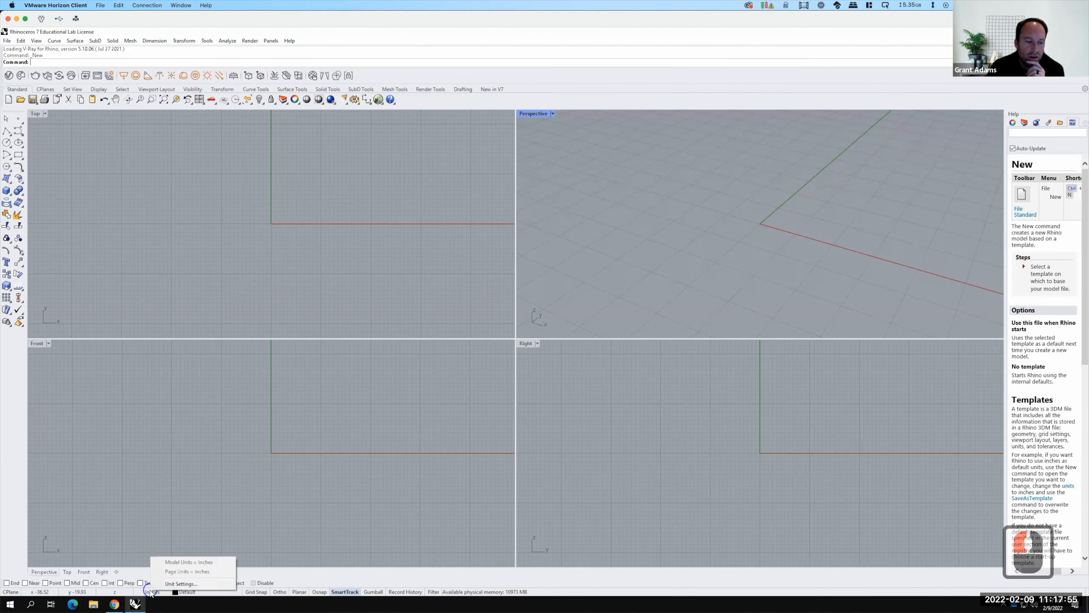
pyautogui.click(180, 584)
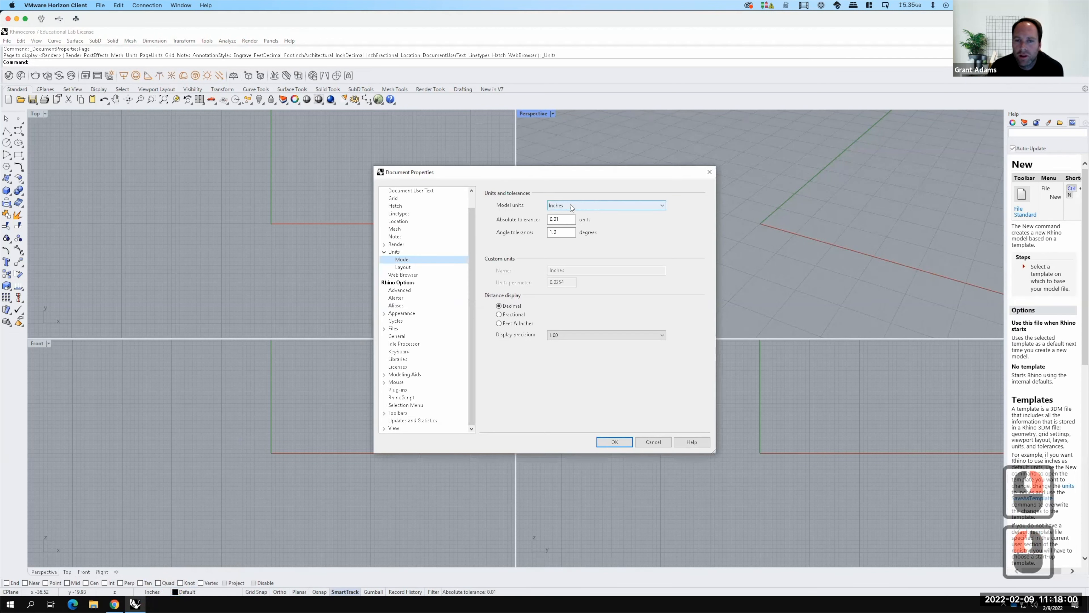
pyautogui.click(653, 442)
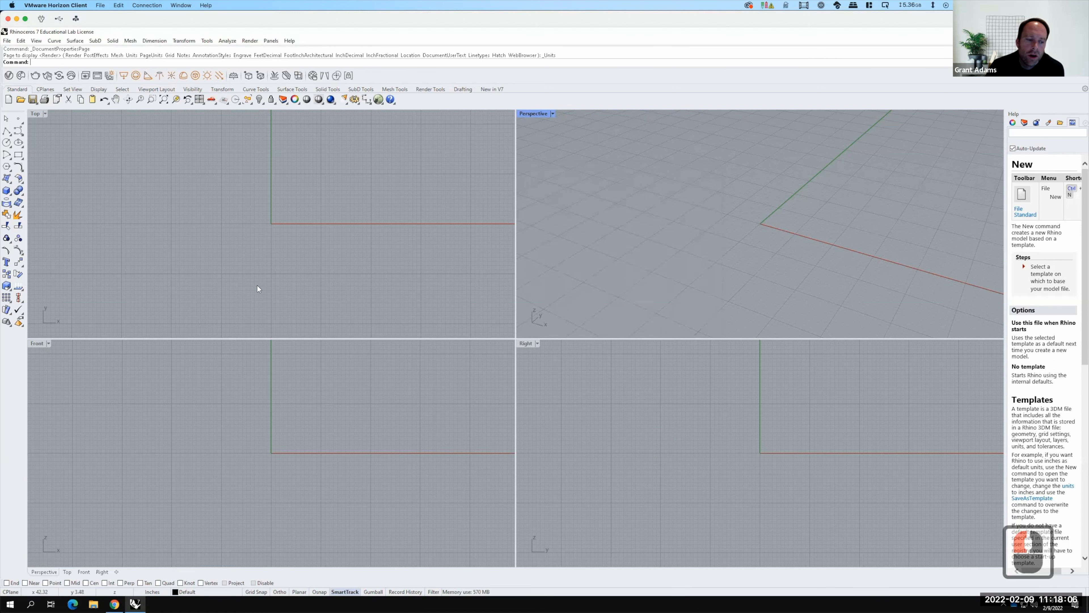
# Switch to the browser, review the Exercise 206 drawing instructions and dimensions, and return to Rhino.
pyautogui.click(114, 604)
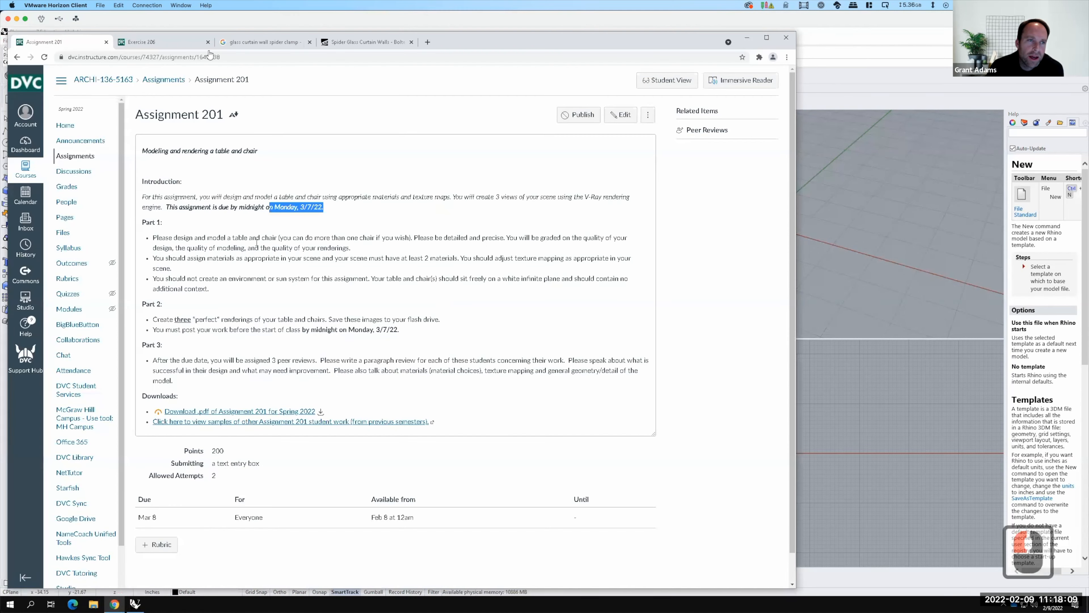
pyautogui.click(173, 41)
pyautogui.scroll(13, 492, 238)
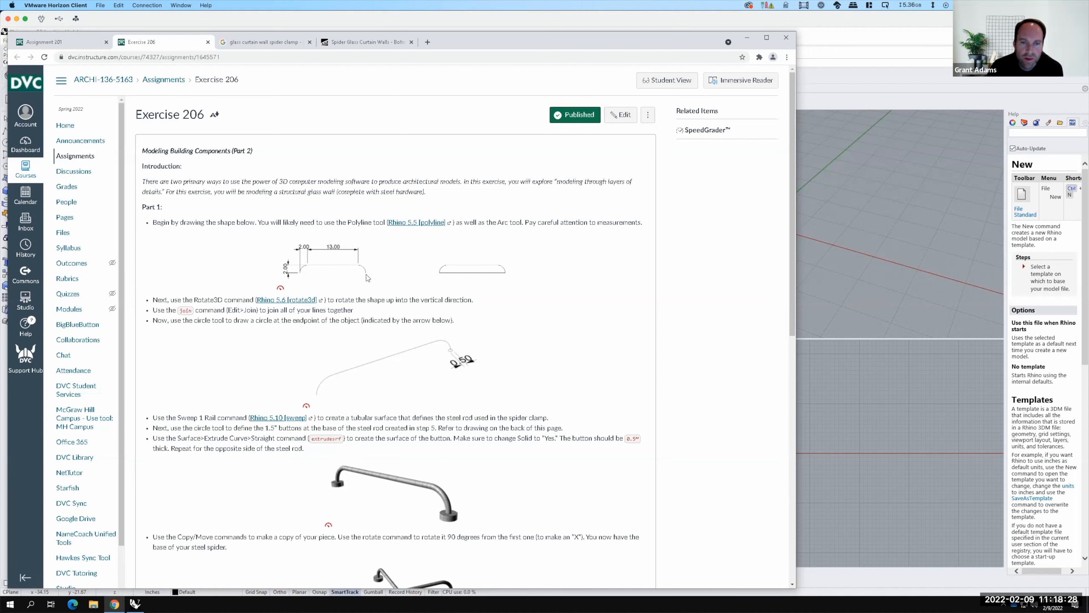
pyautogui.press('F15')
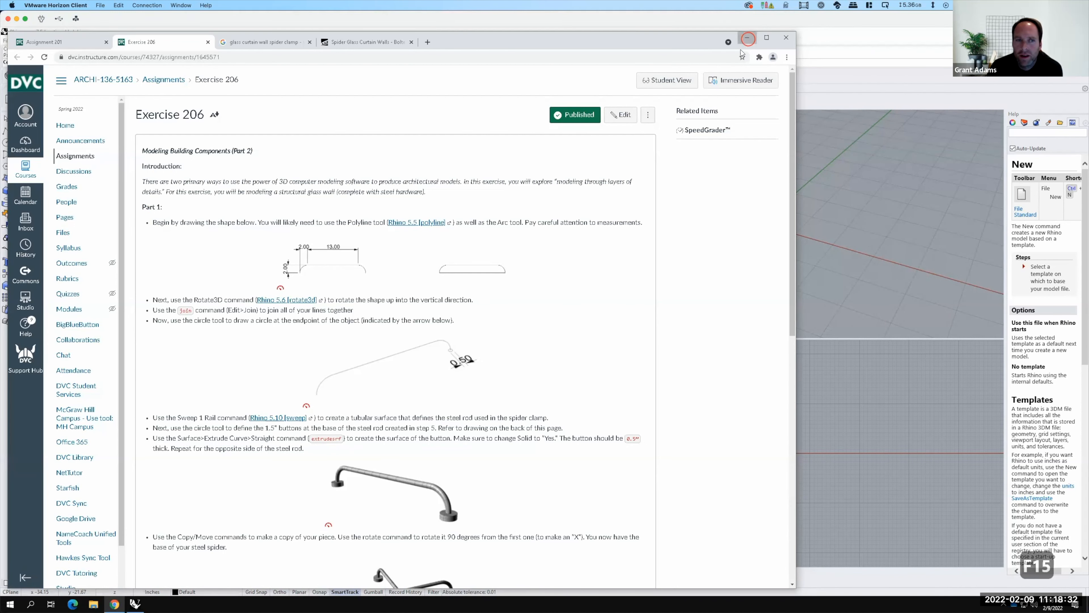
pyautogui.click(749, 42)
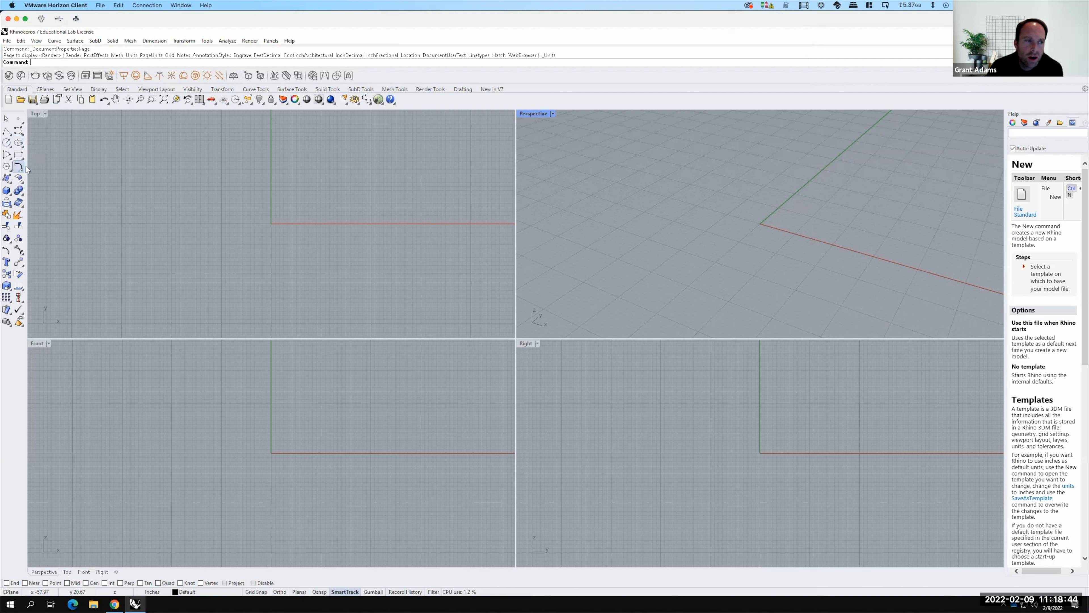
# Draw a 90-degree arc in the Top view centred at 2,0 and starting at 0,0, with Ortho on, curving up to the right.
pyautogui.click(9, 156)
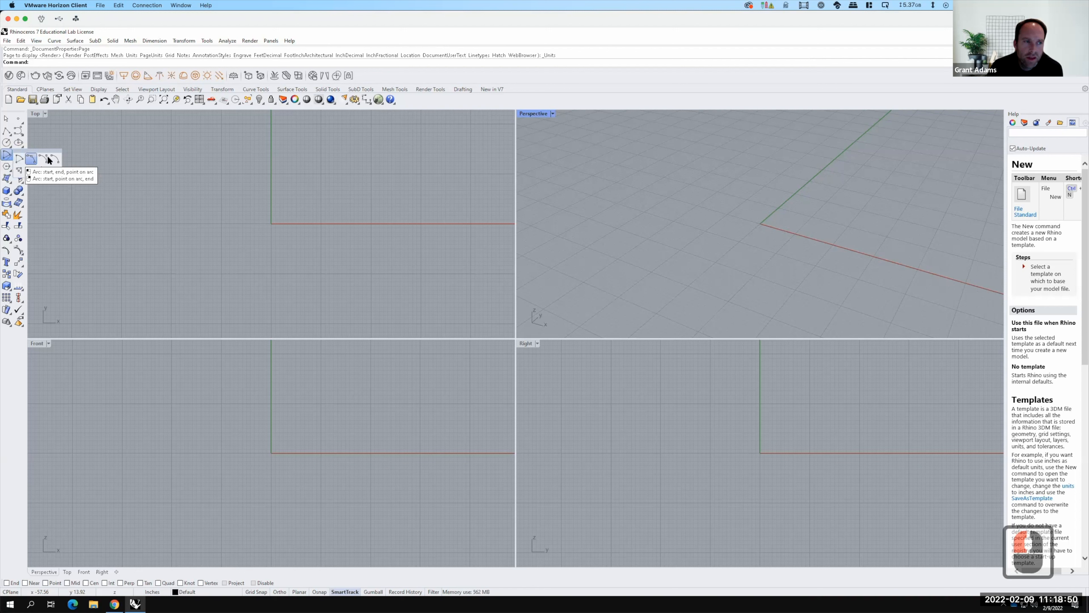
pyautogui.click(19, 160)
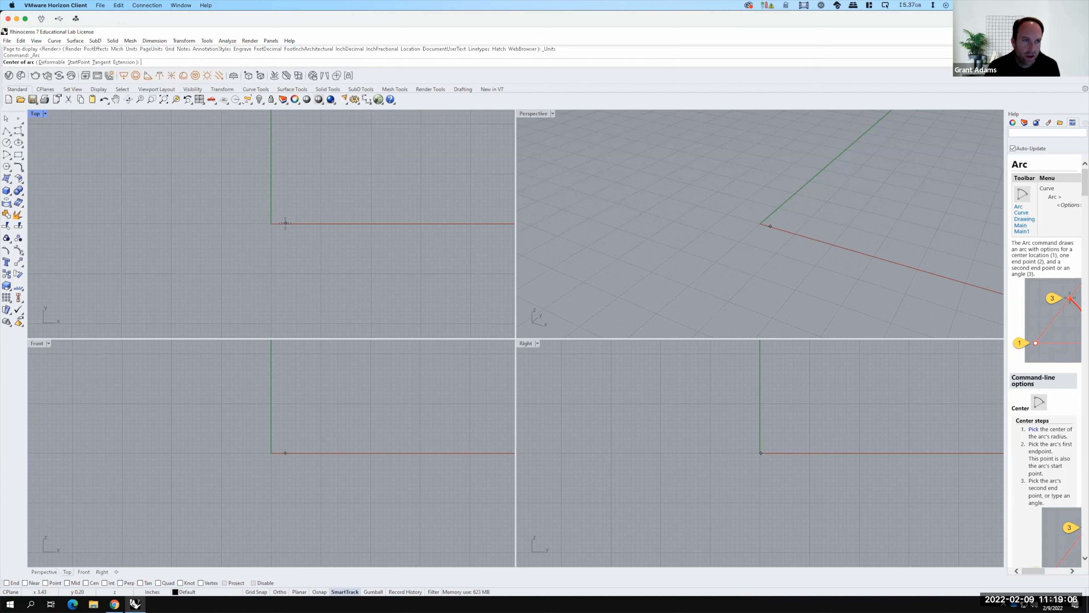
pyautogui.write('2,0')
pyautogui.press('Return')
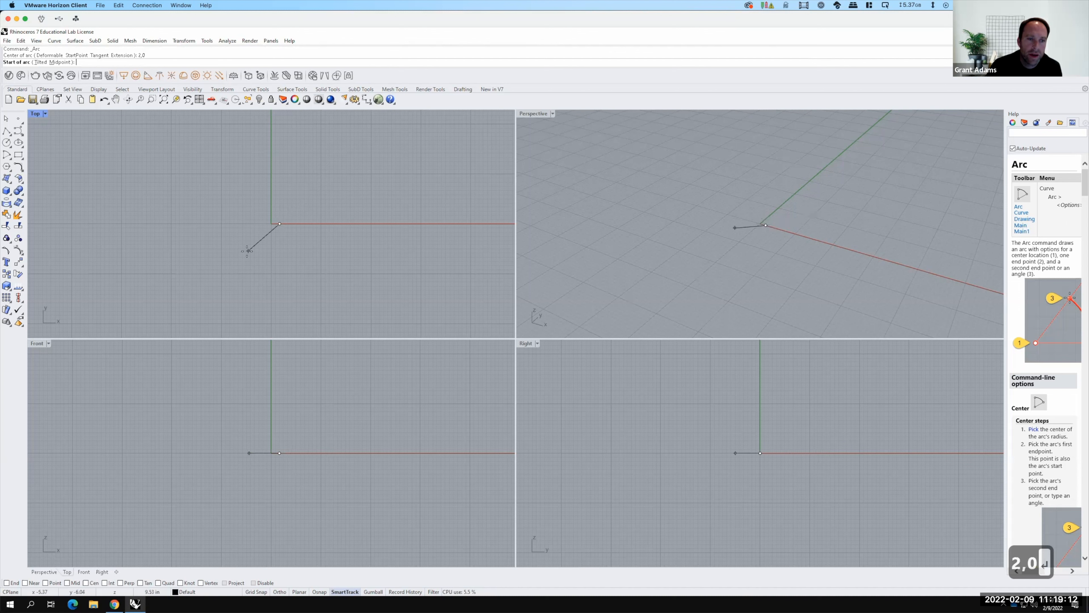
pyautogui.write('0,0')
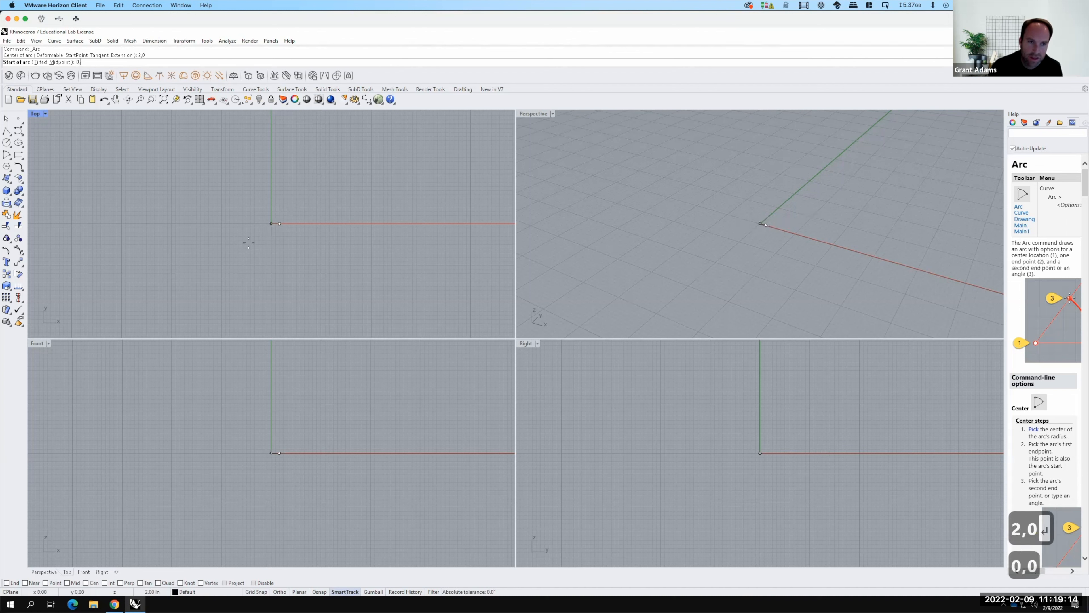
pyautogui.press('Return')
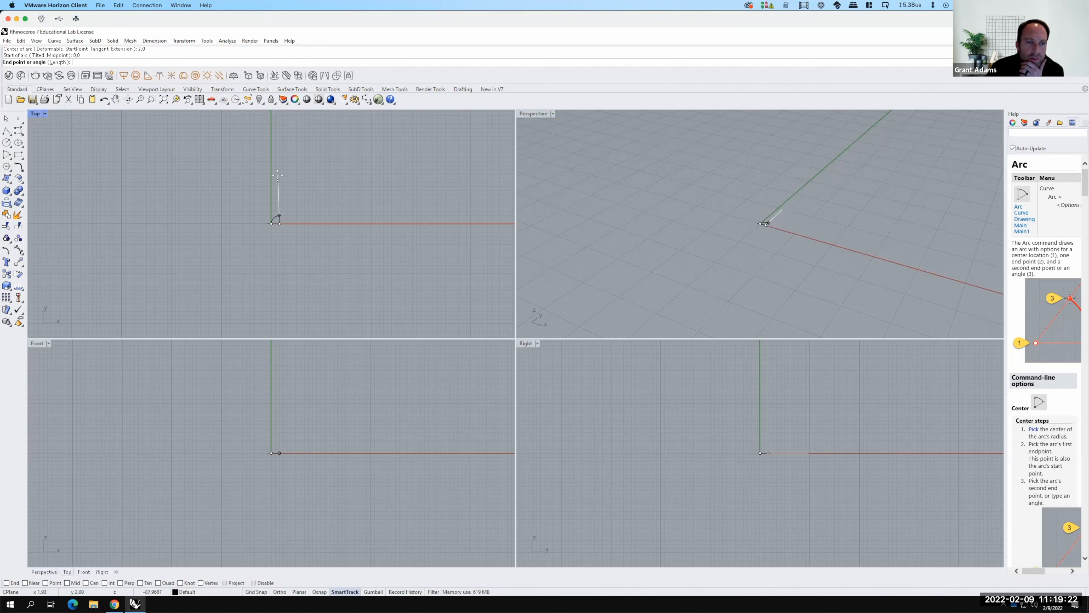
pyautogui.press('shift')
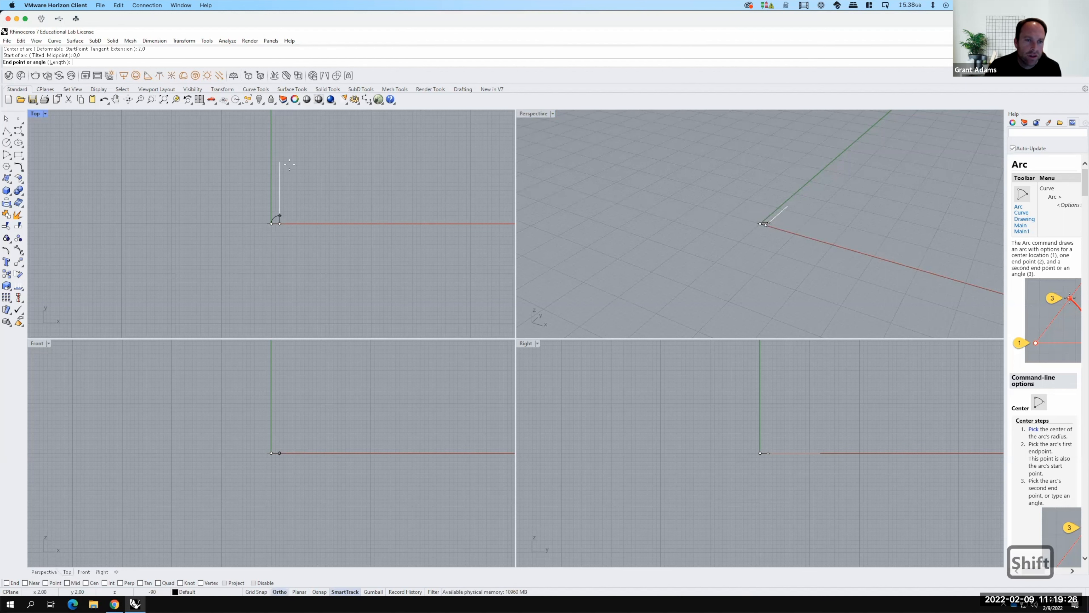
pyautogui.press('F15')
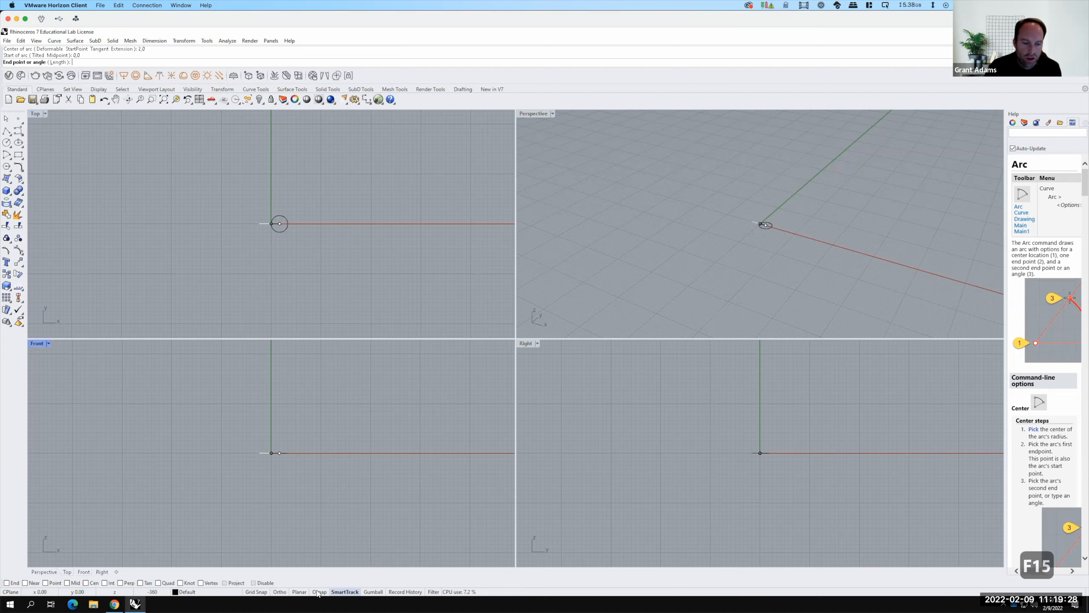
pyautogui.click(279, 592)
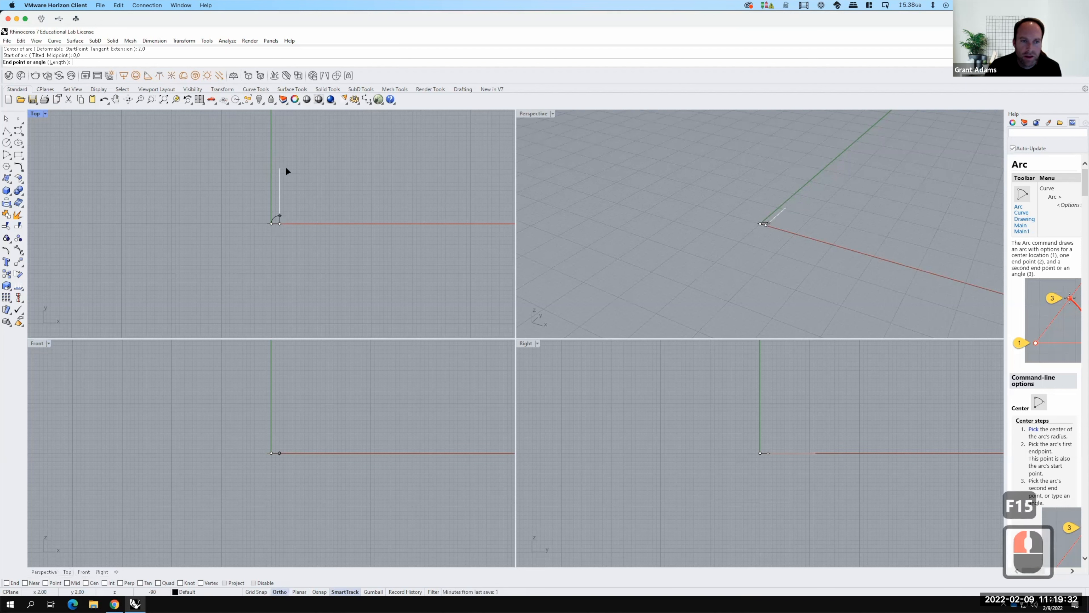
pyautogui.click(328, 173)
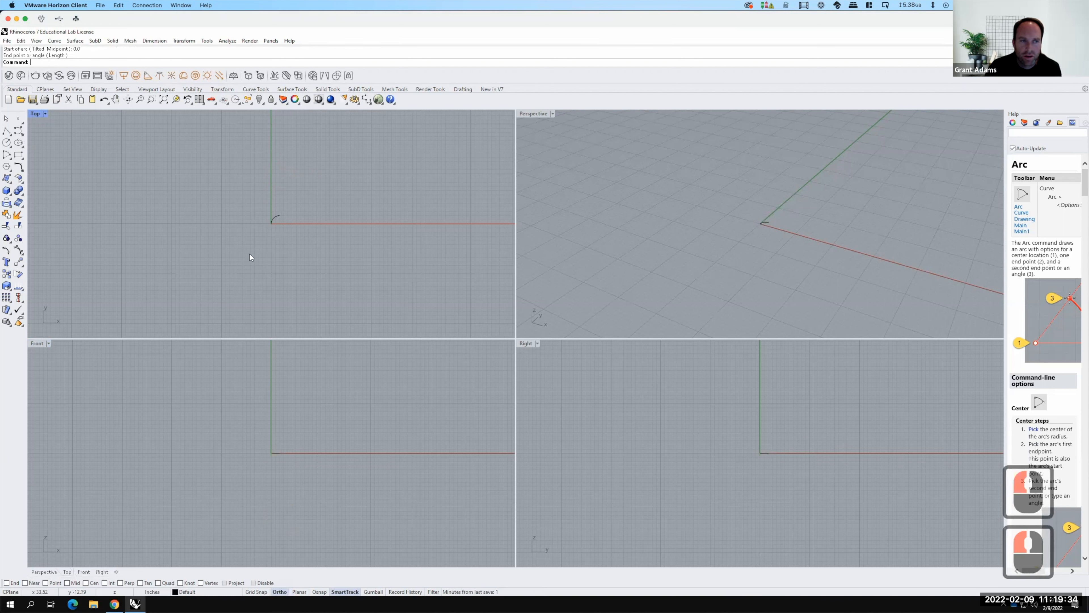
# Enable the End, Mid and Perp object snaps and draw a 13" horizontal polyline from the arc's upper end in the positive X direction.
pyautogui.click(7, 130)
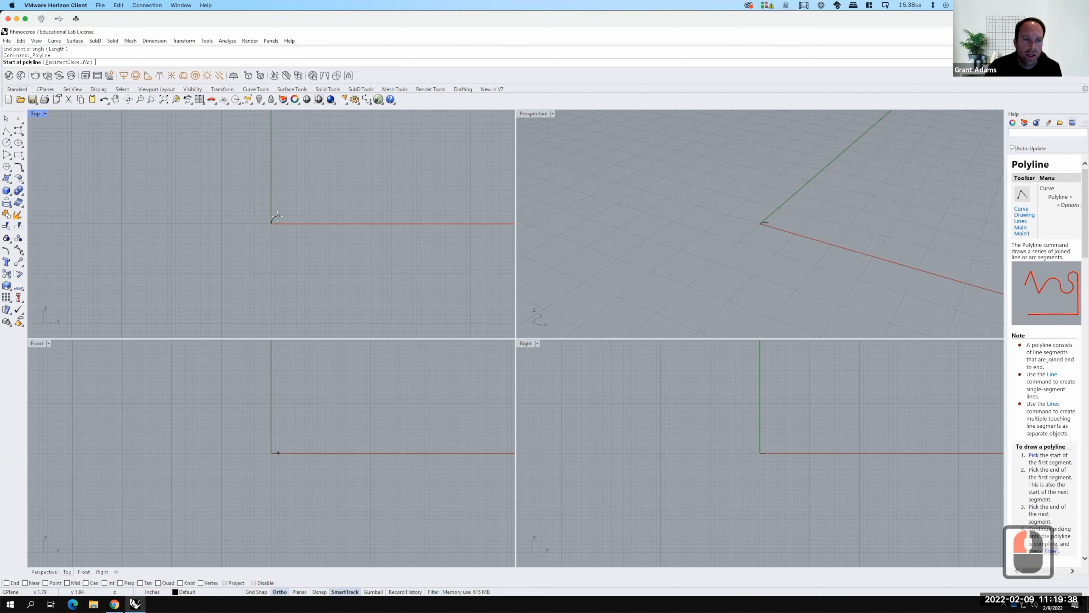
pyautogui.click(14, 583)
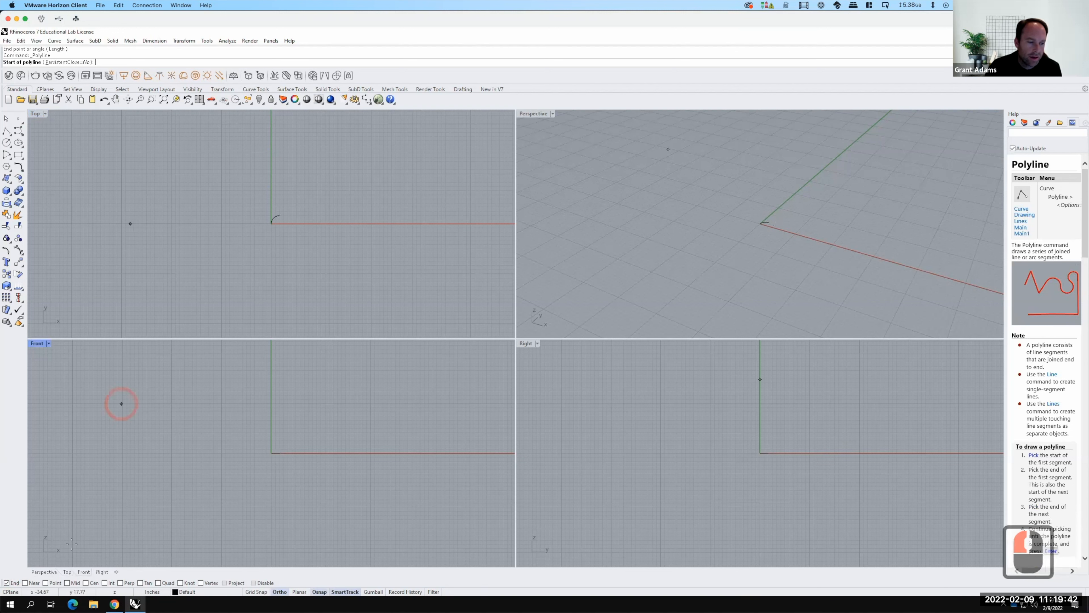
pyautogui.click(67, 583)
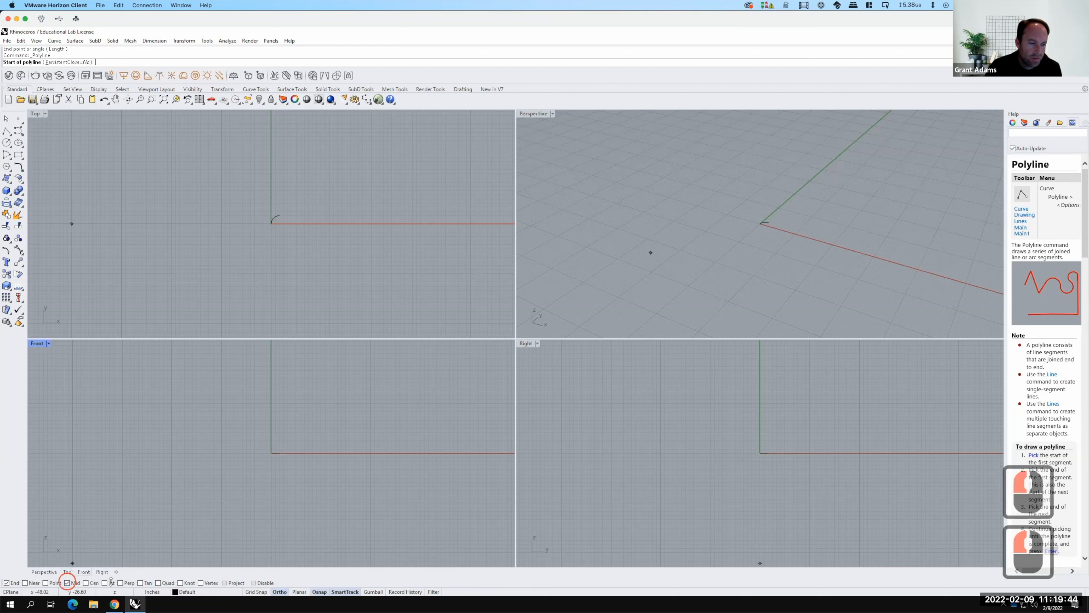
pyautogui.click(120, 583)
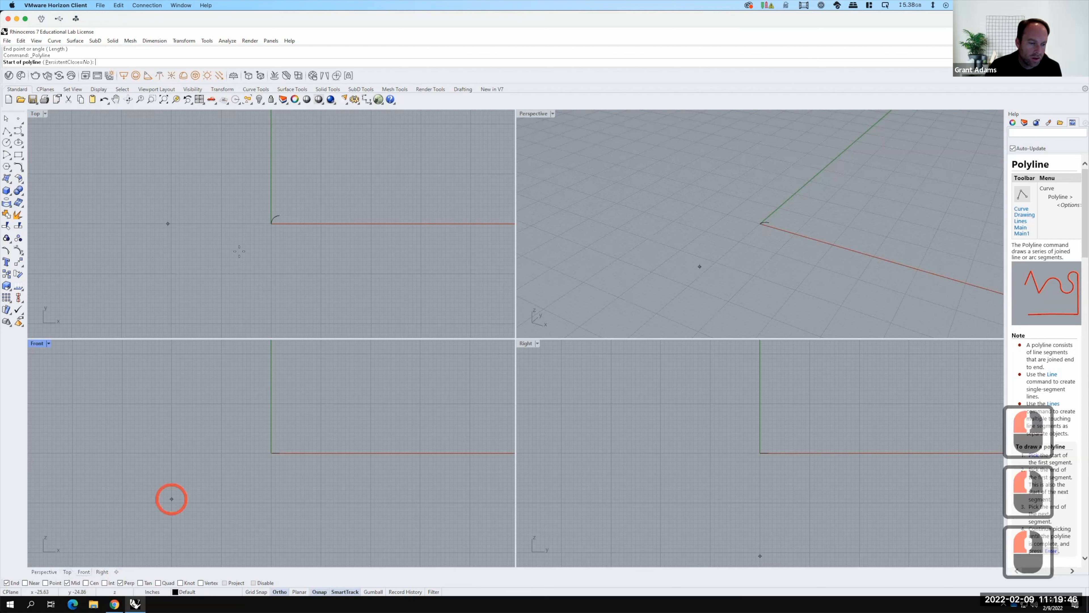
pyautogui.click(280, 214)
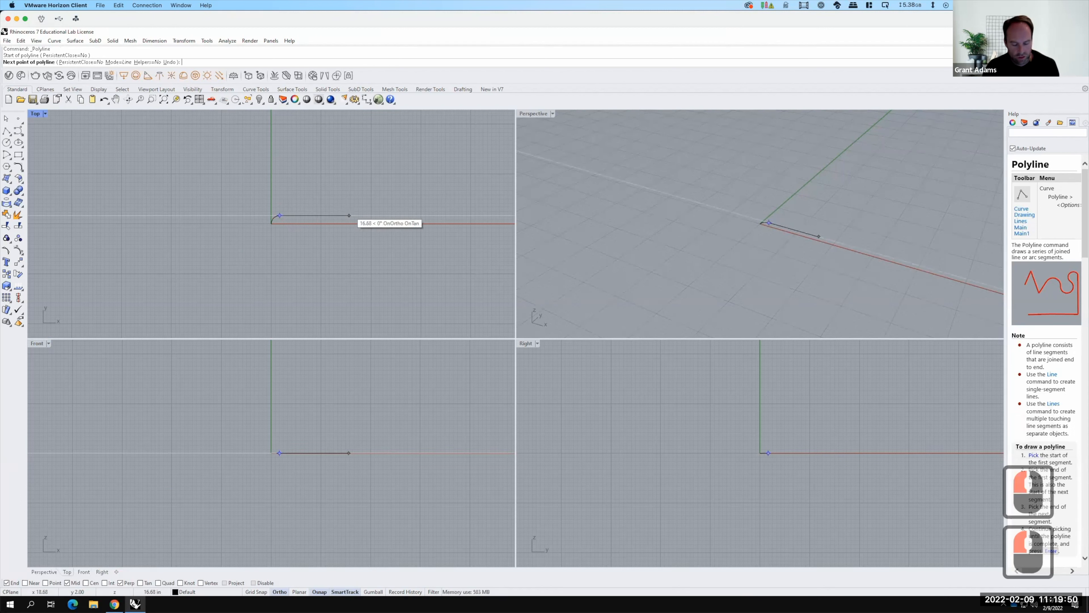
pyautogui.write('13"')
pyautogui.press('Return')
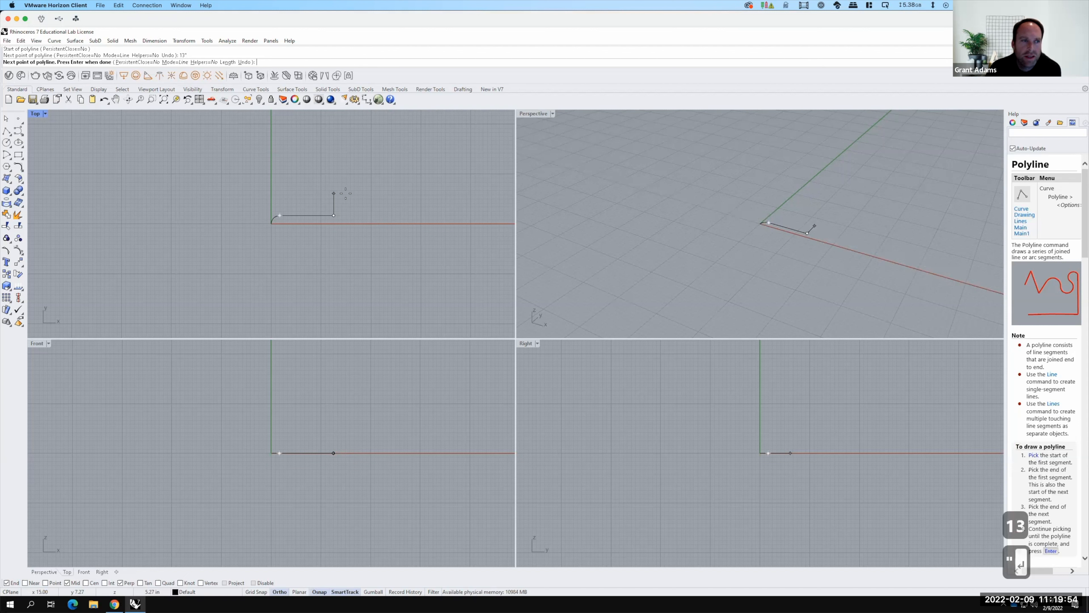
pyautogui.press('Return')
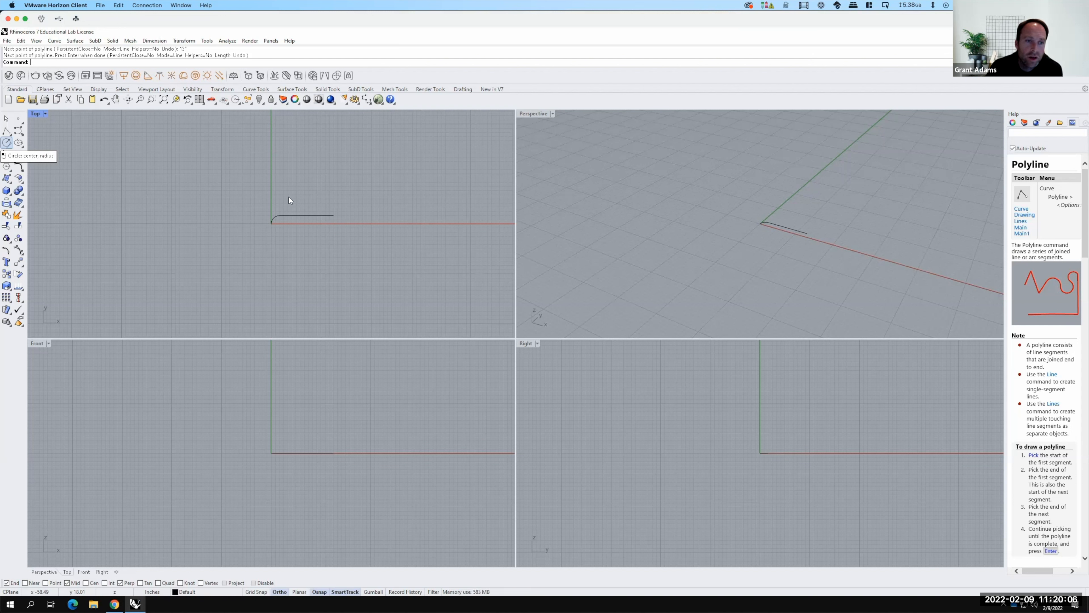
# Begin a second arc by its start point at the line's free end and place its end at the relative coordinate @2,-2.
pyautogui.click(273, 219)
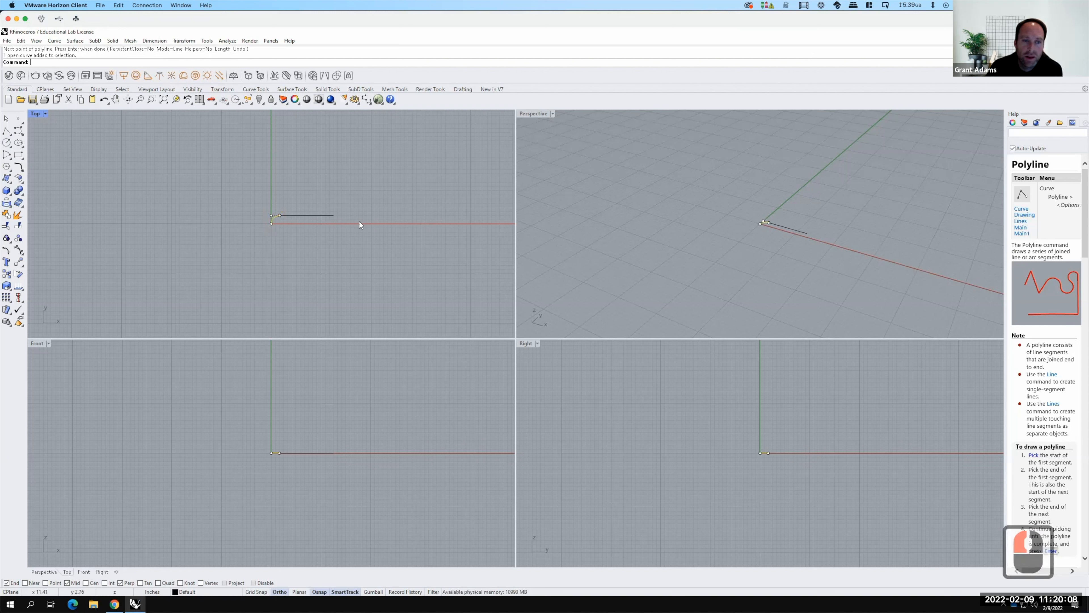
pyautogui.click(7, 155)
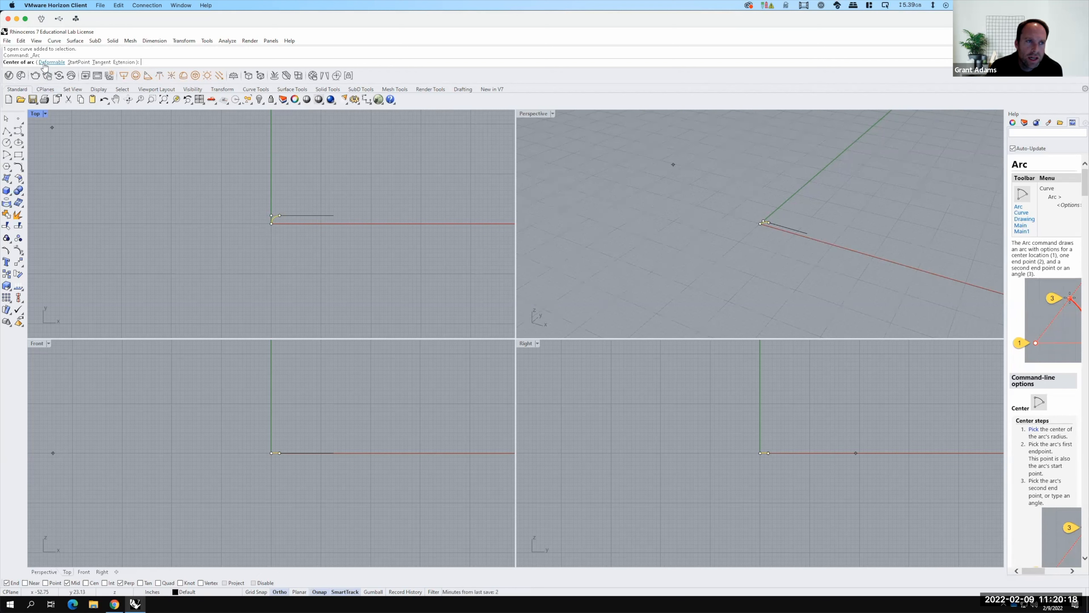
pyautogui.click(79, 62)
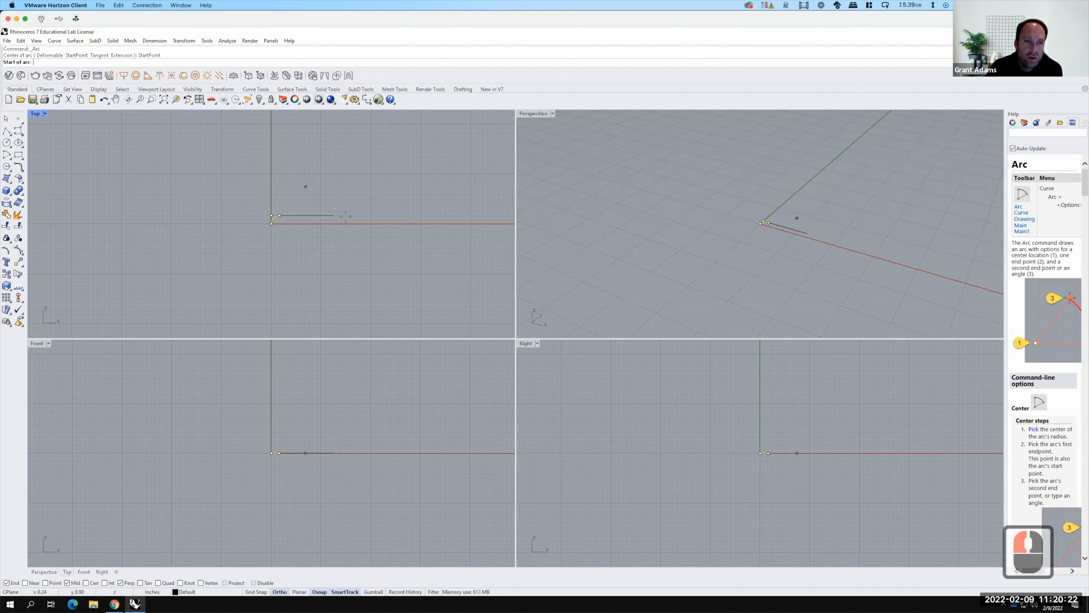
pyautogui.click(358, 242)
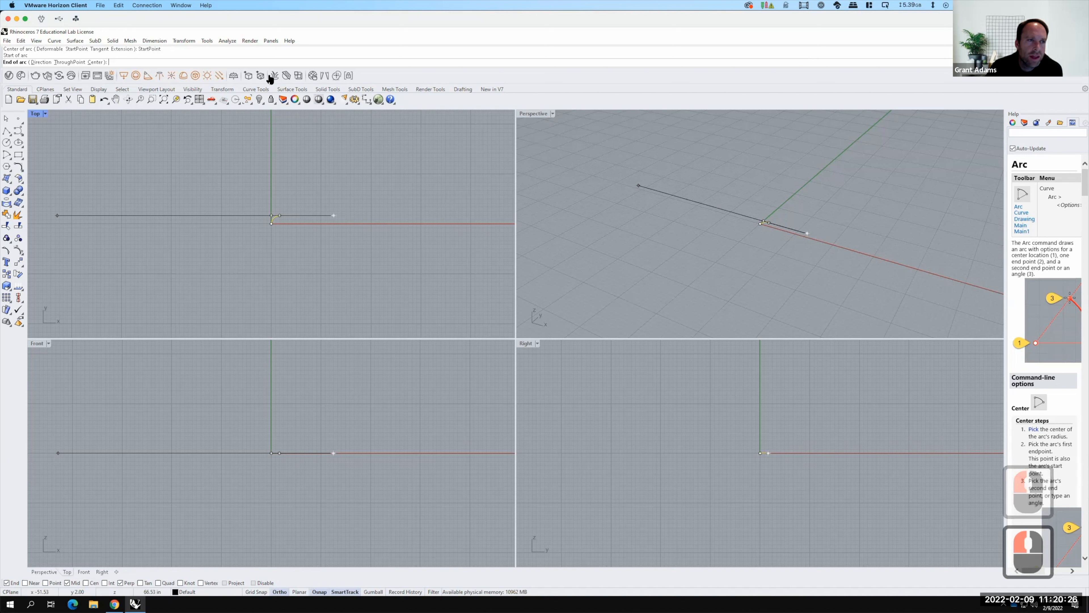
pyautogui.press('F15')
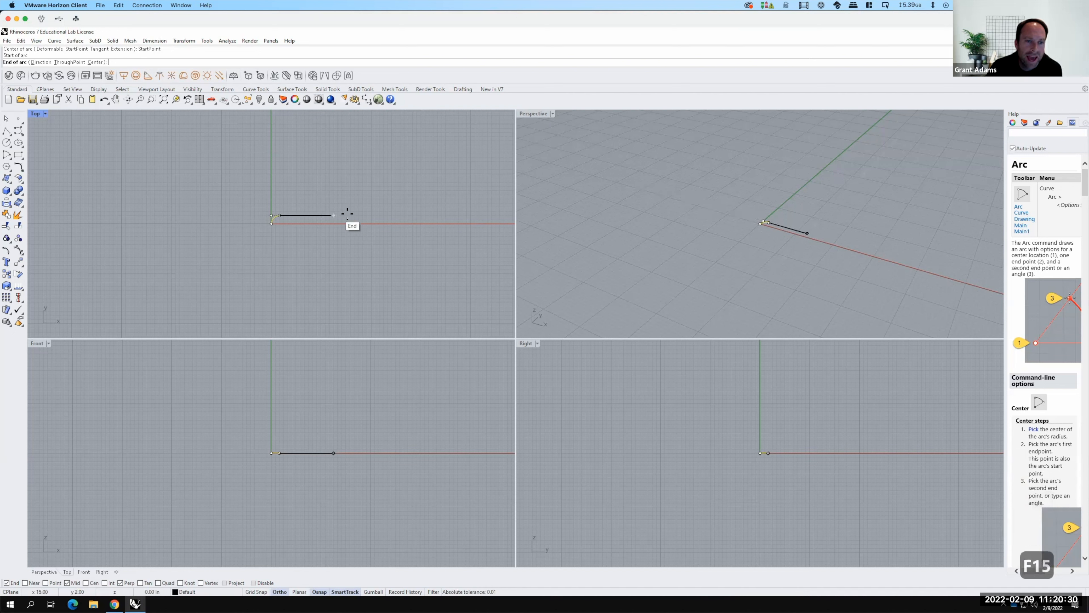
pyautogui.write('@')
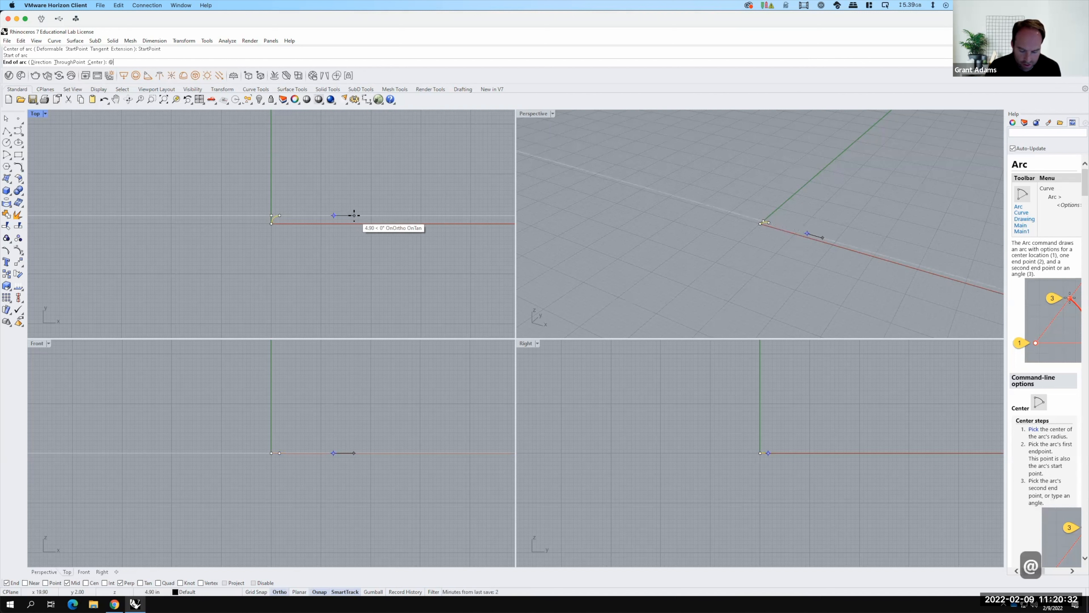
pyautogui.write('2,-2')
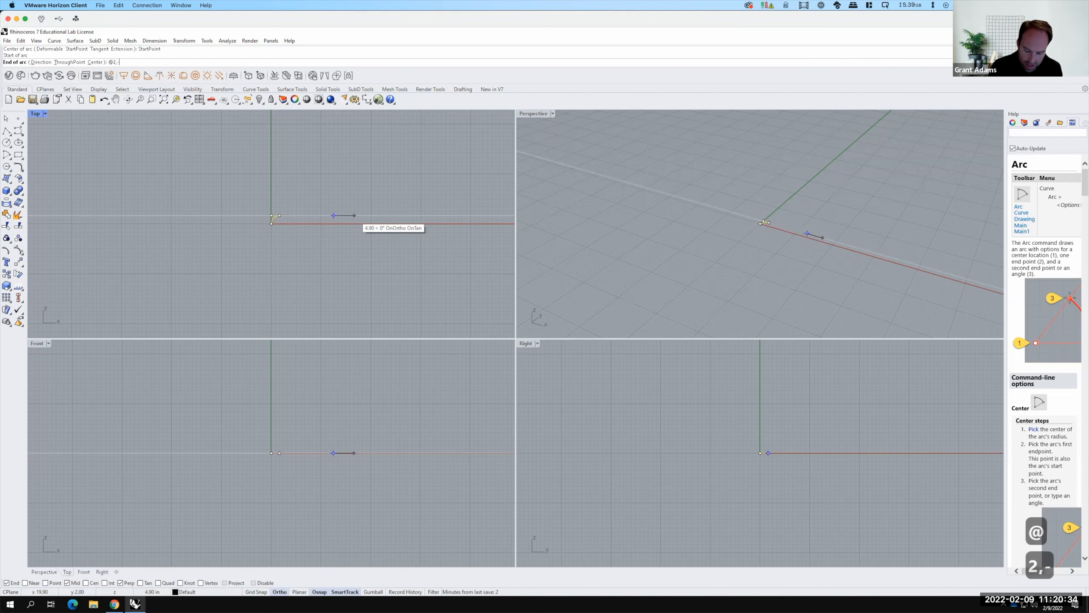
pyautogui.press('Return')
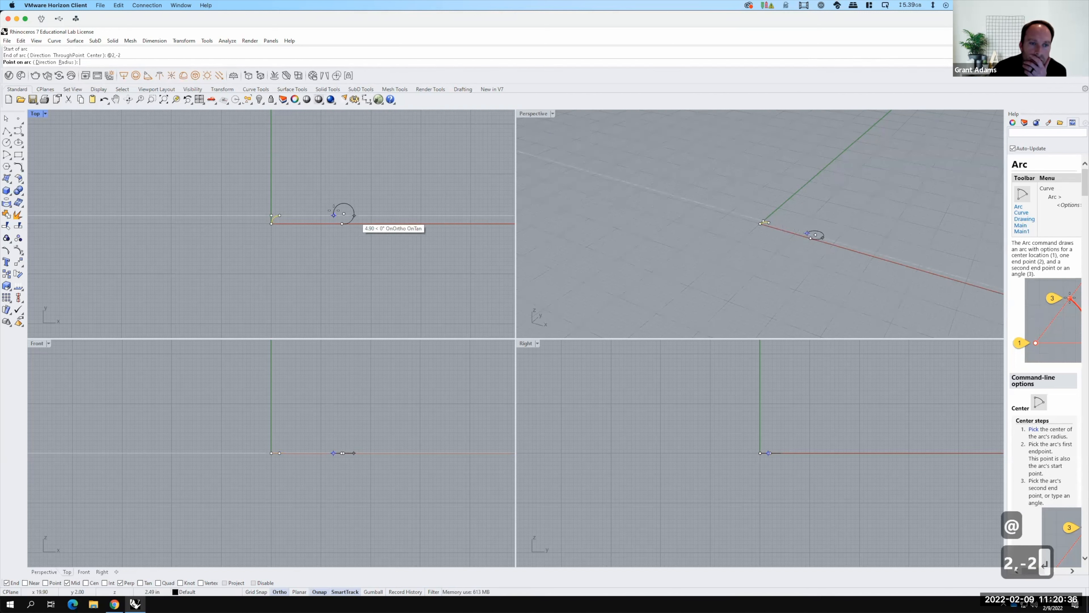
# Complete the second arc with a radius of 2, oriented so it curves smoothly from the line down to the X axis.
pyautogui.scroll(3, 338, 217)
pyautogui.scroll(1, 332, 214)
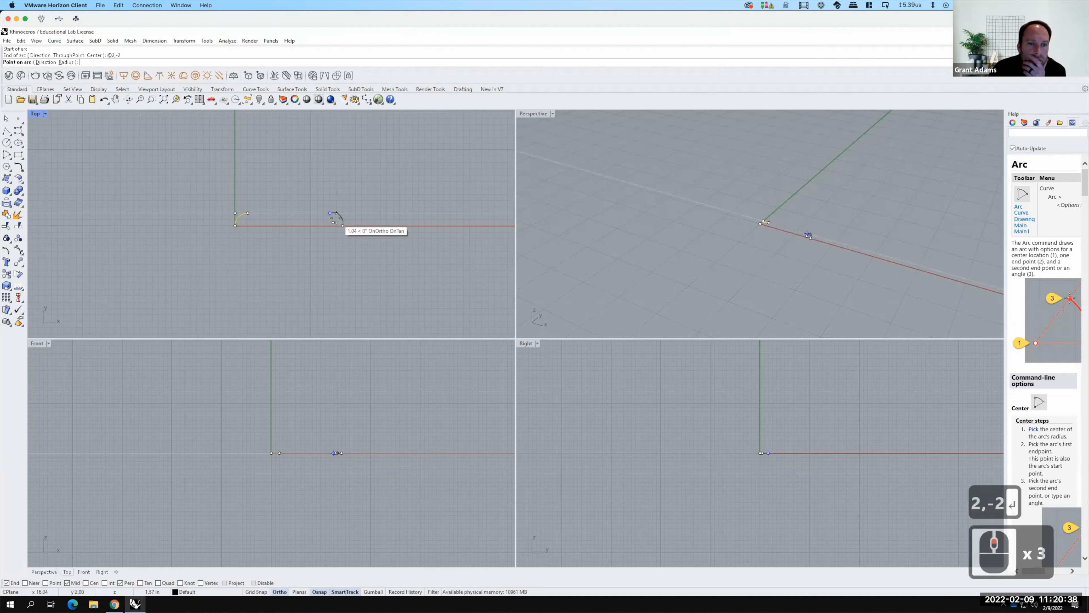
pyautogui.scroll(3, 337, 215)
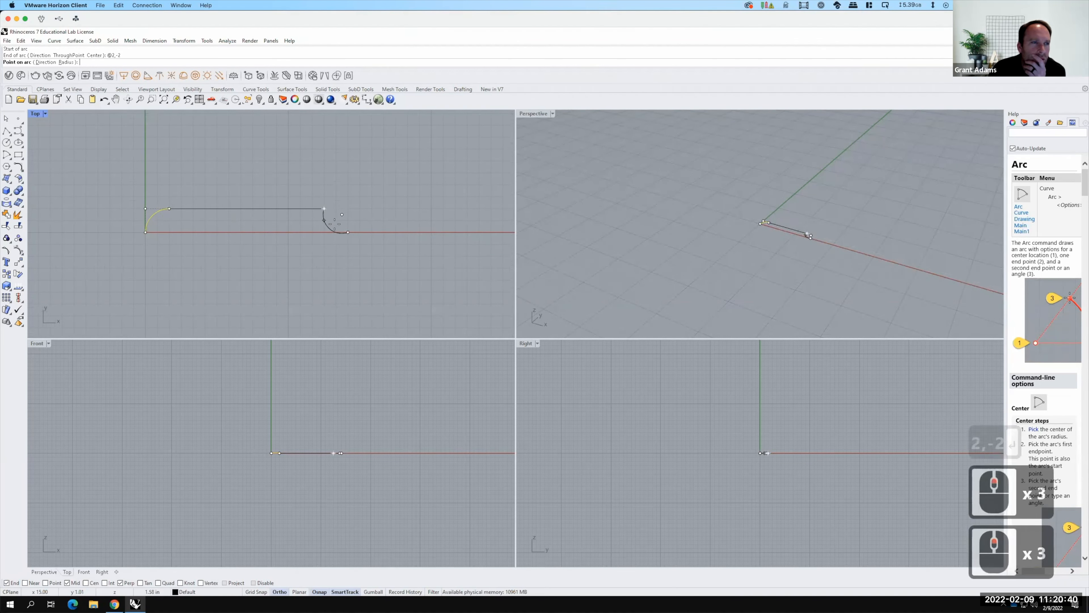
pyautogui.click(66, 62)
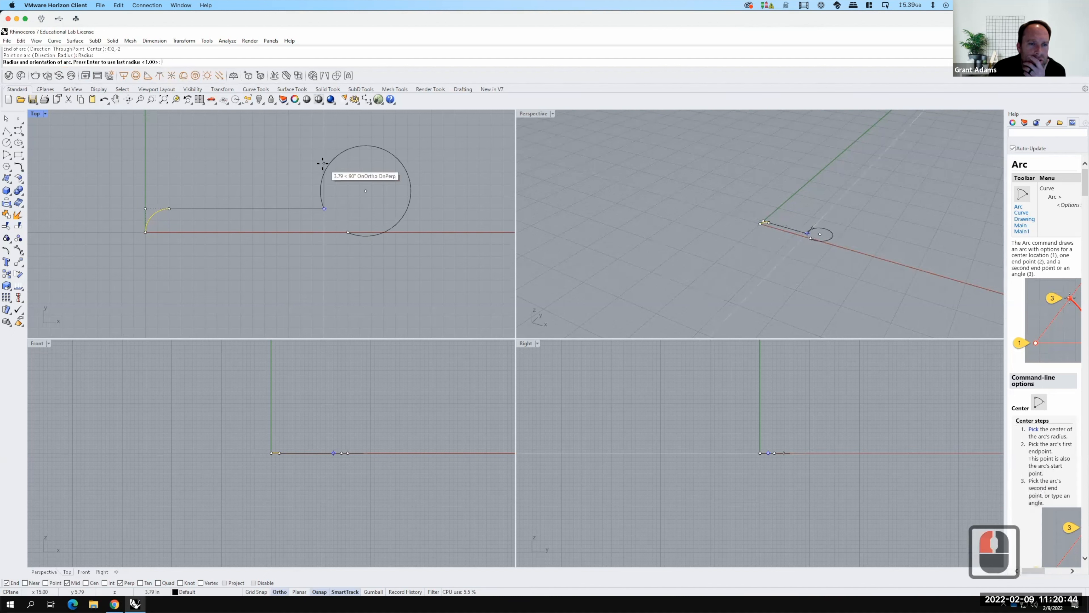
pyautogui.write('2')
pyautogui.press('Return')
pyautogui.press('Return')
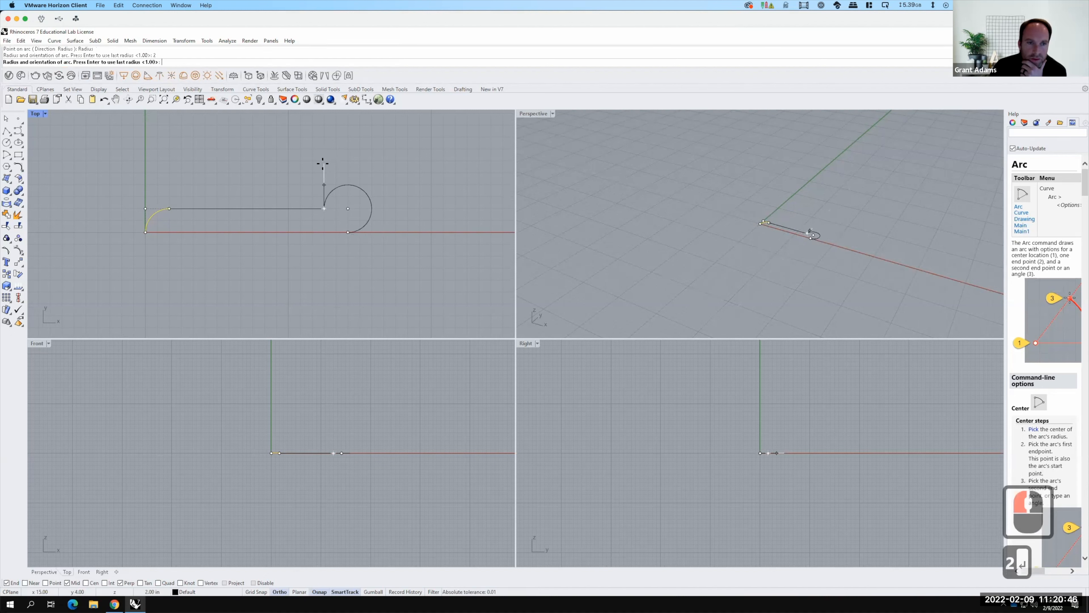
pyautogui.click(290, 256)
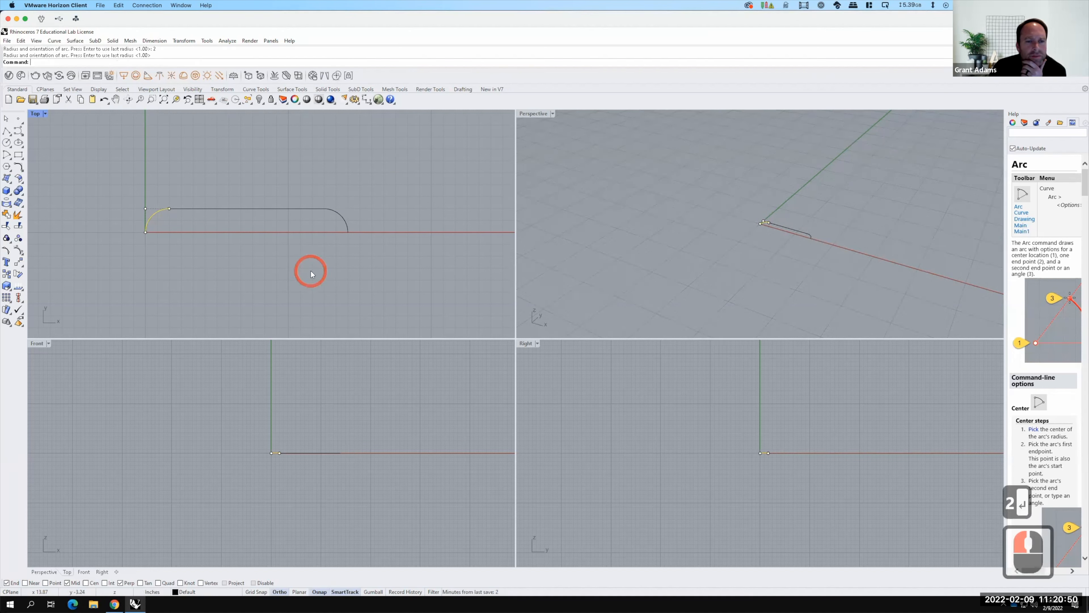
pyautogui.click(342, 220)
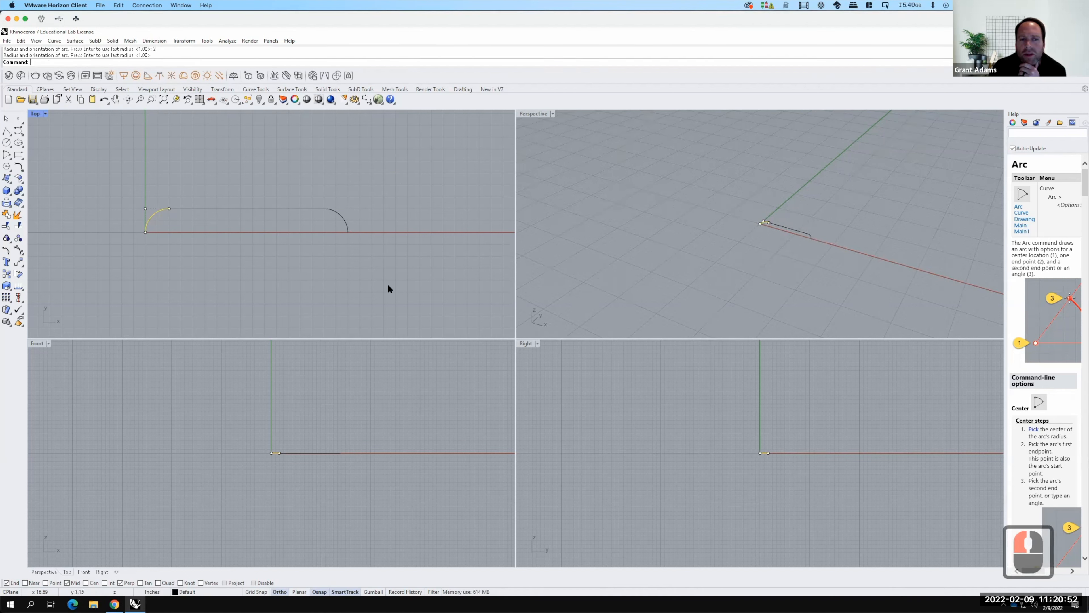
pyautogui.click(412, 236)
pyautogui.click(147, 251)
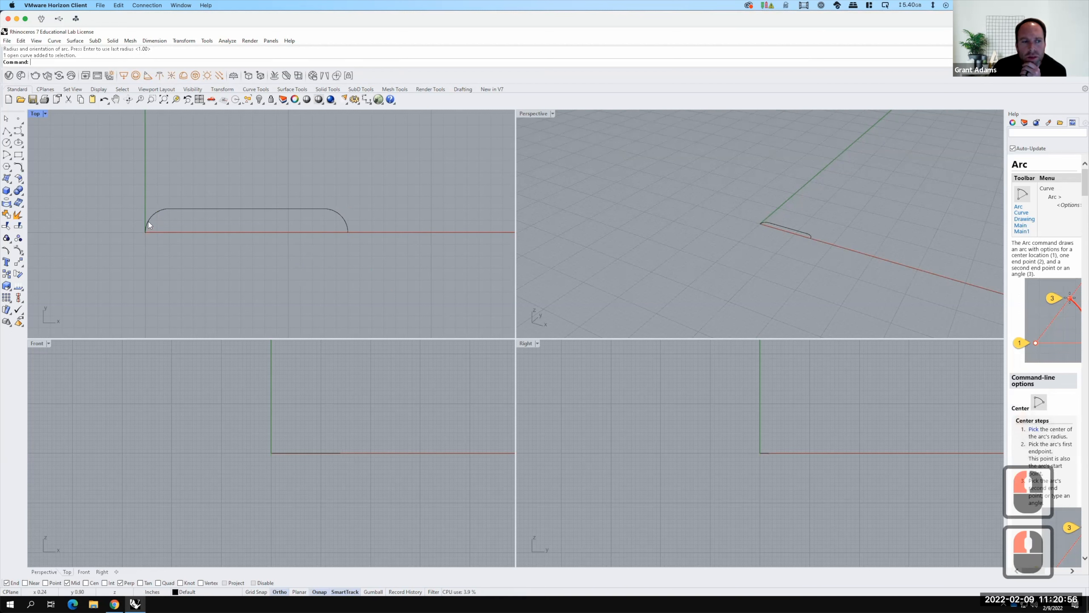
pyautogui.click(148, 222)
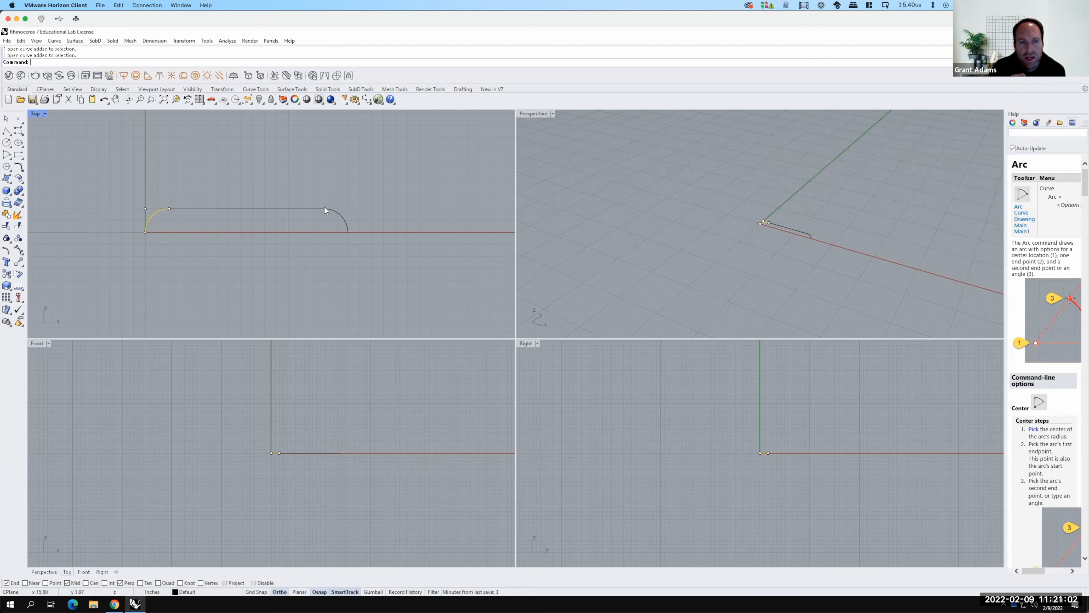
pyautogui.click(352, 237)
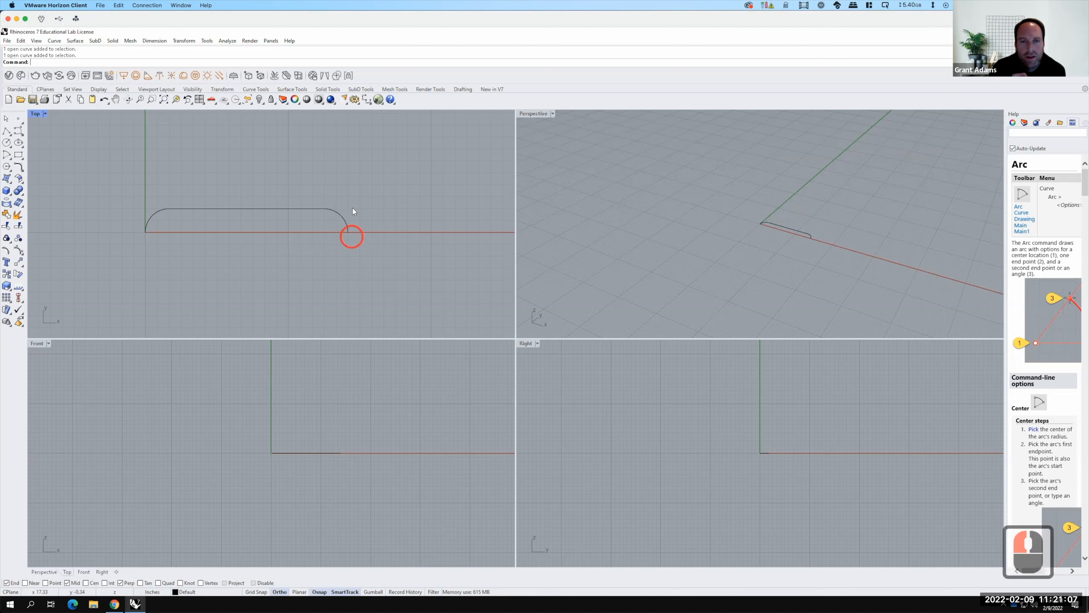
# Maximize the Perspective viewport and frame the rod profile closely from a higher angle.
pyautogui.doubleClick(536, 114)
pyautogui.scroll(3, 572, 339)
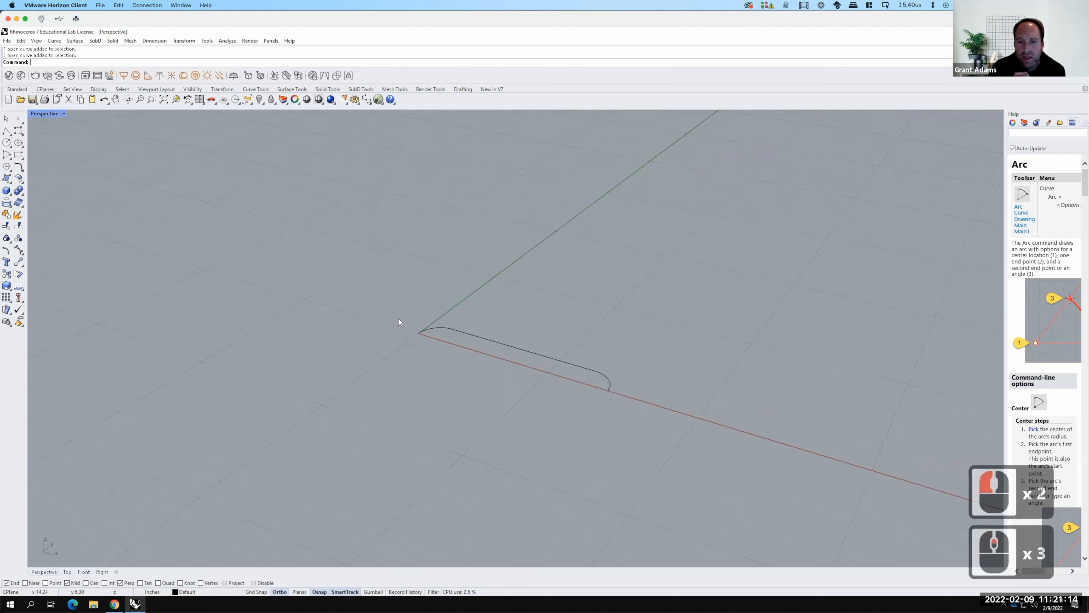
pyautogui.moveTo(402, 337); pyautogui.dragTo(404, 340, button='right')
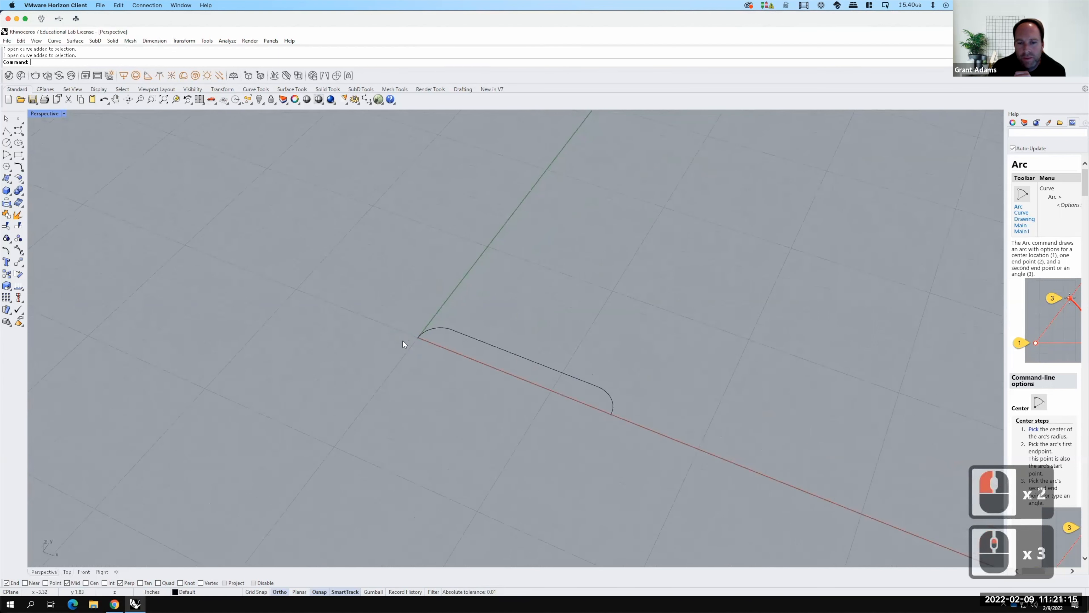
# Join the two end arcs and the connecting line of the rod profile into a single curve.
pyautogui.click(435, 327)
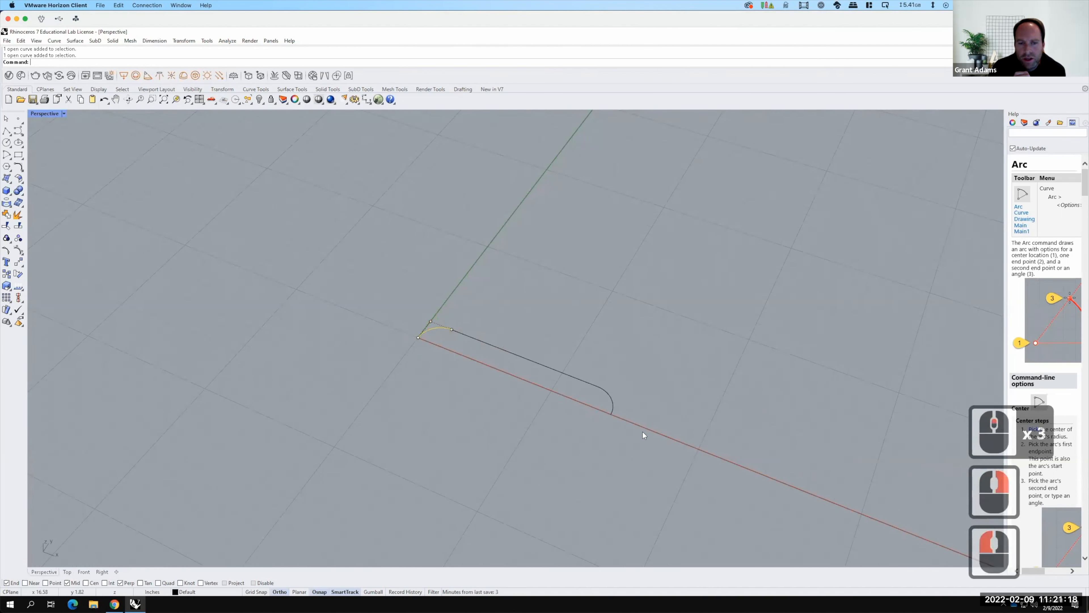
pyautogui.keyDown('shift'); pyautogui.click(500, 345); pyautogui.keyUp('shift')
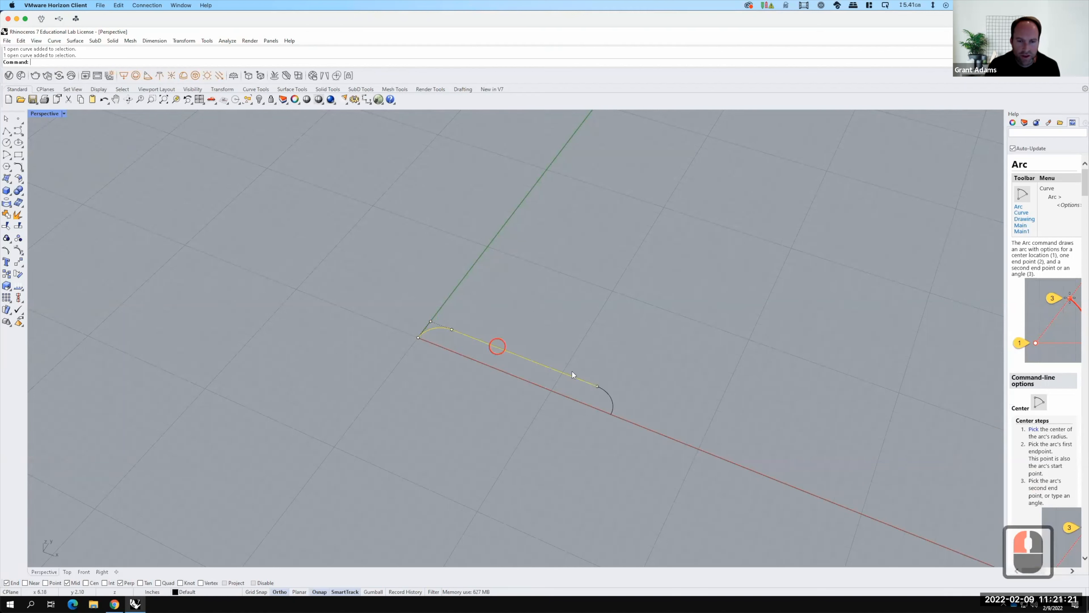
pyautogui.keyDown('shift'); pyautogui.click(608, 396); pyautogui.keyUp('shift')
pyautogui.moveTo(335, 276); pyautogui.dragTo(676, 482)
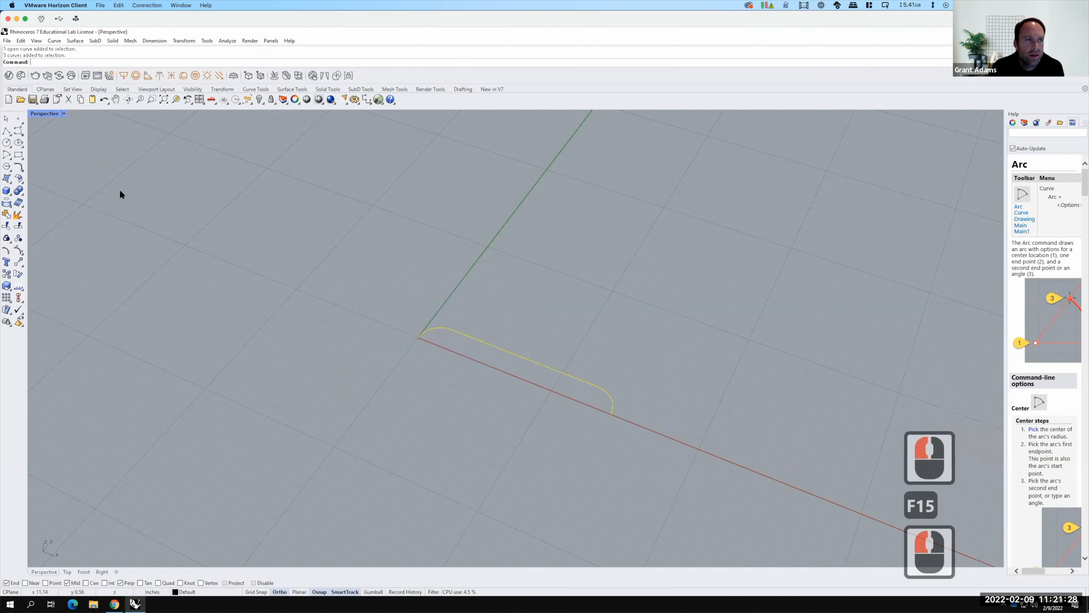
pyautogui.click(20, 41)
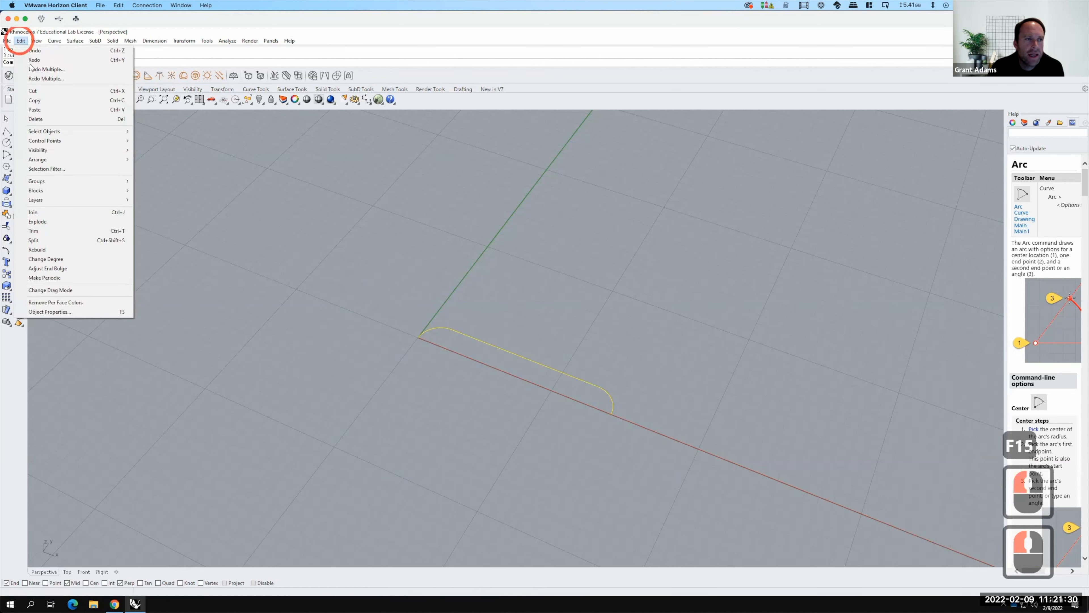
pyautogui.click(47, 216)
pyautogui.click(446, 293)
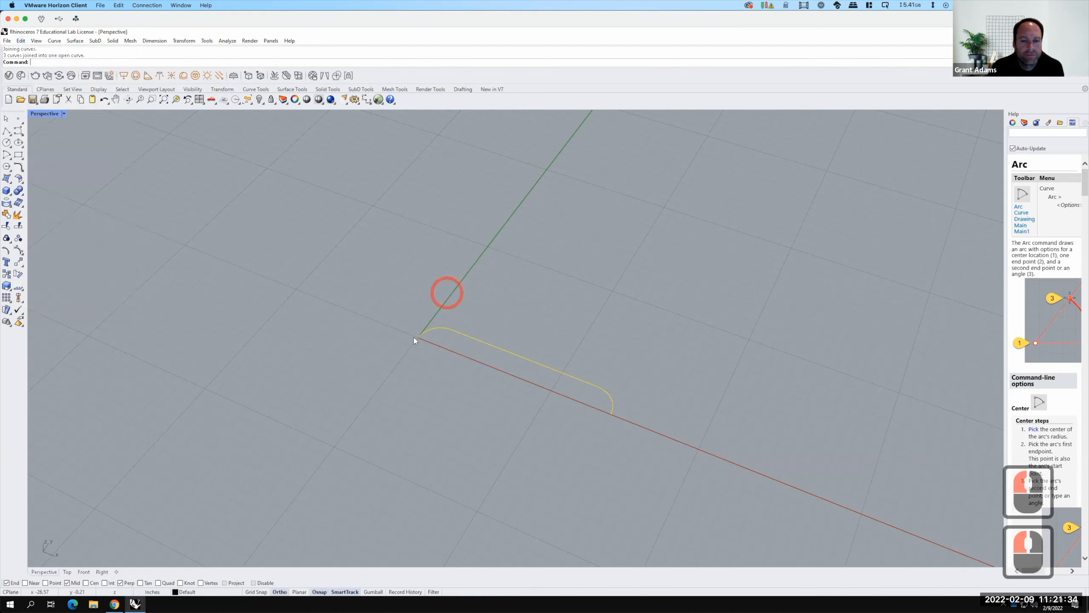
pyautogui.click(581, 349)
pyautogui.click(418, 335)
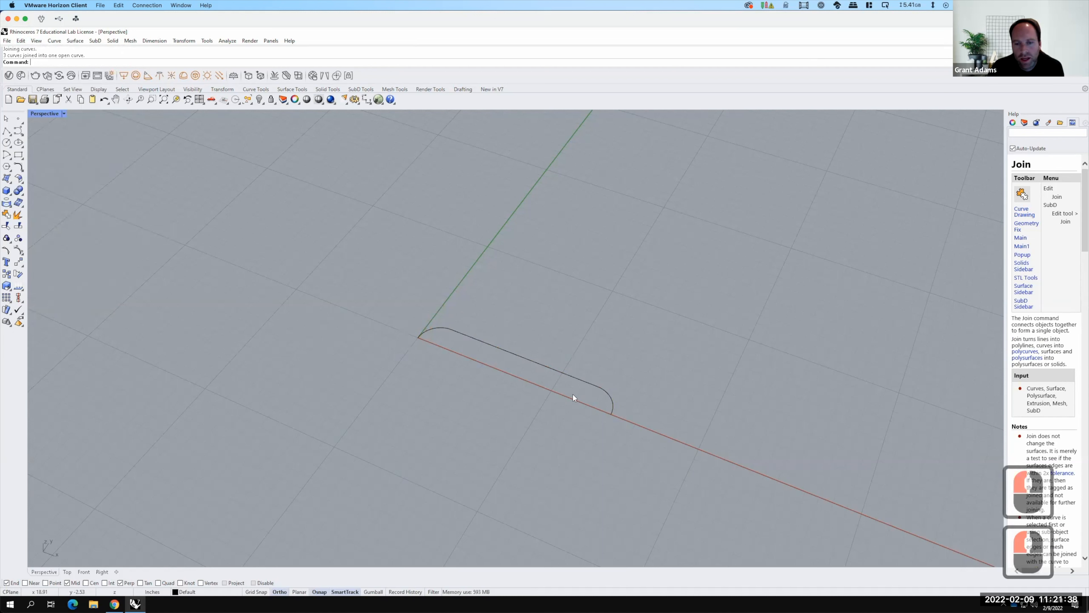
# Use Rotate3D to stand the joined profile upright, turning it 90° about the axis through its two endpoints, without copying.
pyautogui.click(561, 371)
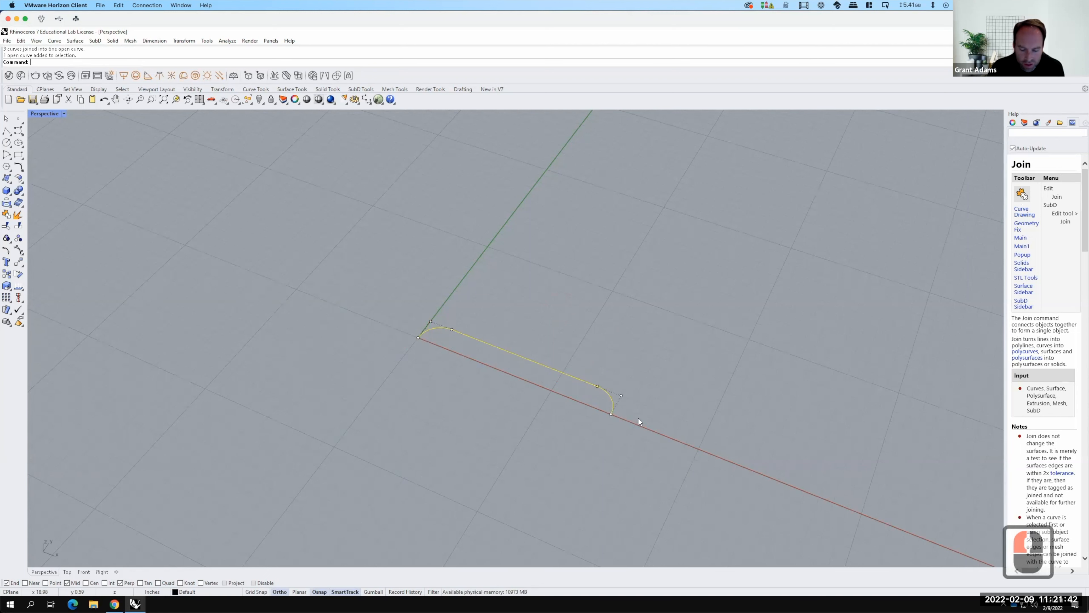
pyautogui.moveTo(637, 416); pyautogui.dragTo(455, 357, button='right')
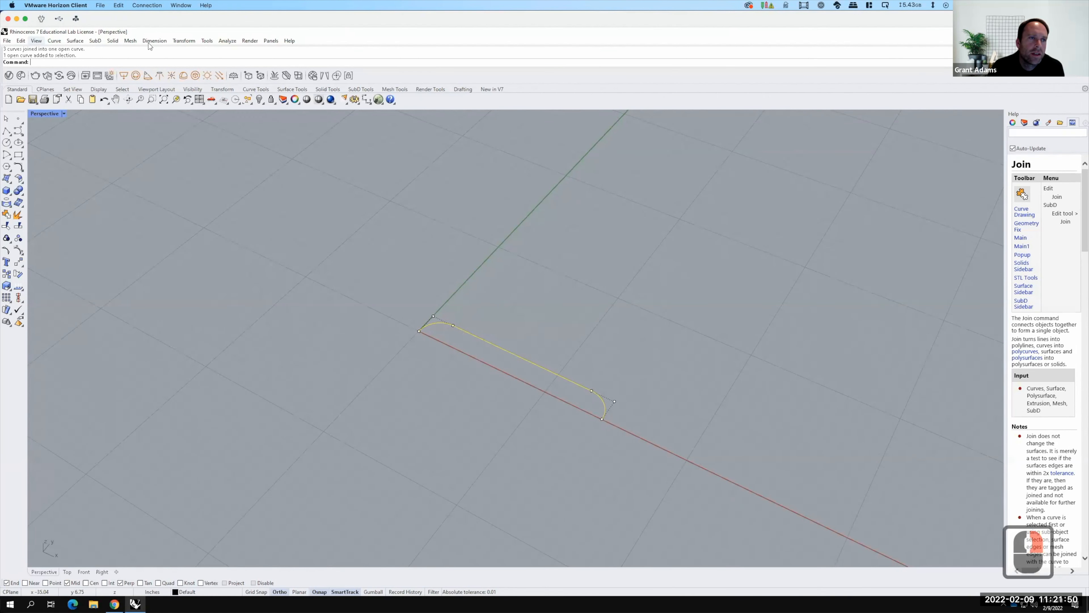
pyautogui.click(180, 41)
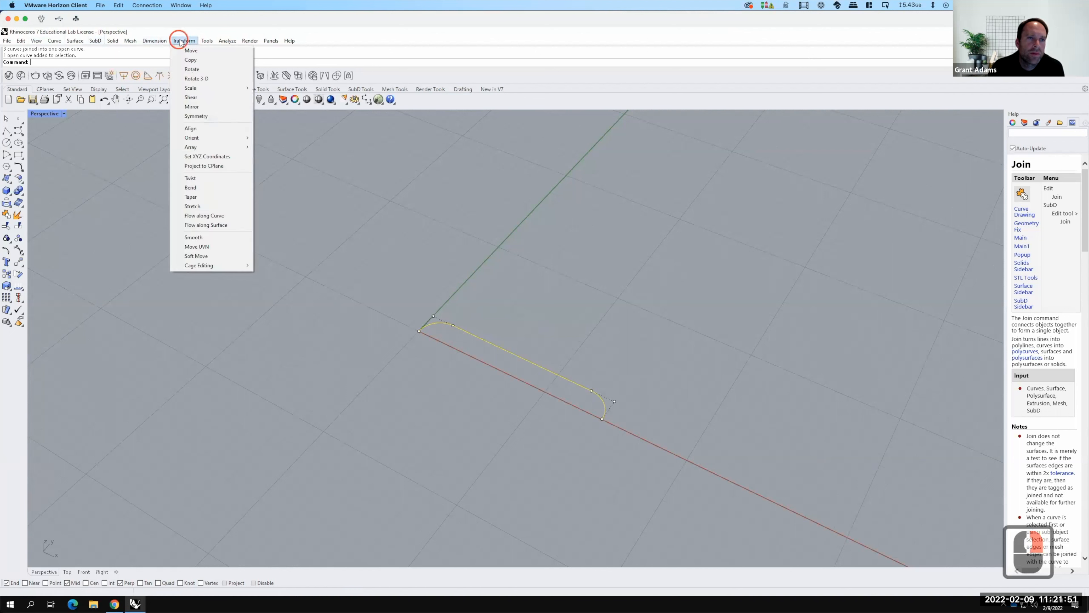
pyautogui.click(196, 79)
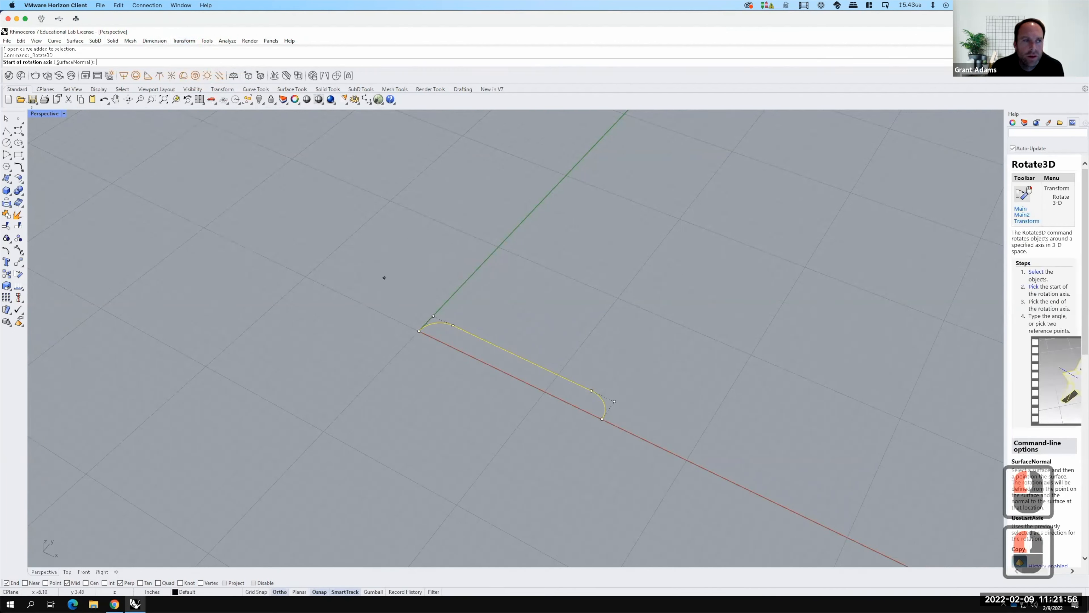
pyautogui.click(416, 328)
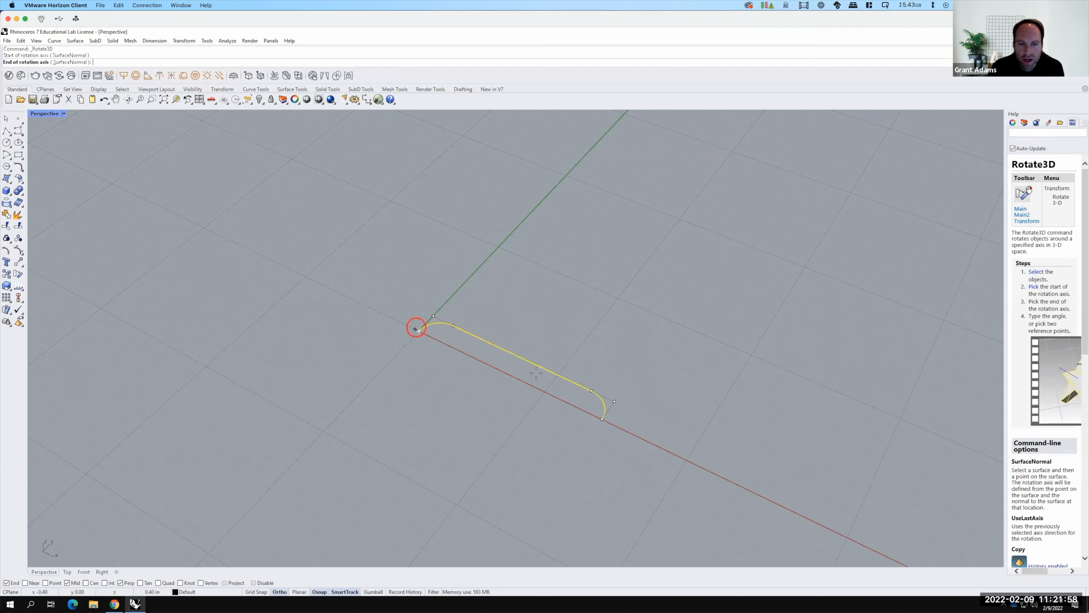
pyautogui.click(603, 419)
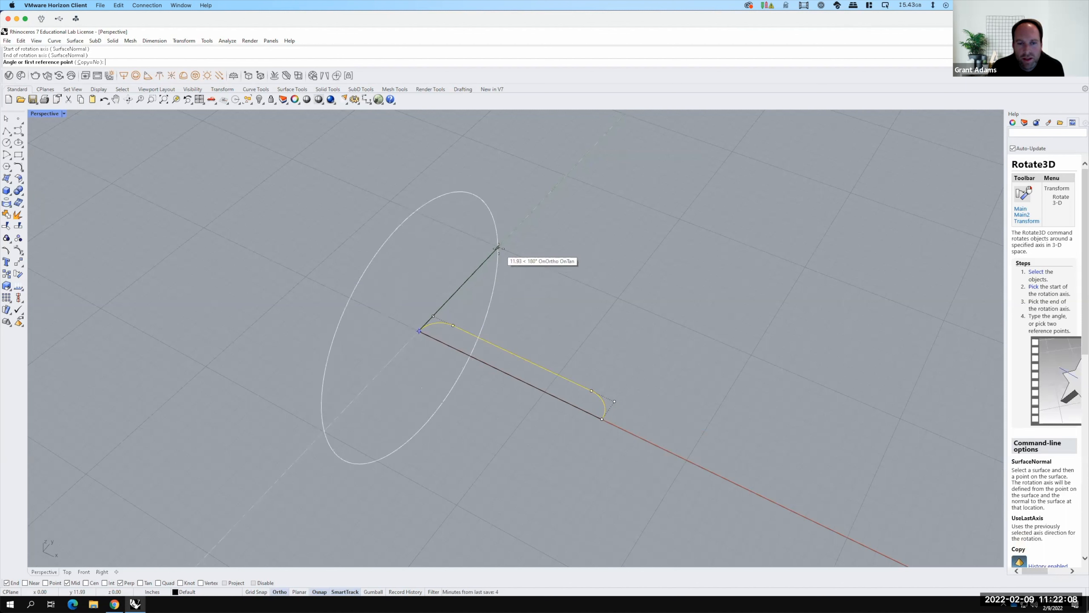
pyautogui.click(498, 248)
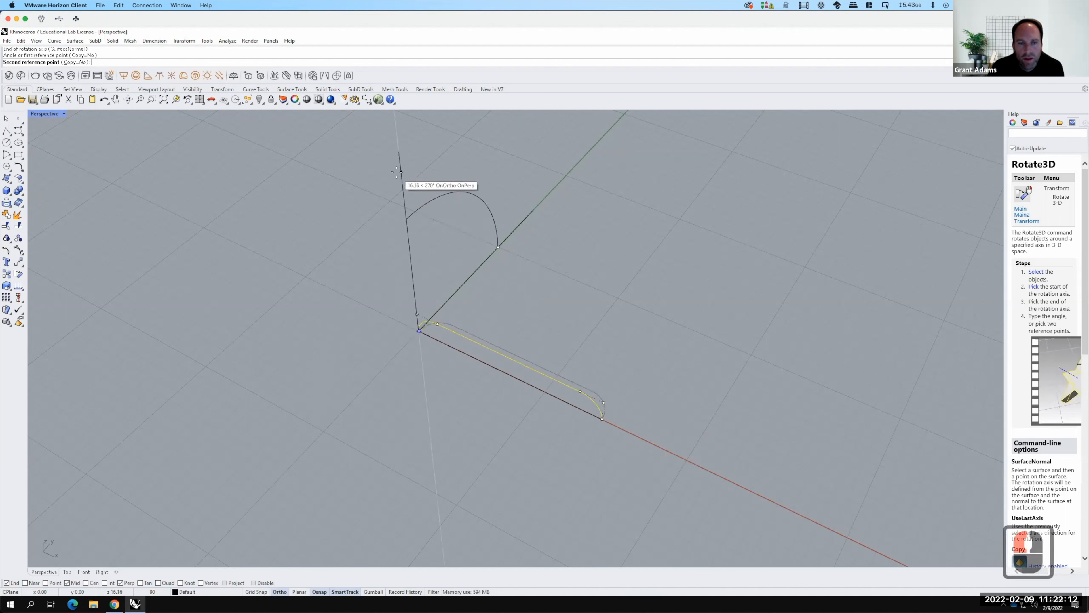
pyautogui.click(476, 251)
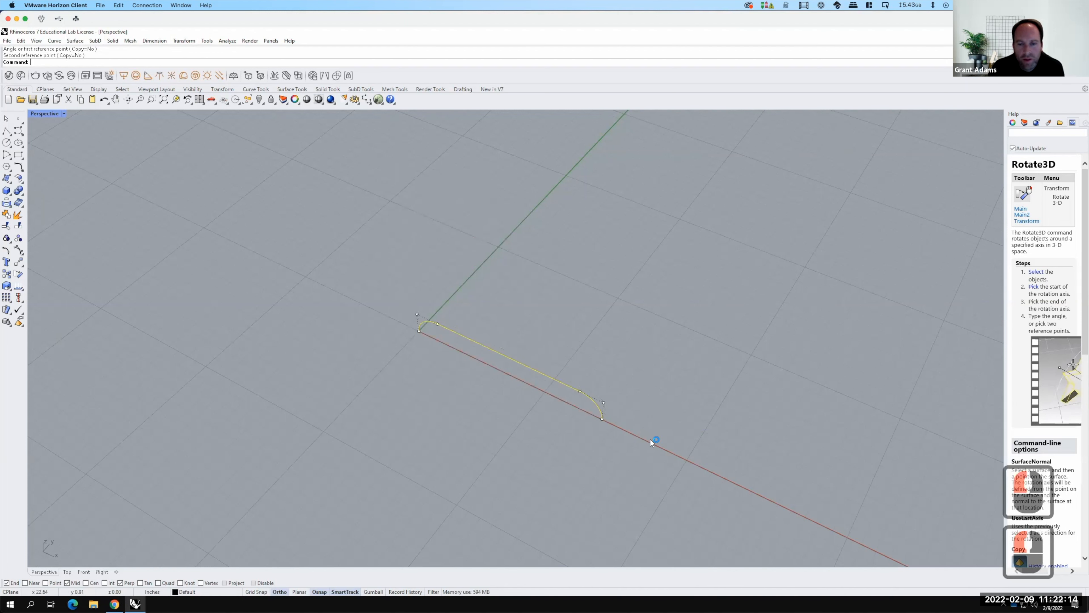
pyautogui.moveTo(615, 424); pyautogui.dragTo(590, 350, button='right')
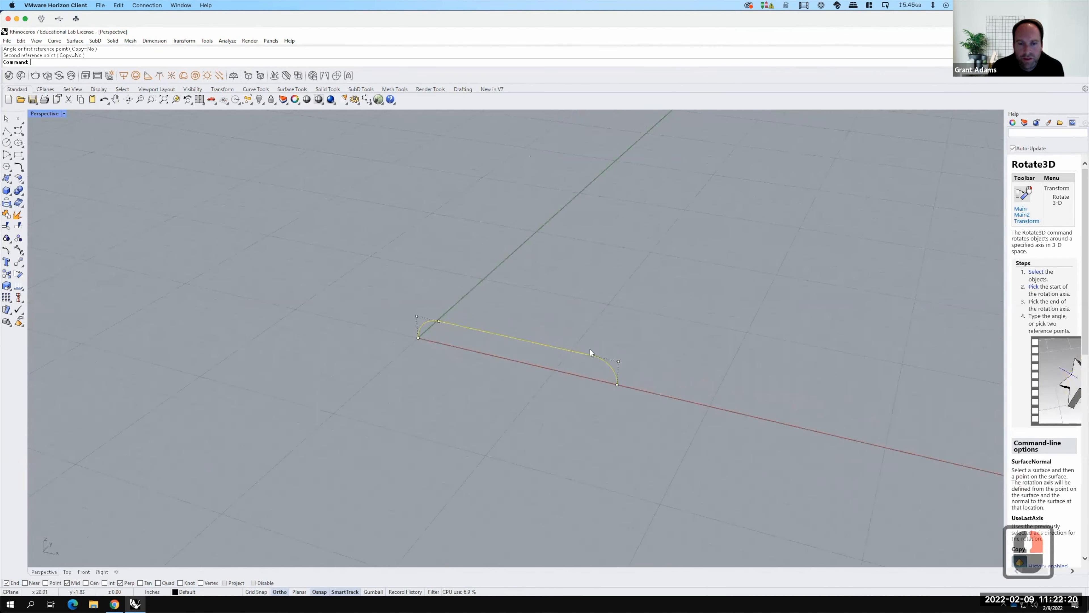
pyautogui.click(245, 221)
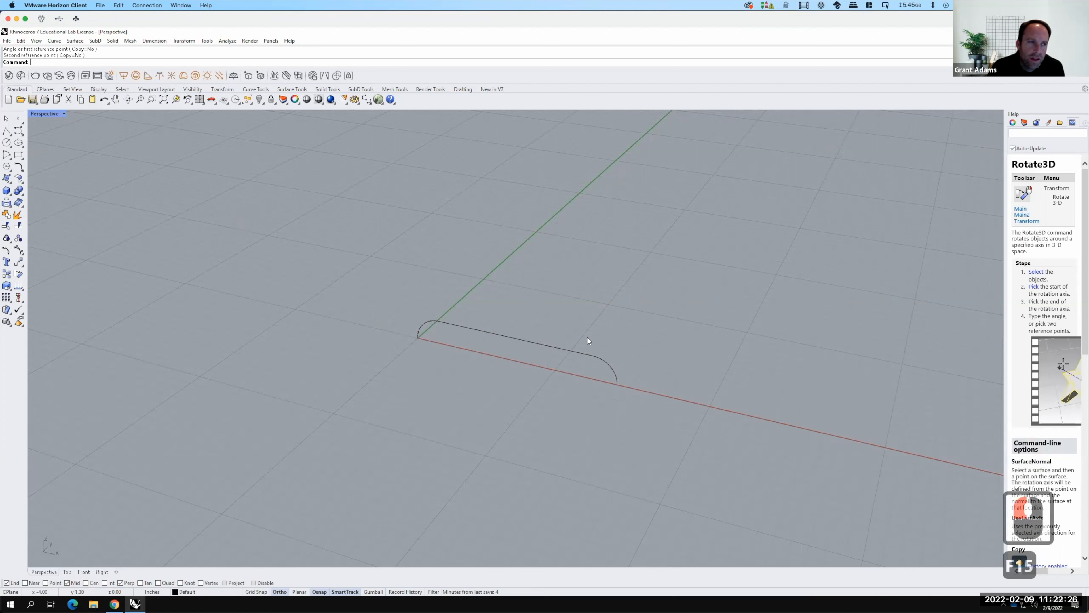
# Draw a 0.5" diameter circle centred on the rod profile's endpoint at the origin.
pyautogui.click(6, 143)
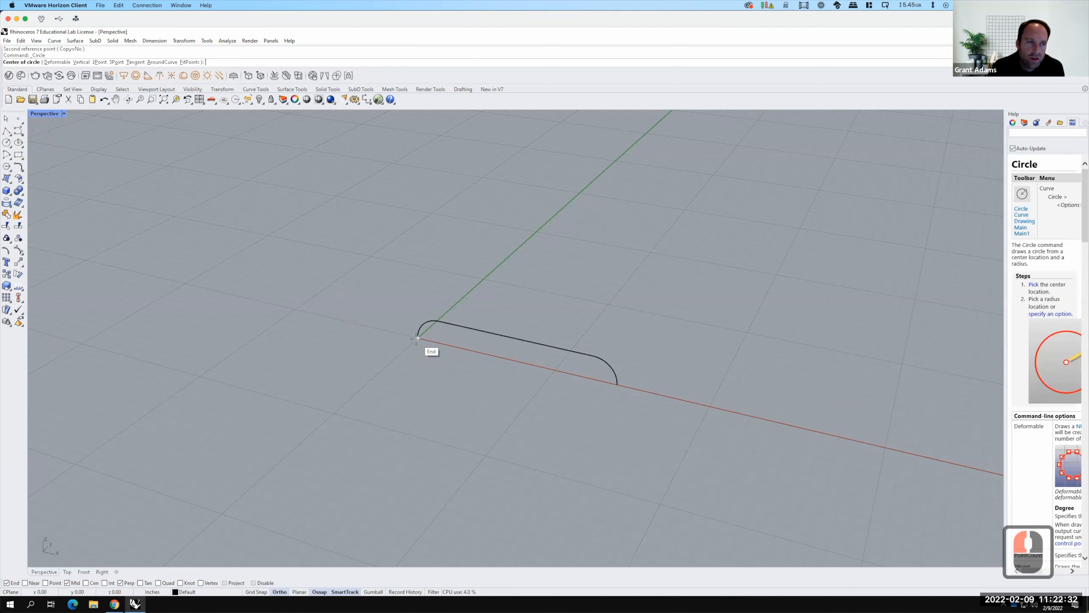
pyautogui.click(436, 347)
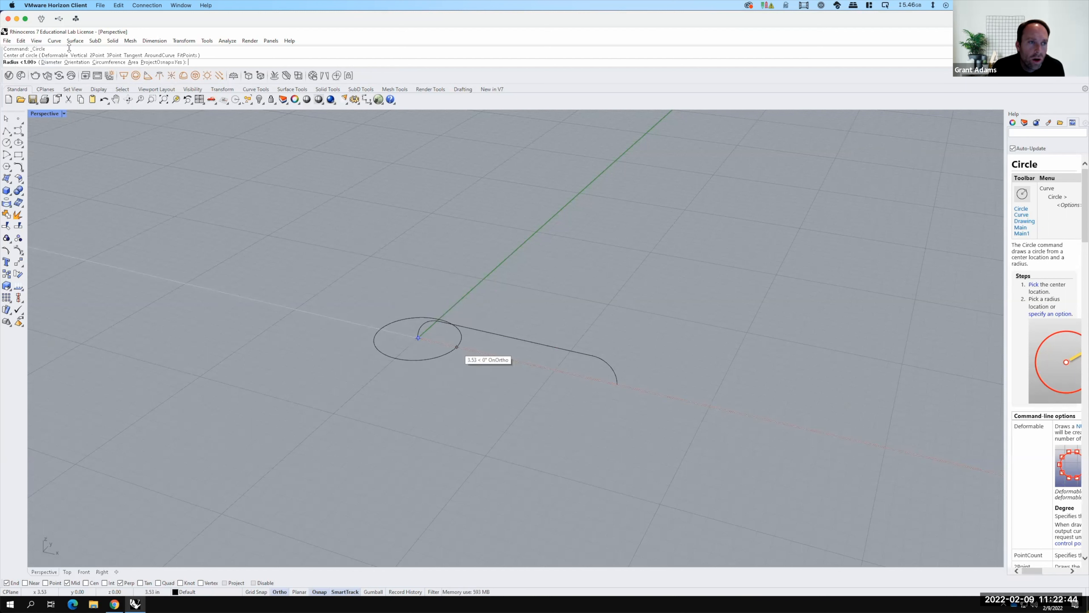
pyautogui.click(52, 62)
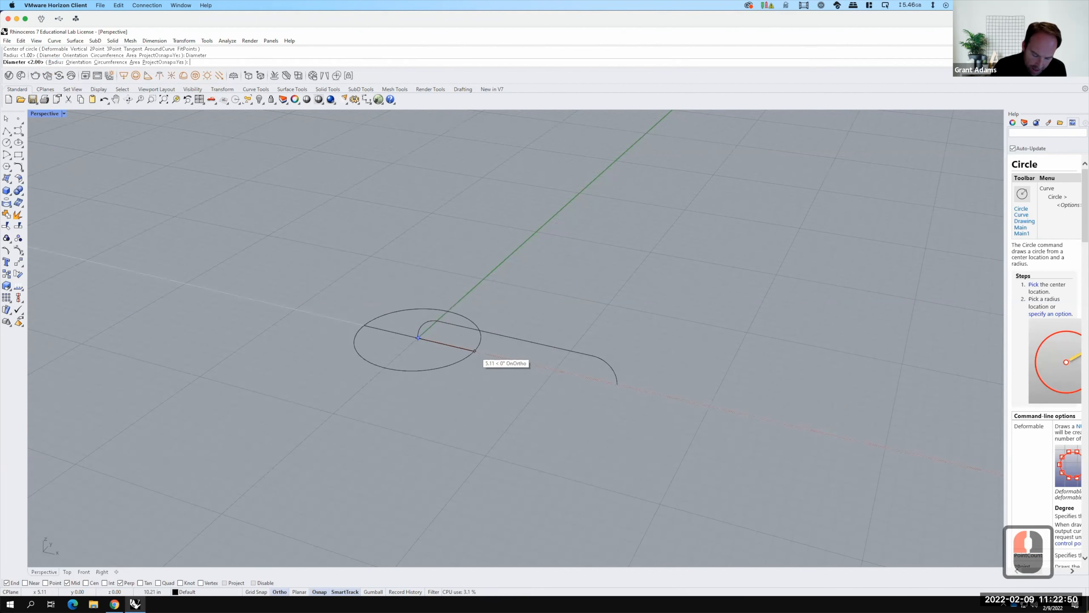
pyautogui.write('.5')
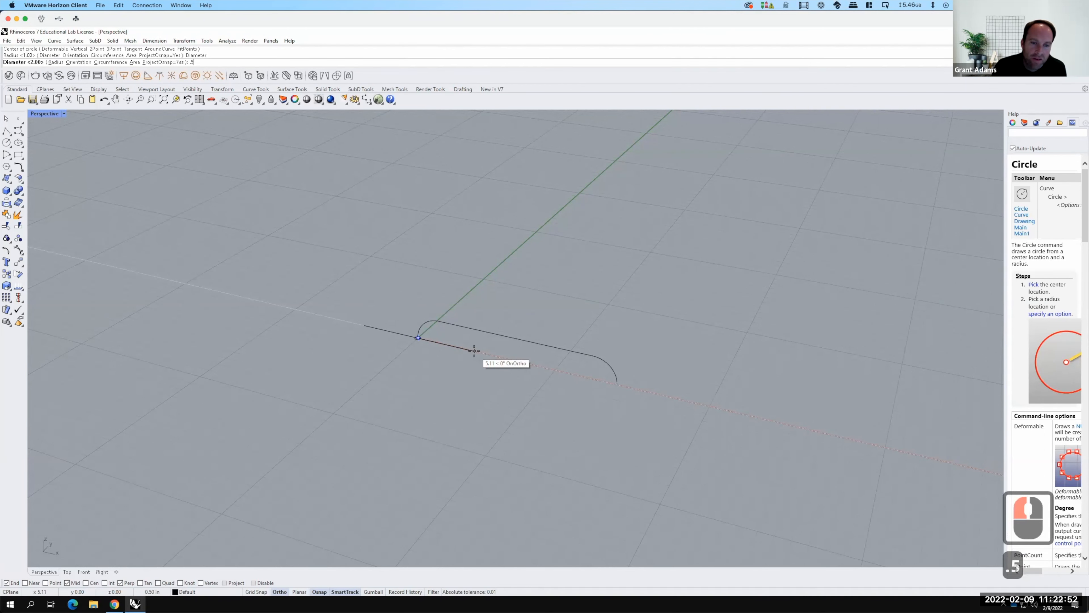
pyautogui.press('Return')
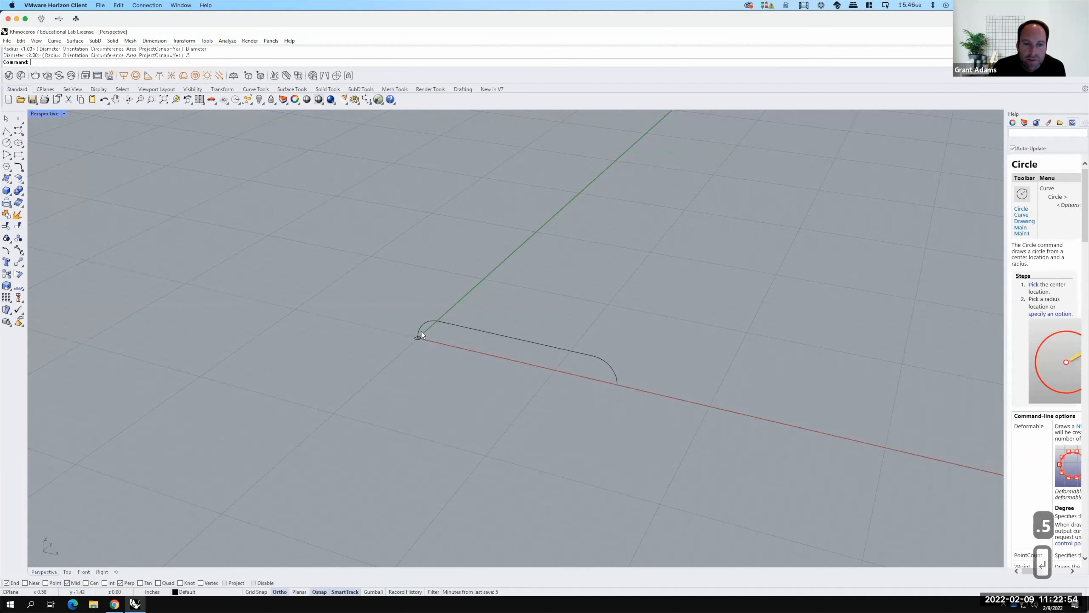
pyautogui.scroll(8, 422, 334)
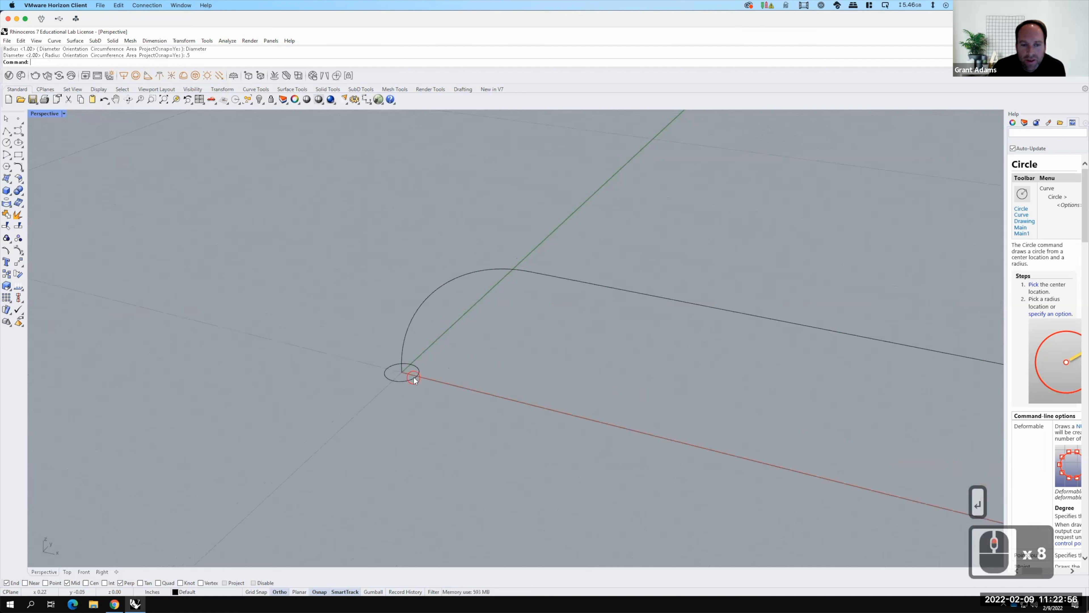
pyautogui.click(413, 376)
pyautogui.click(433, 293)
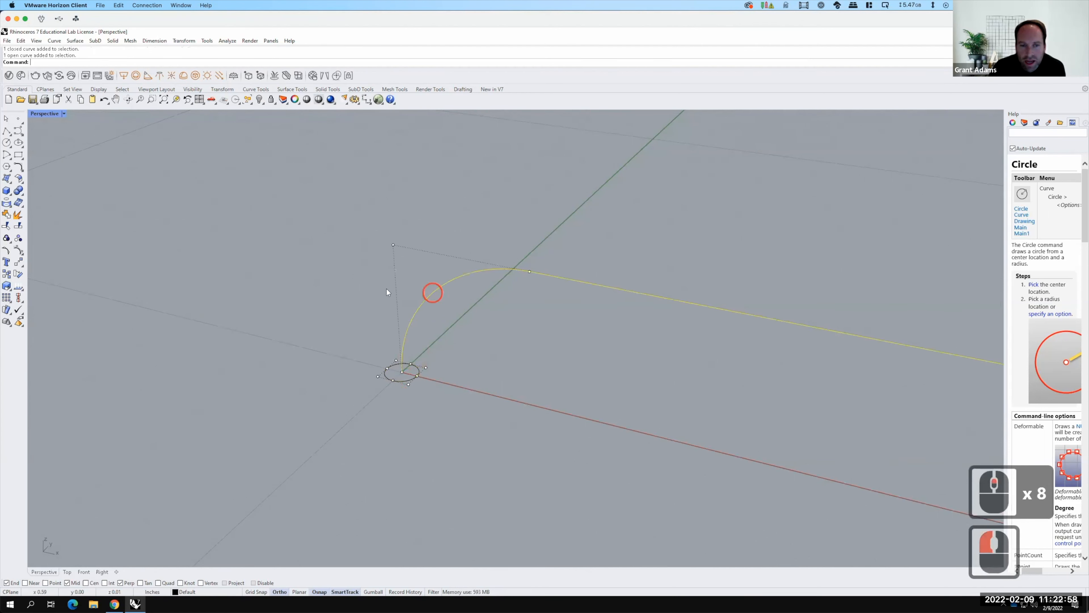
pyautogui.scroll(-5, 336, 290)
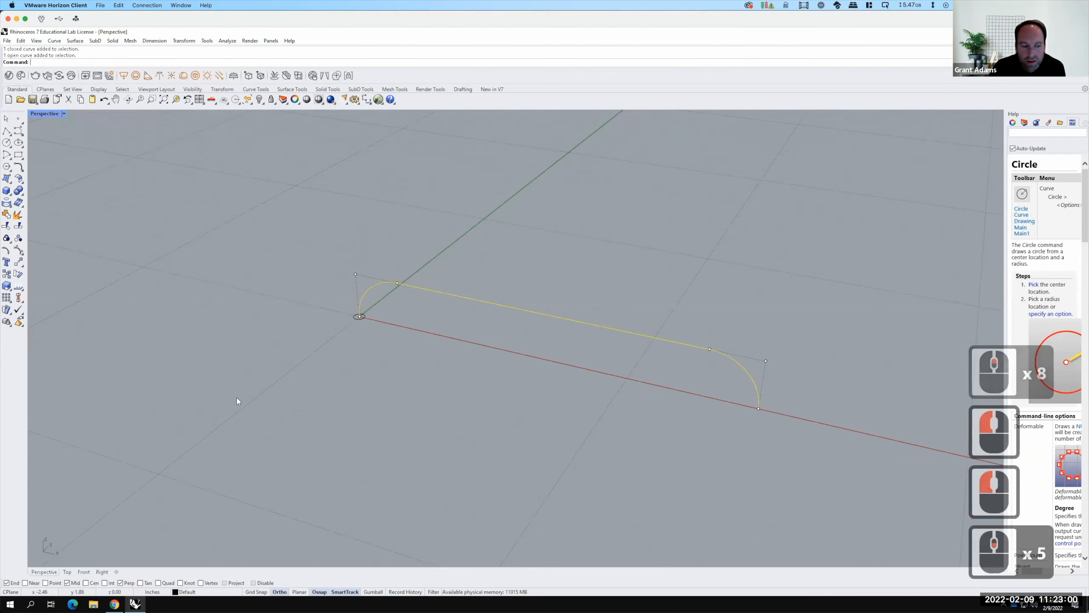
# Switch to the Exercise 206 page in Chrome, review the Part 1 instructions on joining lines and drawing the circle, and return to Rhino.
pyautogui.click(114, 604)
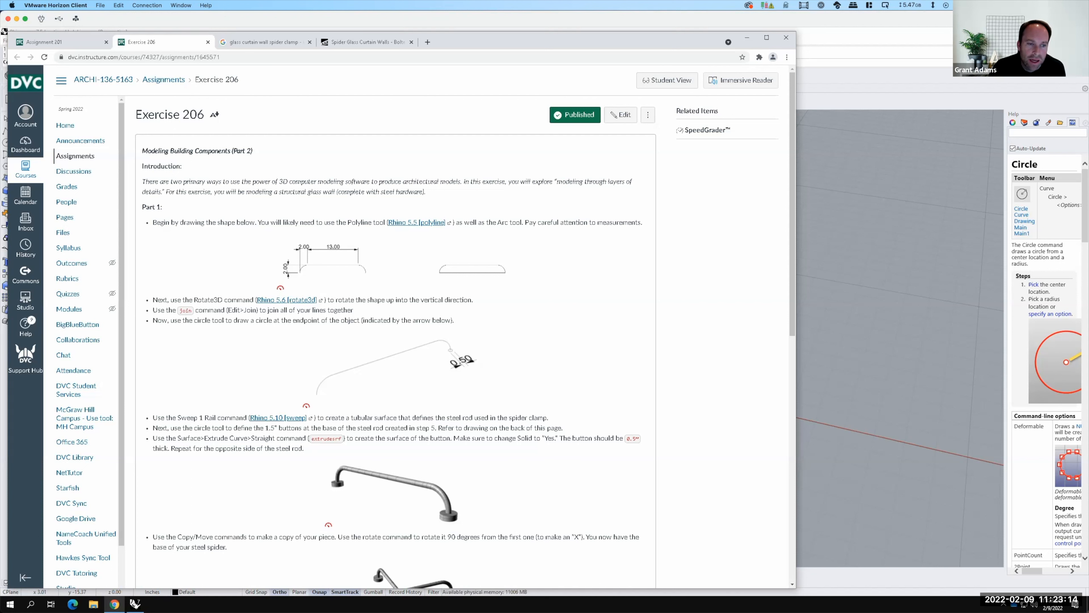
pyautogui.moveTo(177, 310); pyautogui.dragTo(203, 311)
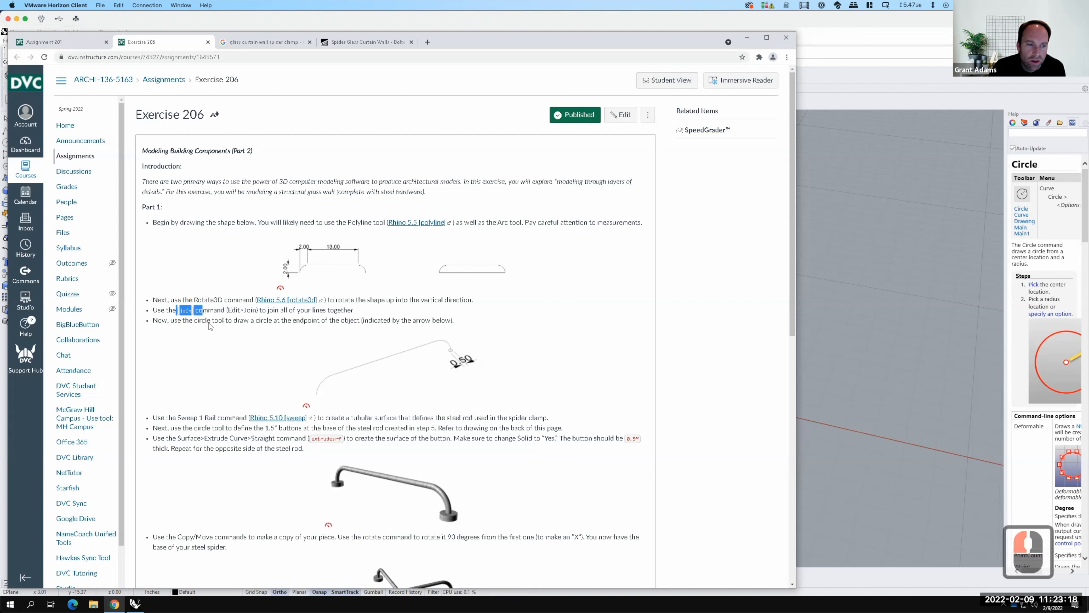
pyautogui.click(206, 319)
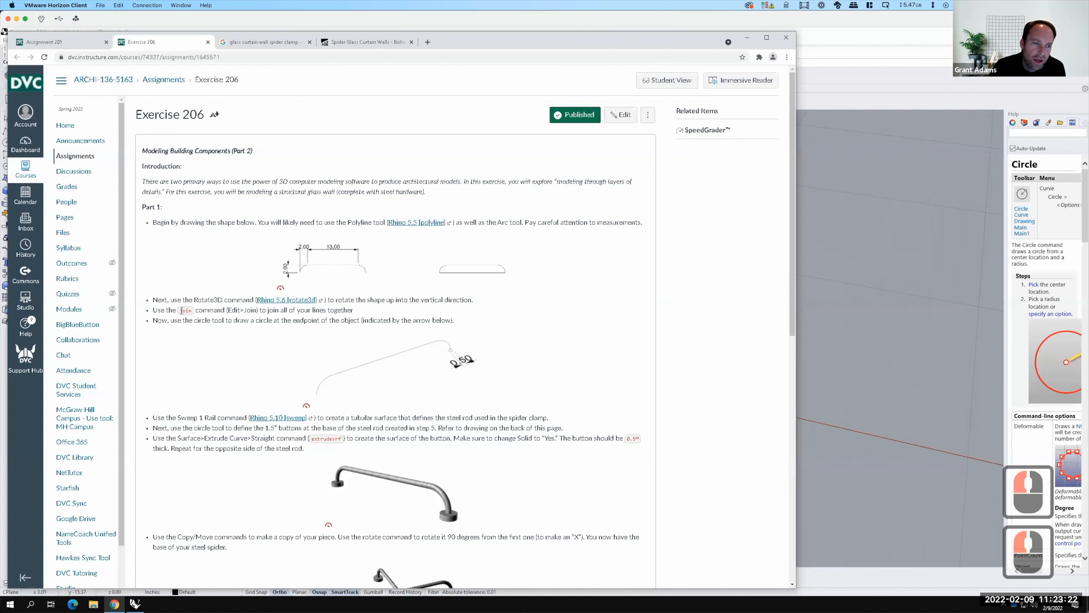
pyautogui.press('F15')
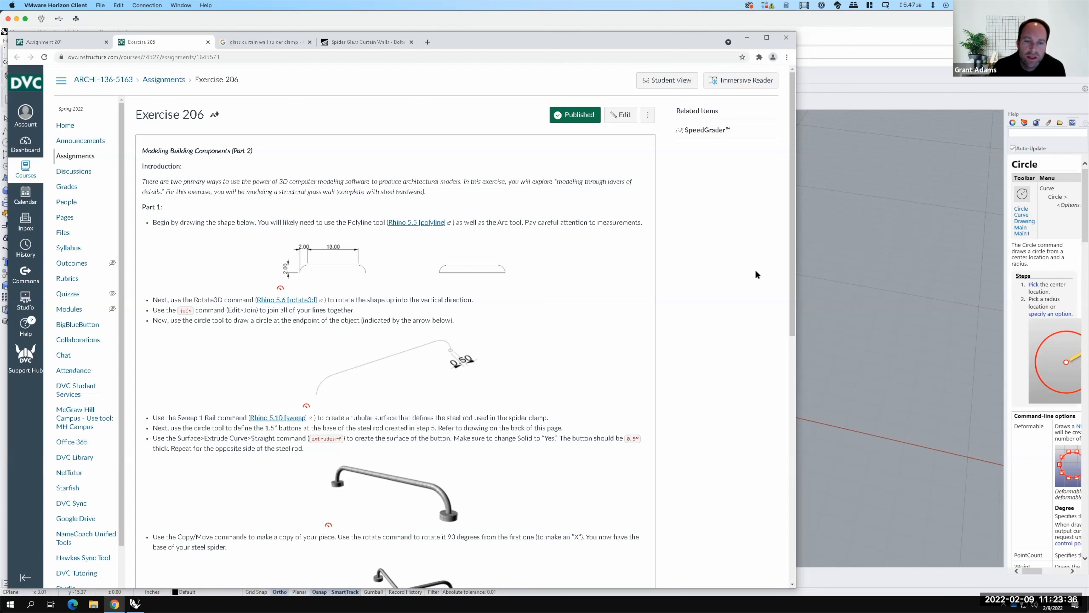
pyautogui.click(862, 305)
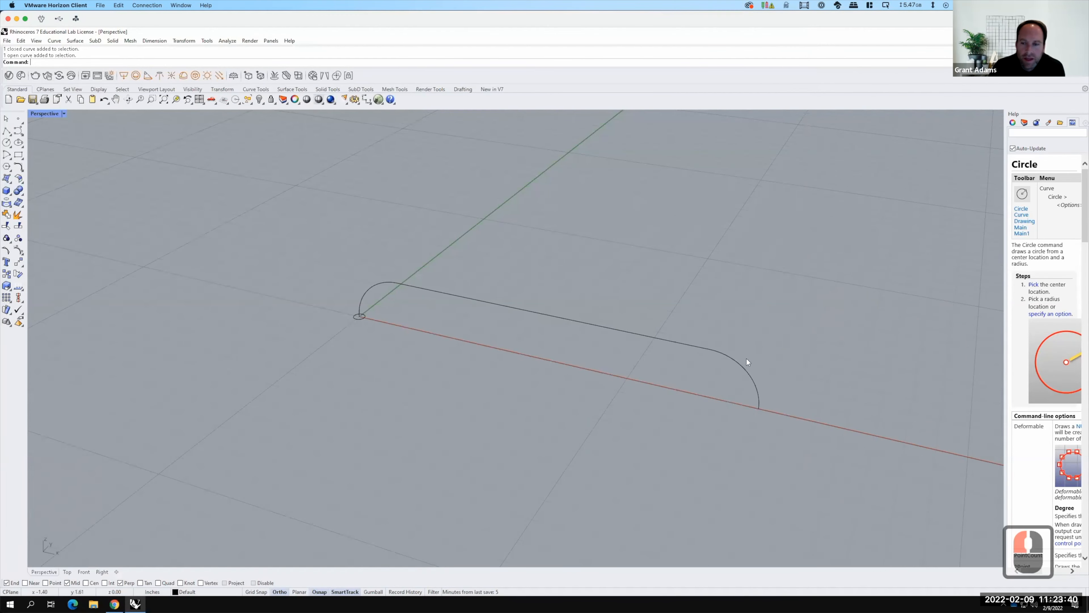
pyautogui.click(363, 316)
pyautogui.click(361, 306)
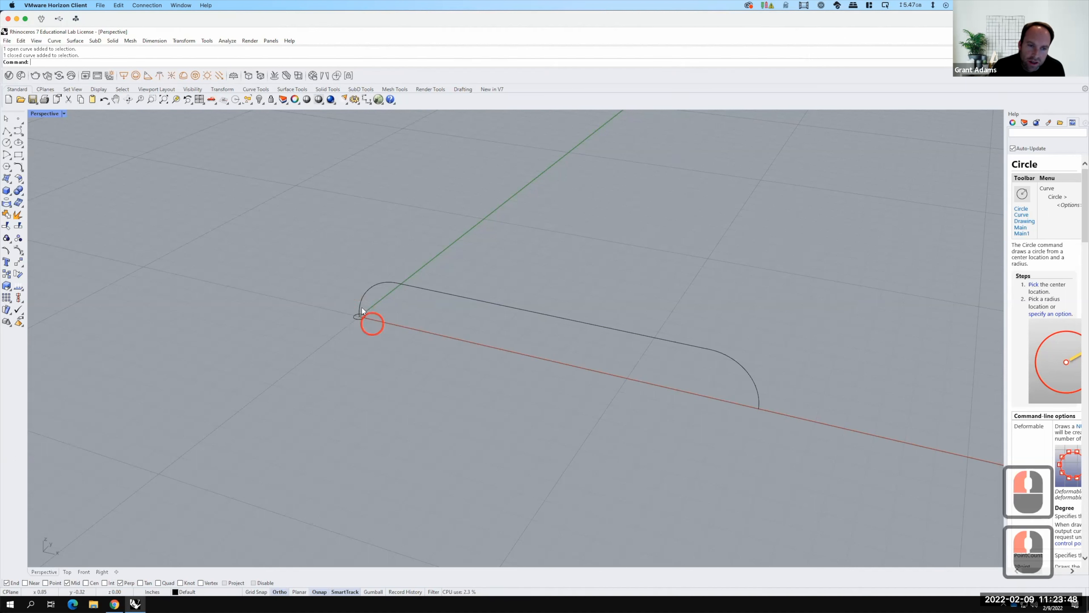
pyautogui.click(359, 316)
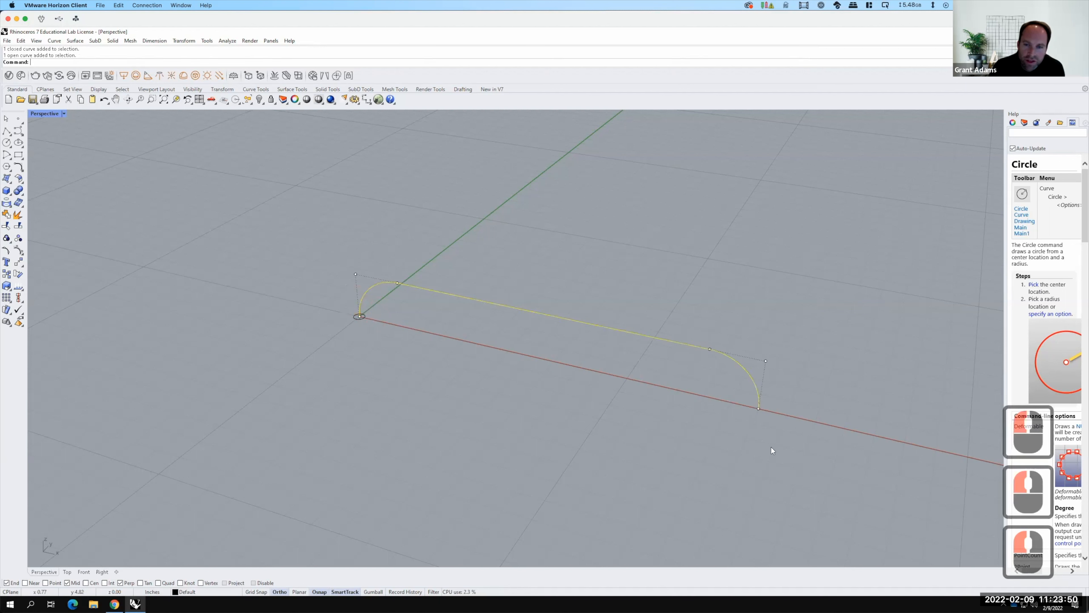
pyautogui.click(793, 435)
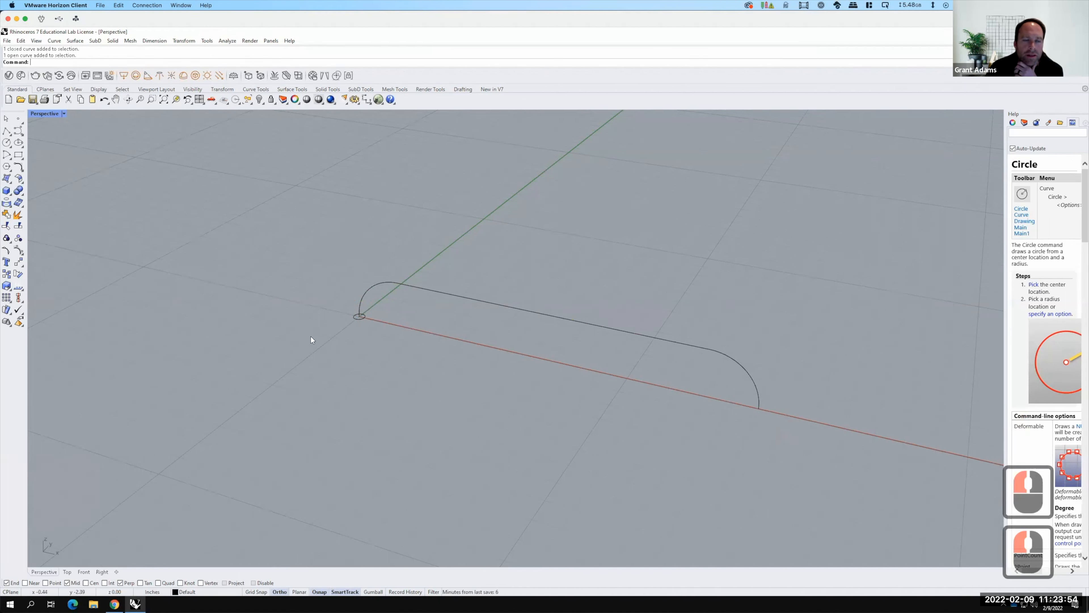
# Start a one-rail sweep using the upright rod profile as the rail and the circle at the origin as the shape, keeping the seam point.
pyautogui.click(80, 42)
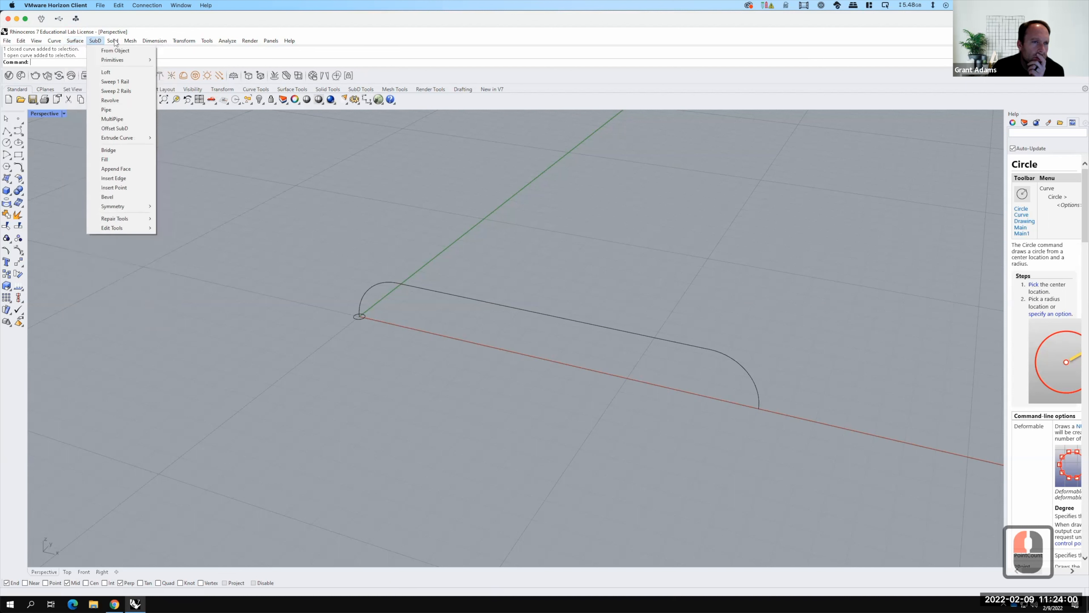
pyautogui.moveTo(113, 41)
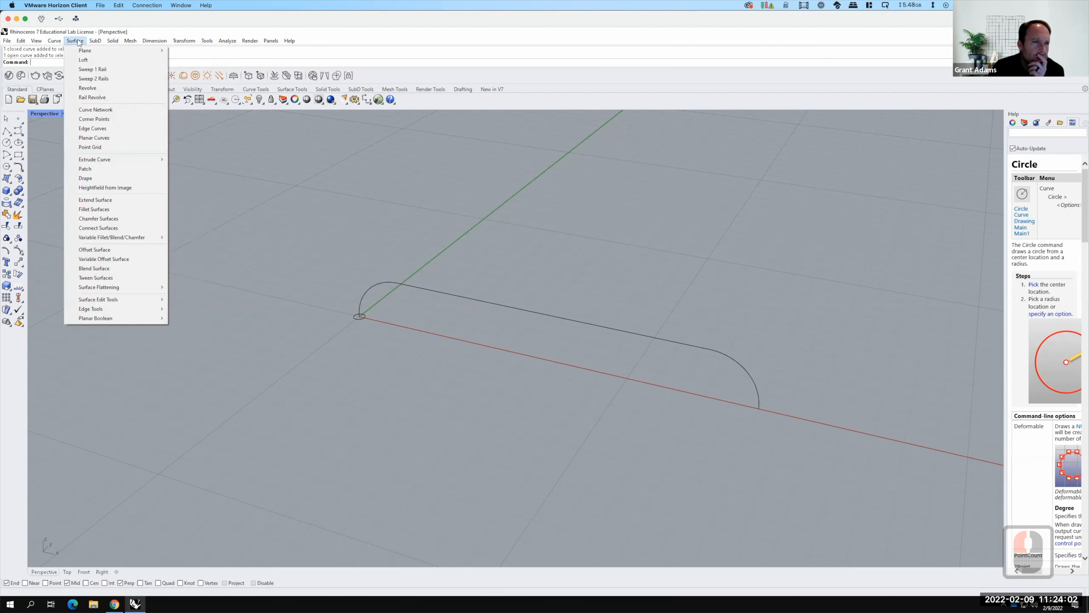
pyautogui.click(85, 70)
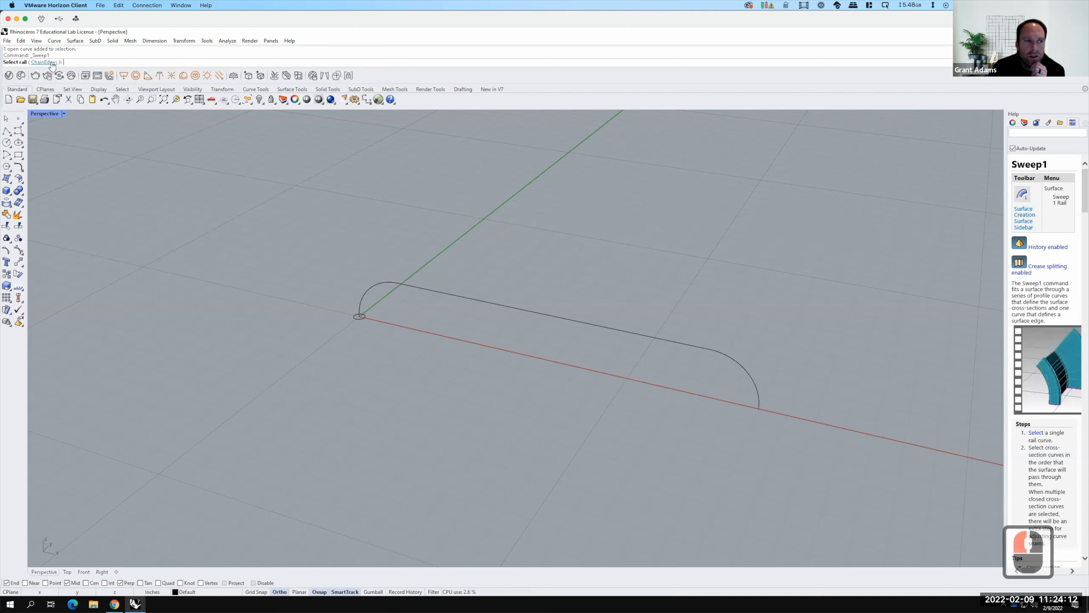
pyautogui.click(410, 284)
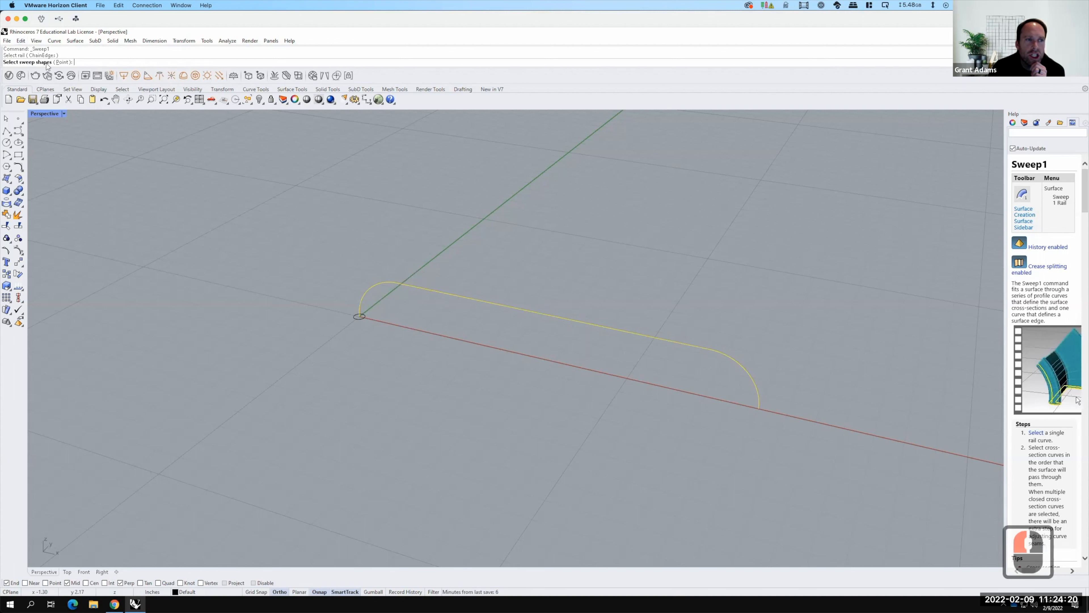
pyautogui.click(355, 318)
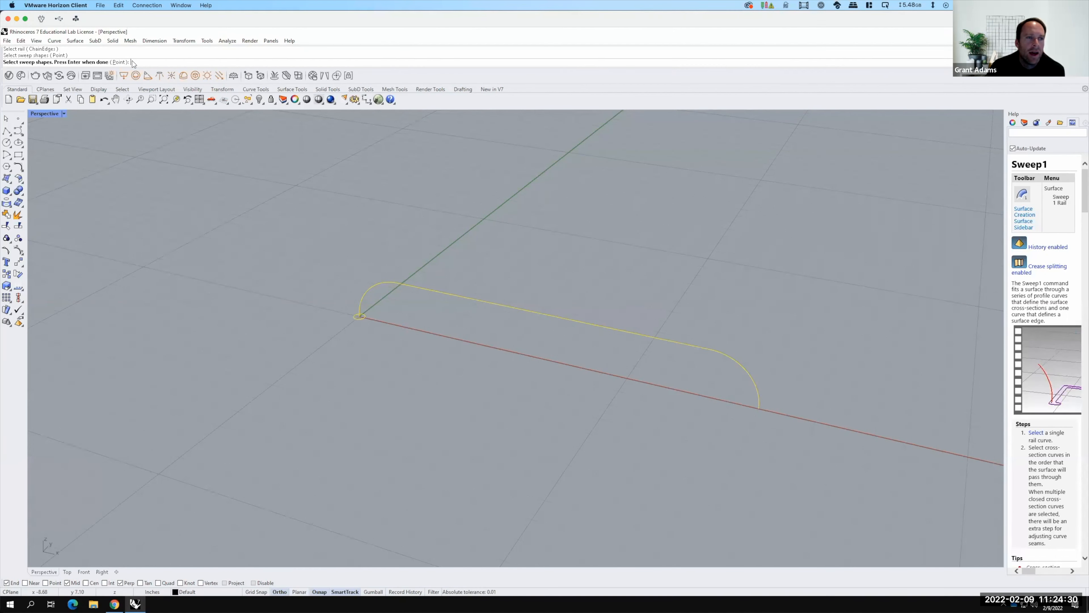
pyautogui.press('Return')
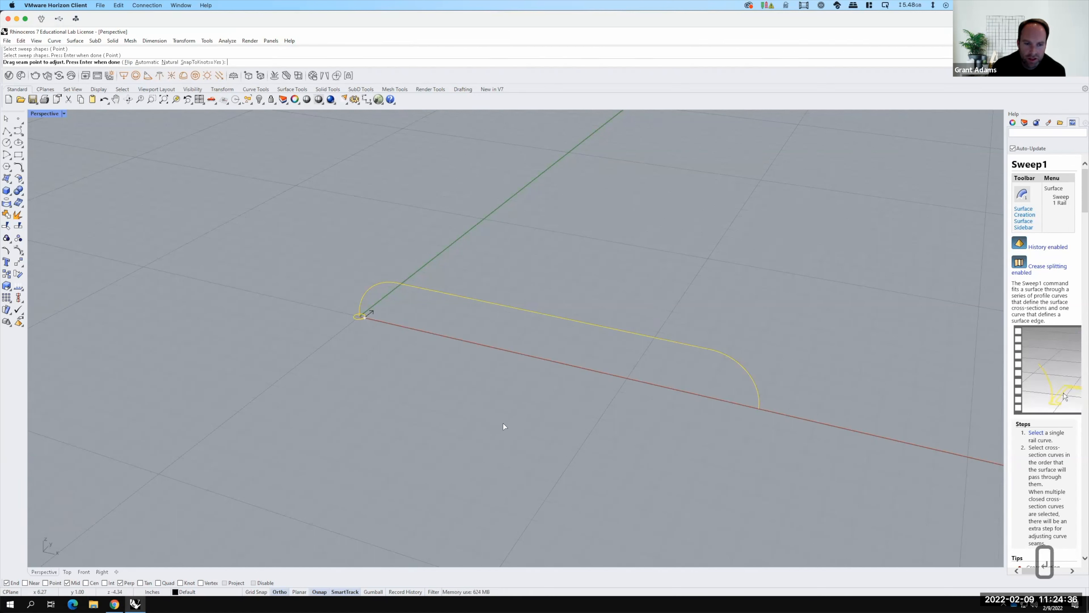
pyautogui.press('Return')
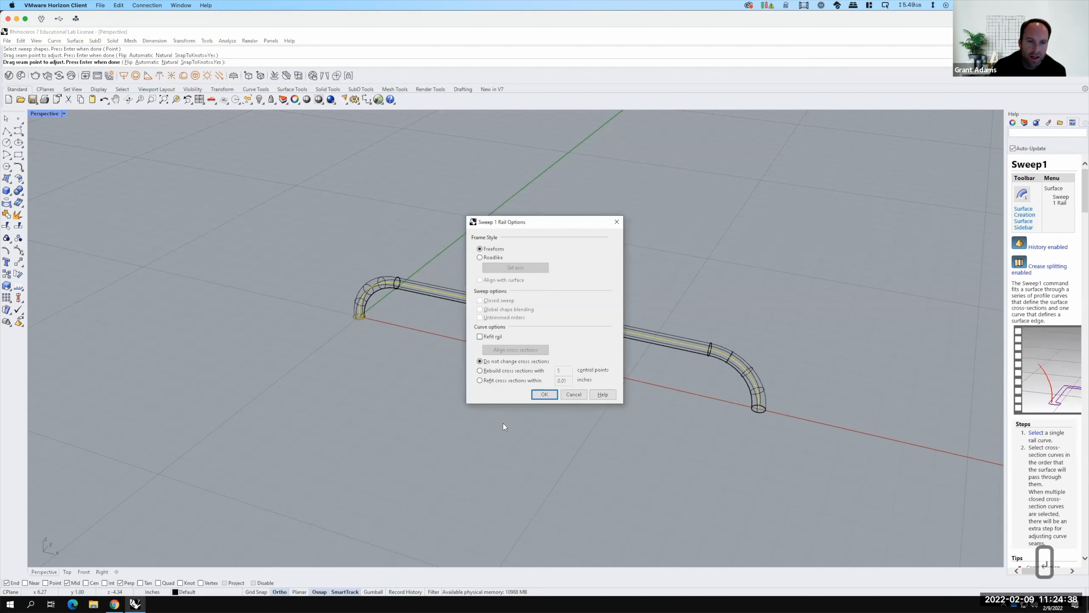
# Compare the Roadlike frame style, return to Freeform, and complete the tube sweep without changing the cross sections.
pyautogui.moveTo(540, 222); pyautogui.dragTo(151, 220)
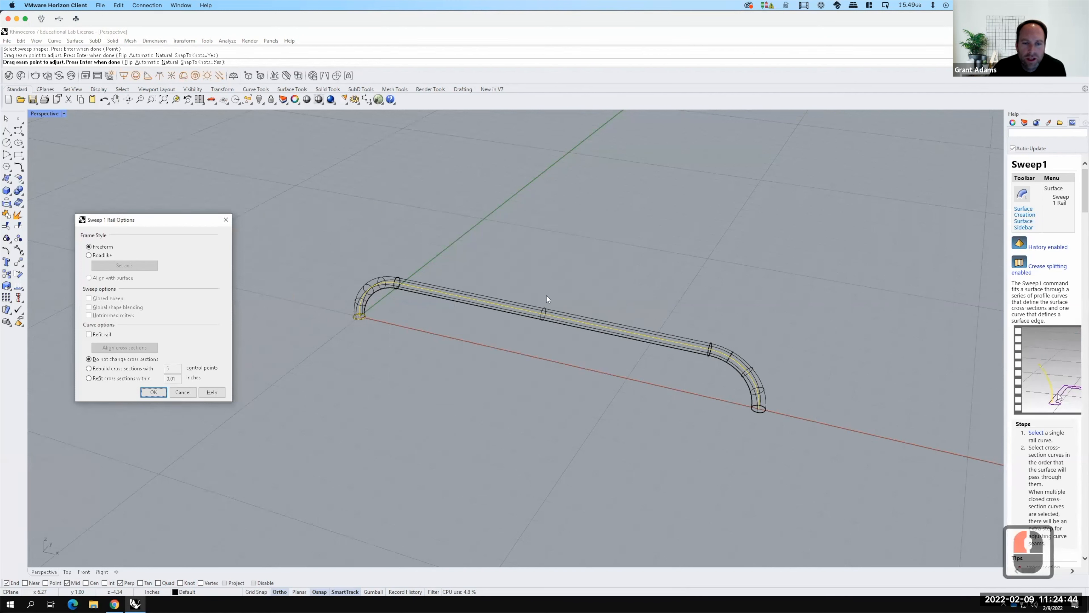
pyautogui.click(88, 255)
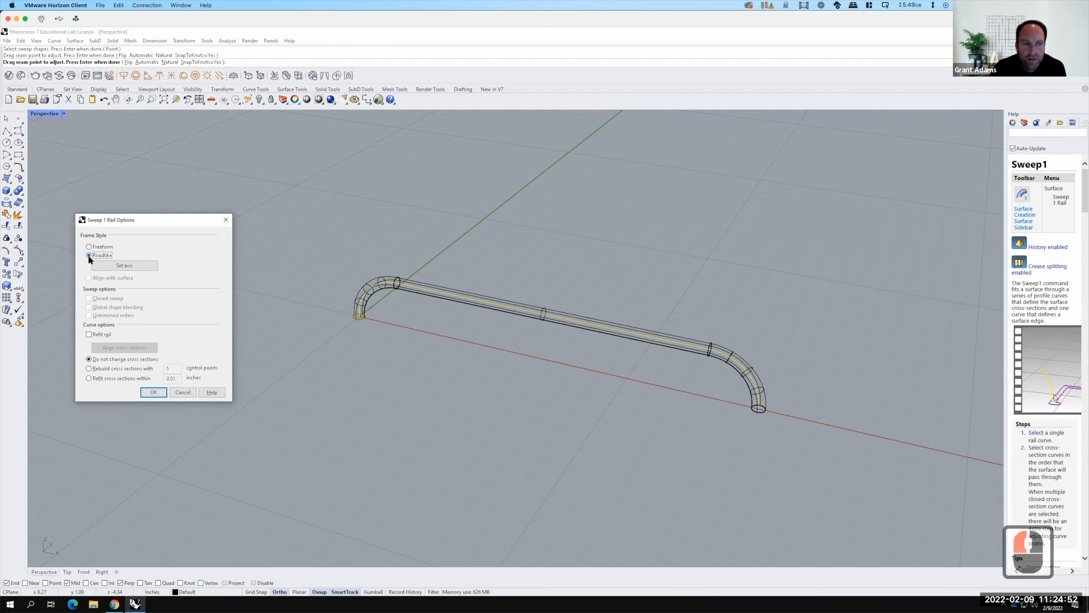
pyautogui.click(89, 247)
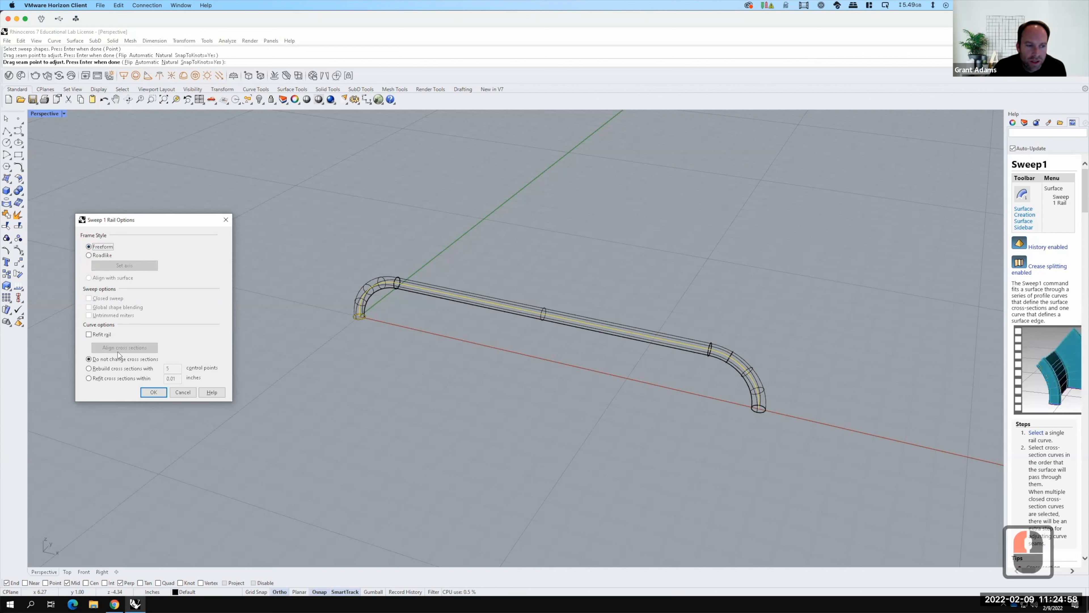
pyautogui.click(153, 393)
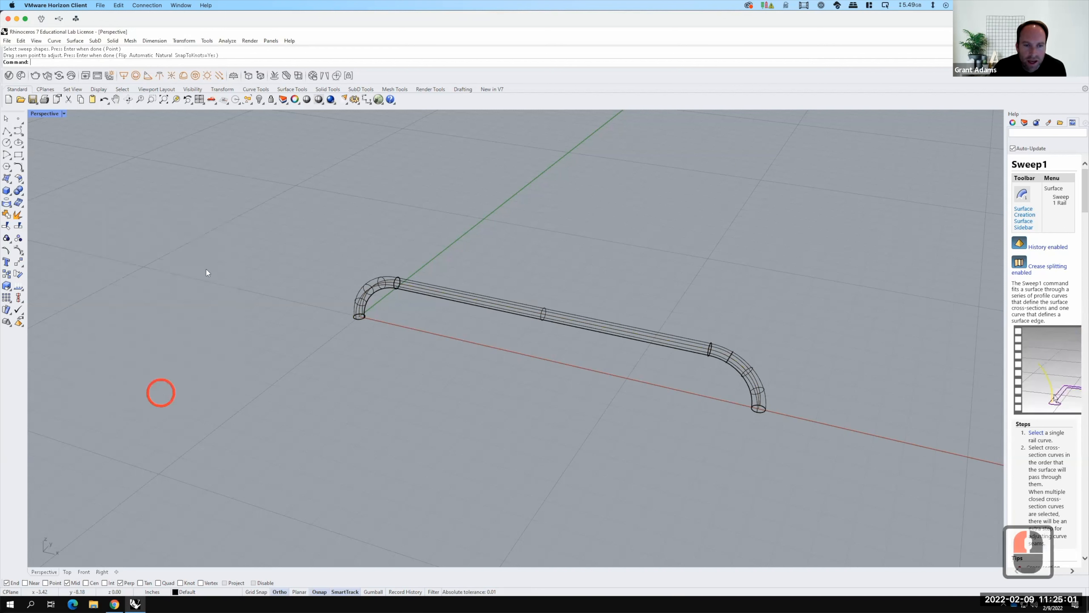
# Set the Perspective viewport to Shaded display and inspect the swept tube by selecting and deselecting it.
pyautogui.click(63, 113)
pyautogui.click(53, 155)
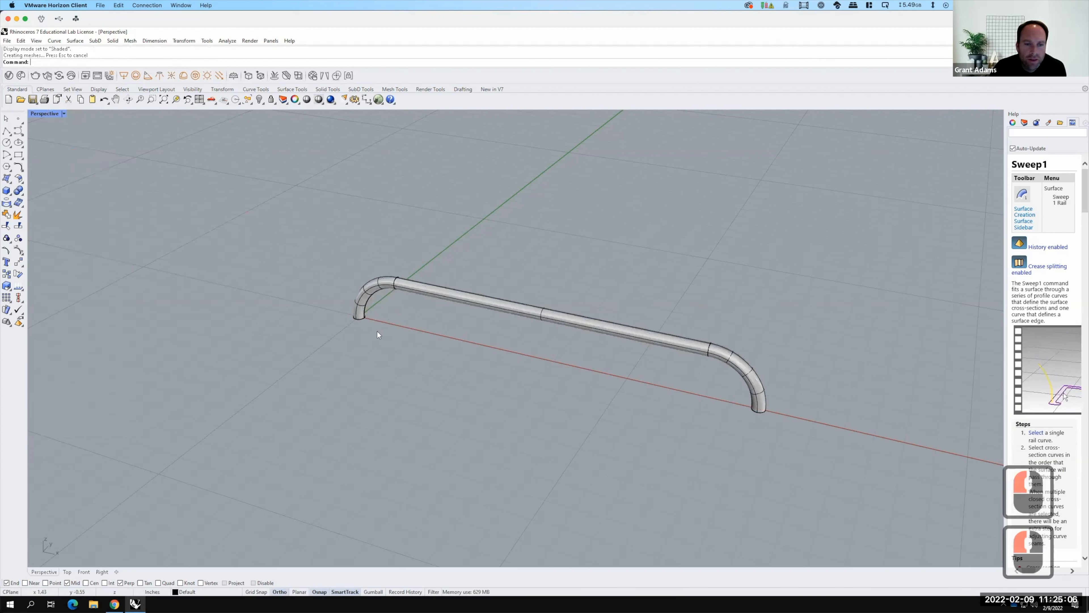
pyautogui.click(362, 314)
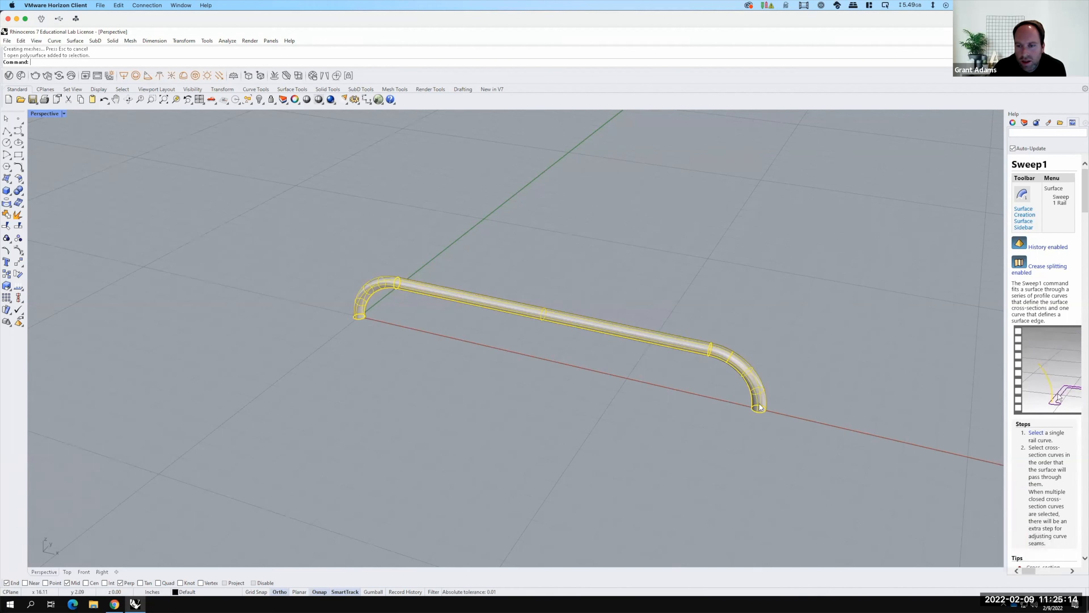
pyautogui.click(595, 410)
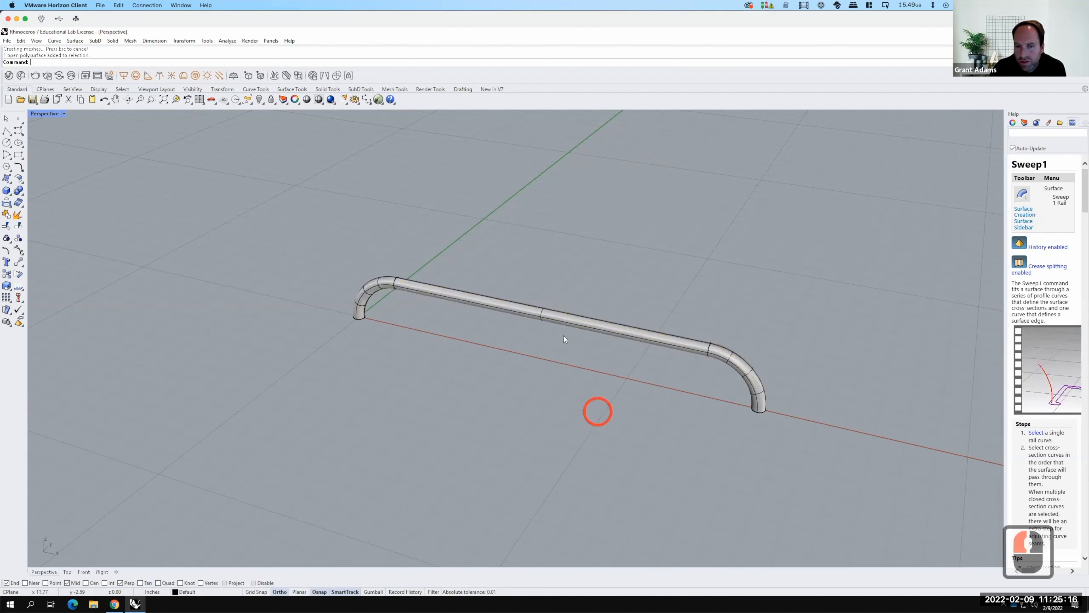
# Draw a winding S-shaped interpolated curve in the empty area away from the rod, with Ortho turned off after the first two points.
pyautogui.scroll(-2, 564, 336)
pyautogui.moveTo(621, 416); pyautogui.dragTo(347, 274, button='right')
pyautogui.scroll(-3, 340, 267)
pyautogui.press('F15')
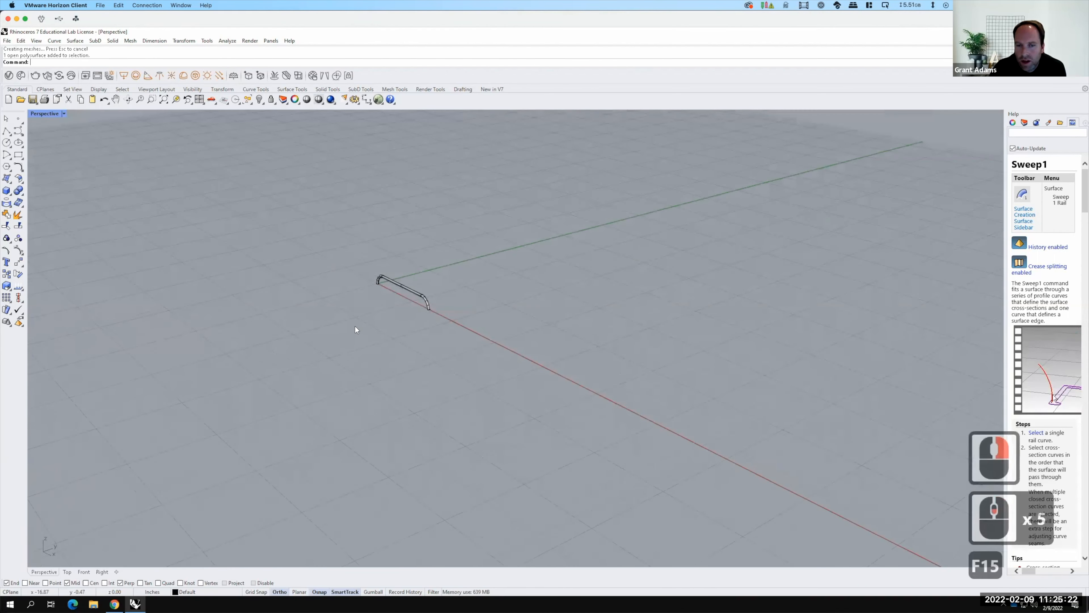
pyautogui.scroll(4, 408, 350)
pyautogui.moveTo(408, 351); pyautogui.dragTo(242, 208, button='right')
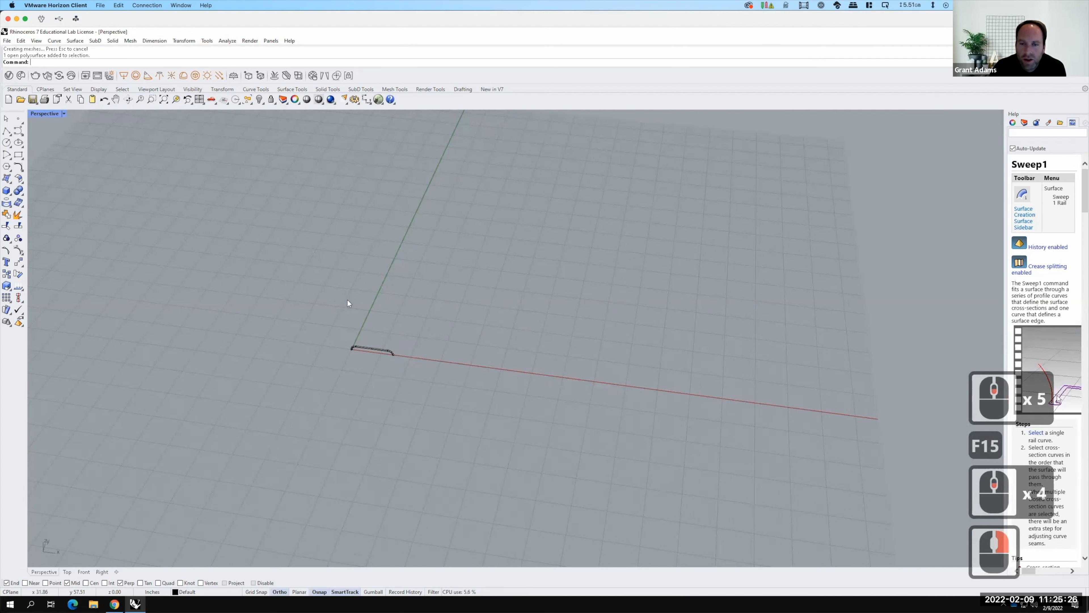
pyautogui.scroll(-2, 593, 244)
pyautogui.scroll(3, 240, 376)
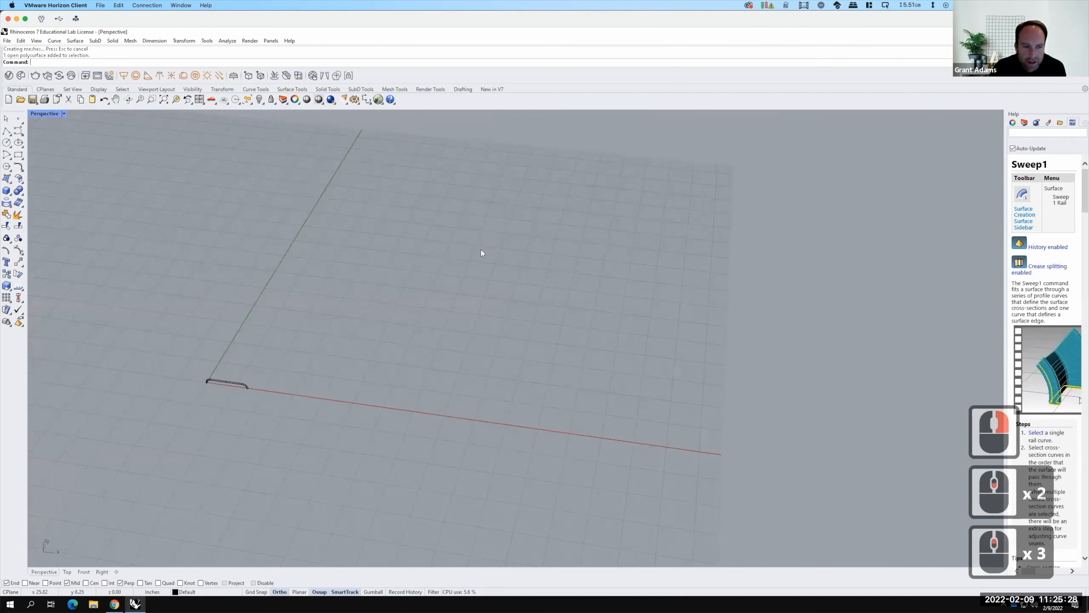
pyautogui.scroll(2, 481, 247)
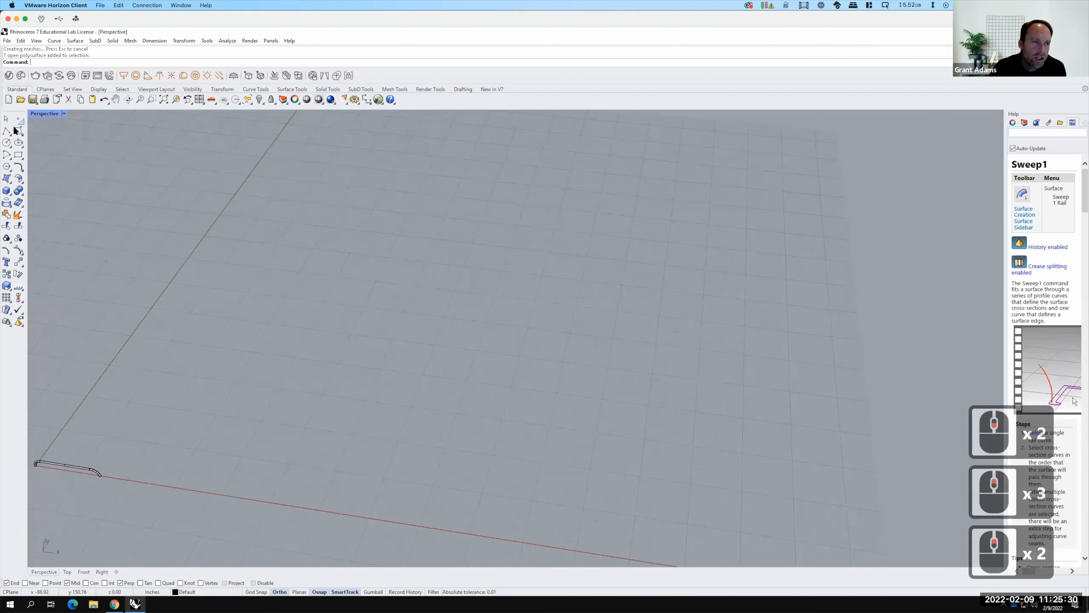
pyautogui.click(23, 136)
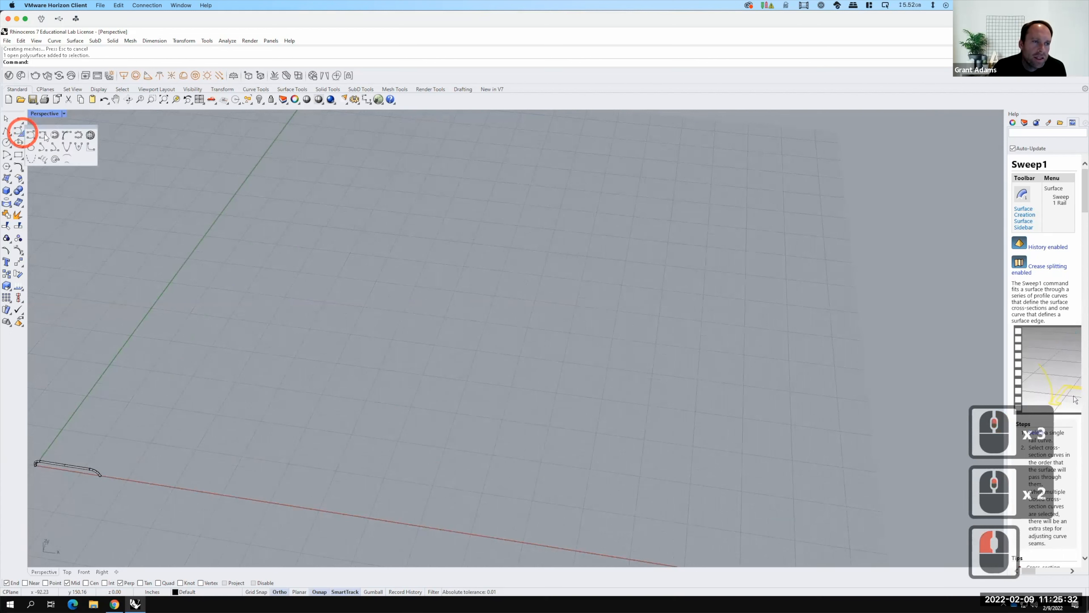
pyautogui.click(43, 135)
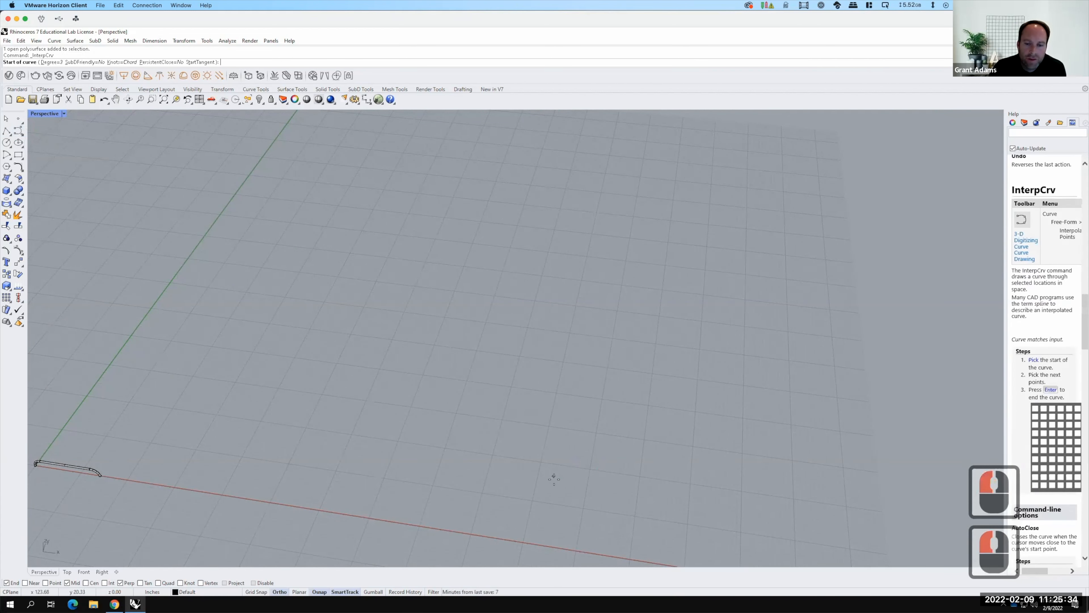
pyautogui.click(554, 479)
pyautogui.click(550, 284)
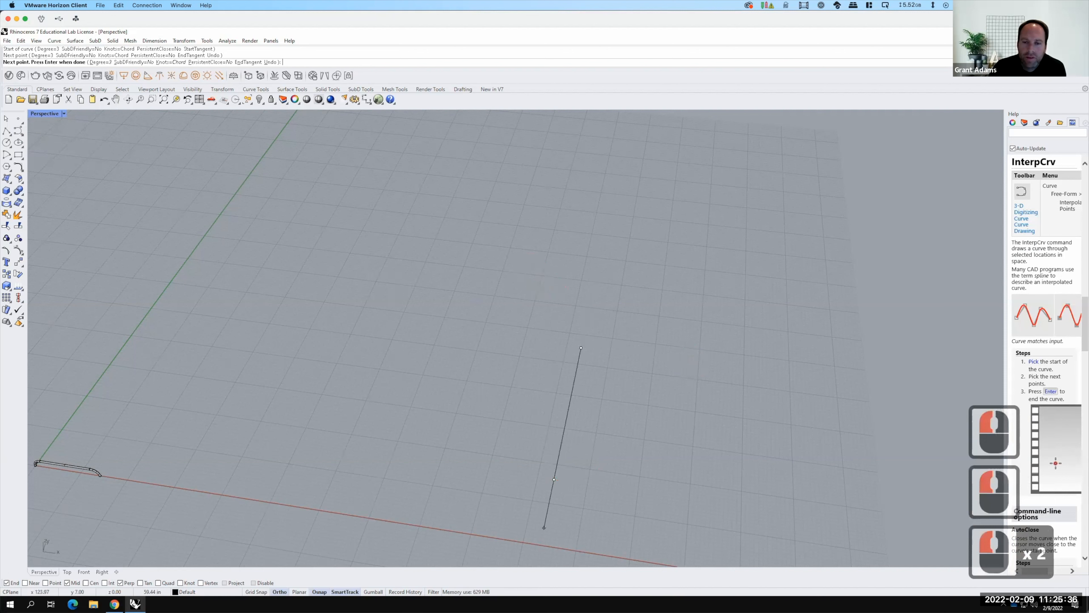
pyautogui.click(281, 591)
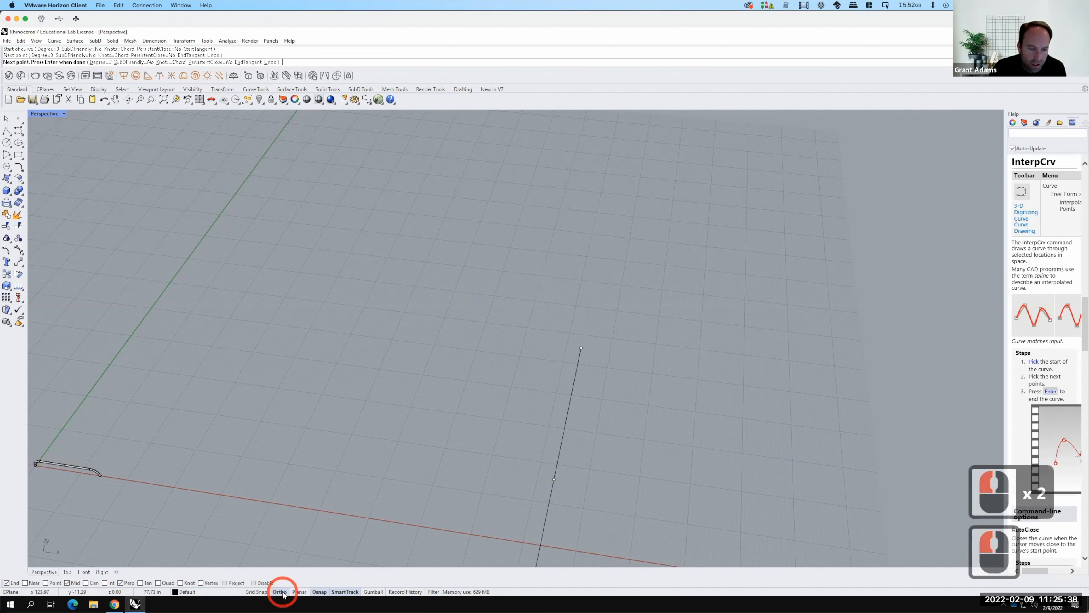
pyautogui.click(670, 333)
pyautogui.click(728, 230)
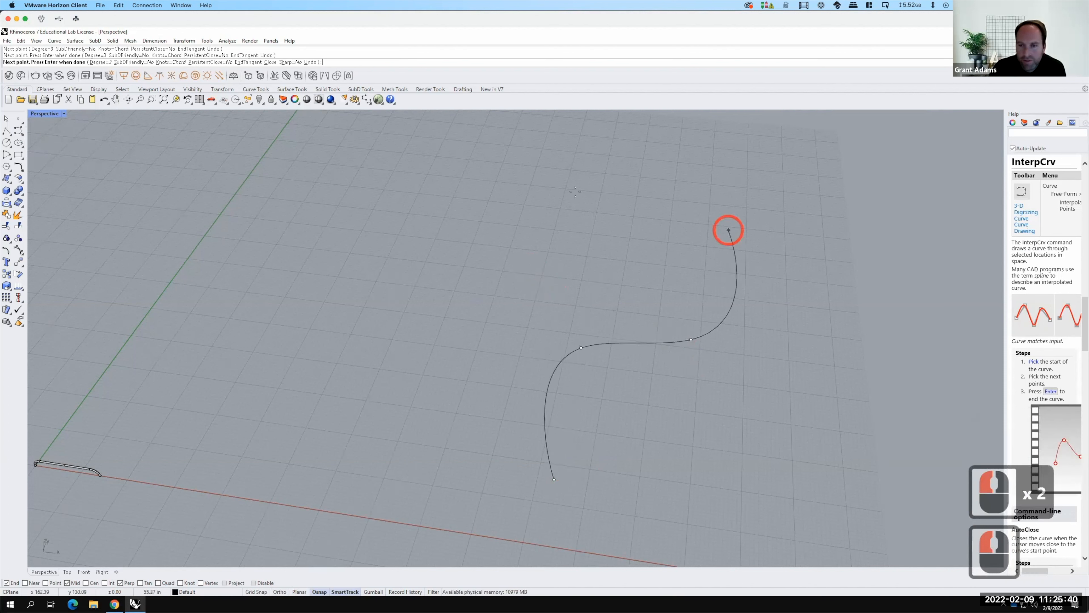
pyautogui.click(576, 136)
pyautogui.click(578, 135)
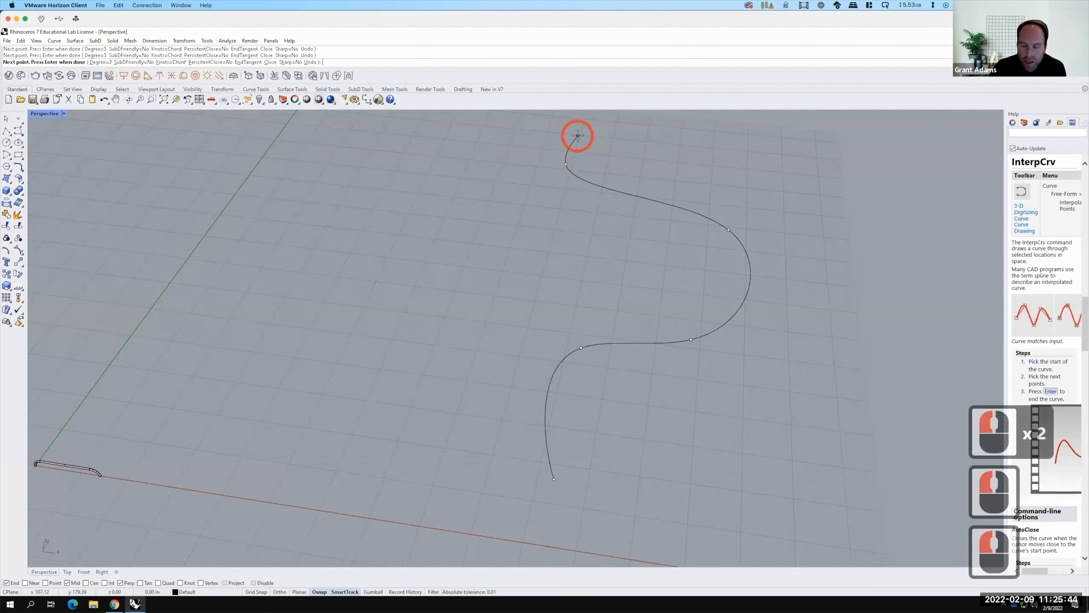
pyautogui.press('Return')
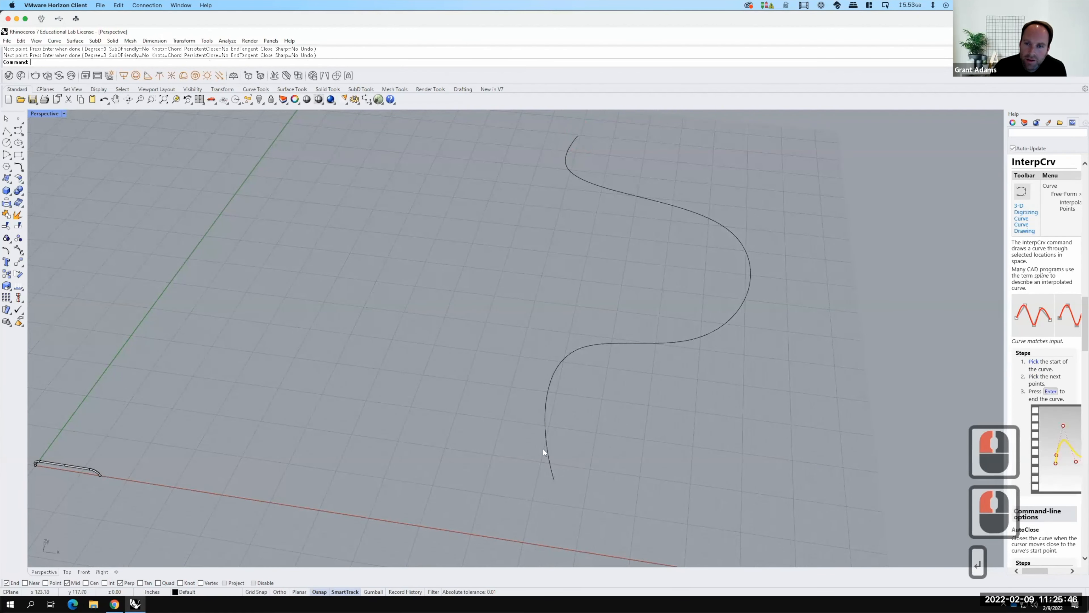
pyautogui.click(553, 477)
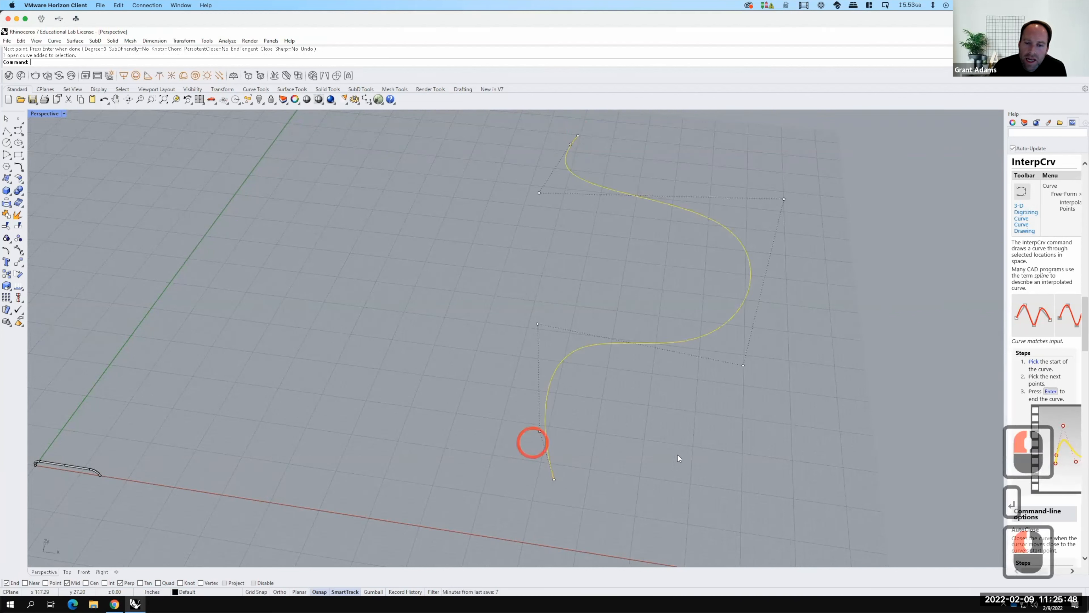
pyautogui.click(558, 492)
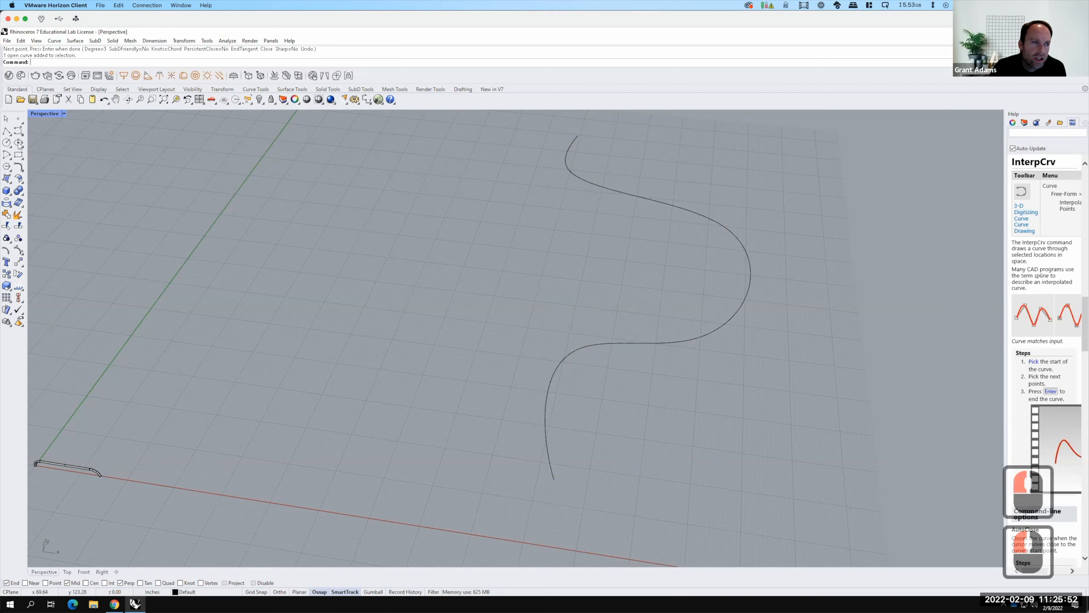
# Draw a small, narrow rectangle with its first corner on the winding curve's start point.
pyautogui.click(19, 155)
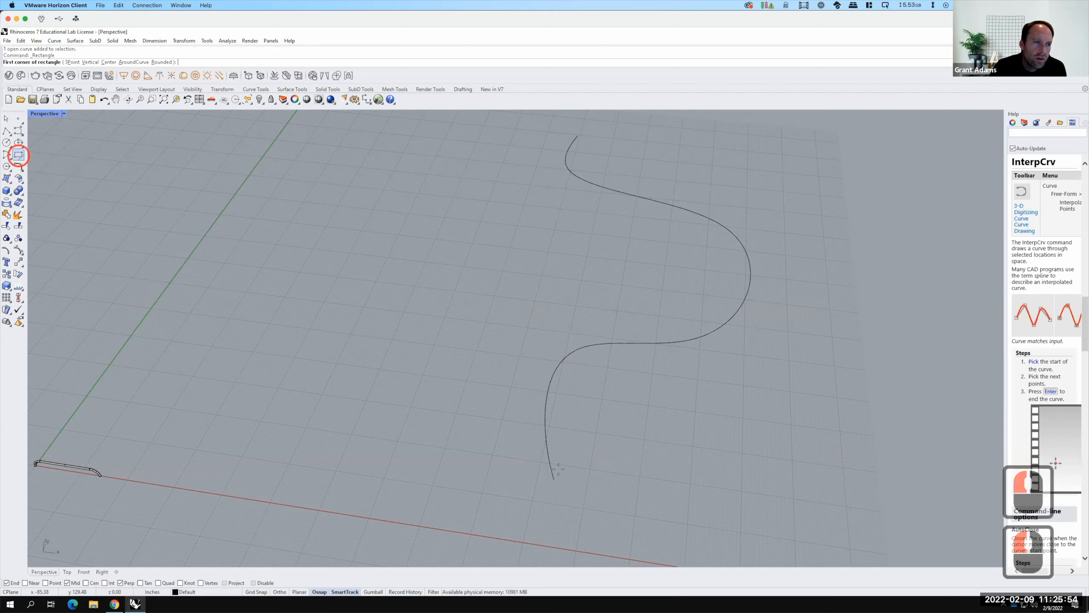
pyautogui.click(573, 485)
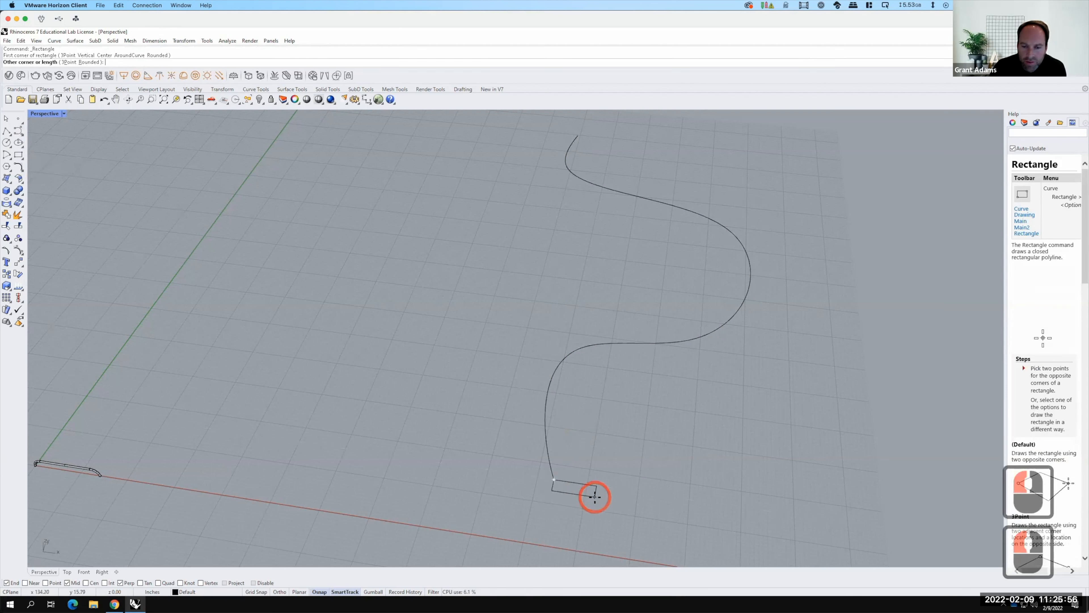
pyautogui.click(596, 497)
# Use Rotate3D to stand the rectangle upright about its long edge at the winding curve's start point, without copying.
pyautogui.click(580, 481)
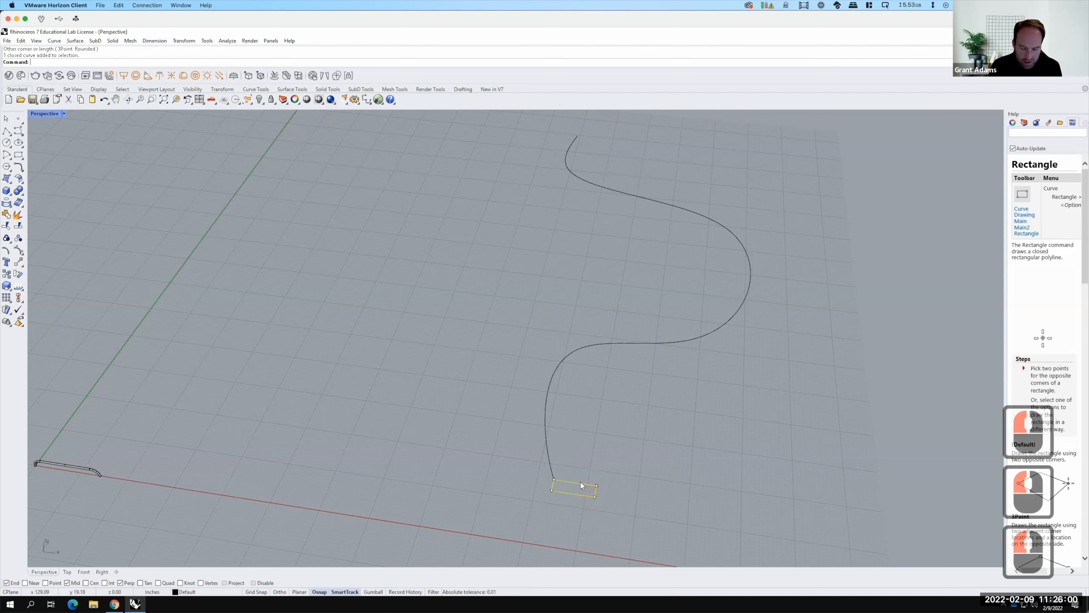
pyautogui.write('rotate3d')
pyautogui.press('Return')
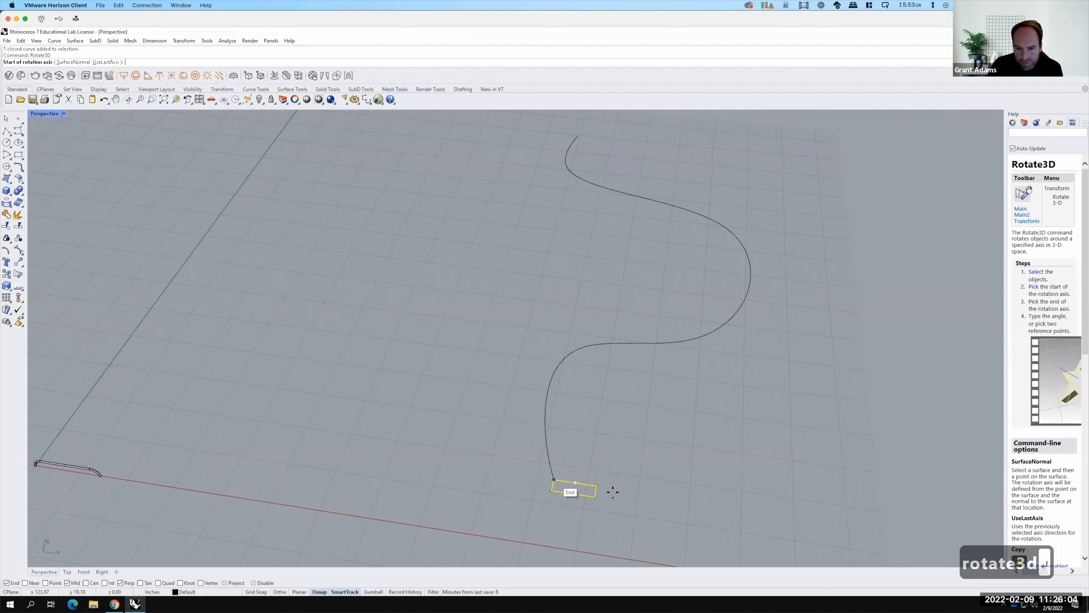
pyautogui.click(554, 479)
pyautogui.click(522, 534)
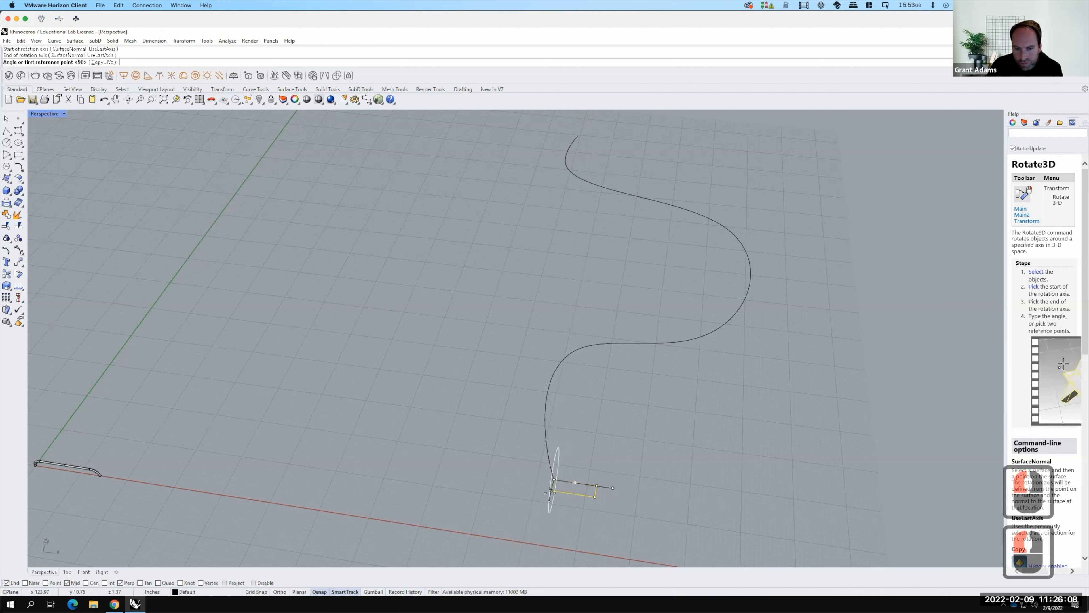
pyautogui.click(554, 481)
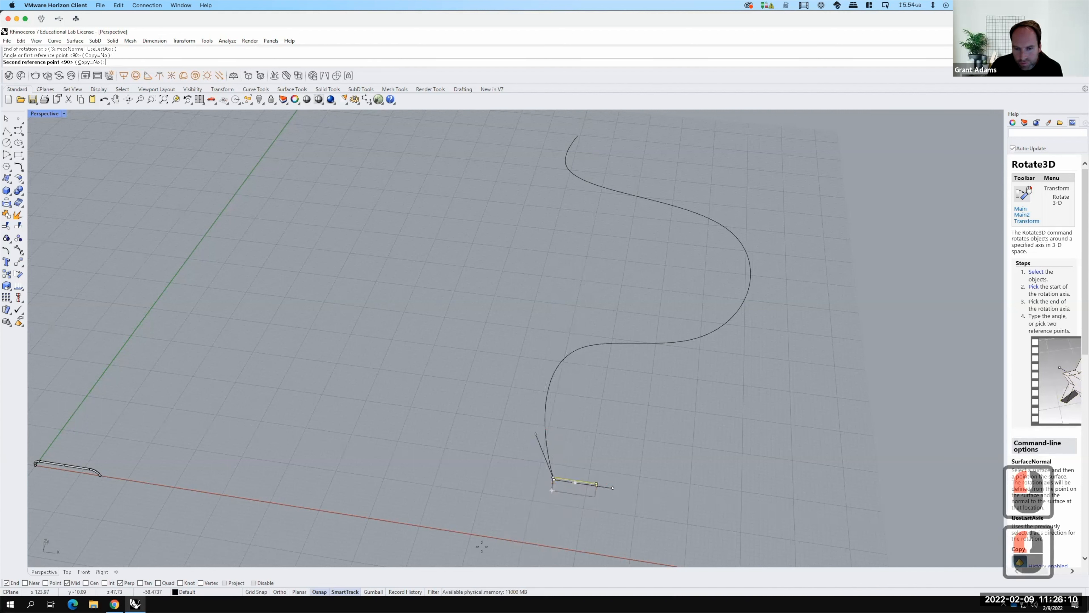
pyautogui.click(501, 420)
pyautogui.keyDown('shift'); pyautogui.click(654, 481); pyautogui.keyUp('shift')
pyautogui.moveTo(596, 474); pyautogui.dragTo(672, 467, button='right')
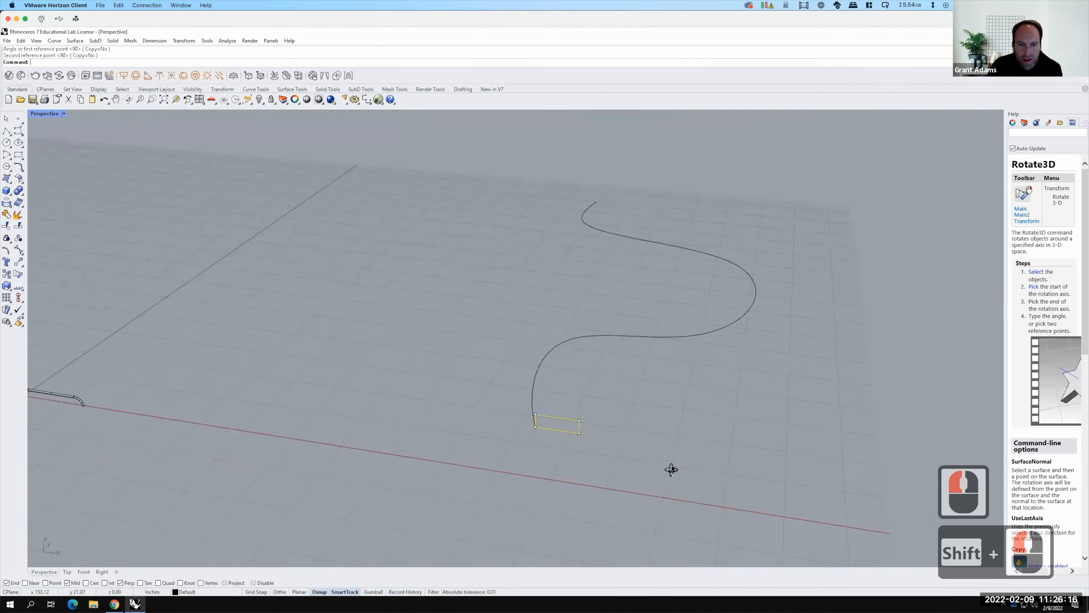
pyautogui.press('Escape')
pyautogui.click(586, 385)
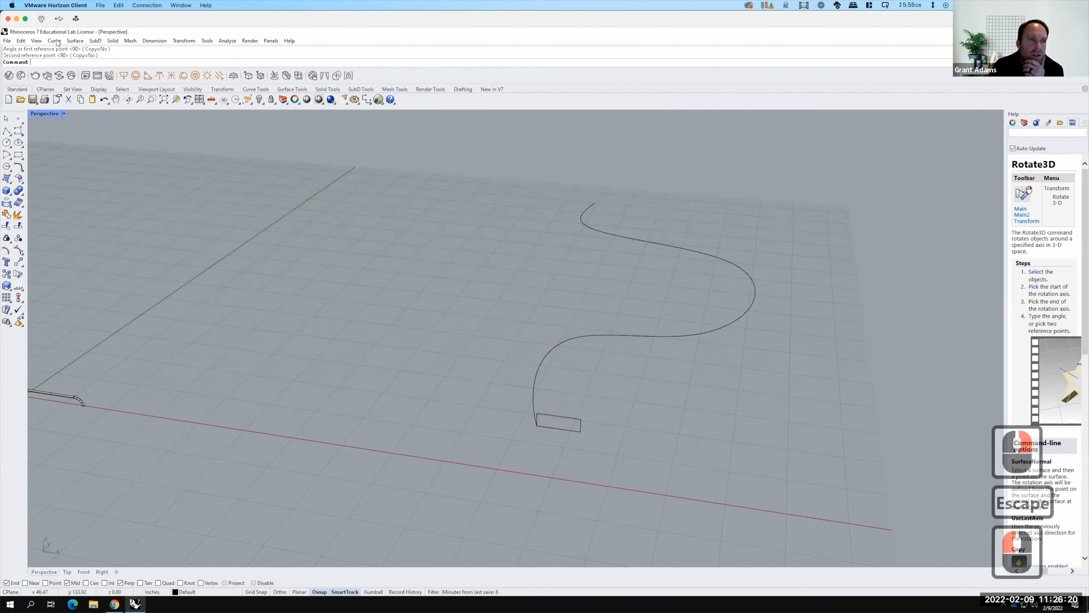
# Sweep the upright rectangle along the winding curve with Sweep 1 Rail, keeping the default seam and the Freeform frame style.
pyautogui.click(74, 40)
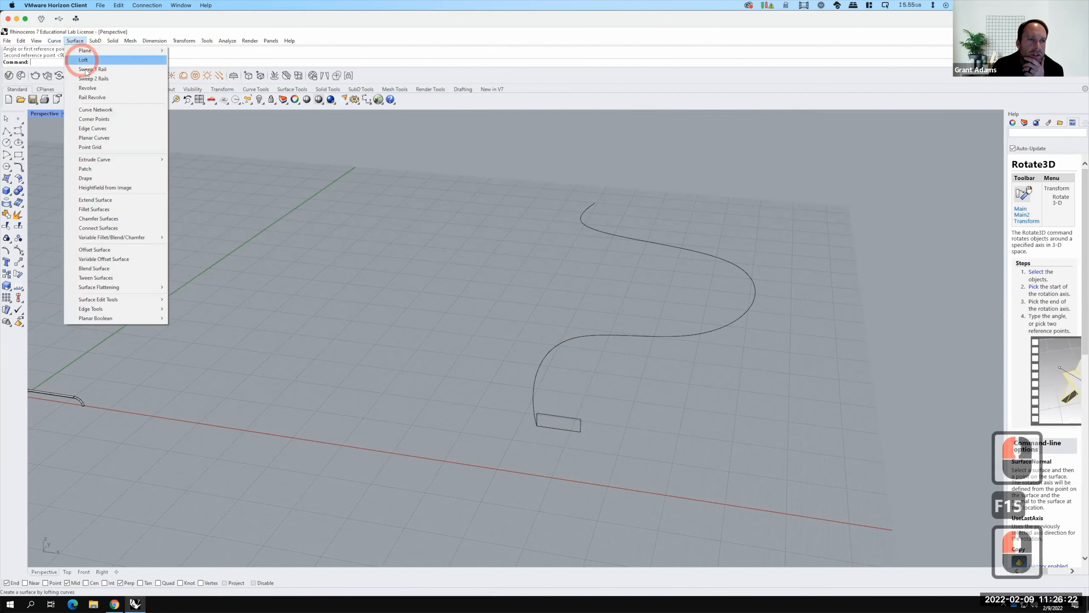
pyautogui.click(88, 70)
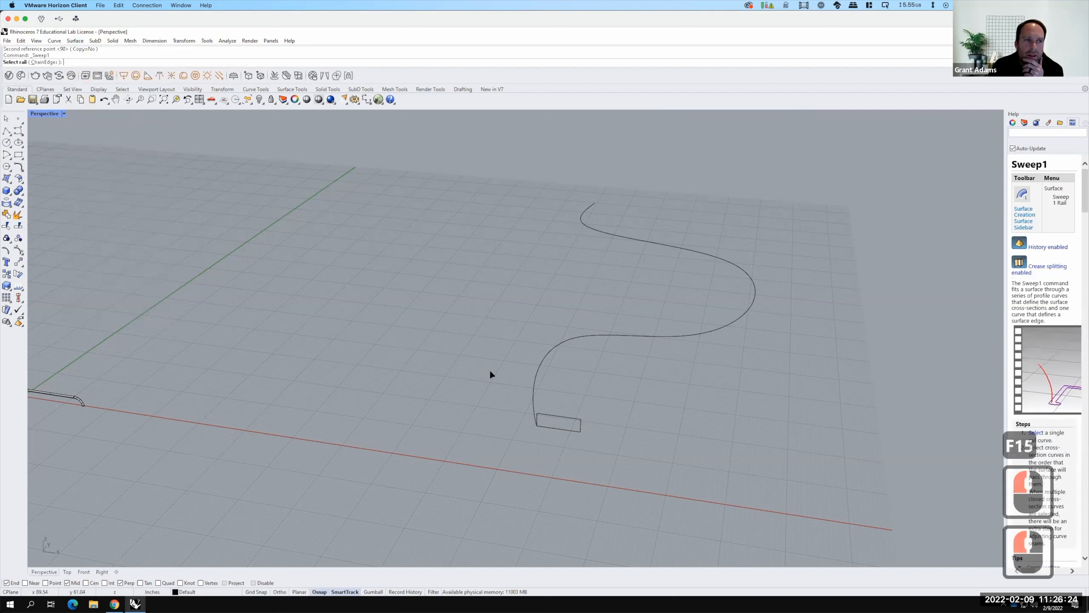
pyautogui.click(536, 372)
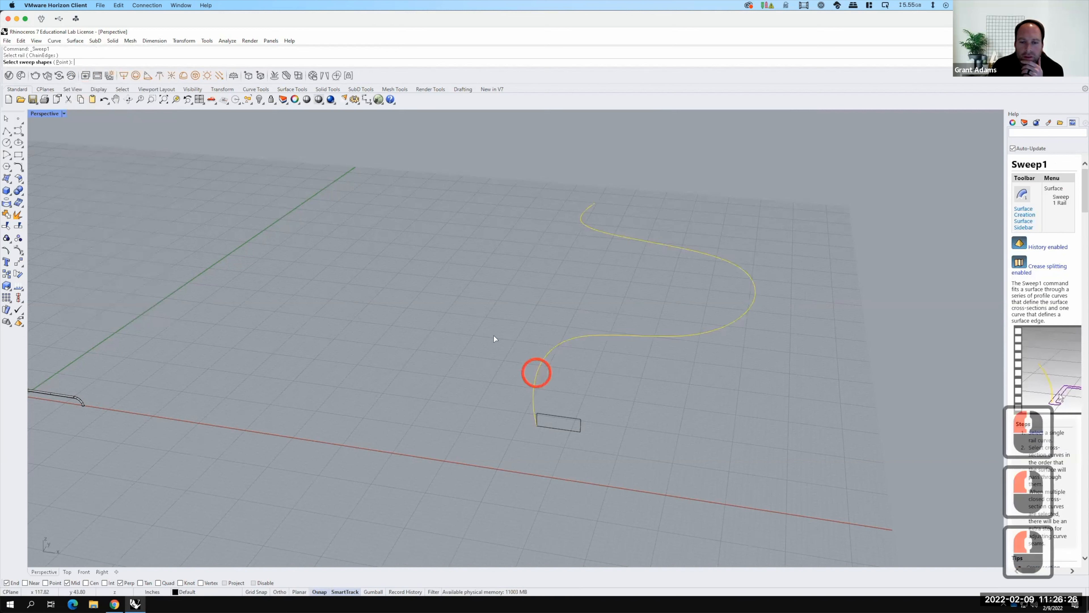
pyautogui.click(558, 413)
pyautogui.press('Return')
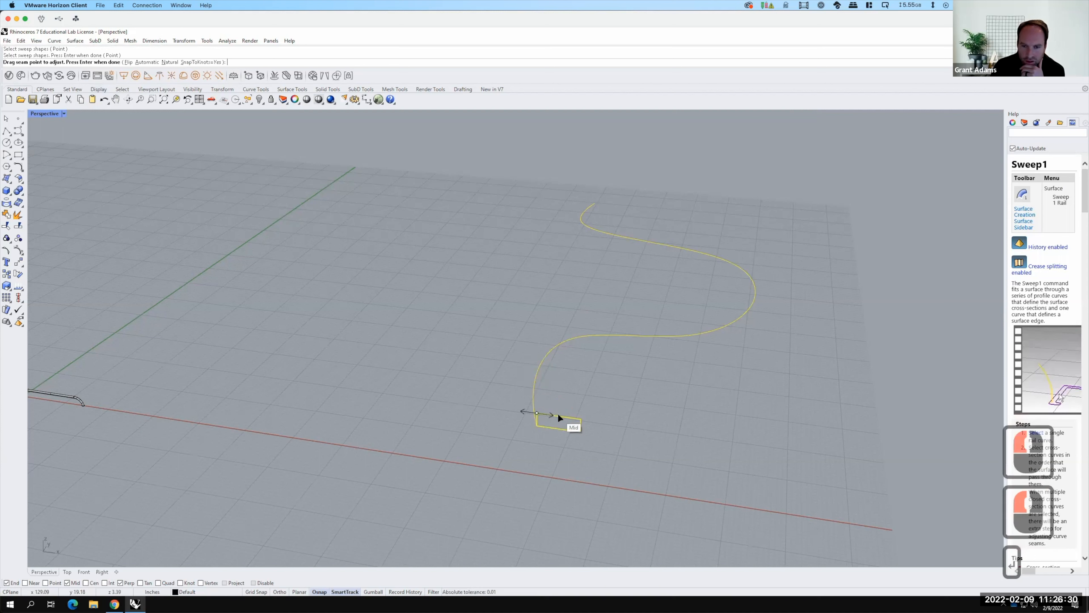
pyautogui.press('Return')
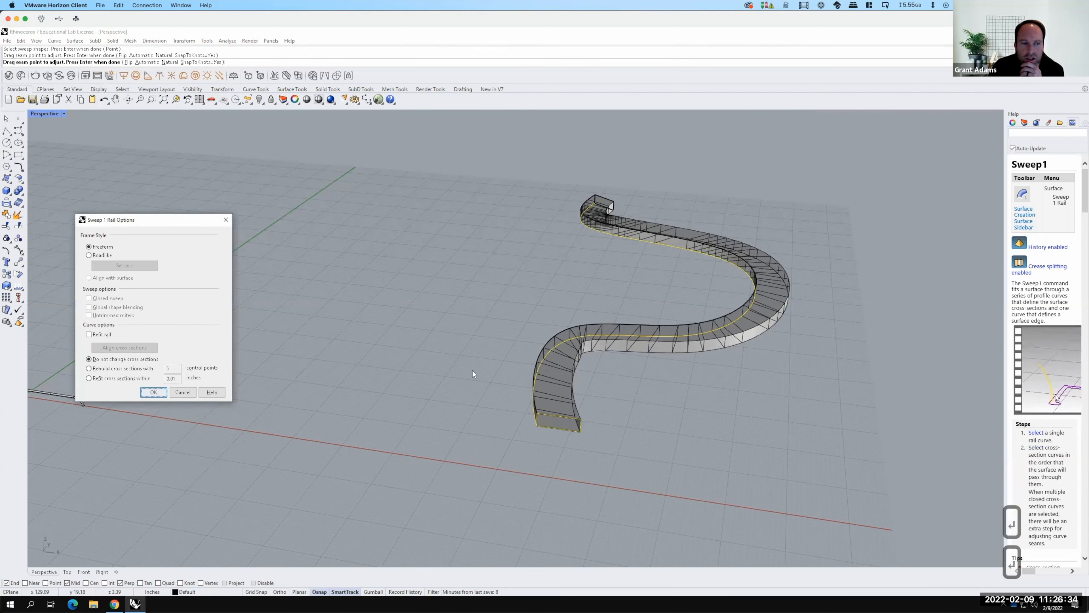
pyautogui.click(531, 362)
# Inspect the swept surface at its tight bends and delete it, leaving the rail curve and rectangle in place.
pyautogui.moveTo(651, 377); pyautogui.dragTo(511, 392, button='right')
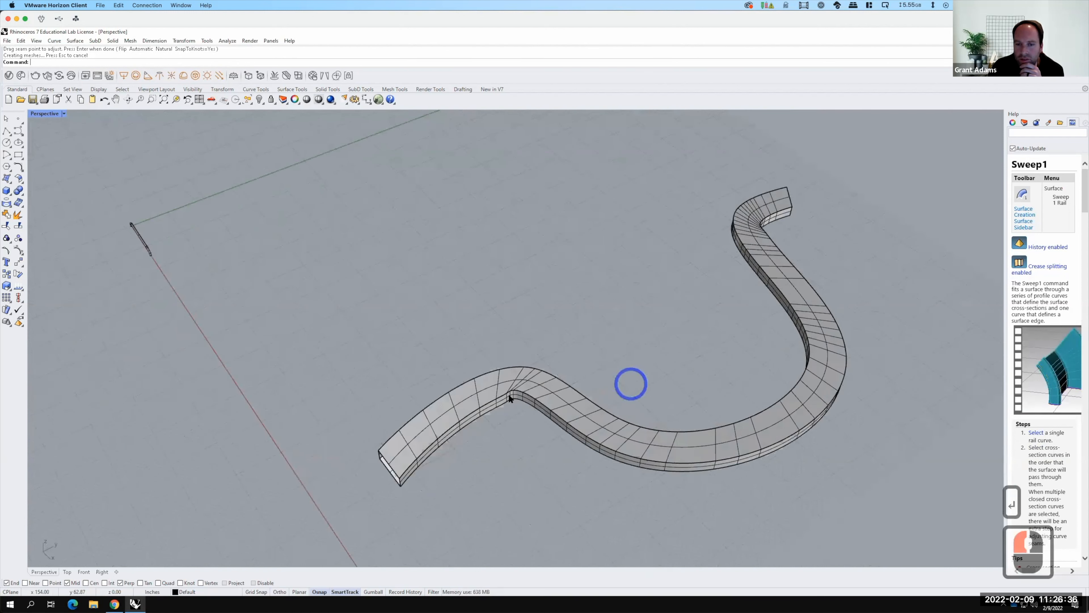
pyautogui.scroll(4, 514, 390)
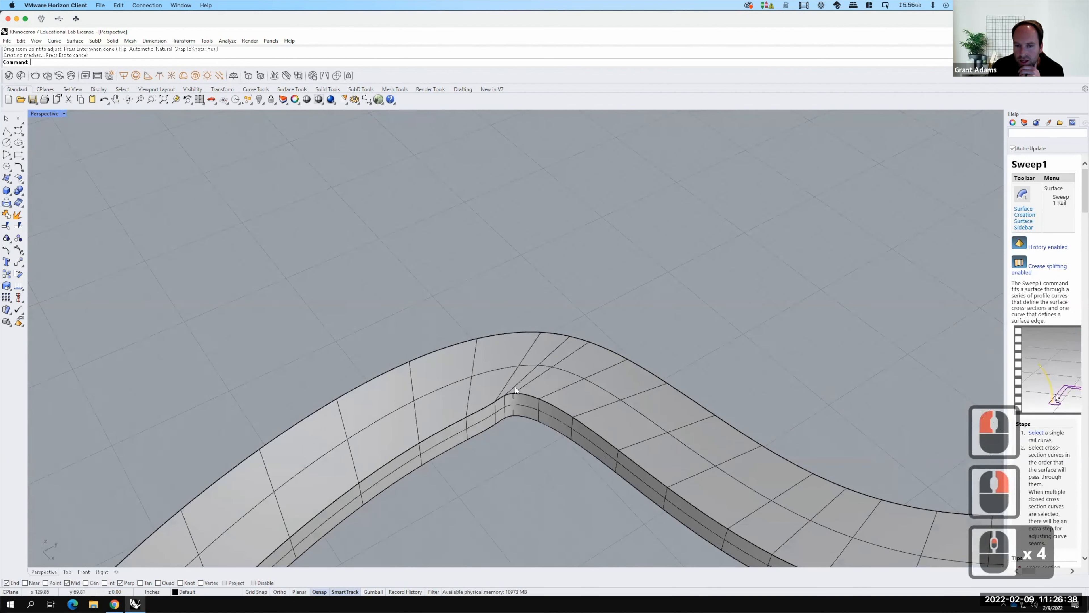
pyautogui.scroll(-4, 400, 411)
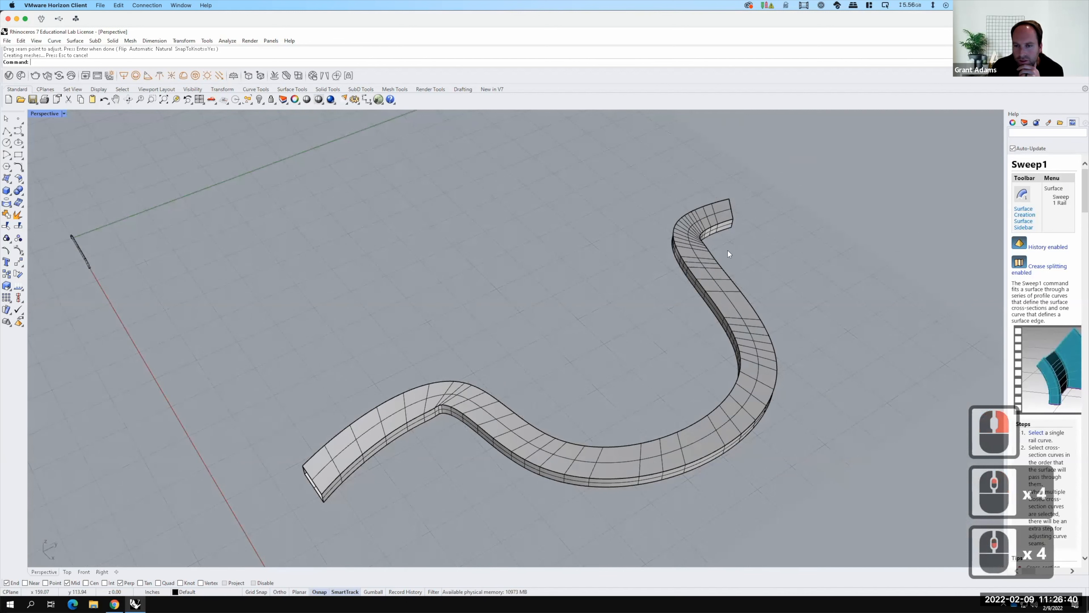
pyautogui.moveTo(668, 416); pyautogui.dragTo(689, 370, button='right')
pyautogui.click(691, 371)
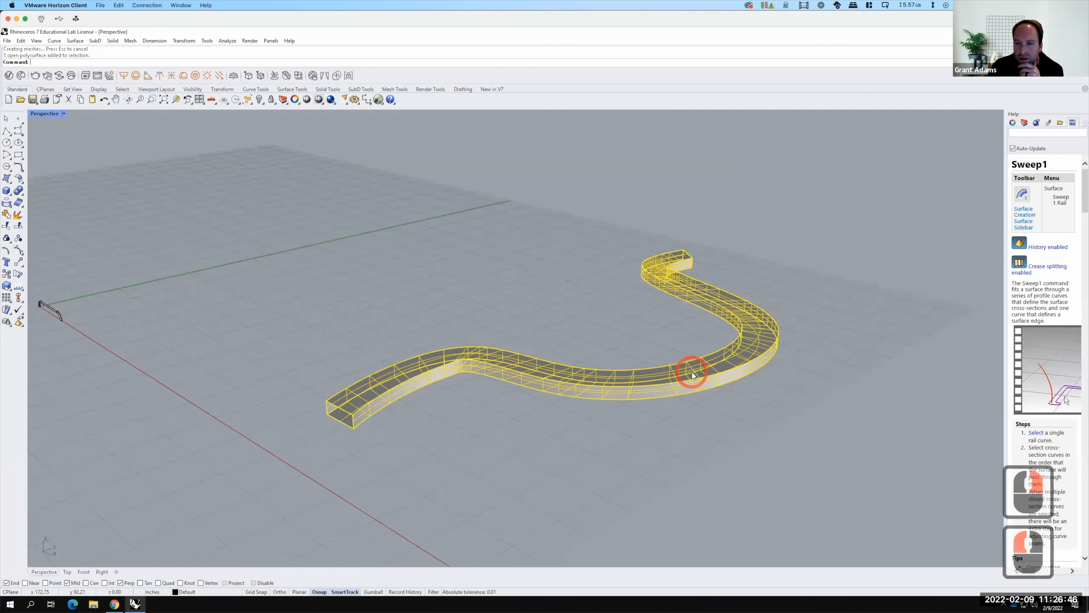
pyautogui.press('Delete')
# Raise three middle control points of the winding curve vertically by about 17 inches.
pyautogui.click(693, 371)
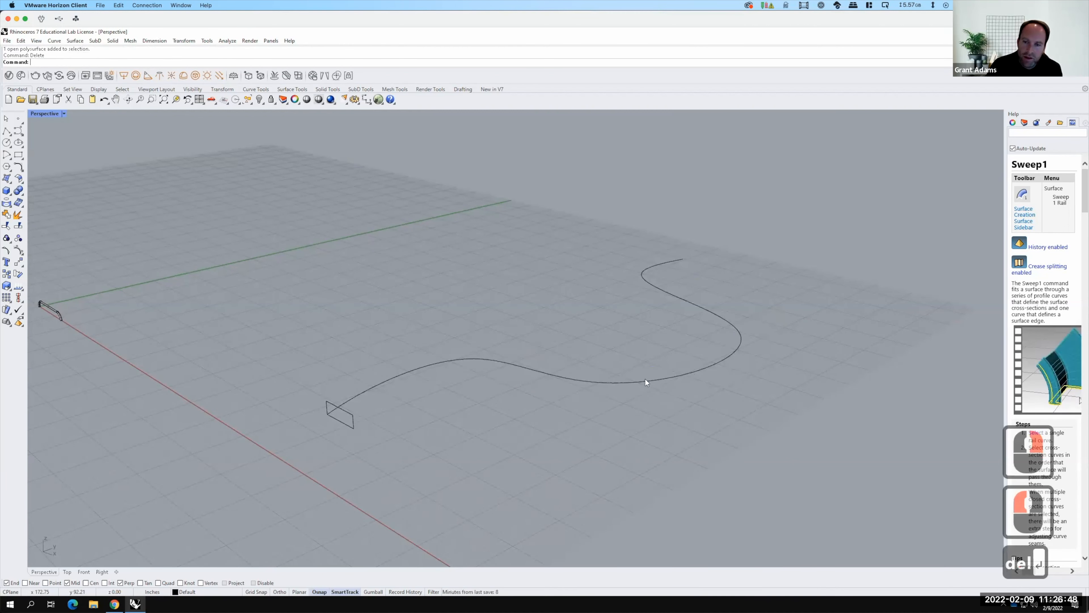
pyautogui.click(597, 404)
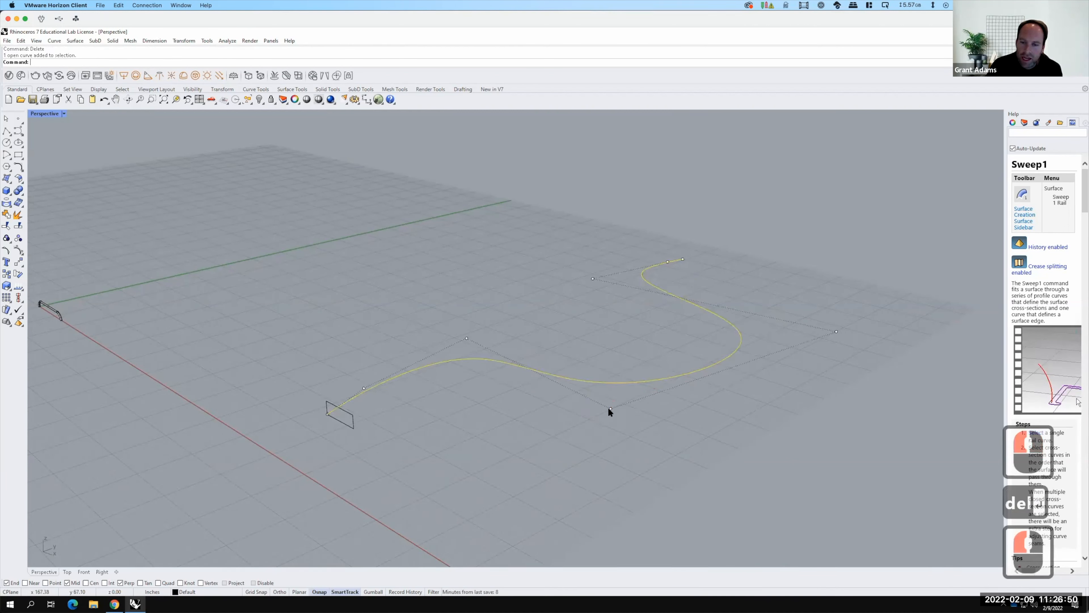
pyautogui.click(611, 408)
pyautogui.keyDown('shift'); pyautogui.click(836, 332); pyautogui.keyUp('shift')
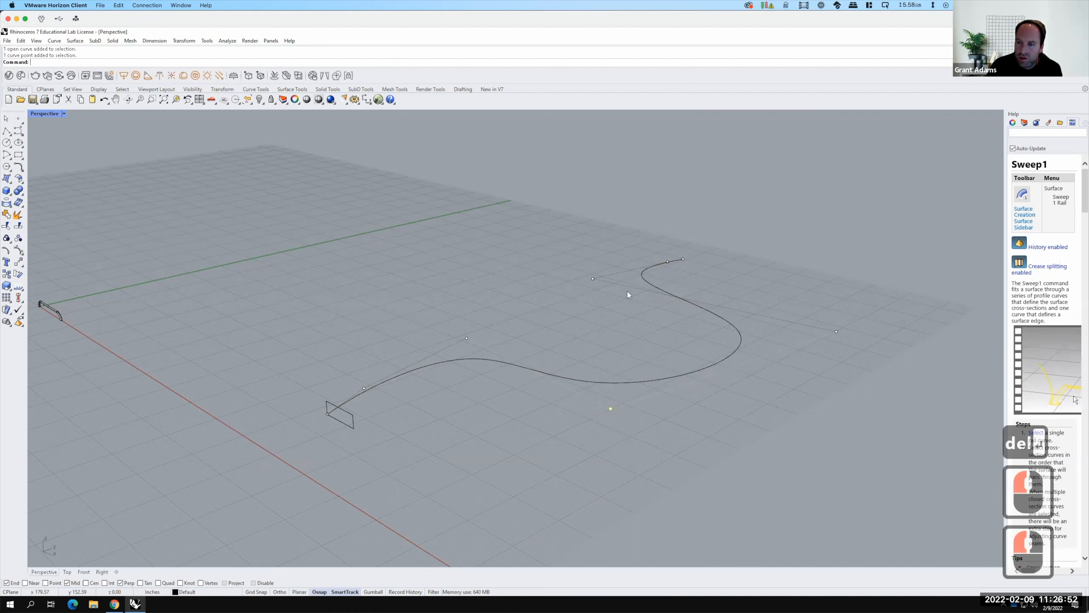
pyautogui.keyDown('shift'); pyautogui.click(592, 279); pyautogui.keyUp('shift')
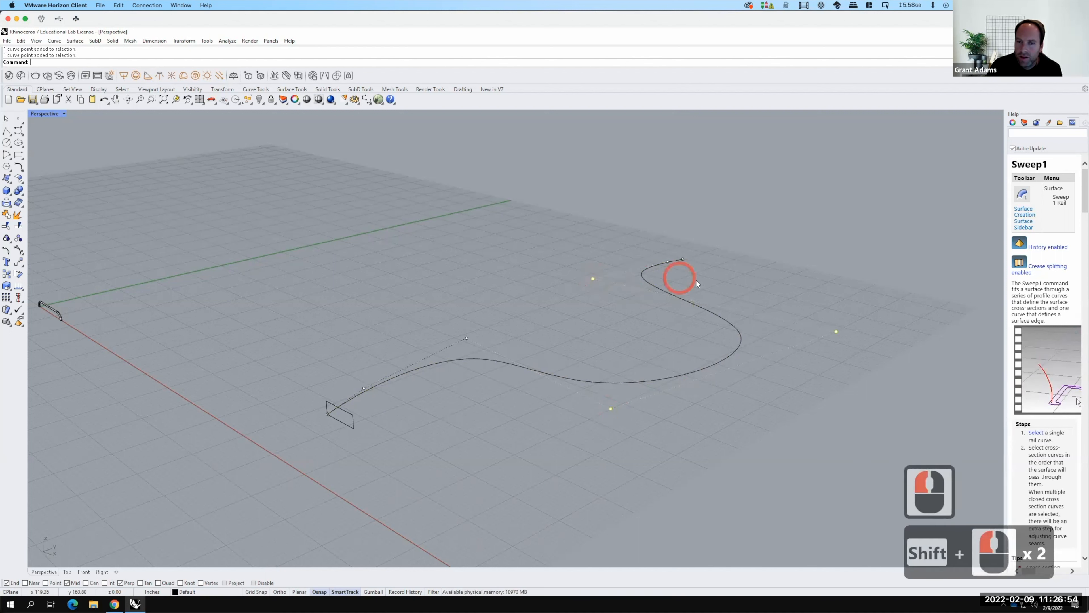
pyautogui.write('move')
pyautogui.press('Return')
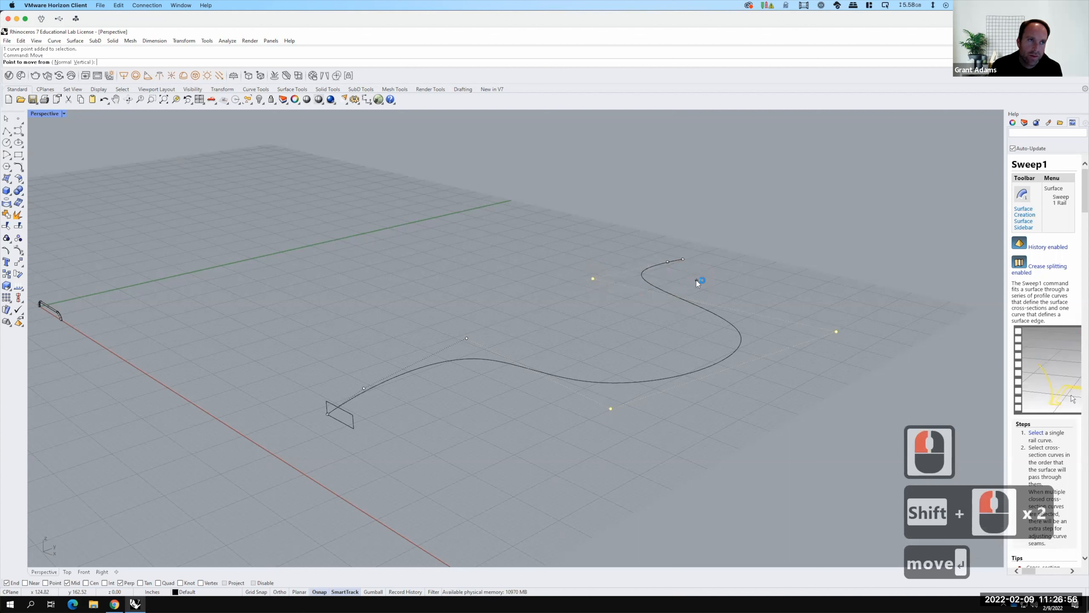
pyautogui.write('v')
pyautogui.press('Return')
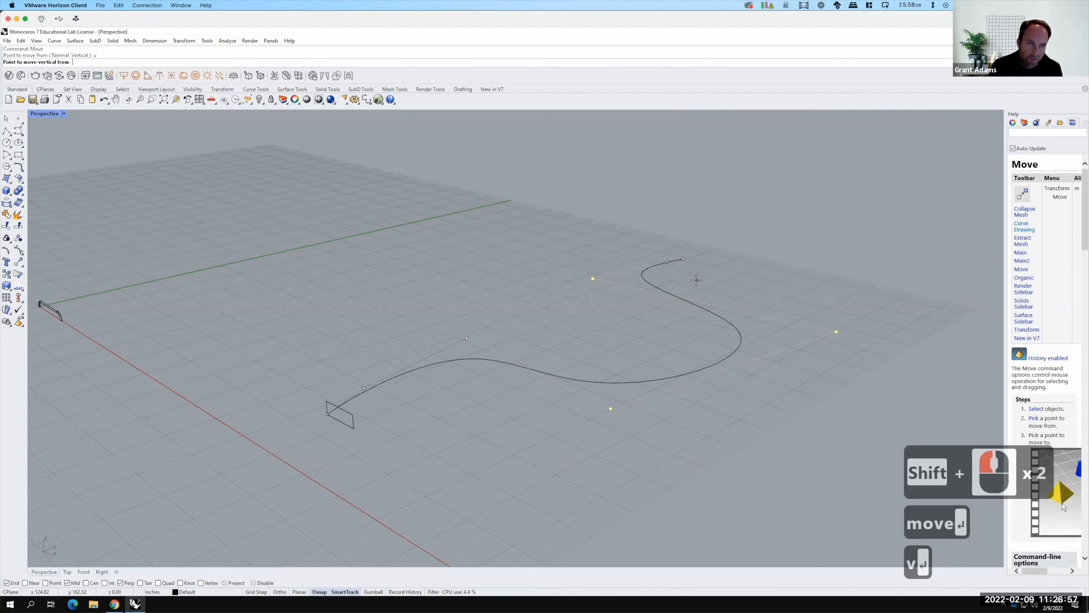
pyautogui.click(730, 392)
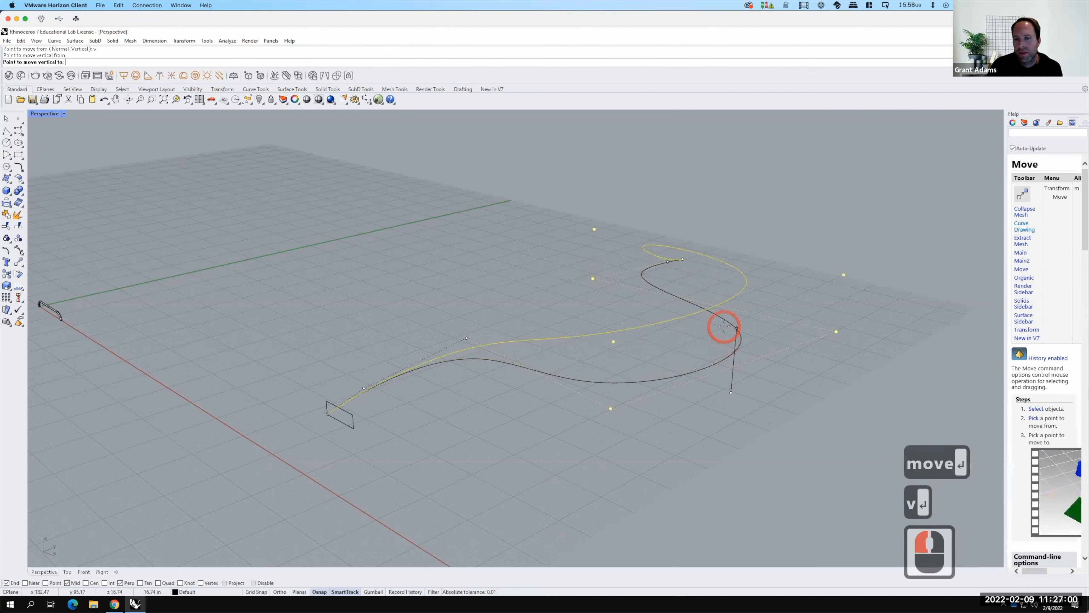
pyautogui.click(723, 330)
pyautogui.press('Escape')
pyautogui.press('Escape')
# Preview a Sweep 1 Rail of the rectangle along the raised winding curve, accepting the default seam.
pyautogui.moveTo(577, 443); pyautogui.dragTo(574, 472, button='right')
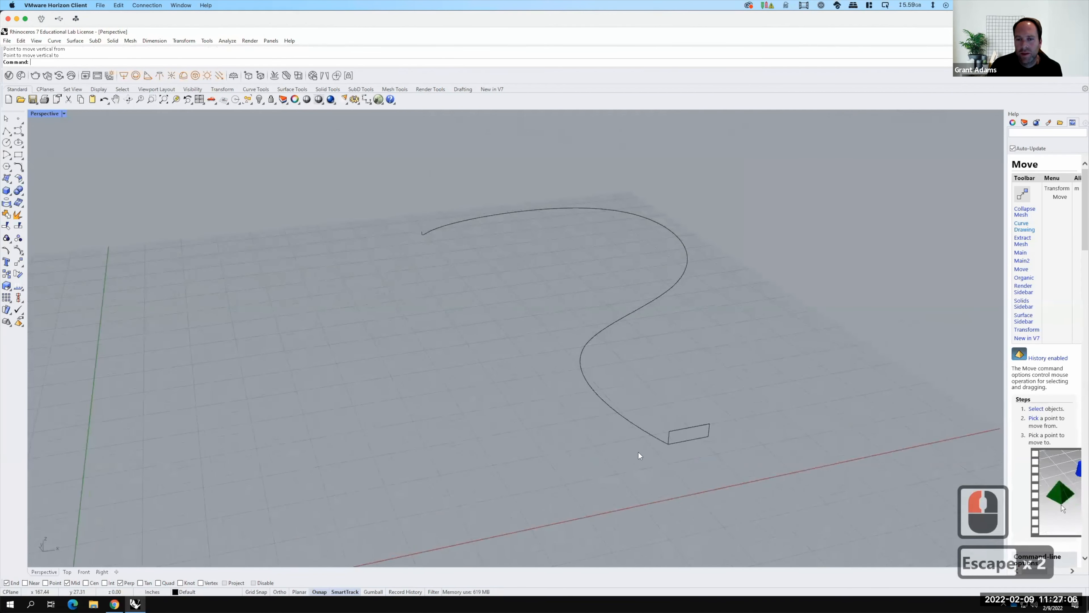
pyautogui.click(74, 41)
pyautogui.click(93, 69)
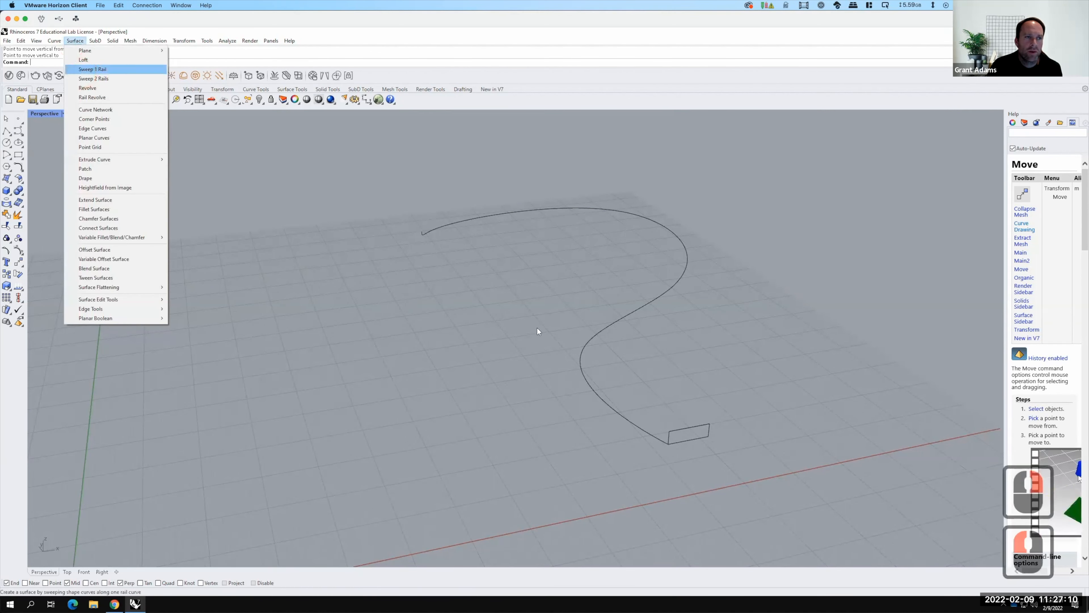
pyautogui.click(632, 422)
pyautogui.click(682, 427)
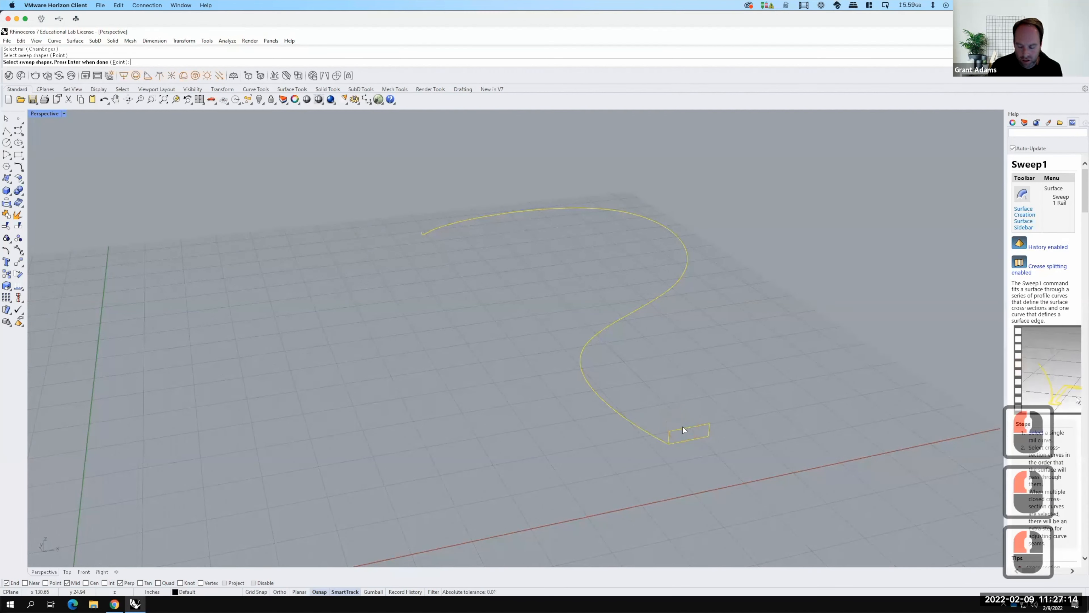
pyautogui.press('Return')
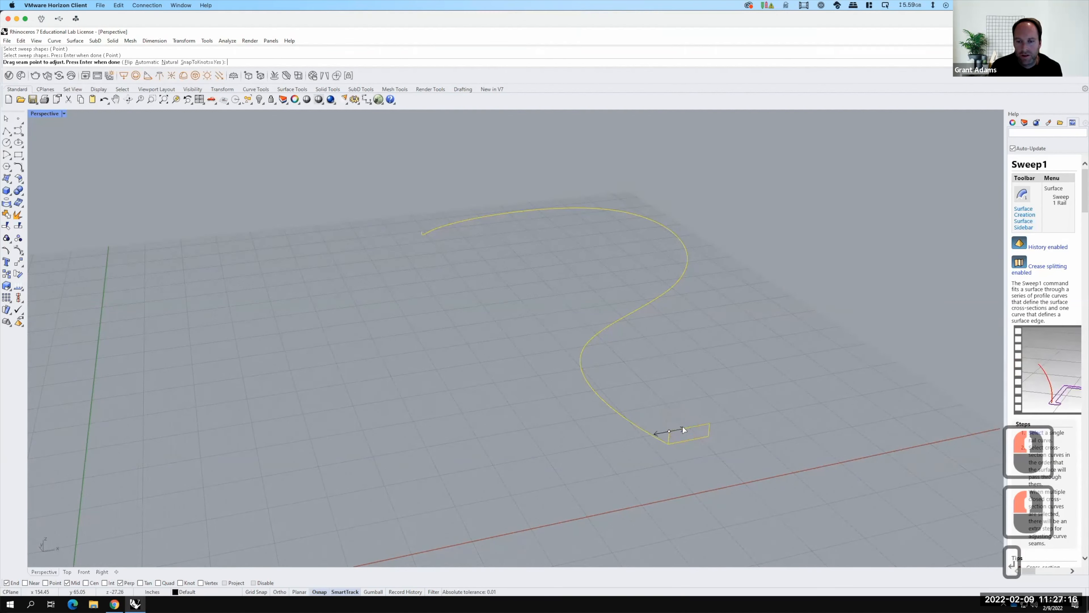
pyautogui.press('Return')
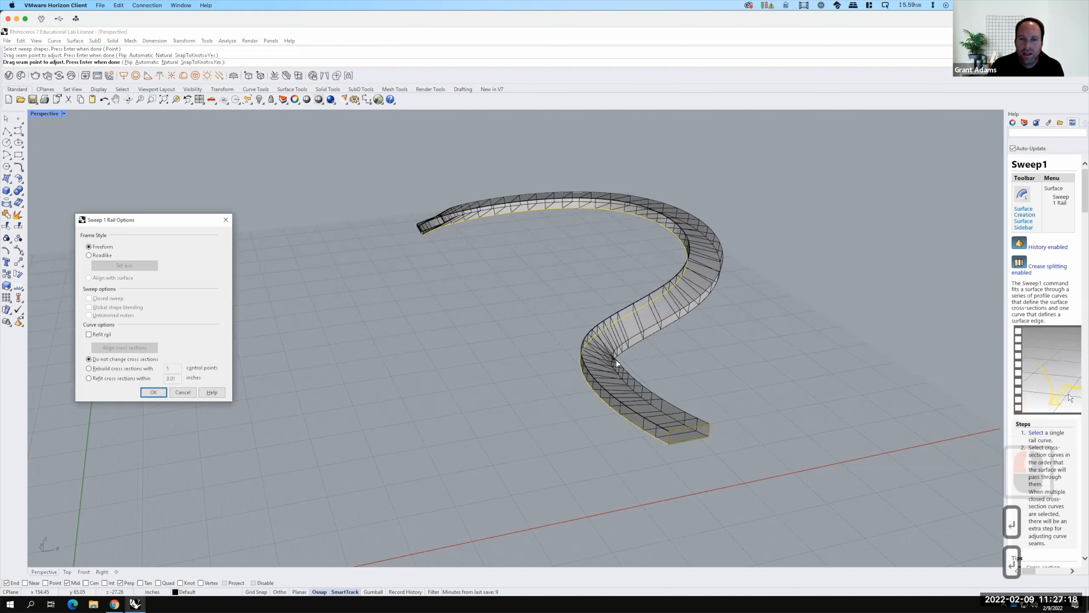
# Examine how the rectangular section turns along the raised curve in the Freeform sweep preview.
pyautogui.scroll(4, 615, 361)
pyautogui.moveTo(661, 424); pyautogui.dragTo(613, 397, button='right')
pyautogui.moveTo(612, 416); pyautogui.dragTo(685, 479, button='right')
pyautogui.scroll(-3, 698, 378)
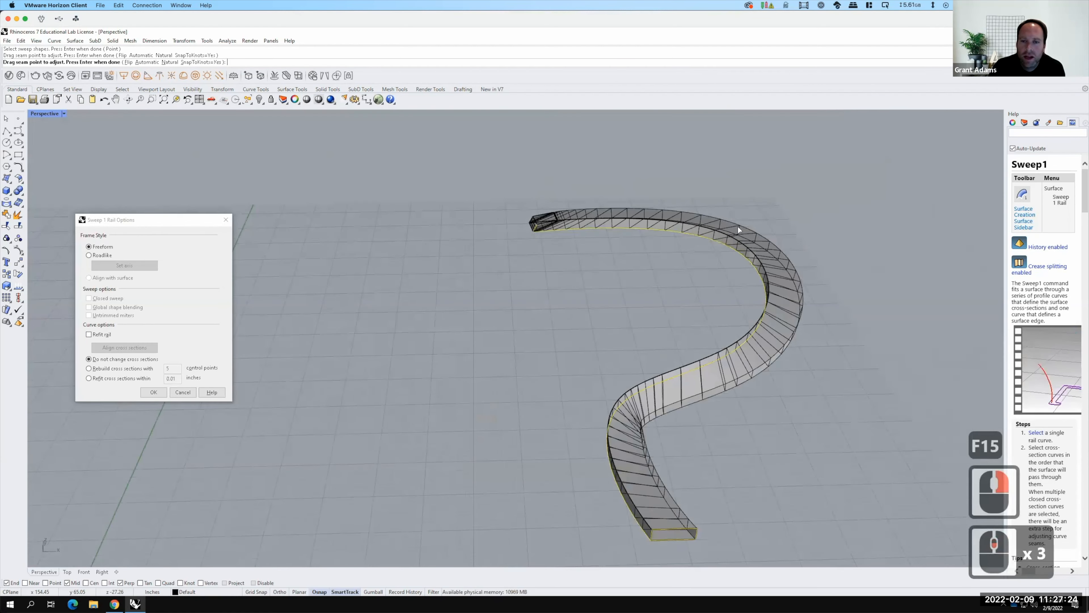
pyautogui.moveTo(547, 272); pyautogui.dragTo(570, 259, button='right')
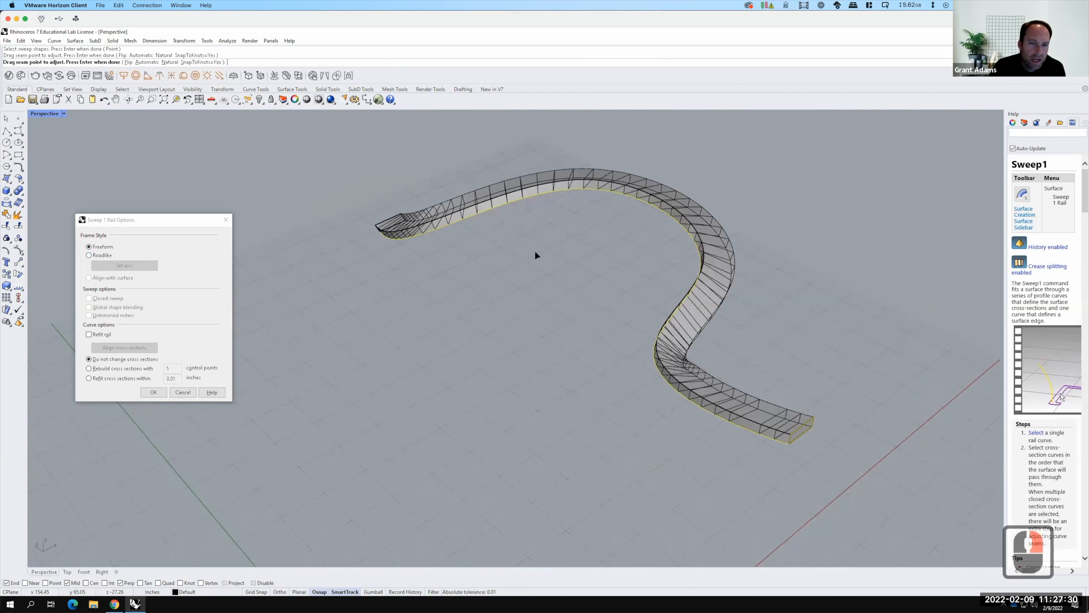
pyautogui.moveTo(673, 341); pyautogui.dragTo(648, 382, button='right')
pyautogui.scroll(3, 648, 381)
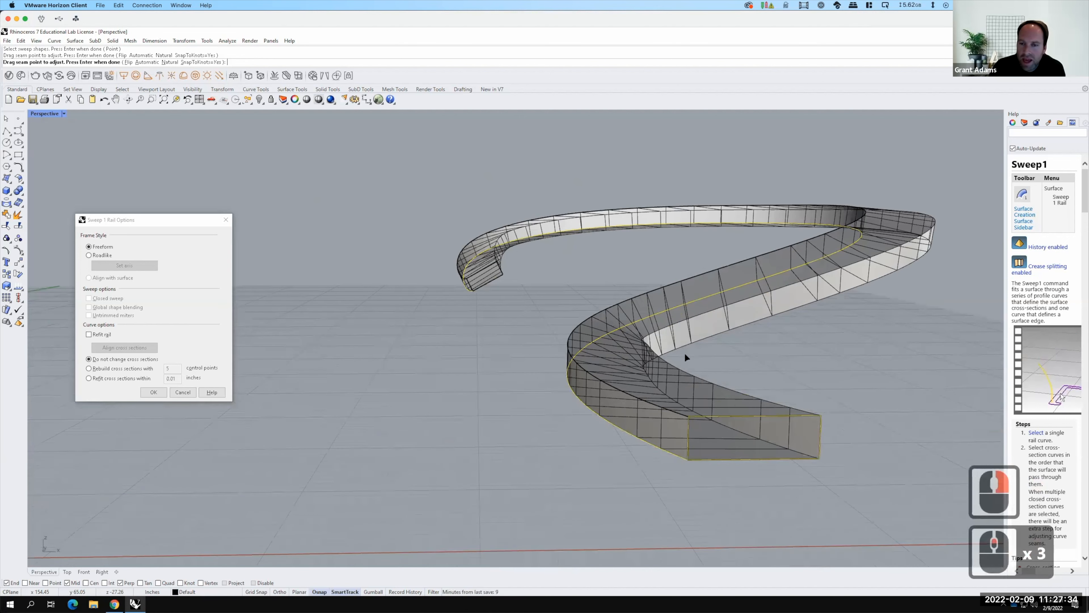
pyautogui.moveTo(721, 356); pyautogui.dragTo(744, 372, button='right')
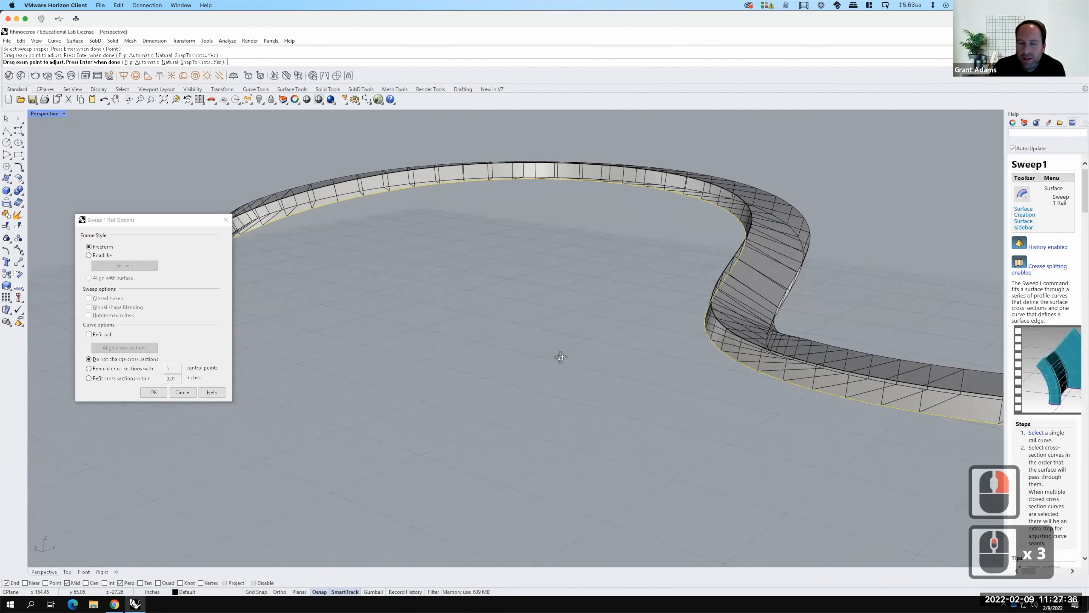
# Switch the sweep's frame style to Roadlike and inspect the resulting preview around the bends.
pyautogui.click(89, 255)
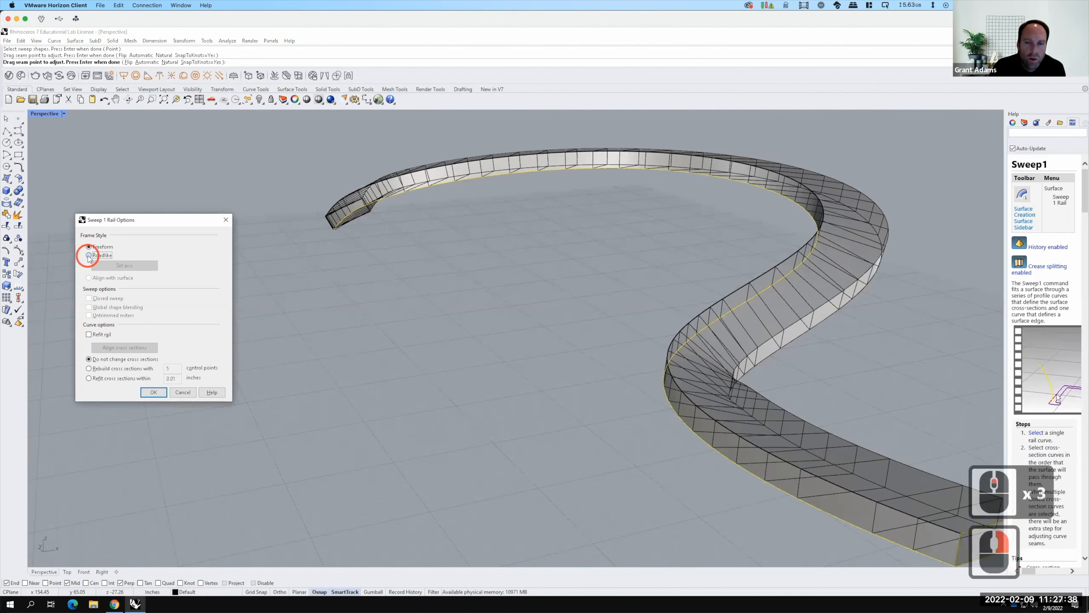
pyautogui.moveTo(887, 332); pyautogui.dragTo(708, 411, button='right')
pyautogui.scroll(-4, 695, 403)
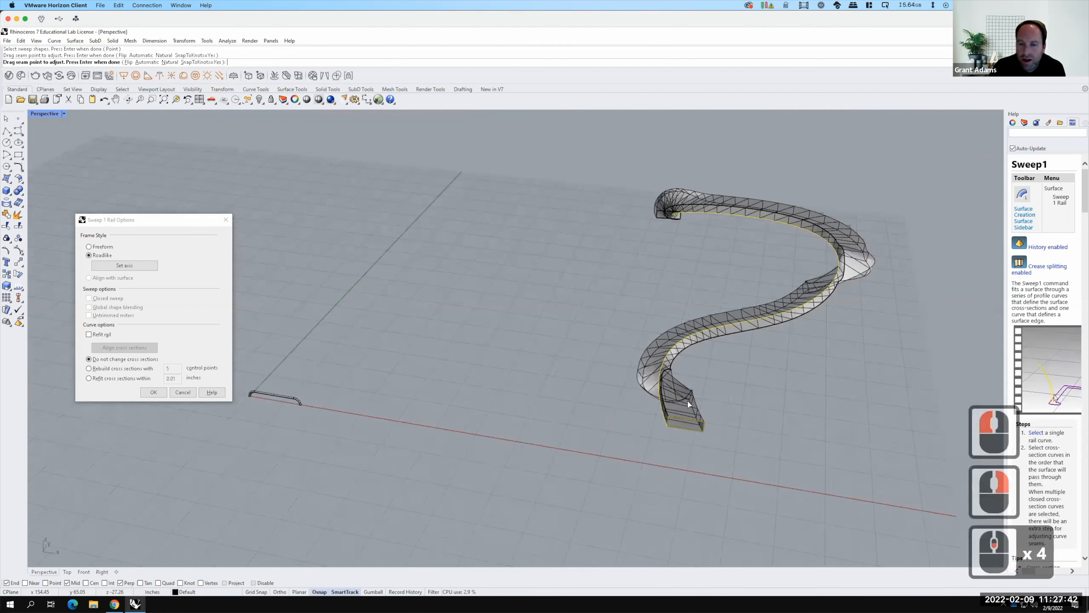
pyautogui.scroll(2, 685, 403)
pyautogui.scroll(4, 677, 423)
pyautogui.moveTo(723, 427); pyautogui.dragTo(113, 265, button='right')
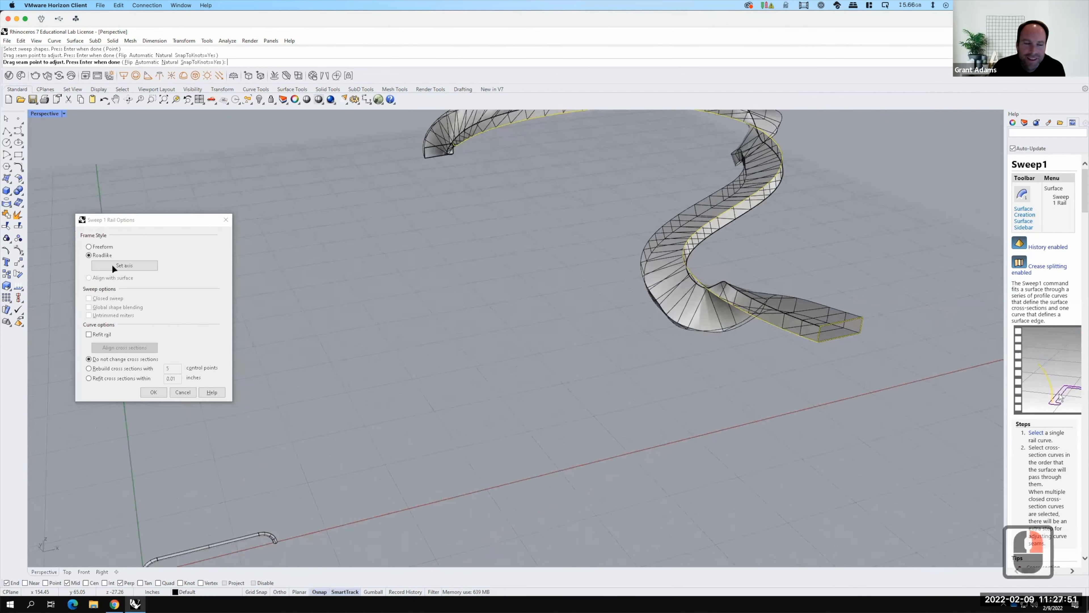
# Return the sweep's frame style to Freeform and cancel the sweep.
pyautogui.click(89, 246)
pyautogui.scroll(-3, 637, 348)
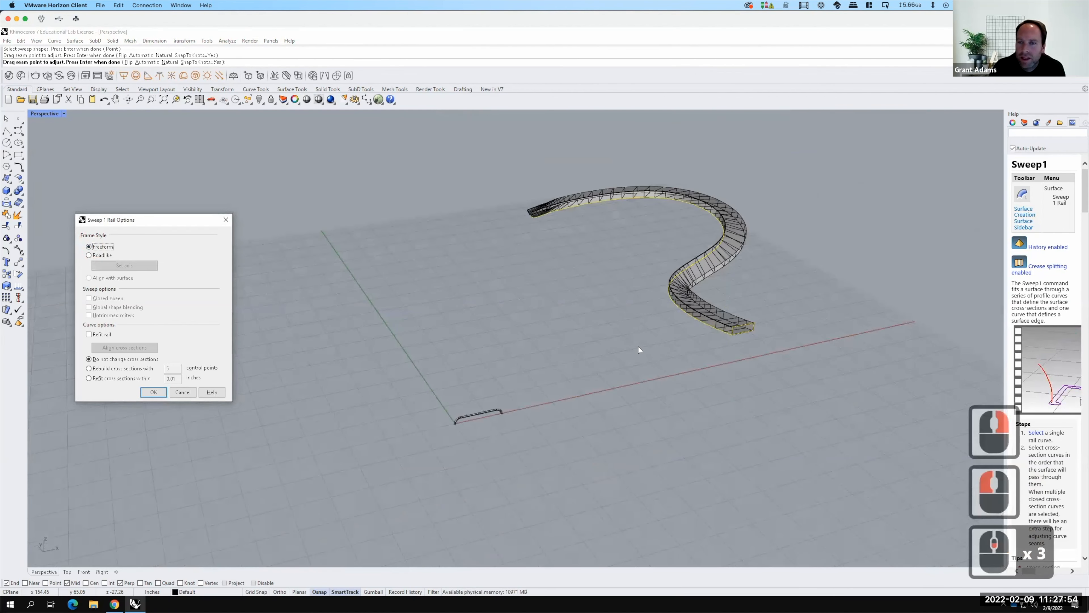
pyautogui.click(763, 273)
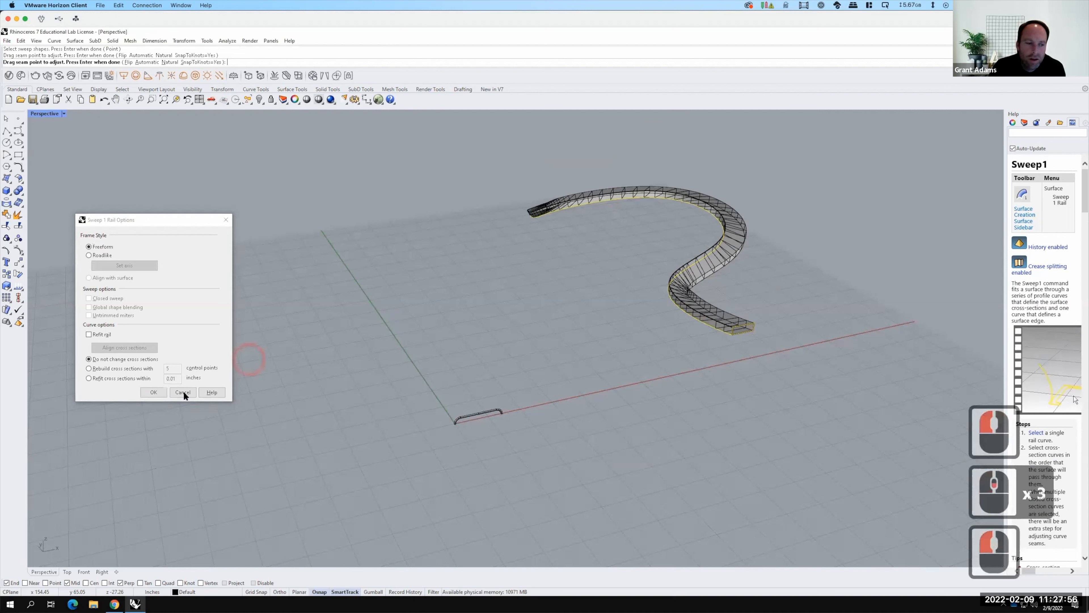
pyautogui.click(767, 288)
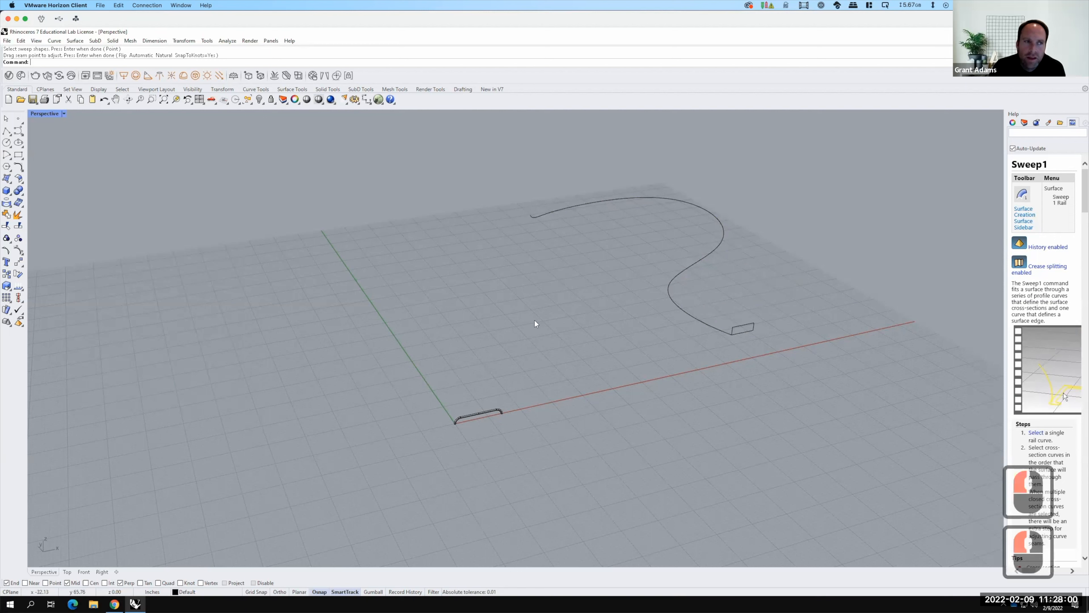
# Copy the winding rail curve from one lower corner of the rectangle to its opposite lower corner.
pyautogui.scroll(5, 587, 283)
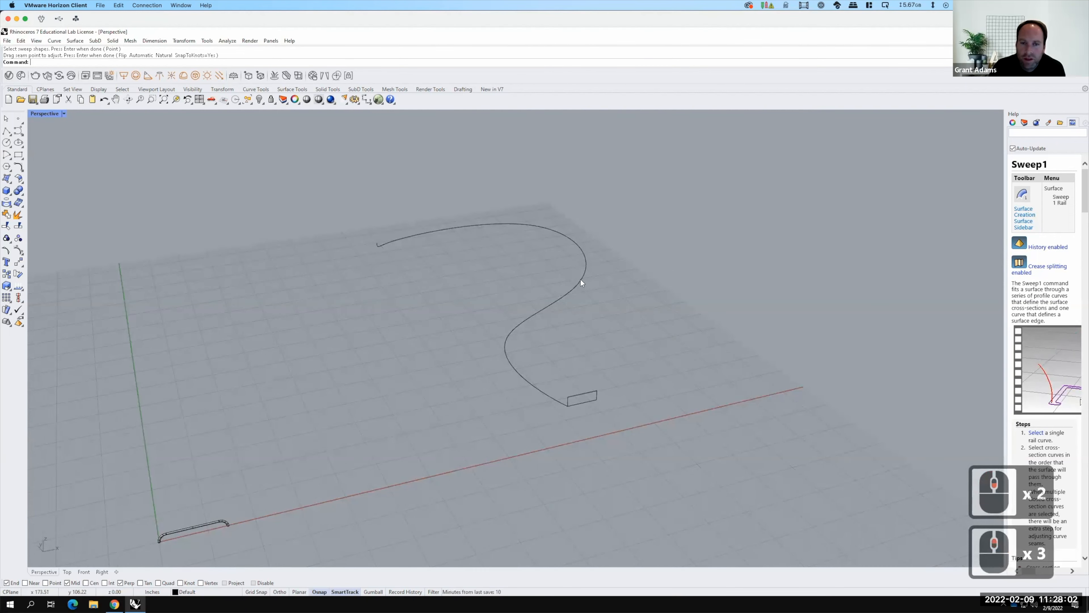
pyautogui.click(581, 280)
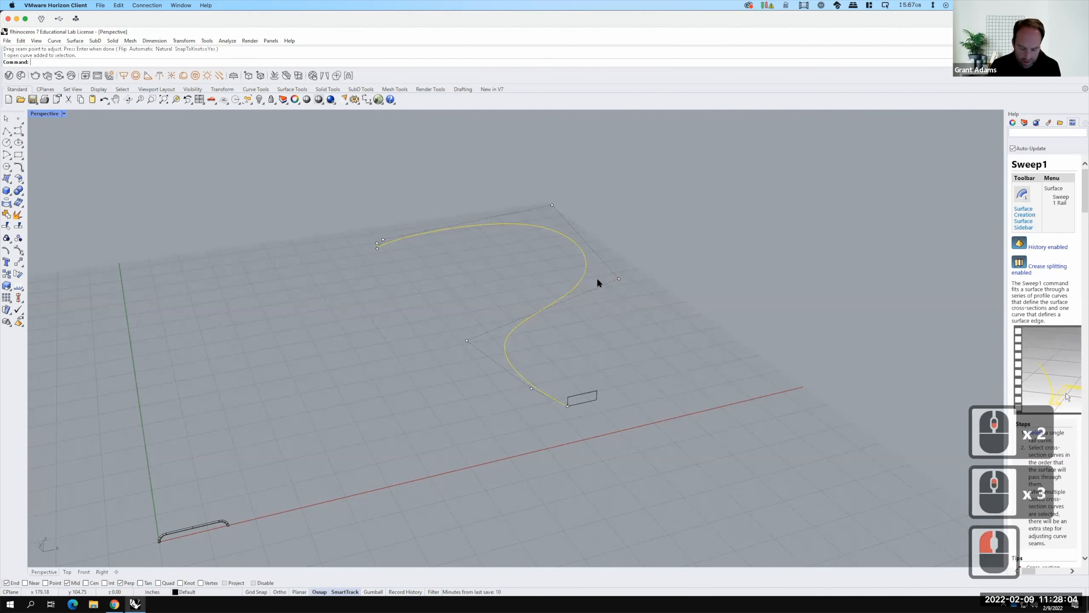
pyautogui.write('copy')
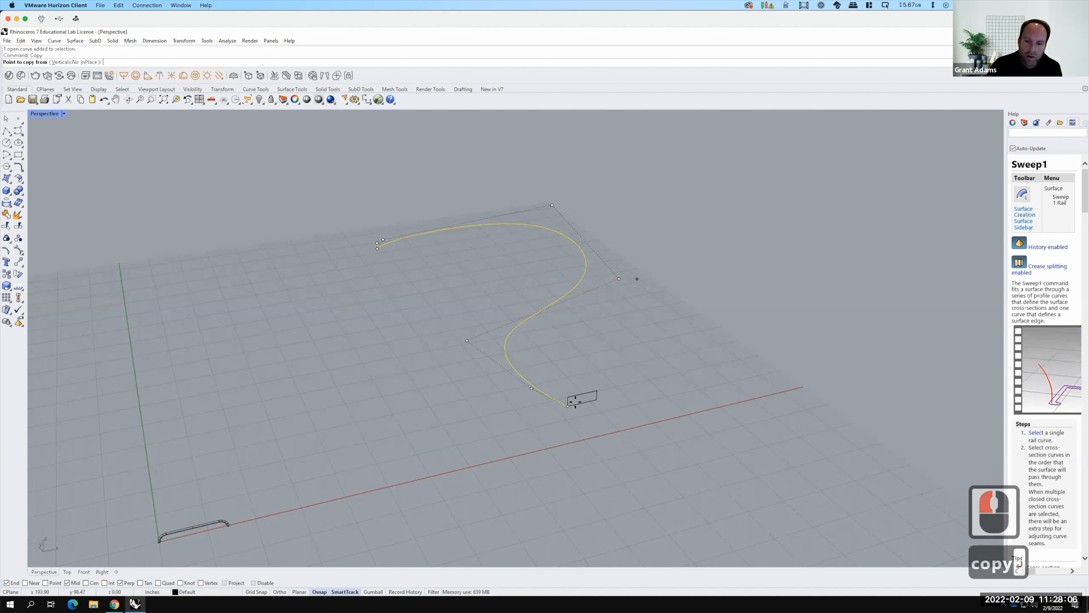
pyautogui.press('Return')
pyautogui.click(582, 403)
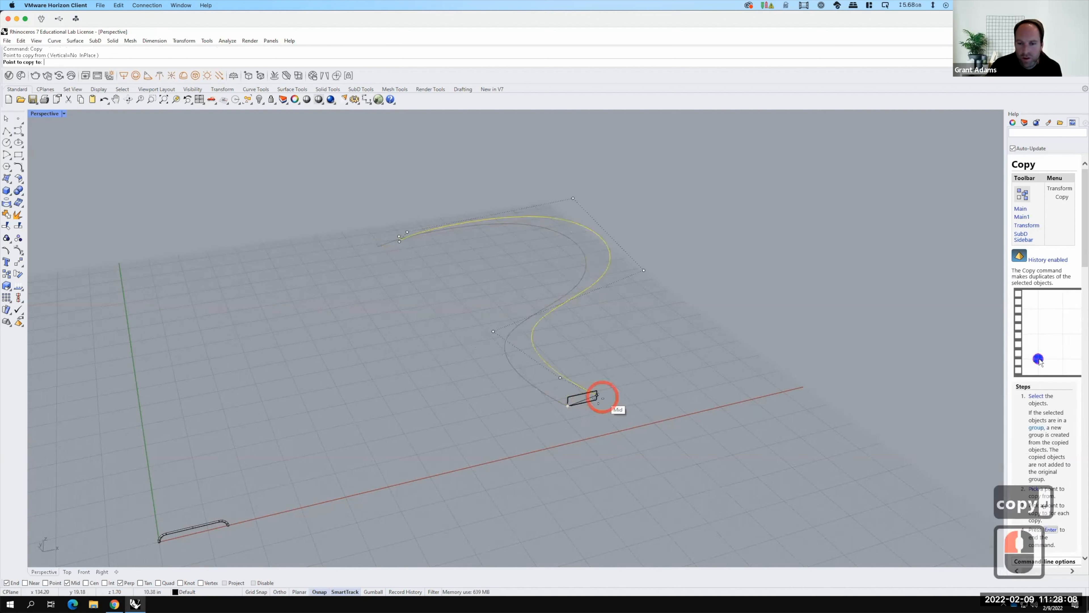
pyautogui.click(597, 399)
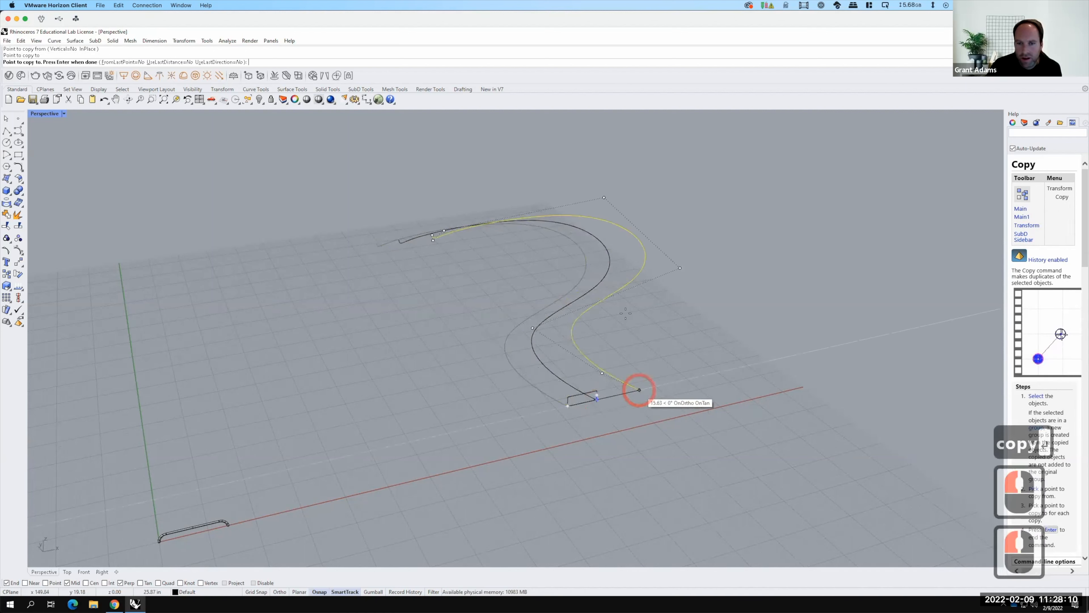
pyautogui.press('Escape')
pyautogui.press('Escape')
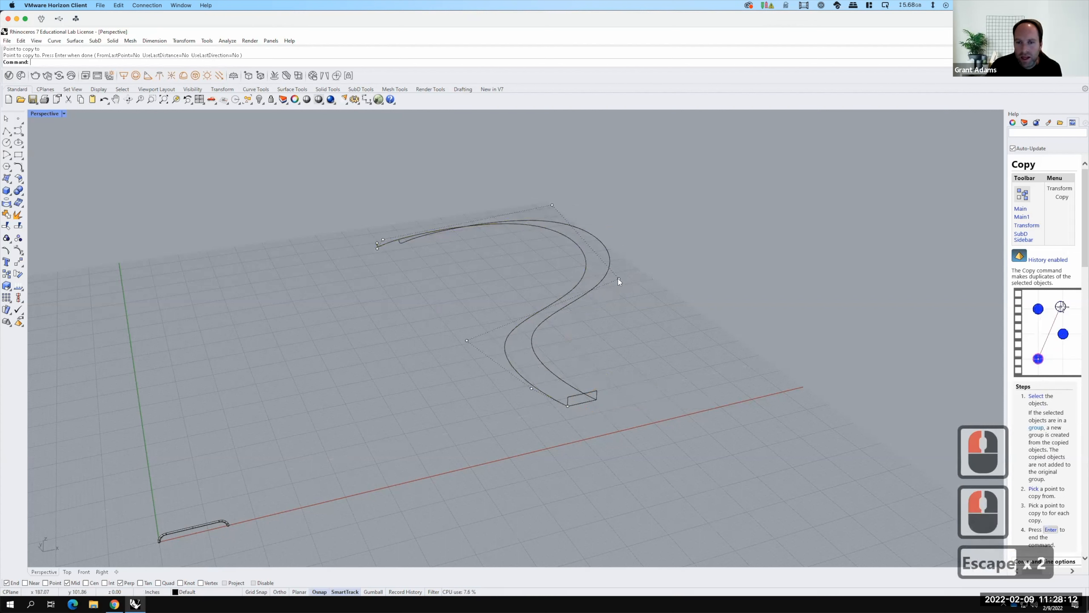
# Try to move three middle control points of the original winding curve outward, and undo that move.
pyautogui.click(618, 278)
pyautogui.keyDown('shift'); pyautogui.click(466, 340); pyautogui.keyUp('shift')
pyautogui.keyDown('shift'); pyautogui.click(552, 205); pyautogui.keyUp('shift')
pyautogui.keyDown('shift'); pyautogui.click(553, 204); pyautogui.keyUp('shift')
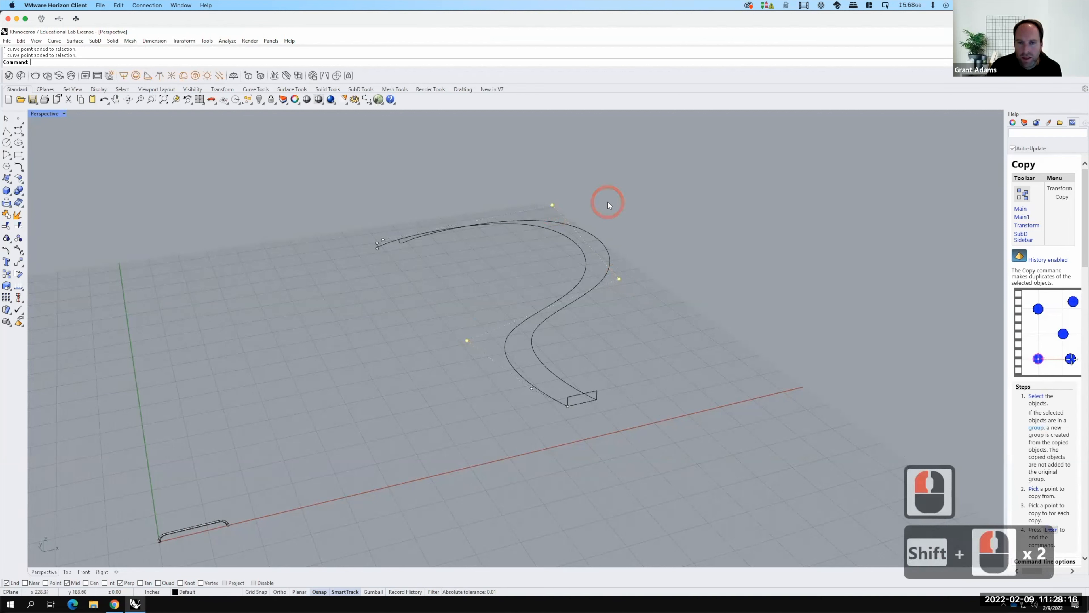
pyautogui.write('move')
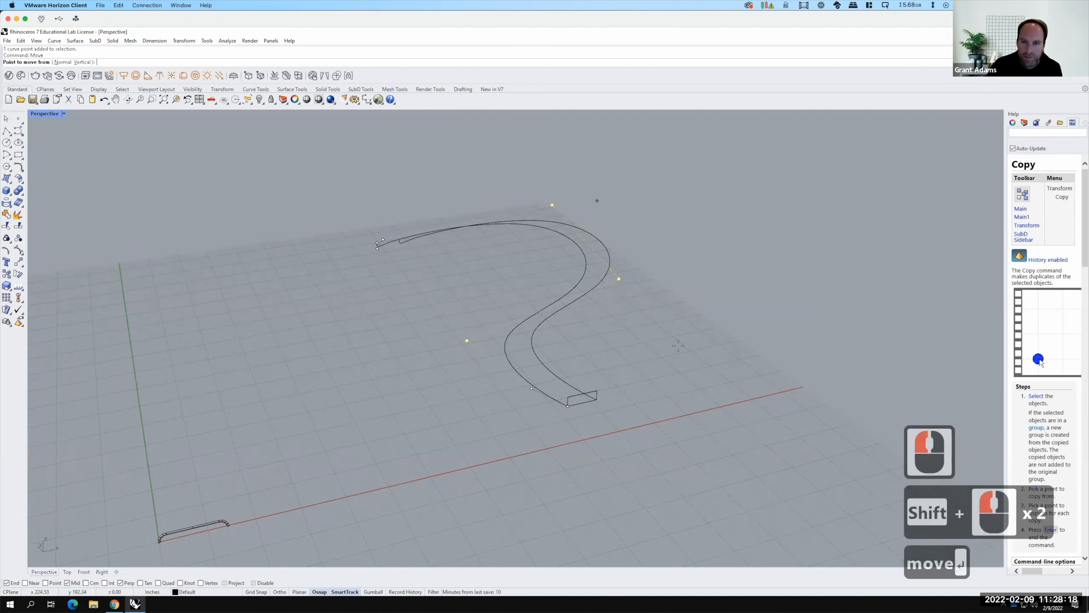
pyautogui.press('Return')
pyautogui.click(678, 346)
pyautogui.press('F15')
pyautogui.click(720, 350)
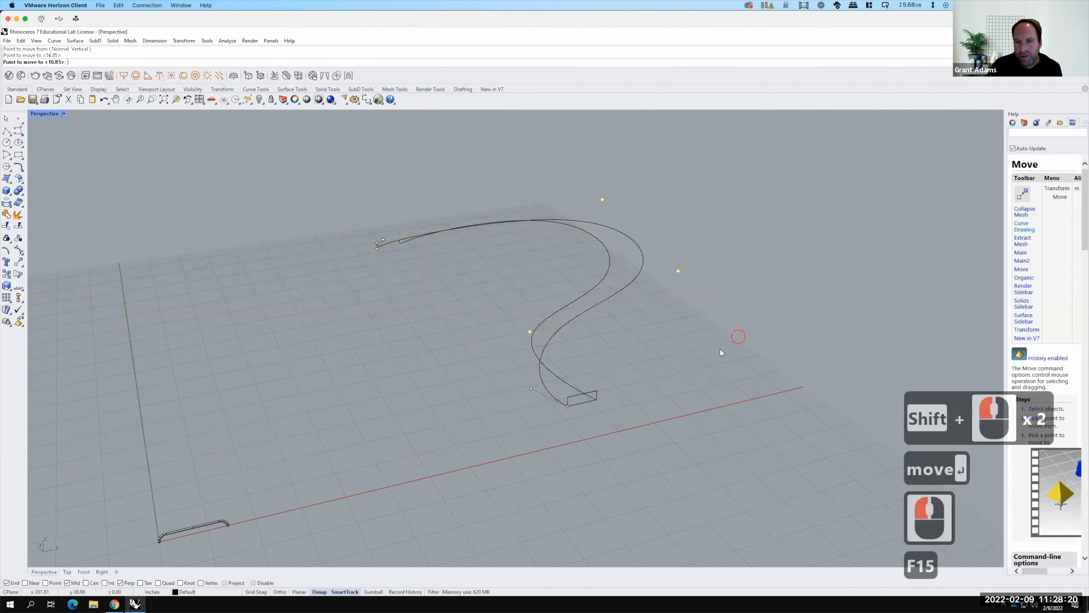
pyautogui.moveTo(660, 363)
pyautogui.mouseDown(button='right')
pyautogui.moveTo(628, 346)
pyautogui.moveTo(663, 391)
pyautogui.mouseUp(button='right')
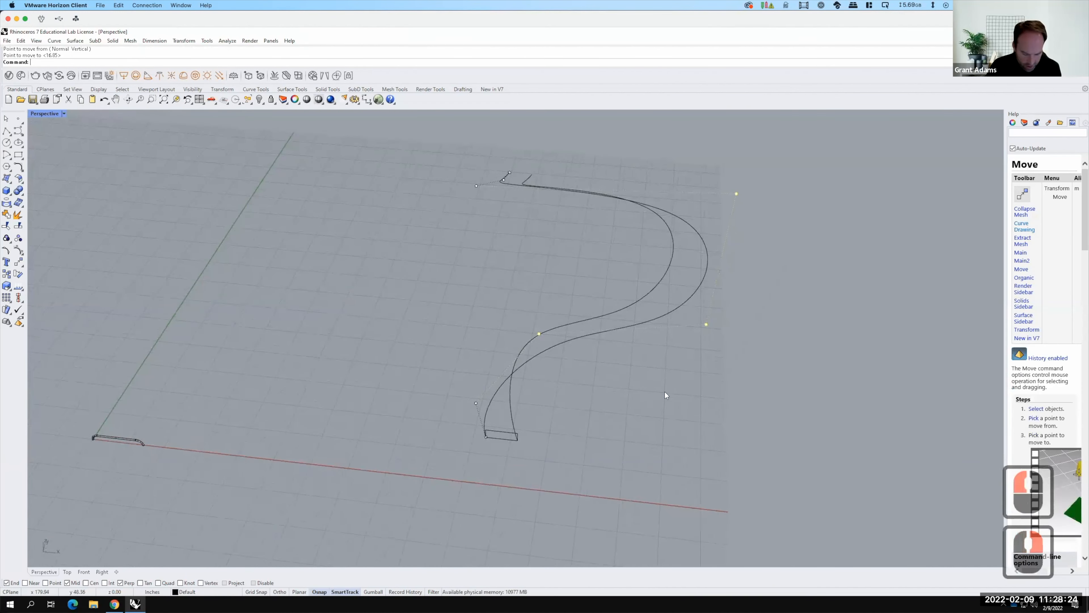
pyautogui.hotkey('ctrl', 'z')
# Move the two control points at the outer bend of the copied curve outward, away from the original curve.
pyautogui.click(664, 282)
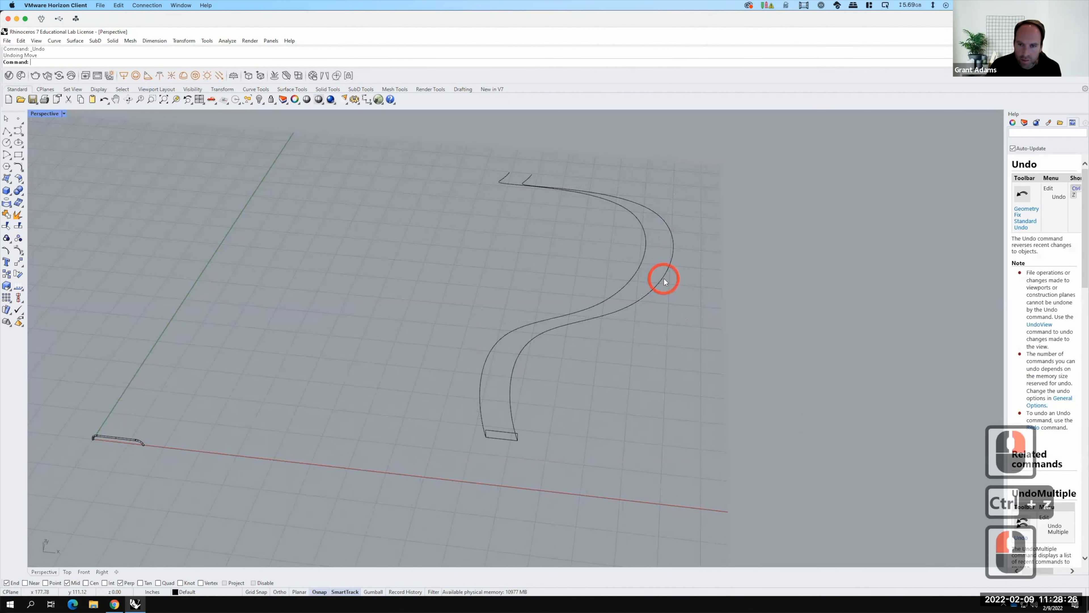
pyautogui.click(664, 280)
pyautogui.click(666, 315)
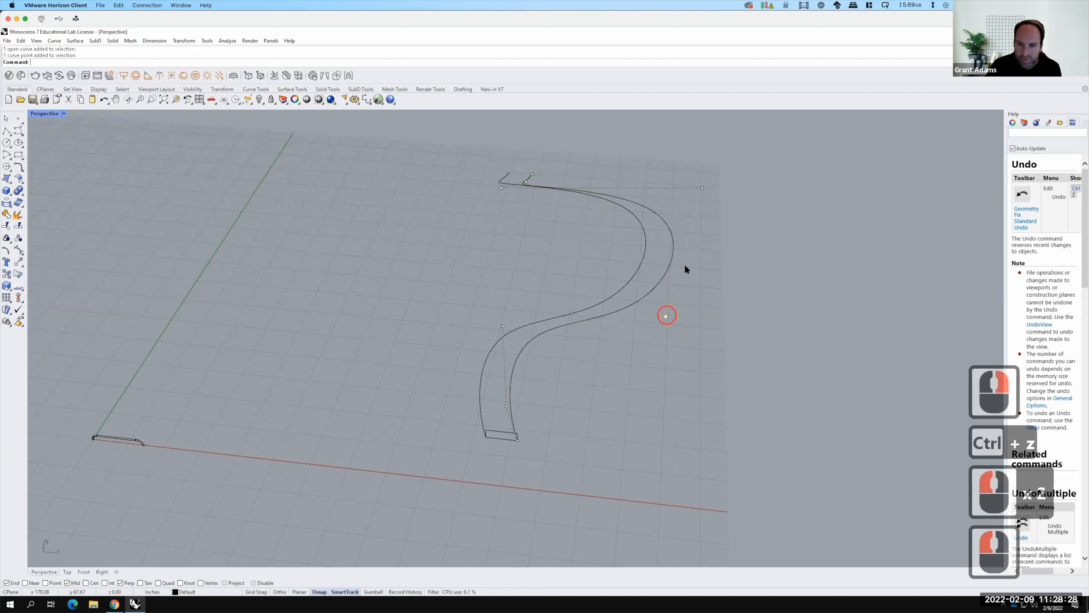
pyautogui.keyDown('shift'); pyautogui.click(715, 188); pyautogui.keyUp('shift')
pyautogui.write('move')
pyautogui.press('Return')
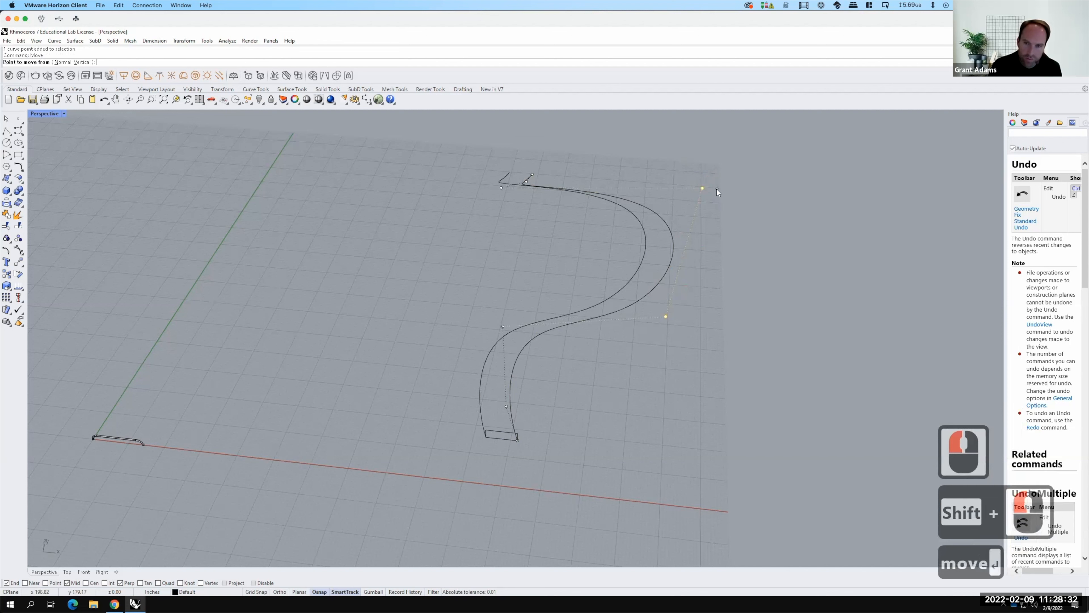
pyautogui.click(733, 281)
pyautogui.click(802, 287)
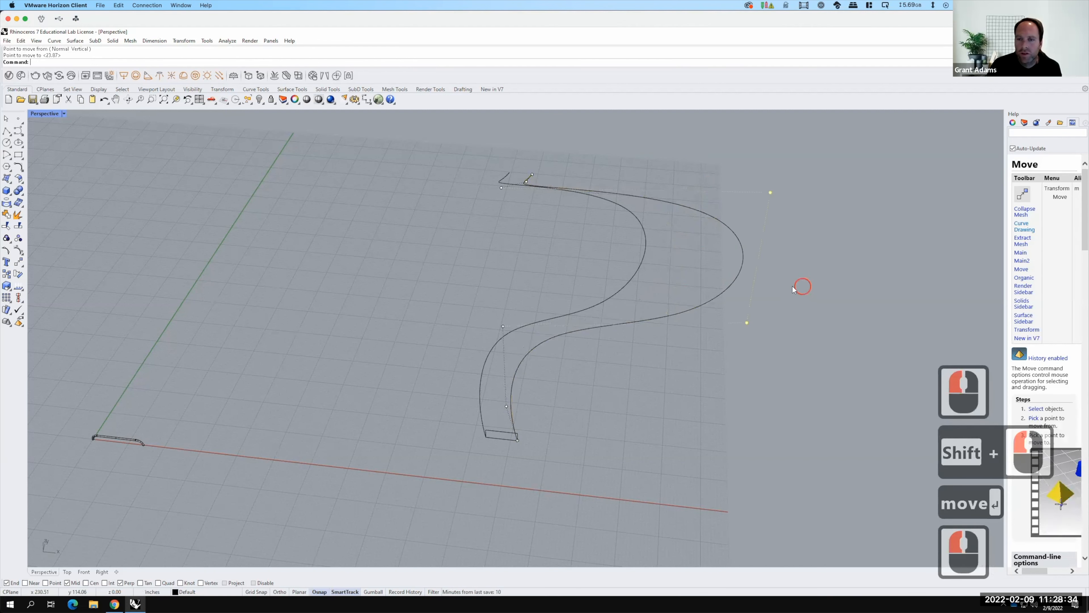
# Raise the same two control points of the copied curve with a vertical Move, and clear the selection.
pyautogui.write('move')
pyautogui.press('Return')
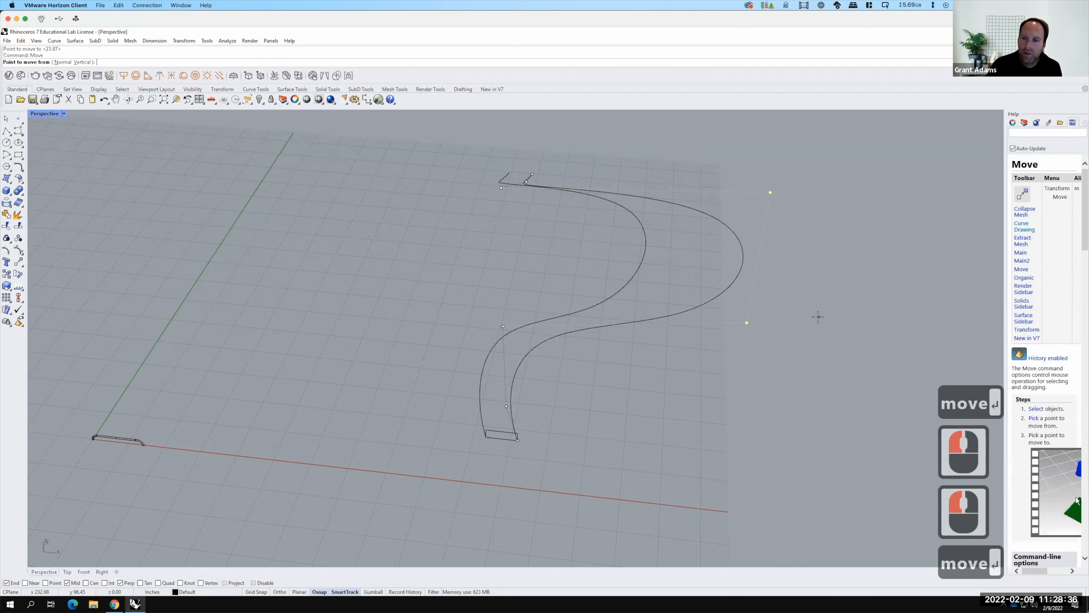
pyautogui.write('v')
pyautogui.press('Return')
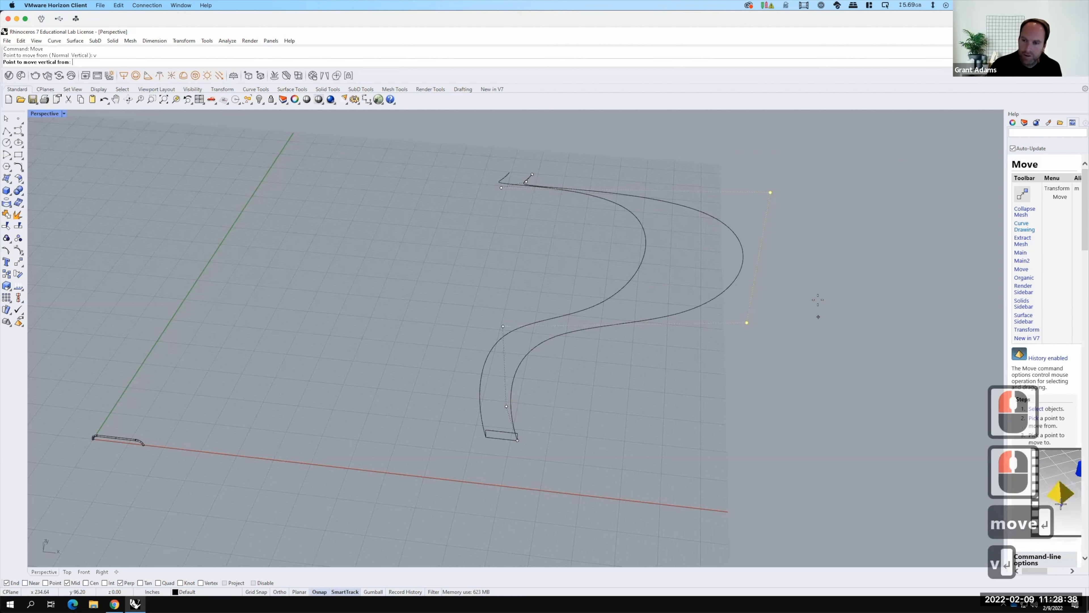
pyautogui.click(818, 299)
pyautogui.click(817, 326)
pyautogui.press('Escape')
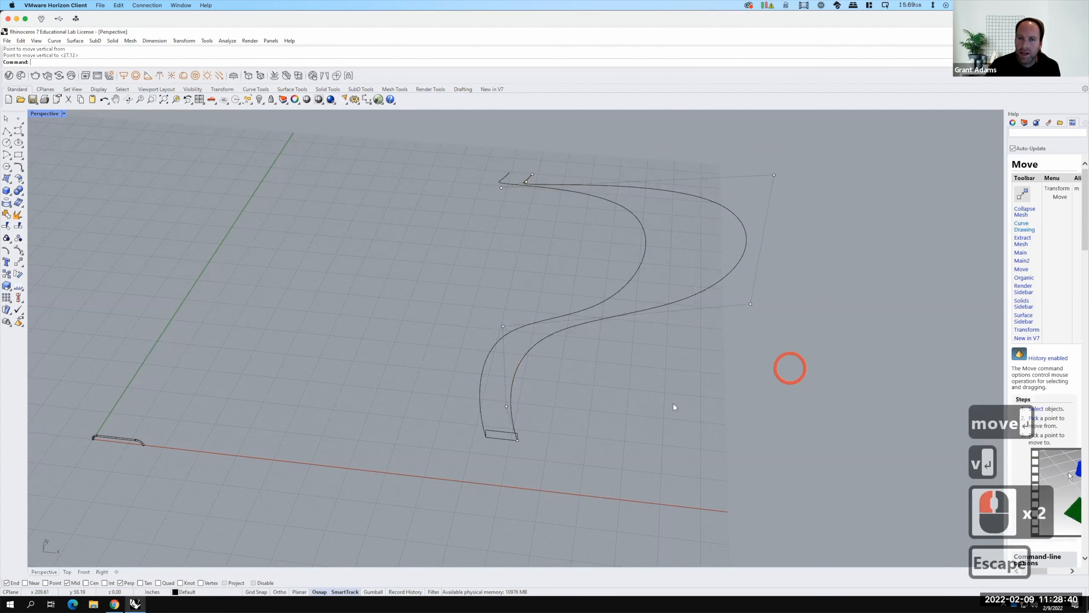
pyautogui.press('Escape')
# Sweep the rectangle along both winding curves with Sweep 2 Rails, accepting the default seam and Do not change cross sections.
pyautogui.moveTo(681, 382); pyautogui.dragTo(675, 361, button='right')
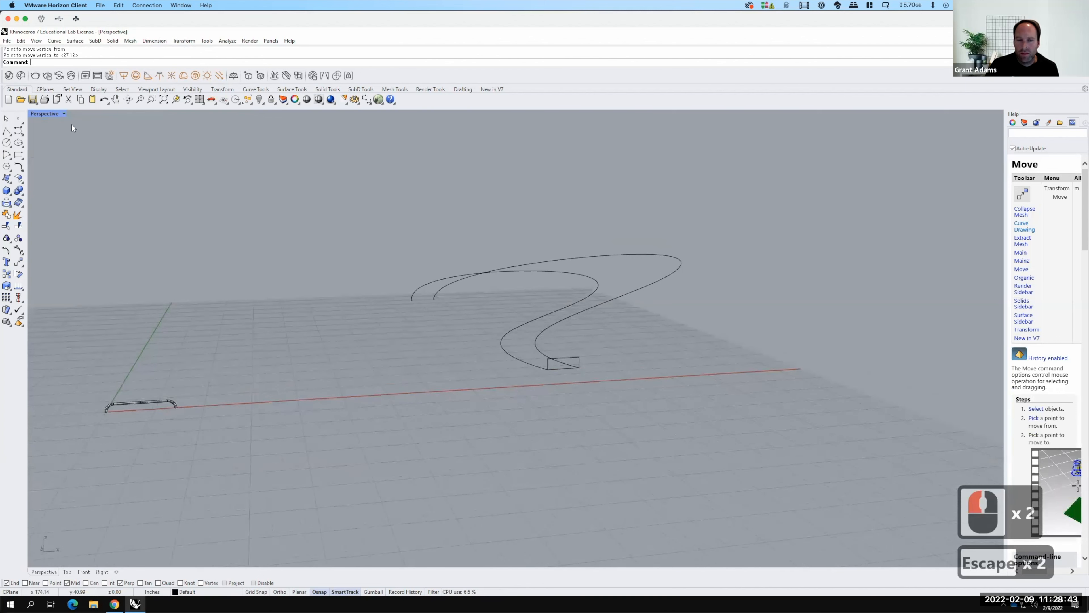
pyautogui.click(75, 41)
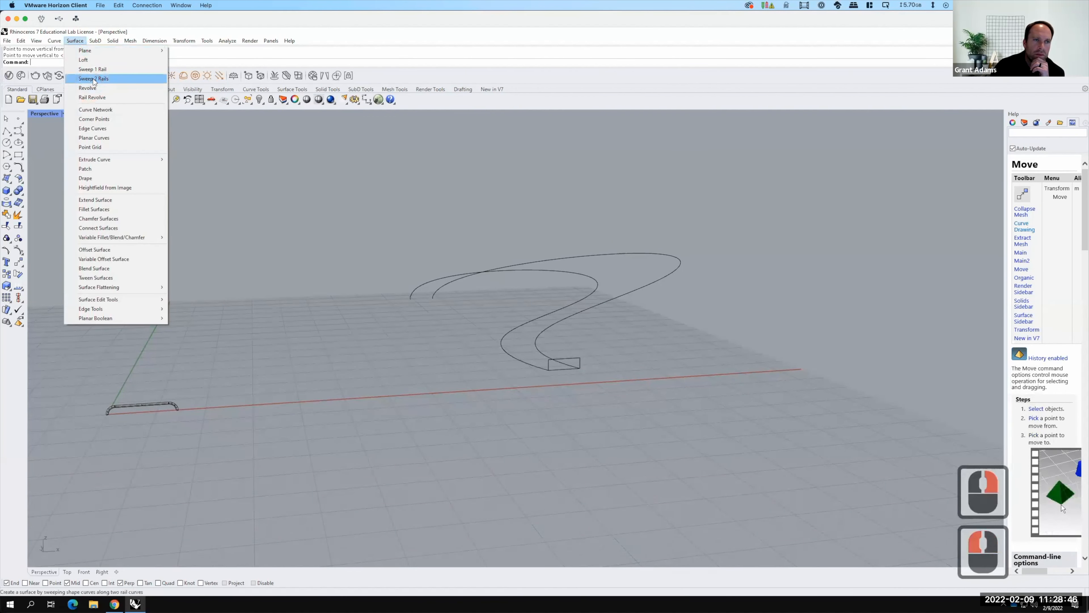
pyautogui.click(93, 78)
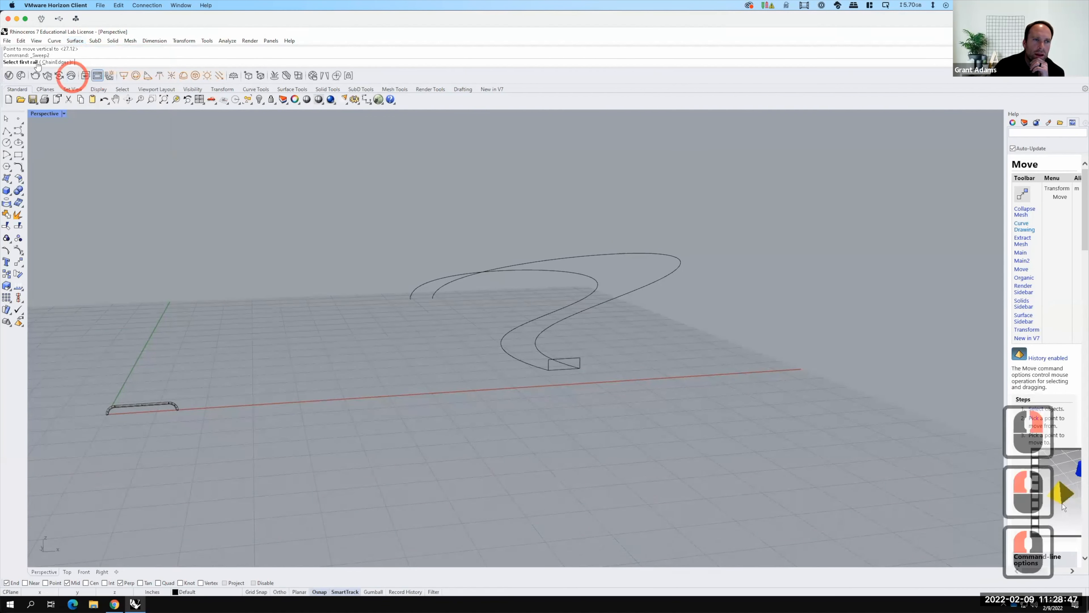
pyautogui.click(502, 345)
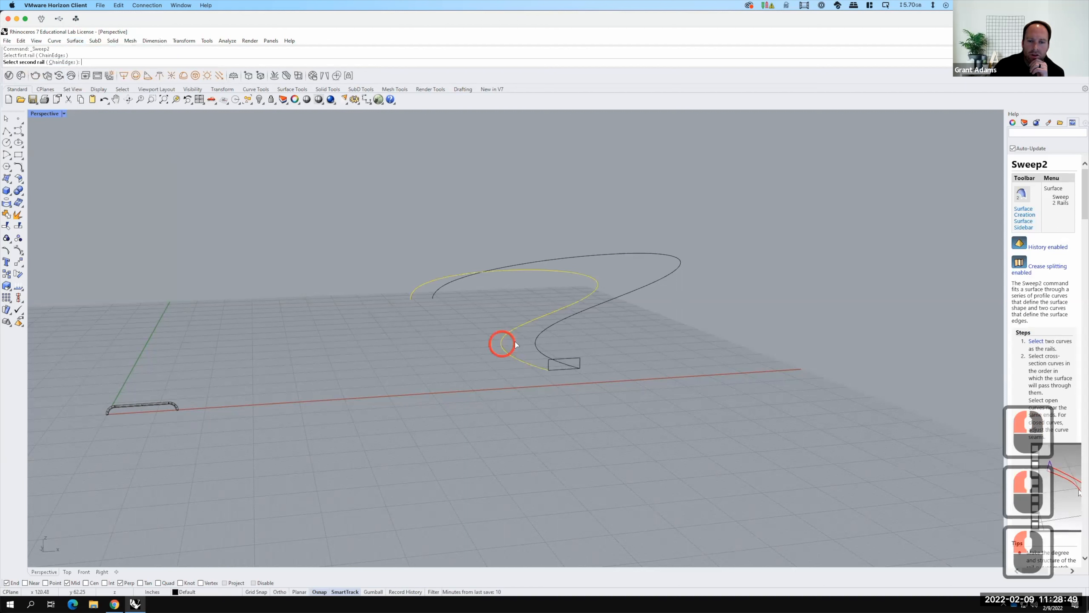
pyautogui.click(539, 342)
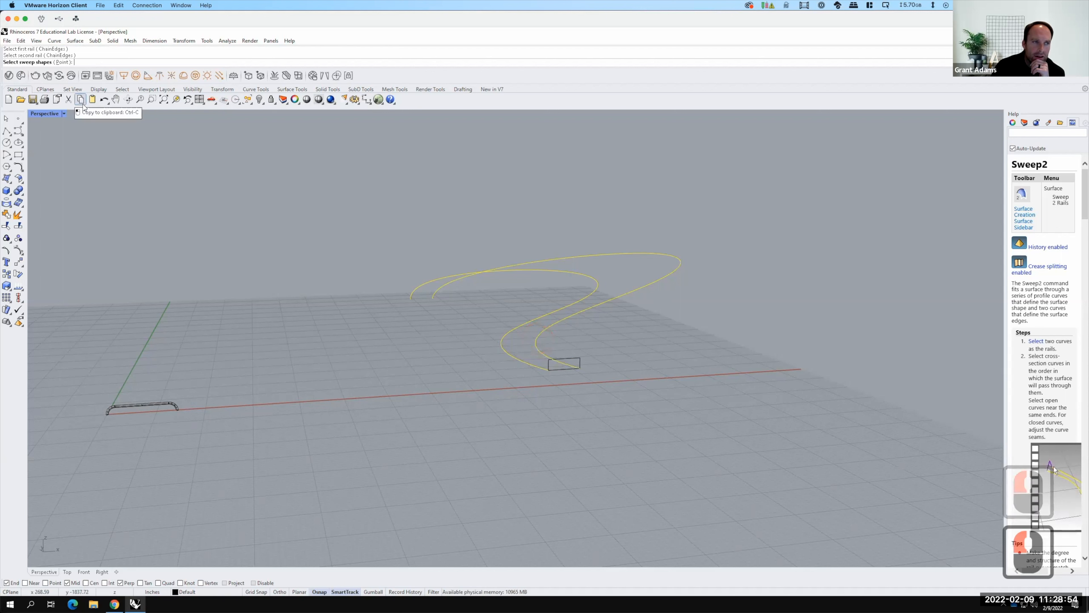
pyautogui.click(574, 359)
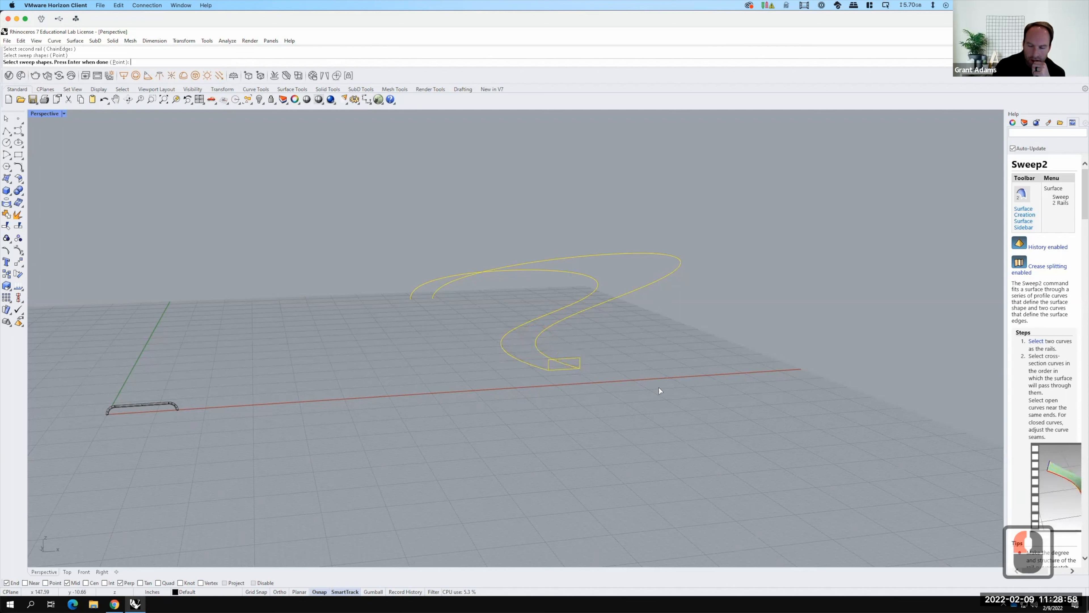
pyautogui.press('Return')
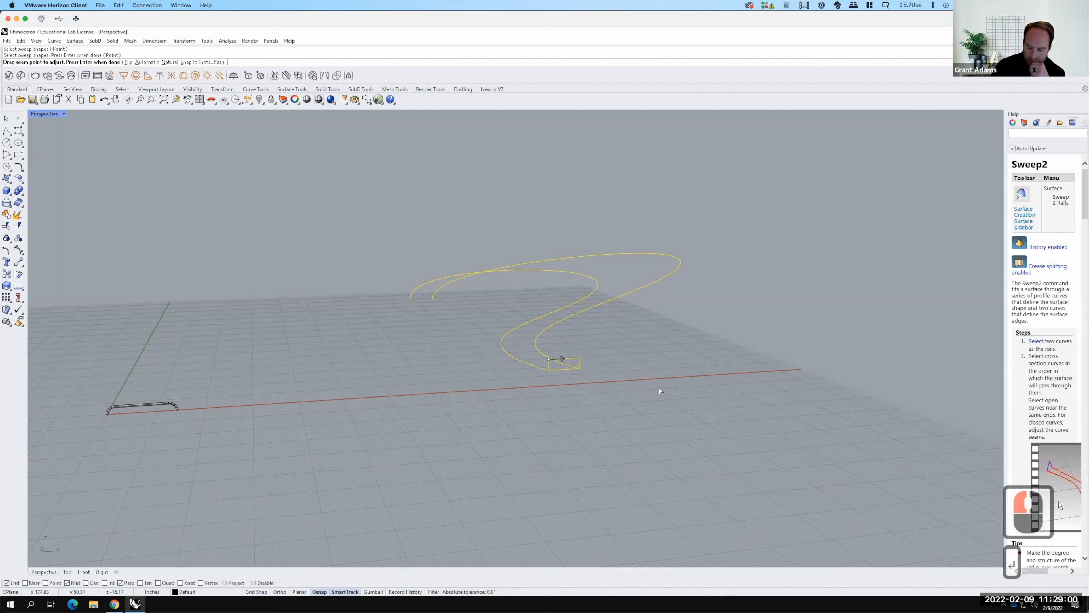
pyautogui.press('Return')
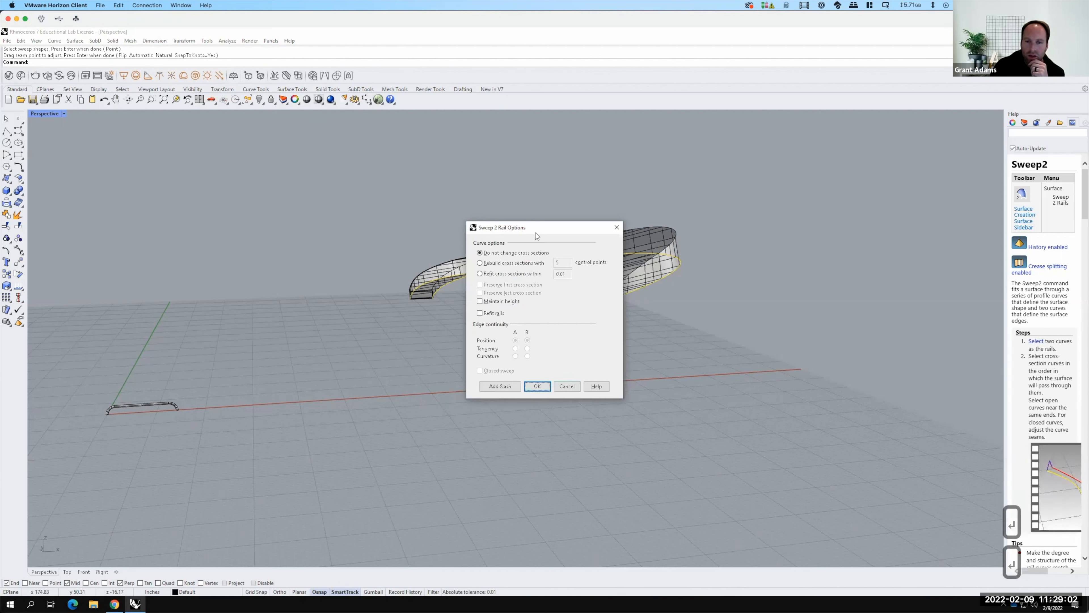
pyautogui.moveTo(536, 235); pyautogui.dragTo(326, 233)
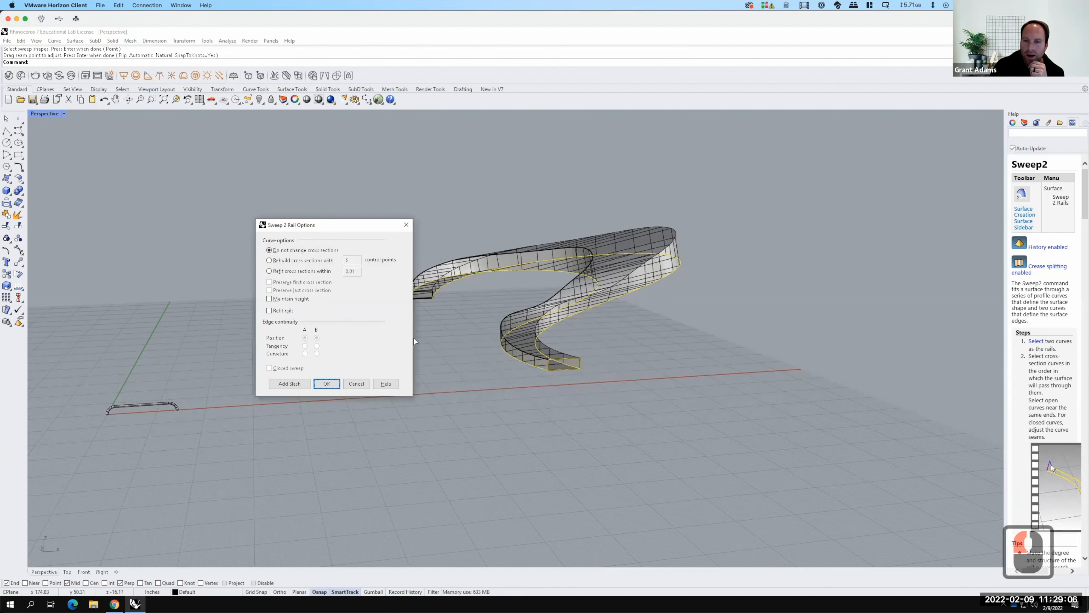
pyautogui.click(327, 383)
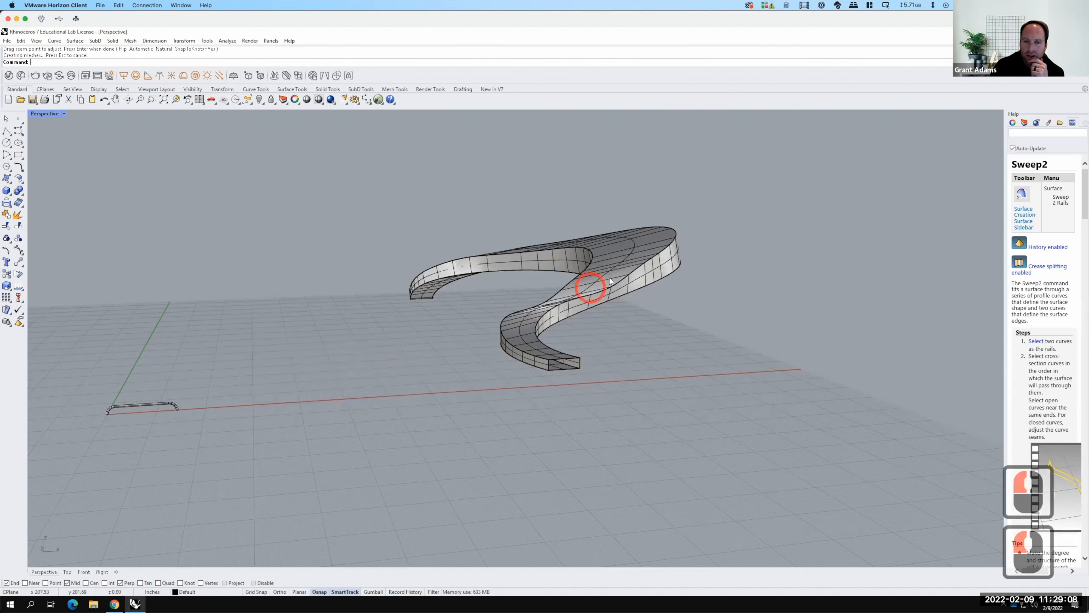
# Examine from several sides how the two-rail sweep widens and twists around the bends.
pyautogui.scroll(2, 609, 291)
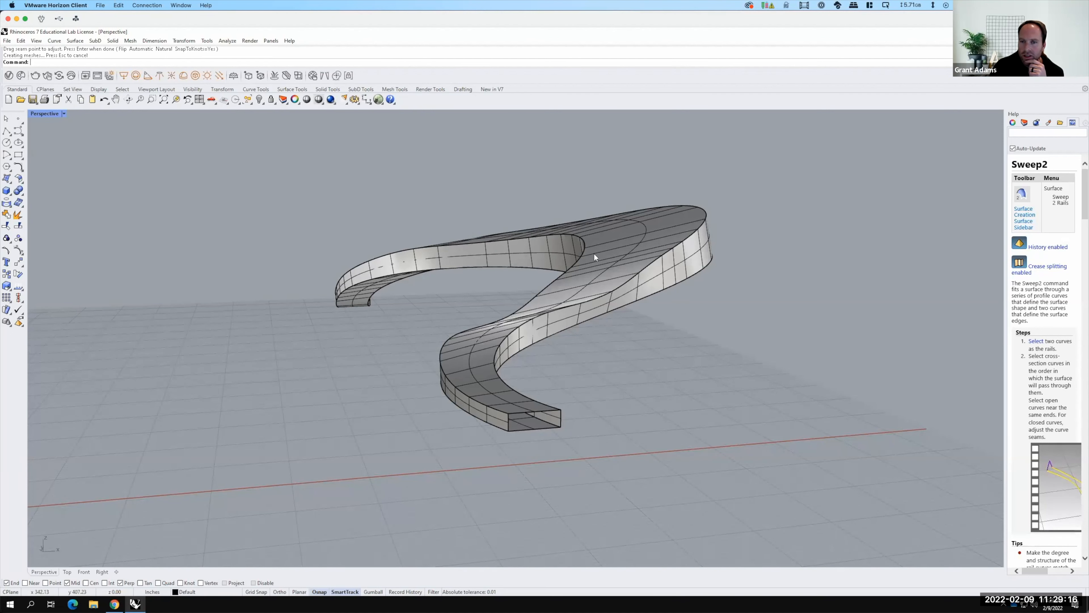
pyautogui.moveTo(660, 278); pyautogui.dragTo(755, 279, button='right')
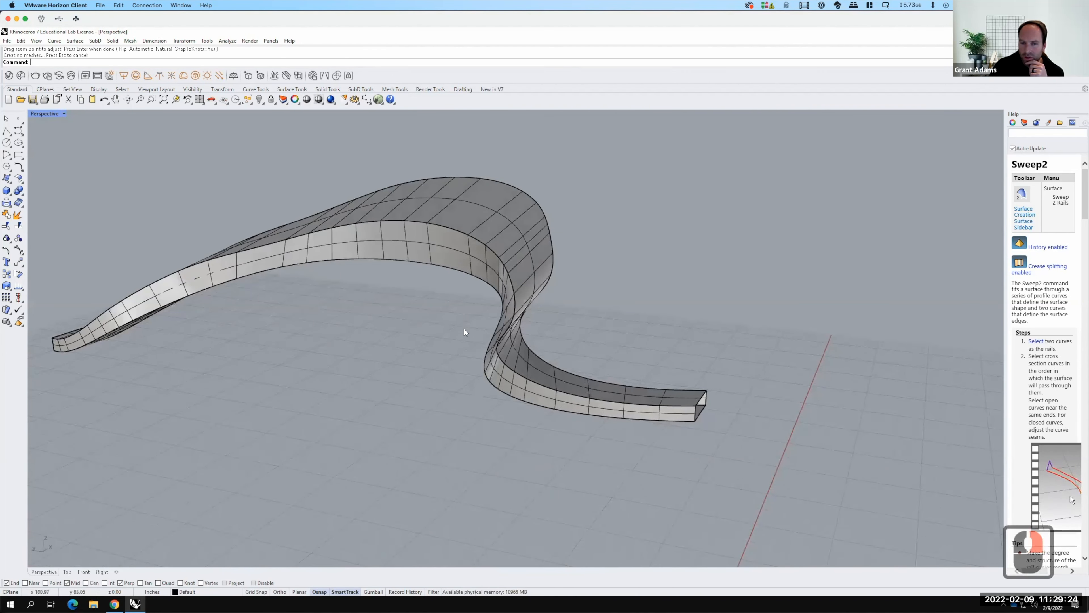
pyautogui.moveTo(532, 346); pyautogui.dragTo(493, 321, button='right')
pyautogui.scroll(6, 501, 373)
pyautogui.moveTo(499, 377); pyautogui.dragTo(500, 262, button='right')
pyautogui.scroll(5, 500, 262)
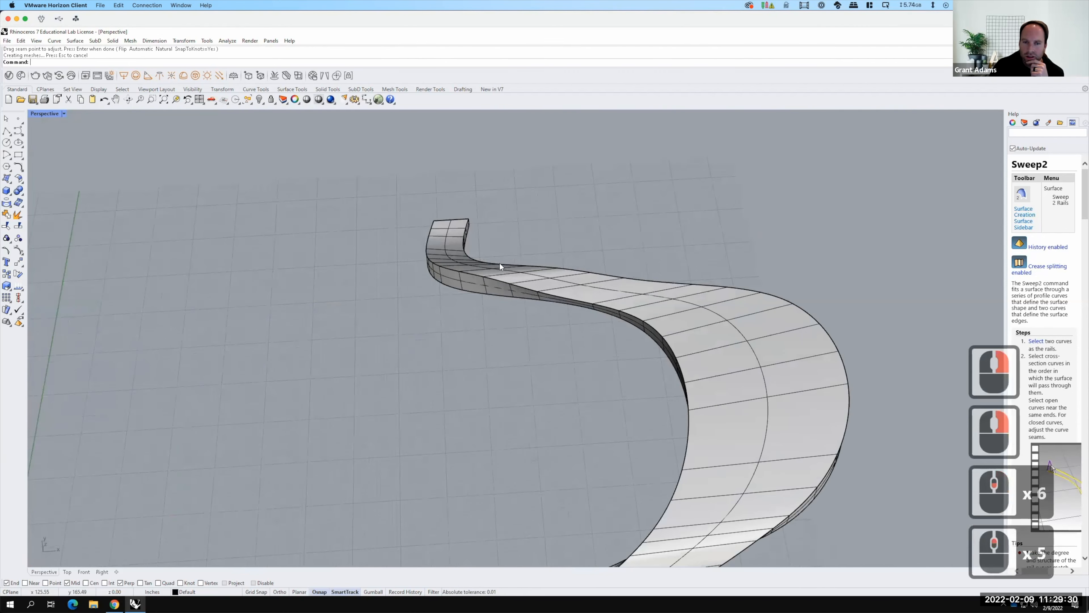
# Delete the two-rail sweep together with its rail curves and rectangle.
pyautogui.scroll(-6, 510, 263)
pyautogui.moveTo(677, 462); pyautogui.dragTo(478, 239)
pyautogui.press('Delete')
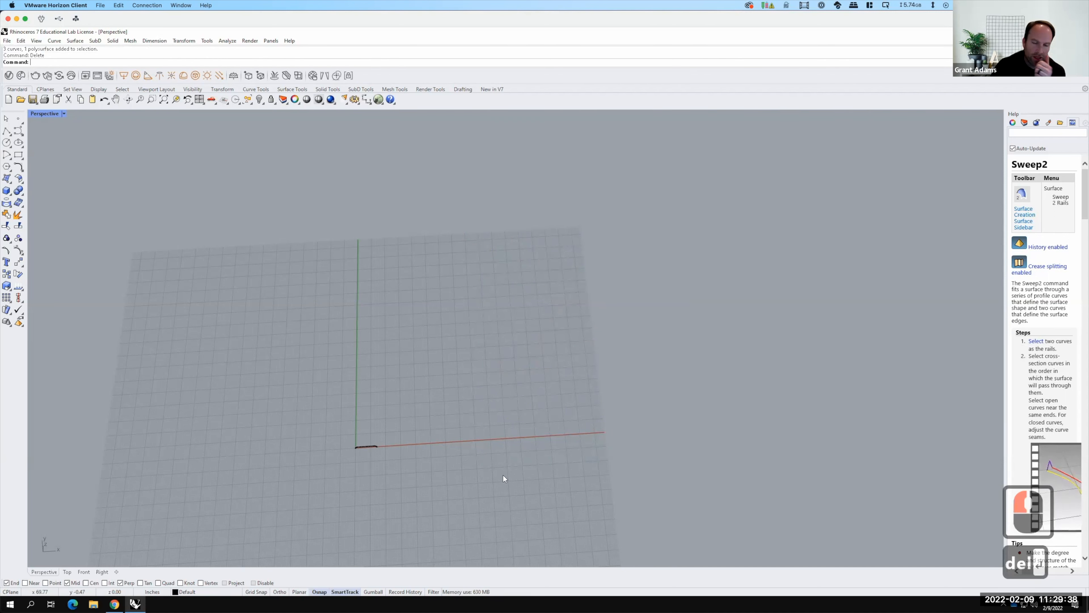
# Zoom in on the selected bent tube and its curves at the origin, framing them in a low side view.
pyautogui.moveTo(496, 458); pyautogui.dragTo(491, 451, button='right')
pyautogui.moveTo(312, 362); pyautogui.dragTo(374, 413)
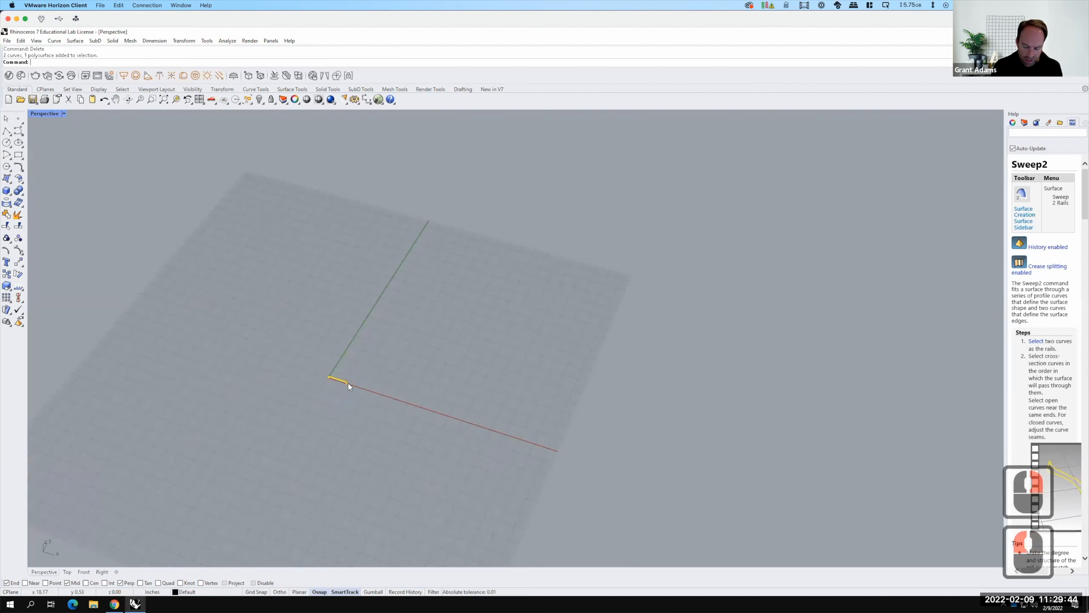
pyautogui.write('z')
pyautogui.press('Return')
pyautogui.write('s')
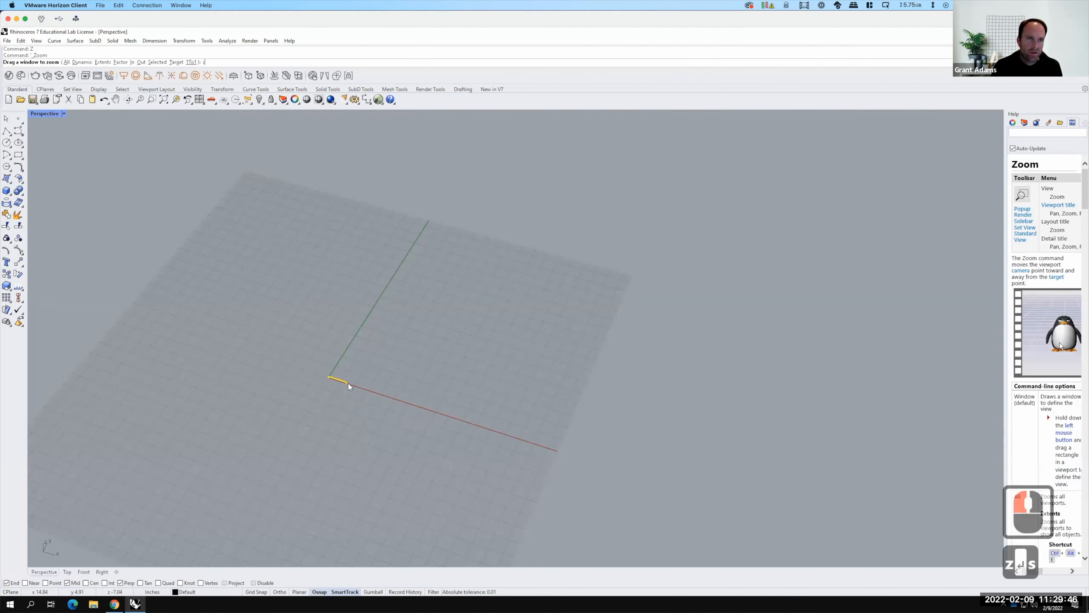
pyautogui.press('Return')
pyautogui.scroll(-5, 464, 418)
pyautogui.moveTo(431, 410); pyautogui.dragTo(565, 397, button='right')
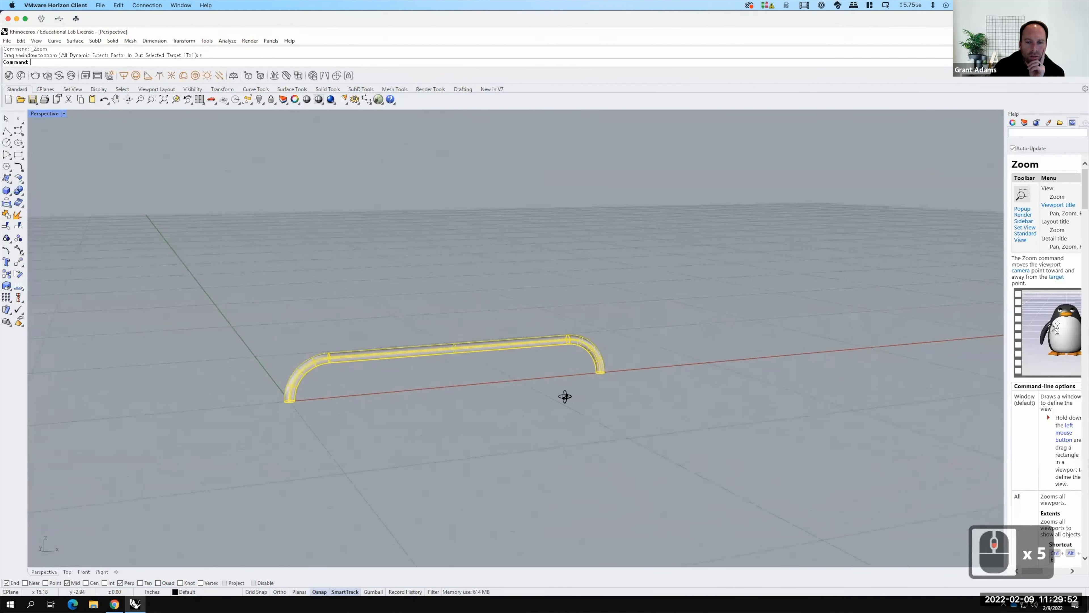
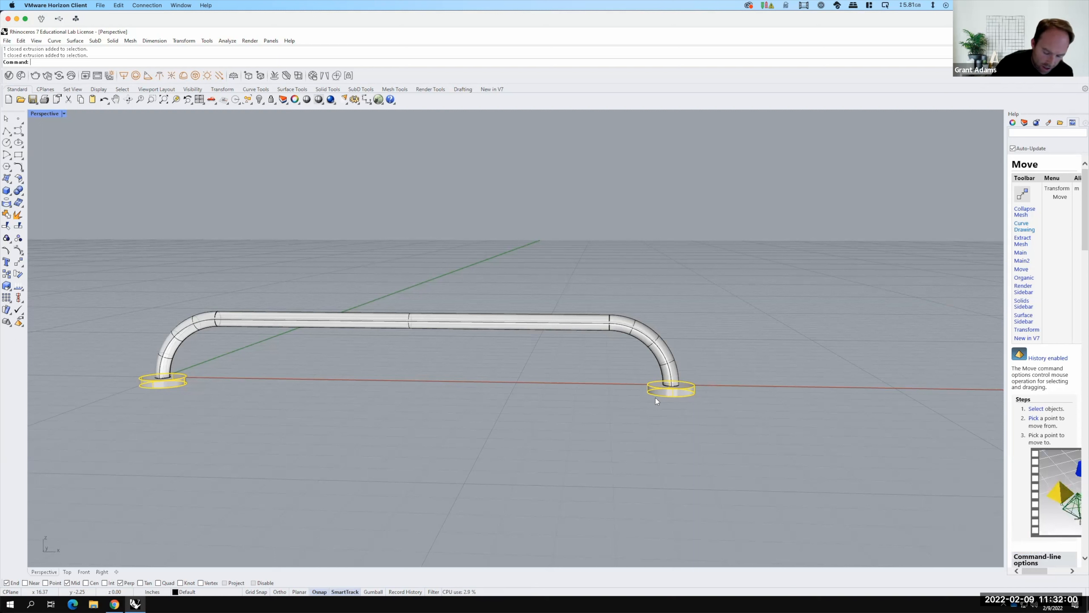
# Copy both selected discs vertically, placing the first copies 0.75" above the originals at the tube ends.
pyautogui.click(184, 41)
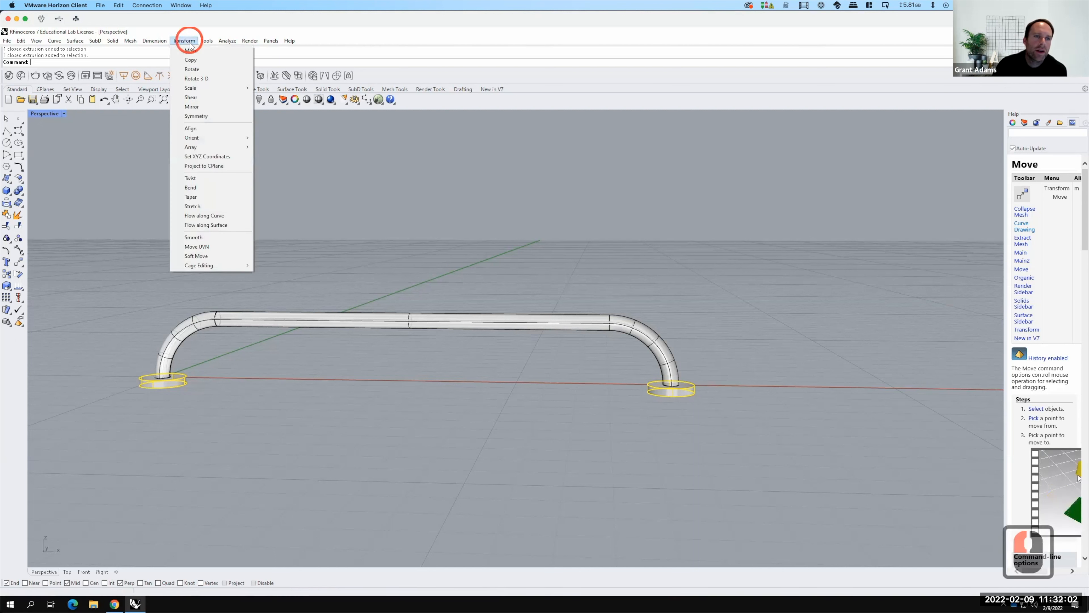
pyautogui.click(192, 60)
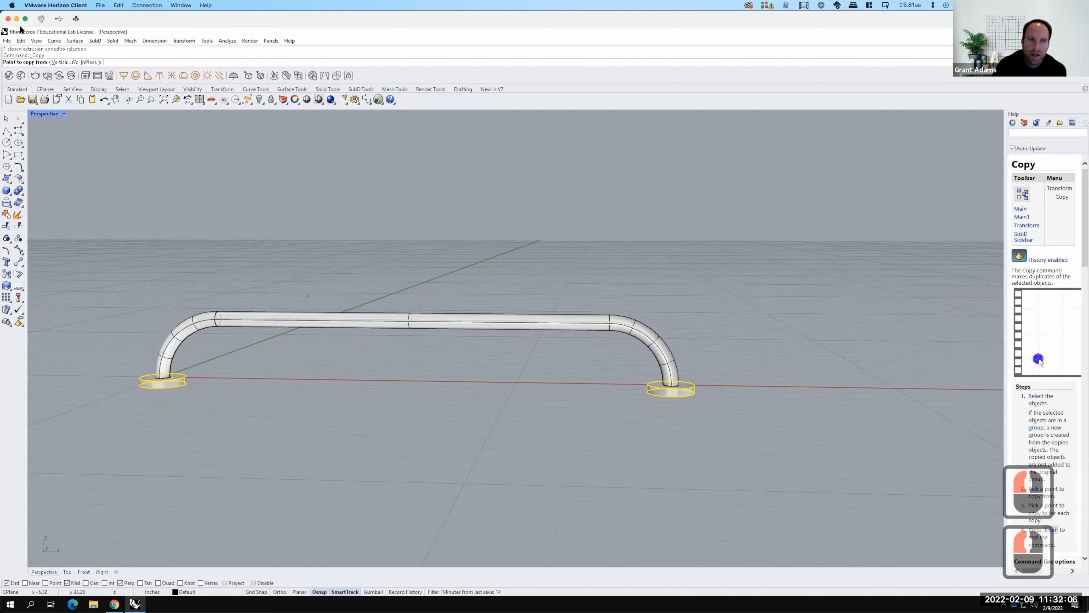
pyautogui.click(63, 62)
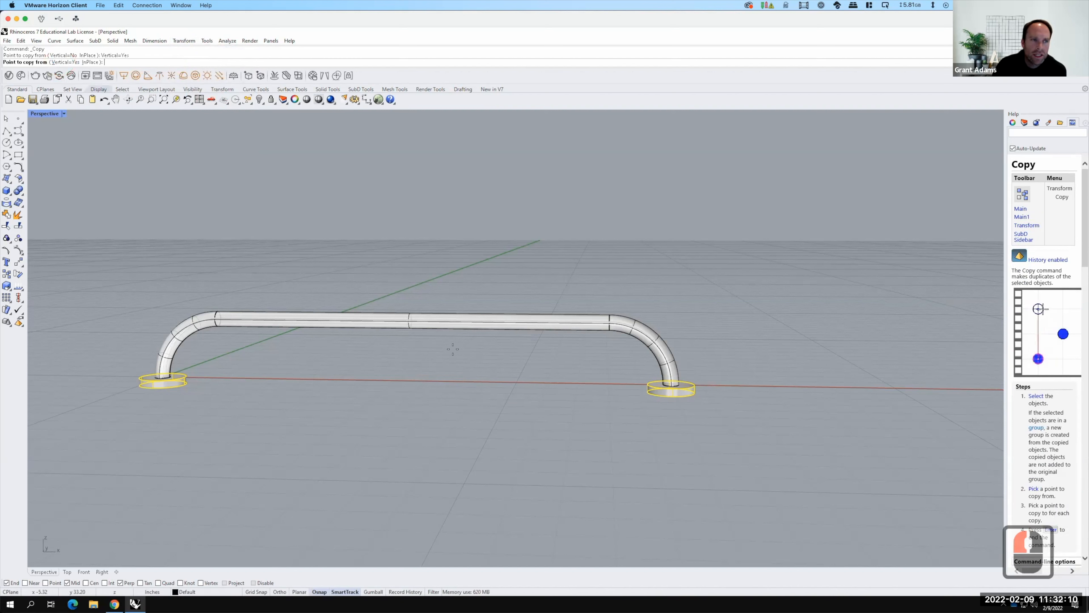
pyautogui.click(646, 383)
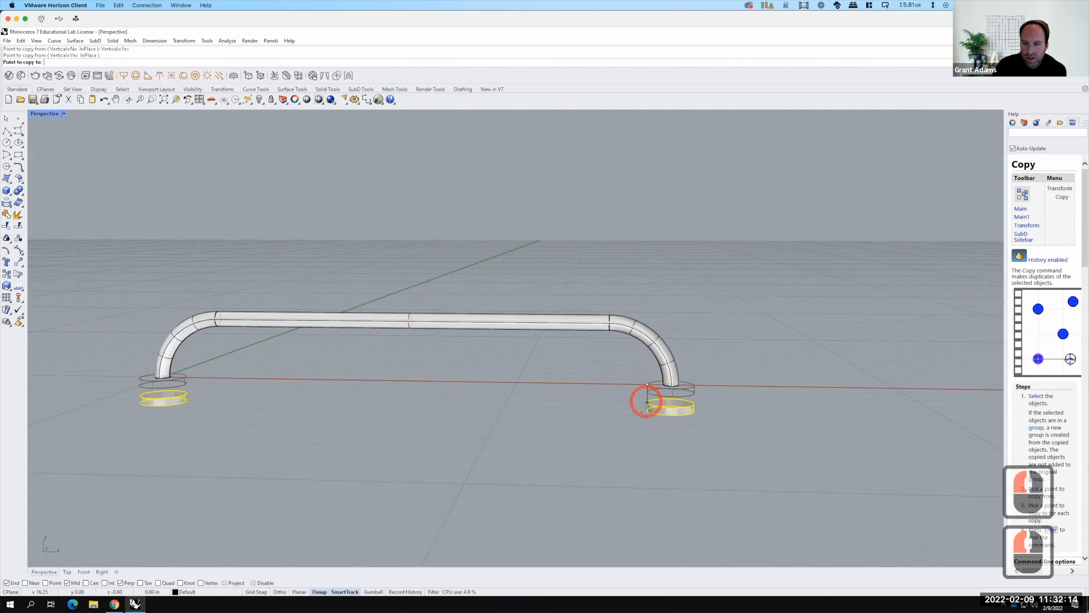
pyautogui.press('F15')
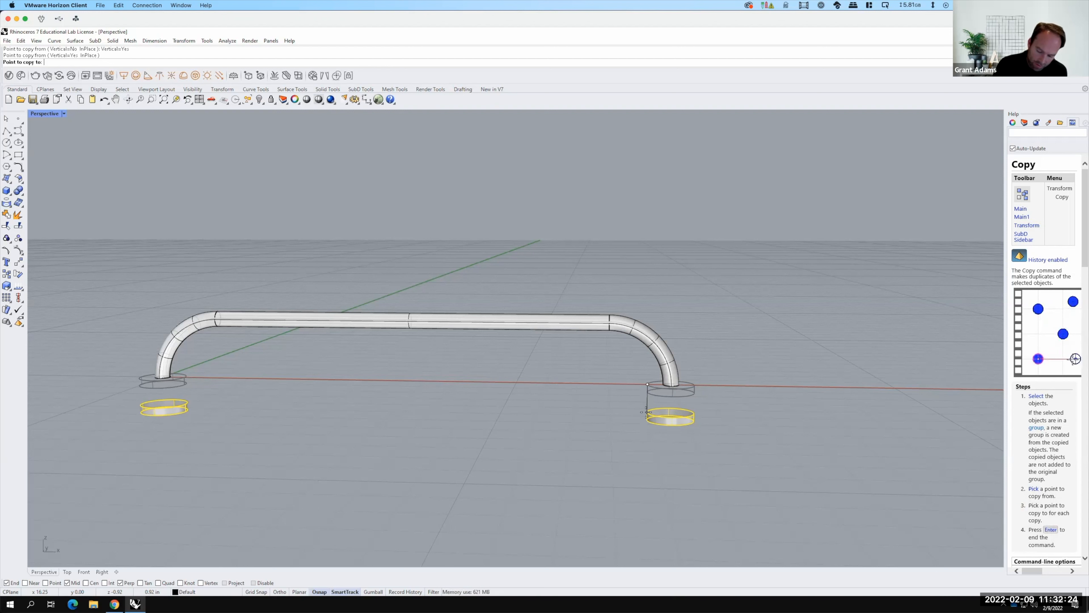
pyautogui.write('.75')
pyautogui.press('shift')
pyautogui.write('"')
pyautogui.press('Return')
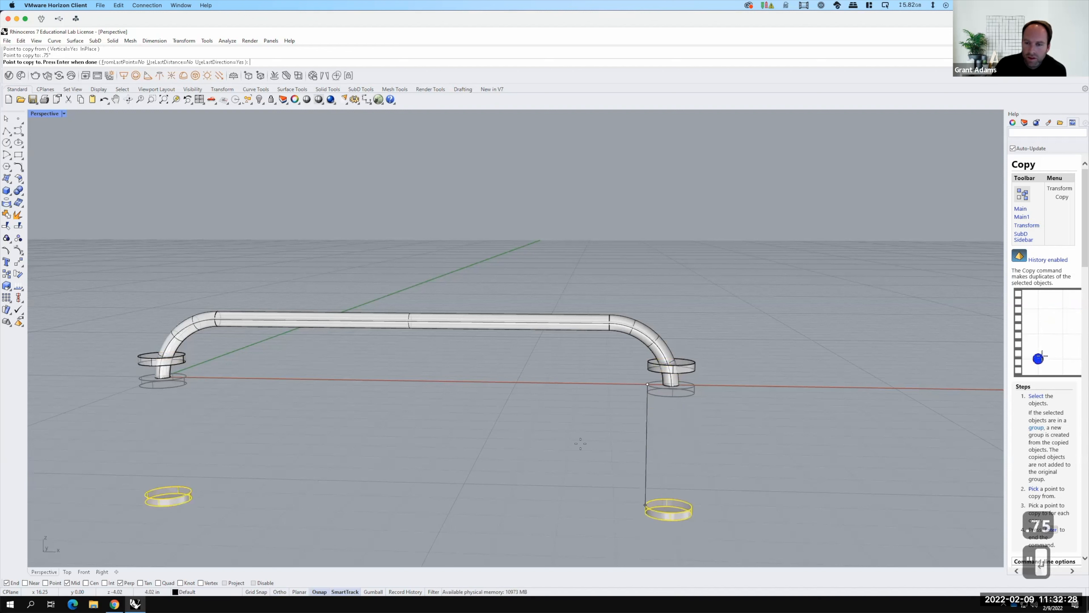
# Place a second pair of disc copies at -0.75", below the originals, and finish the copying.
pyautogui.write('-')
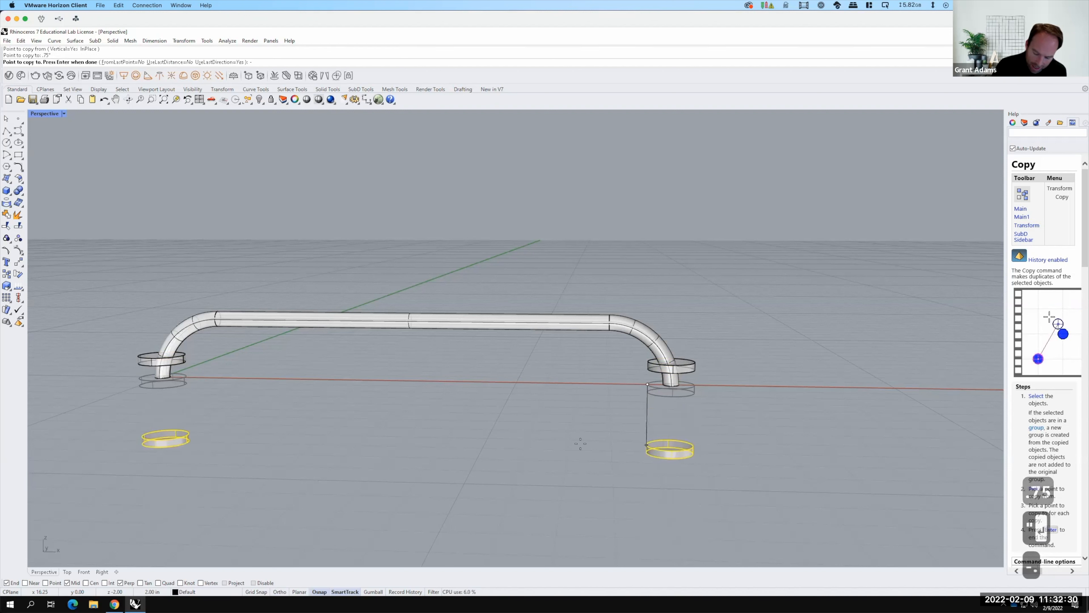
pyautogui.write('.75"')
pyautogui.press('Return')
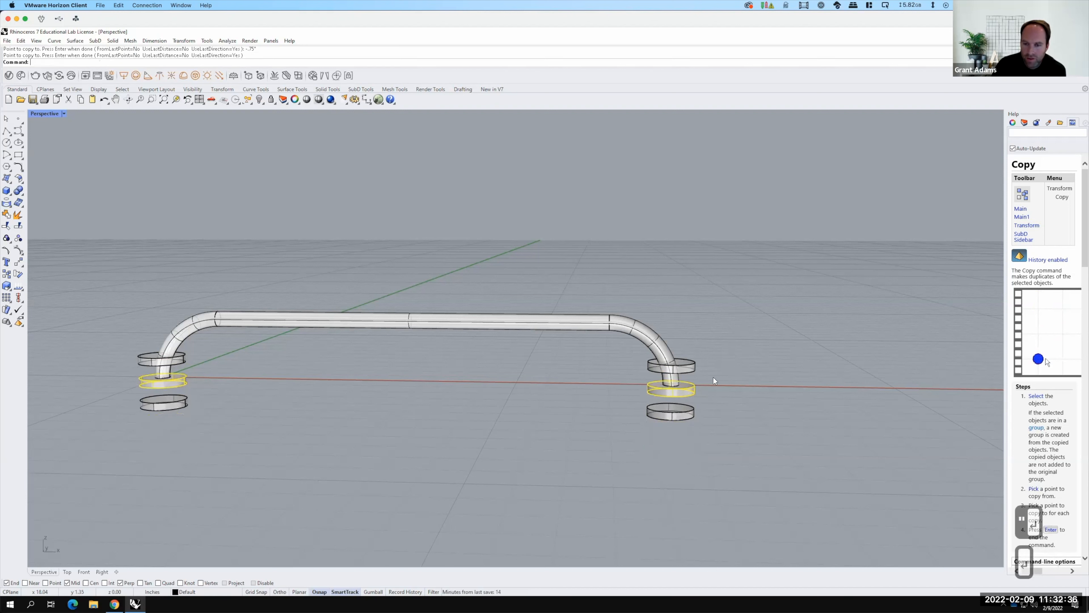
pyautogui.press('Return')
# Delete the upper disc copy at each end of the tube.
pyautogui.click(695, 366)
pyautogui.click(694, 366)
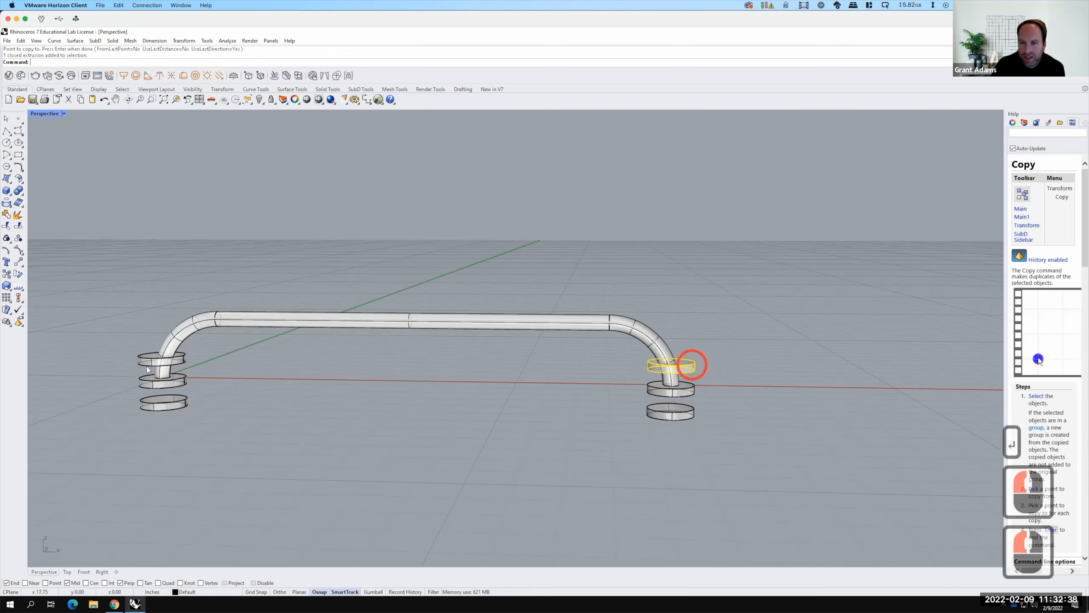
pyautogui.keyDown('shift'); pyautogui.click(151, 361); pyautogui.keyUp('shift')
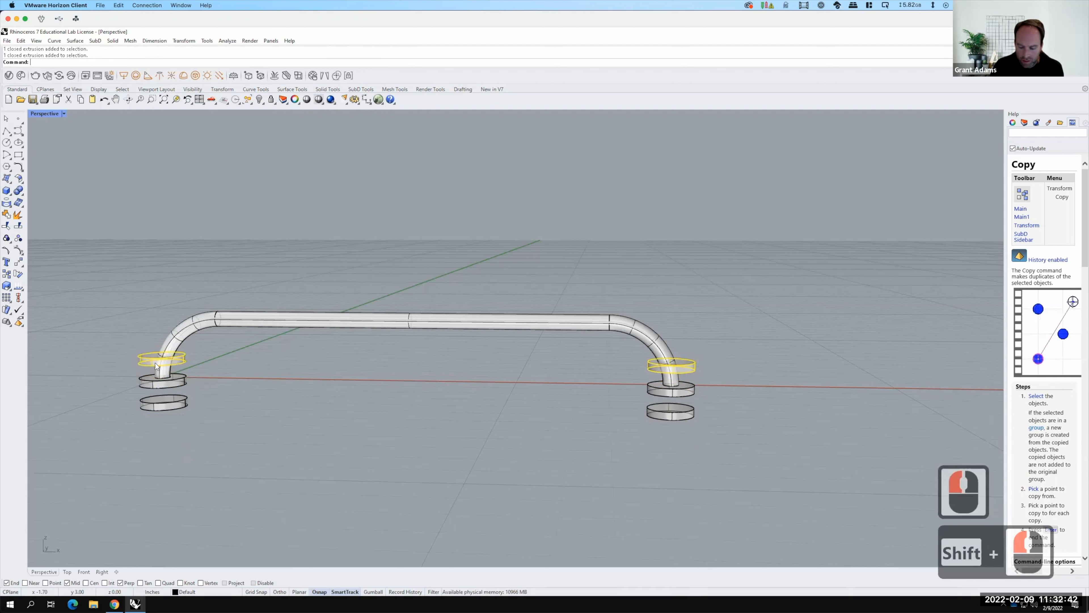
pyautogui.press('BackSpace')
# Rotate the whole bent tube with its curves and discs 45 degrees about the tube's end at the origin, with Ortho on.
pyautogui.moveTo(233, 419); pyautogui.dragTo(212, 364, button='right')
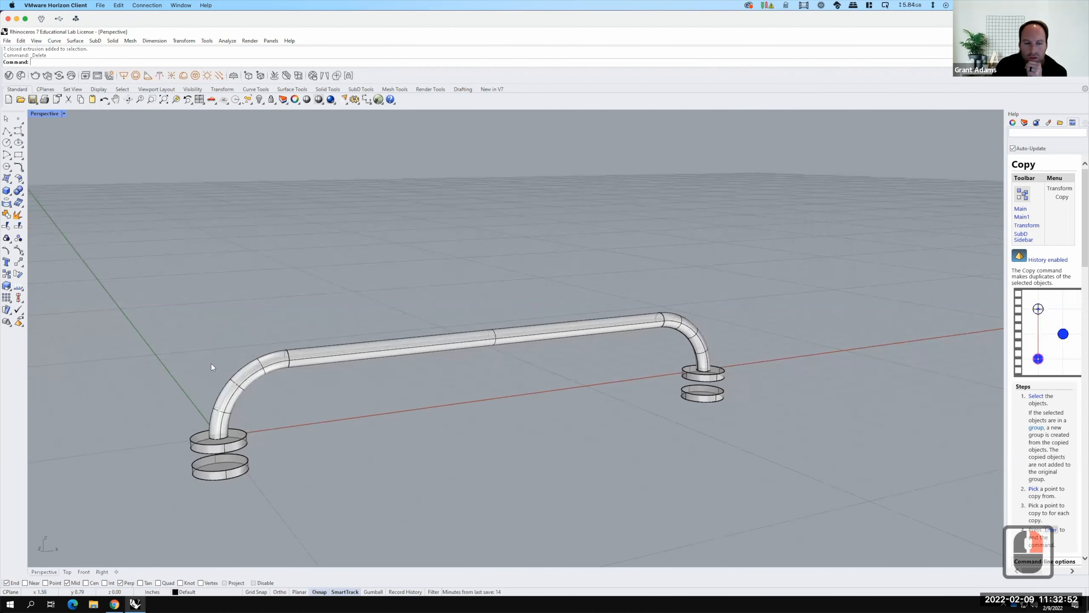
pyautogui.scroll(-3, 211, 364)
pyautogui.moveTo(497, 371); pyautogui.dragTo(494, 382, button='right')
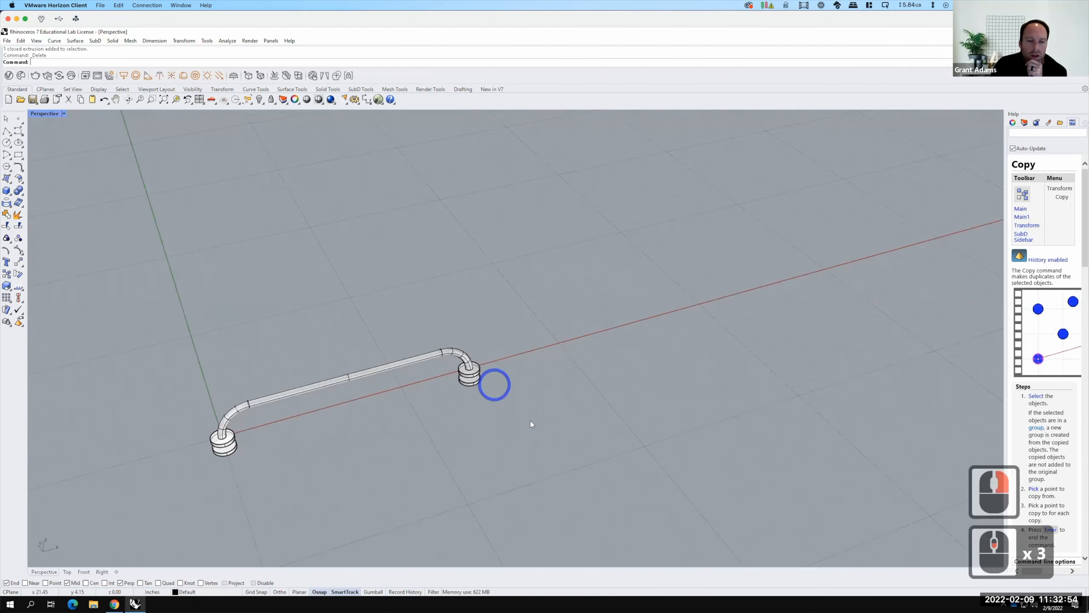
pyautogui.moveTo(494, 443); pyautogui.dragTo(517, 440, button='right')
pyautogui.moveTo(165, 297); pyautogui.dragTo(464, 385)
pyautogui.moveTo(533, 412); pyautogui.dragTo(533, 412)
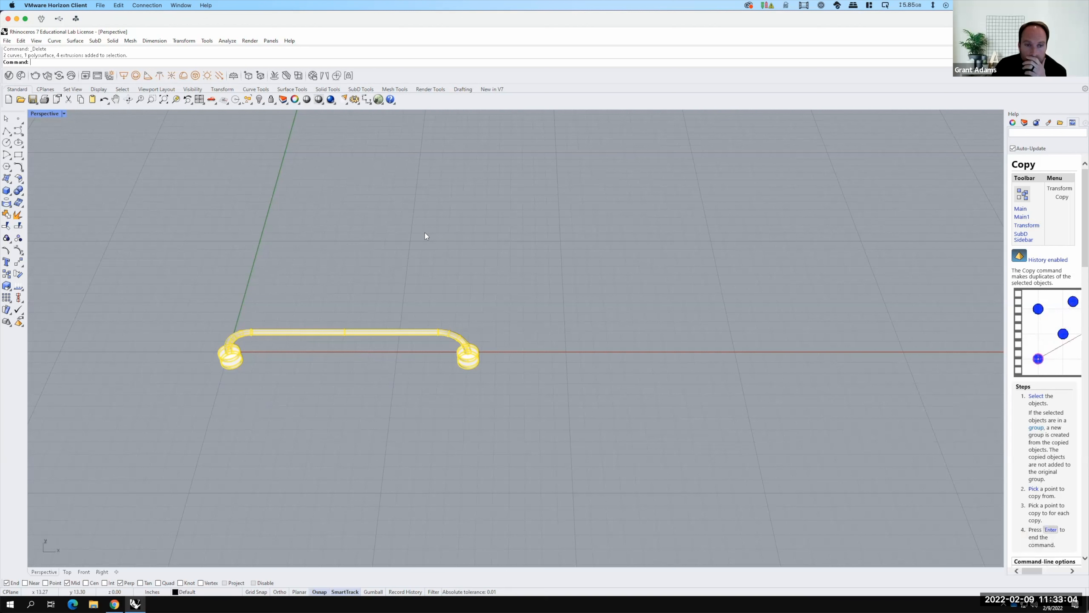
pyautogui.click(191, 43)
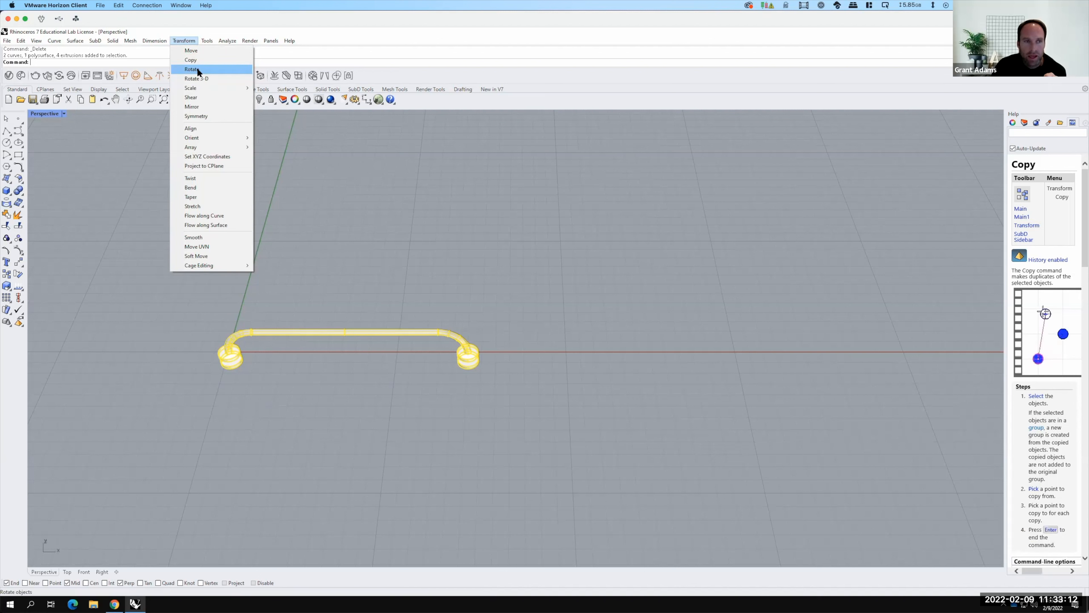
pyautogui.press('F15')
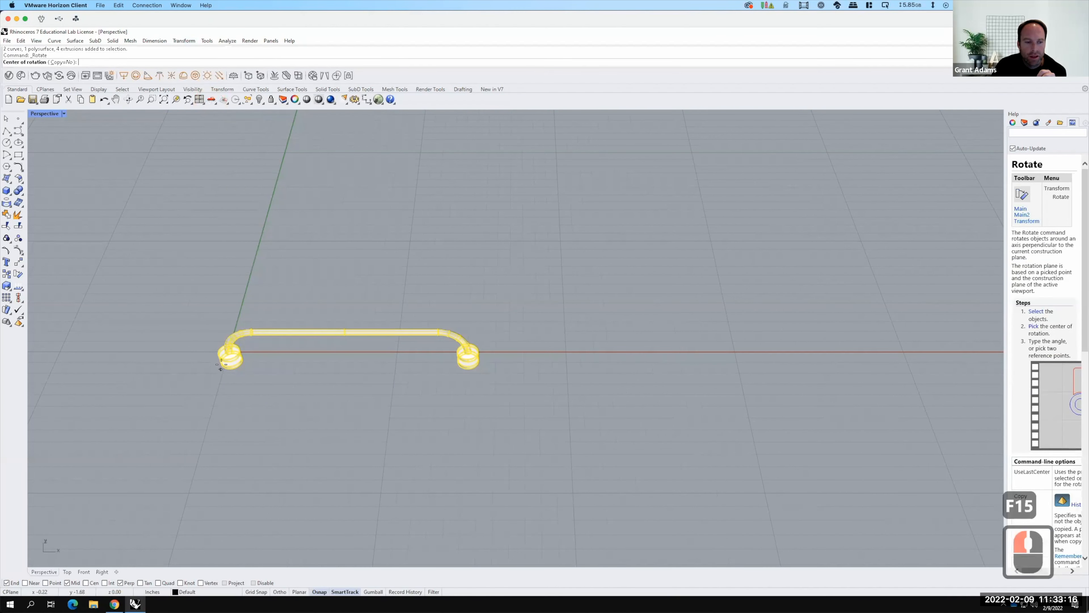
pyautogui.scroll(3, 223, 364)
pyautogui.scroll(5, 223, 364)
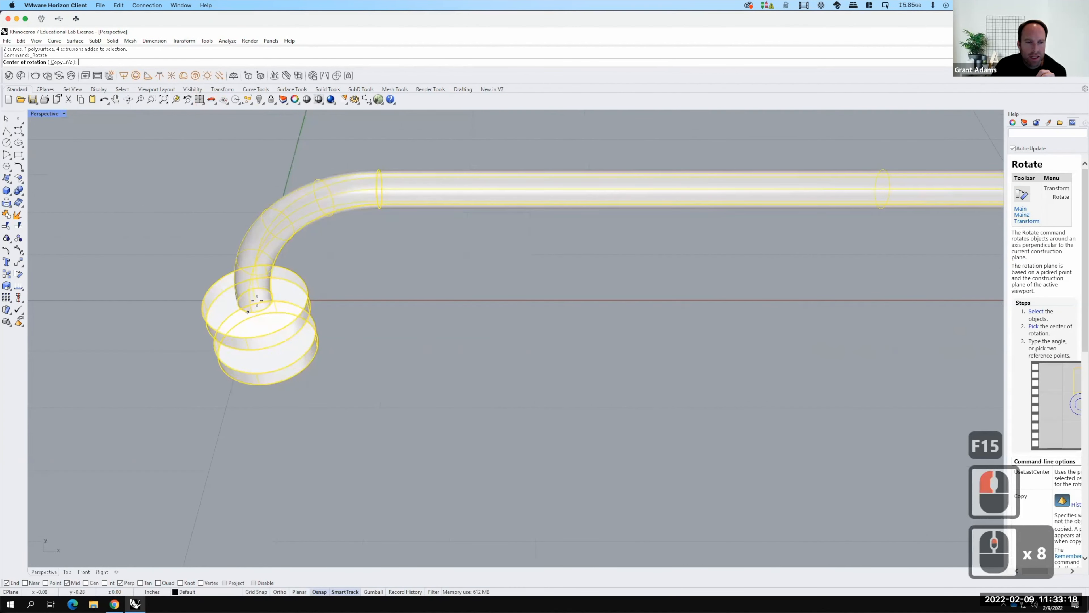
pyautogui.click(257, 300)
pyautogui.scroll(-6, 266, 274)
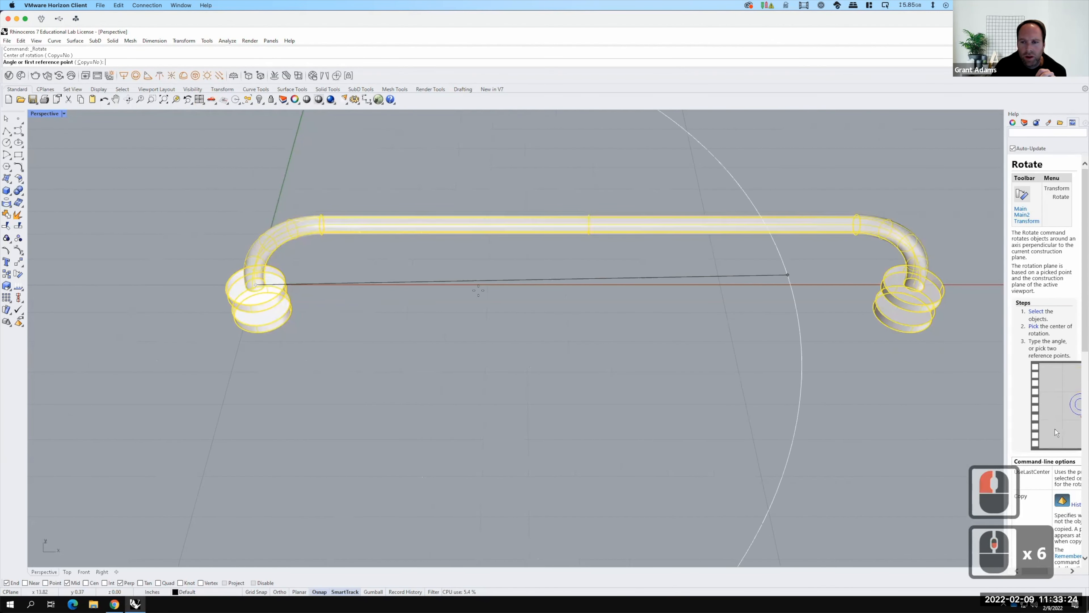
pyautogui.scroll(-5, 488, 339)
pyautogui.click(280, 591)
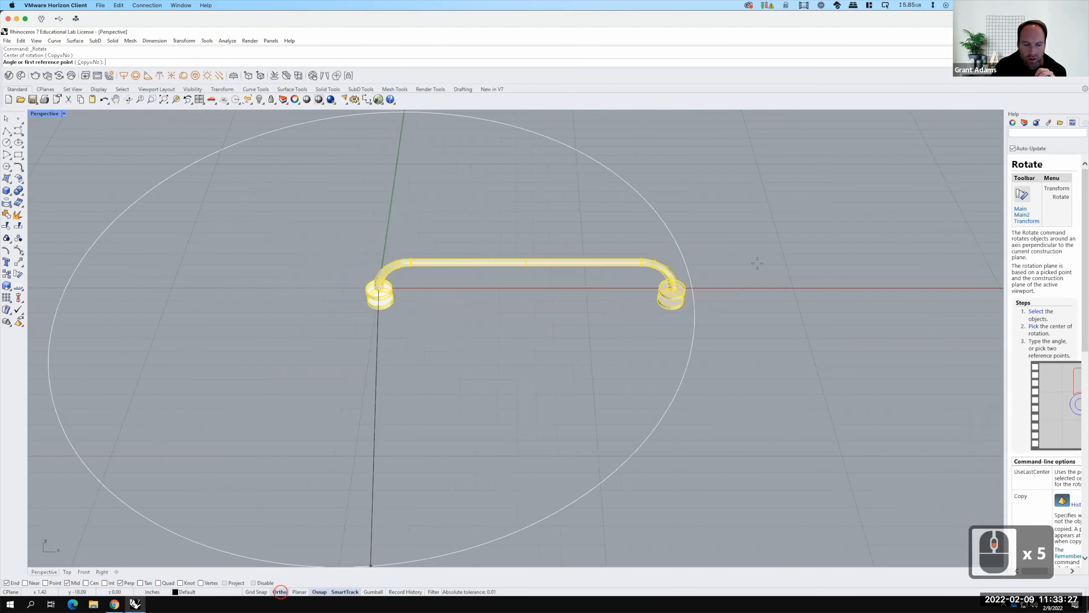
pyautogui.click(778, 268)
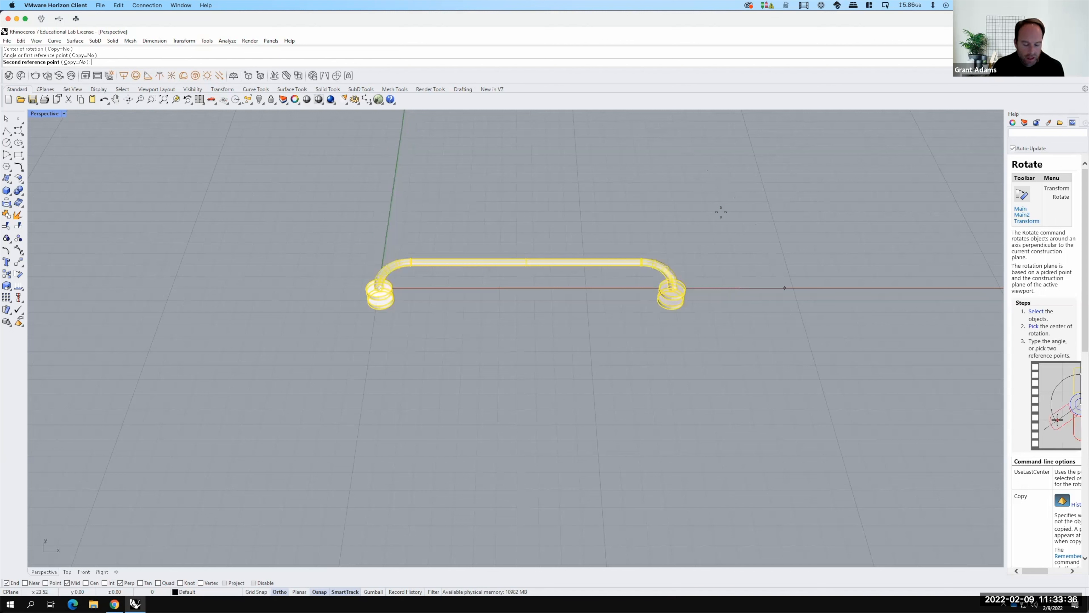
pyautogui.write('45')
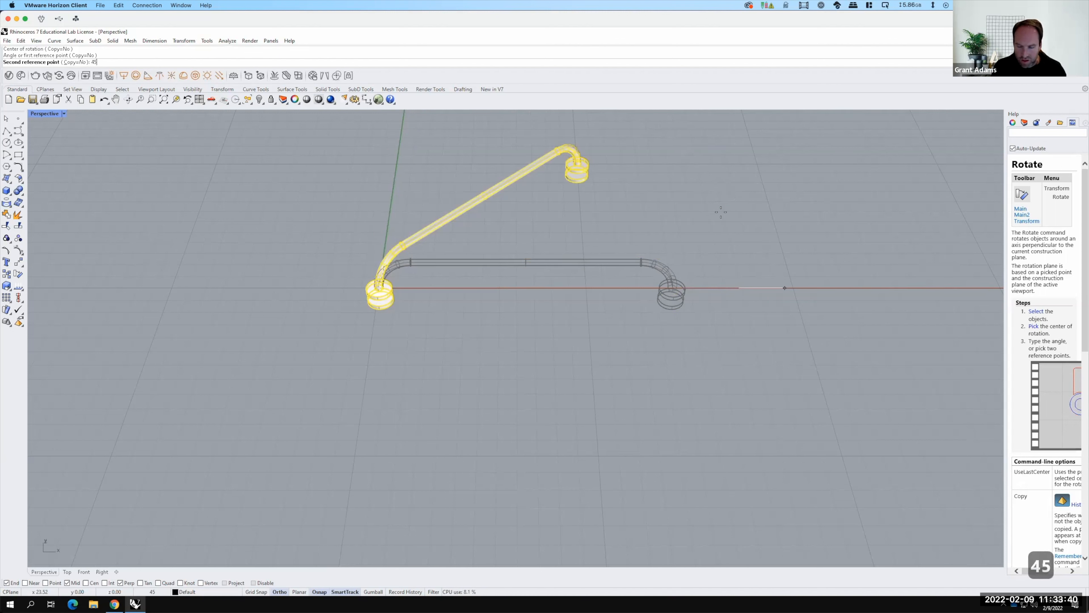
pyautogui.press('Return')
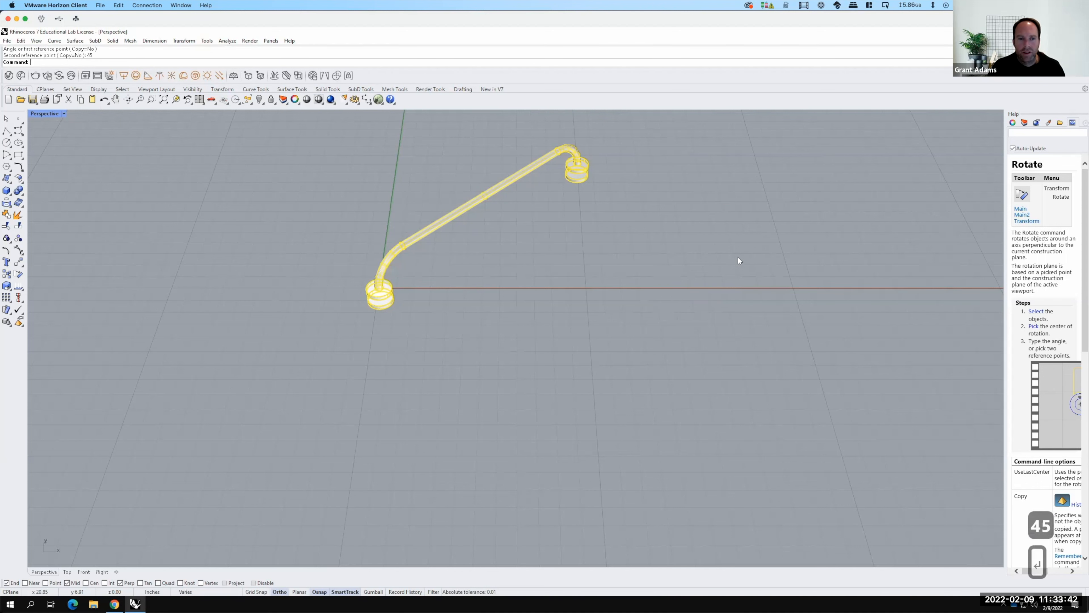
# Copy the rotated tube assembly along the X axis into the empty area on the negative side of the origin.
pyautogui.moveTo(693, 288); pyautogui.dragTo(443, 326, button='right')
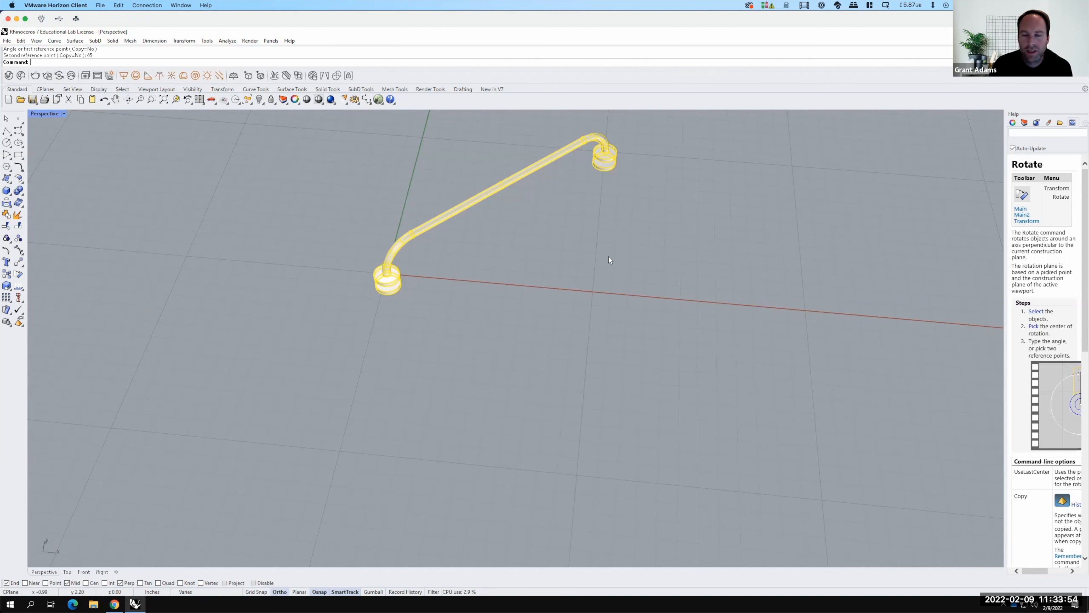
pyautogui.moveTo(599, 224); pyautogui.dragTo(421, 330, button='right')
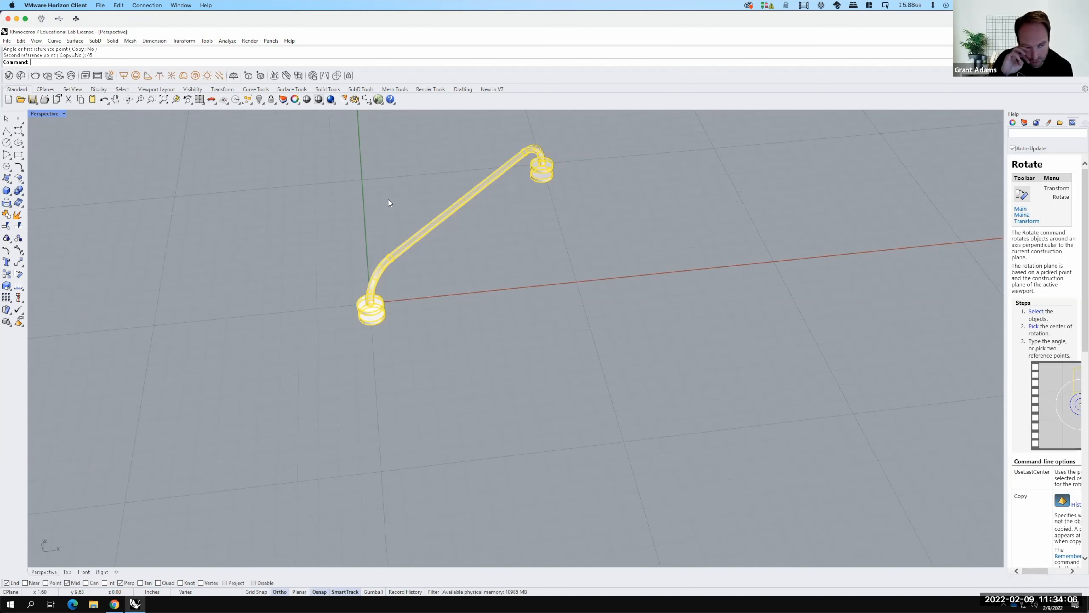
pyautogui.click(184, 40)
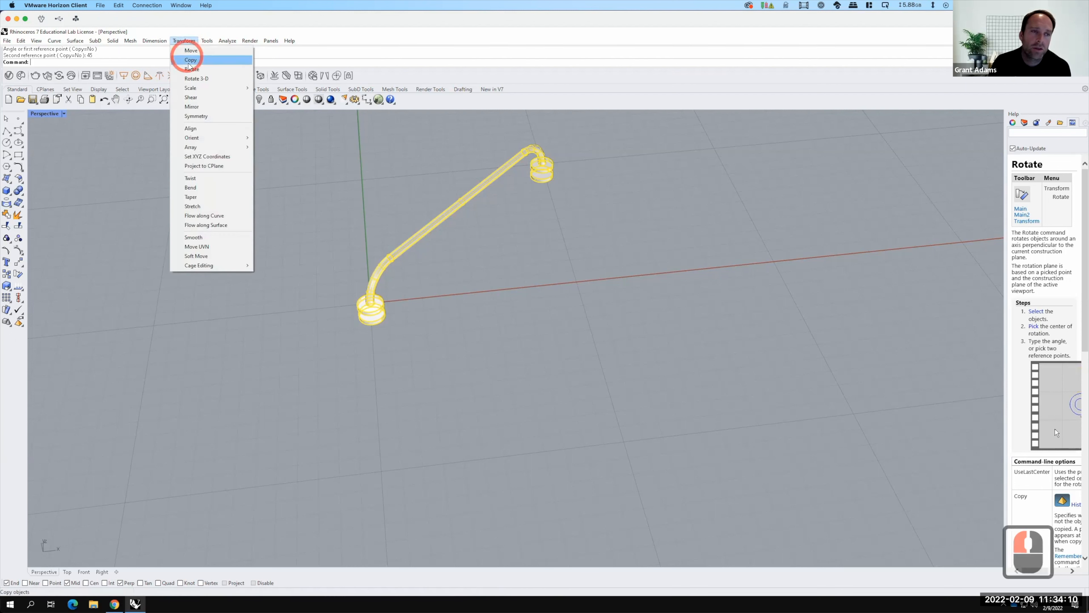
pyautogui.click(188, 60)
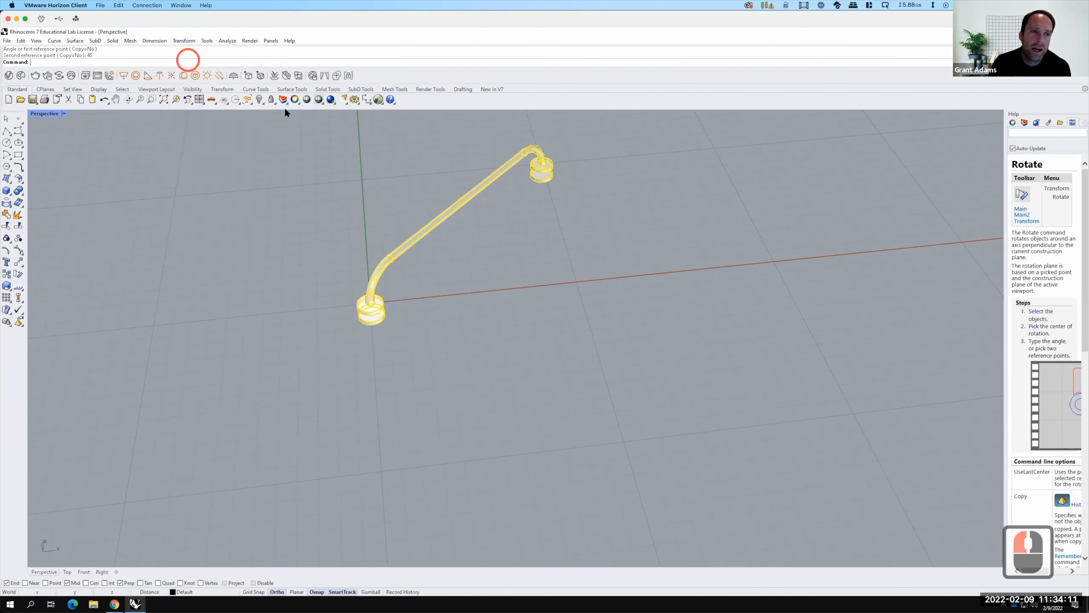
pyautogui.press('F15')
pyautogui.click(592, 374)
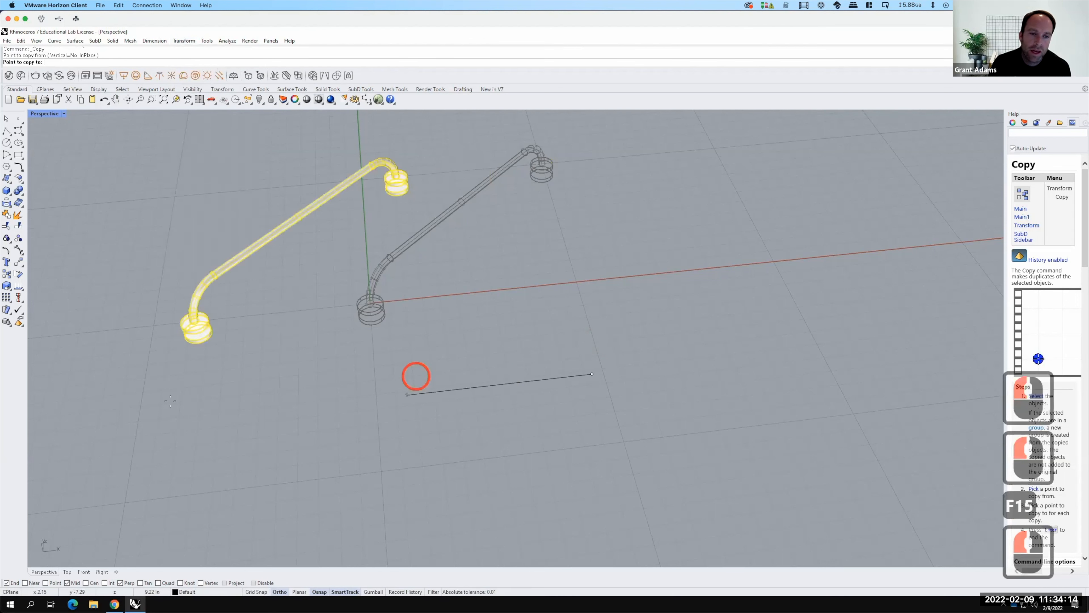
pyautogui.click(315, 405)
pyautogui.scroll(-4, 489, 405)
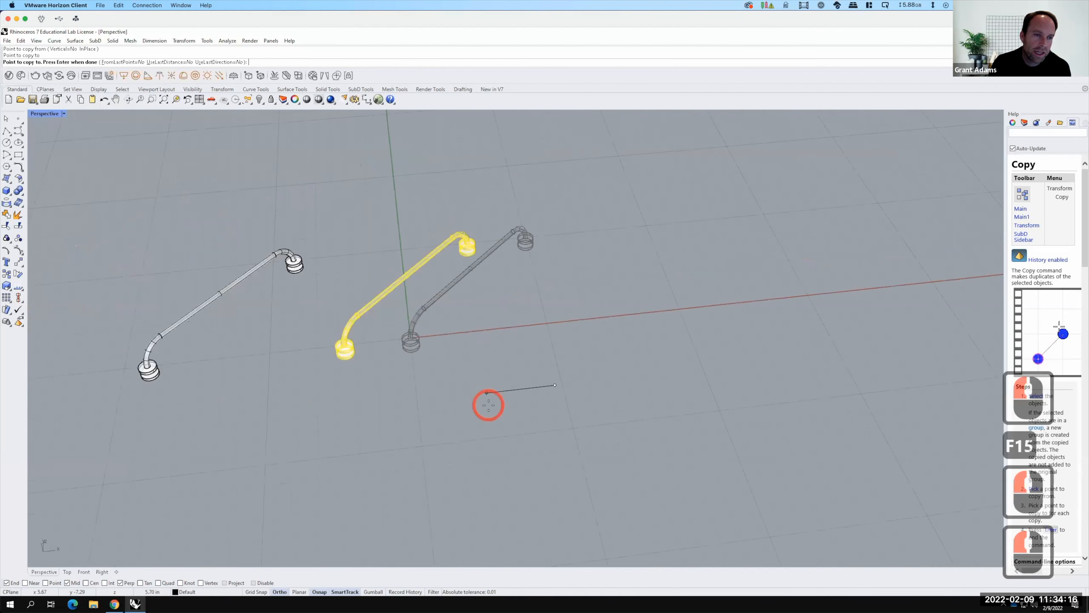
pyautogui.press('Escape')
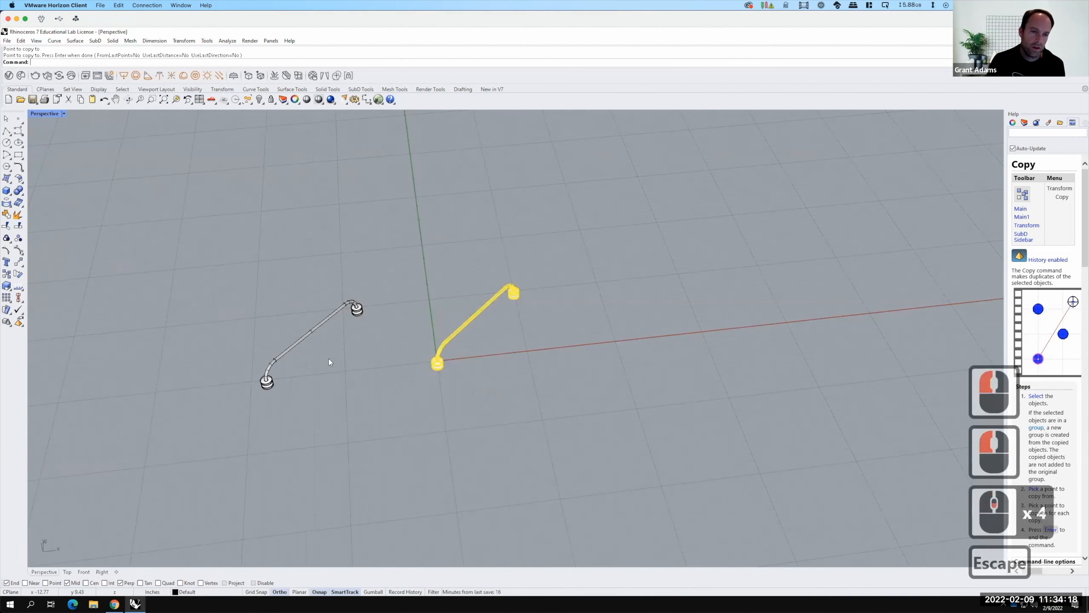
# Rotate the copied tube assembly 90 degrees about the midpoint of its straight section.
pyautogui.click(221, 267)
pyautogui.moveTo(222, 266); pyautogui.dragTo(415, 459)
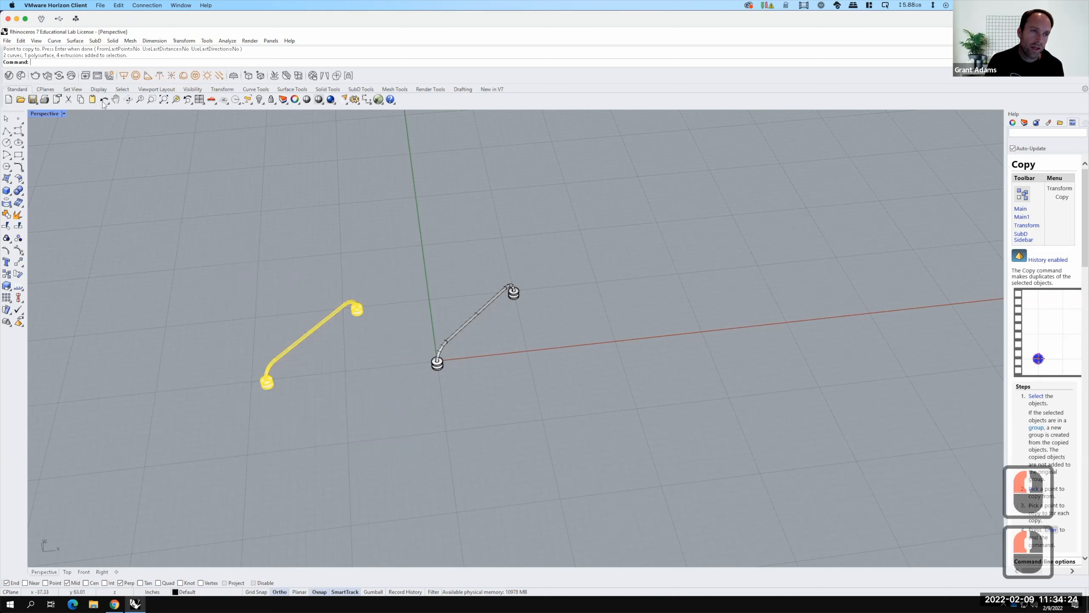
pyautogui.click(184, 41)
pyautogui.click(195, 69)
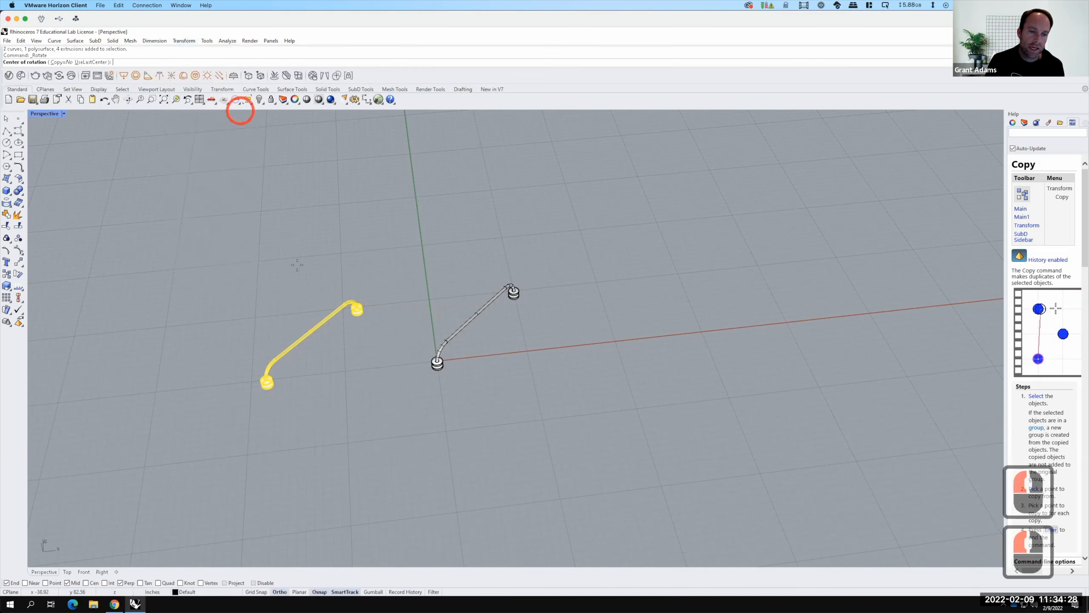
pyautogui.scroll(4, 310, 337)
pyautogui.scroll(2, 311, 342)
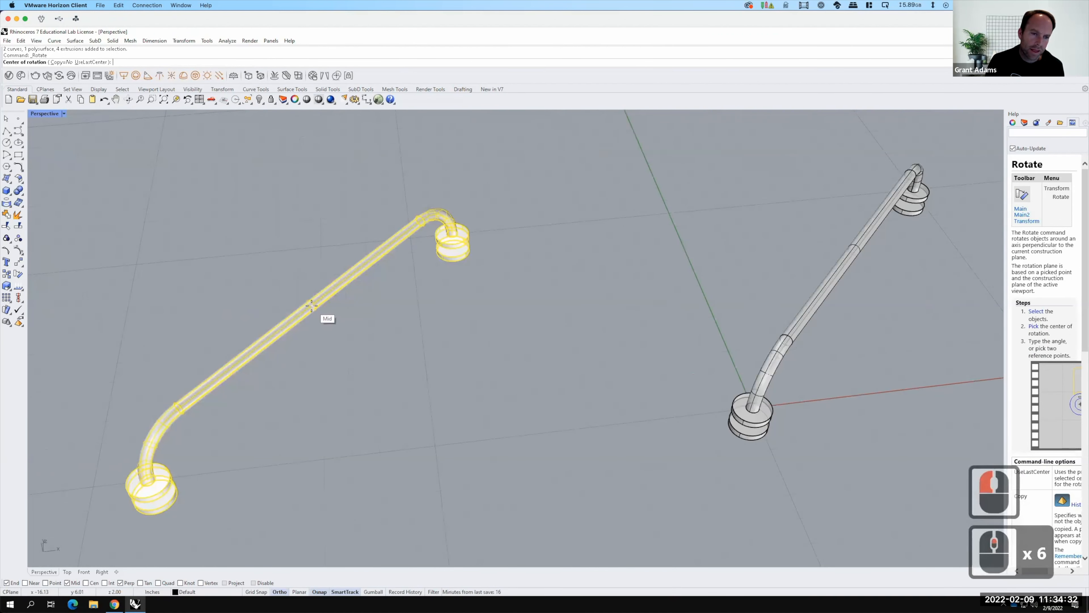
pyautogui.click(312, 306)
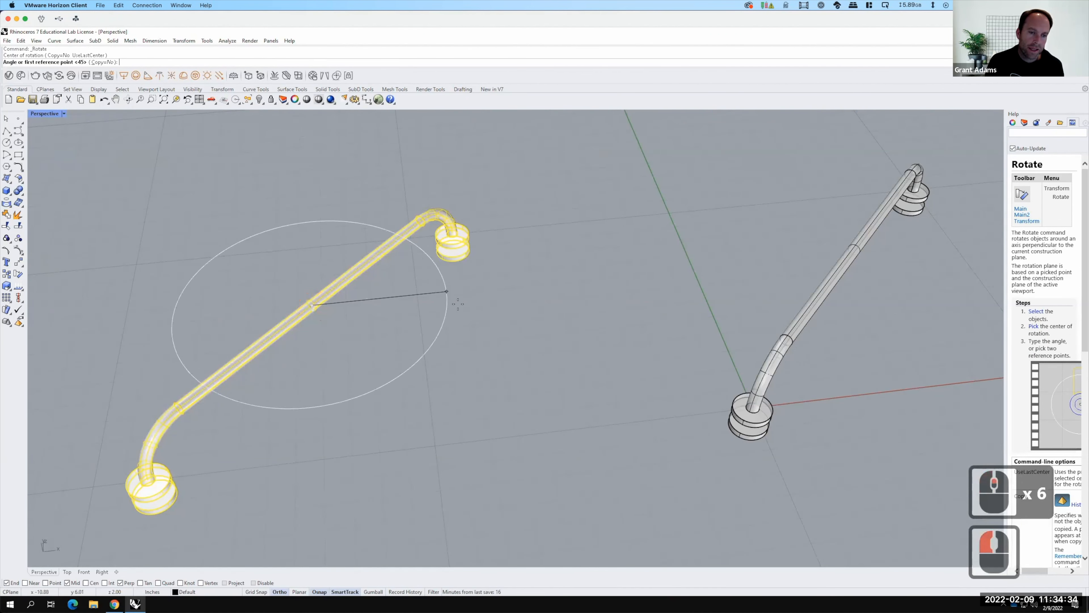
pyautogui.click(431, 266)
pyautogui.click(237, 166)
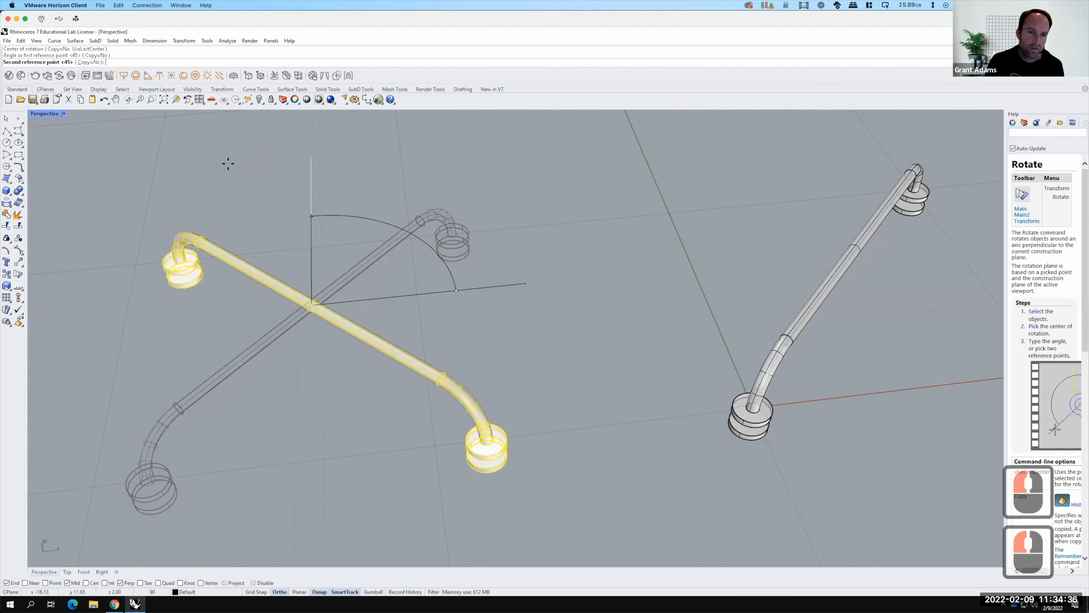
pyautogui.click(232, 164)
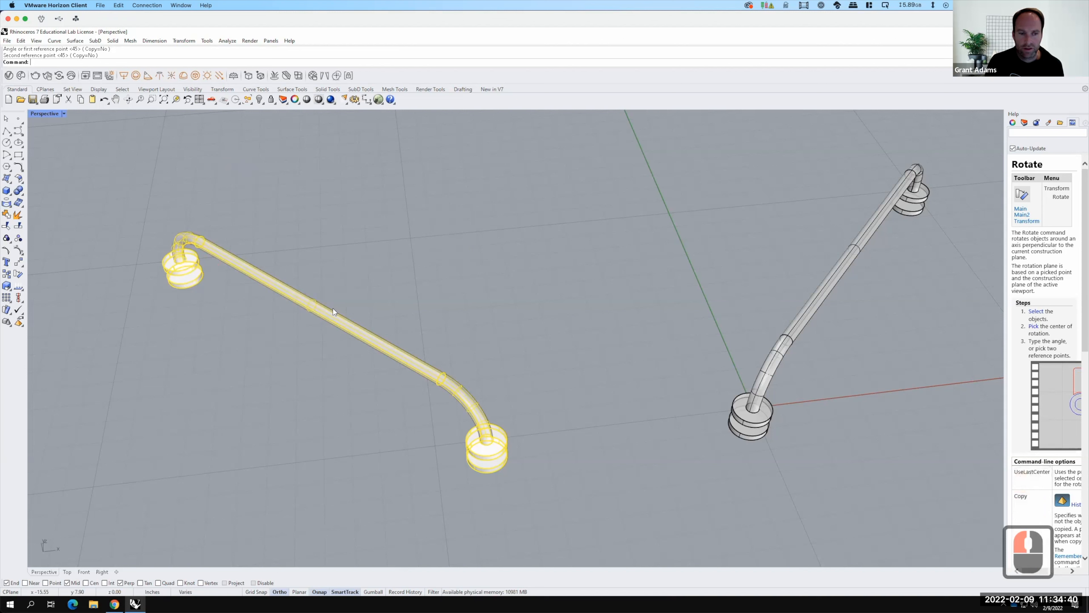
# Move the rotated tube assembly by its straight section's midpoint onto the midpoint of the original tube's straight section, forming an X.
pyautogui.write('move')
pyautogui.press('Return')
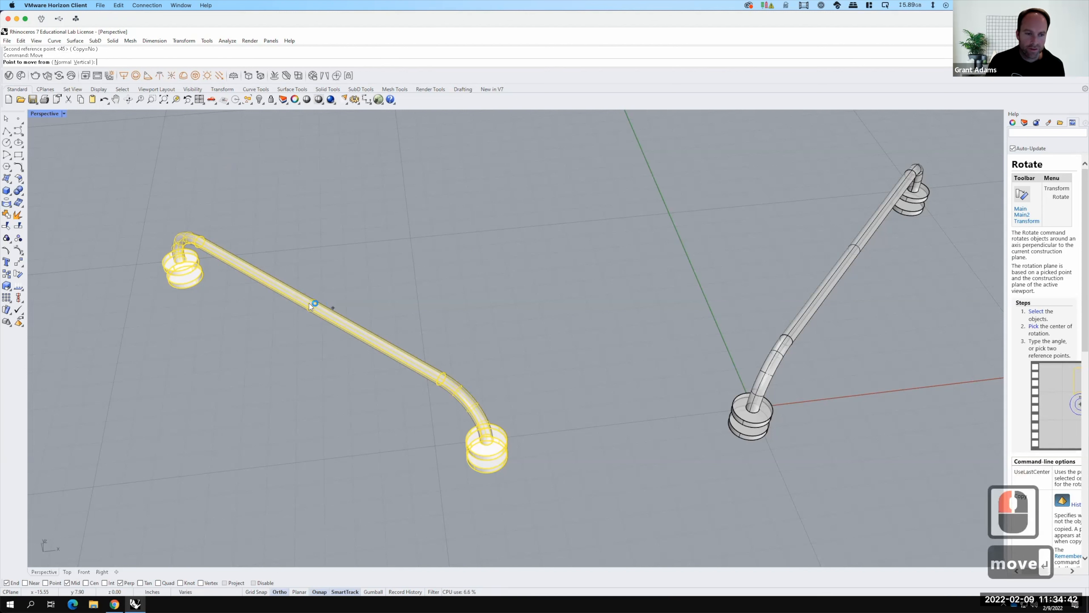
pyautogui.click(312, 306)
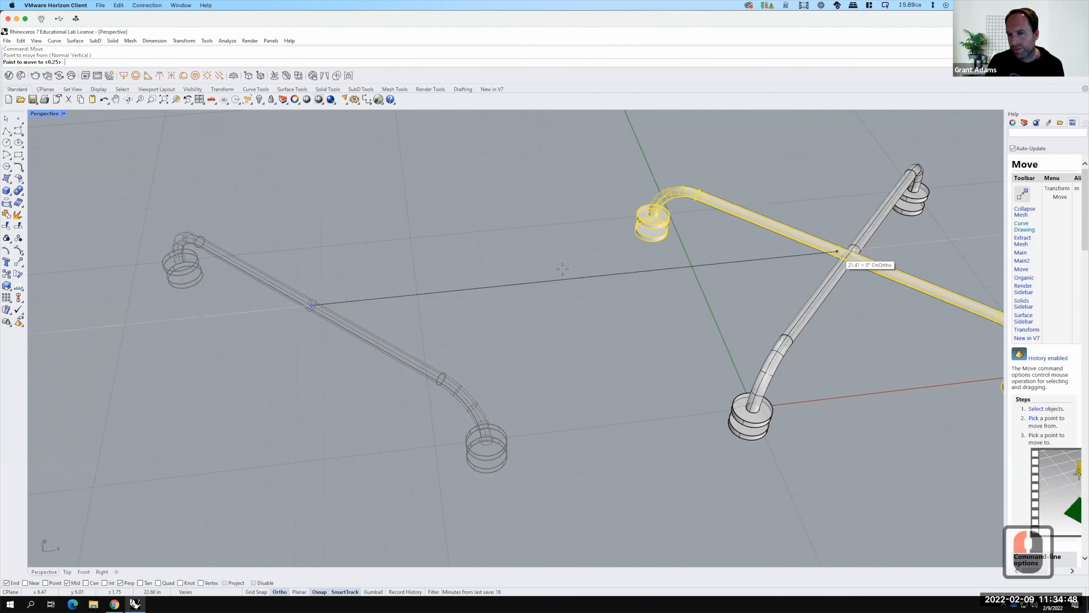
pyautogui.scroll(-5, 270, 377)
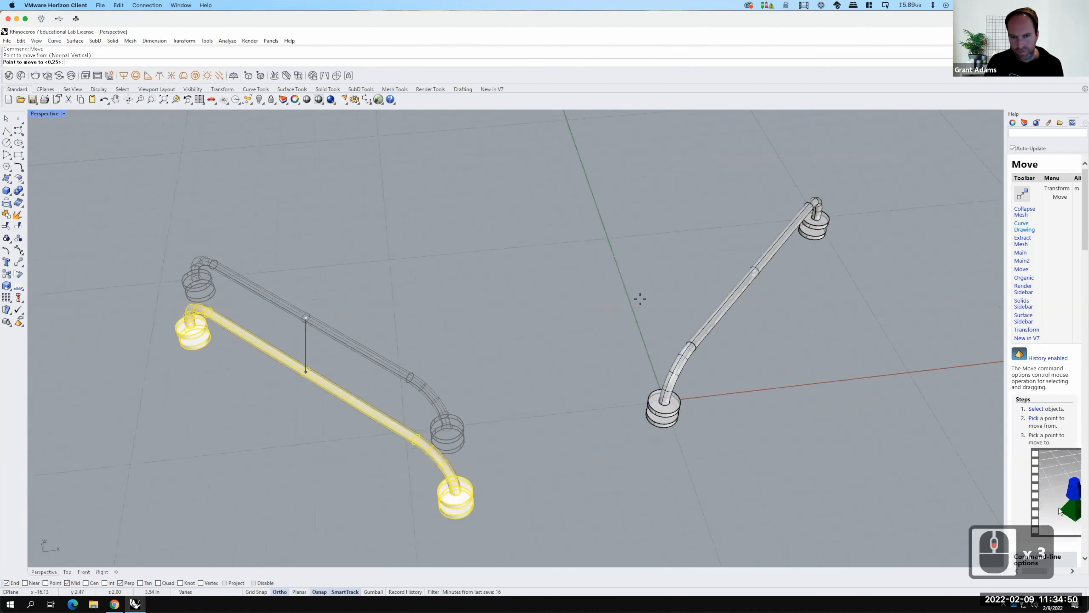
pyautogui.scroll(6, 595, 300)
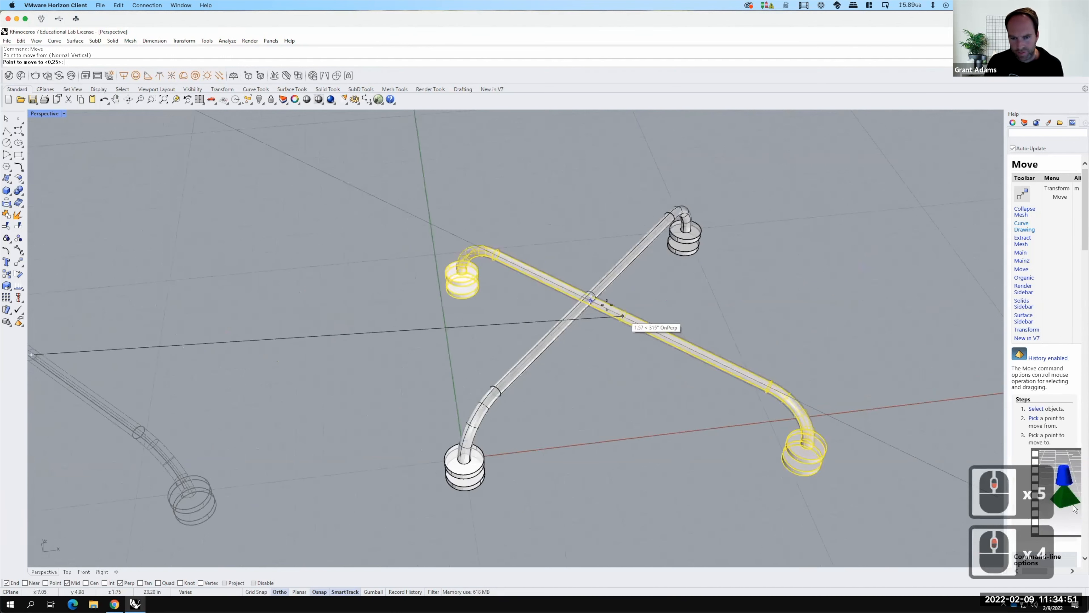
pyautogui.click(584, 293)
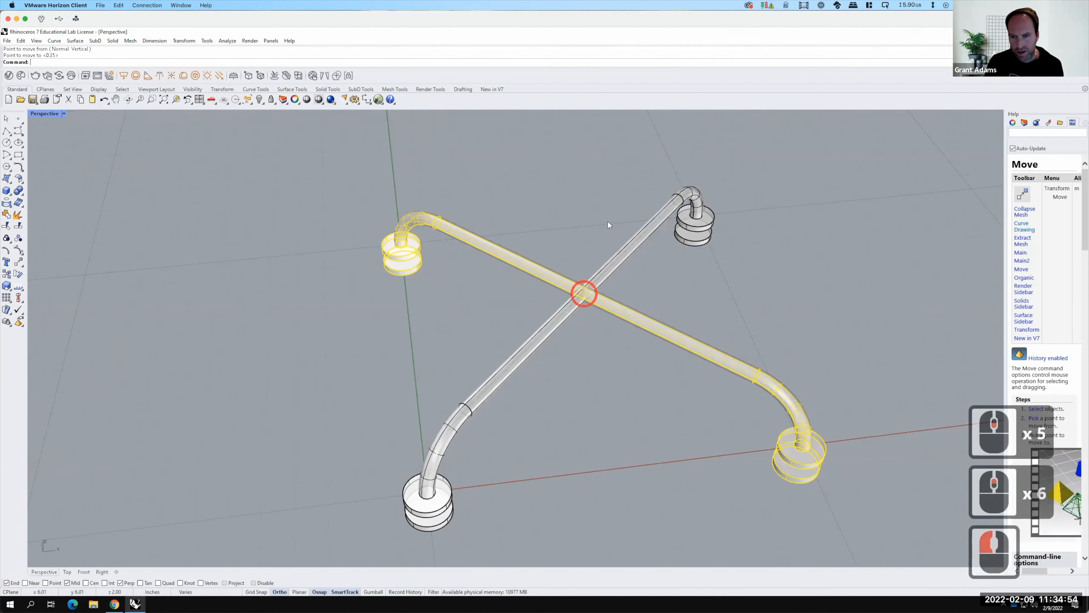
# Copy the selected tube assembly along the X axis into the empty area on the negative side of the origin.
pyautogui.scroll(-7, 699, 362)
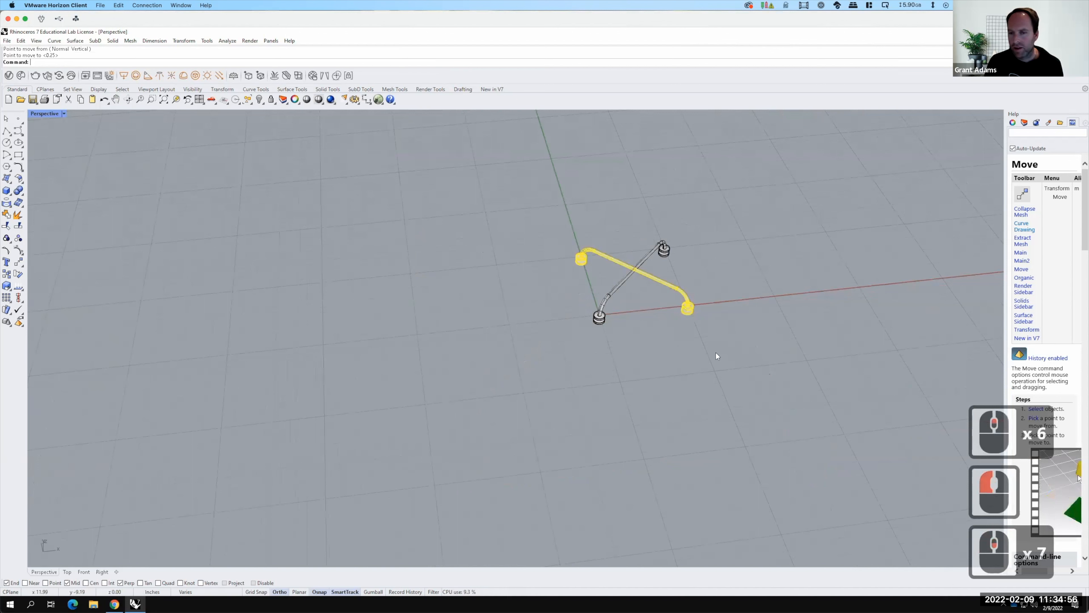
pyautogui.write('copy')
pyautogui.press('Return')
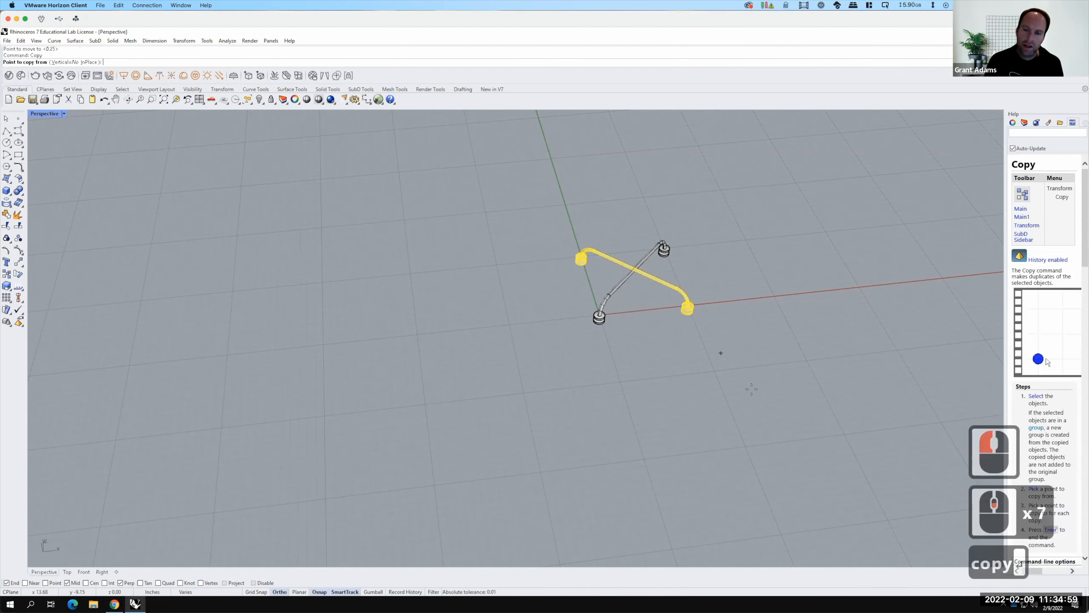
pyautogui.click(751, 390)
pyautogui.click(404, 419)
pyautogui.press('Escape')
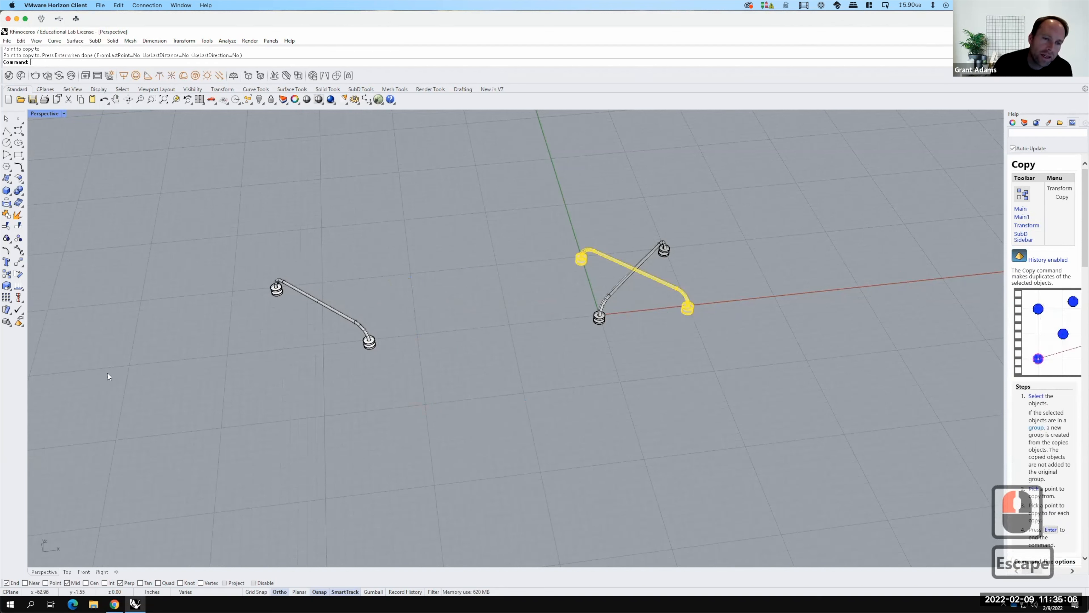
# Make an in-place copy of the separate tube assembly on the negative X side using the Copy command's InPlace option.
pyautogui.moveTo(212, 237); pyautogui.dragTo(397, 381)
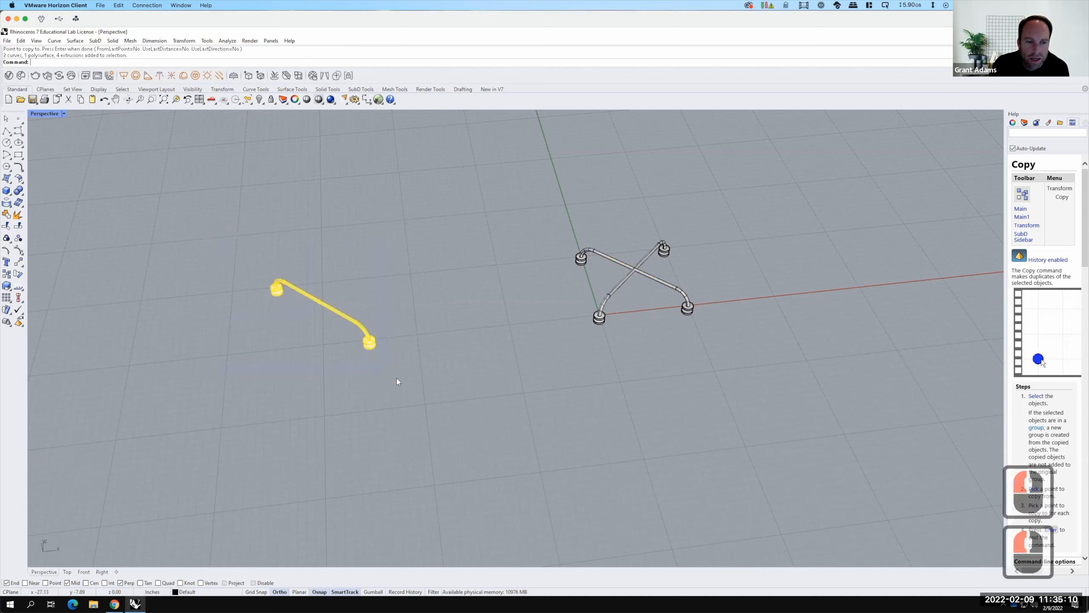
pyautogui.press('F15')
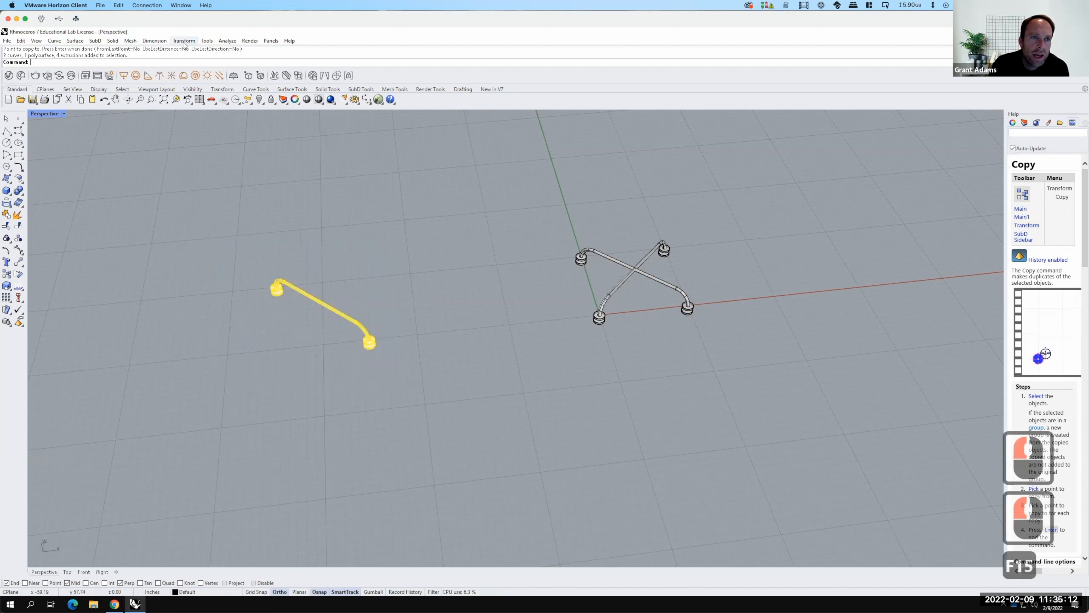
pyautogui.click(181, 40)
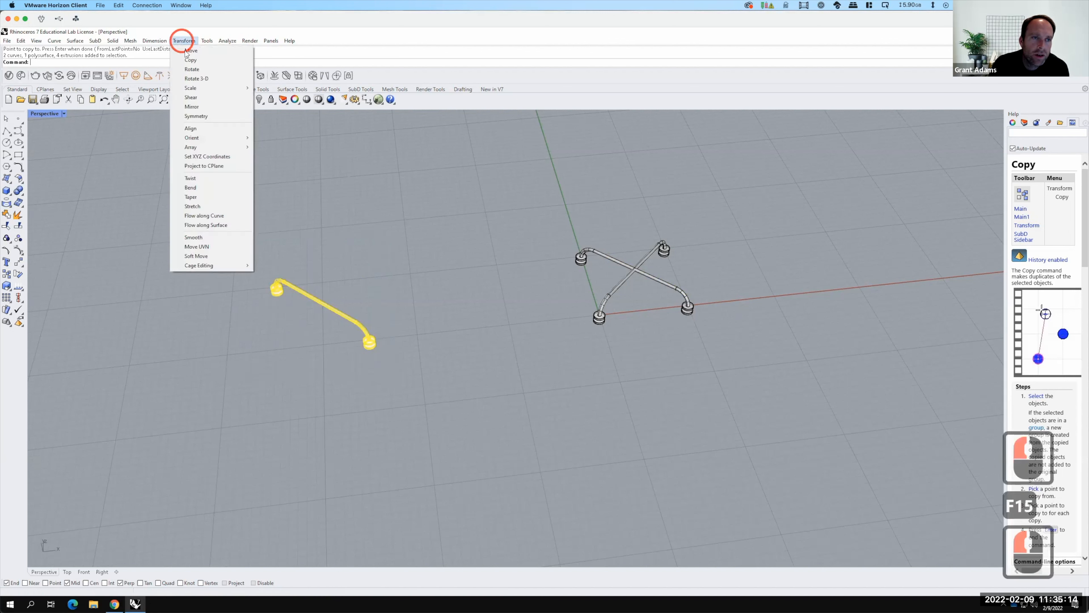
pyautogui.click(196, 60)
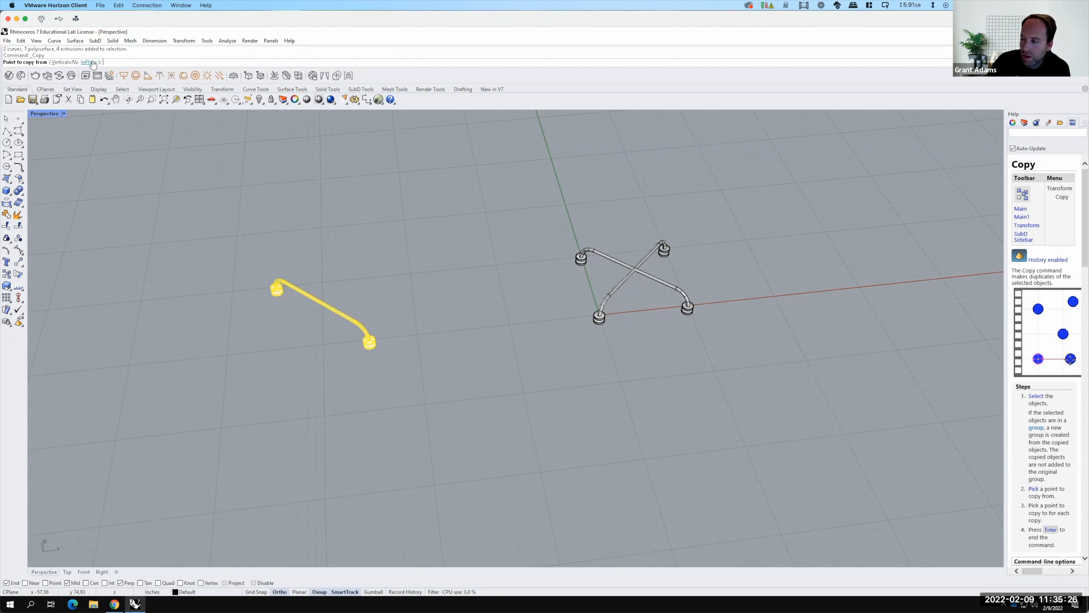
pyautogui.click(89, 63)
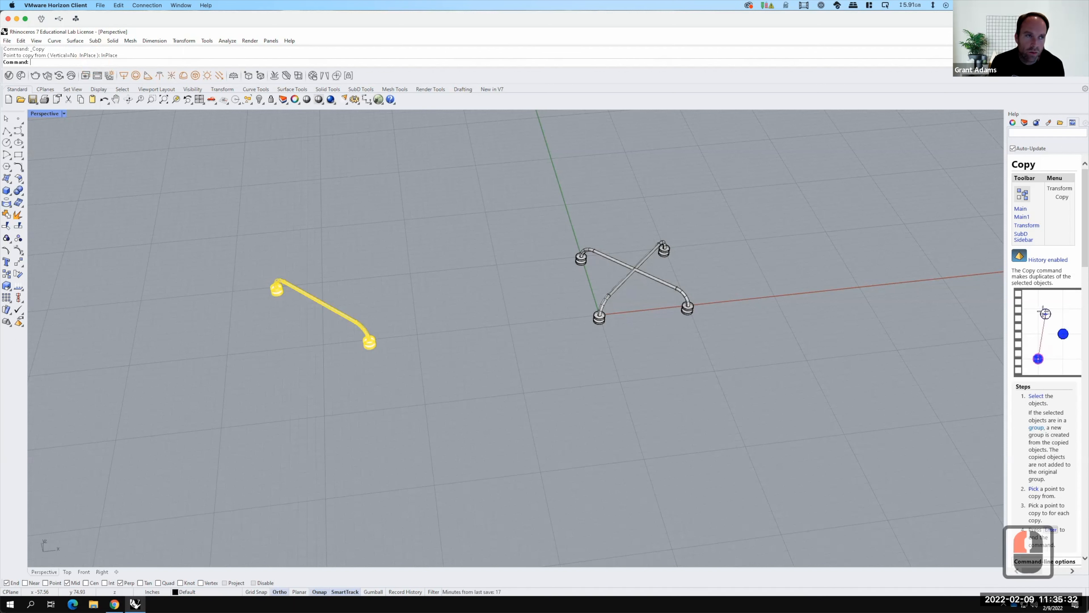
# Rotate one of the two coincident tube assemblies 90 degrees about the midpoint of its straight section, with Ortho on.
pyautogui.write('rotate')
pyautogui.press('Return')
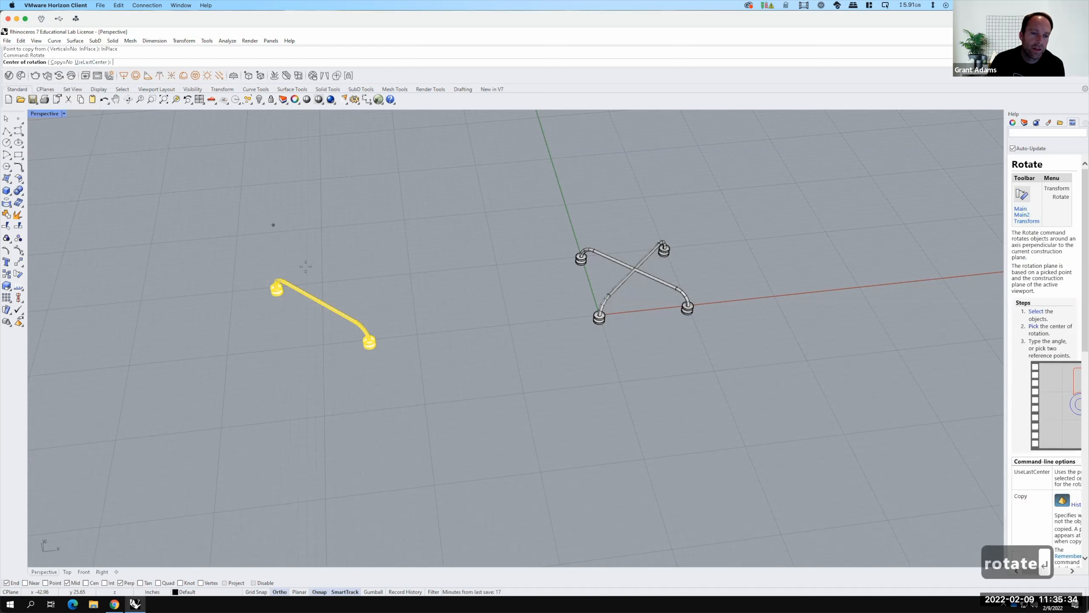
pyautogui.scroll(3, 324, 306)
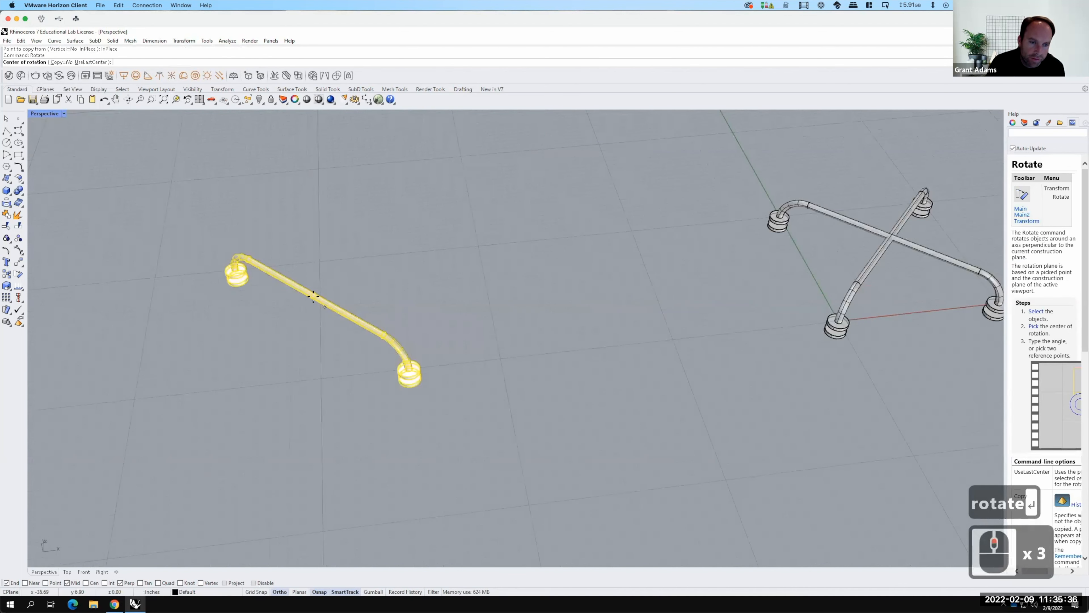
pyautogui.scroll(4, 325, 306)
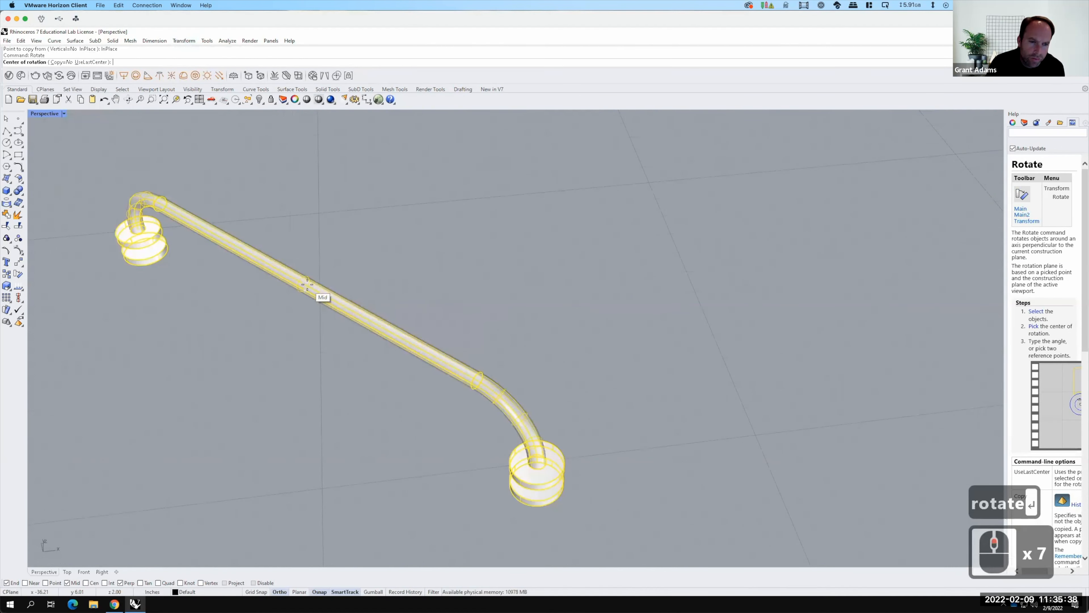
pyautogui.click(489, 245)
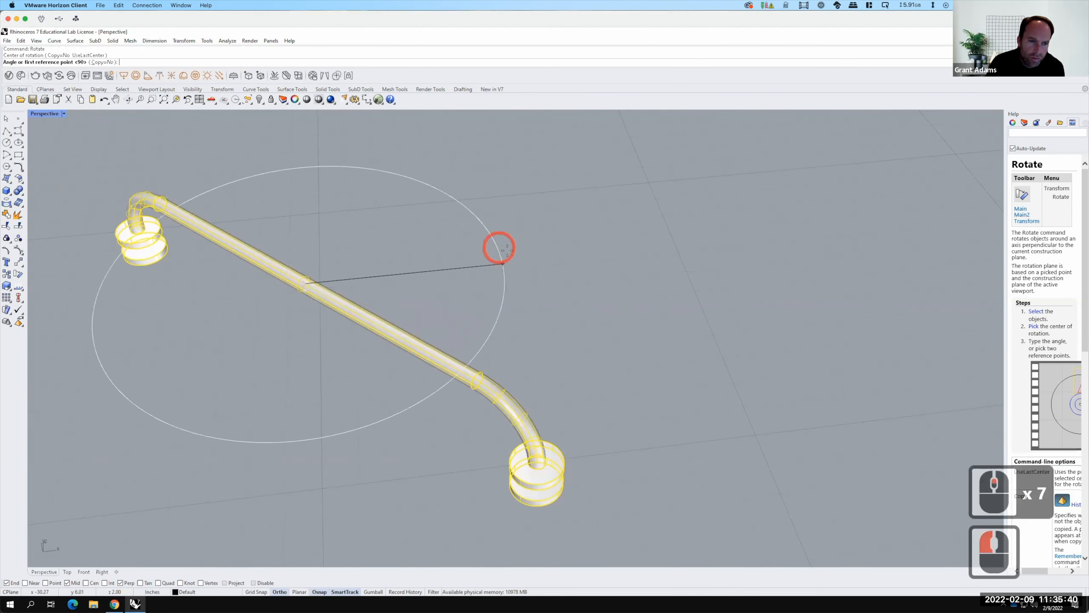
pyautogui.click(505, 248)
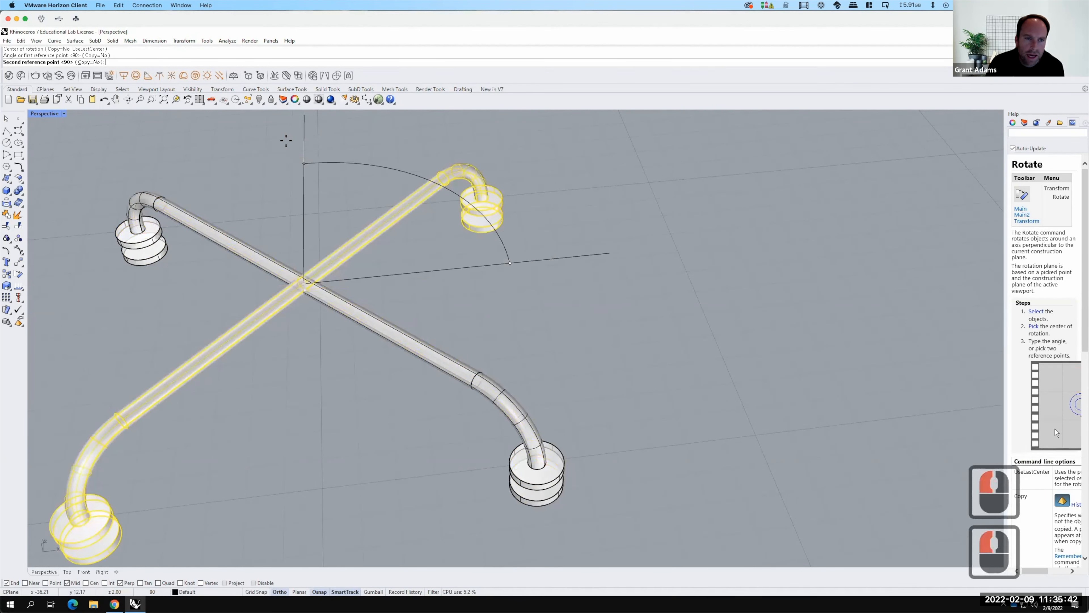
pyautogui.click(300, 143)
pyautogui.scroll(-2, 555, 281)
pyautogui.scroll(-3, 555, 281)
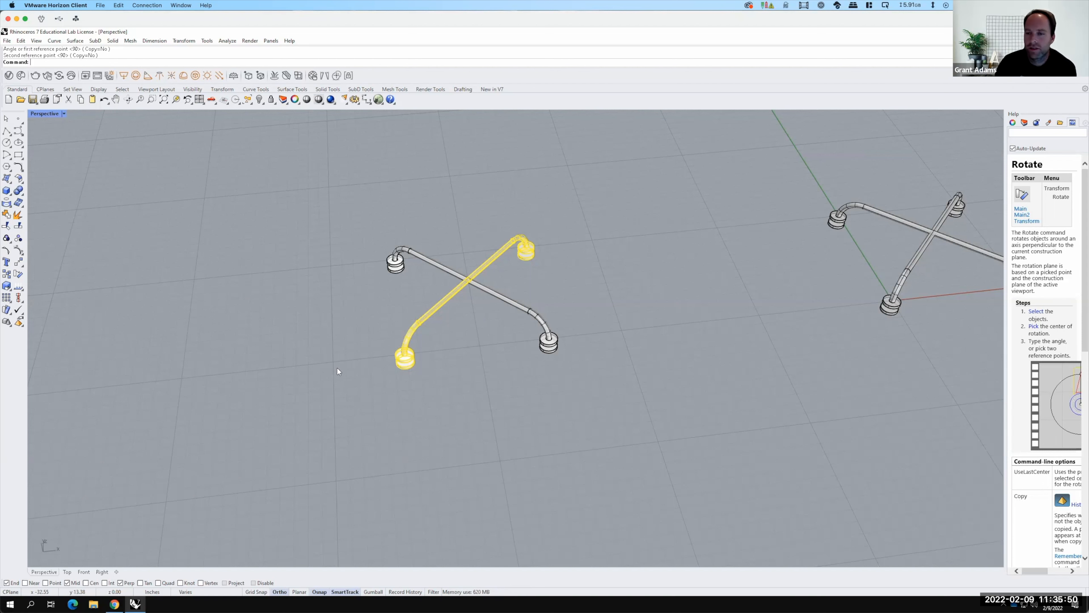
pyautogui.scroll(-2, 605, 350)
pyautogui.click(540, 376)
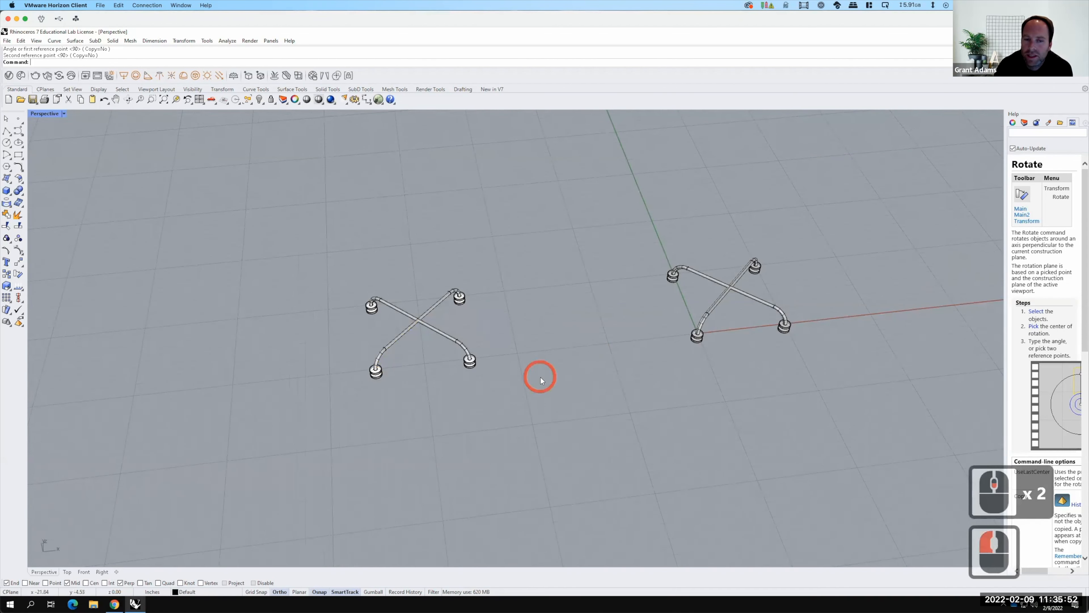
# Delete the entire second crossed tube assembly on the negative X side of the origin.
pyautogui.moveTo(288, 237); pyautogui.dragTo(538, 417)
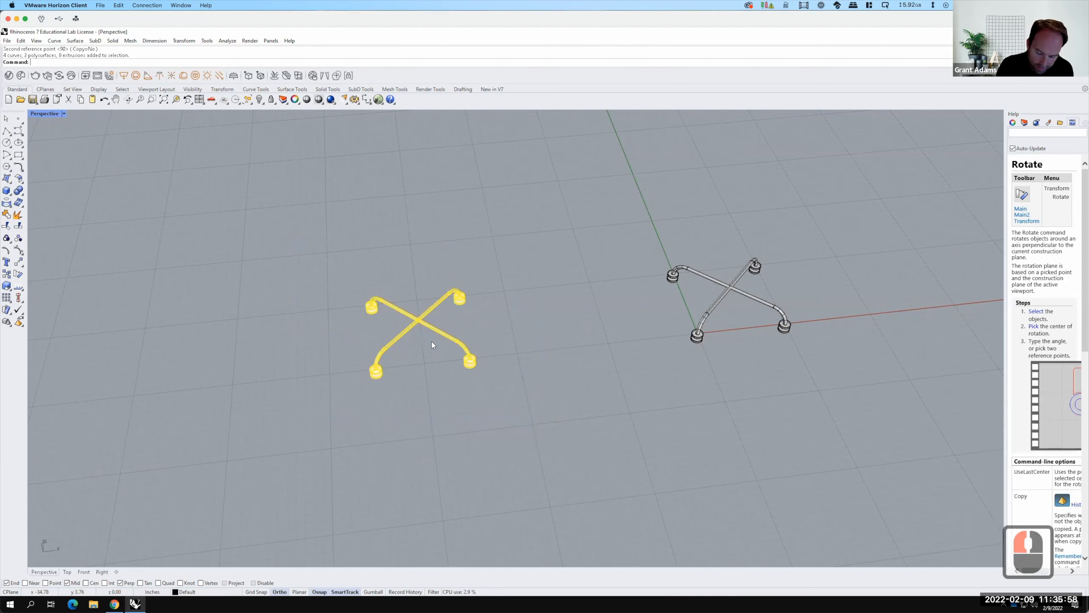
pyautogui.press('Delete')
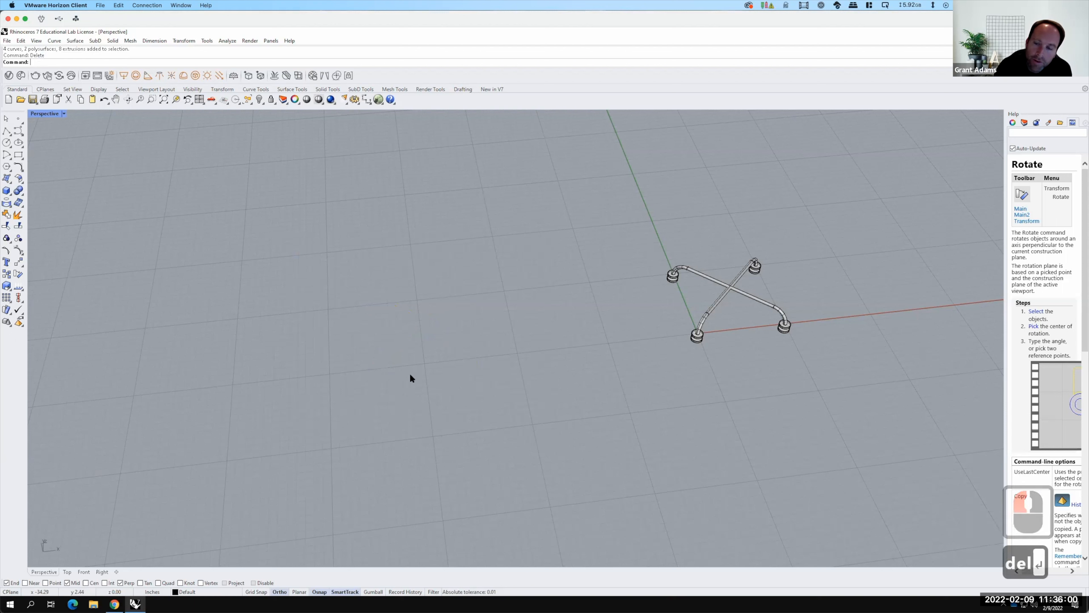
pyautogui.scroll(-2, 691, 286)
pyautogui.scroll(2, 662, 298)
pyautogui.scroll(2, 683, 378)
pyautogui.moveTo(682, 378); pyautogui.dragTo(659, 345, button='right')
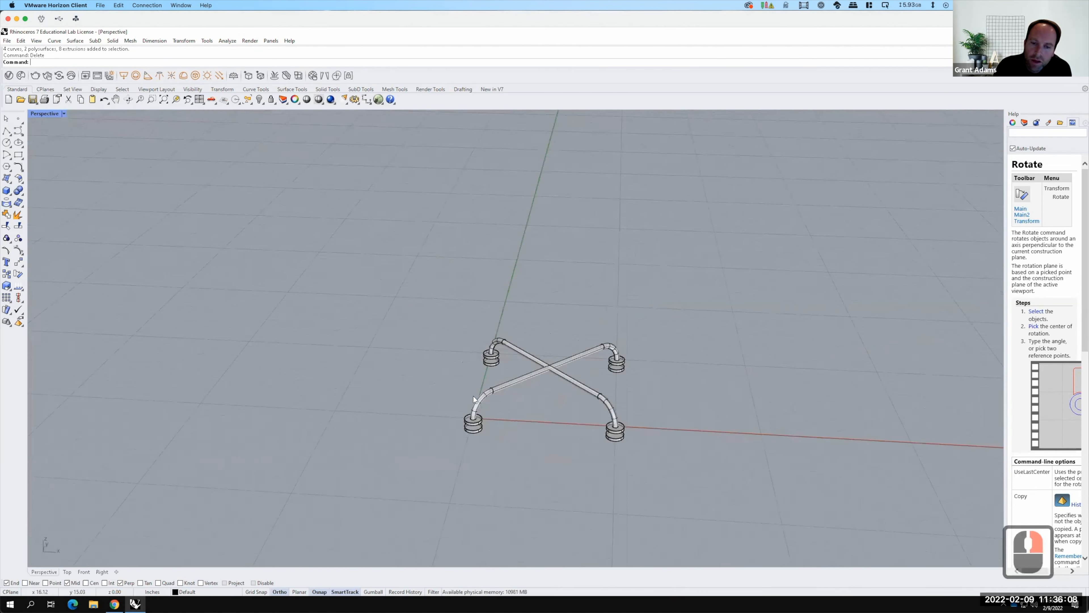
pyautogui.scroll(-5, 450, 408)
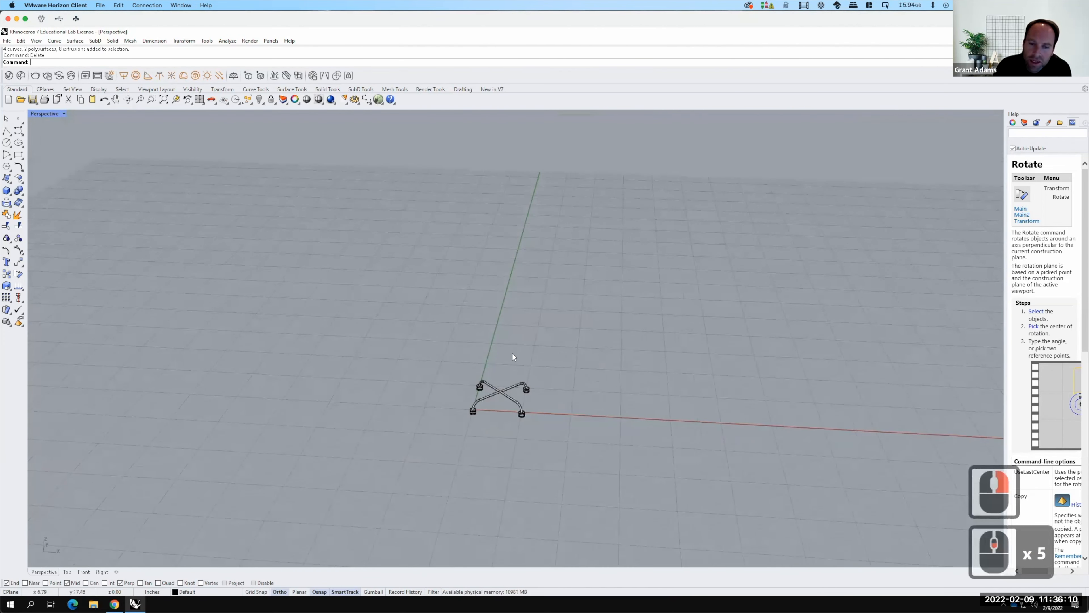
pyautogui.press('F15')
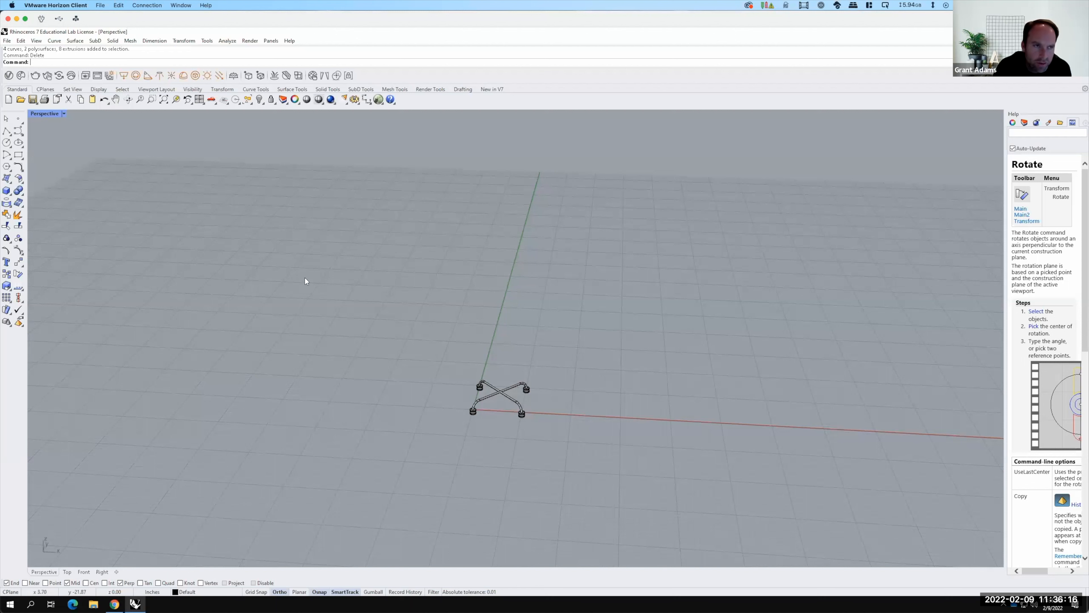
# Switch to the browser, read the remaining Exercise 206 instructions on the tension rod, glass and steel cable, and return to Rhino.
pyautogui.click(114, 605)
pyautogui.scroll(-2, 364, 394)
pyautogui.scroll(-5, 365, 402)
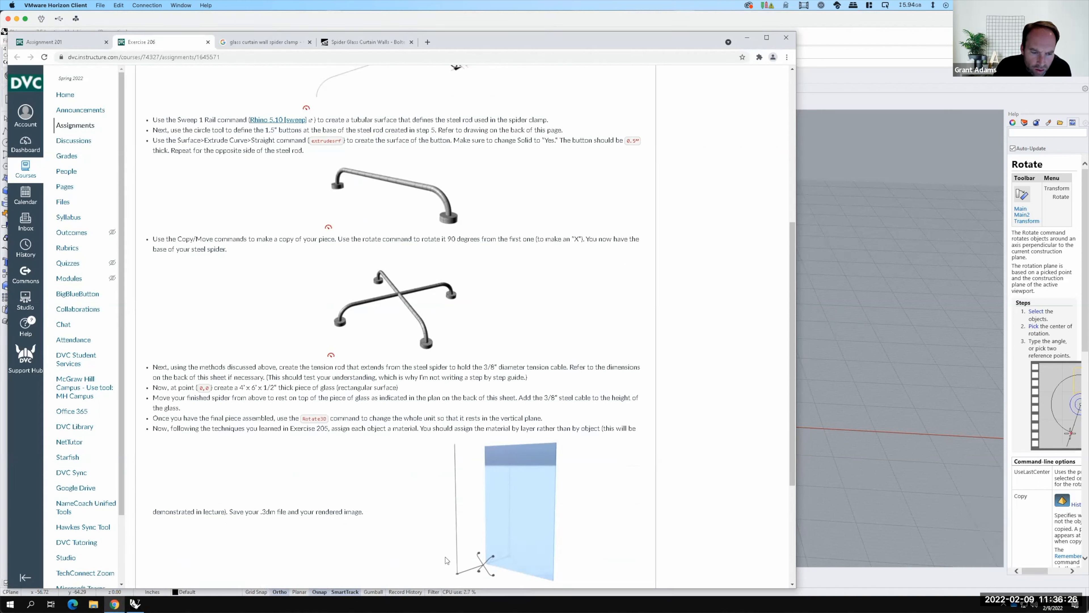
pyautogui.scroll(-2, 455, 458)
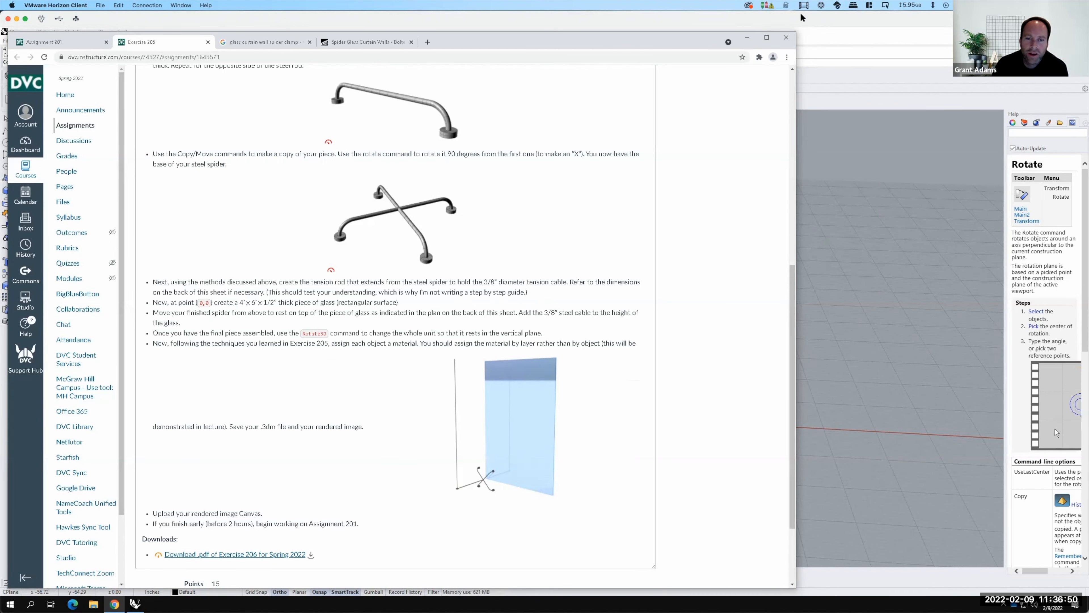
pyautogui.click(746, 36)
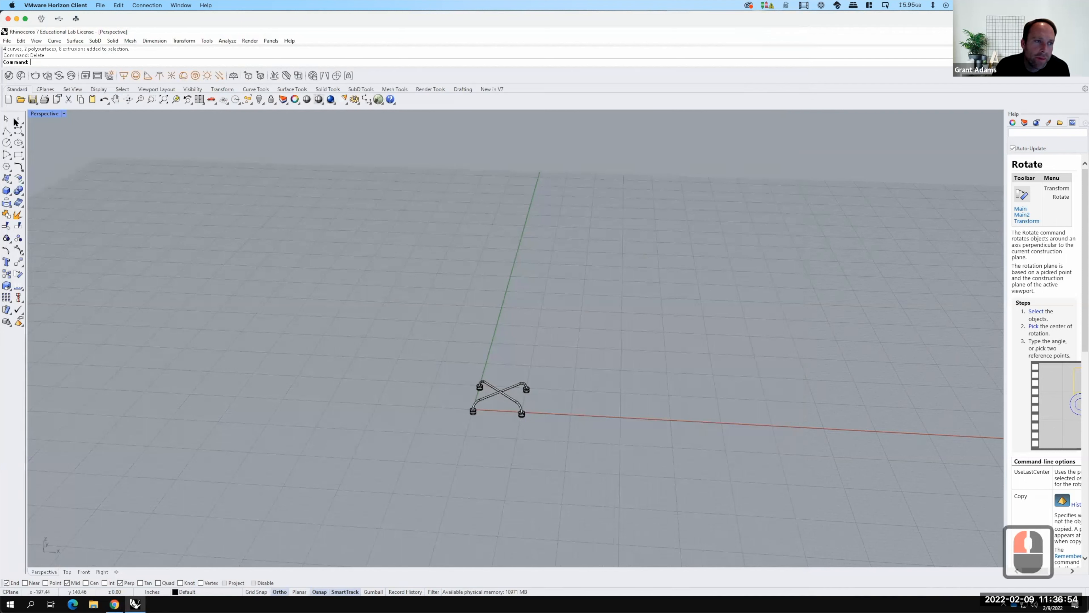
# Draw a single-segment polyline 2' long parallel to the Y axis in the empty area beyond the spider clamp.
pyautogui.click(14, 196)
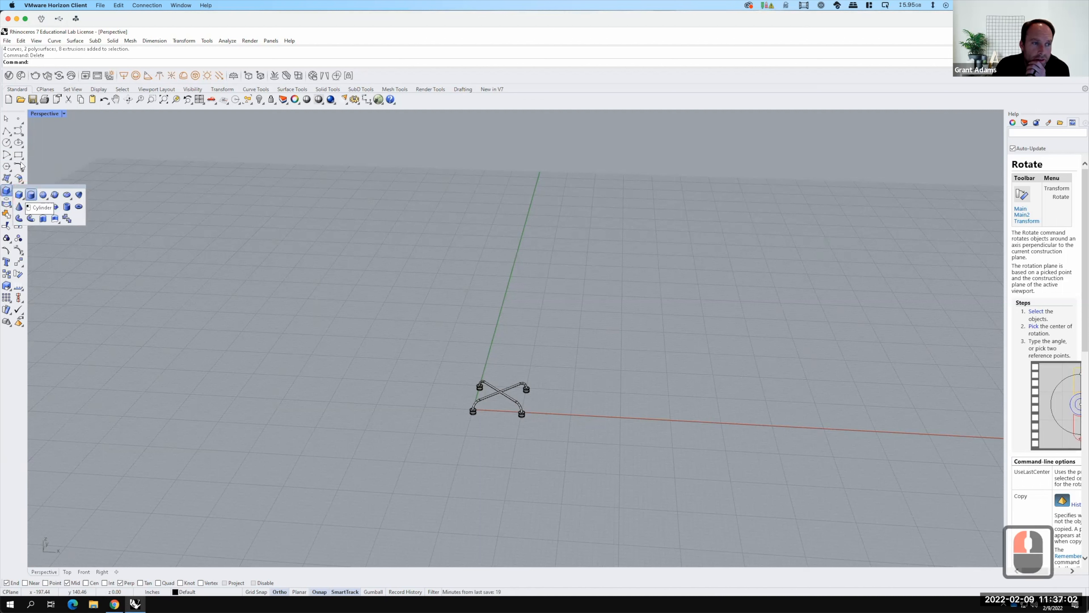
pyautogui.click(7, 130)
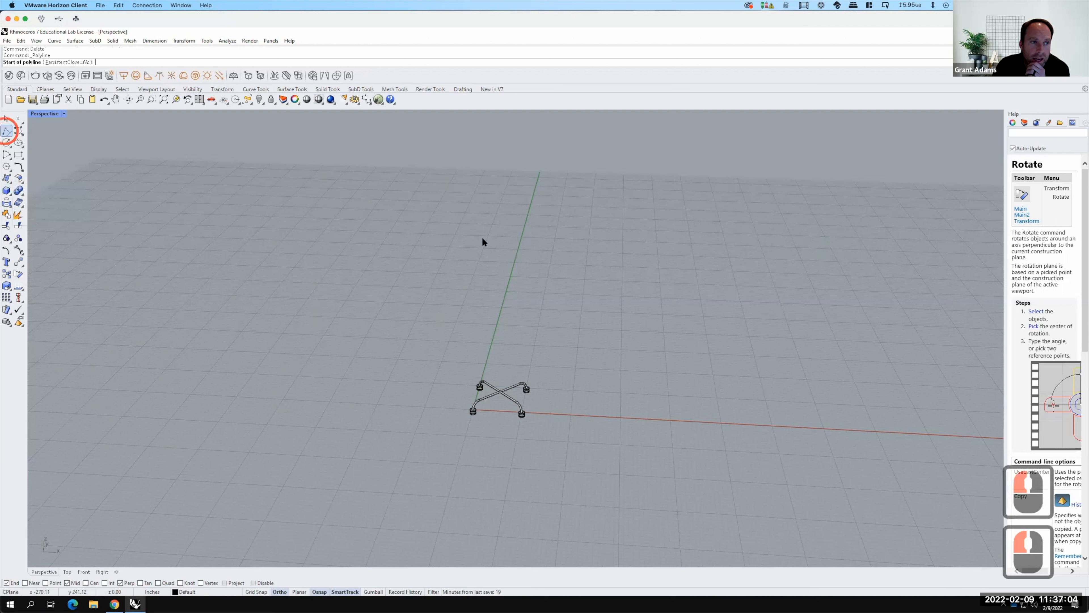
pyautogui.click(480, 238)
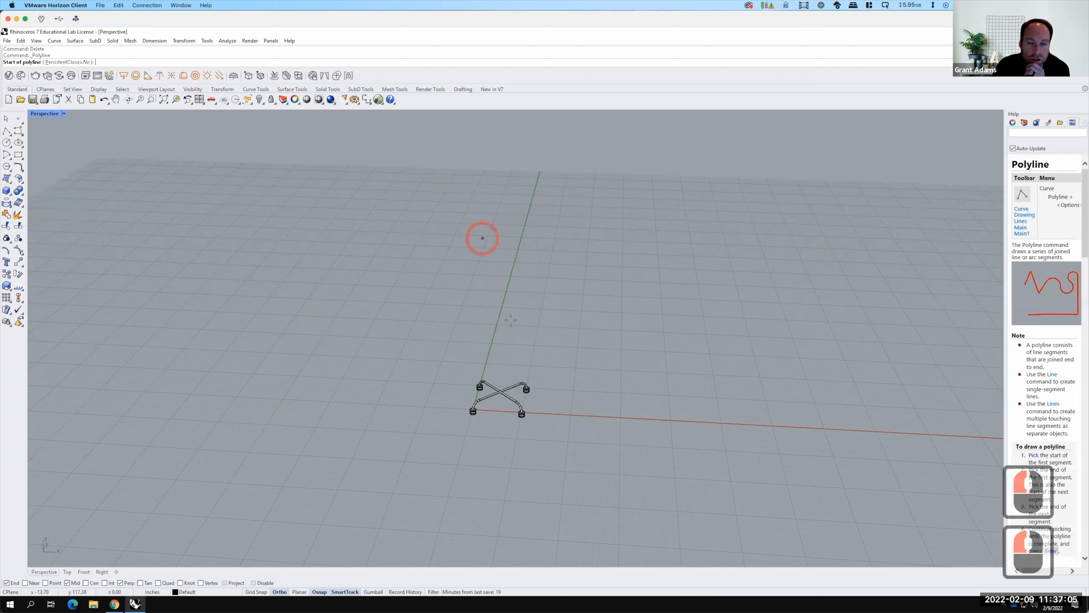
pyautogui.click(510, 347)
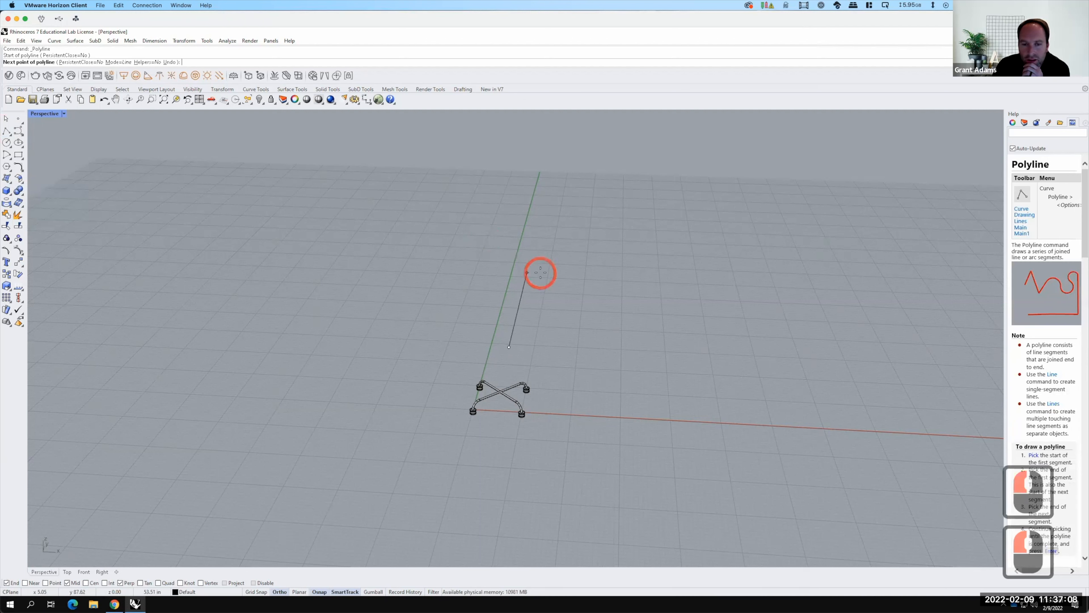
pyautogui.press('F15')
pyautogui.write("2'")
pyautogui.press('Return')
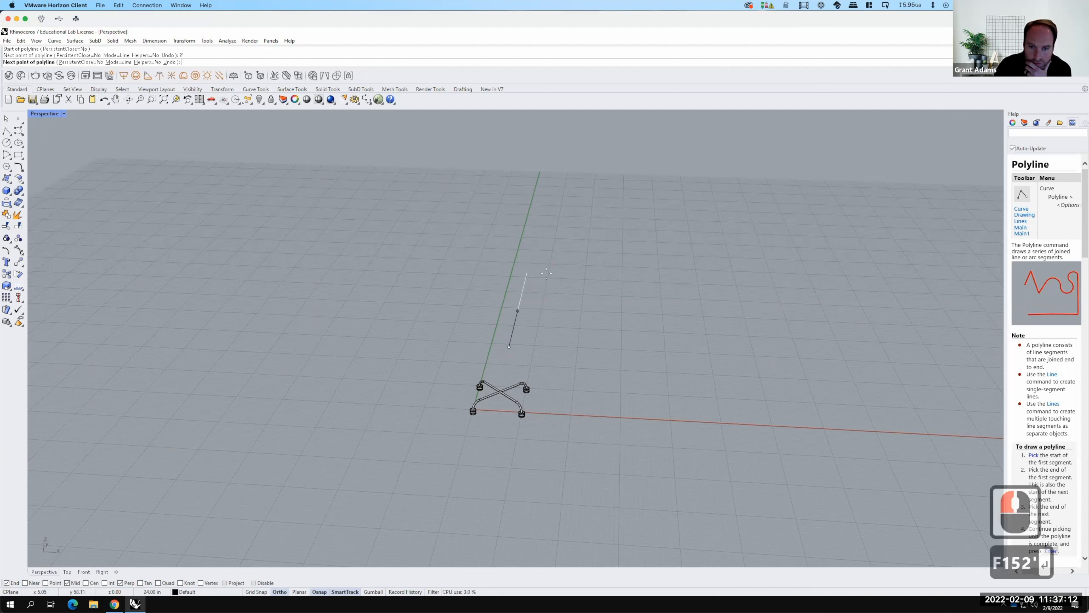
pyautogui.press('Return')
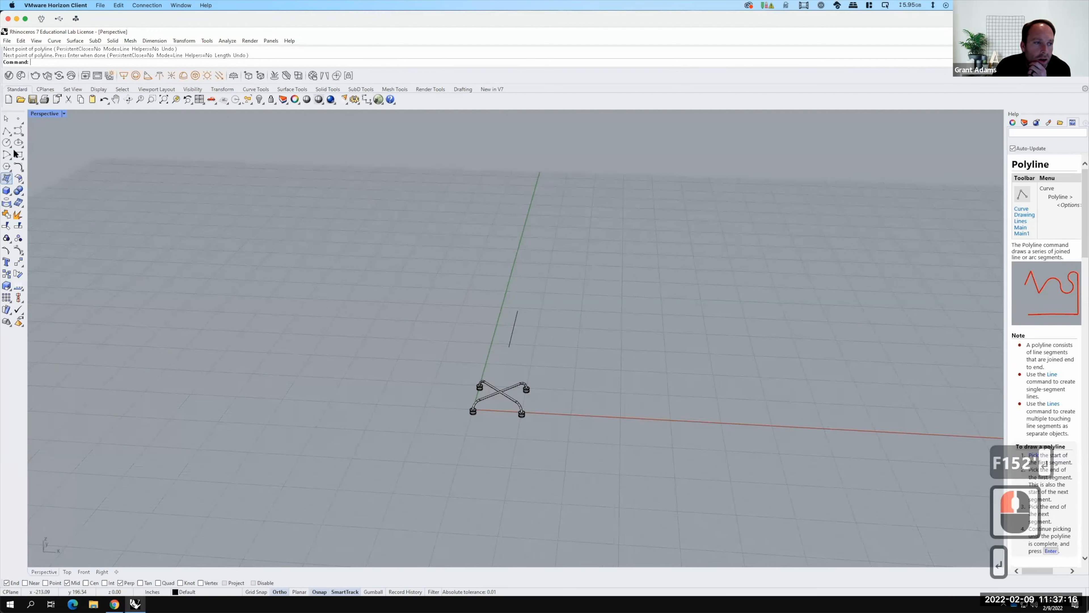
# Draw a circle of 0.50 inch diameter centred on the end of the 2' line nearest the spider clamp.
pyautogui.click(7, 142)
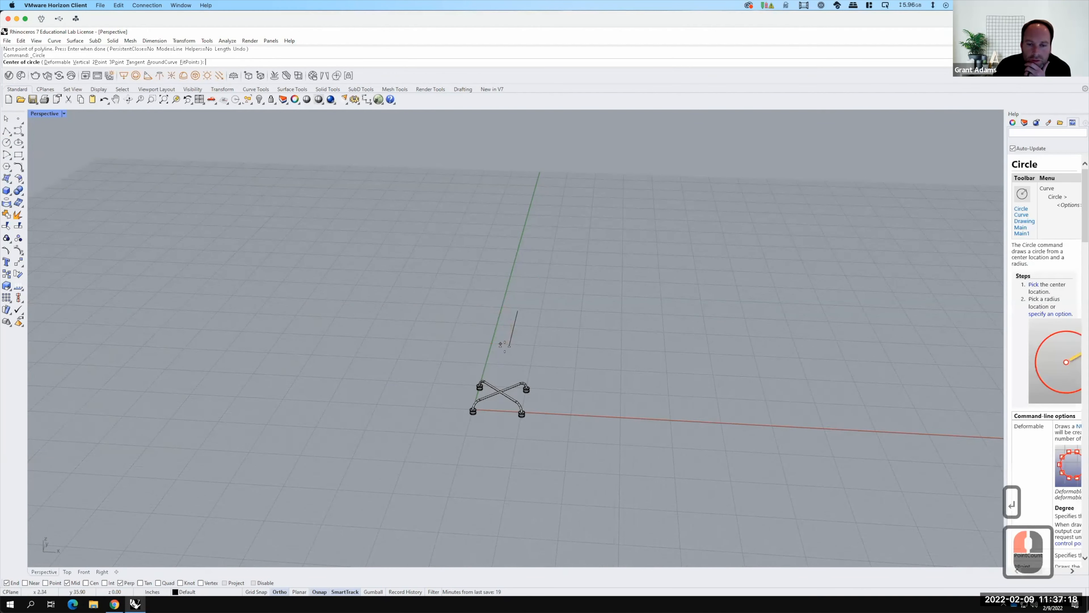
pyautogui.click(509, 347)
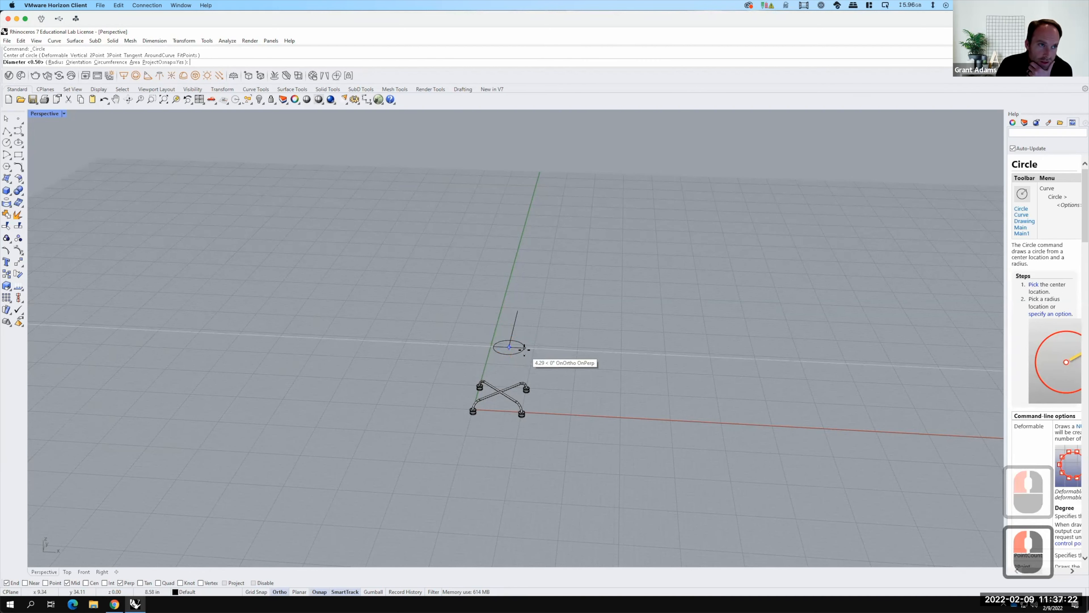
pyautogui.press('Return')
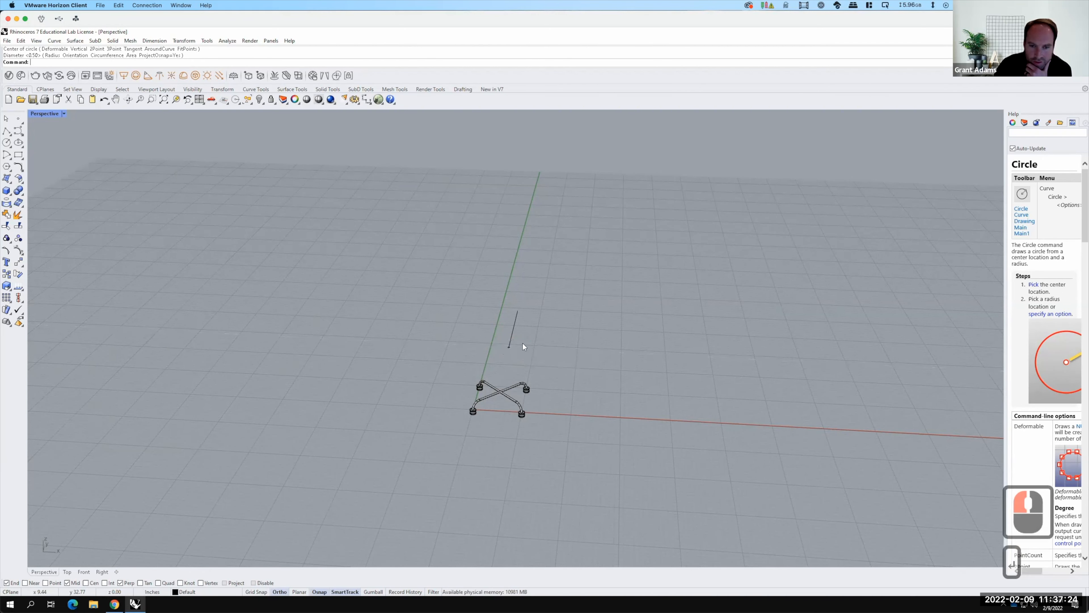
# Rotate the circle 90 degrees in 3D about an axis through its centre parallel to X, so it stands perpendicular to the line.
pyautogui.scroll(13, 520, 343)
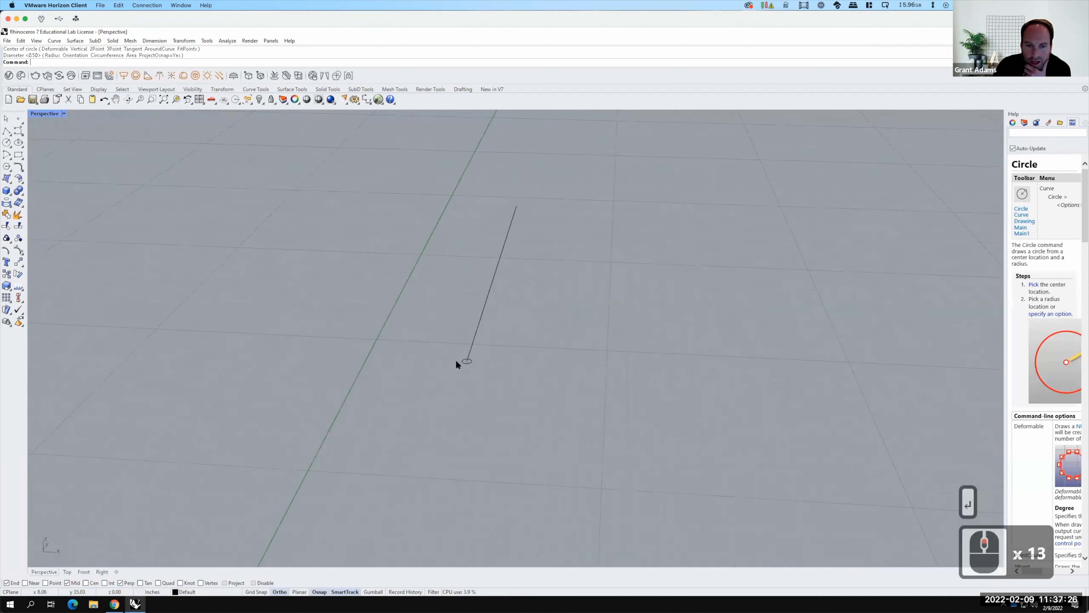
pyautogui.click(471, 361)
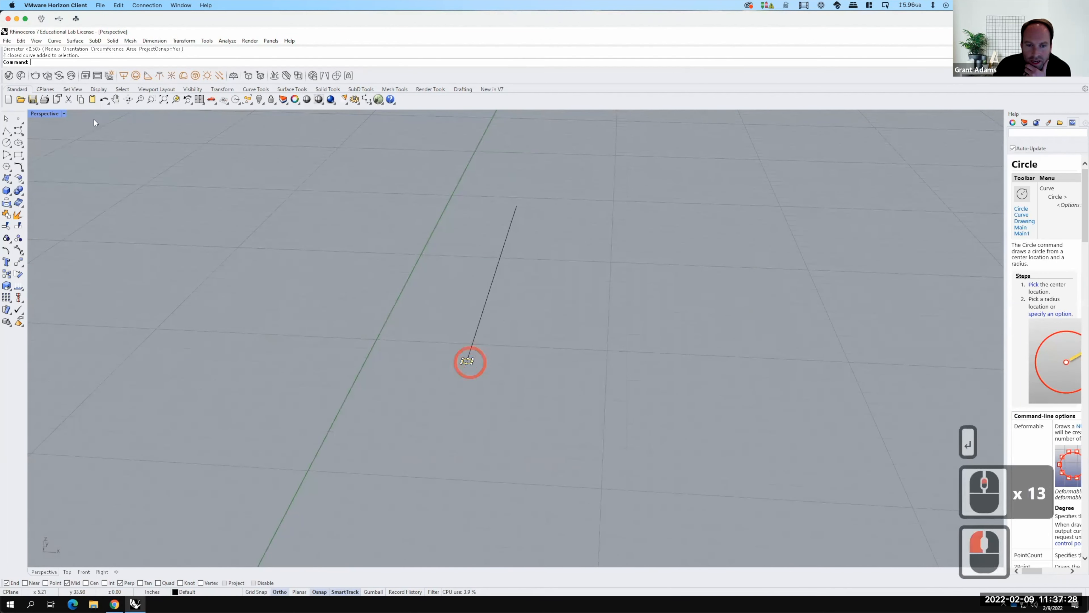
pyautogui.click(183, 40)
pyautogui.click(190, 78)
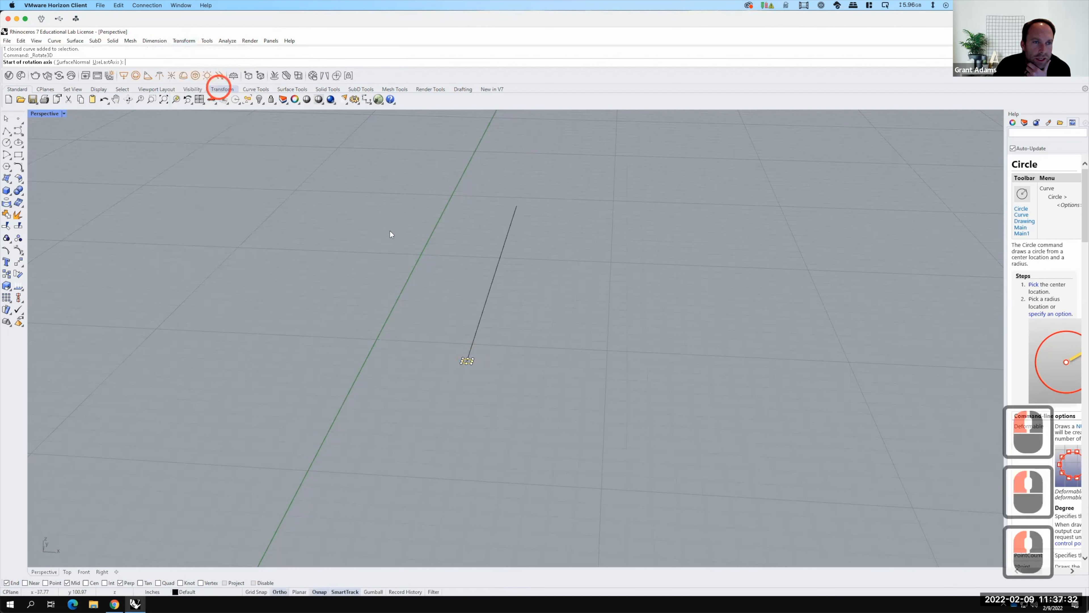
pyautogui.click(467, 360)
pyautogui.click(528, 365)
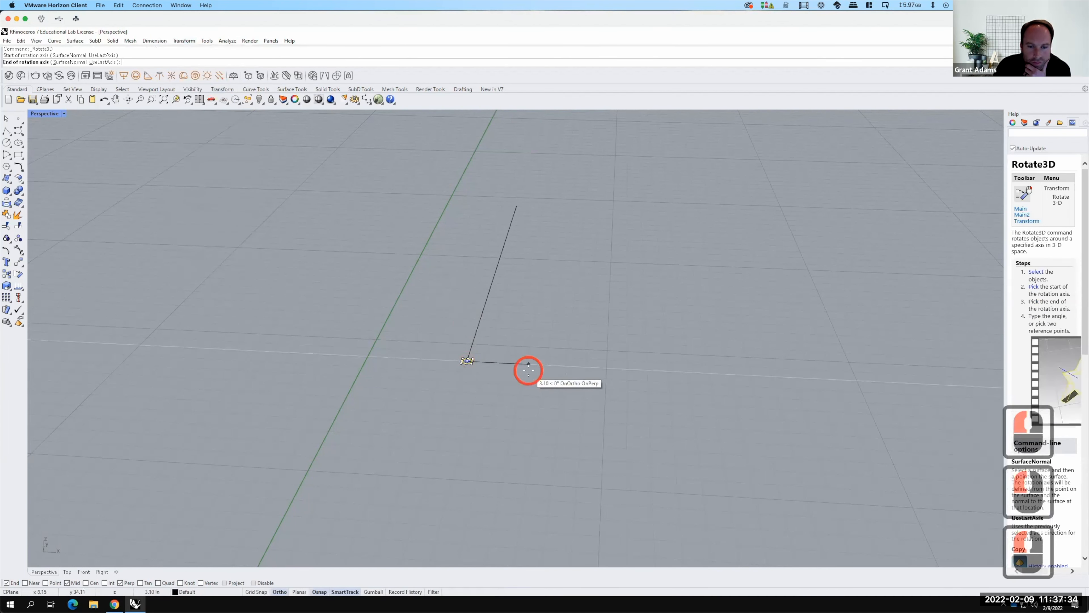
pyautogui.click(524, 362)
pyautogui.click(513, 319)
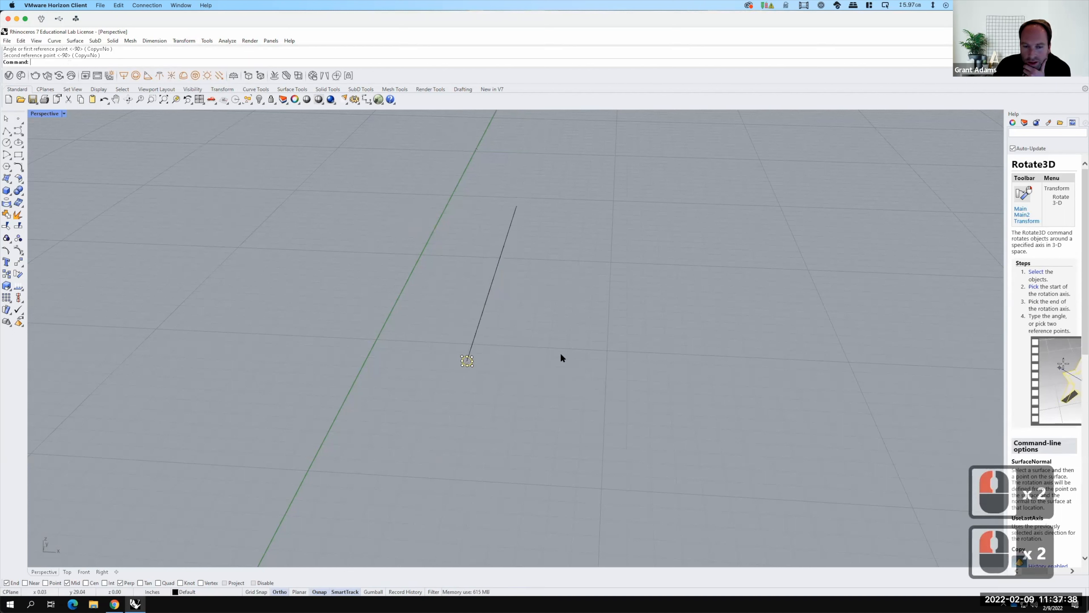
pyautogui.click(467, 359)
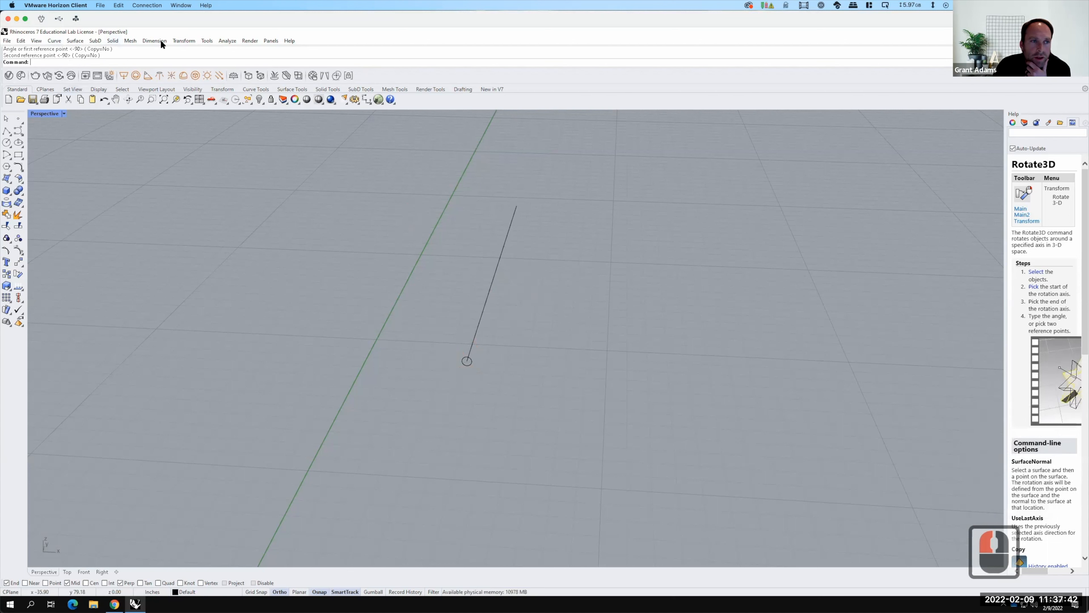
# Sweep the circle along the 2' line as a single rail, with Freeform frame style and unchanged cross sections.
pyautogui.click(183, 41)
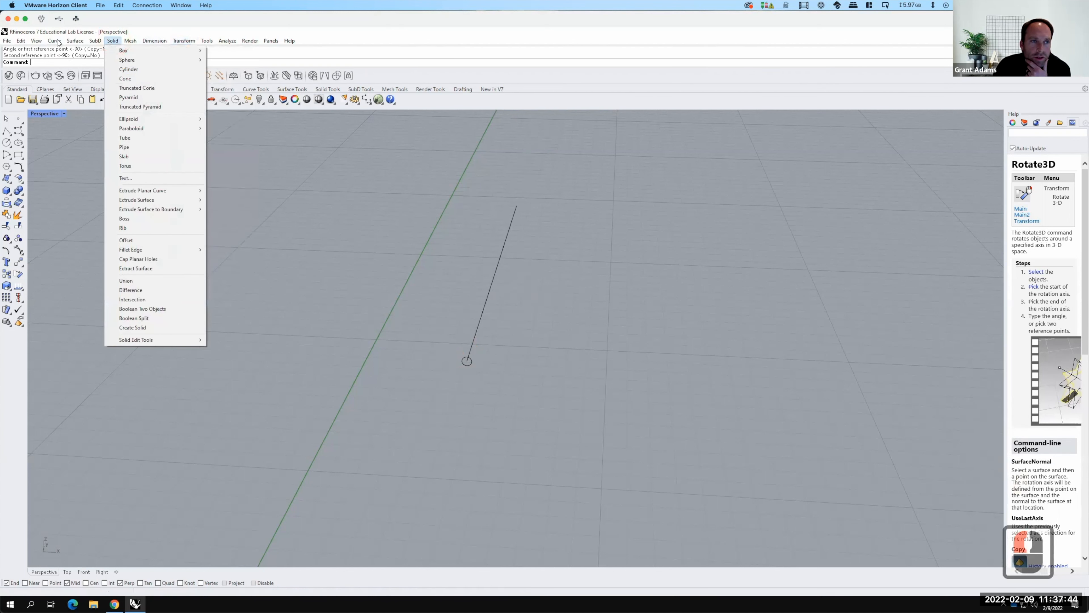
pyautogui.click(75, 40)
pyautogui.click(75, 40)
pyautogui.click(91, 70)
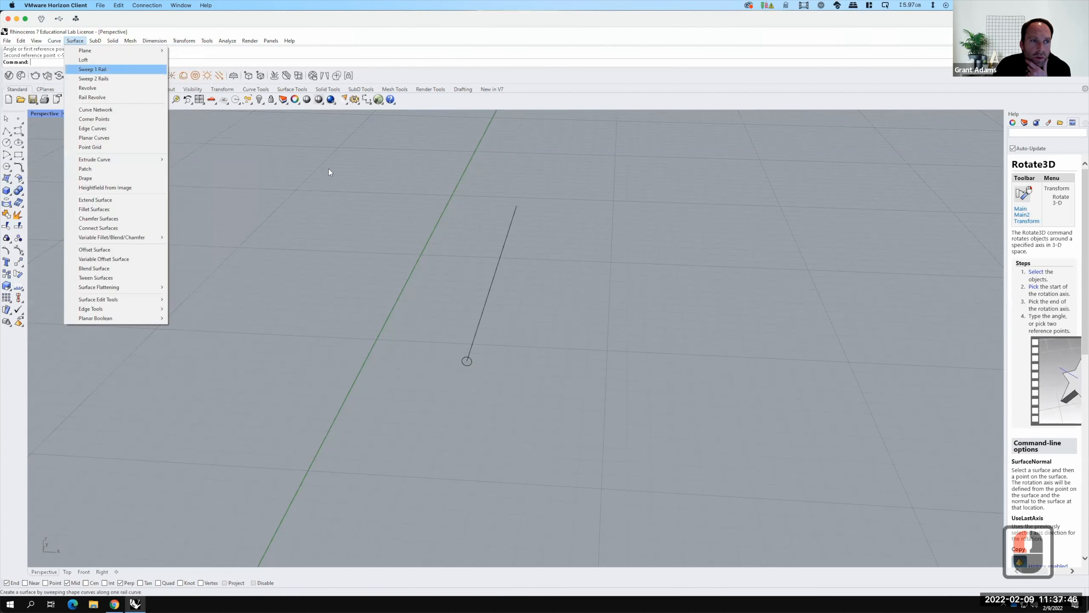
pyautogui.click(485, 308)
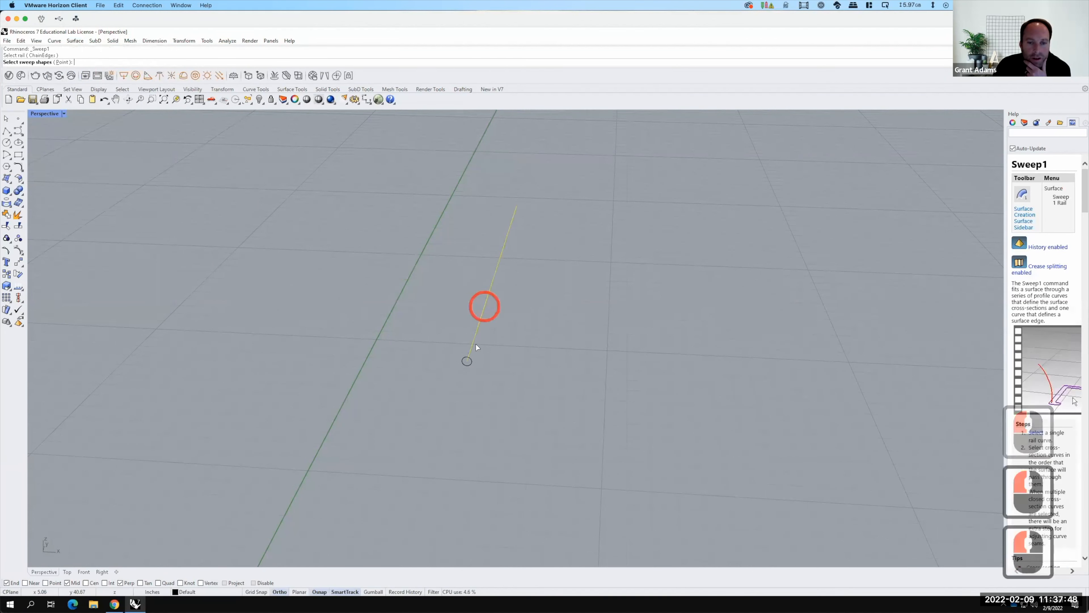
pyautogui.click(477, 358)
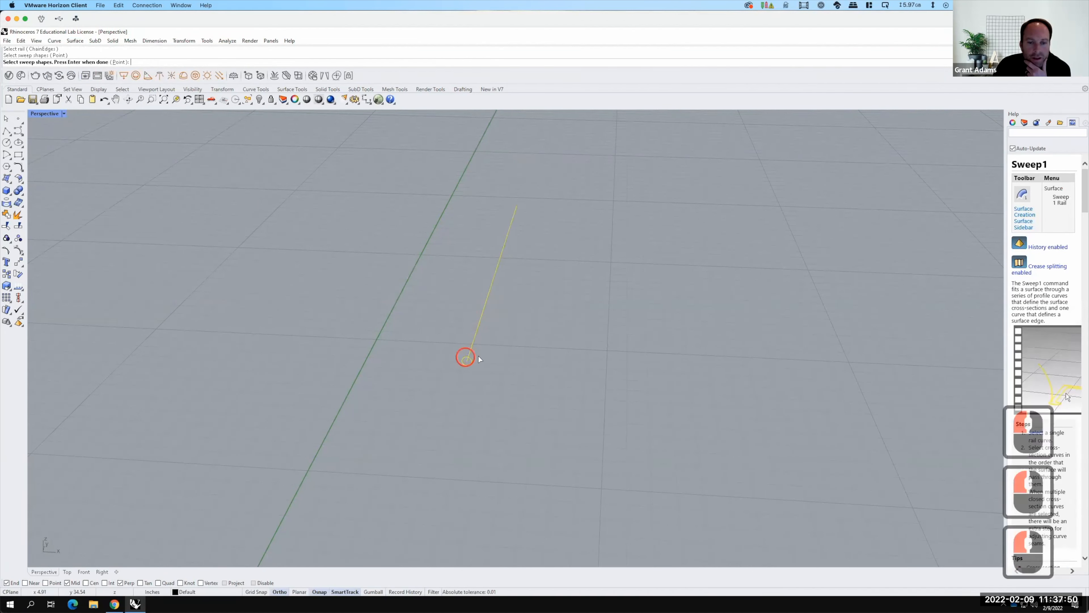
pyautogui.press('Return')
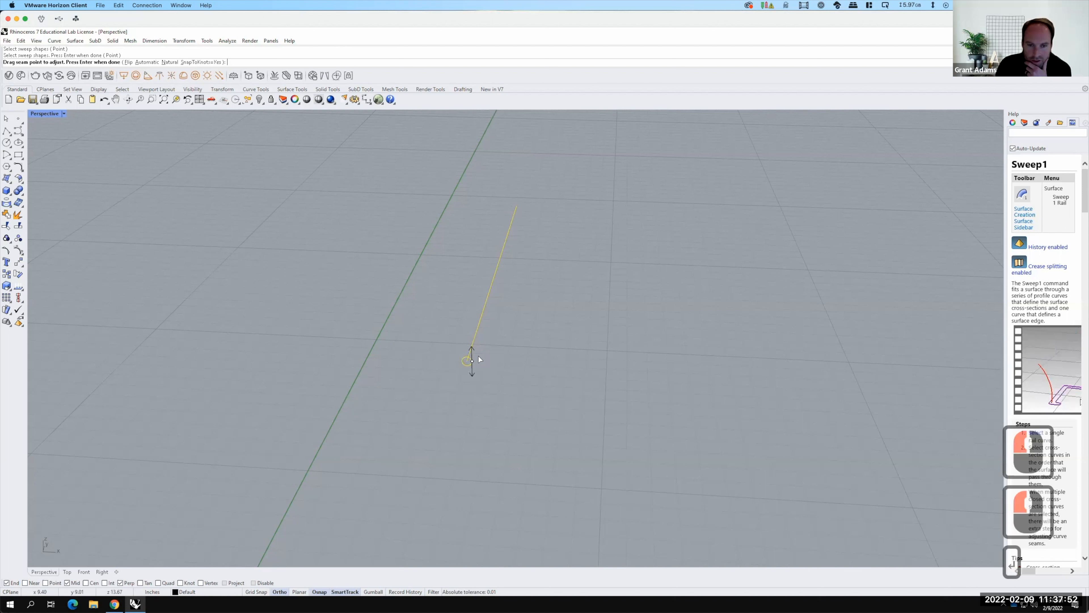
pyautogui.press('Return')
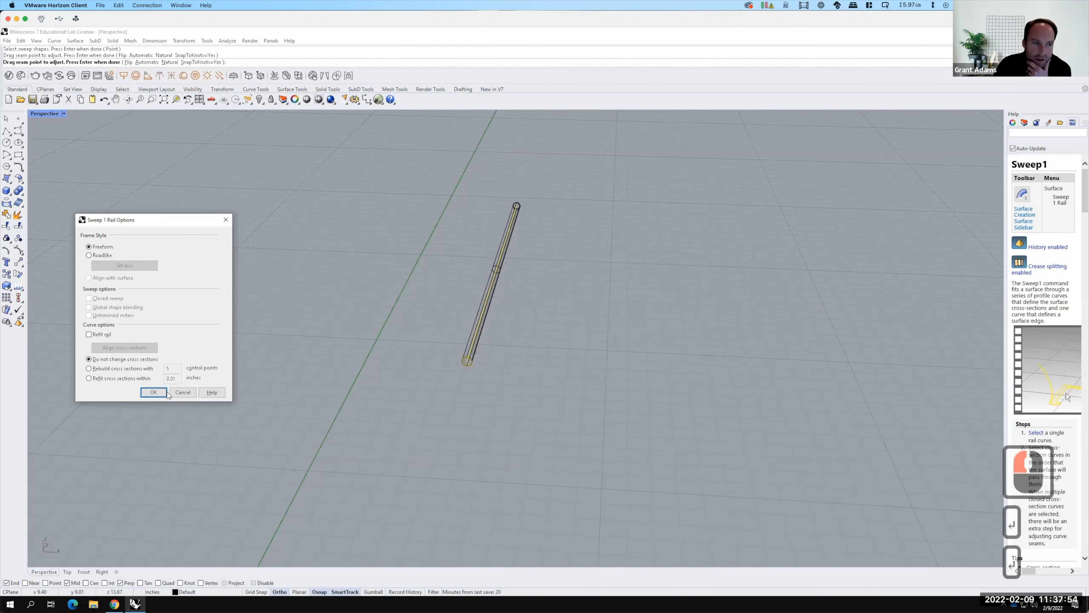
pyautogui.click(153, 392)
pyautogui.click(561, 305)
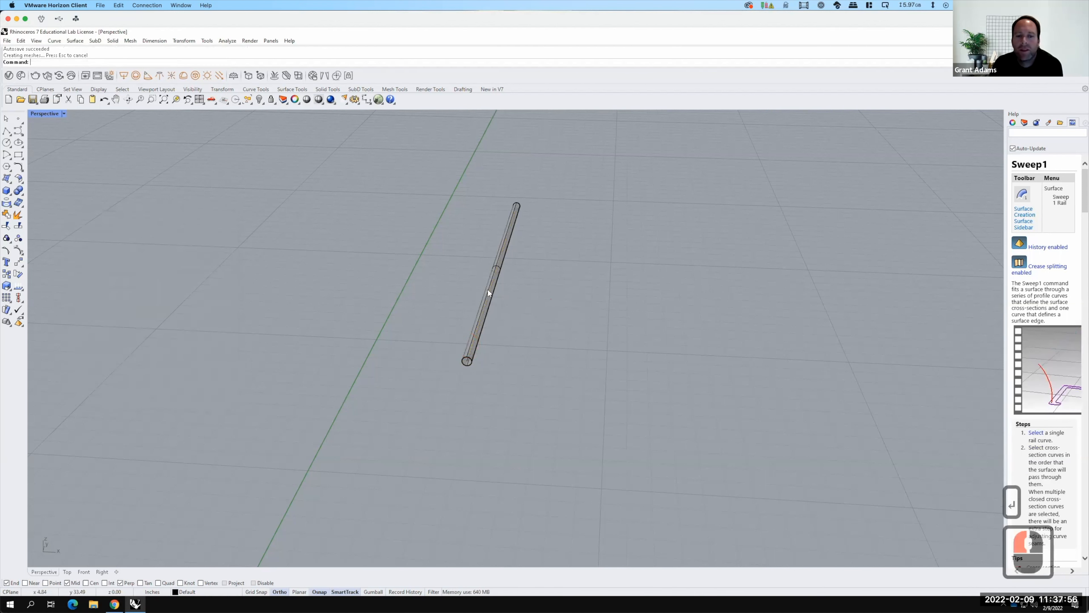
# Create a vertical solid cylinder 0.5 inch in diameter and 2' tall beside the swept tube.
pyautogui.scroll(3, 489, 287)
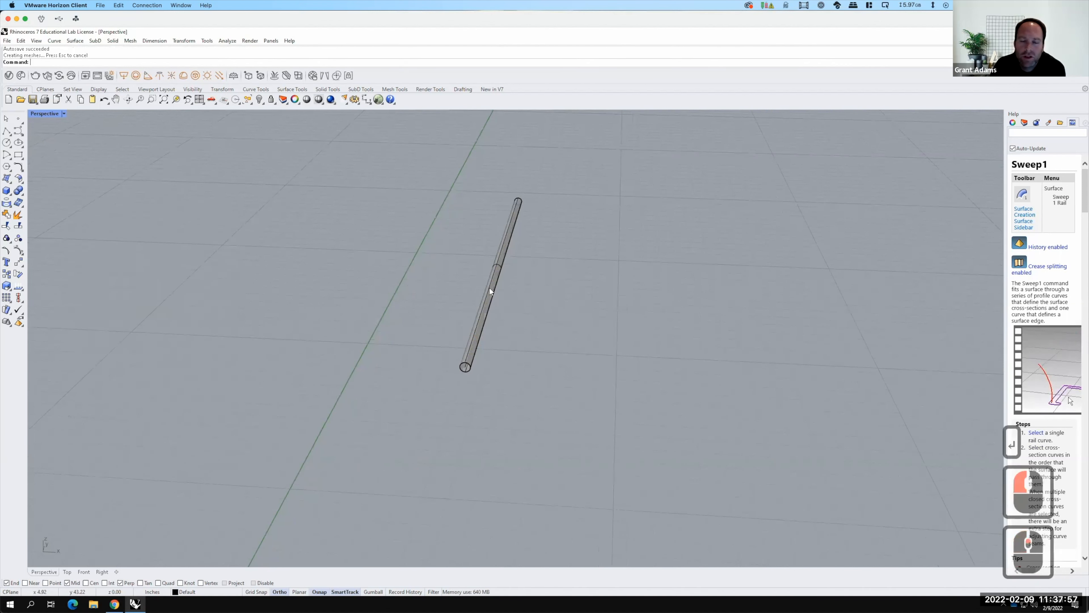
pyautogui.click(14, 195)
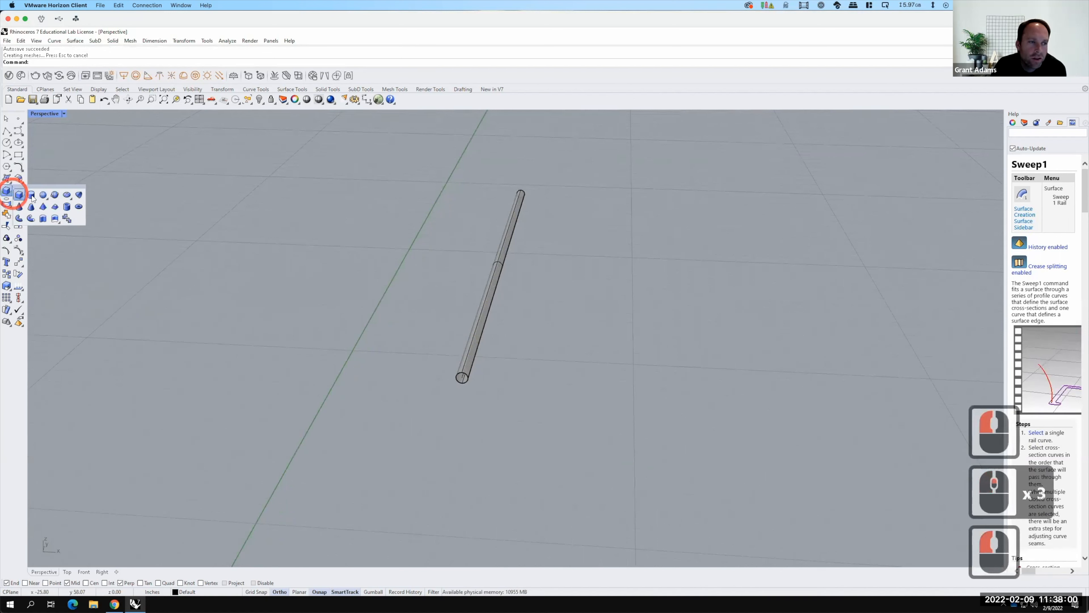
pyautogui.click(621, 342)
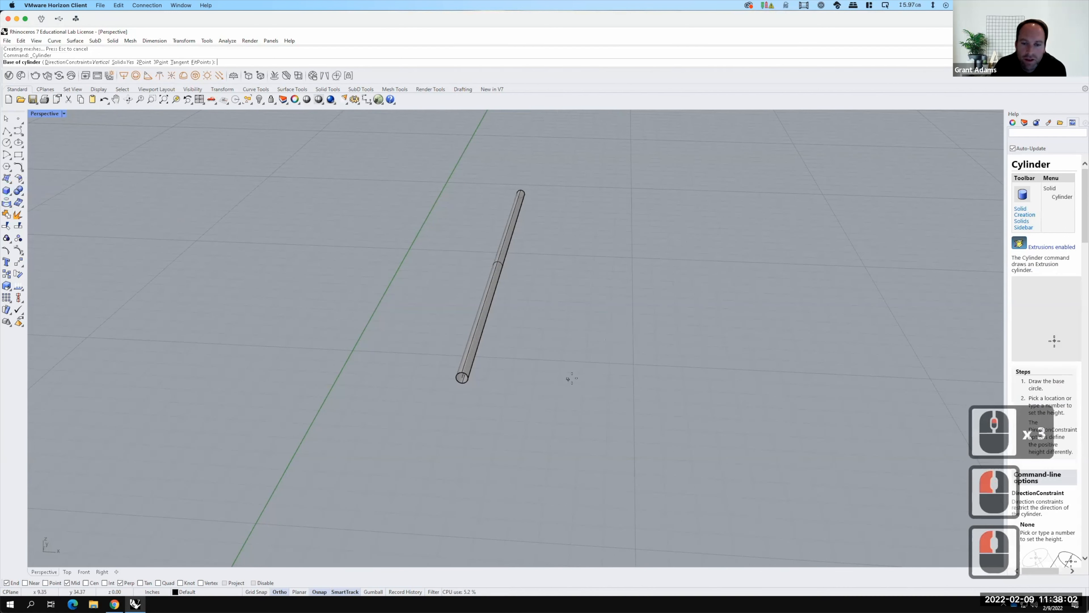
pyautogui.click(571, 379)
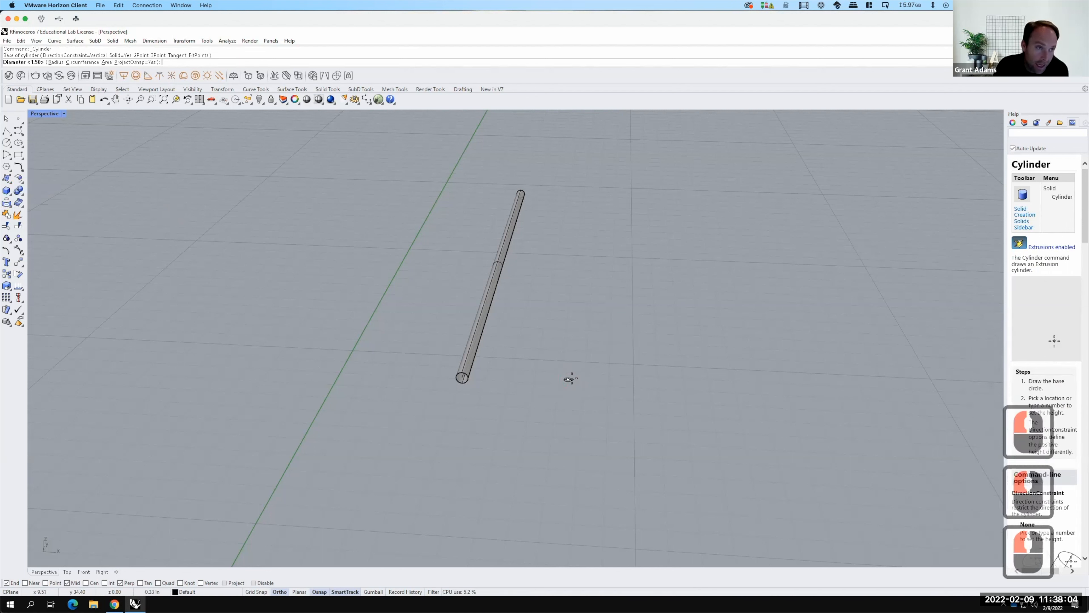
pyautogui.write('.5')
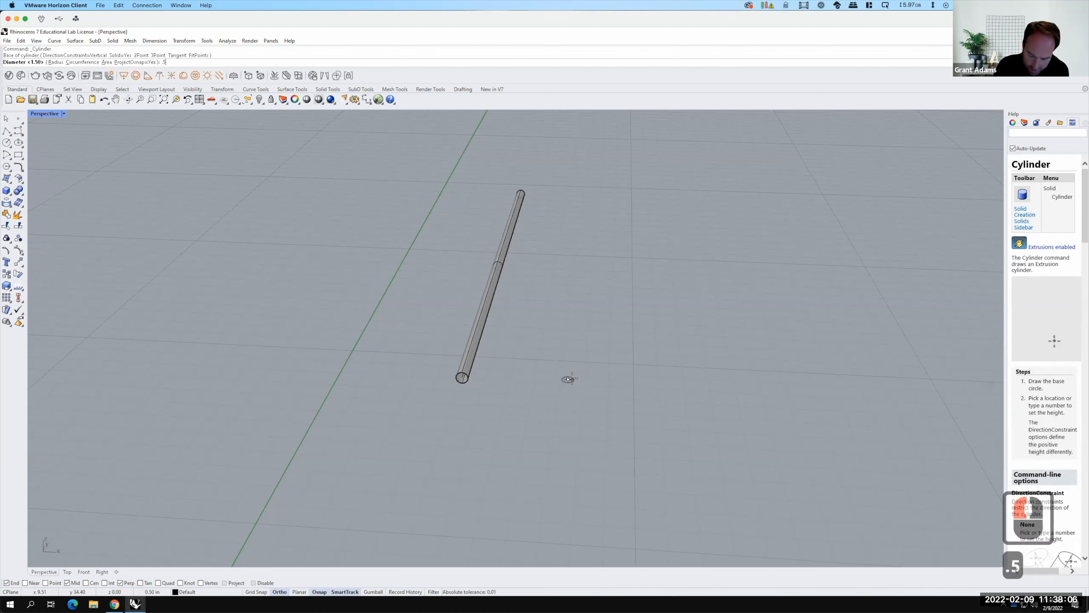
pyautogui.press('Return')
pyautogui.write('2')
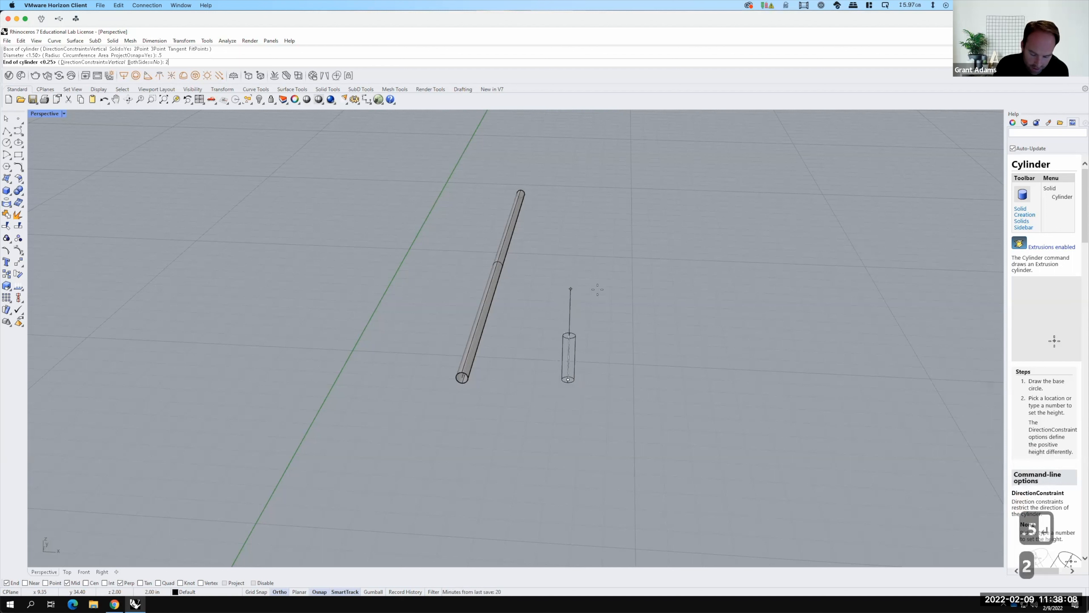
pyautogui.write("'")
pyautogui.press('Return')
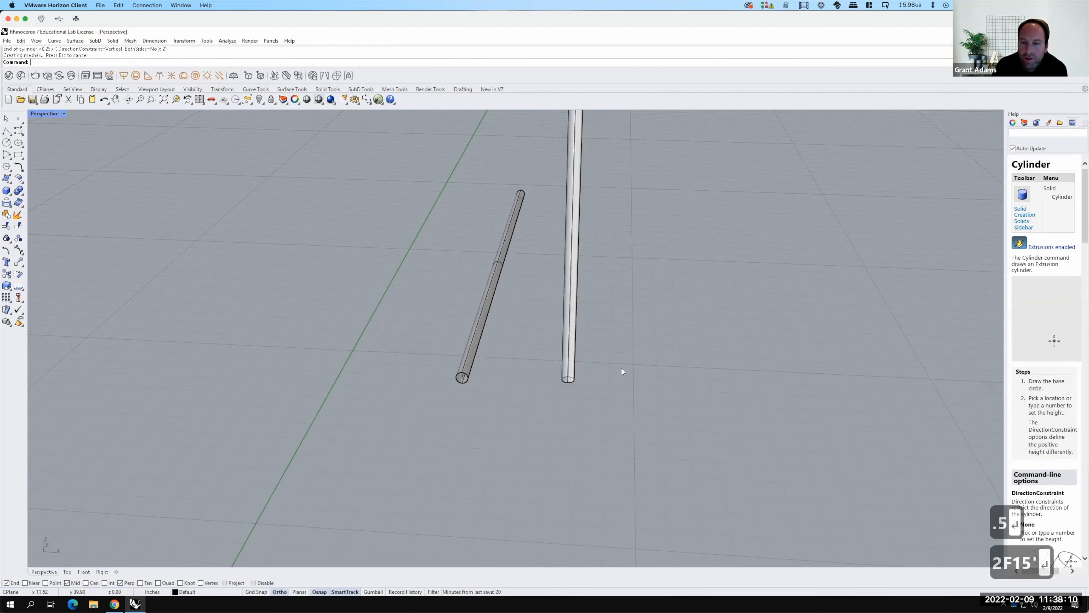
# Delete the vertical cylinder standing beside the swept tube.
pyautogui.scroll(-8, 637, 330)
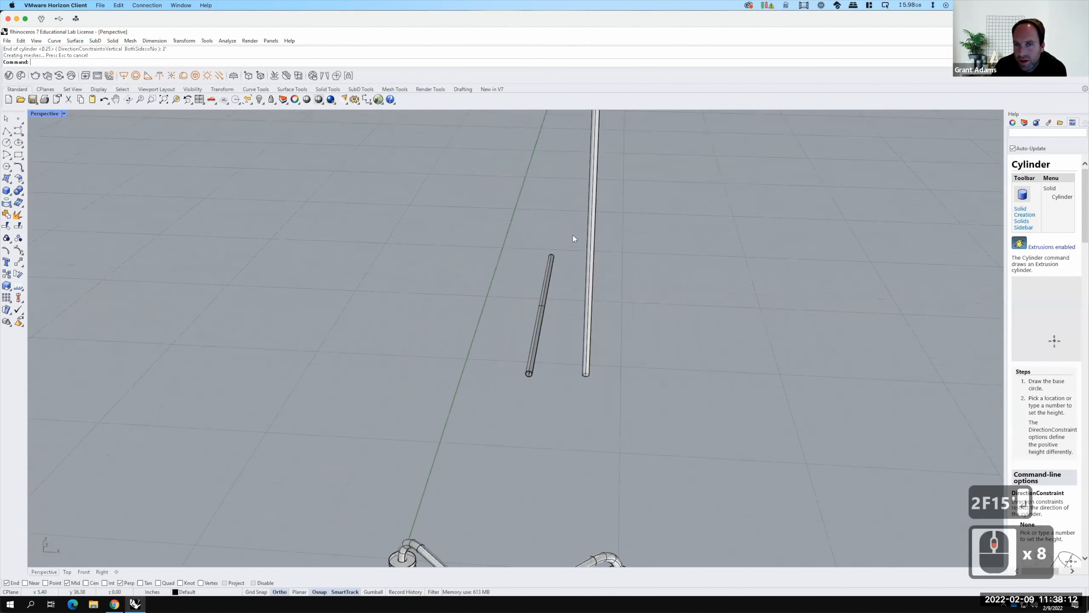
pyautogui.scroll(-4, 573, 301)
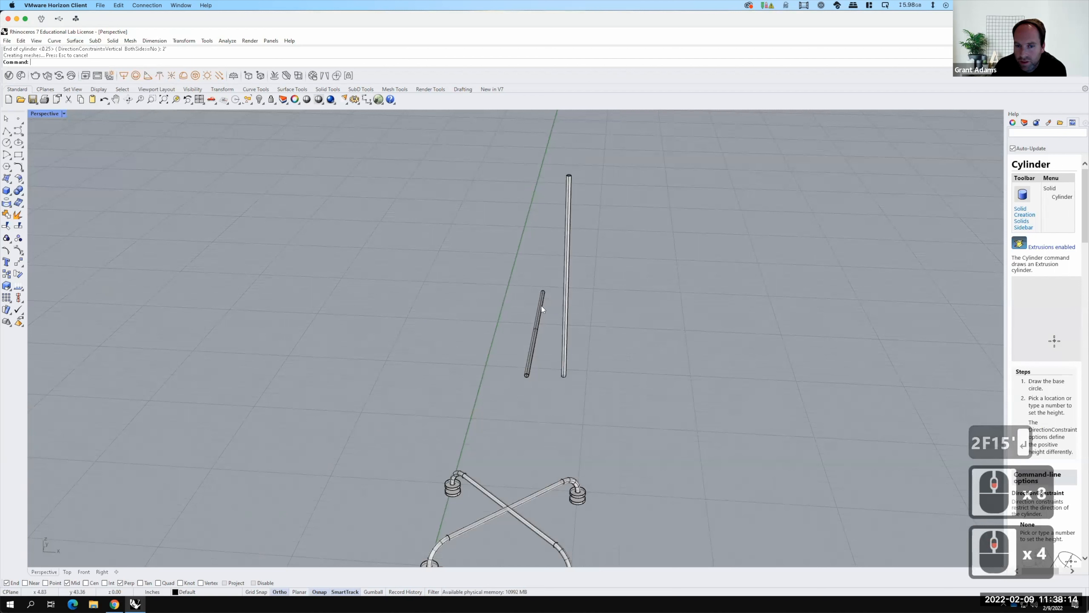
pyautogui.click(566, 279)
pyautogui.write('de')
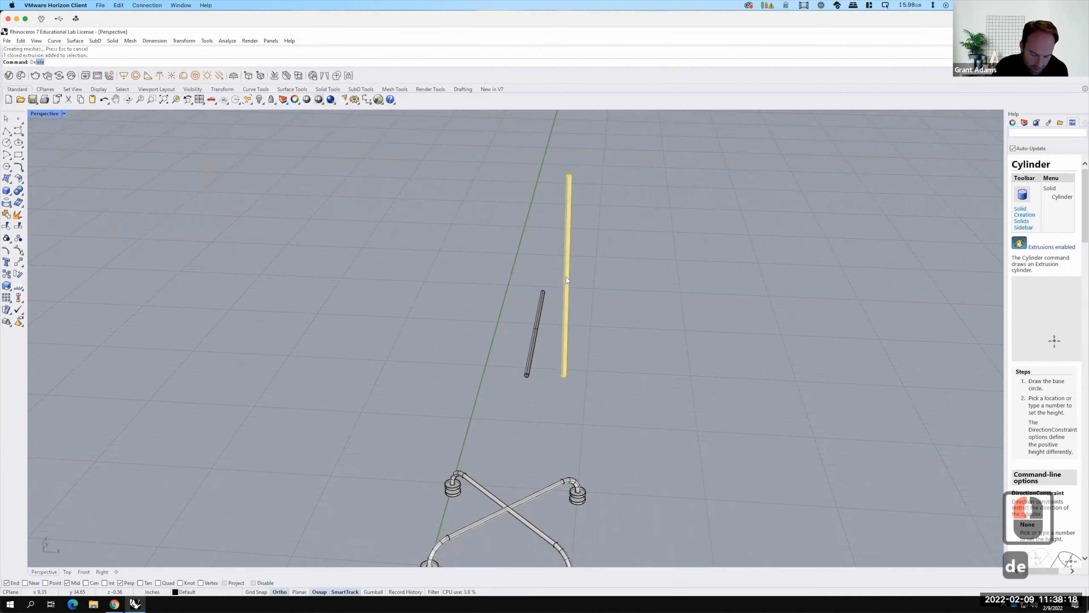
pyautogui.press('Return')
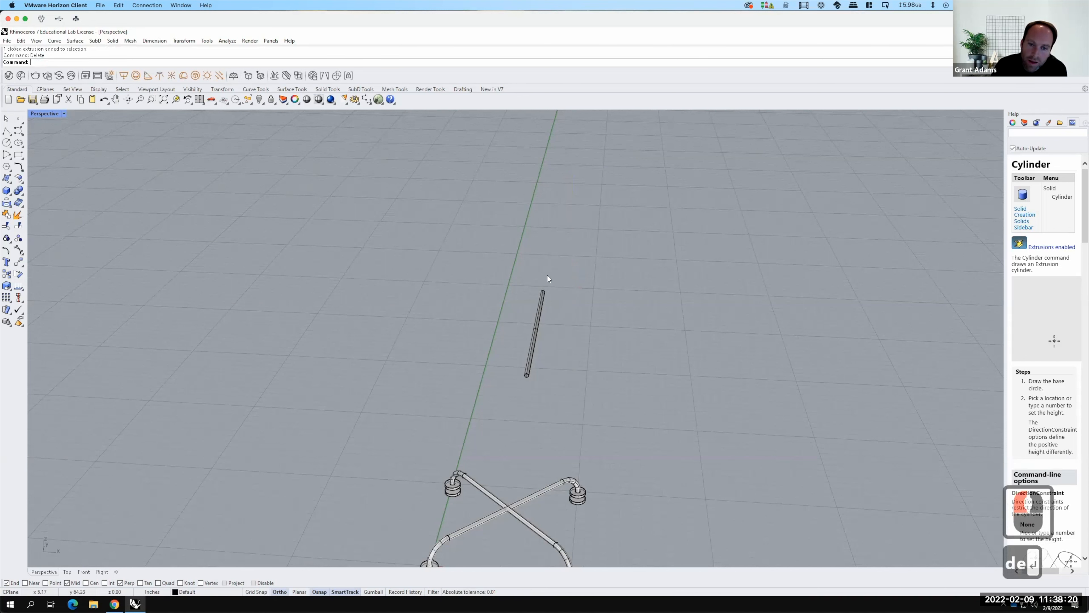
# Zoom to the selected swept tube and examine its surface and open end up close.
pyautogui.scroll(6, 547, 277)
pyautogui.scroll(1, 595, 363)
pyautogui.moveTo(600, 358); pyautogui.dragTo(574, 377, button='right')
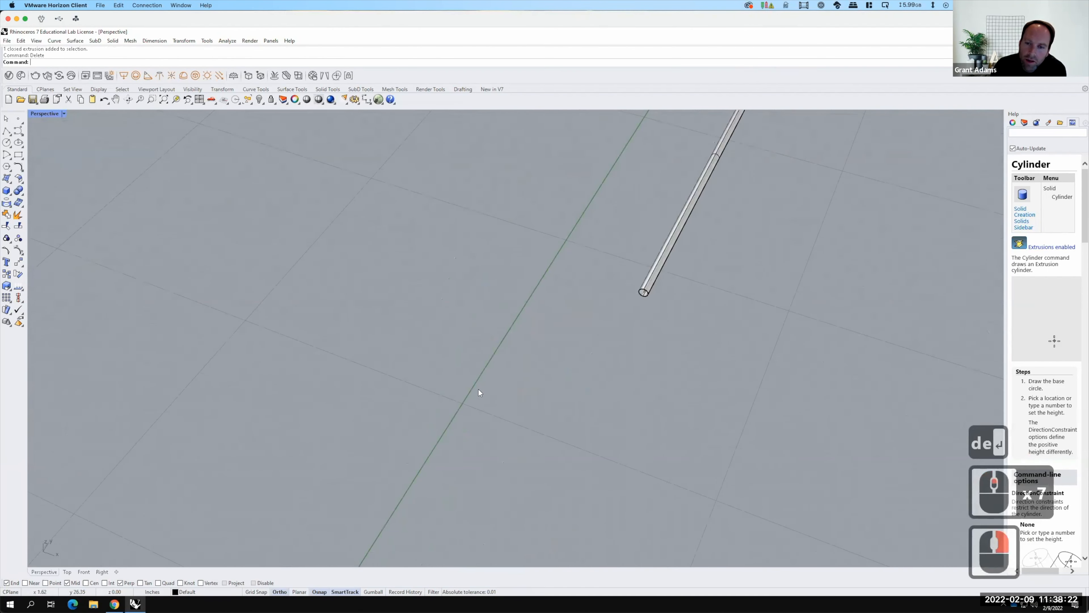
pyautogui.scroll(-11, 469, 396)
pyautogui.scroll(-1, 592, 264)
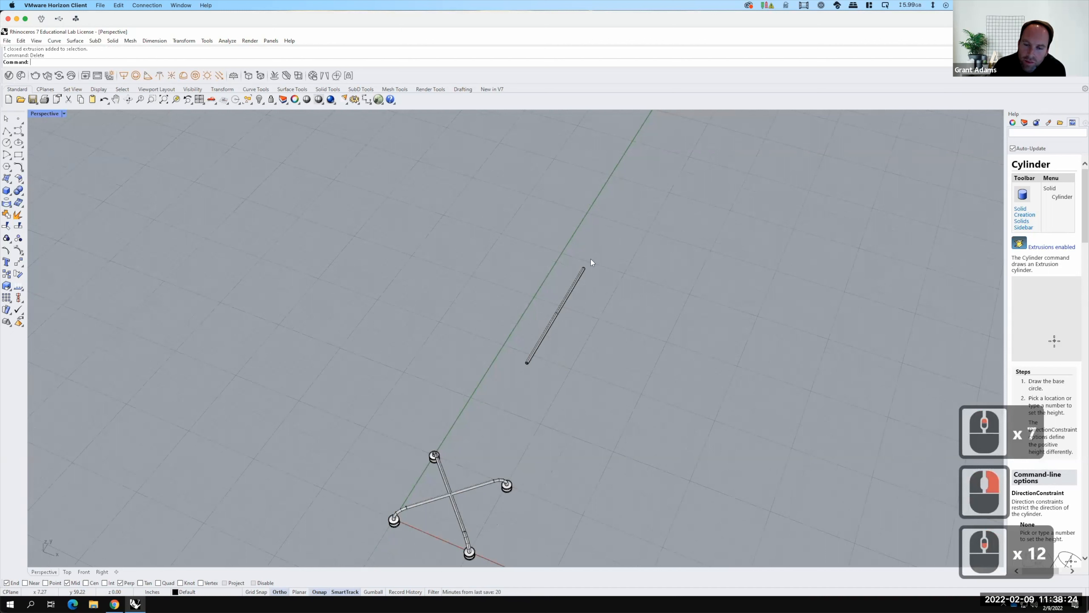
pyautogui.click(579, 277)
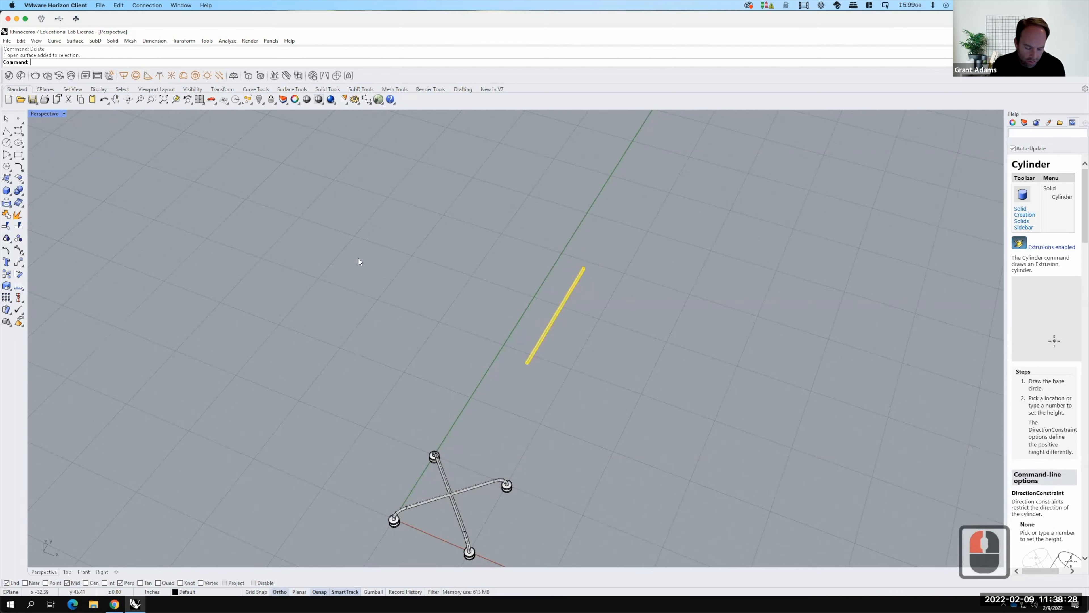
pyautogui.write('z')
pyautogui.press('Return')
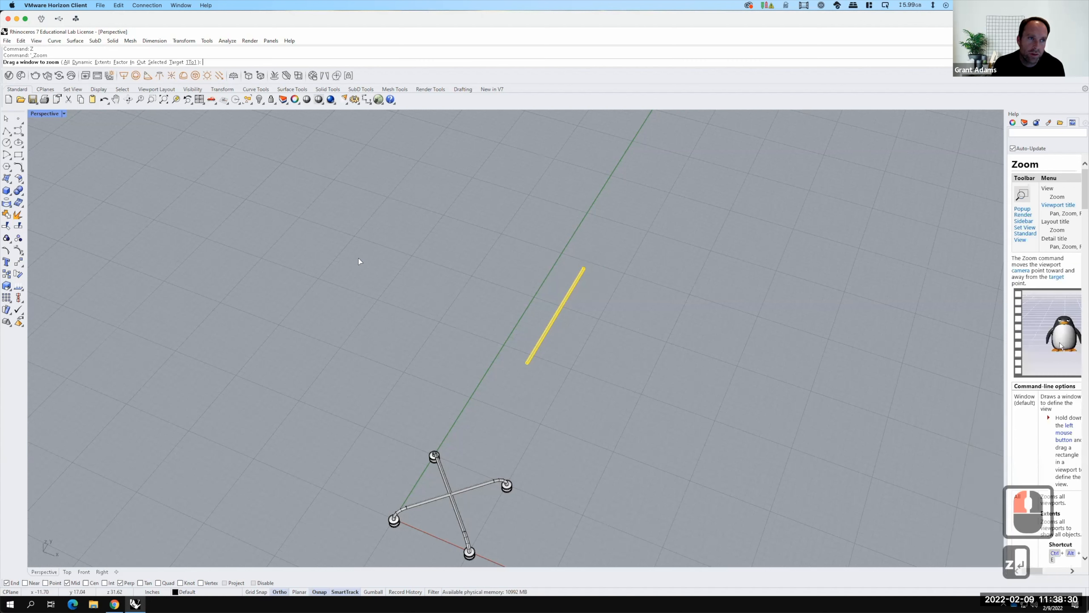
pyautogui.write('s')
pyautogui.press('Return')
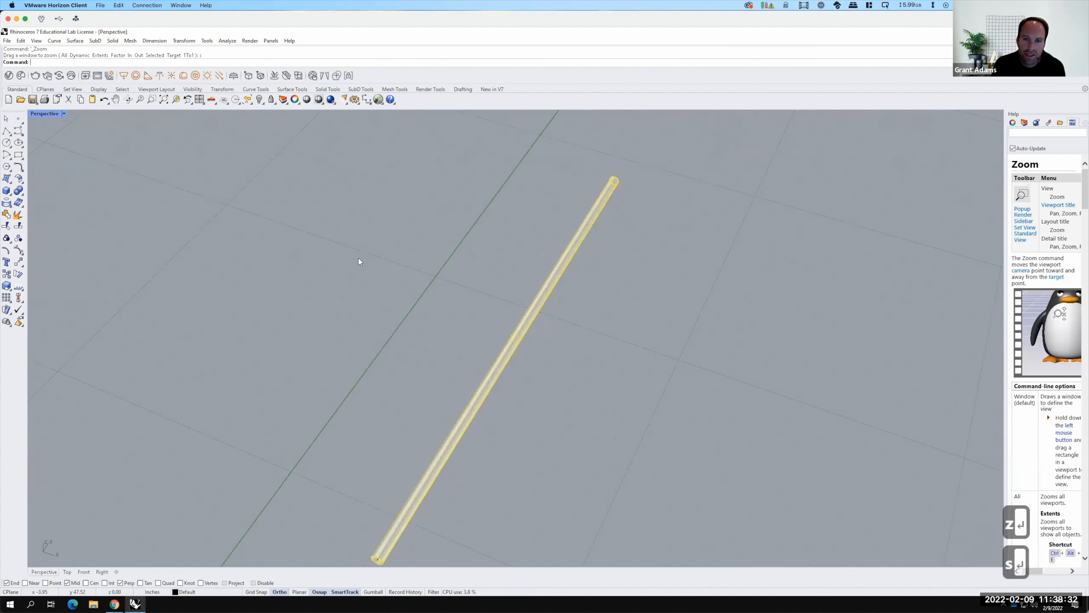
pyautogui.moveTo(580, 342); pyautogui.dragTo(786, 446, button='right')
pyautogui.scroll(6, 780, 445)
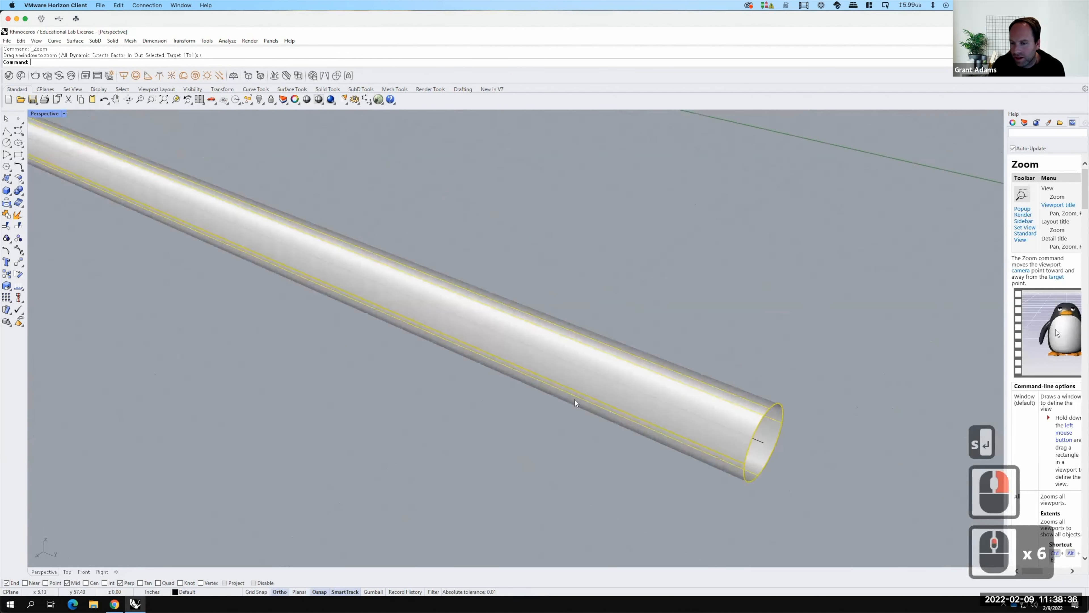
pyautogui.scroll(-4, 639, 419)
pyautogui.scroll(2, 639, 418)
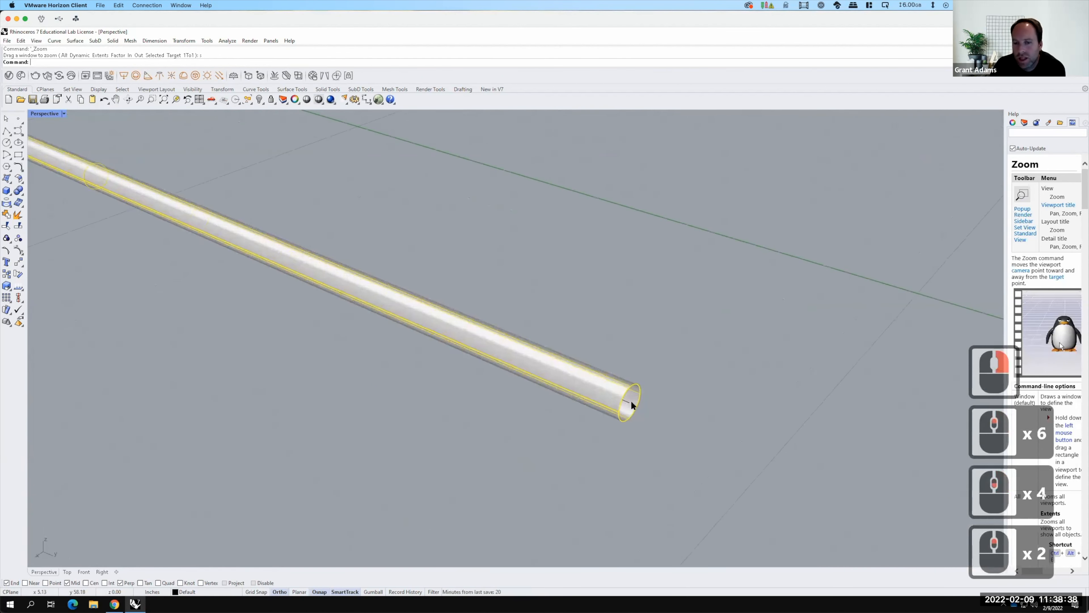
# Start a circle at the open end of the swept tube.
pyautogui.click(13, 144)
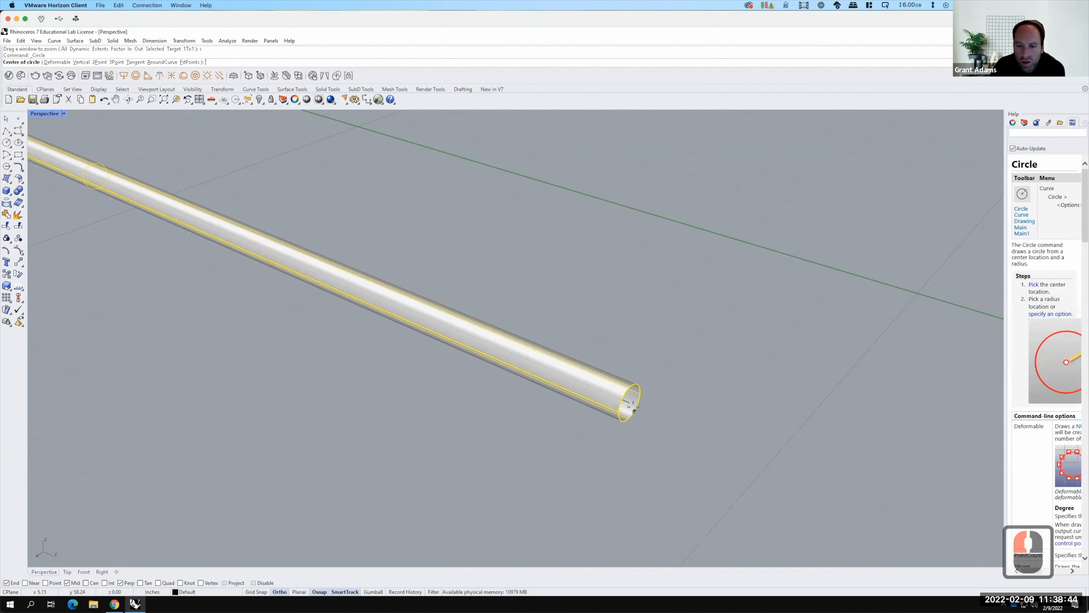
# Draw a circle 3/8 inch in diameter centred on the open end of the rod.
pyautogui.click(670, 419)
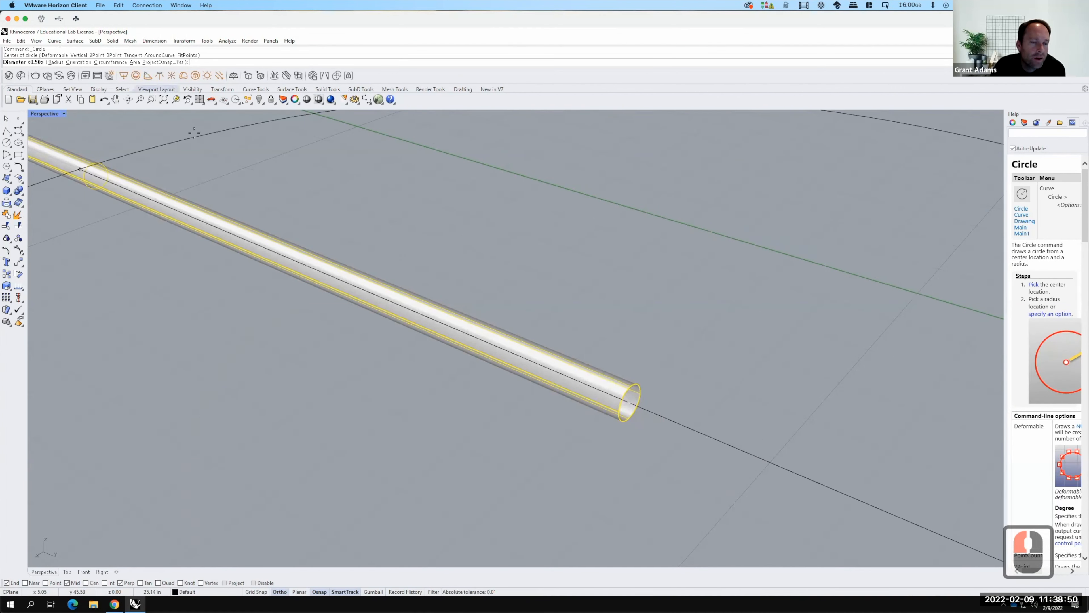
pyautogui.write('3/8')
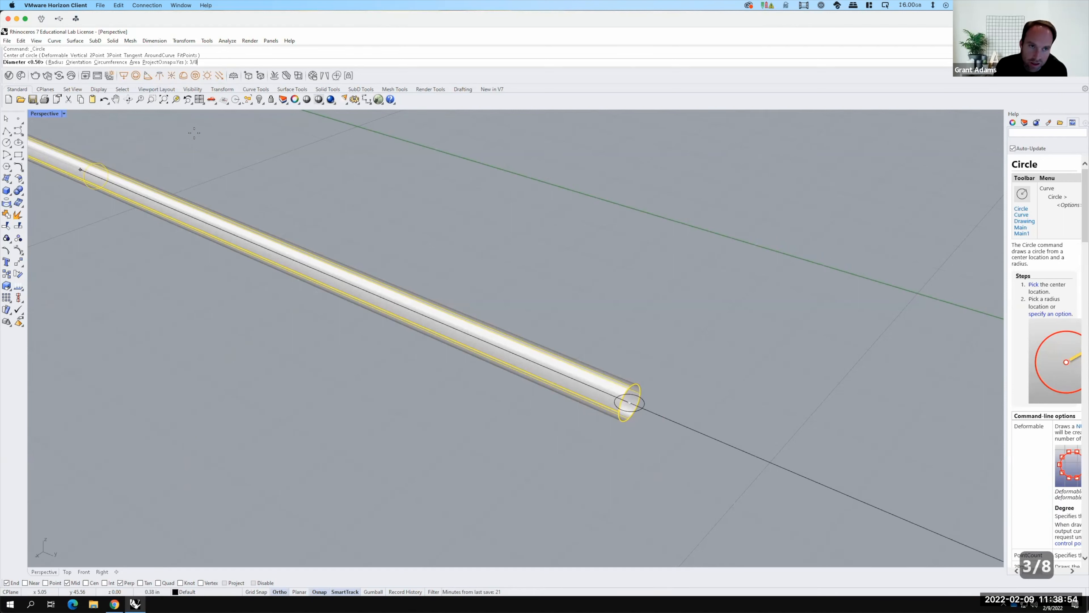
pyautogui.press('Return')
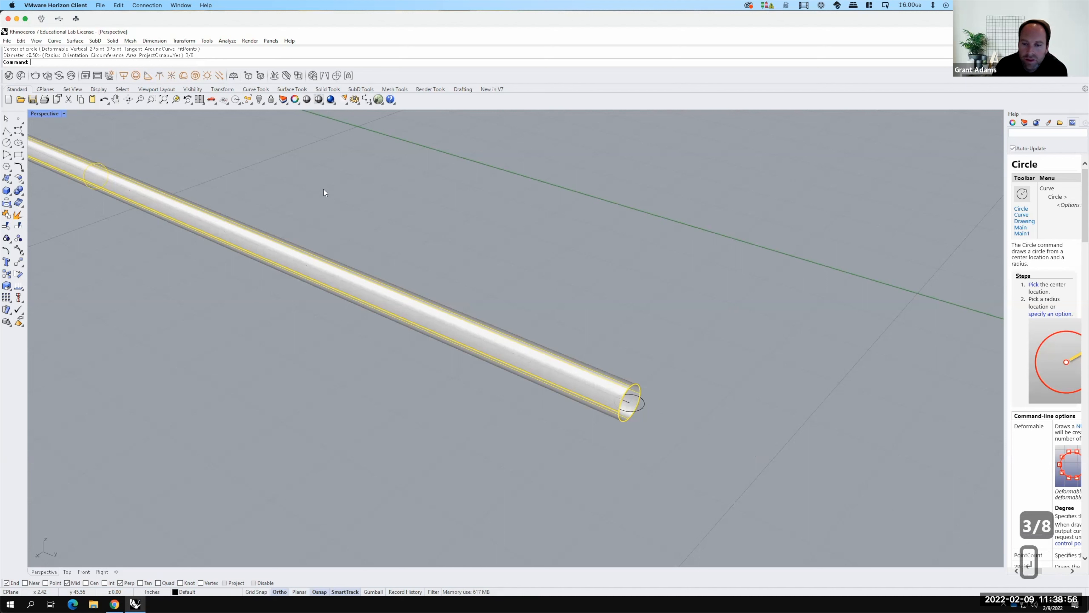
pyautogui.click(644, 407)
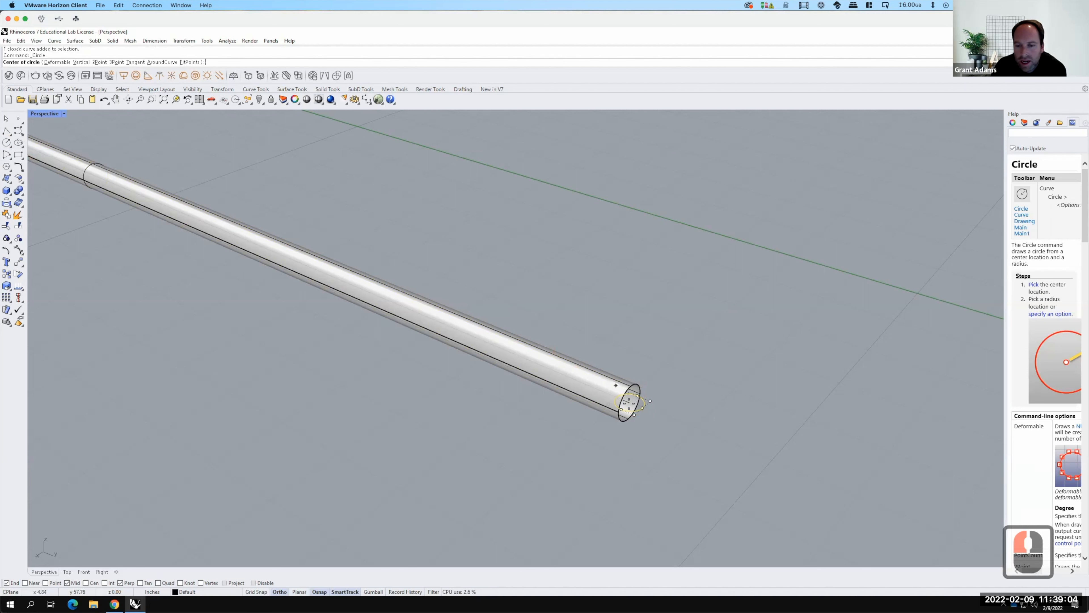
# Draw a concentric circle 1.75 inches in diameter around the small circle at the rod's end.
pyautogui.click(708, 405)
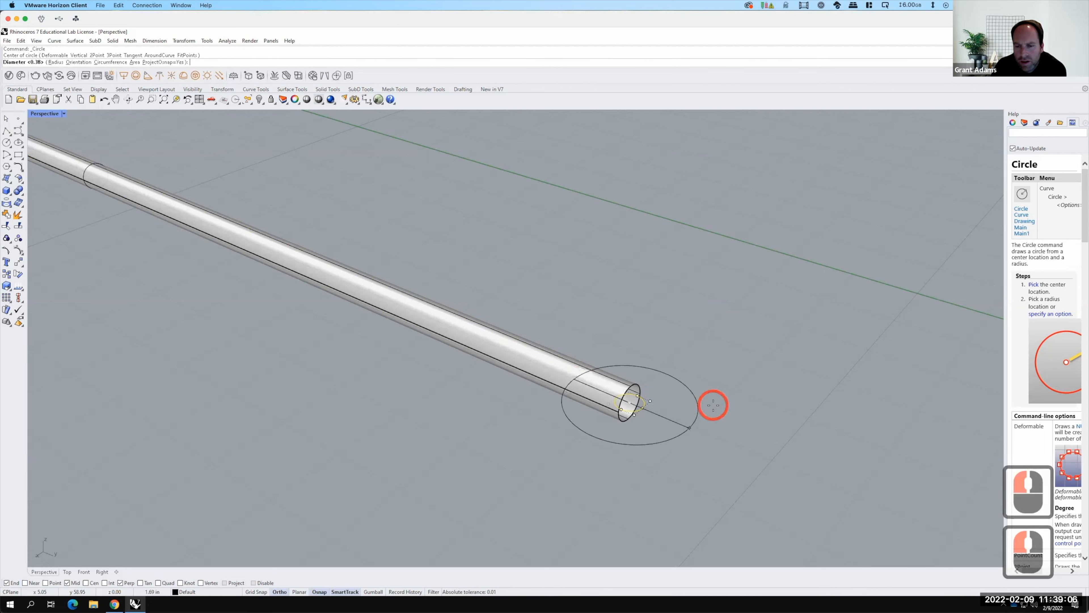
pyautogui.write('1.75')
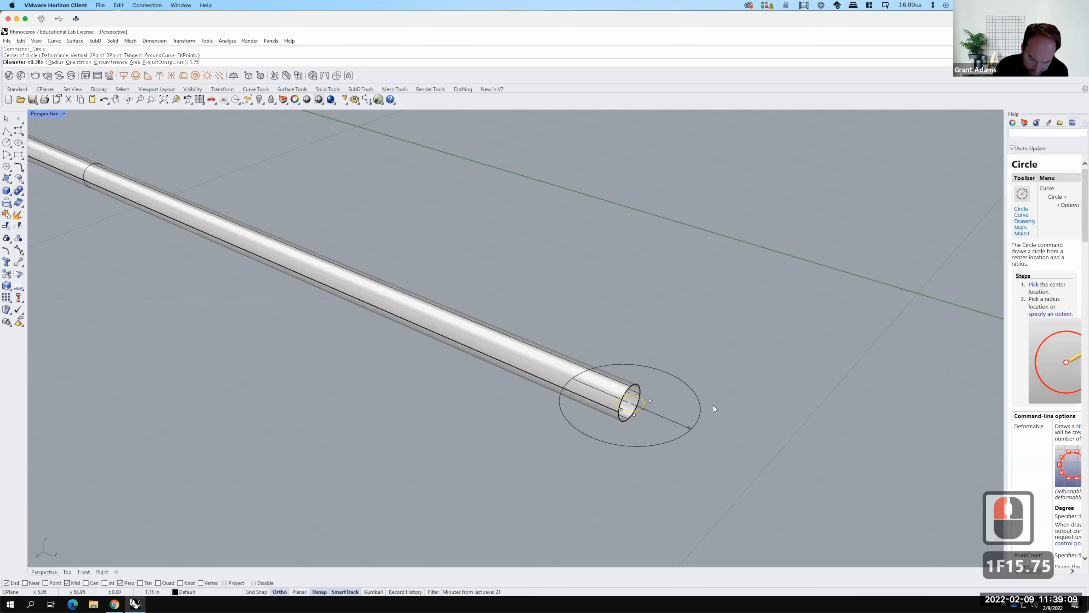
pyautogui.press('Return')
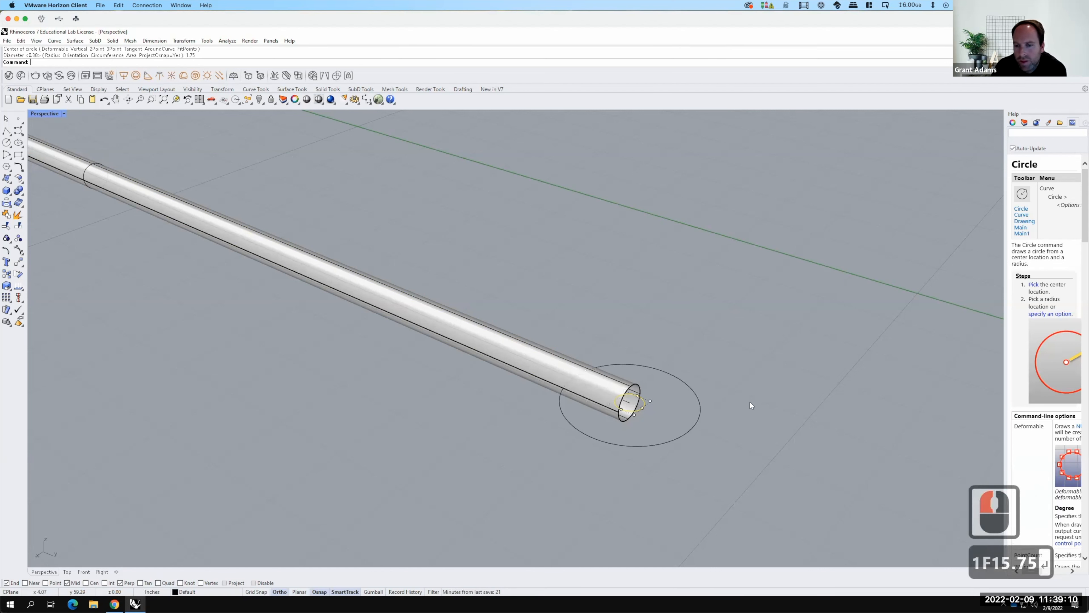
pyautogui.scroll(-3, 732, 353)
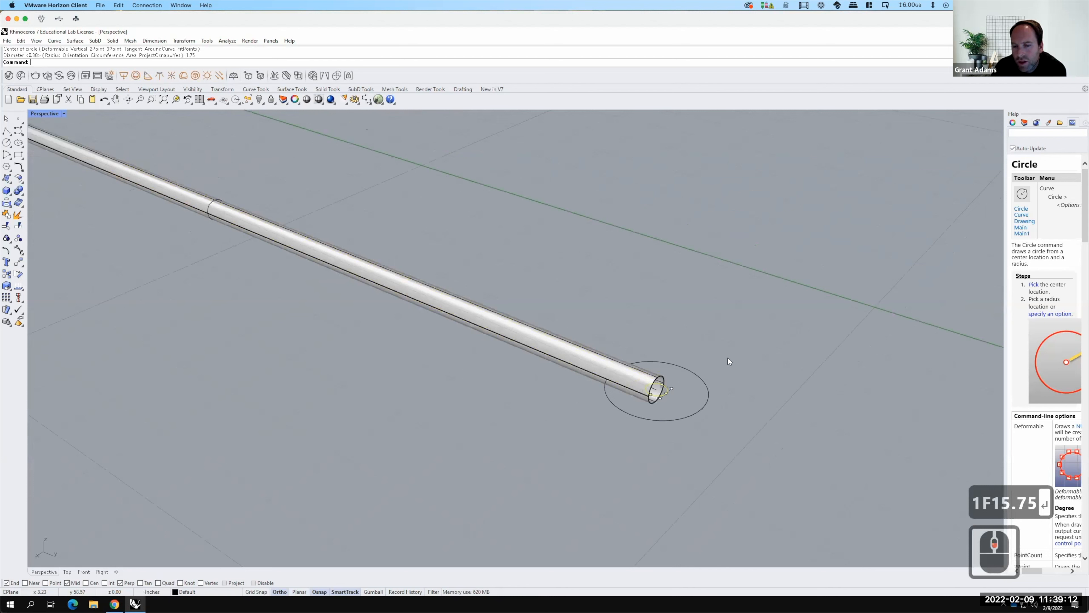
pyautogui.click(707, 386)
pyautogui.click(661, 392)
pyautogui.click(689, 411)
pyautogui.click(746, 453)
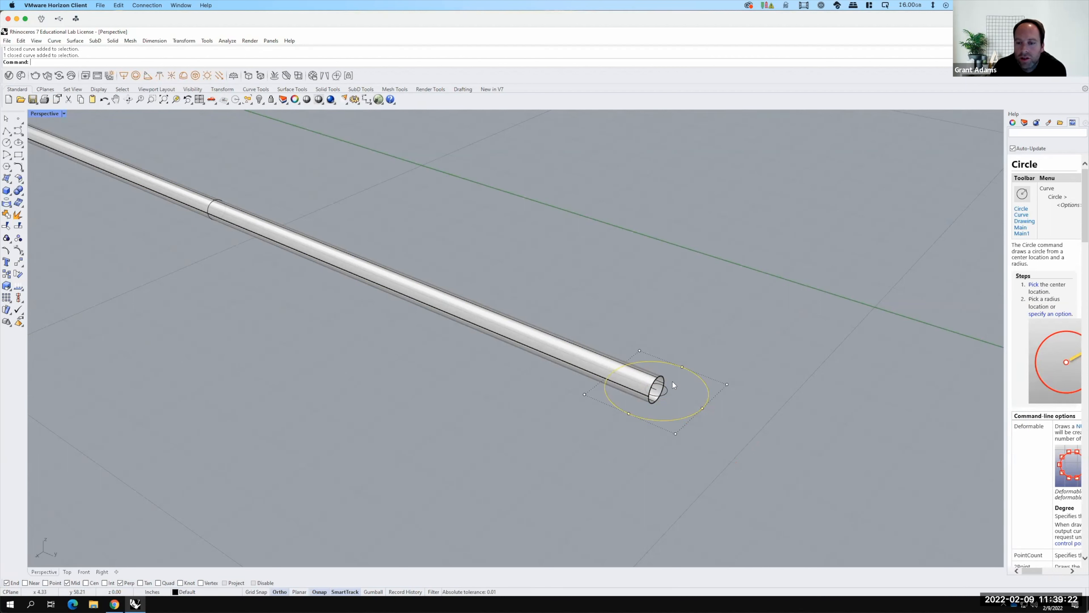
# Draw a two-point circle whose diameter spans from the 3/8-inch circle to the 1.75-inch circle.
pyautogui.moveTo(690, 396); pyautogui.dragTo(606, 404, button='right')
pyautogui.scroll(2, 553, 446)
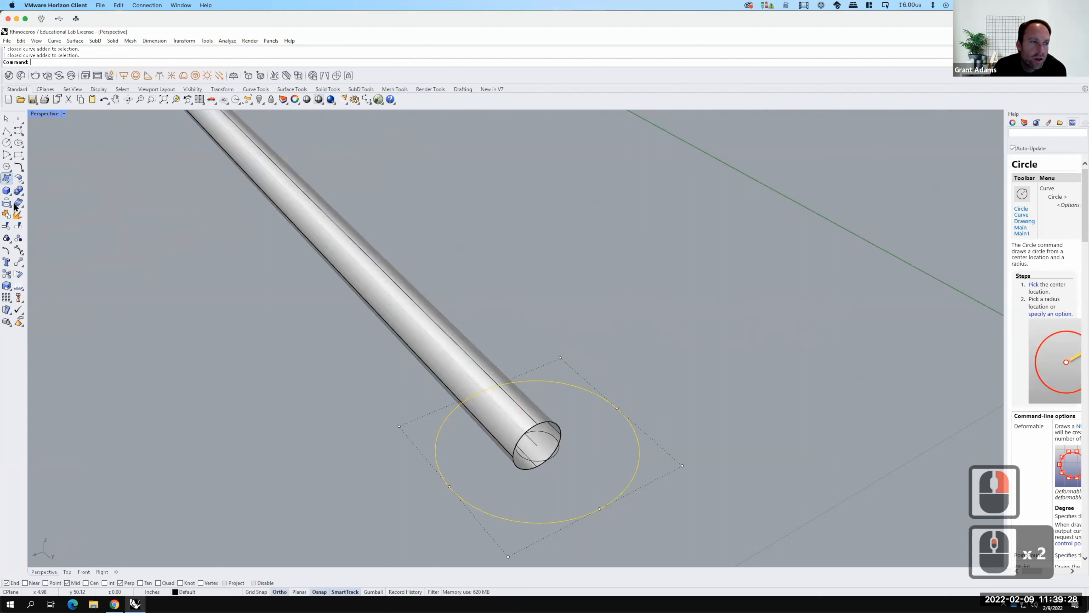
pyautogui.click(7, 143)
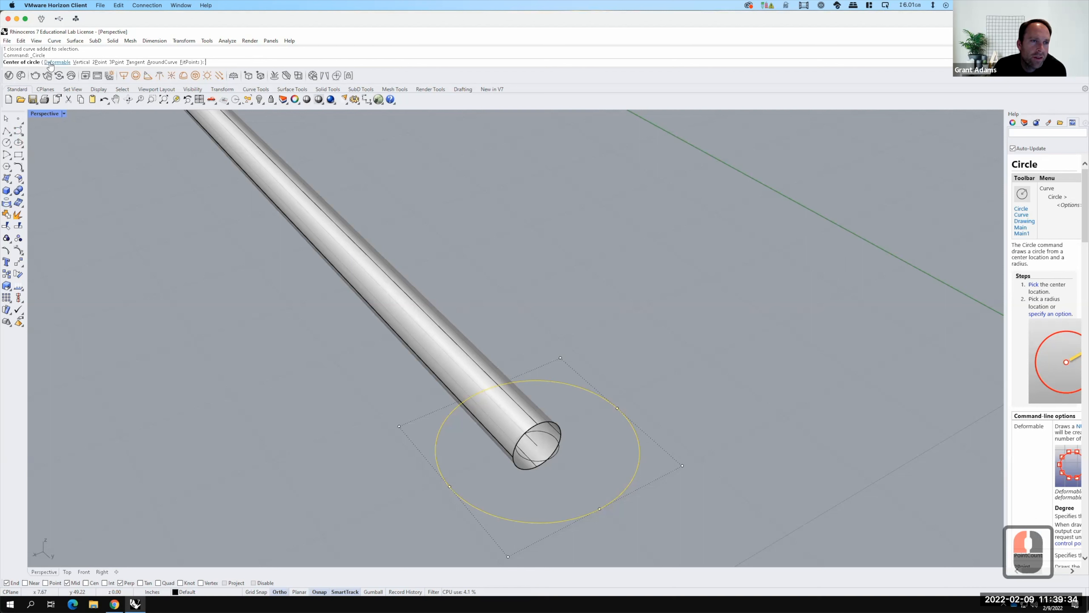
pyautogui.click(100, 62)
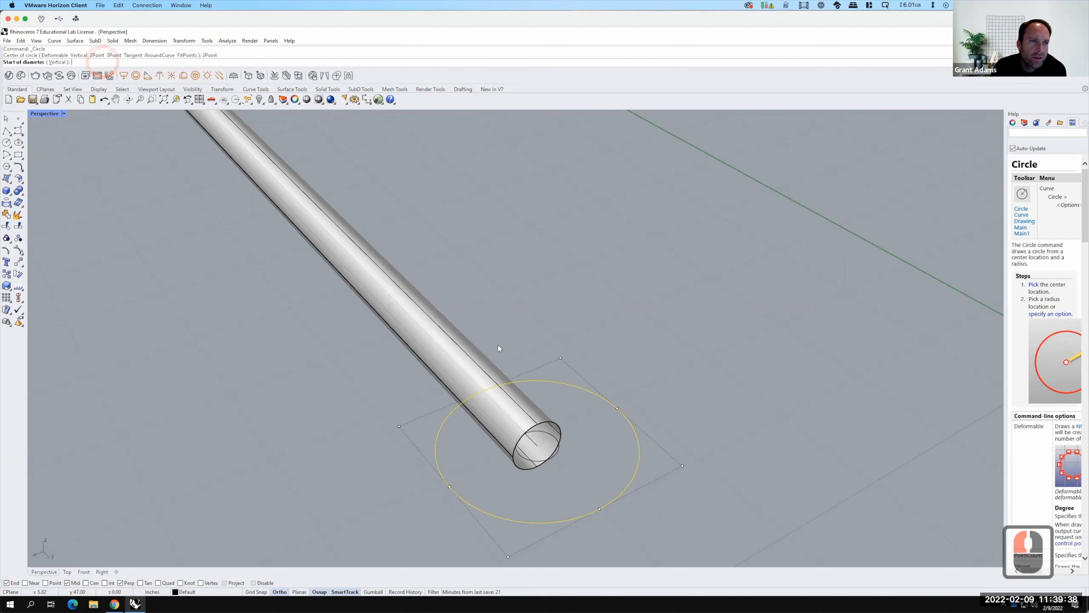
pyautogui.click(557, 436)
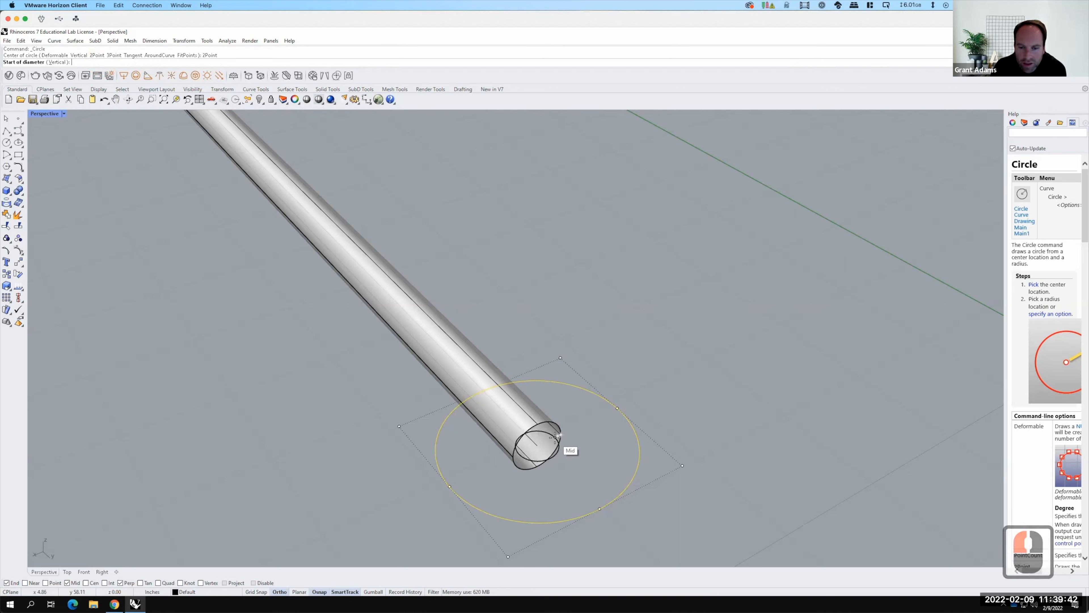
pyautogui.click(616, 410)
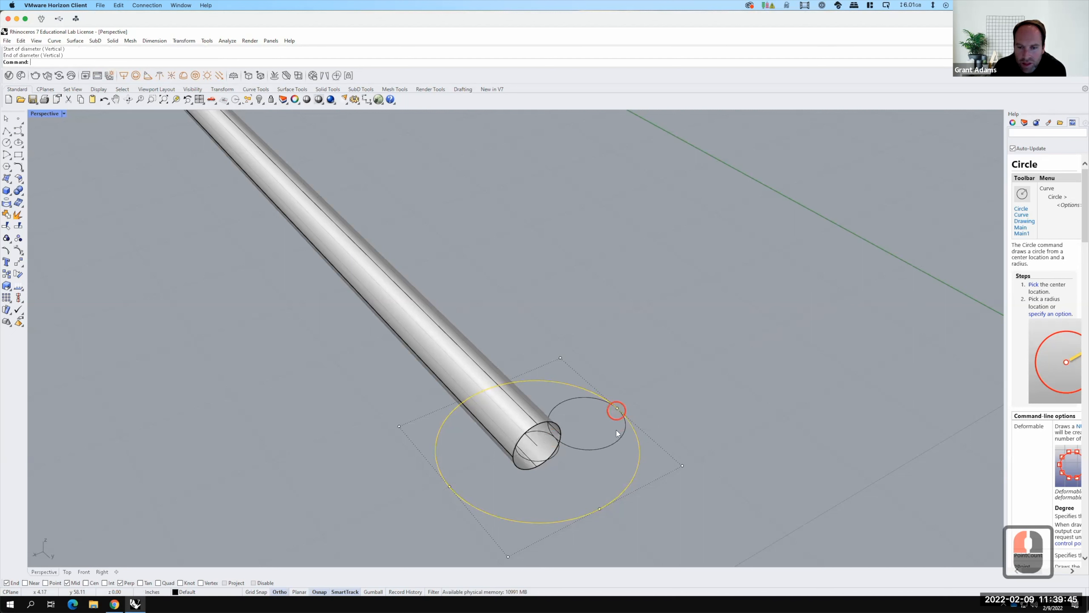
pyautogui.click(605, 448)
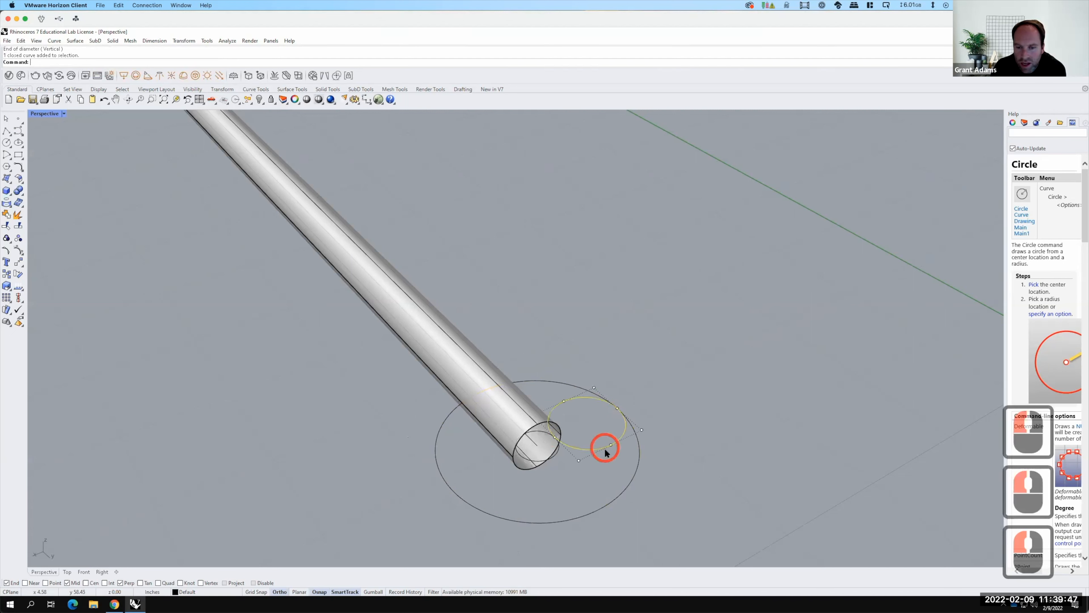
pyautogui.click(556, 452)
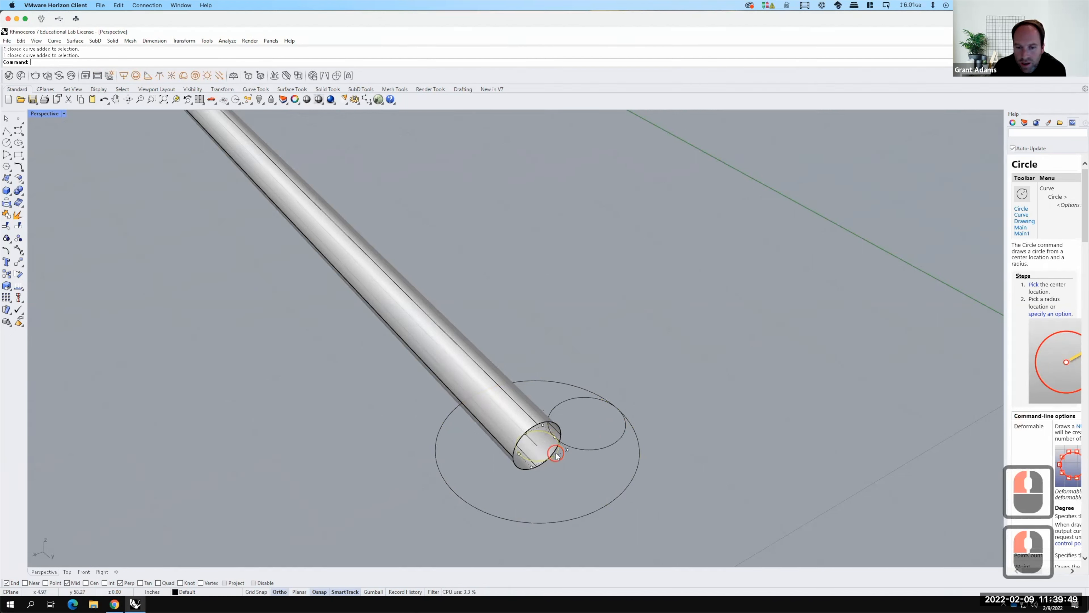
pyautogui.click(639, 441)
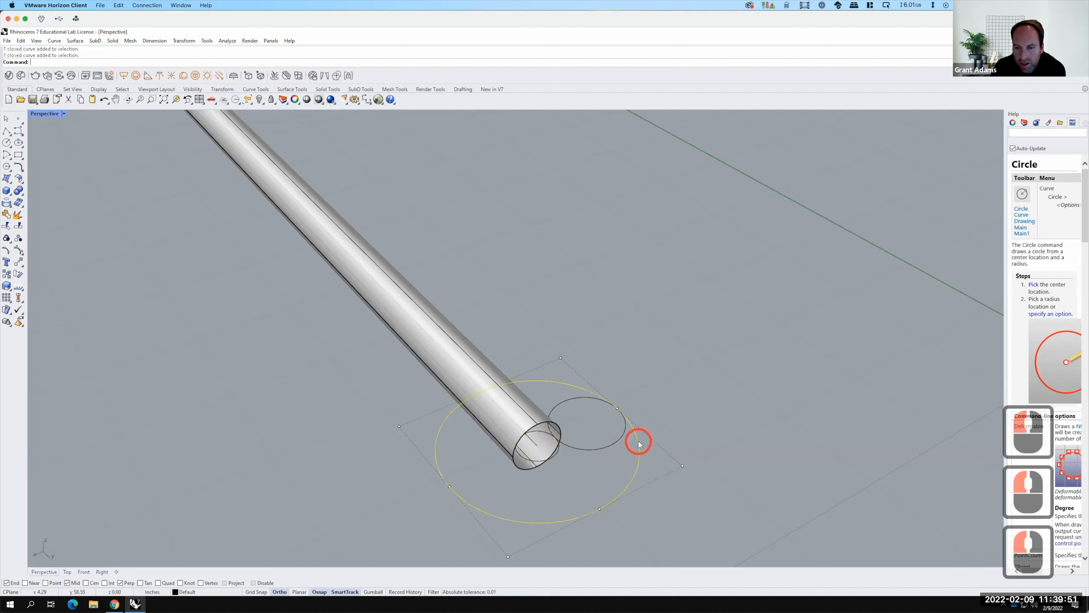
# Rotate the two-point circle upright in 3D about the axis through its two diameter points.
pyautogui.click(612, 441)
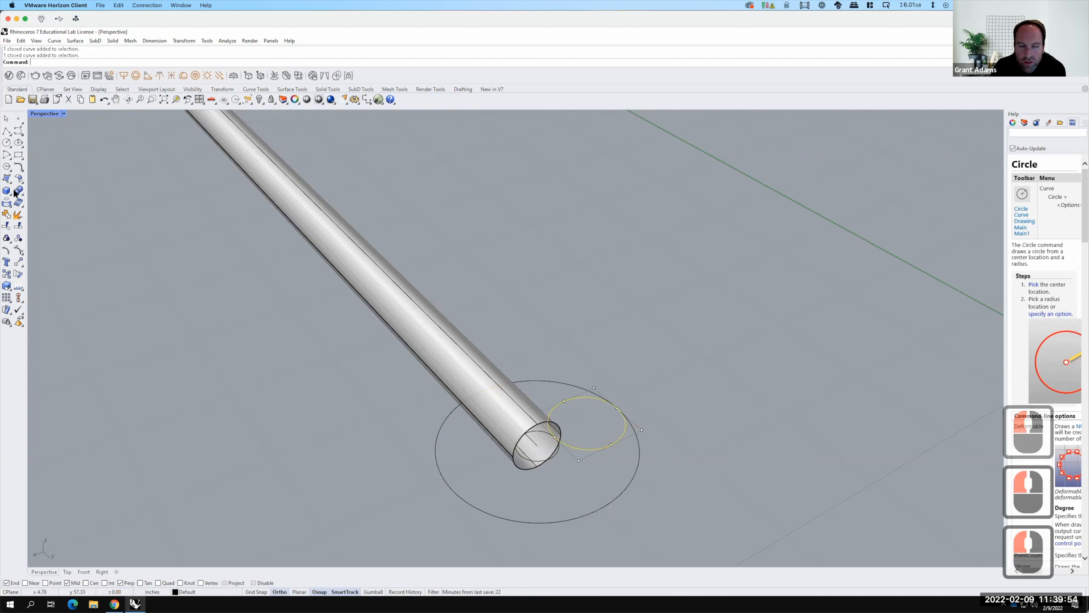
pyautogui.click(188, 41)
pyautogui.click(201, 79)
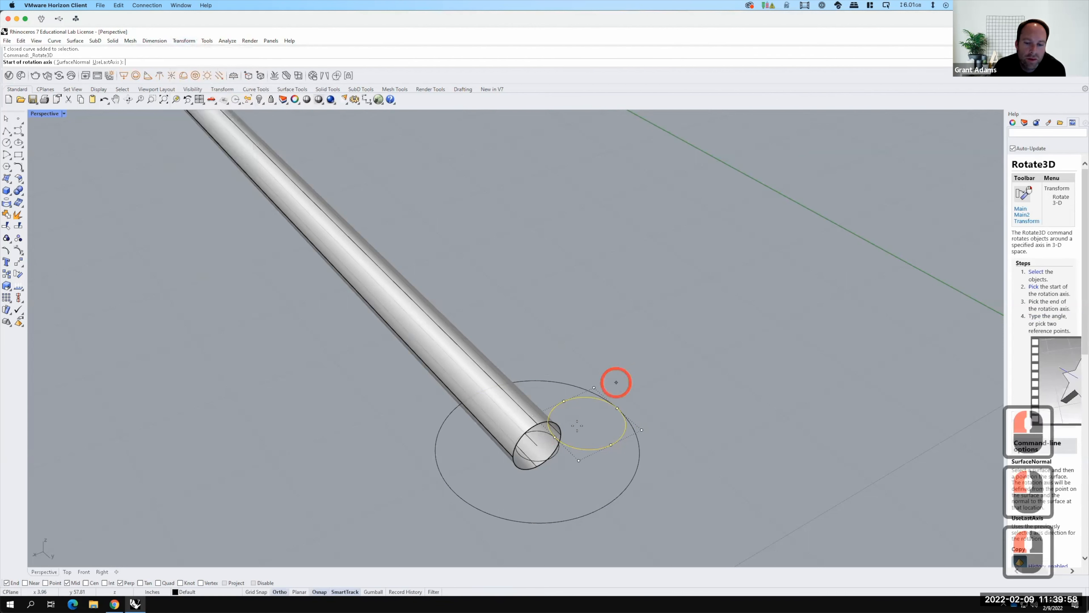
pyautogui.click(555, 437)
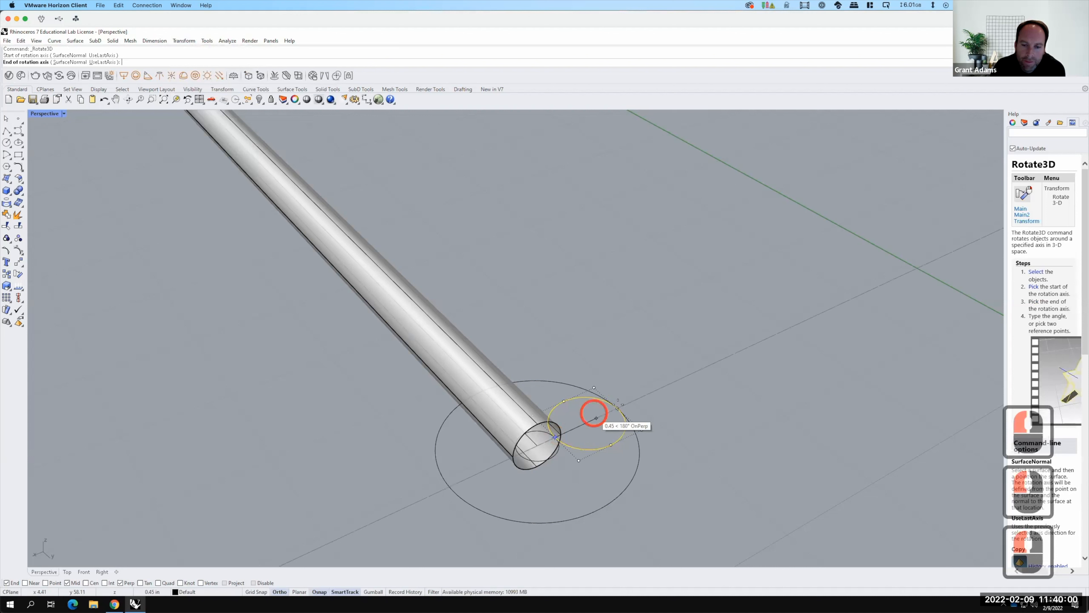
pyautogui.click(617, 408)
pyautogui.click(545, 273)
pyautogui.click(587, 263)
pyautogui.click(629, 275)
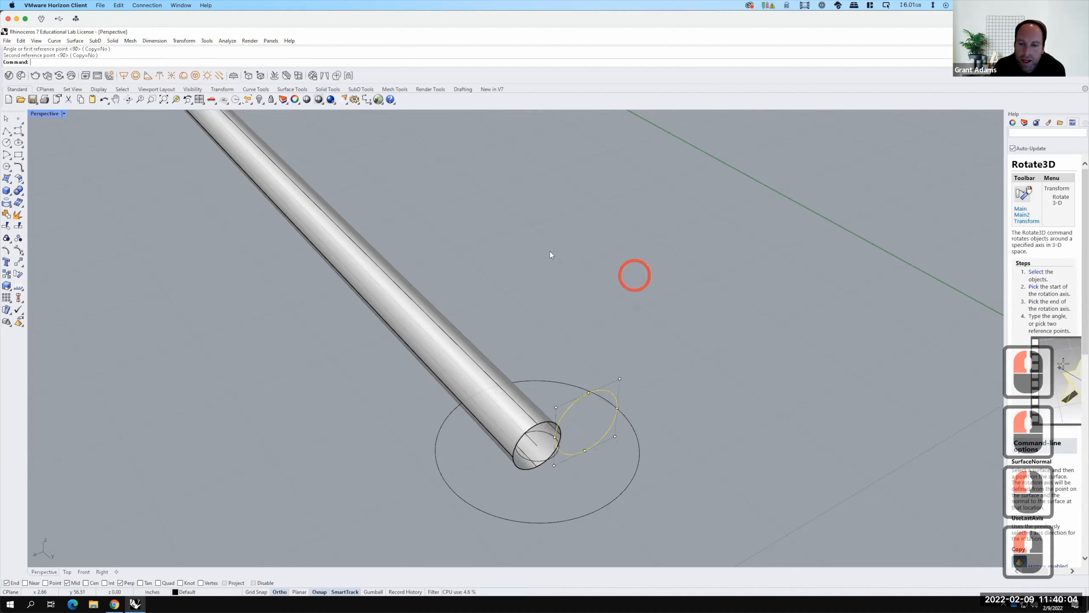
pyautogui.click(550, 236)
pyautogui.moveTo(624, 318); pyautogui.dragTo(525, 360, button='right')
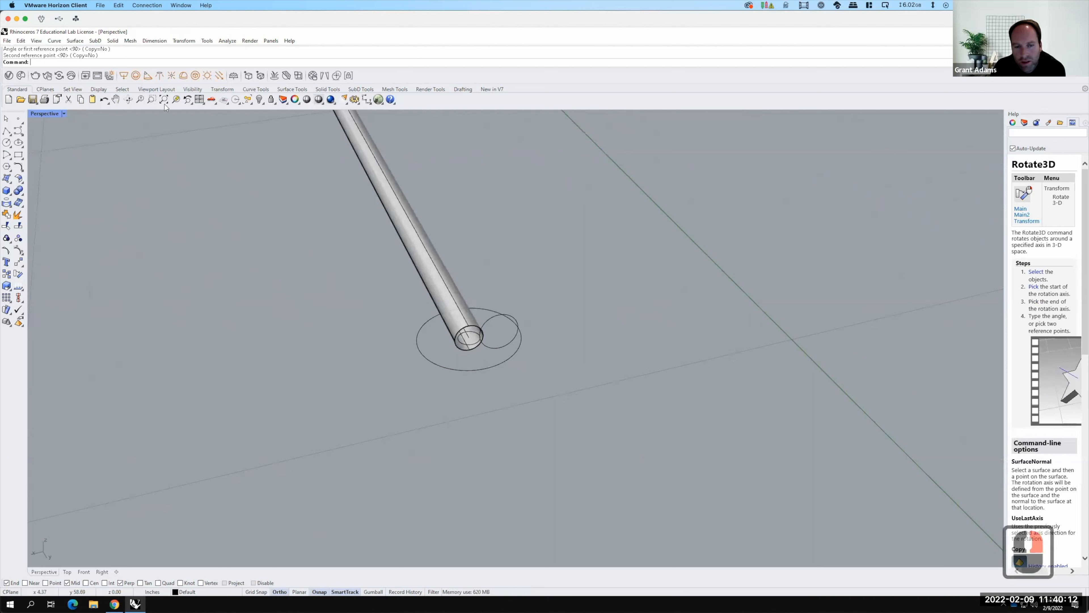
pyautogui.click(471, 345)
pyautogui.click(510, 360)
pyautogui.click(483, 343)
pyautogui.click(475, 337)
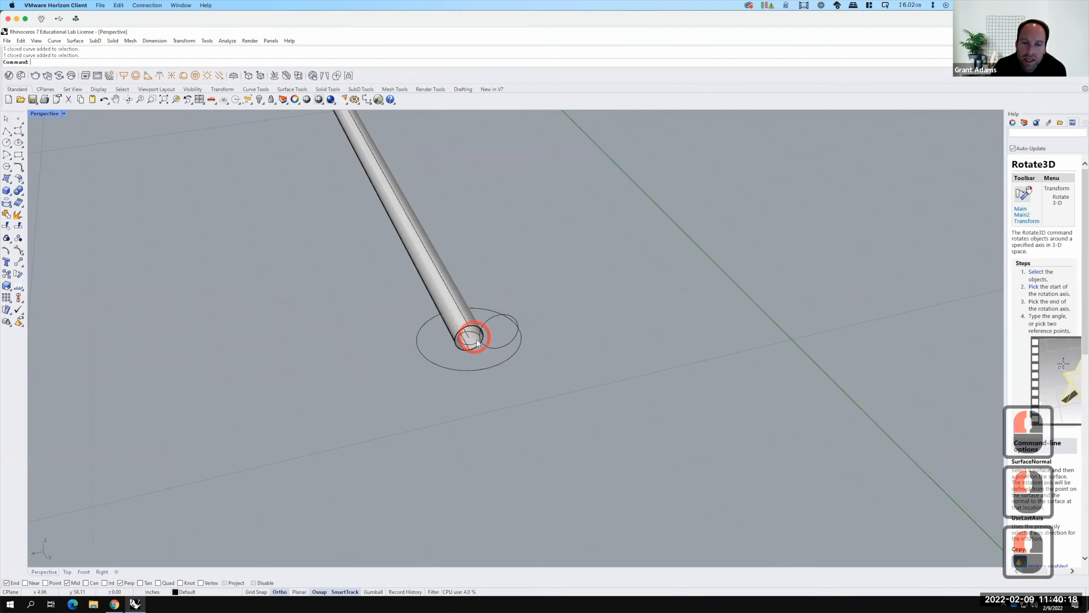
pyautogui.click(508, 366)
pyautogui.click(603, 360)
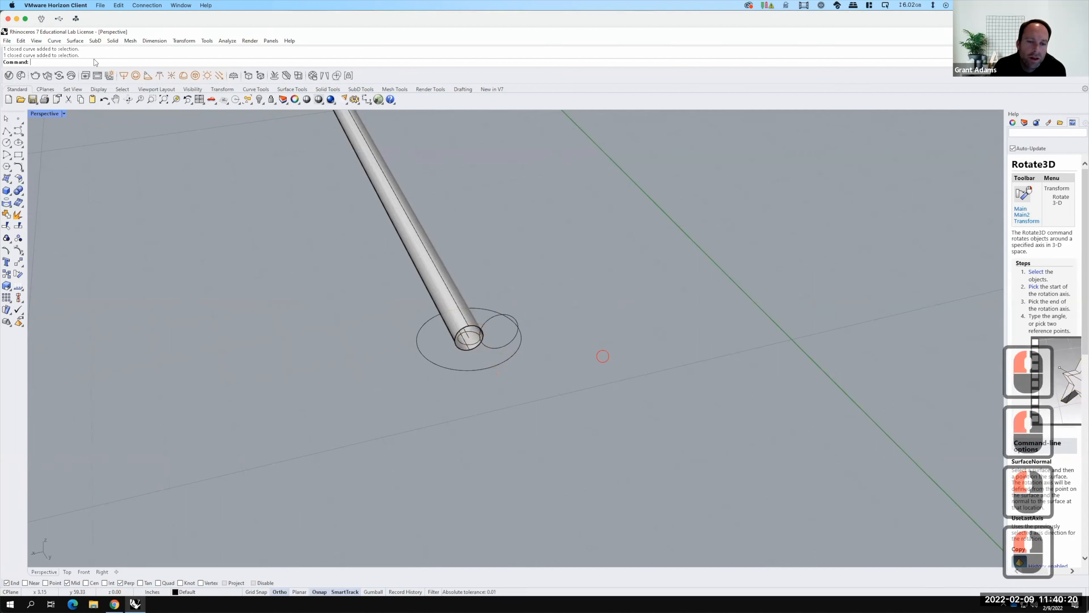
# Set up a one-rail sweep with the 1.75-inch circle as the rail and the upright circle as the cross-section.
pyautogui.click(75, 40)
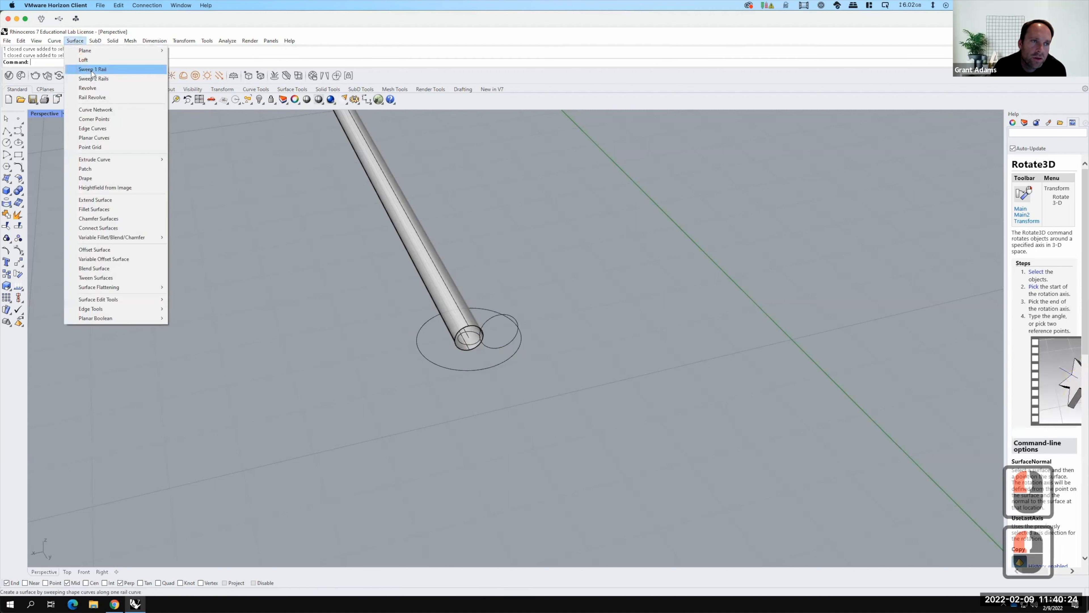
pyautogui.click(92, 69)
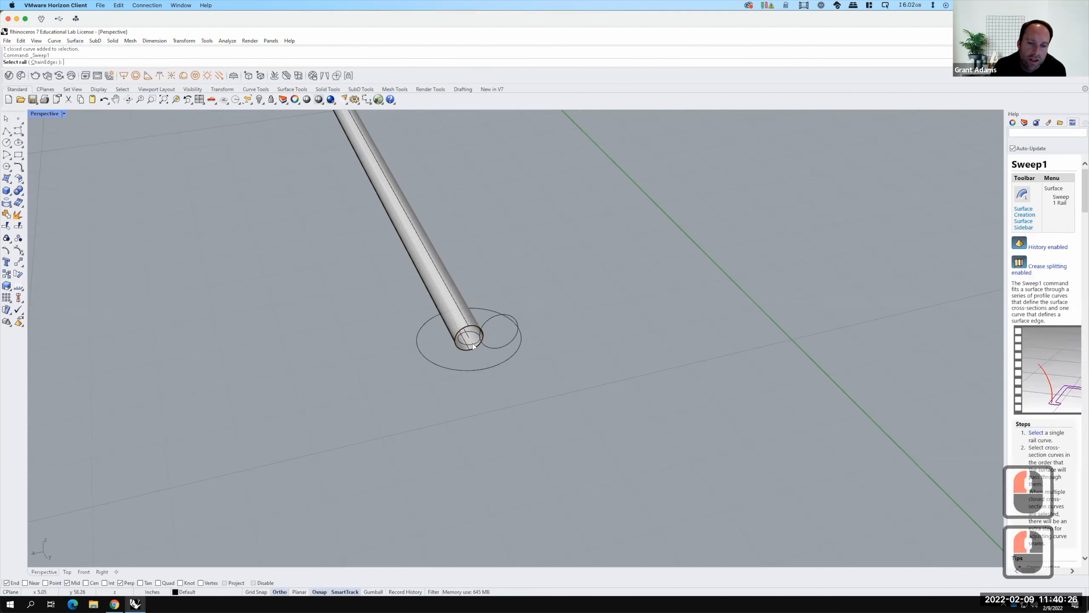
pyautogui.click(519, 350)
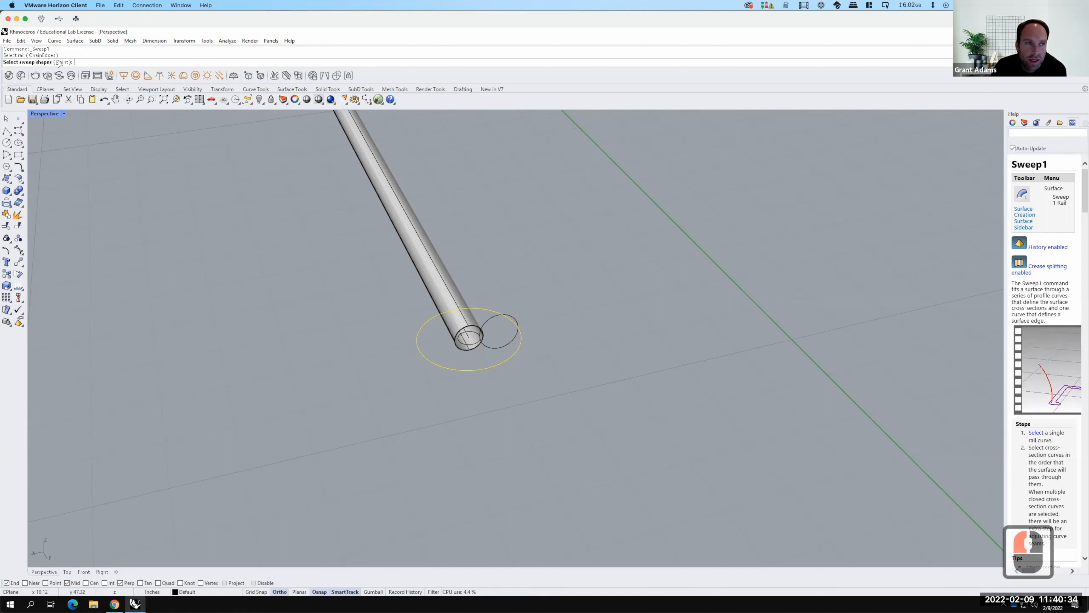
pyautogui.click(500, 348)
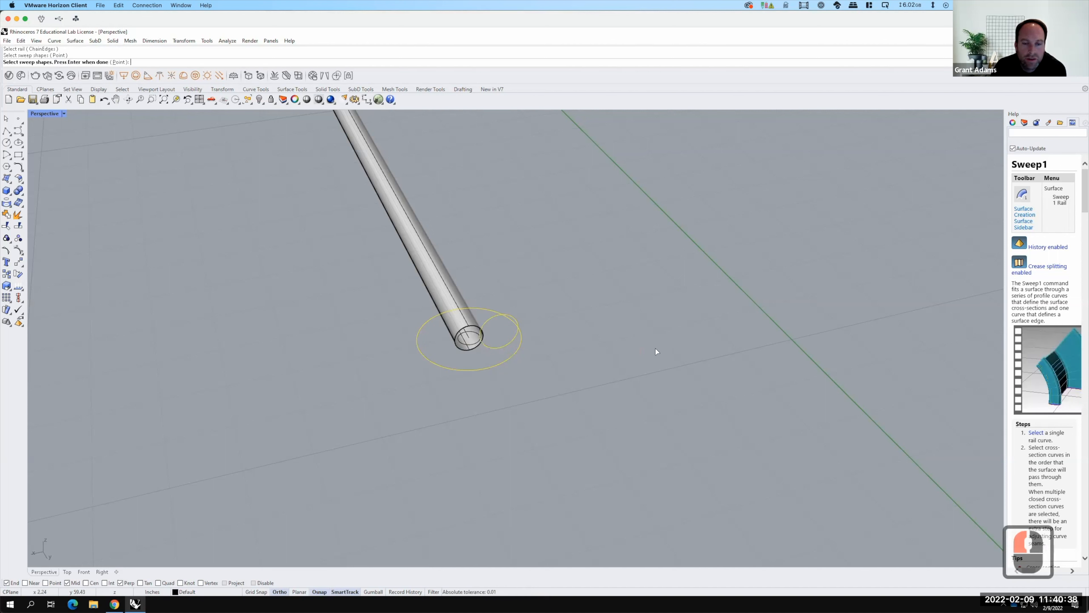
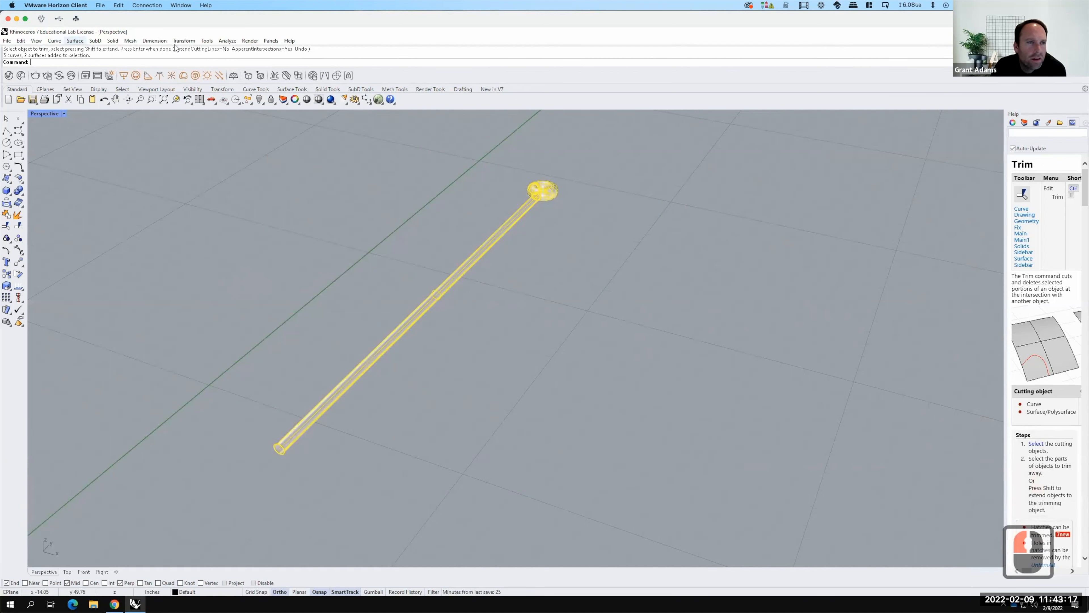
# Rotate the rod with its ring end in 3D to stand vertically, about an axis through the rod's open end.
pyautogui.click(183, 41)
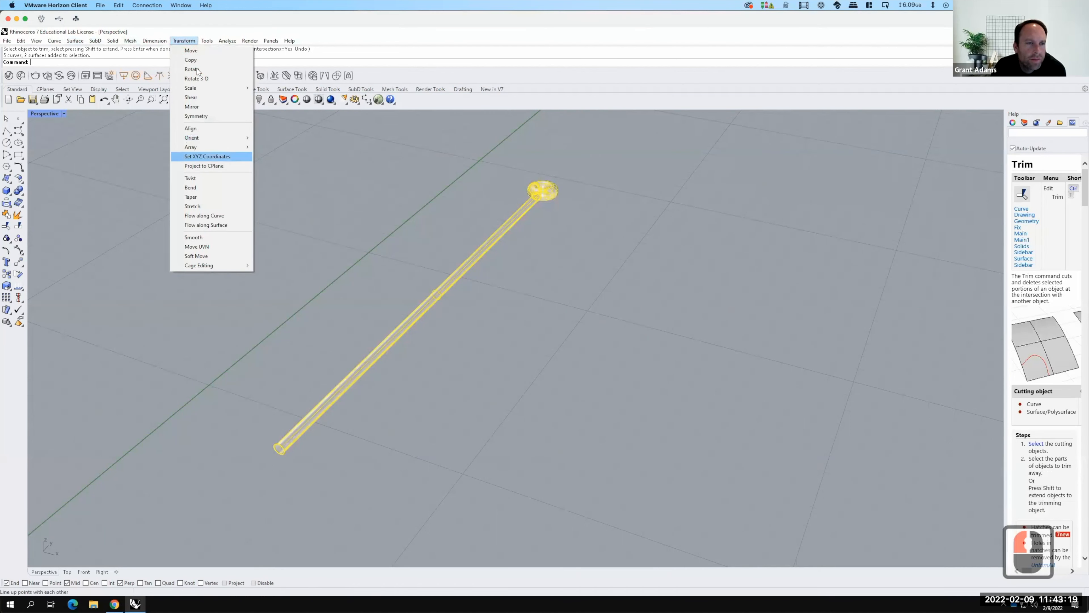
pyautogui.click(196, 79)
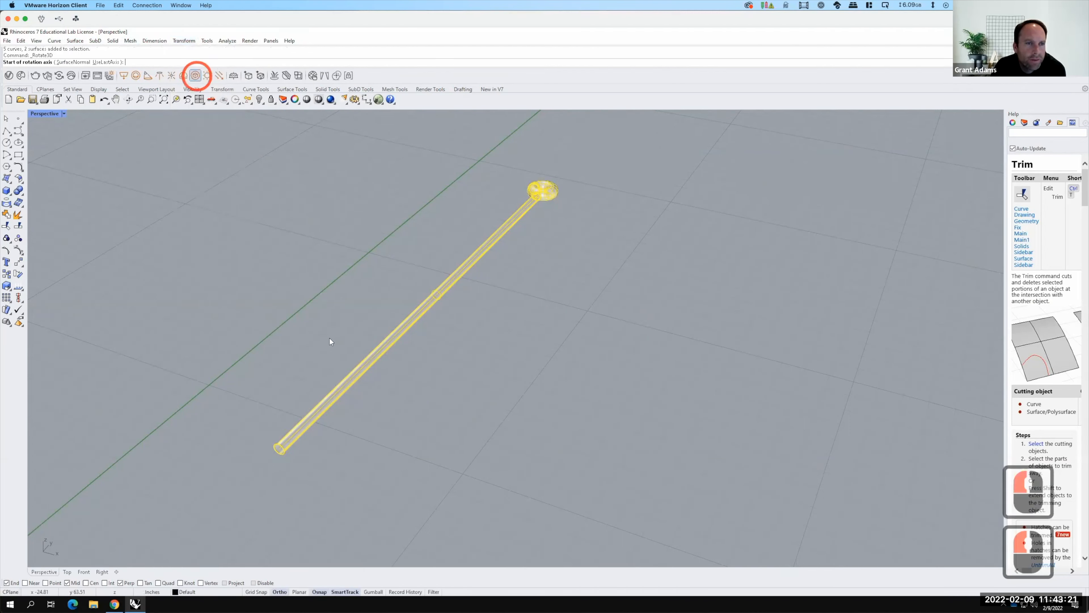
pyautogui.click(279, 449)
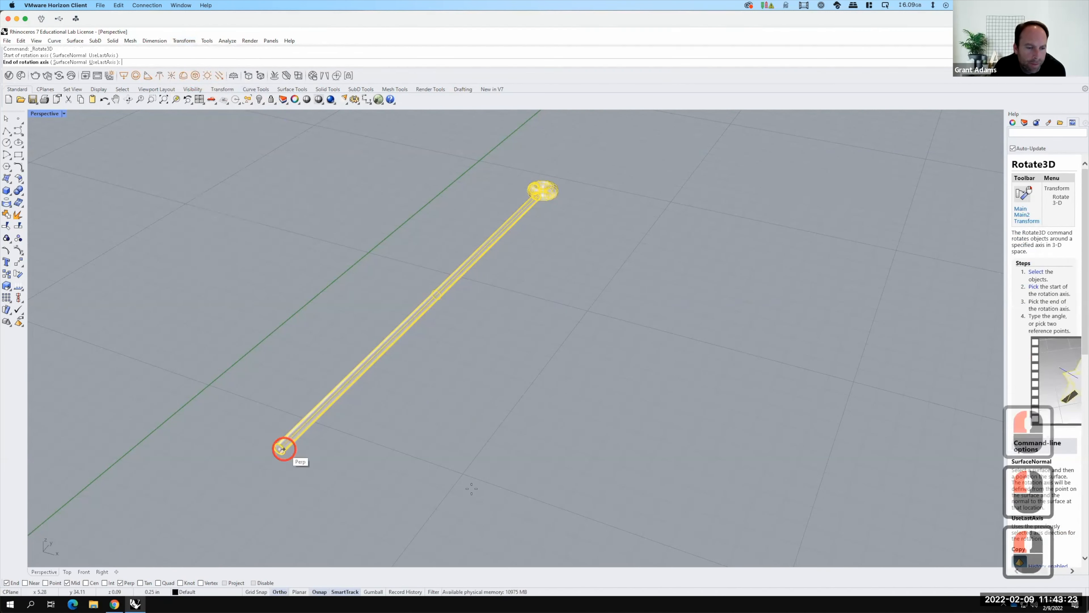
pyautogui.click(482, 435)
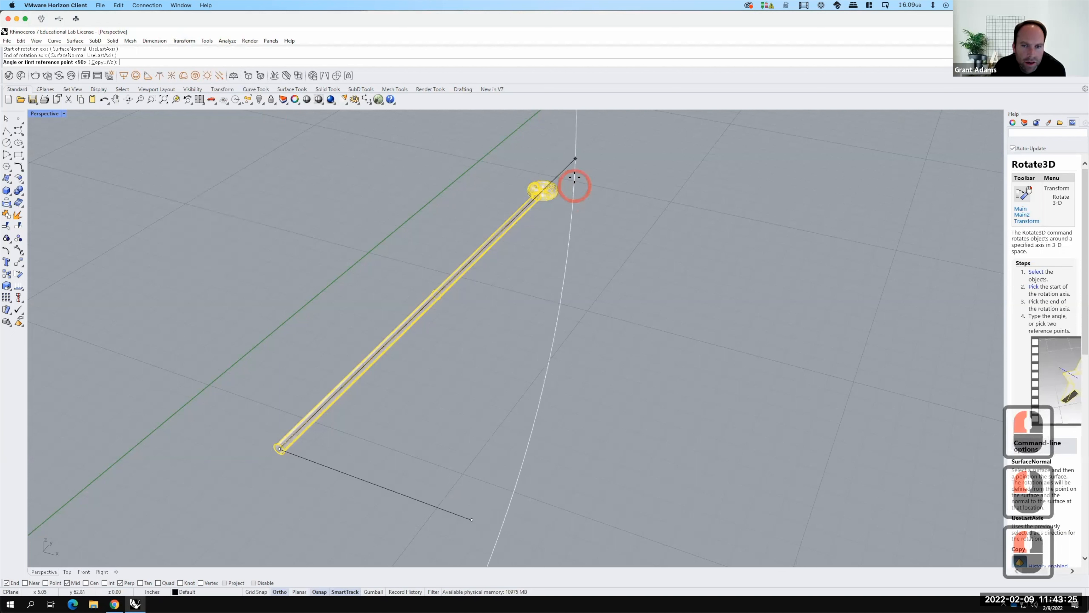
pyautogui.click(458, 145)
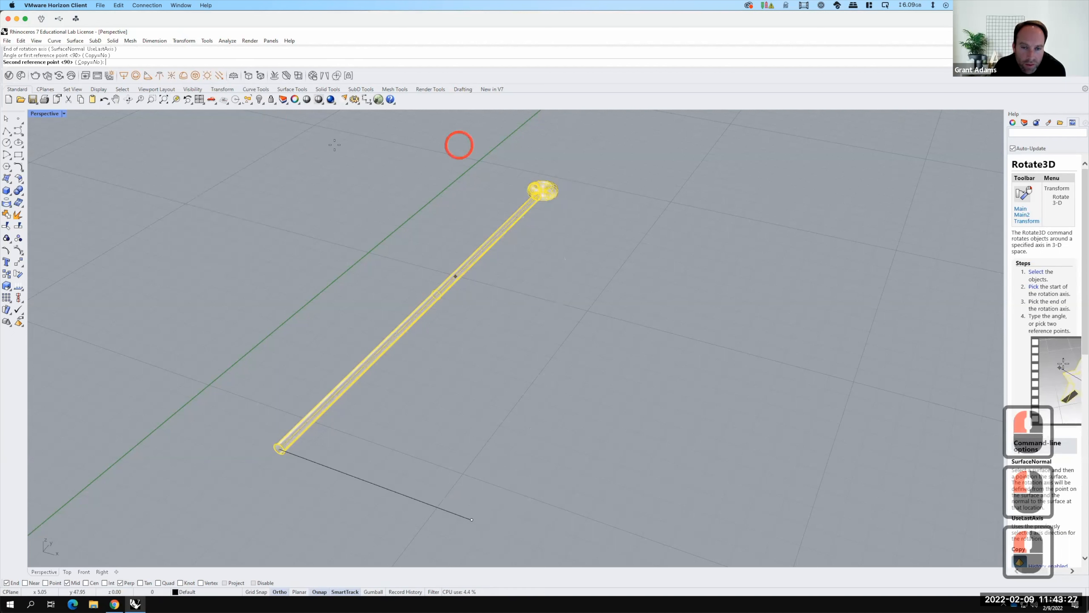
pyautogui.click(273, 165)
pyautogui.click(416, 292)
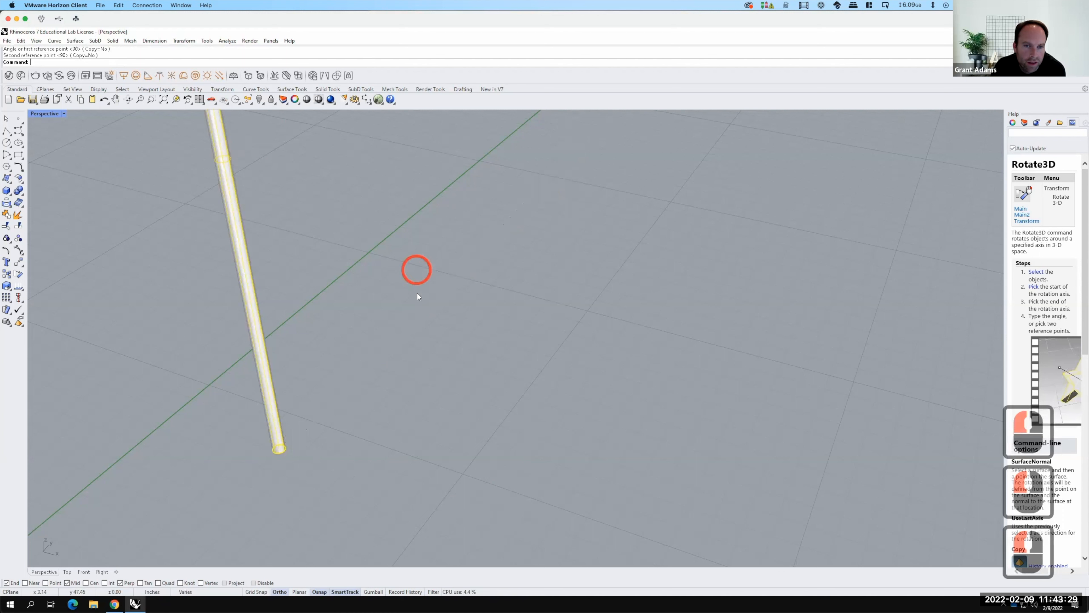
# Try moving the upright rod by its open end to the coordinates 6,6.
pyautogui.scroll(-5, 429, 294)
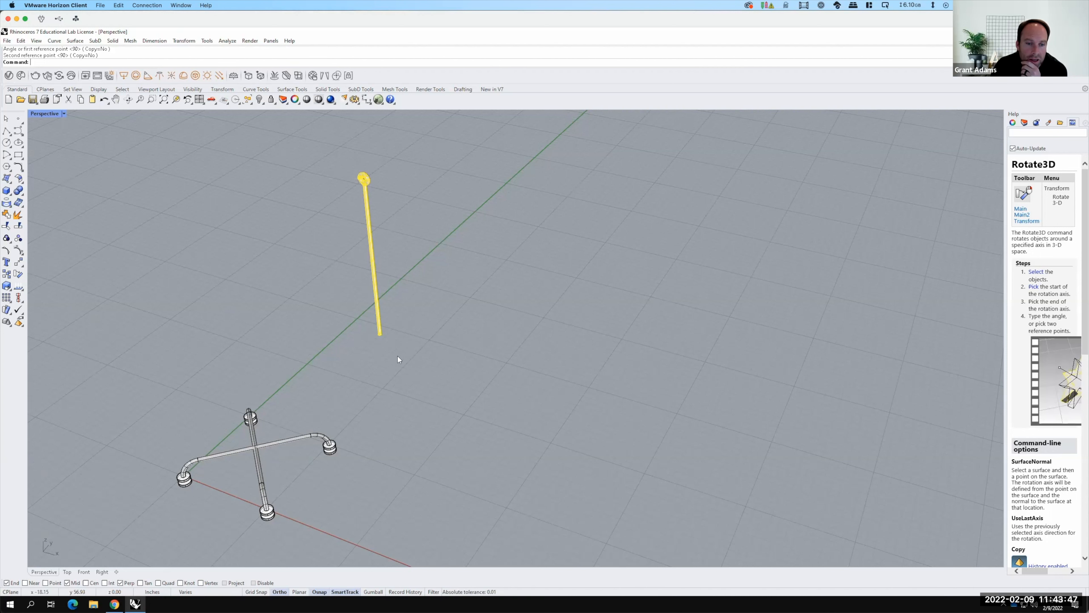
pyautogui.scroll(8, 458, 400)
pyautogui.write('move')
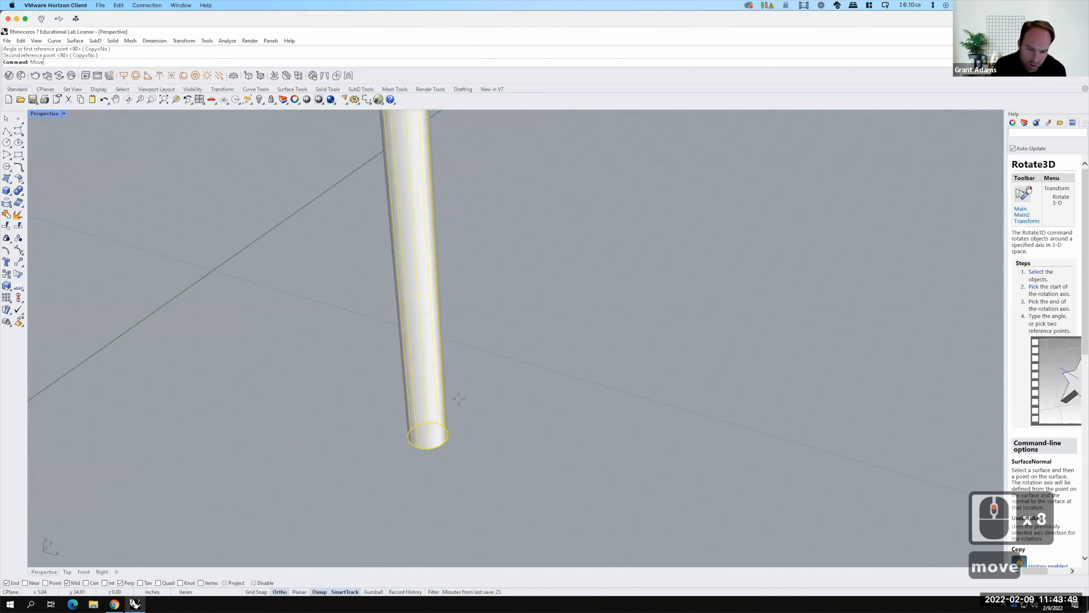
pyautogui.press('Return')
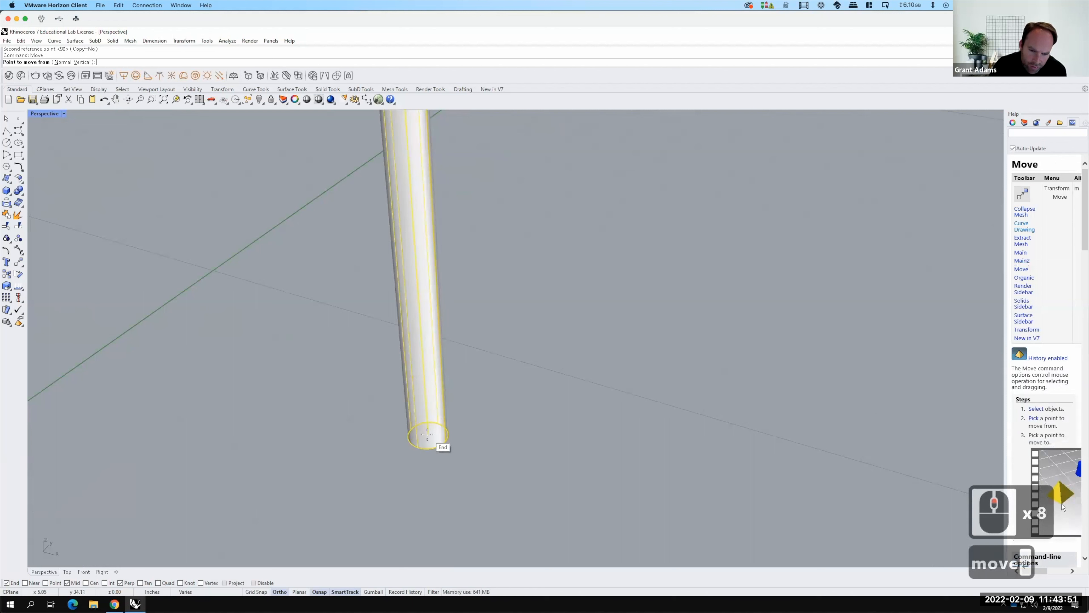
pyautogui.click(427, 435)
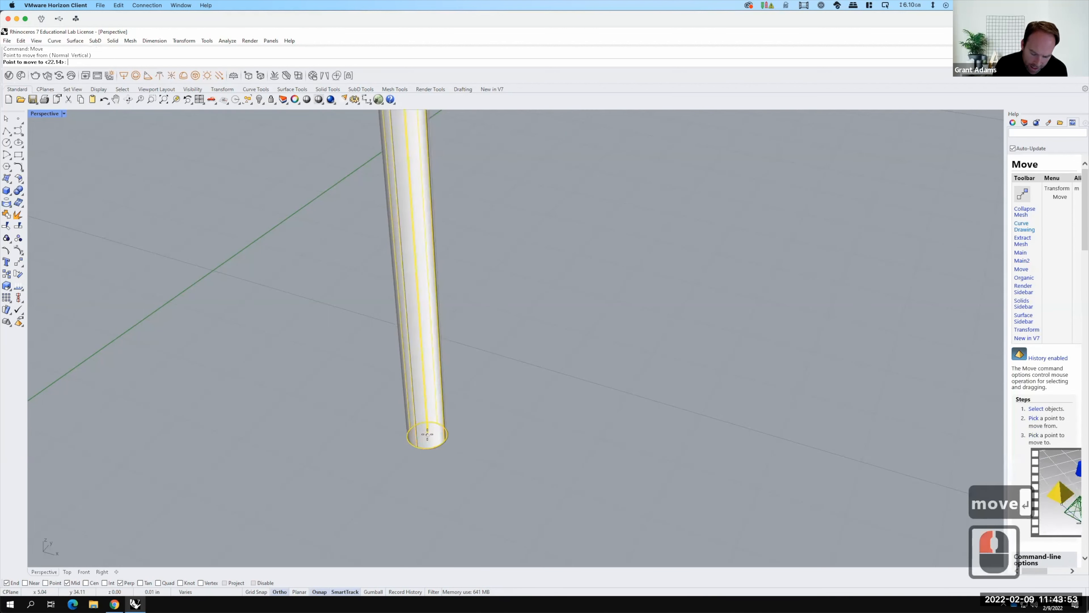
pyautogui.write('6,6')
pyautogui.press('Return')
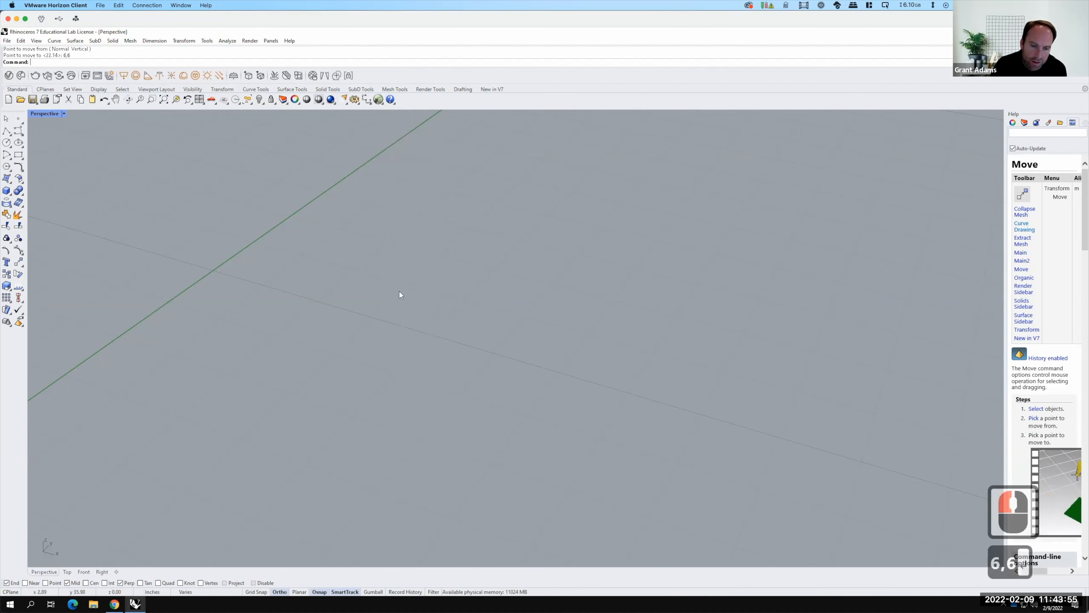
pyautogui.scroll(-7, 399, 290)
pyautogui.scroll(-4, 334, 410)
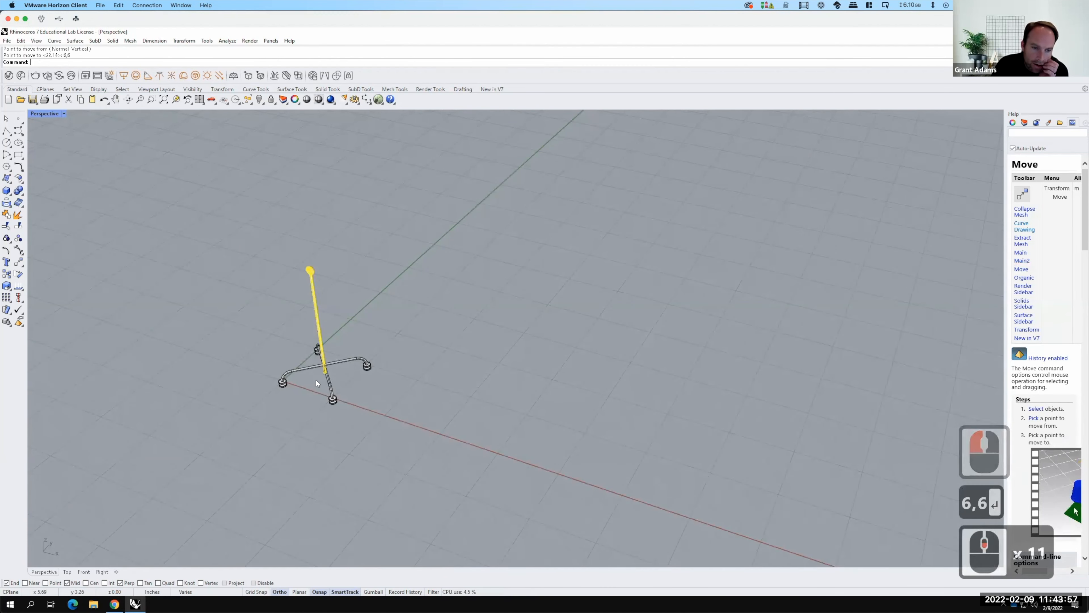
# Check where the rod meets the crossed leg tubes and undo its last move.
pyautogui.scroll(6, 317, 382)
pyautogui.moveTo(327, 394); pyautogui.dragTo(348, 387, button='right')
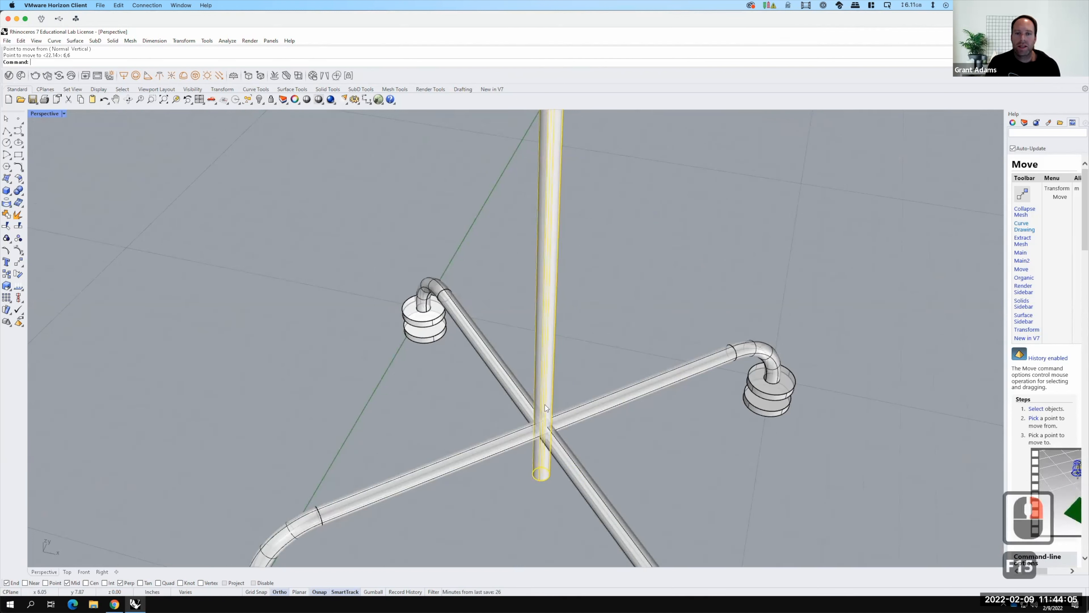
pyautogui.scroll(-4, 370, 339)
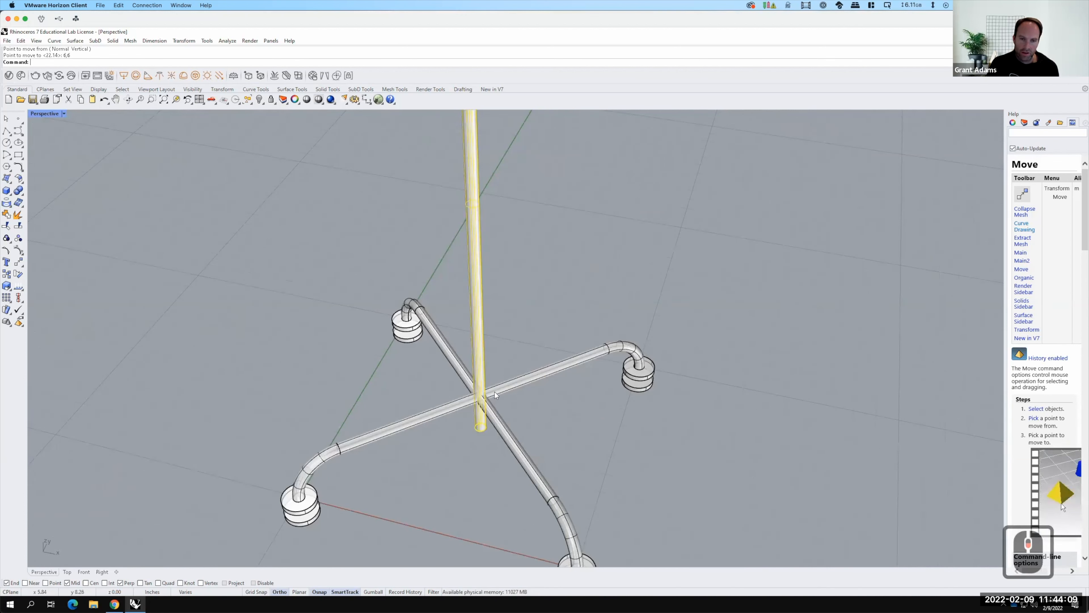
pyautogui.hotkey('ctrl', 'z')
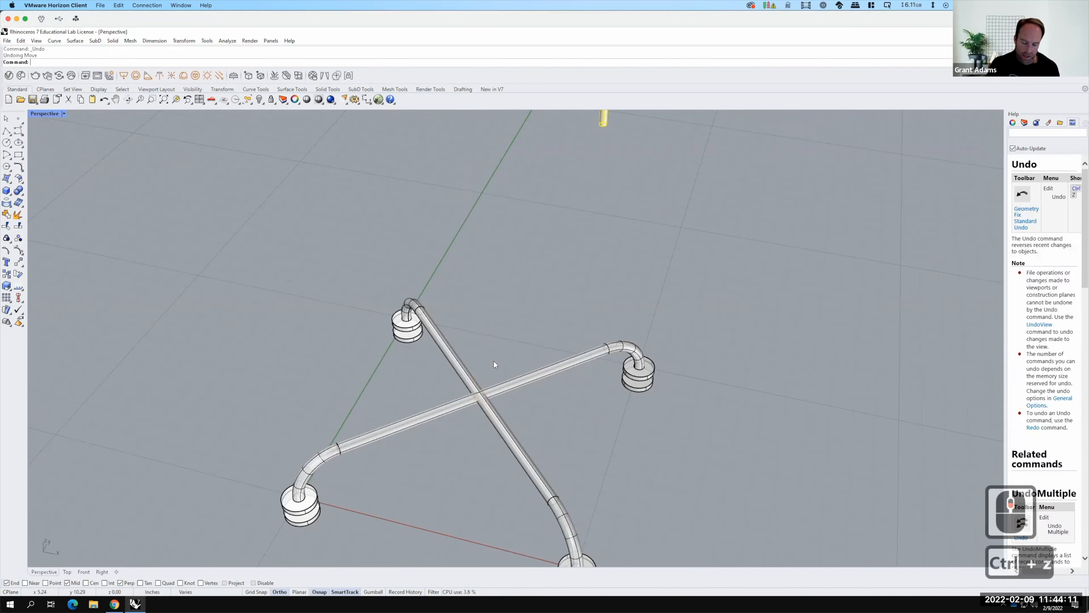
# Move the rod from its open end to the midpoint where the two leg tubes cross.
pyautogui.write('move')
pyautogui.press('Return')
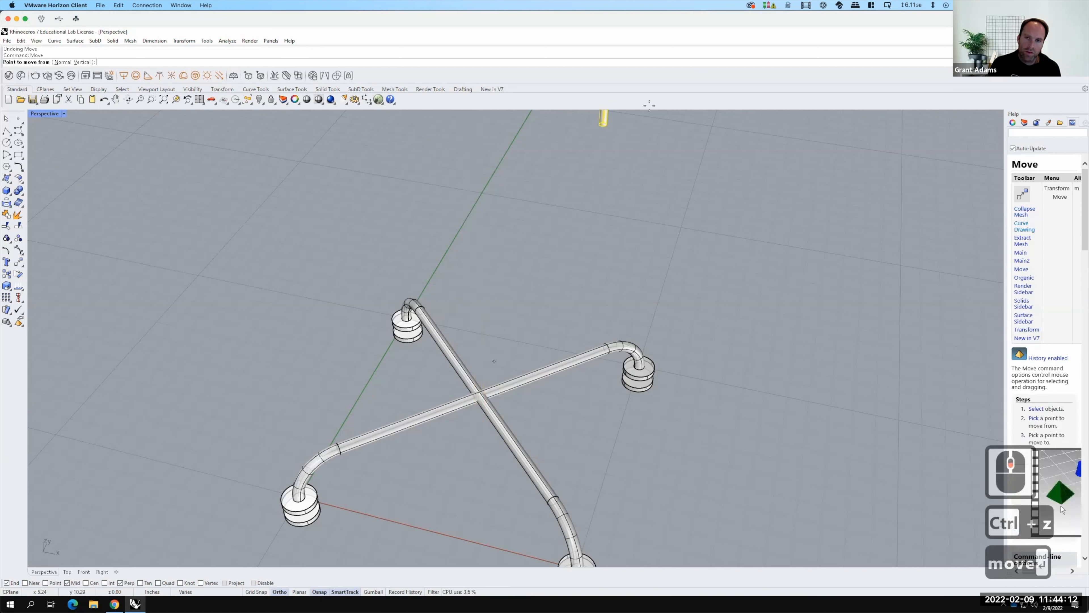
pyautogui.click(603, 122)
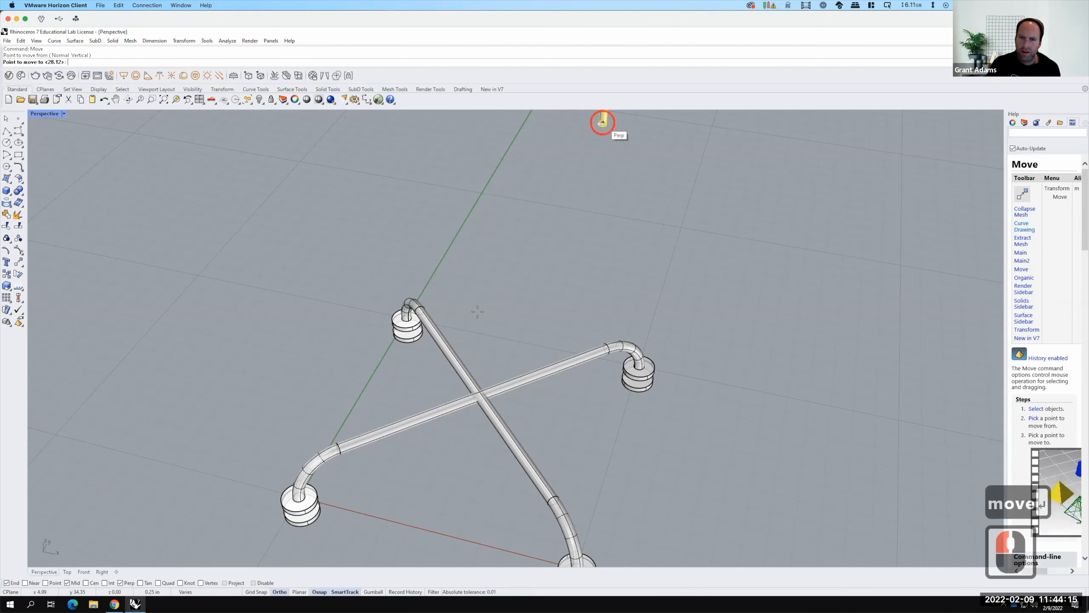
pyautogui.scroll(5, 489, 405)
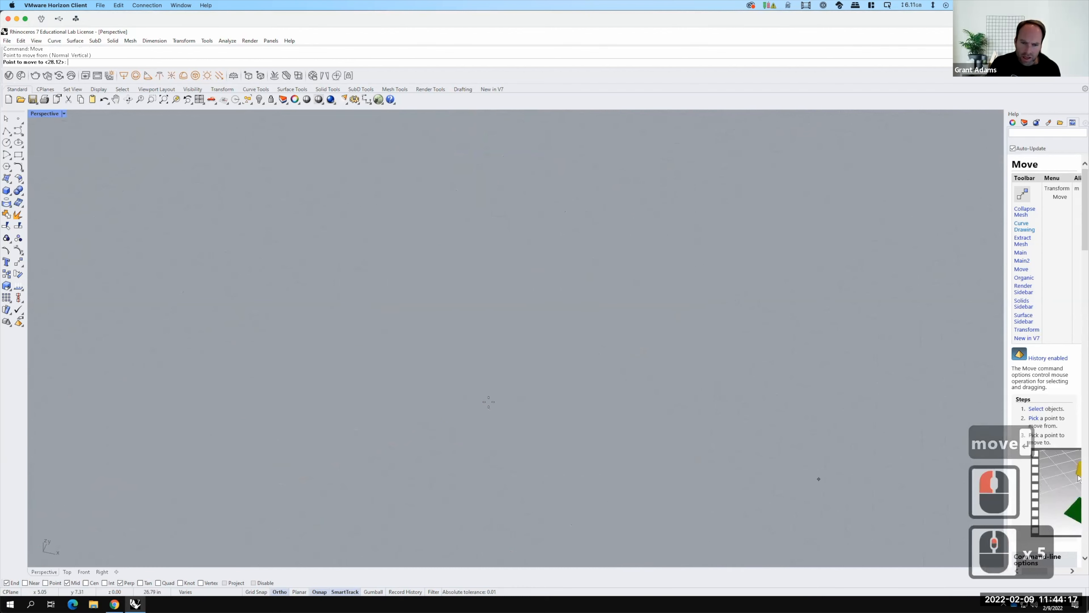
pyautogui.scroll(-2, 491, 394)
pyautogui.click(490, 379)
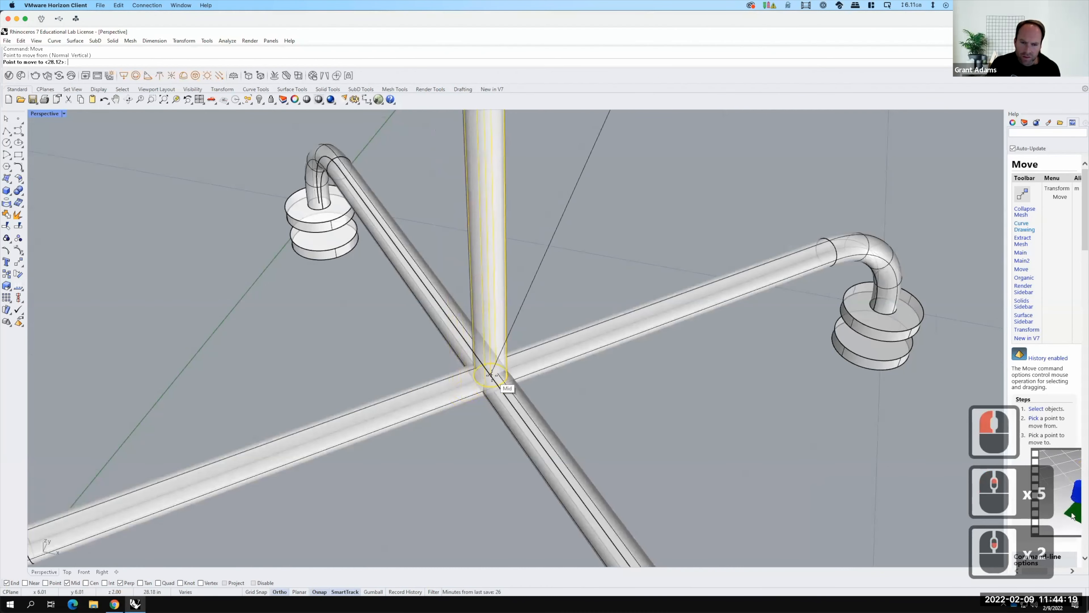
pyautogui.scroll(-5, 542, 300)
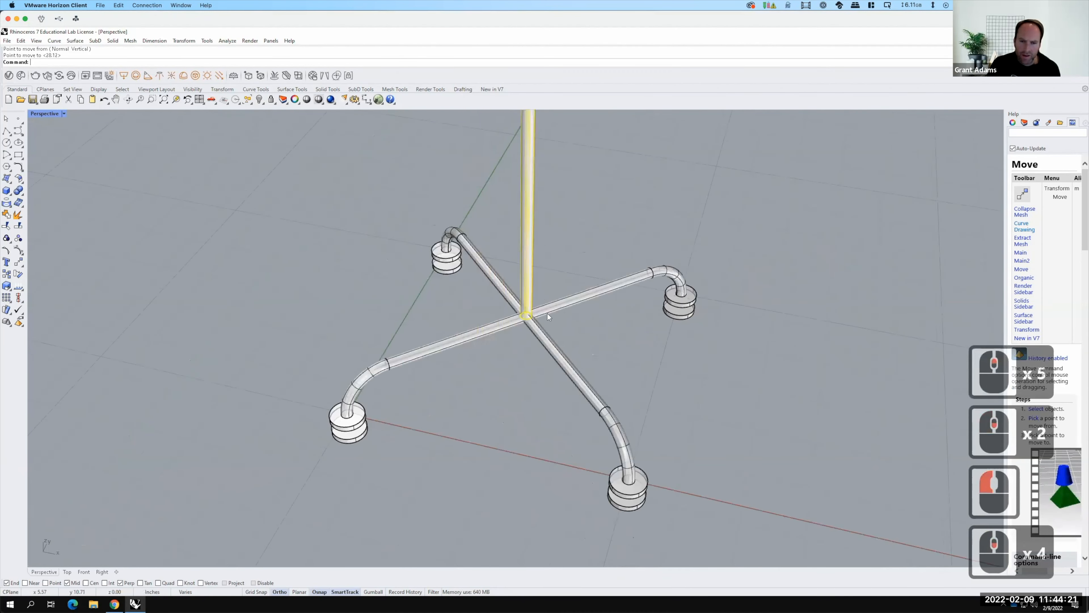
pyautogui.moveTo(570, 338)
pyautogui.mouseDown(button='right')
pyautogui.moveTo(574, 318)
pyautogui.moveTo(564, 356)
pyautogui.mouseUp(button='right')
pyautogui.scroll(6, 554, 365)
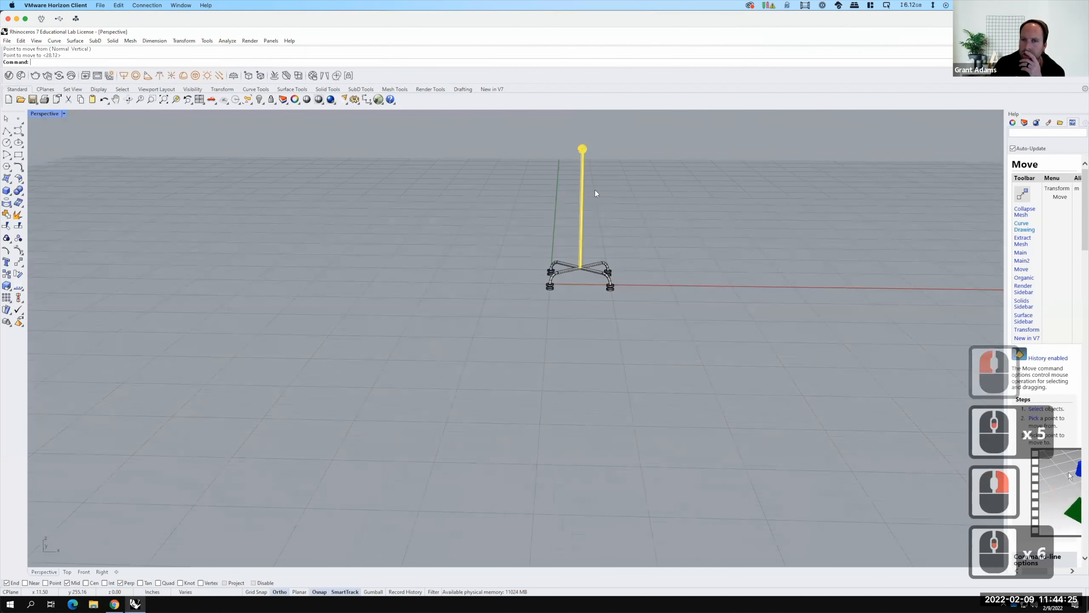
pyautogui.scroll(3, 575, 270)
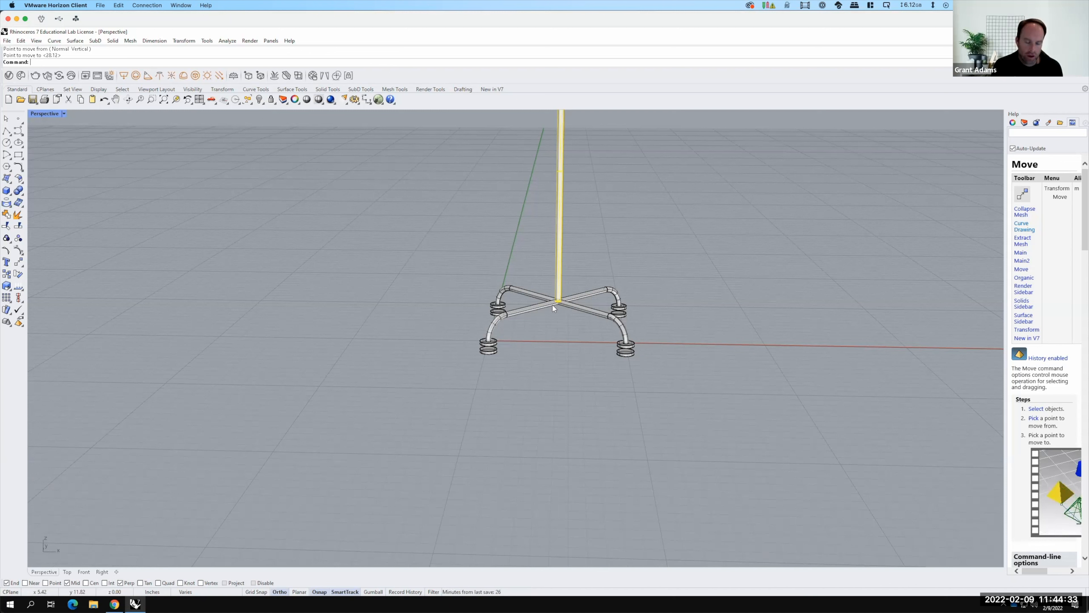
# Move the rod vertically downward from its lower end so it extends below the crossing leg tubes, and deselect it.
pyautogui.write('move')
pyautogui.press('Return')
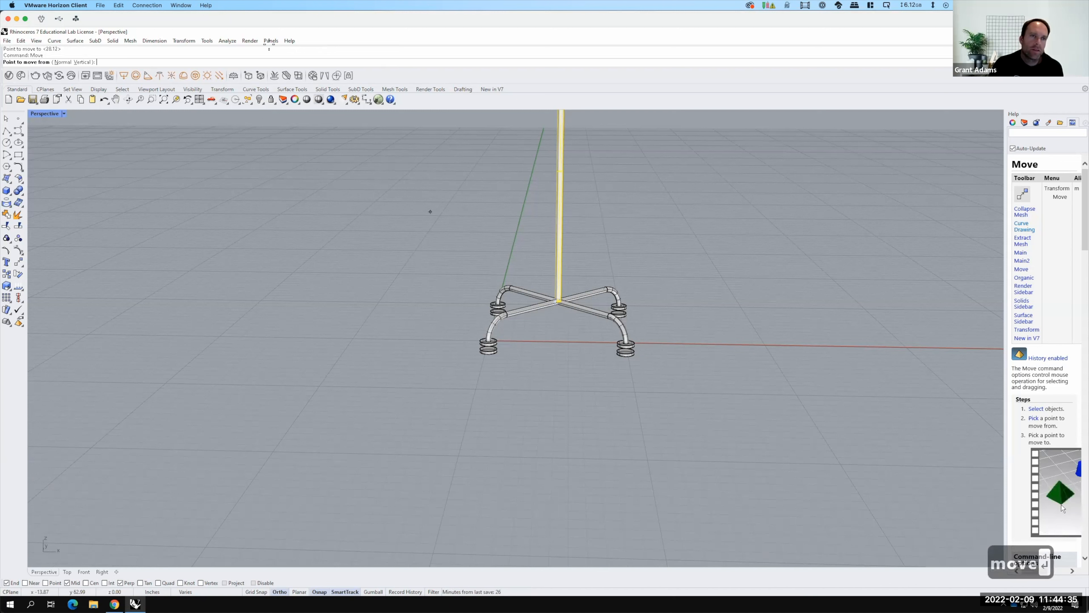
pyautogui.click(84, 62)
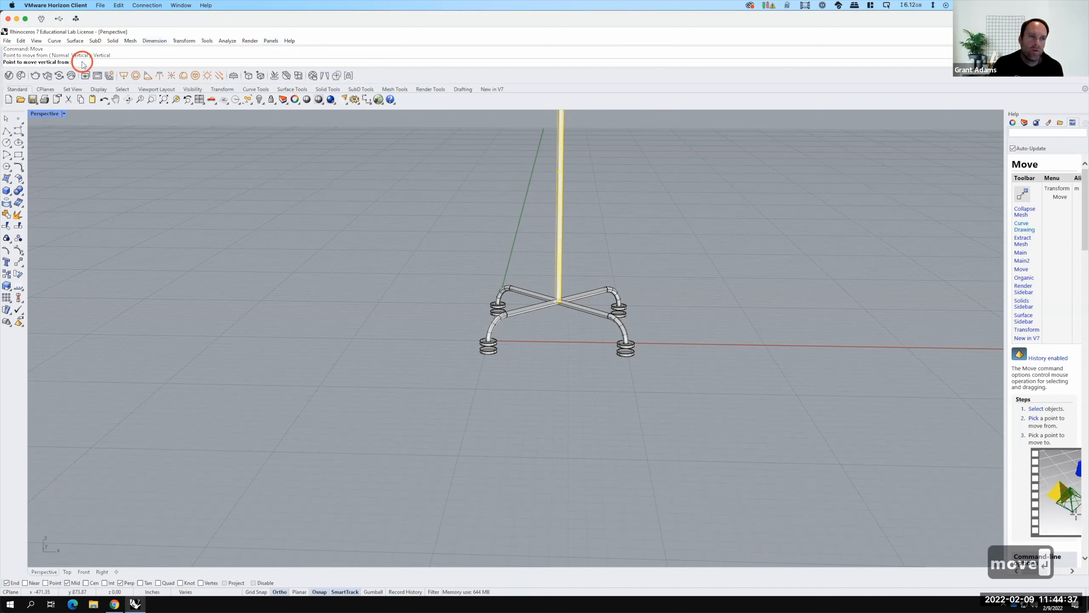
pyautogui.scroll(6, 558, 301)
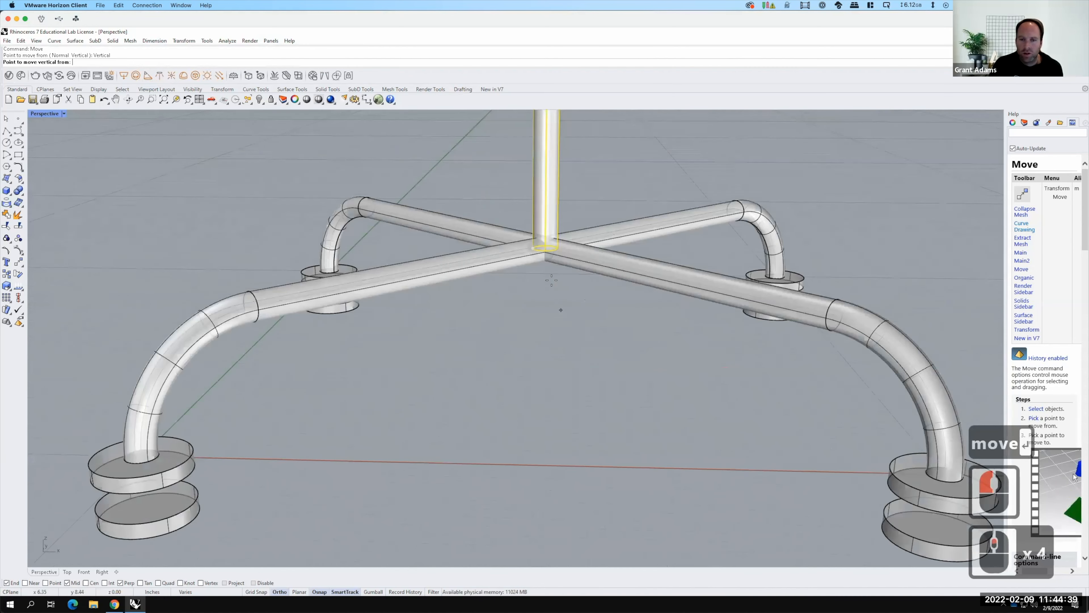
pyautogui.scroll(-3, 545, 266)
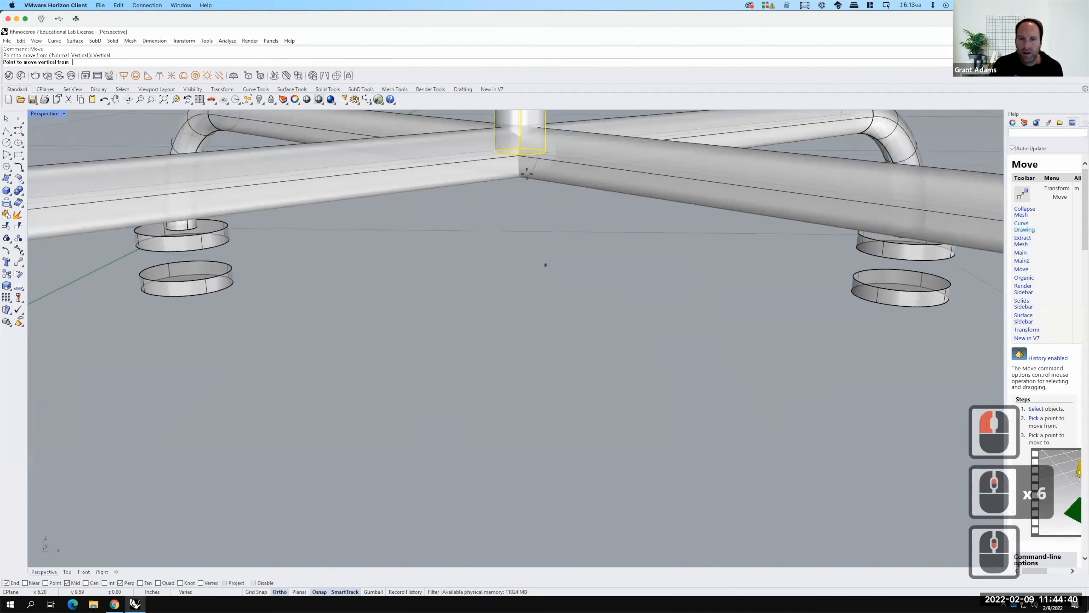
pyautogui.click(520, 151)
pyautogui.scroll(-3, 529, 191)
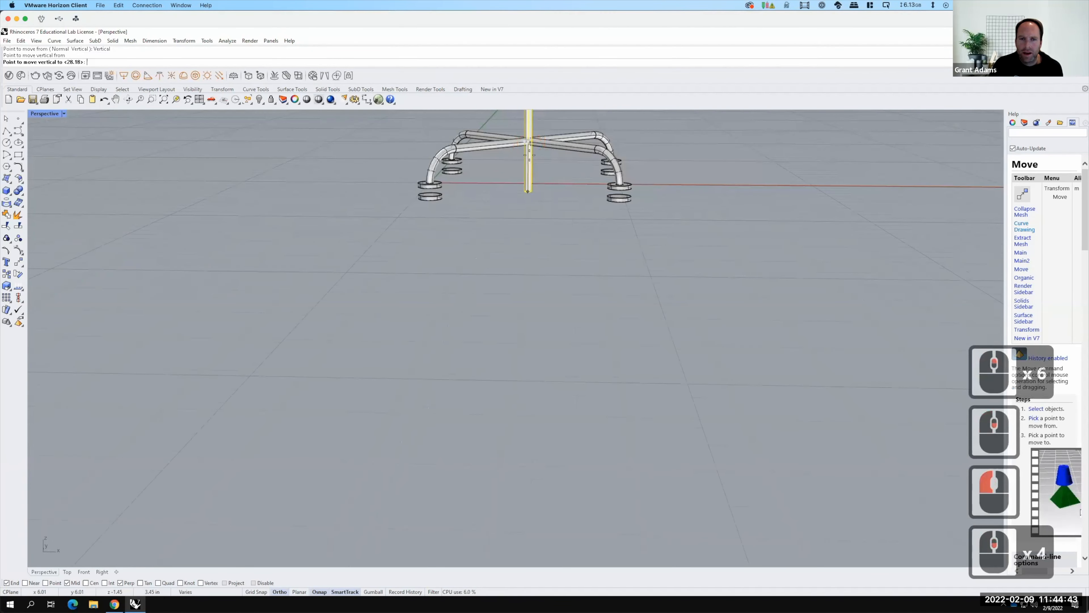
pyautogui.scroll(4, 445, 185)
pyautogui.scroll(3, 446, 186)
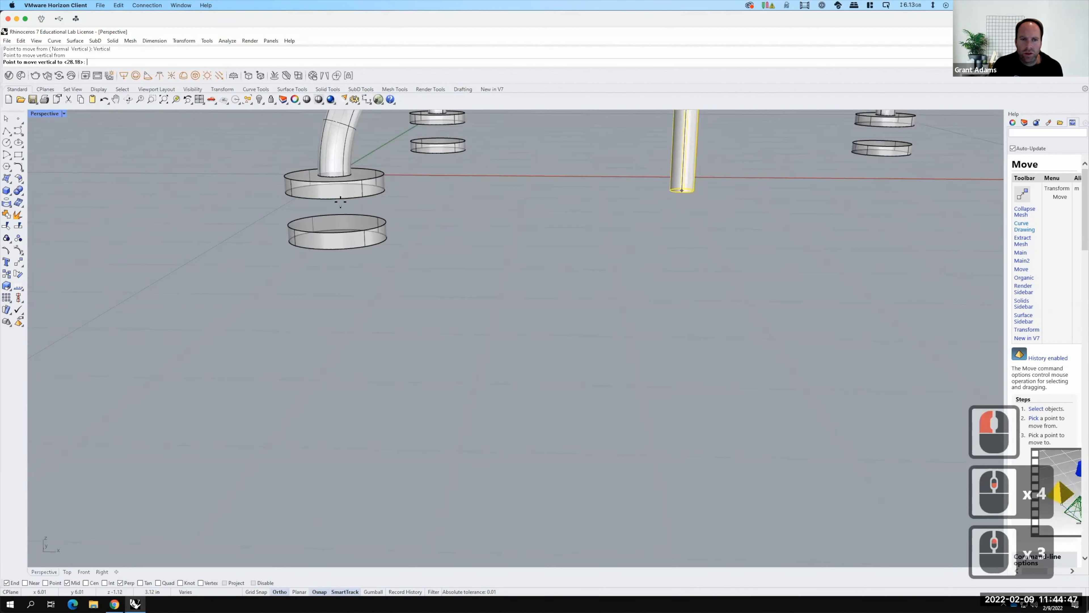
pyautogui.click(378, 188)
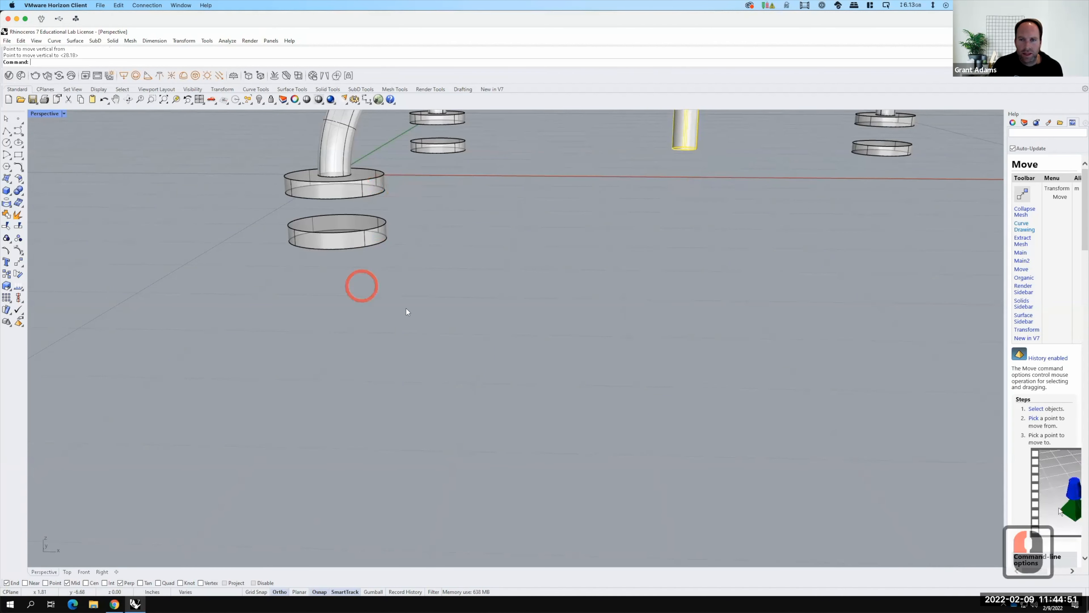
pyautogui.scroll(-5, 406, 308)
pyautogui.scroll(2, 435, 227)
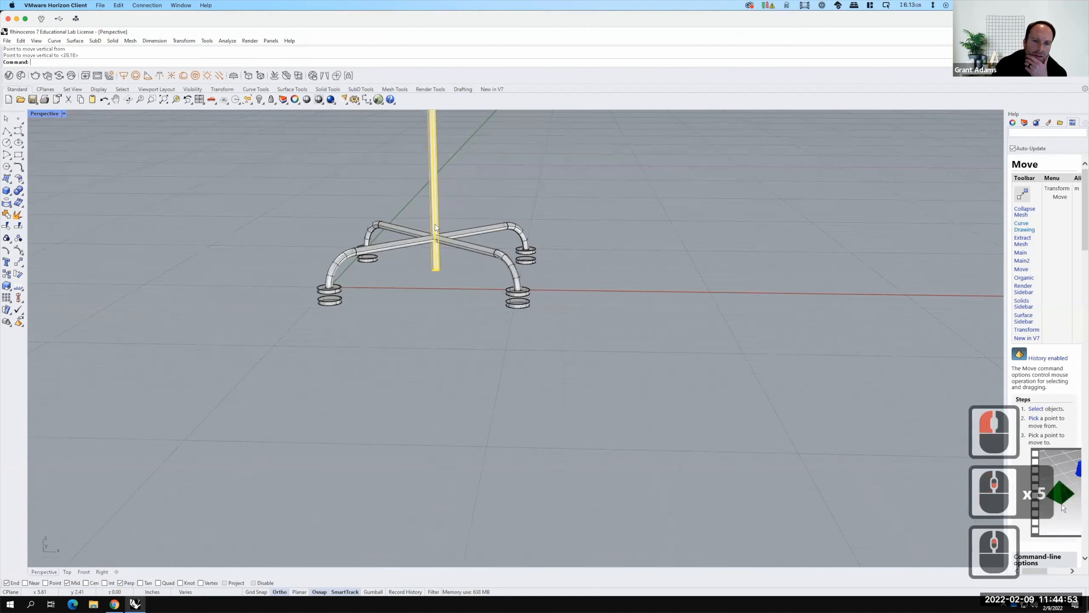
pyautogui.scroll(2, 455, 263)
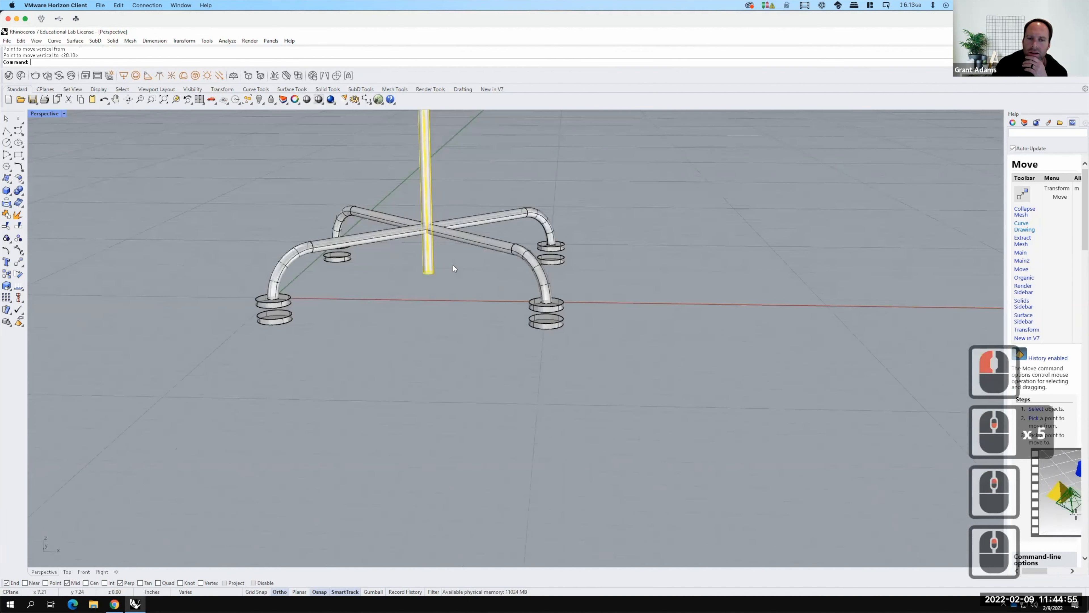
pyautogui.click(412, 194)
# Trim away the rod's lower portion beneath the base, using the two crossing leg tubes as cutting objects.
pyautogui.scroll(3, 413, 194)
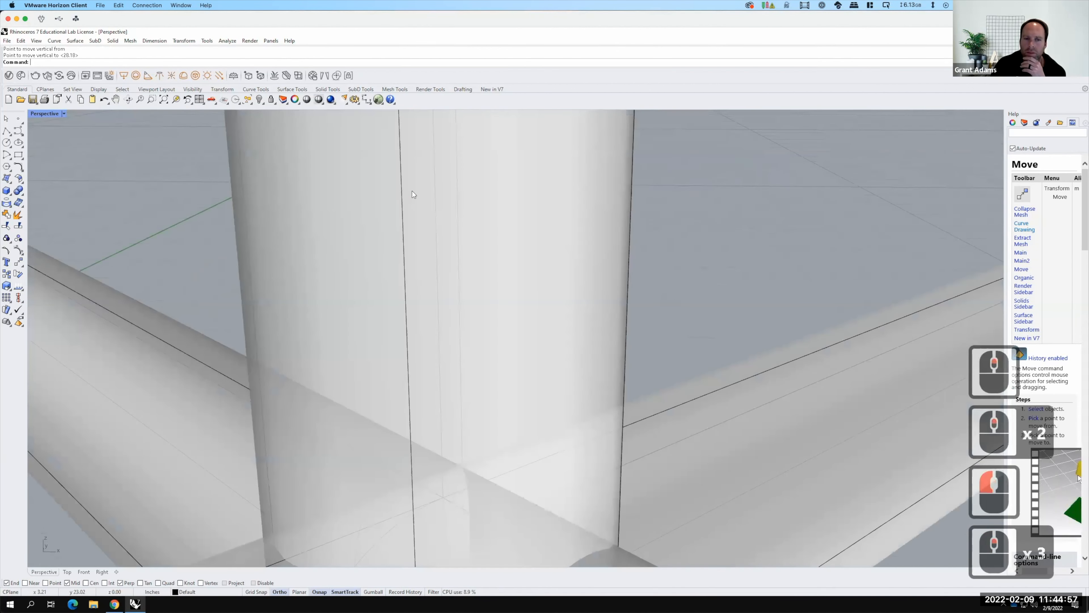
pyautogui.scroll(-3, 409, 210)
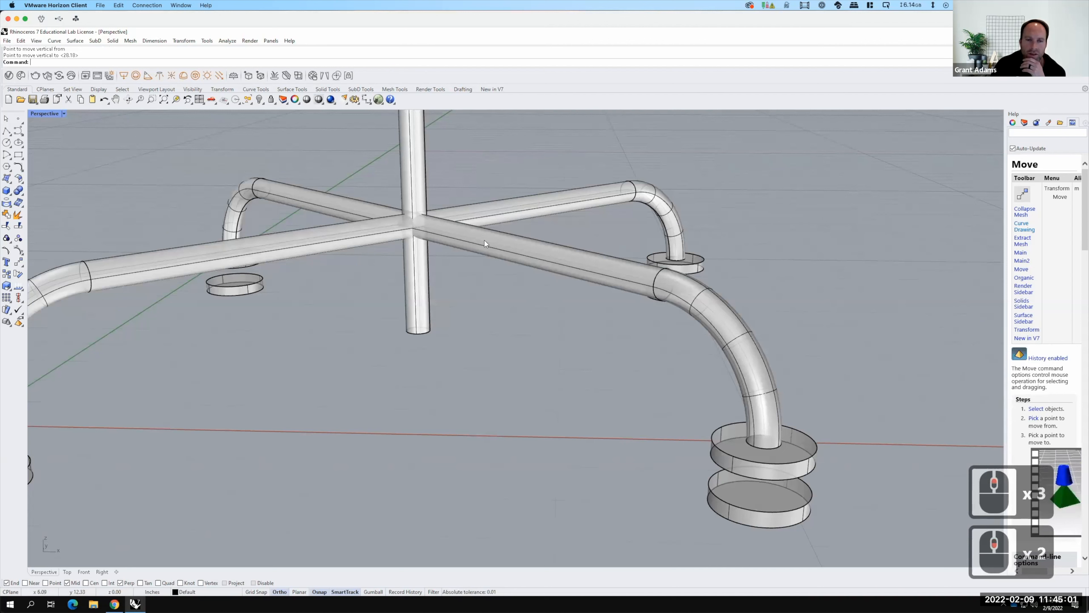
pyautogui.click(476, 237)
pyautogui.click(472, 226)
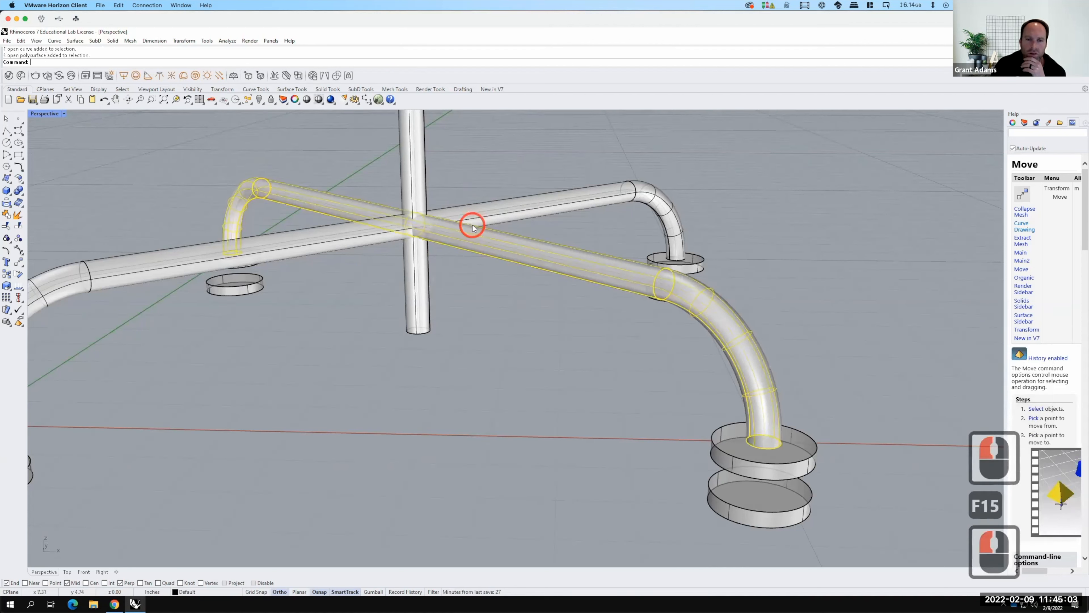
pyautogui.keyDown('shift'); pyautogui.click(475, 207); pyautogui.keyUp('shift')
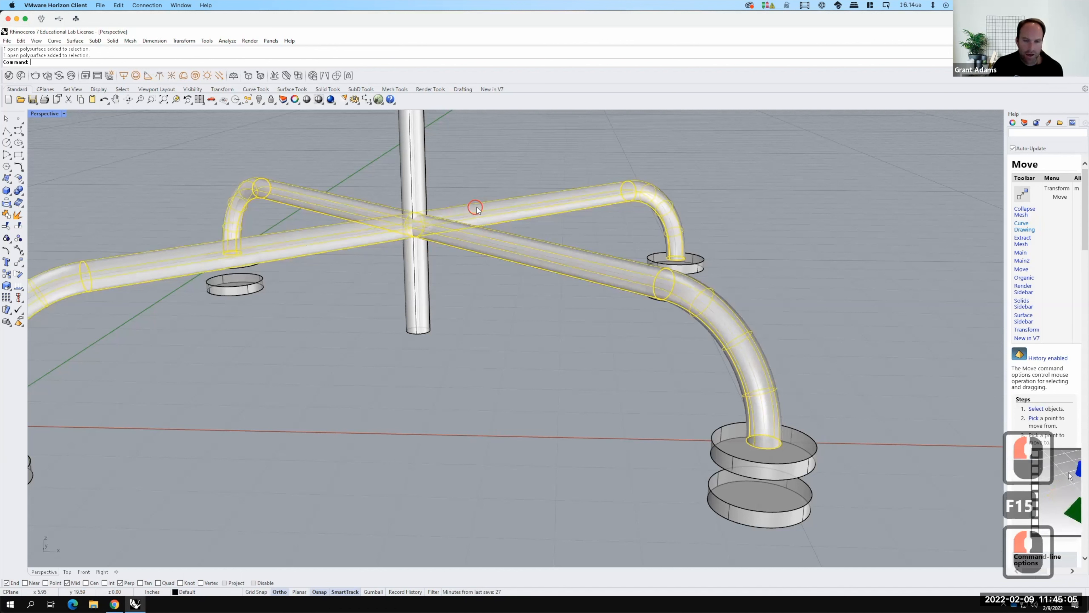
pyautogui.click(20, 41)
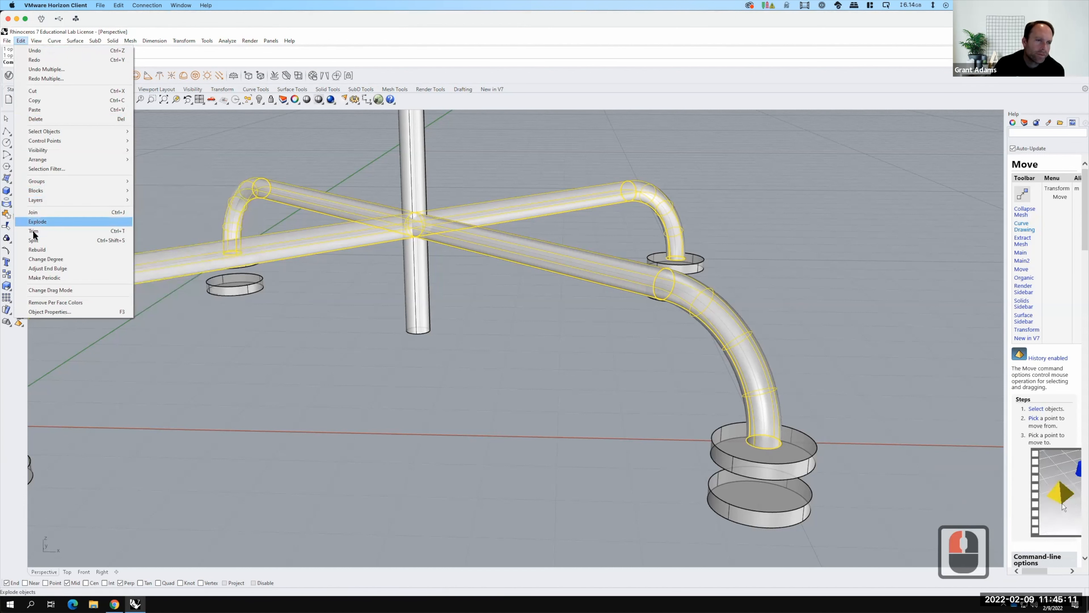
pyautogui.click(43, 231)
pyautogui.click(386, 230)
pyautogui.click(418, 268)
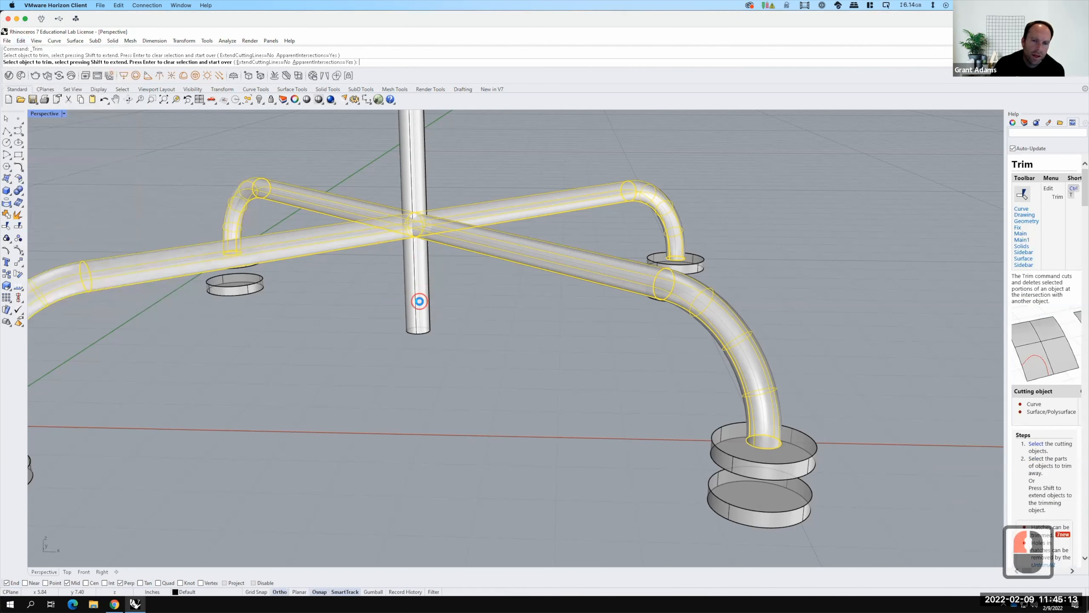
pyautogui.click(420, 302)
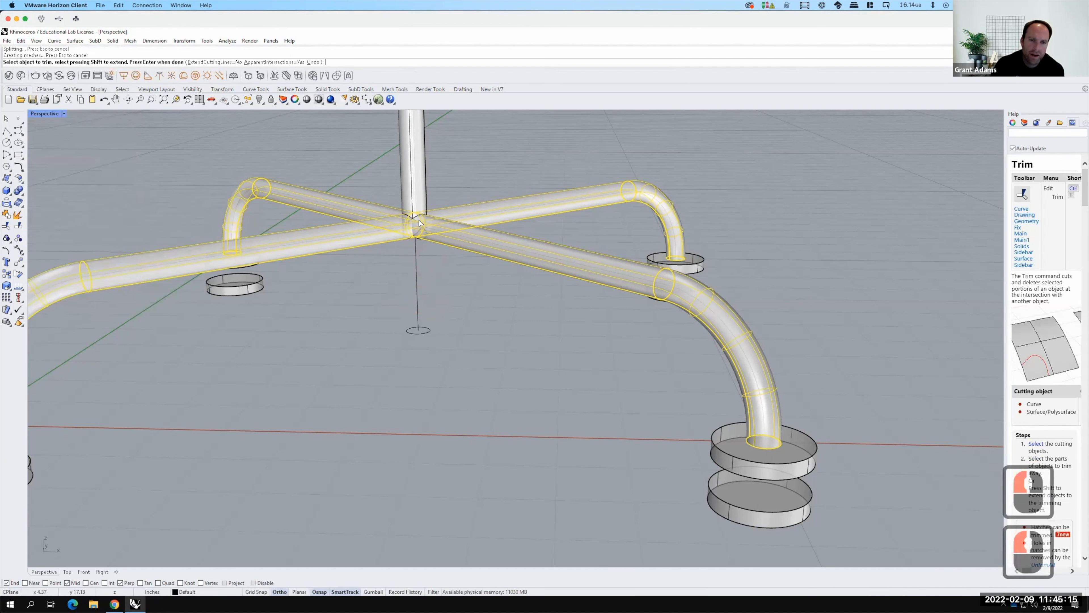
# Trim away the rod surface fragments left on the near side of the junction where the leg tubes cross.
pyautogui.scroll(2, 419, 220)
pyautogui.scroll(-1, 414, 220)
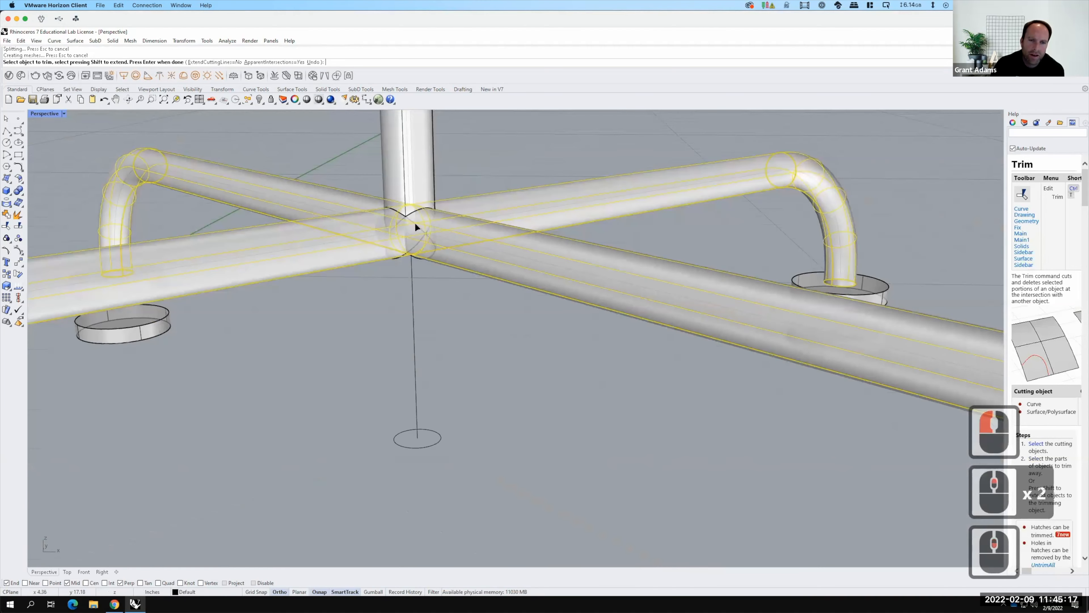
pyautogui.click(418, 228)
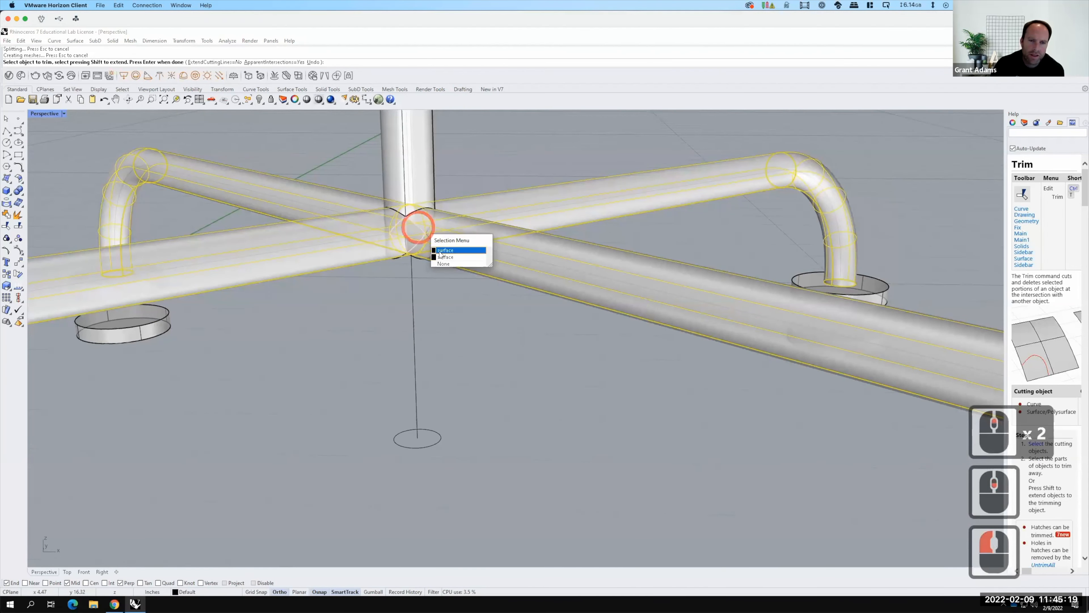
pyautogui.click(447, 250)
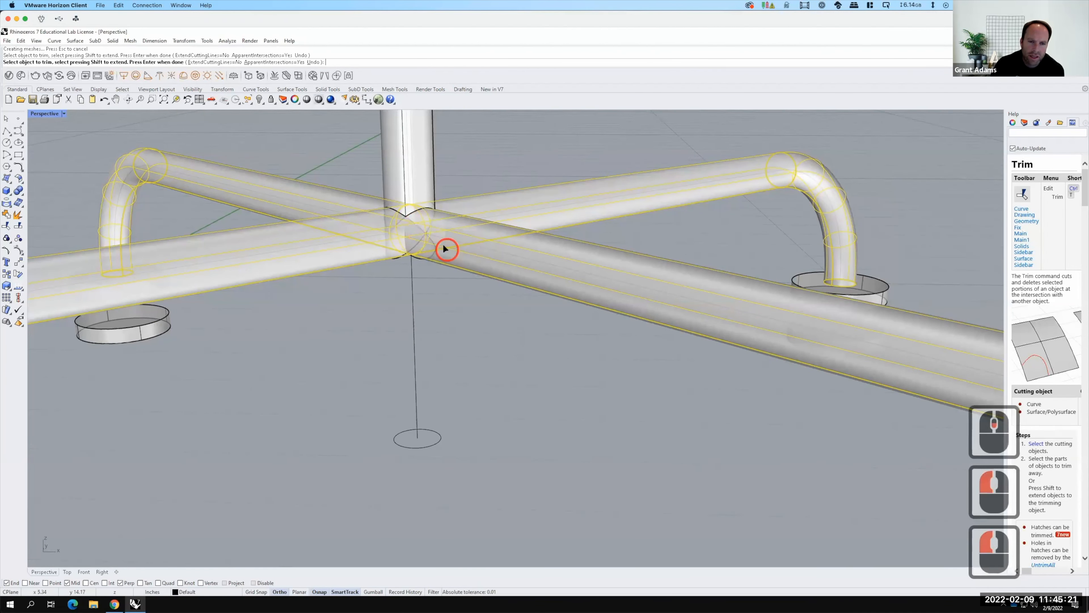
pyautogui.click(423, 230)
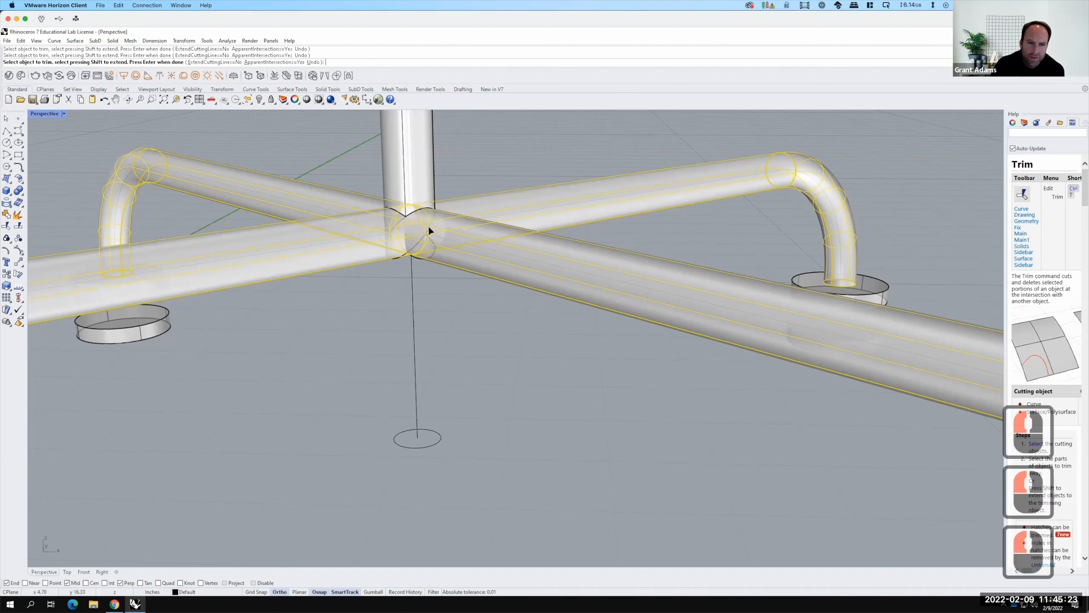
pyautogui.click(429, 227)
pyautogui.click(462, 256)
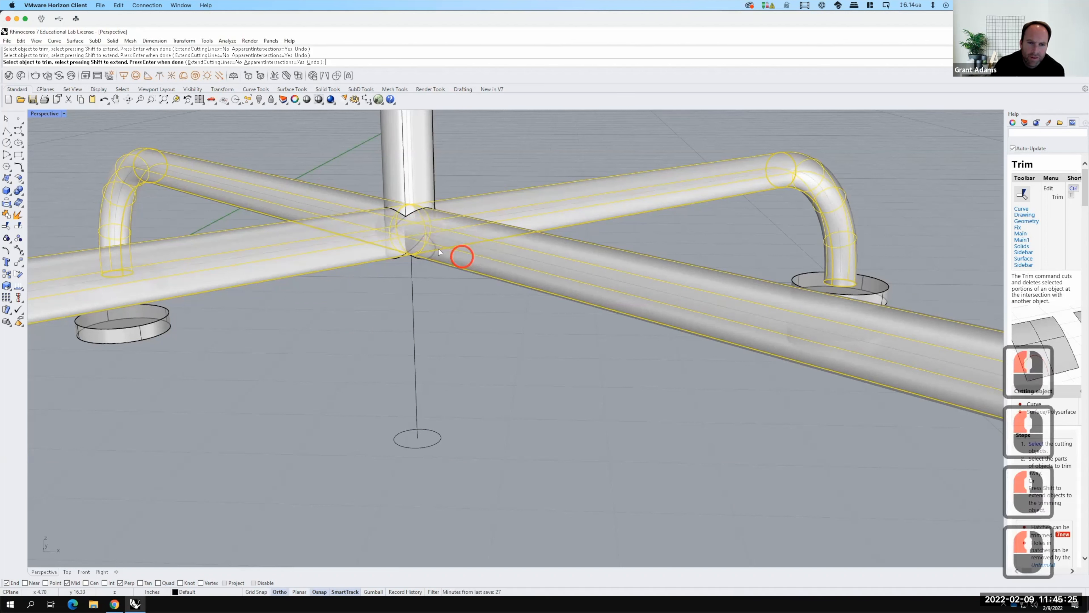
pyautogui.click(437, 246)
pyautogui.click(431, 241)
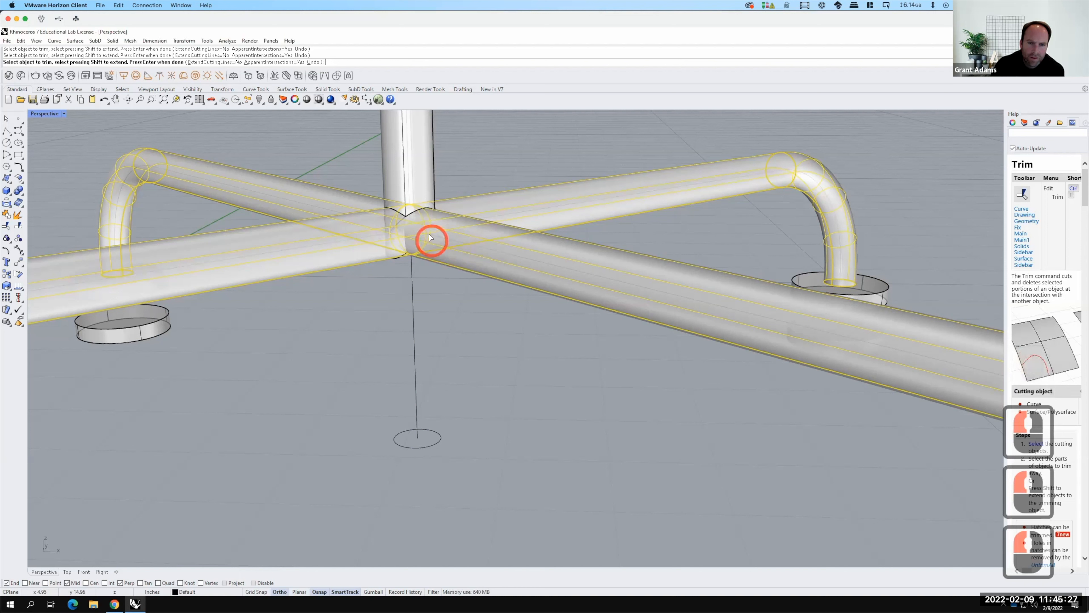
pyautogui.click(399, 222)
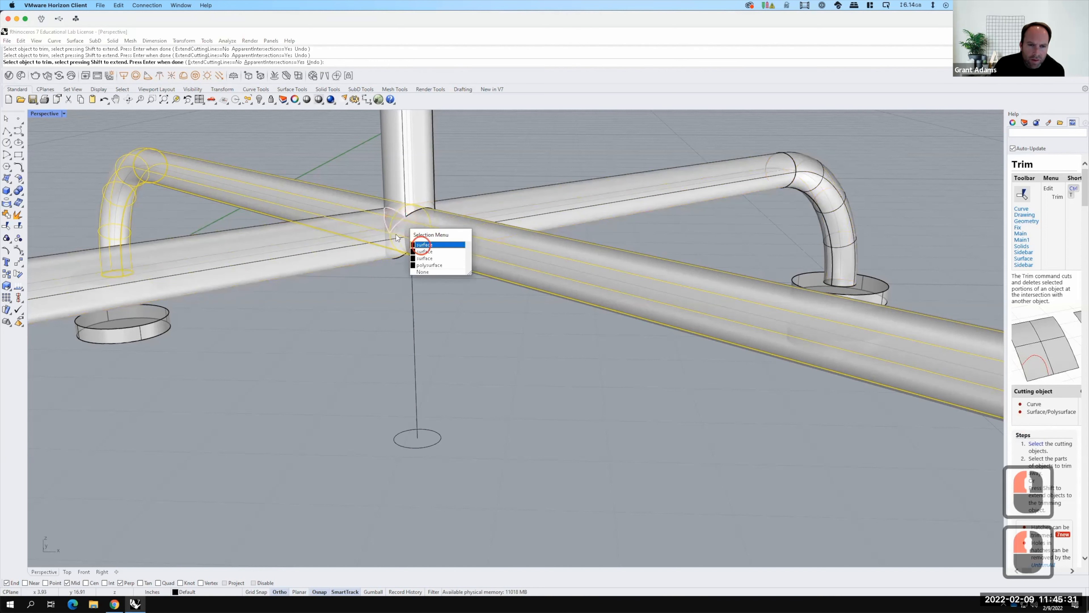
pyautogui.click(413, 244)
pyautogui.click(396, 243)
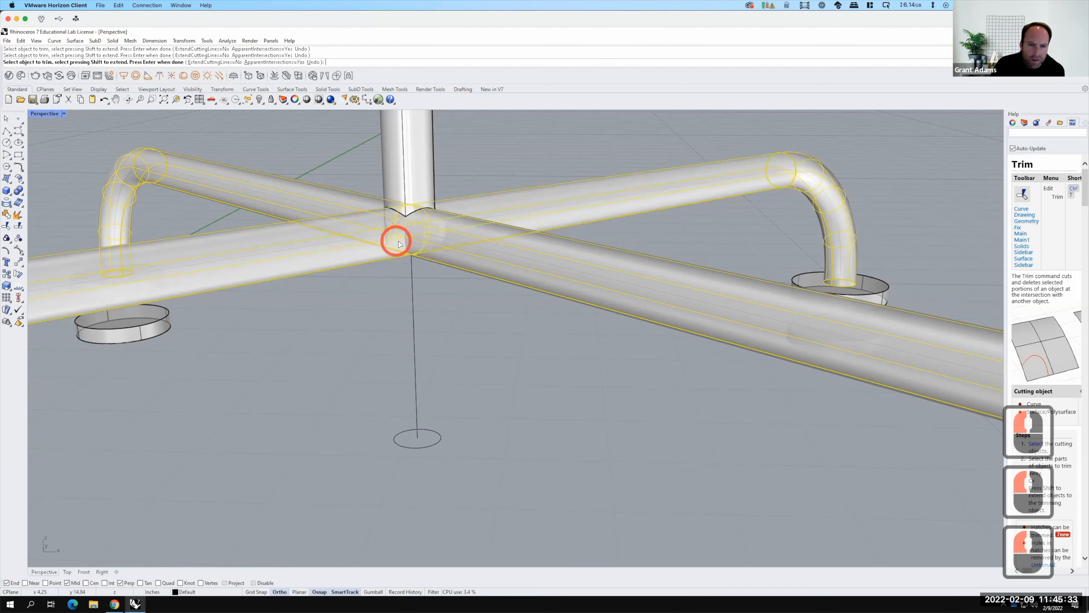
# Trim the remaining rod fragments on another side of the leg-tube junction.
pyautogui.scroll(3, 398, 231)
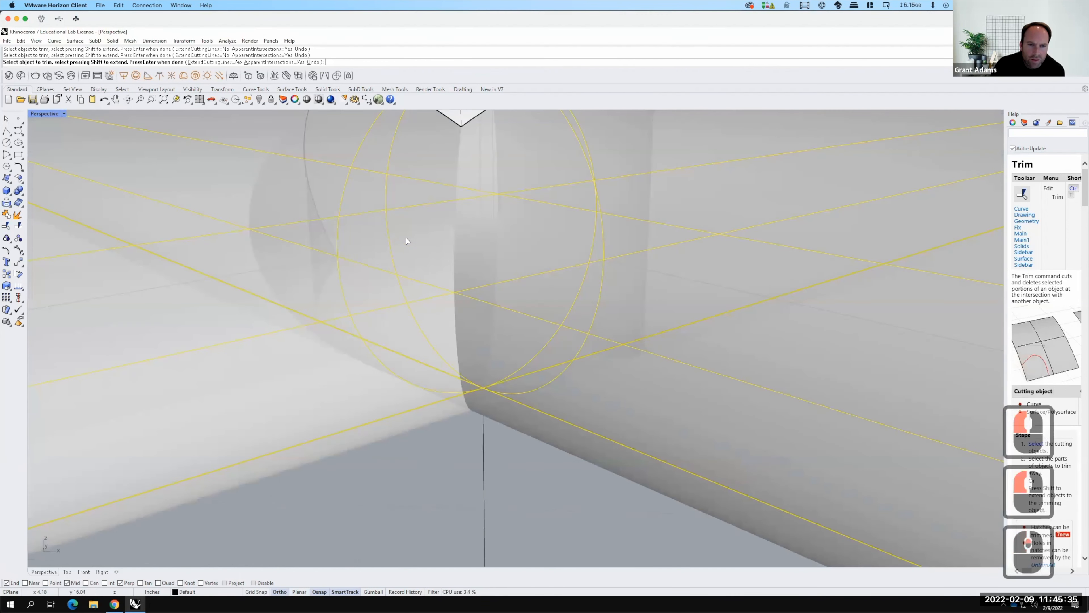
pyautogui.scroll(3, 403, 233)
pyautogui.scroll(-5, 426, 221)
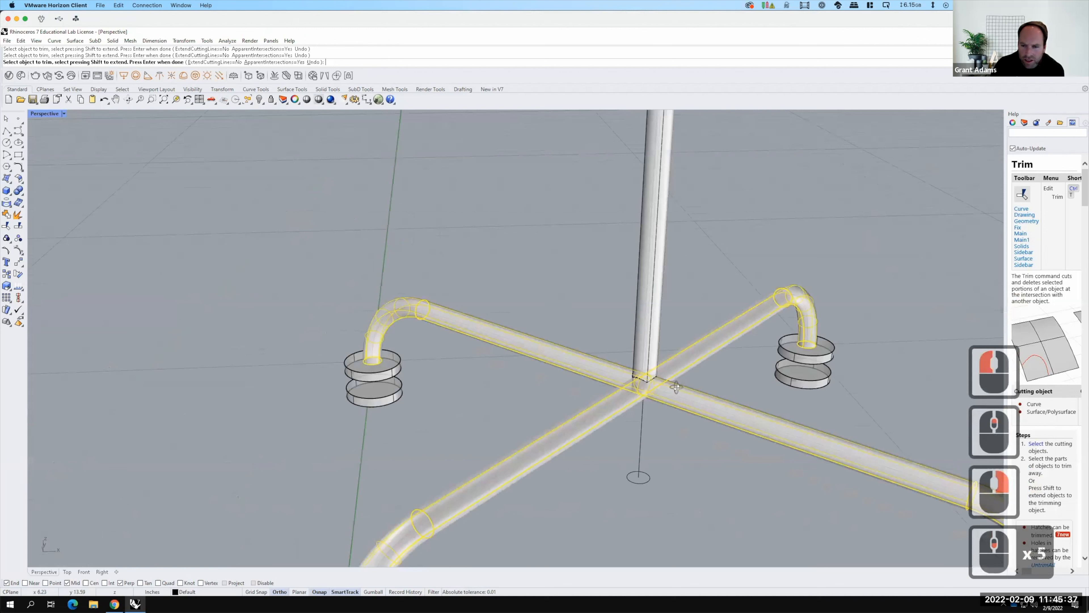
pyautogui.moveTo(679, 387); pyautogui.dragTo(544, 301, button='right')
pyautogui.scroll(-6, 663, 309)
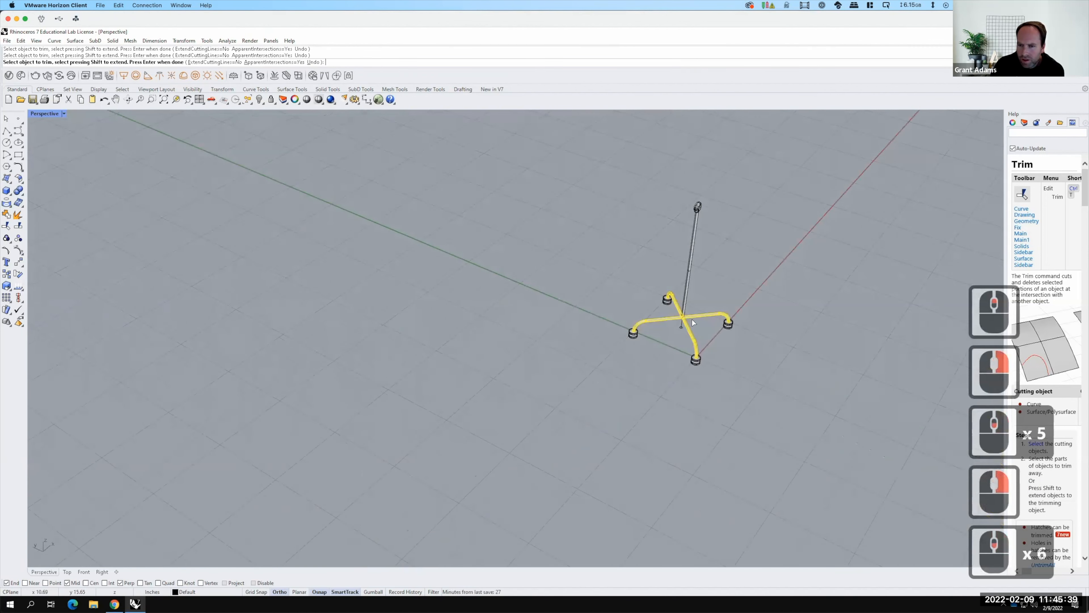
pyautogui.scroll(2, 704, 327)
pyautogui.scroll(11, 701, 330)
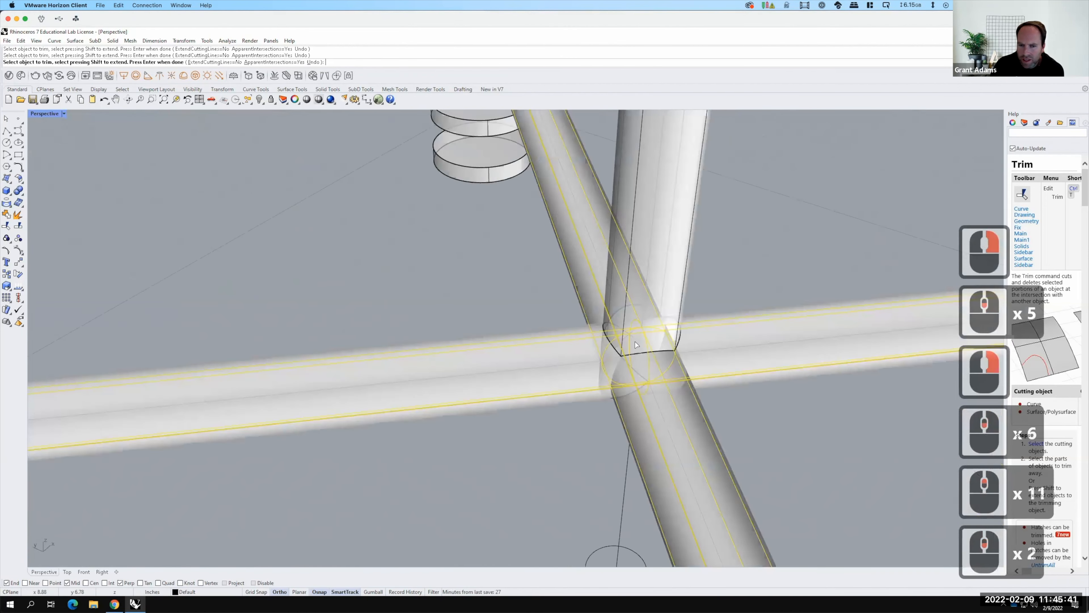
pyautogui.click(633, 370)
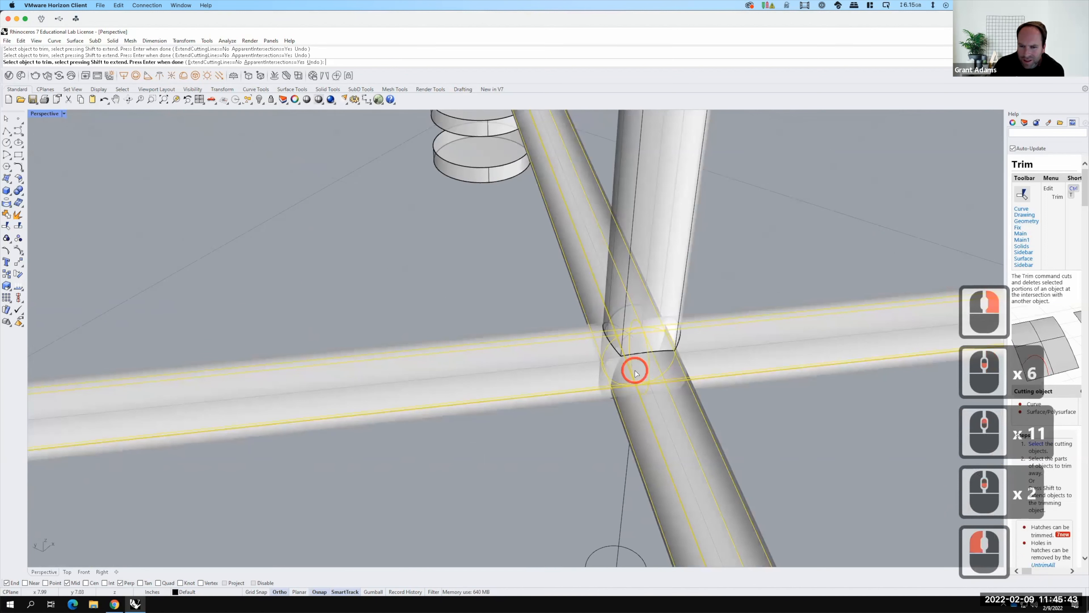
pyautogui.click(614, 354)
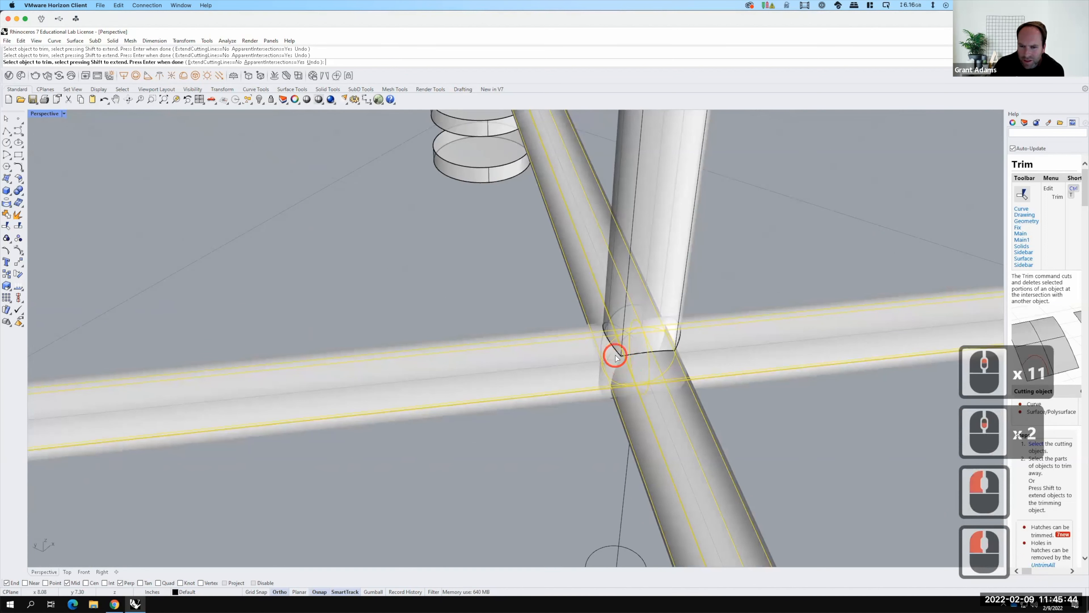
pyautogui.click(604, 380)
# Trim away the rod's center line where it extends below the crossing leg tubes.
pyautogui.moveTo(621, 375); pyautogui.dragTo(503, 313, button='right')
pyautogui.scroll(-5, 620, 336)
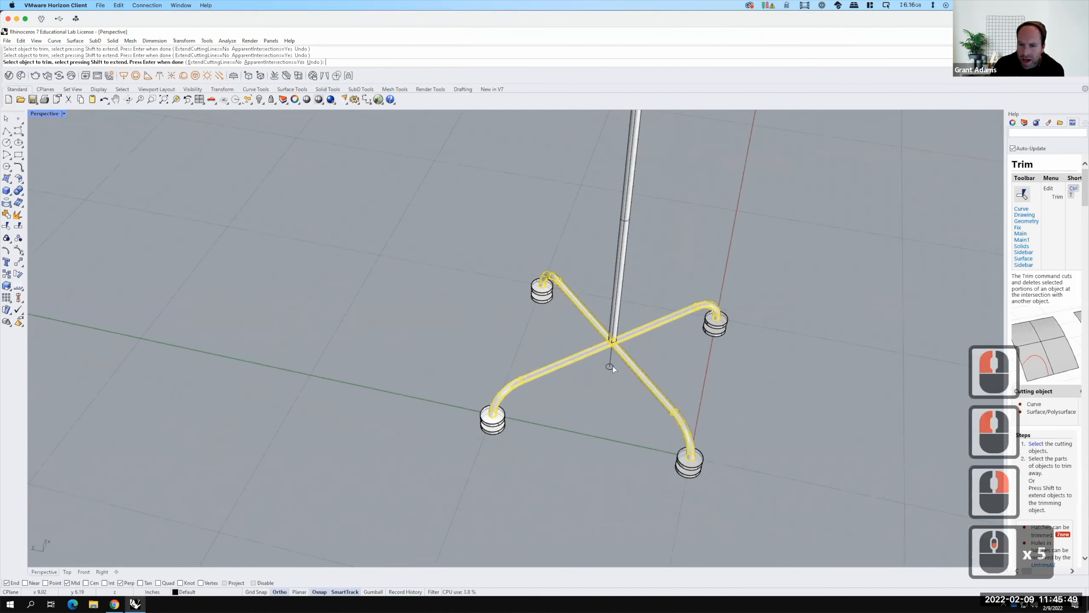
pyautogui.scroll(4, 612, 368)
pyautogui.moveTo(651, 410); pyautogui.dragTo(479, 357, button='right')
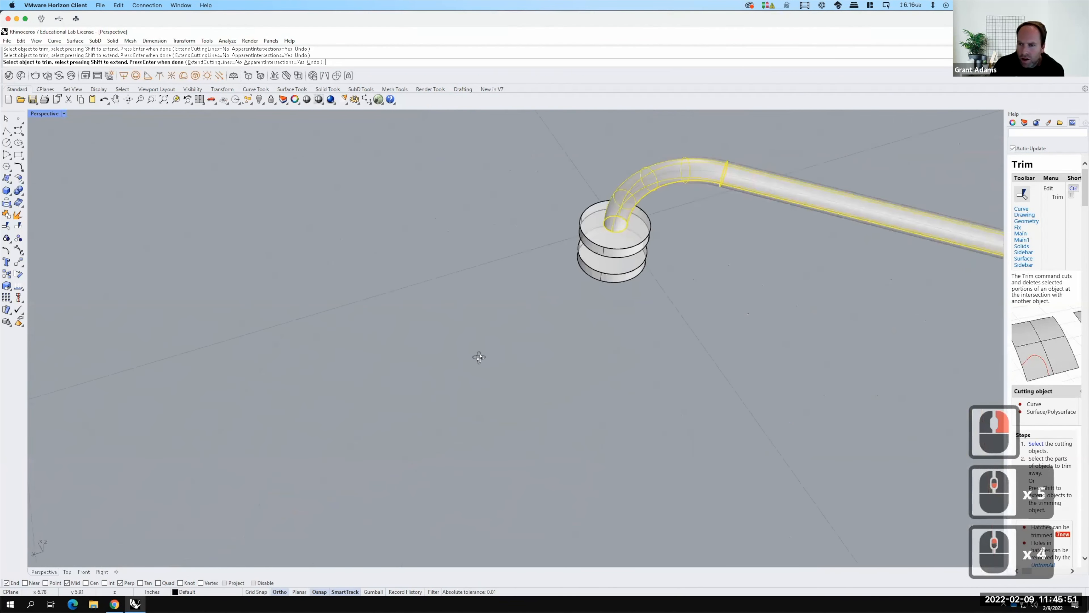
pyautogui.scroll(-5, 603, 332)
pyautogui.scroll(5, 660, 333)
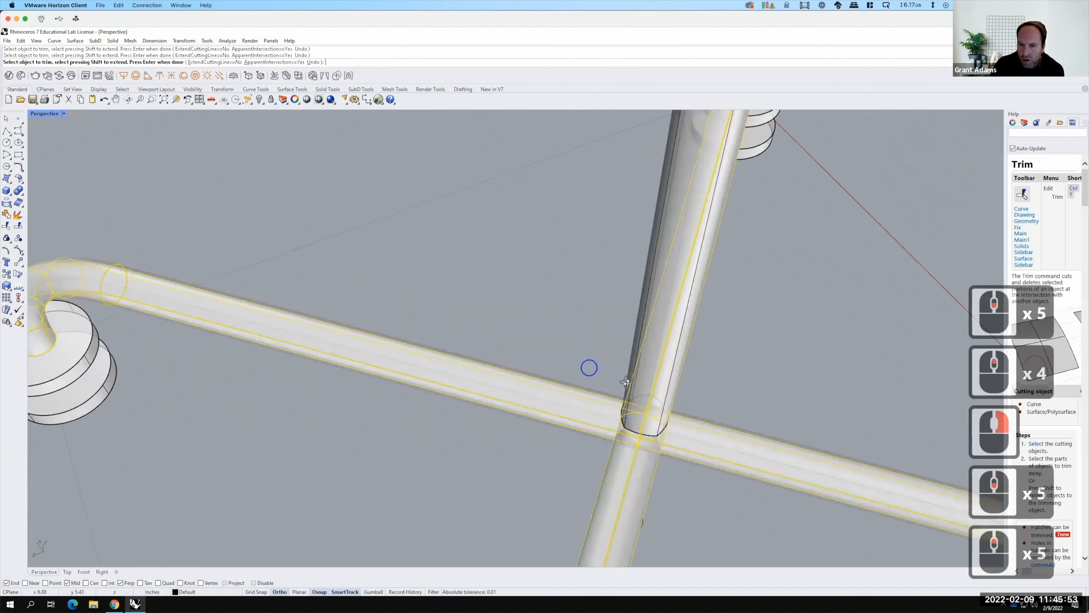
pyautogui.moveTo(589, 370); pyautogui.dragTo(625, 382, button='right')
pyautogui.scroll(-4, 545, 275)
pyautogui.scroll(5, 669, 296)
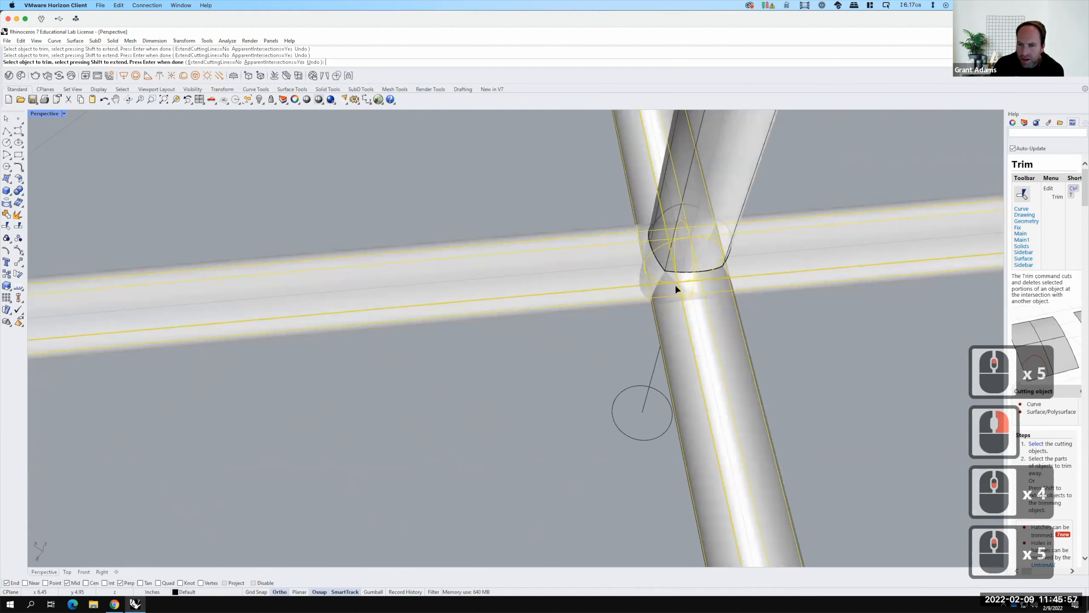
pyautogui.rightClick(677, 288)
pyautogui.click(677, 286)
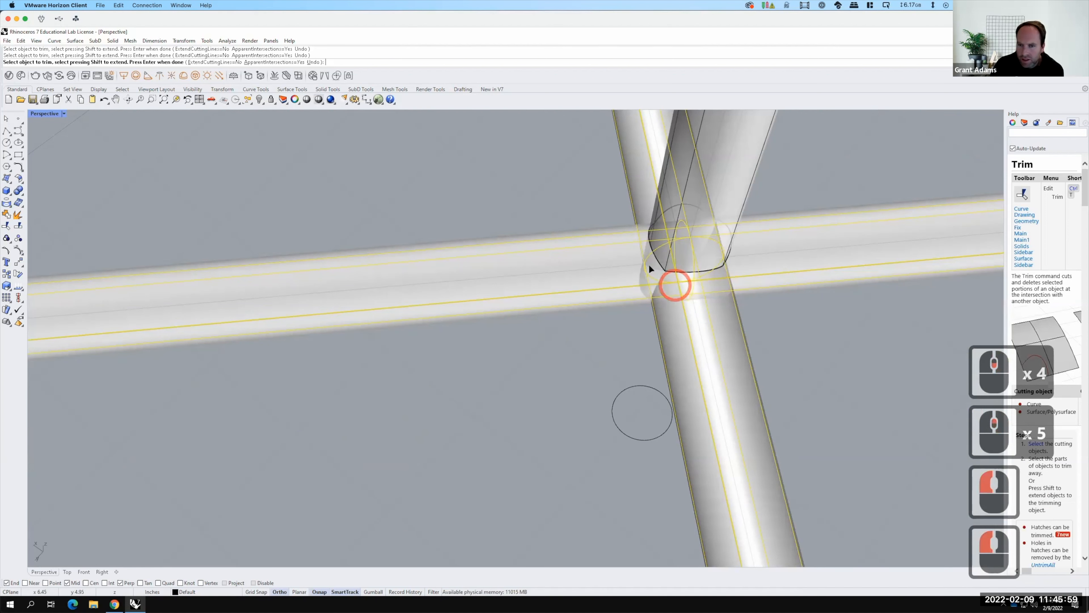
# Undo the mistaken trim of a leg tube and trim away the rod fragments beside it at the junction.
pyautogui.moveTo(610, 280)
pyautogui.mouseDown(button='right')
pyautogui.moveTo(633, 287)
pyautogui.moveTo(535, 257)
pyautogui.moveTo(604, 287)
pyautogui.mouseUp(button='right')
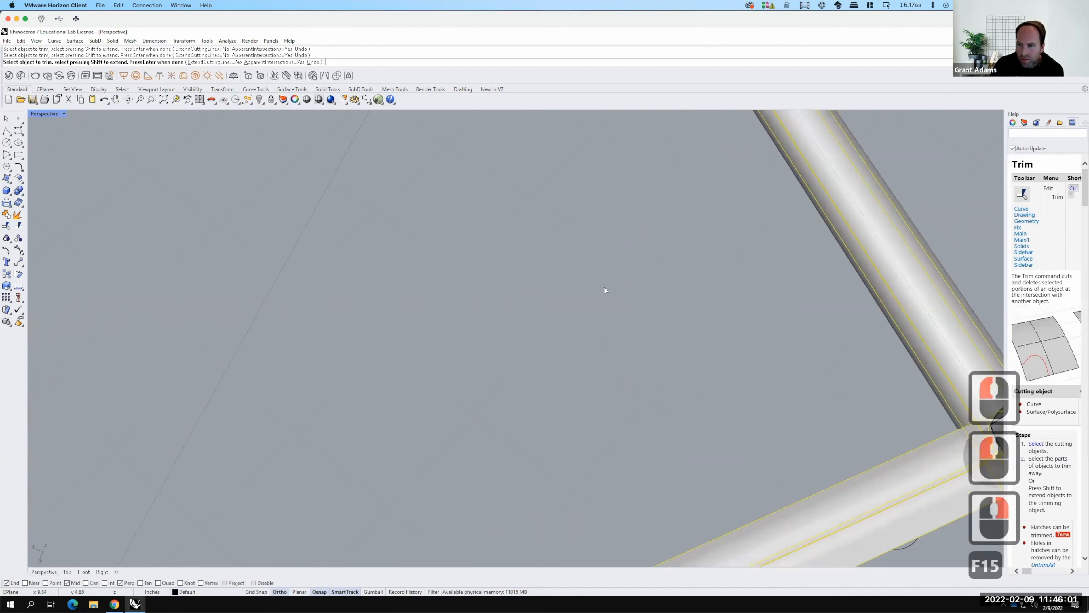
pyautogui.scroll(-3, 604, 287)
pyautogui.scroll(1, 659, 312)
pyautogui.scroll(3, 625, 310)
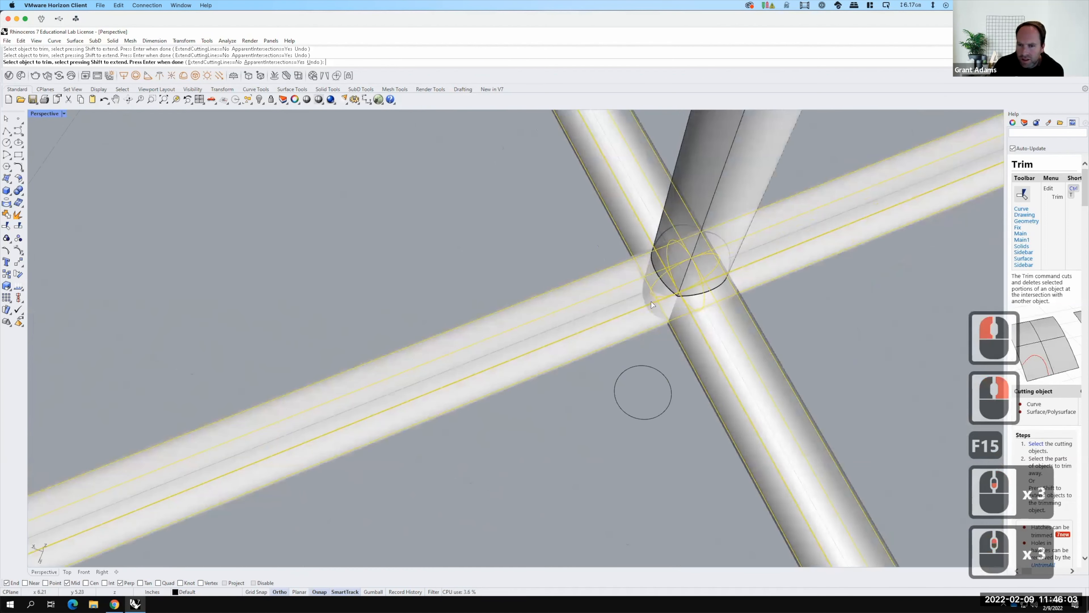
pyautogui.click(649, 298)
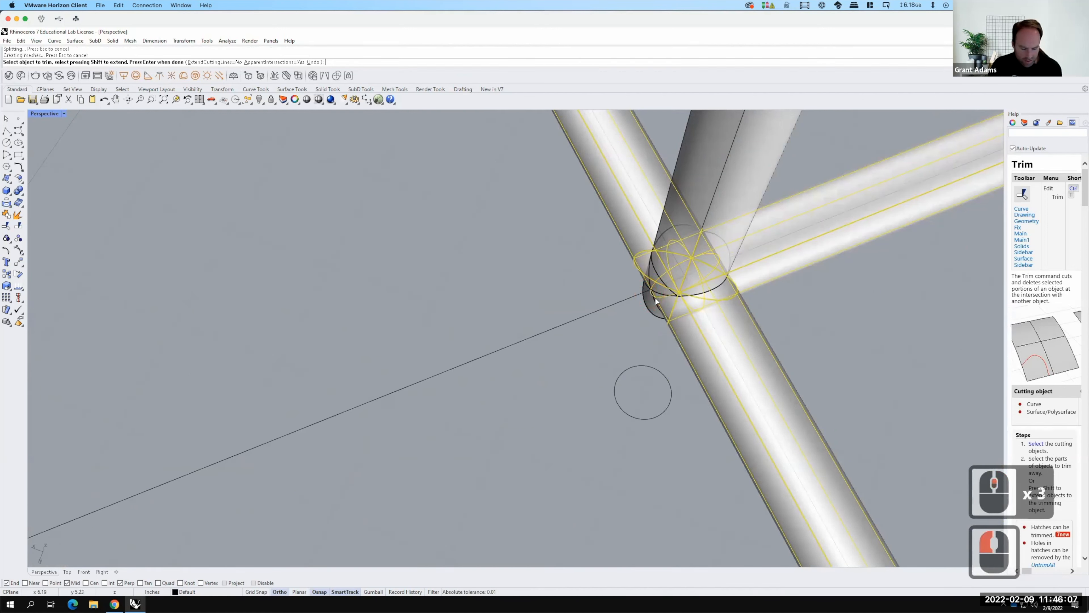
pyautogui.hotkey('ctrl', 'z')
pyautogui.click(651, 281)
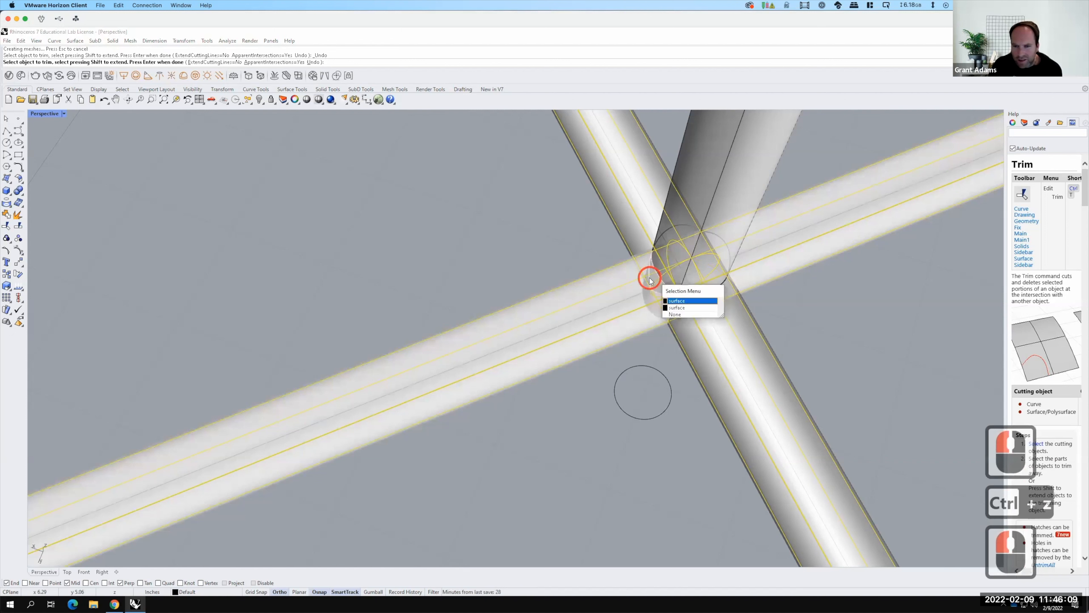
pyautogui.click(674, 301)
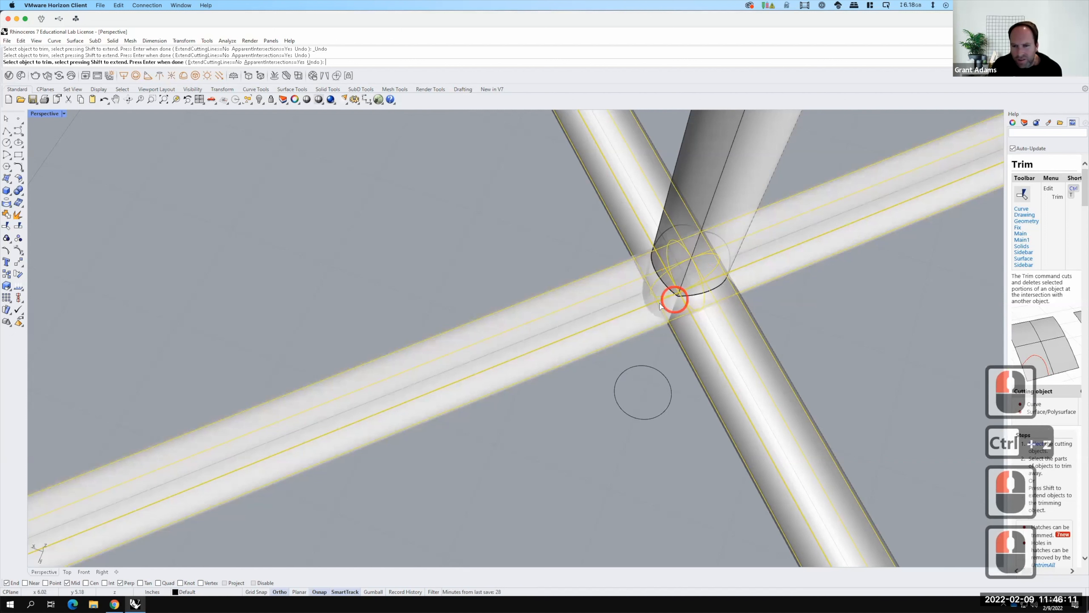
pyautogui.click(649, 280)
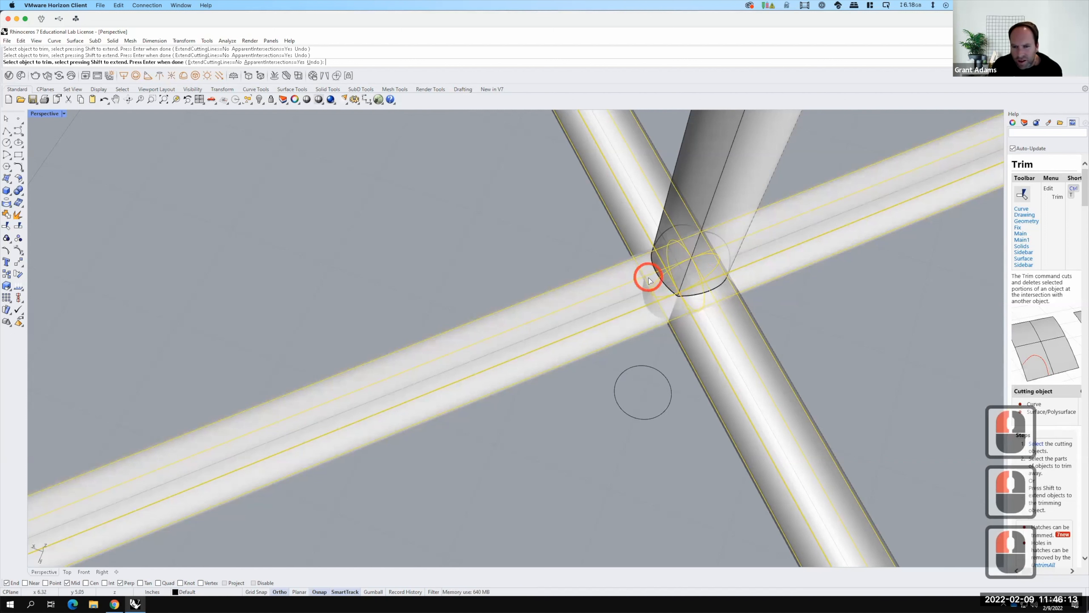
# Trim the last rod fragment on the opposite side of the junction, undoing the mistaken leg-tube cut, and finish trimming.
pyautogui.moveTo(694, 305); pyautogui.dragTo(681, 285, button='right')
pyautogui.scroll(-7, 681, 284)
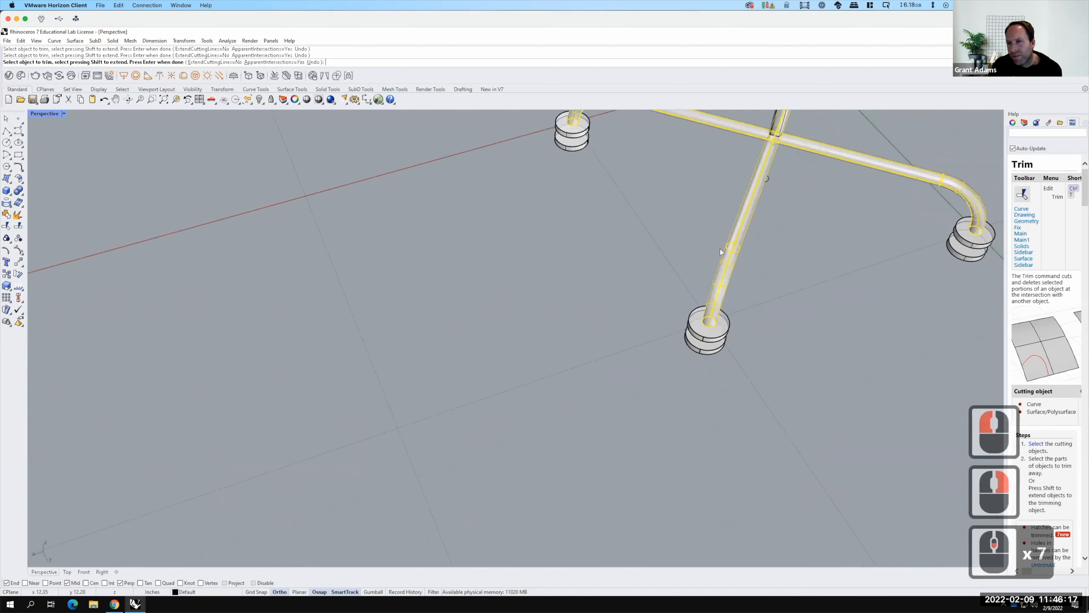
pyautogui.scroll(-4, 721, 249)
pyautogui.scroll(4, 724, 264)
pyautogui.moveTo(618, 365); pyautogui.dragTo(643, 309, button='right')
pyautogui.scroll(-6, 644, 305)
pyautogui.scroll(8, 655, 283)
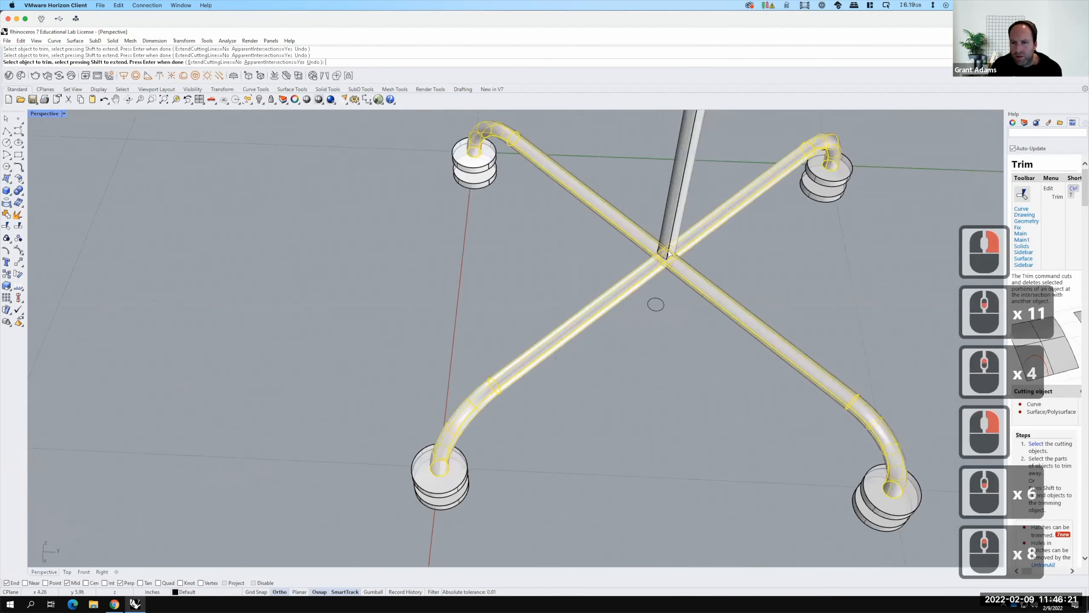
pyautogui.scroll(6, 670, 257)
pyautogui.click(689, 286)
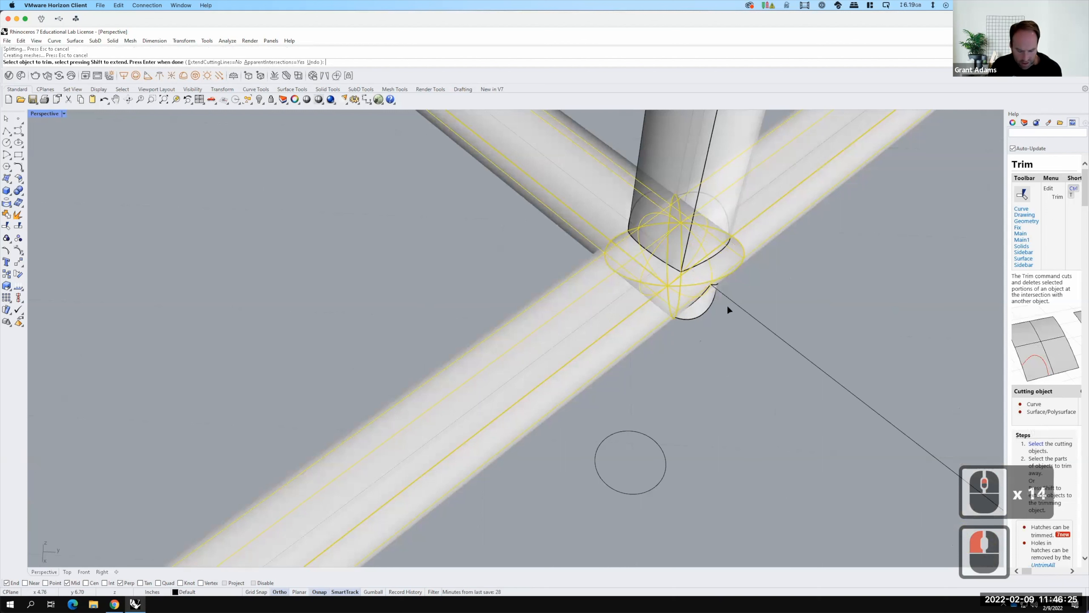
pyautogui.hotkey('ctrl', 'z')
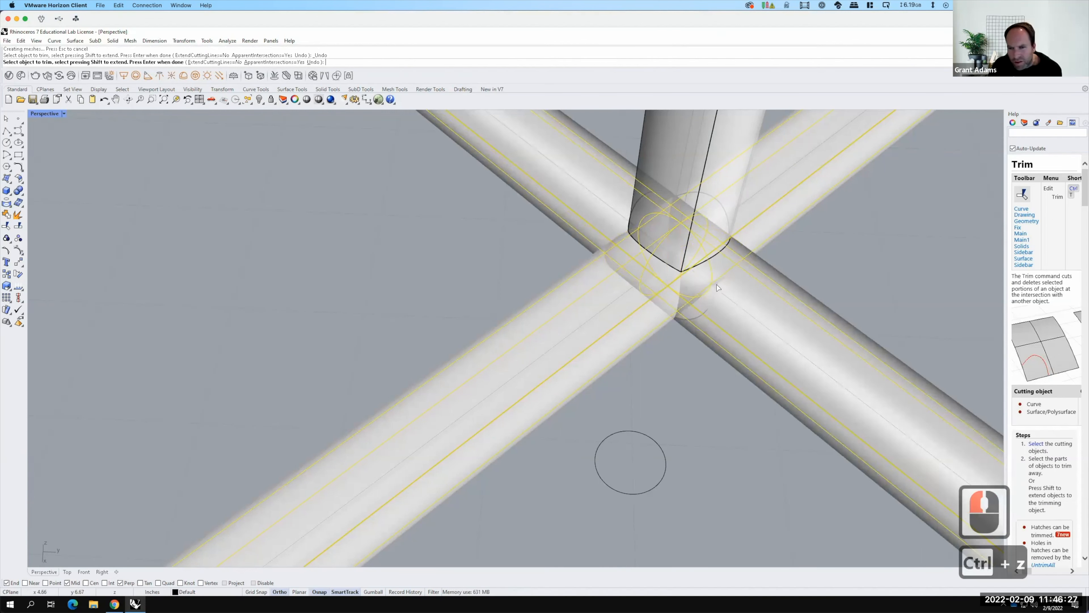
pyautogui.click(717, 285)
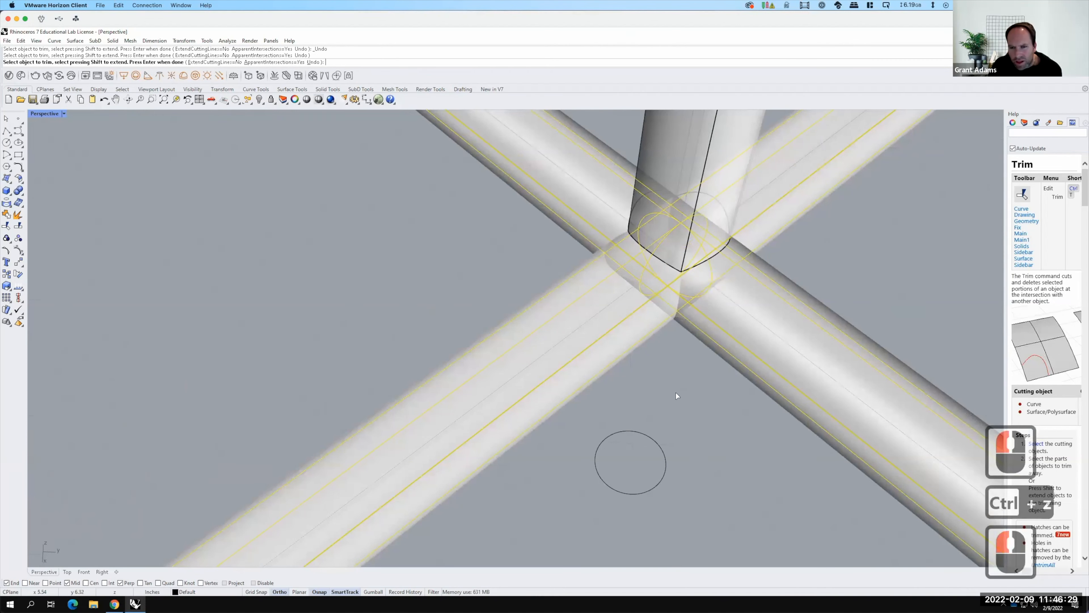
pyautogui.press('Return')
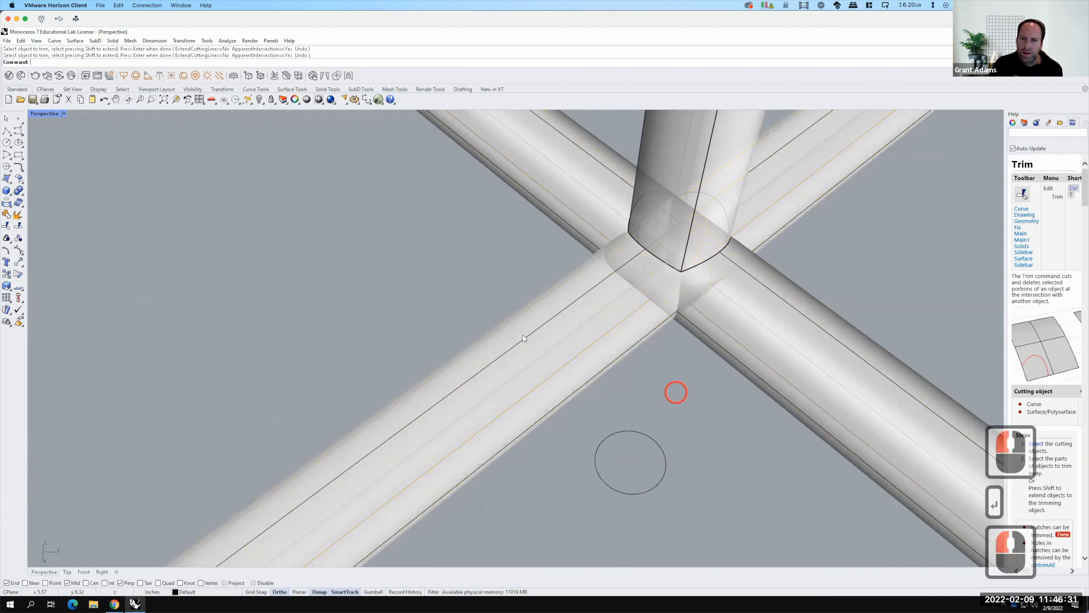
# Draw a 6' straight polyline from the center of the rod's ring, running parallel to the green Y axis.
pyautogui.scroll(-2, 488, 336)
pyautogui.scroll(-7, 517, 386)
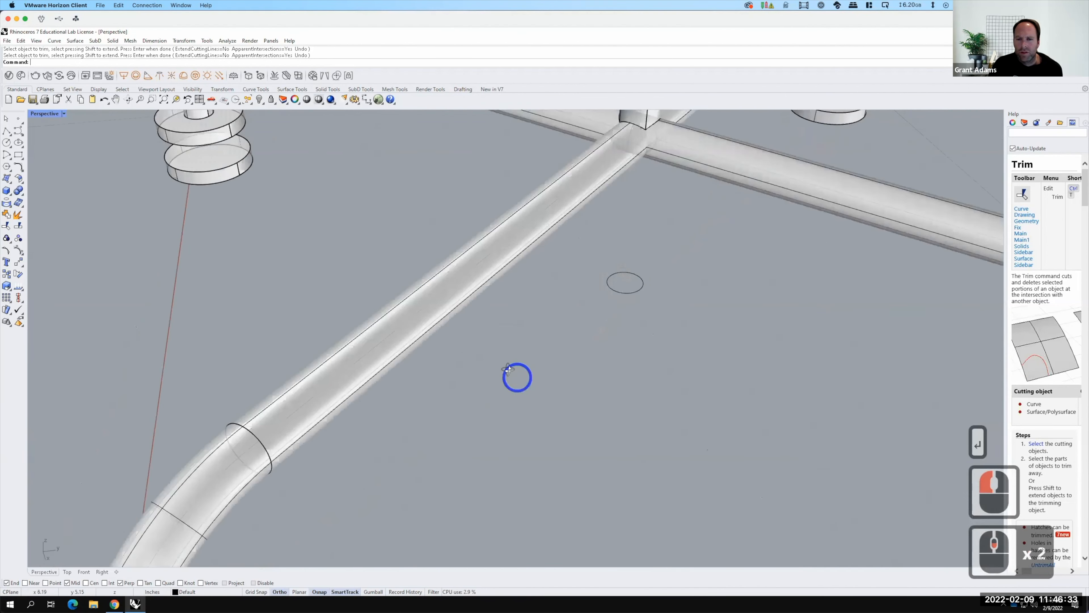
pyautogui.moveTo(517, 361); pyautogui.dragTo(499, 482, button='right')
pyautogui.scroll(-3, 560, 352)
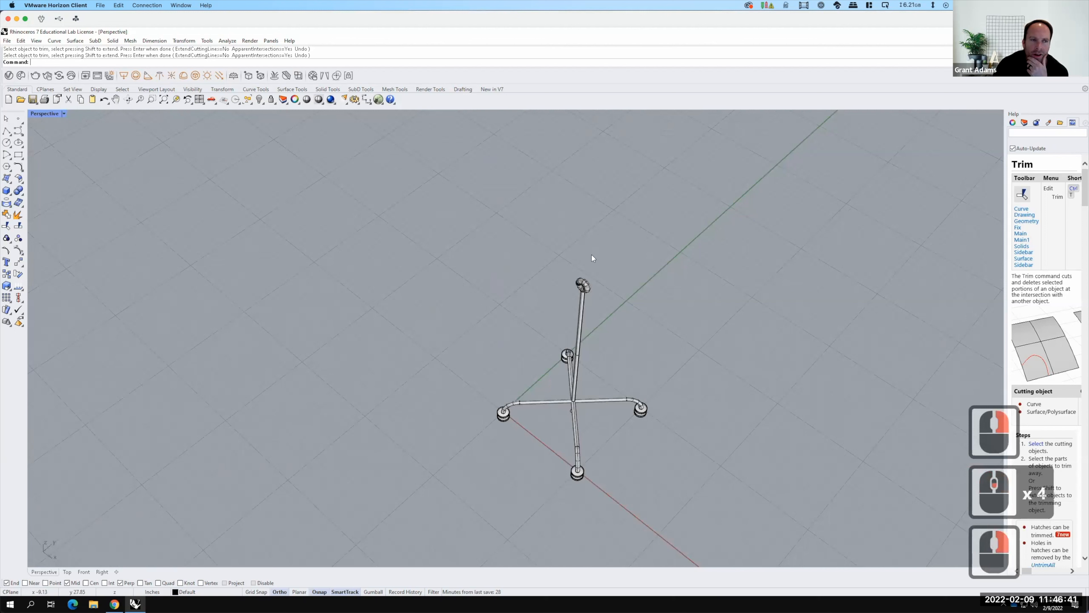
pyautogui.scroll(2, 598, 305)
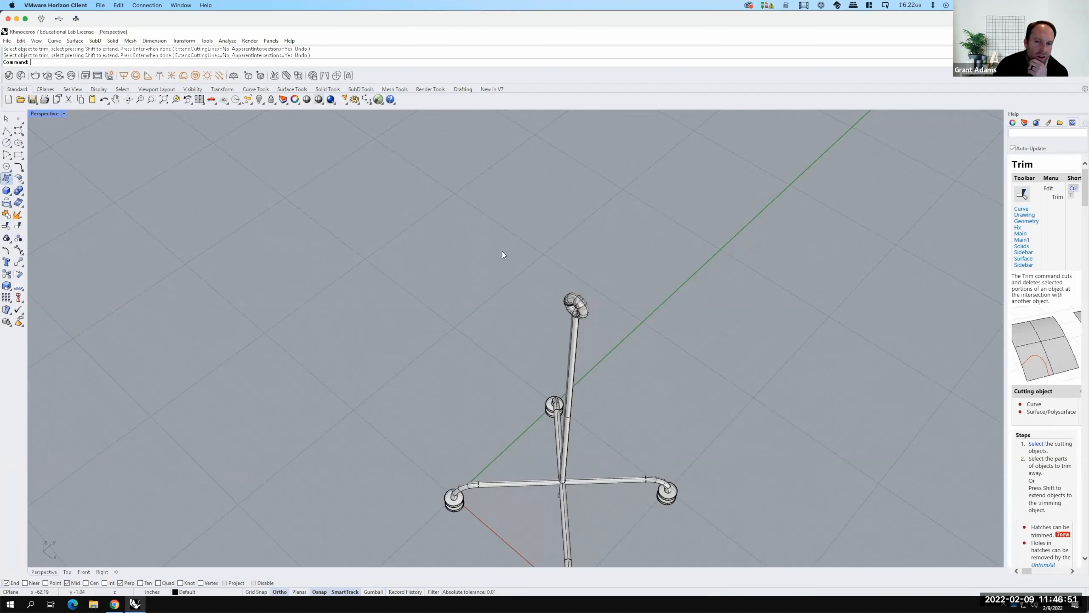
pyautogui.click(14, 131)
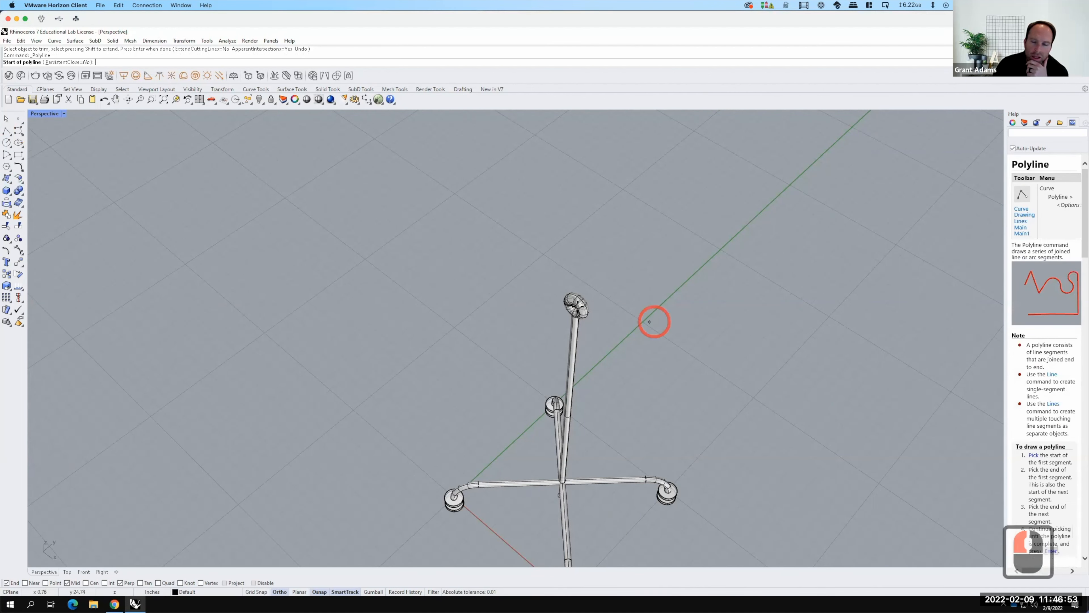
pyautogui.scroll(2, 577, 304)
pyautogui.scroll(1, 577, 303)
pyautogui.click(578, 304)
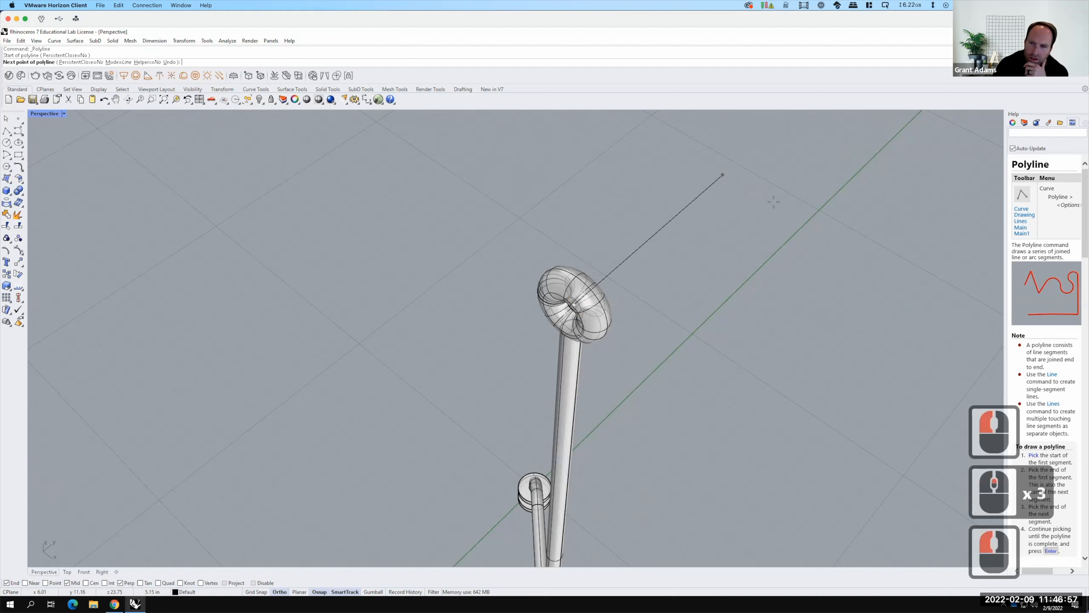
pyautogui.write("6'")
pyautogui.press('Return')
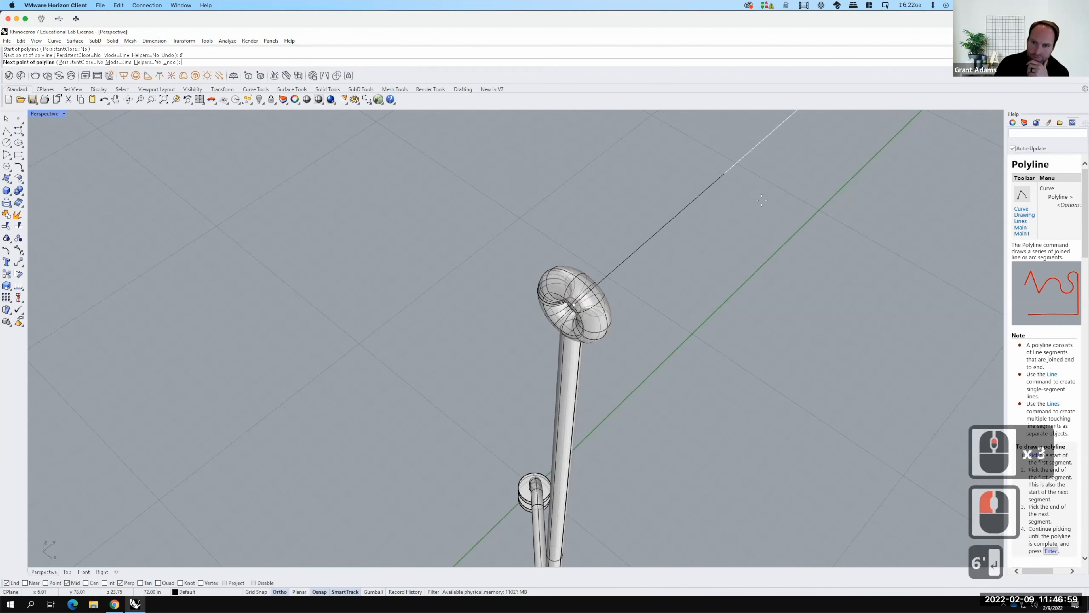
pyautogui.scroll(-6, 530, 294)
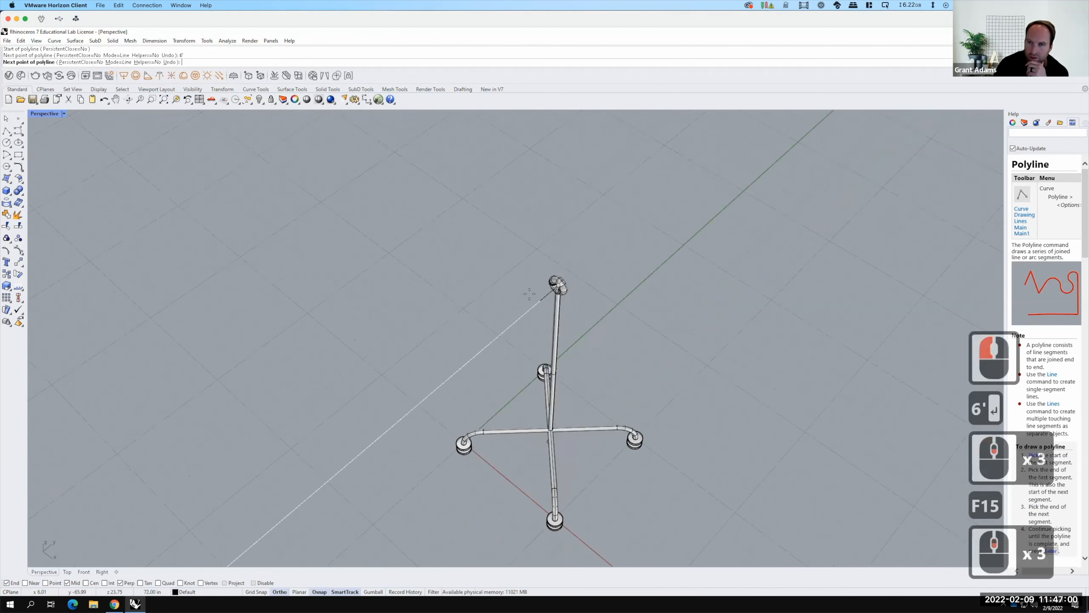
pyautogui.click(723, 234)
pyautogui.press('Return')
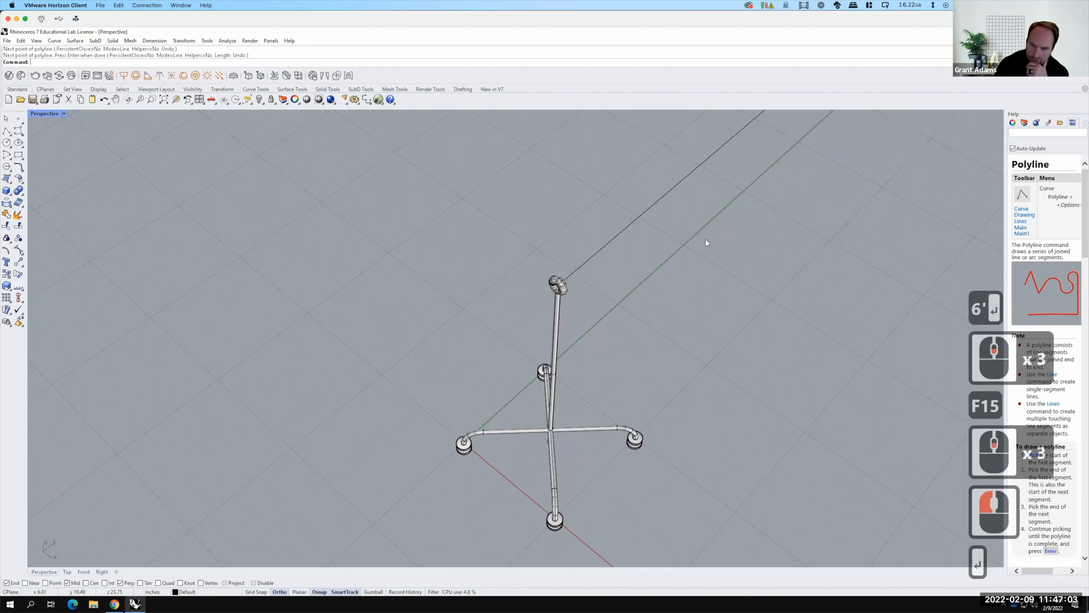
# Sweep the circular curve at the ring's inner hole along the 6' line with Sweep1, keeping Freeform style and unchanged cross sections.
pyautogui.moveTo(584, 309); pyautogui.dragTo(615, 120, button='right')
pyautogui.scroll(7, 616, 124)
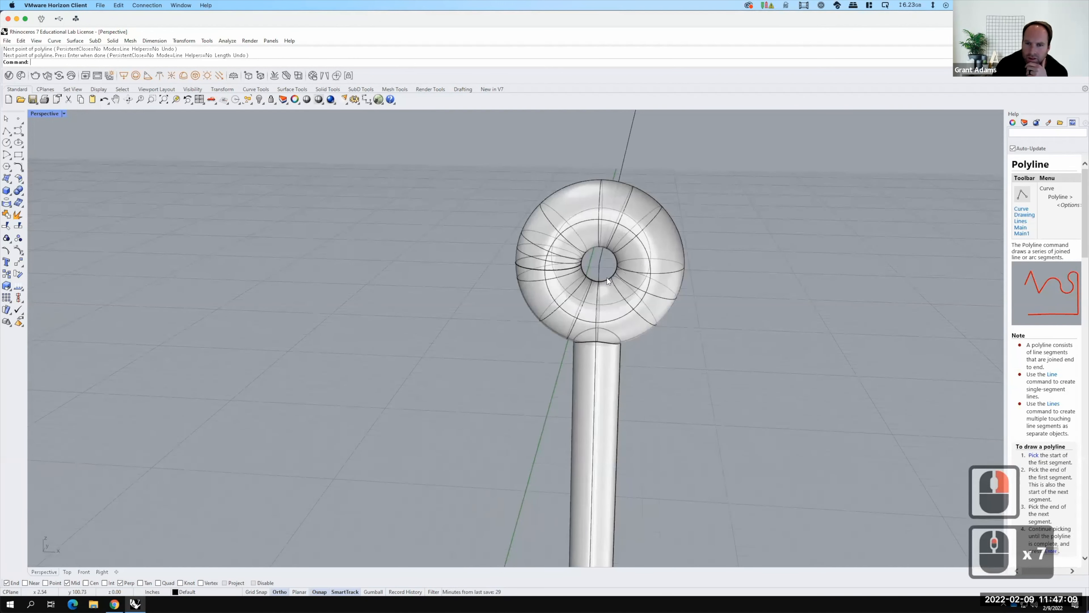
pyautogui.click(607, 277)
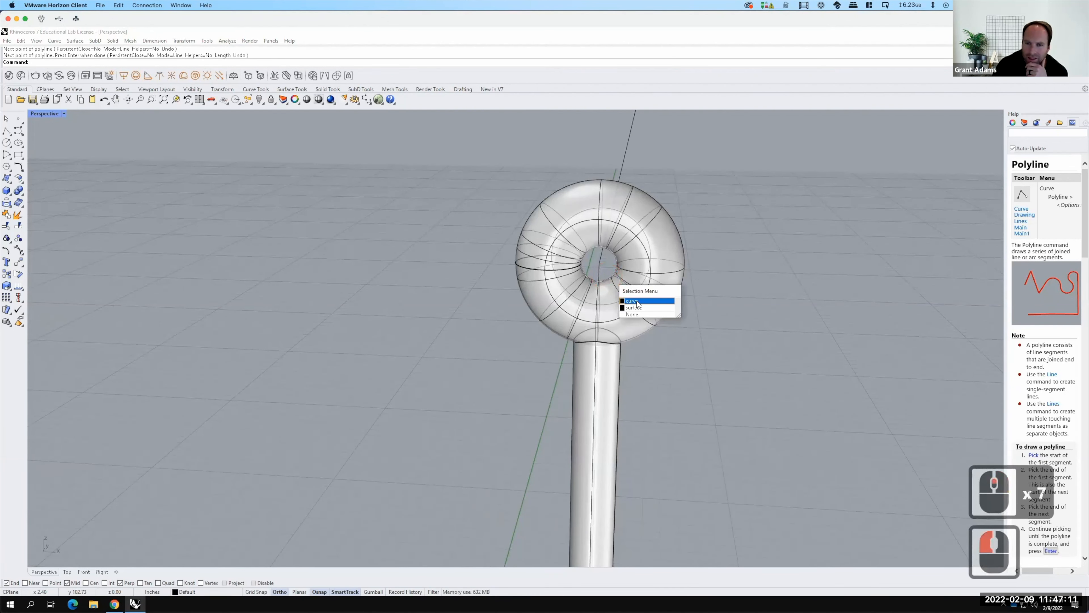
pyautogui.click(733, 237)
pyautogui.click(694, 254)
pyautogui.write('Sweep1')
pyautogui.press('Return')
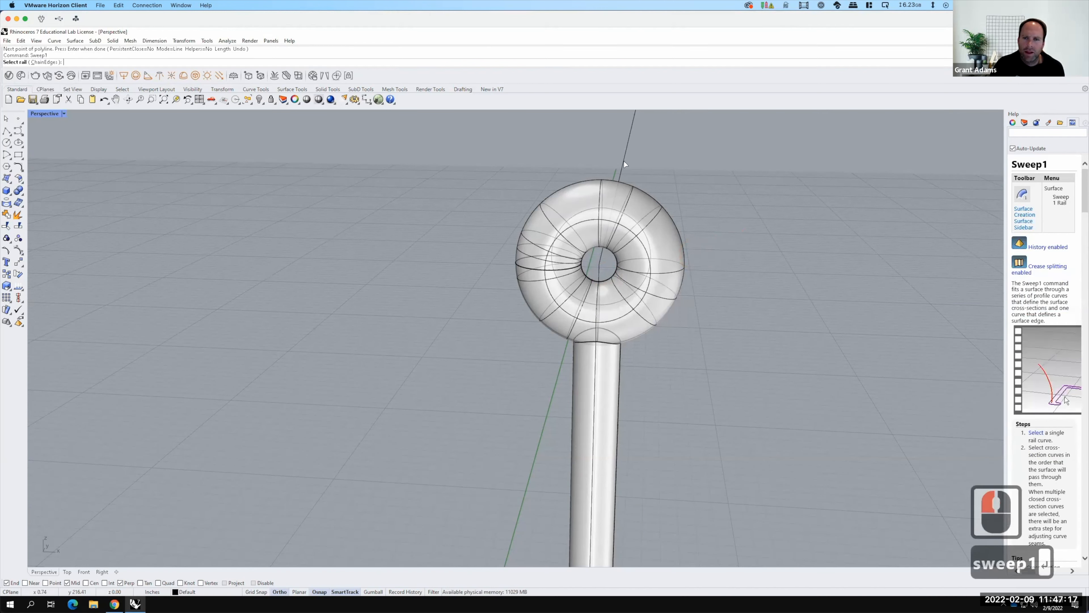
pyautogui.click(629, 194)
pyautogui.click(596, 284)
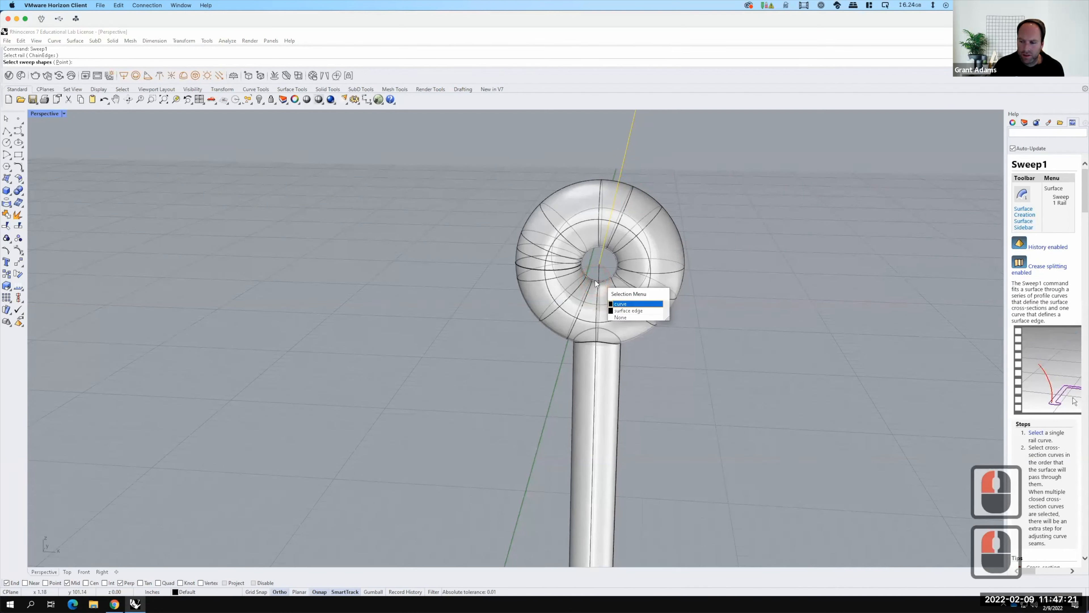
pyautogui.press('Return')
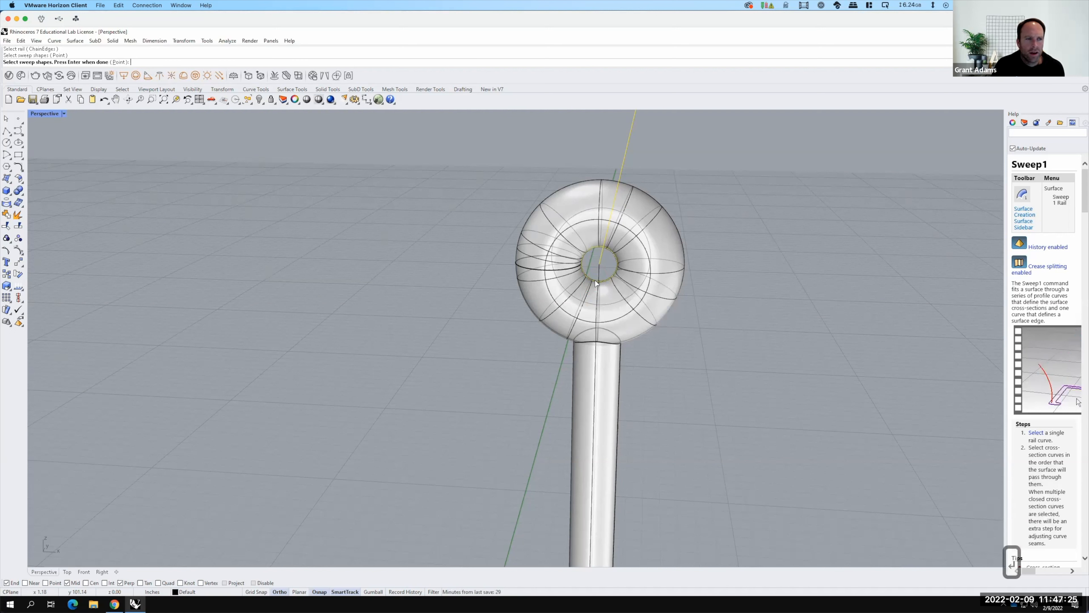
pyautogui.press('Return')
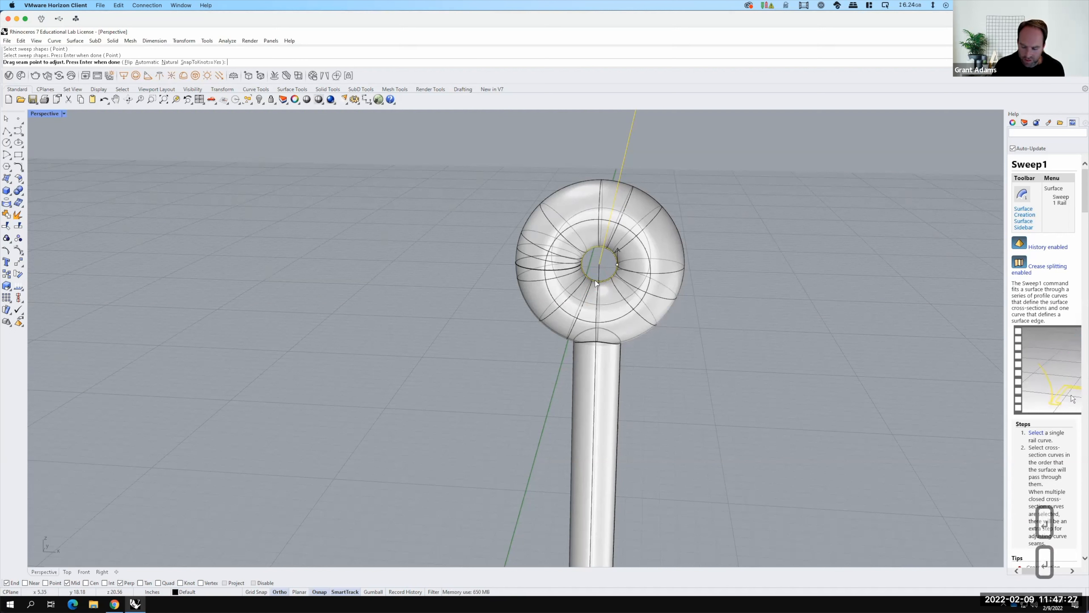
pyautogui.press('Return')
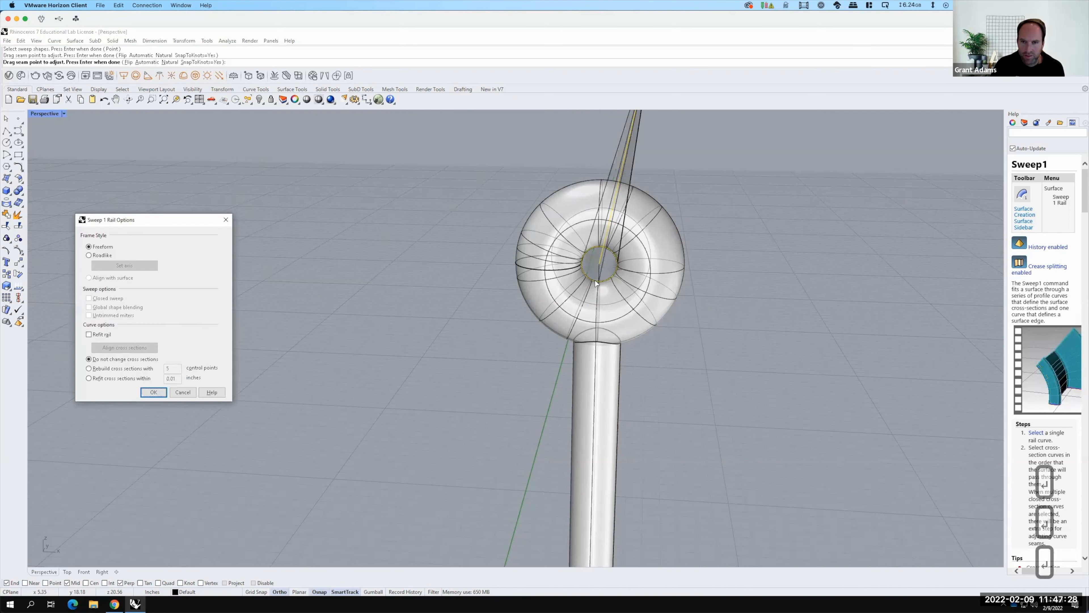
pyautogui.click(152, 392)
# Check the swept cable against the final assembly picture in the Exercise 206 instructions in the browser, and return to Rhino.
pyautogui.scroll(-5, 425, 324)
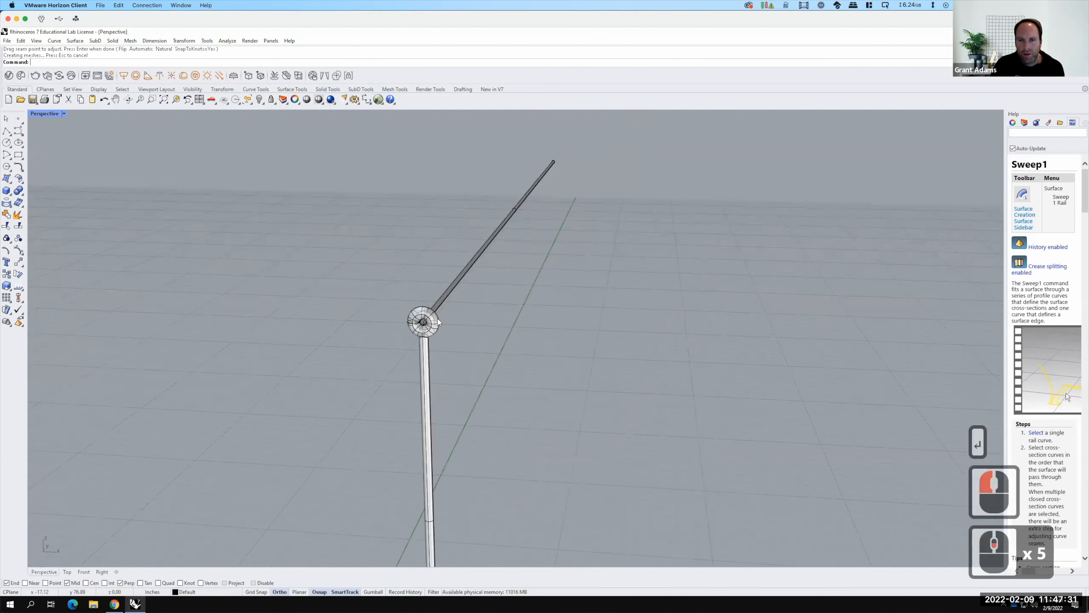
pyautogui.scroll(-3, 438, 322)
pyautogui.moveTo(535, 352); pyautogui.dragTo(492, 352, button='right')
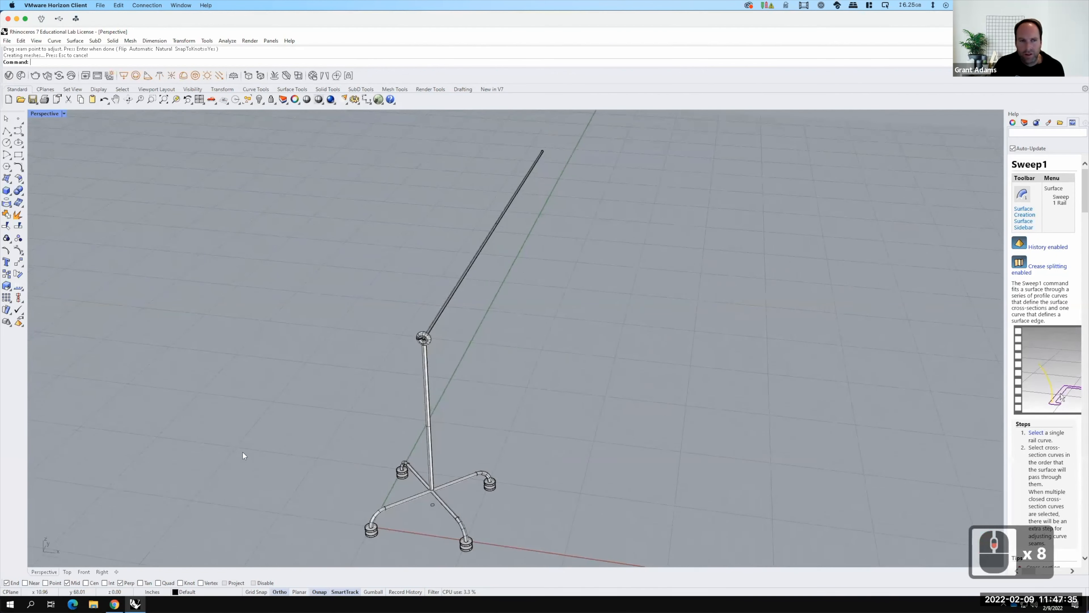
pyautogui.click(114, 603)
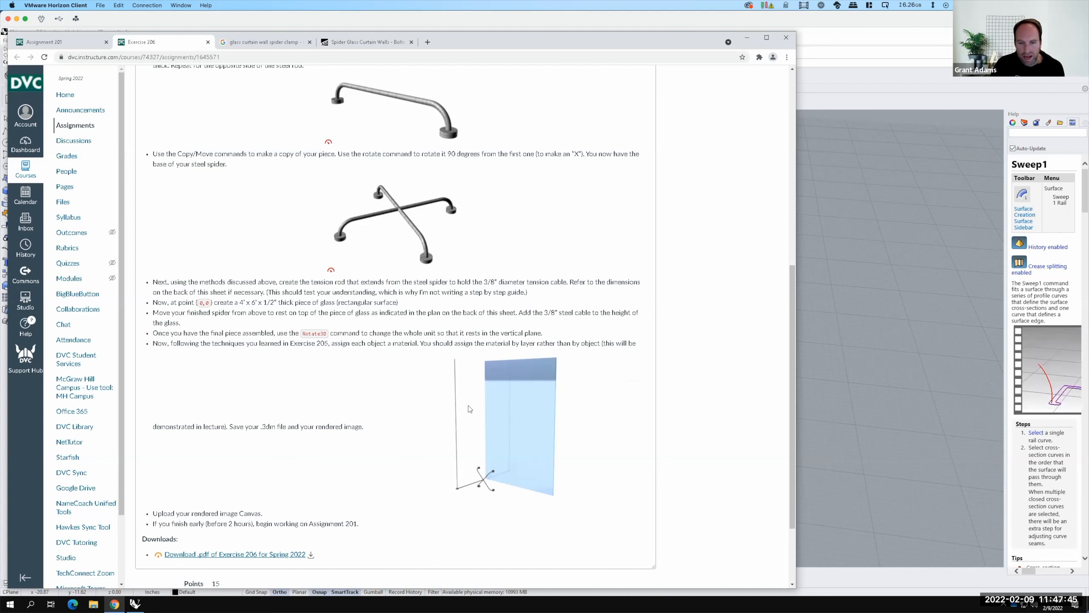
pyautogui.click(861, 212)
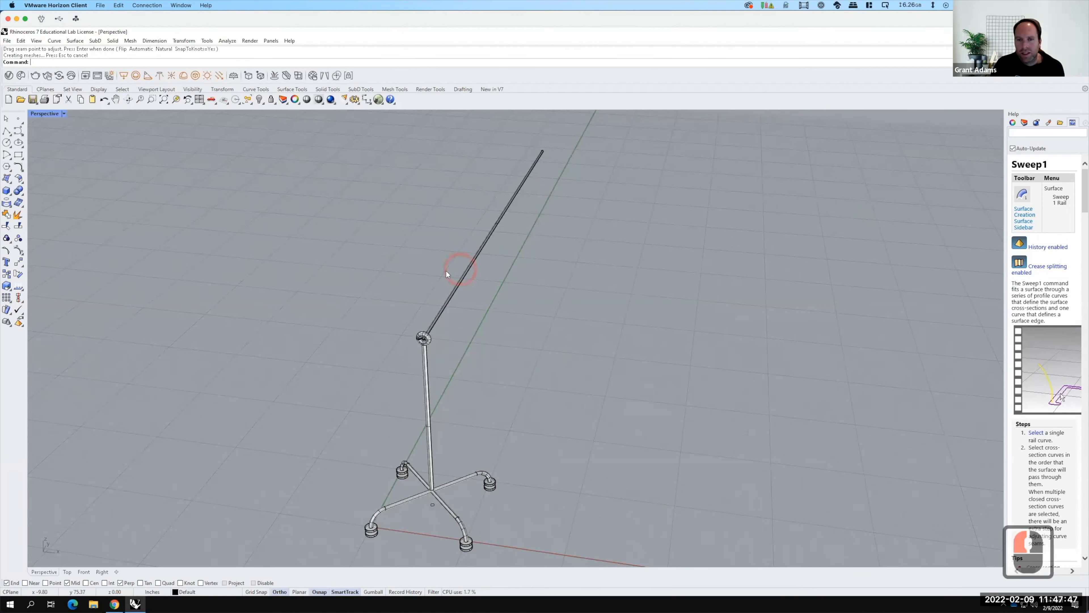
# Rotate the whole spider assembly with Rotate3D by 90° about the X axis through 0,0 so the cable stands vertically.
pyautogui.scroll(-3, 349, 174)
pyautogui.moveTo(348, 176); pyautogui.dragTo(628, 500)
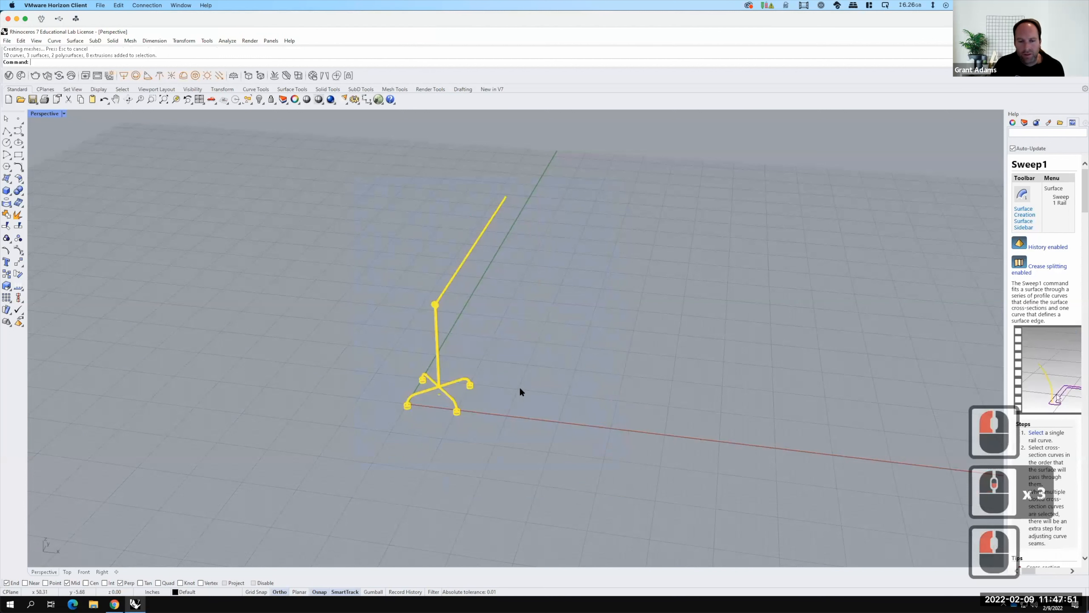
pyautogui.scroll(2, 434, 409)
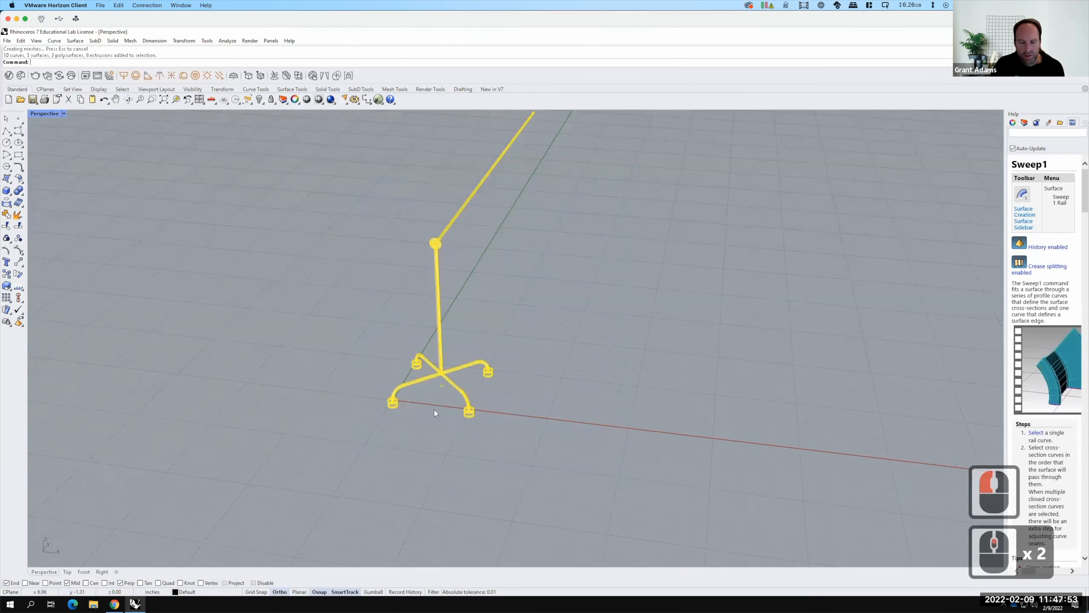
pyautogui.write('rotat')
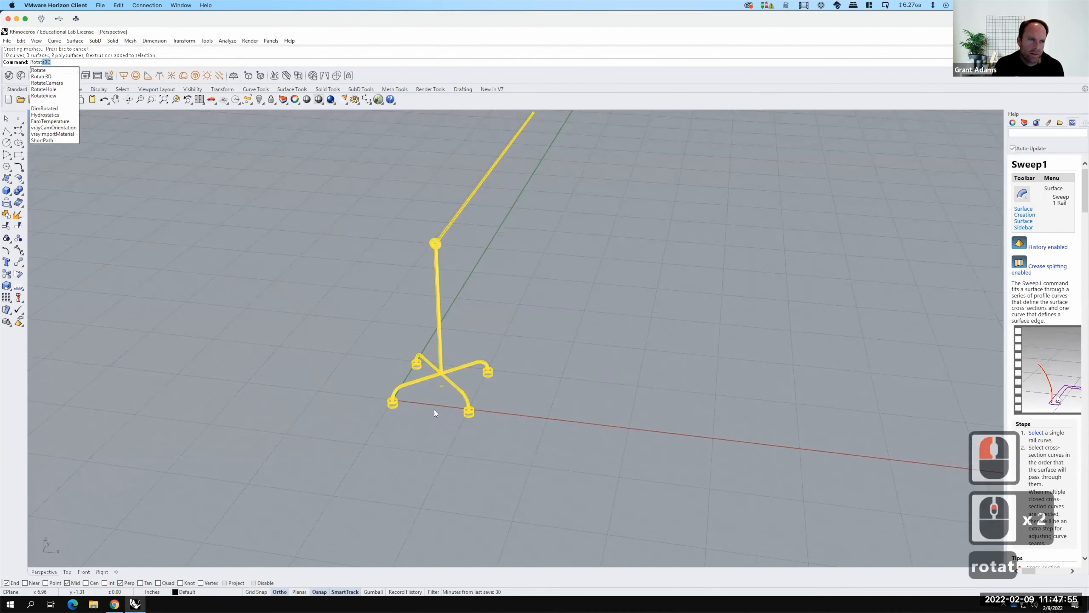
pyautogui.press('Return')
pyautogui.write('0,0')
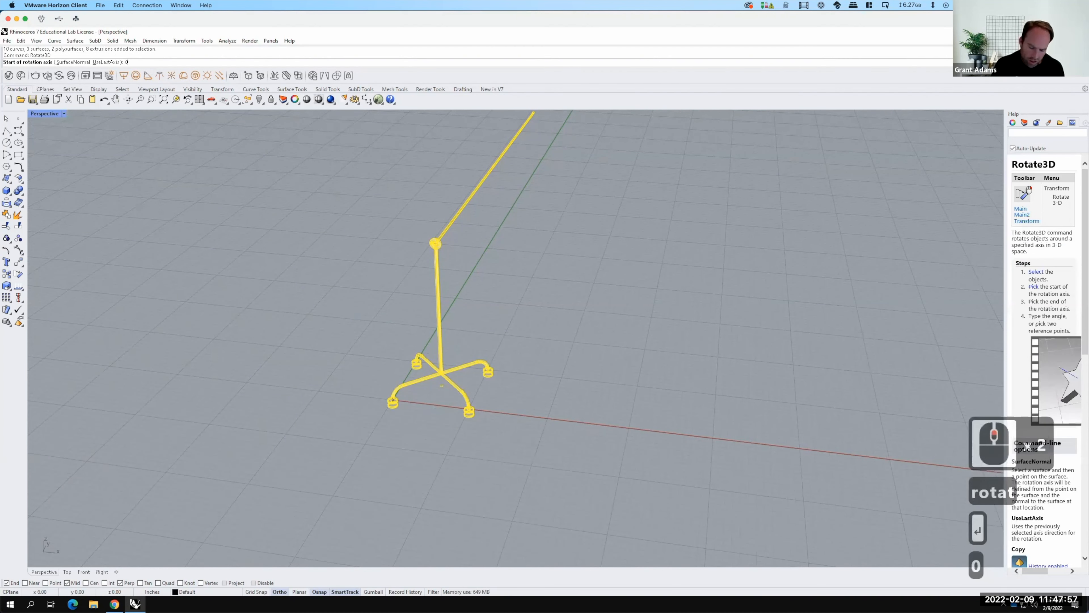
pyautogui.press('Return')
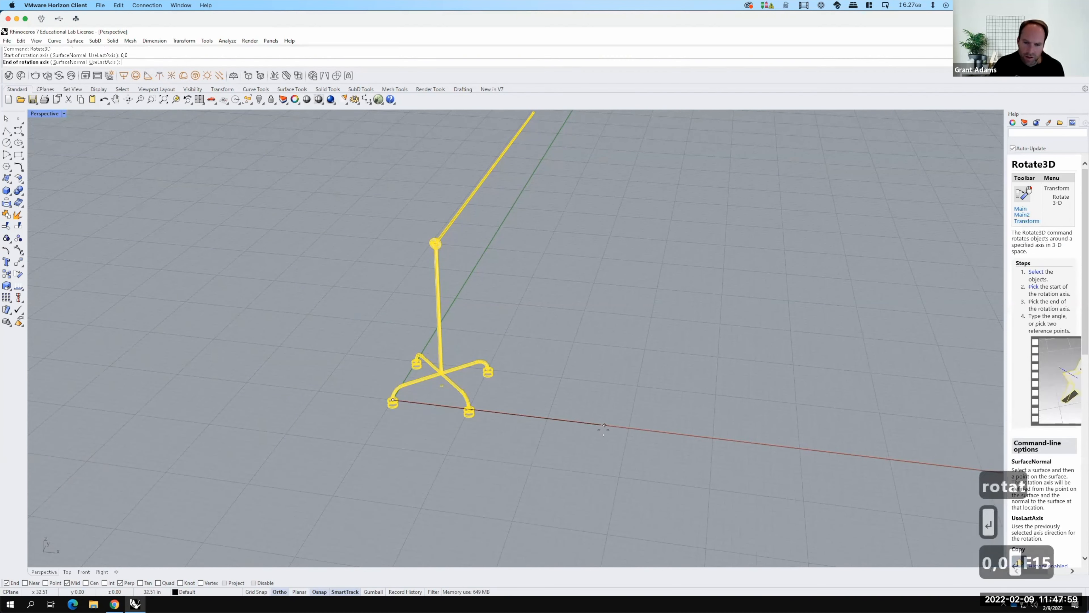
pyautogui.click(605, 425)
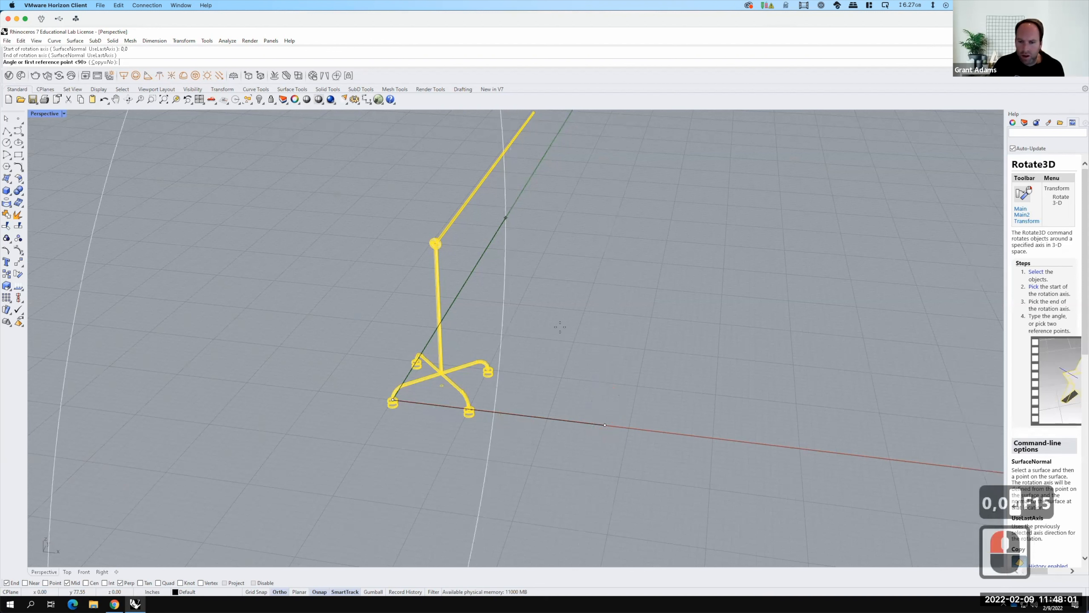
pyautogui.click(506, 231)
pyautogui.click(486, 173)
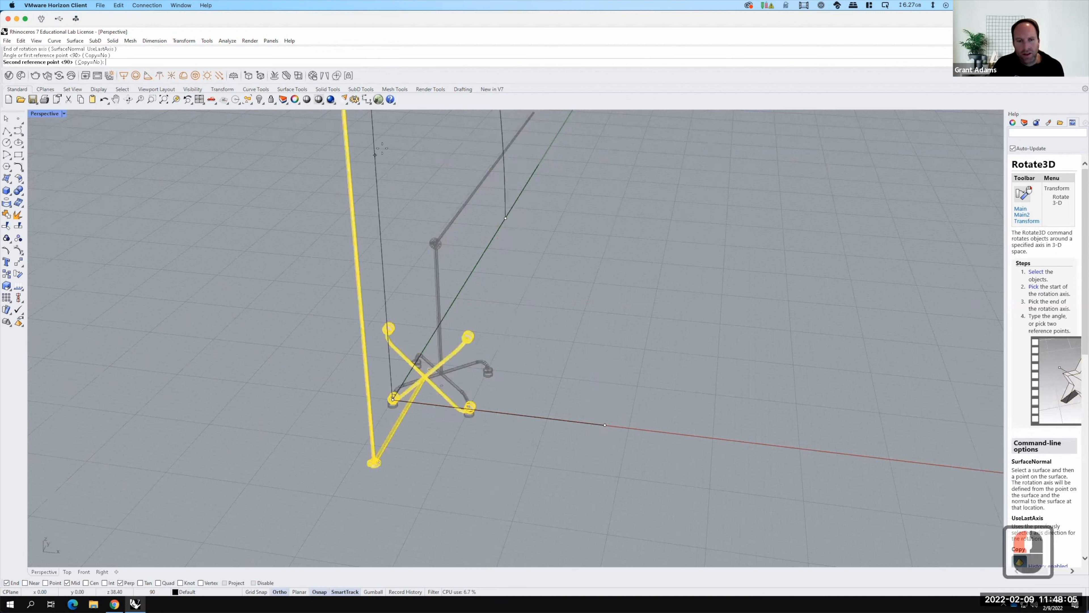
# Delete the leftover closed circle curve beside the crossing leg tubes.
pyautogui.moveTo(549, 373); pyautogui.dragTo(479, 378, button='right')
pyautogui.click(447, 362)
pyautogui.click(420, 334)
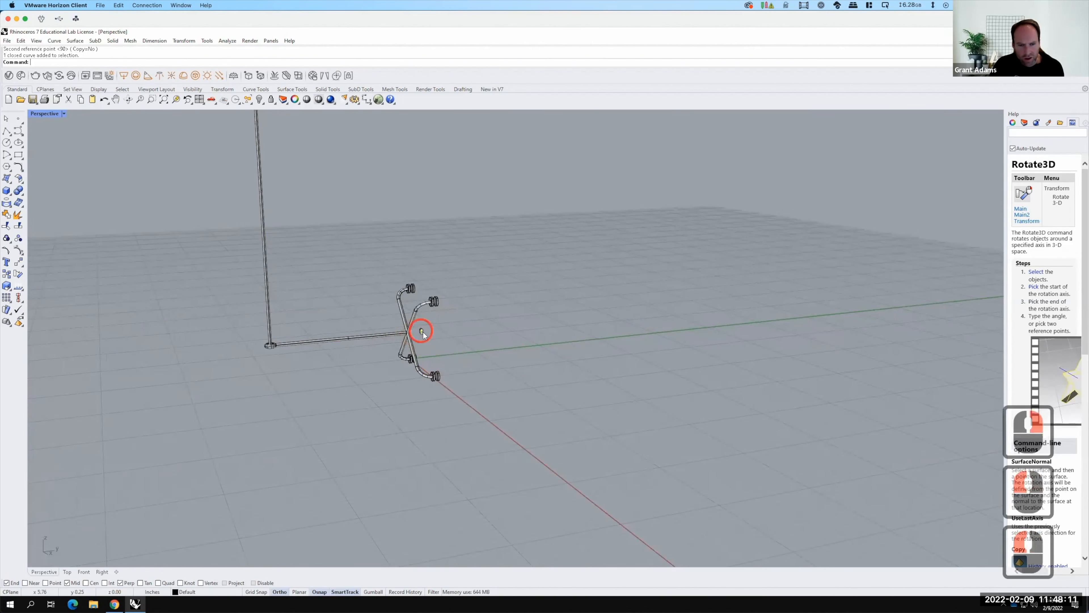
pyautogui.write('d: De')
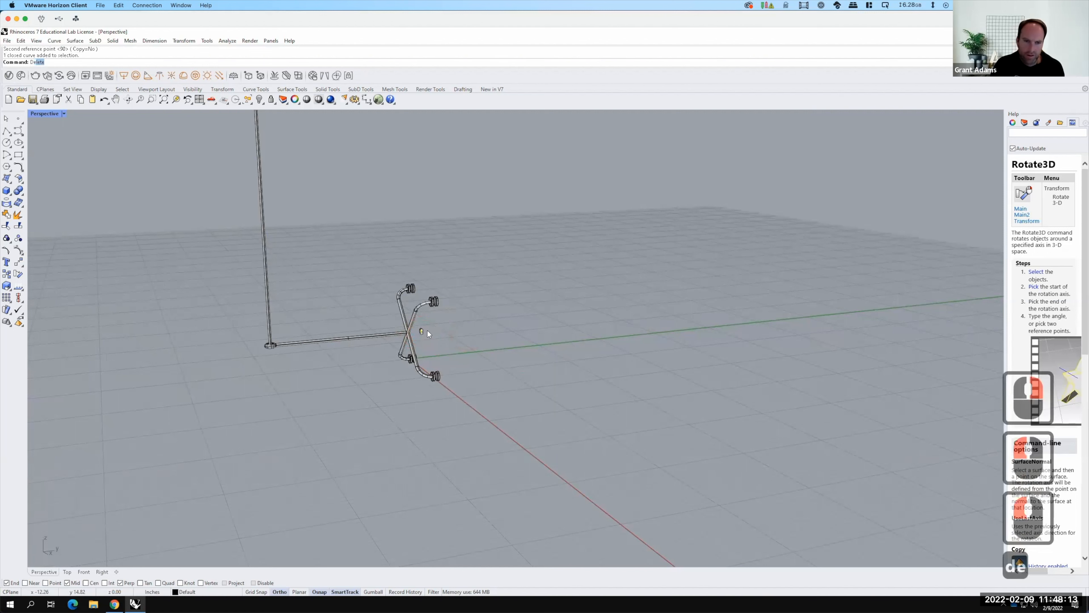
pyautogui.write('l')
pyautogui.press('Return')
# Create a box for the glass panel starting at 0,0, with a 4' by .5" base and 6' height.
pyautogui.moveTo(457, 387); pyautogui.dragTo(539, 402, button='right')
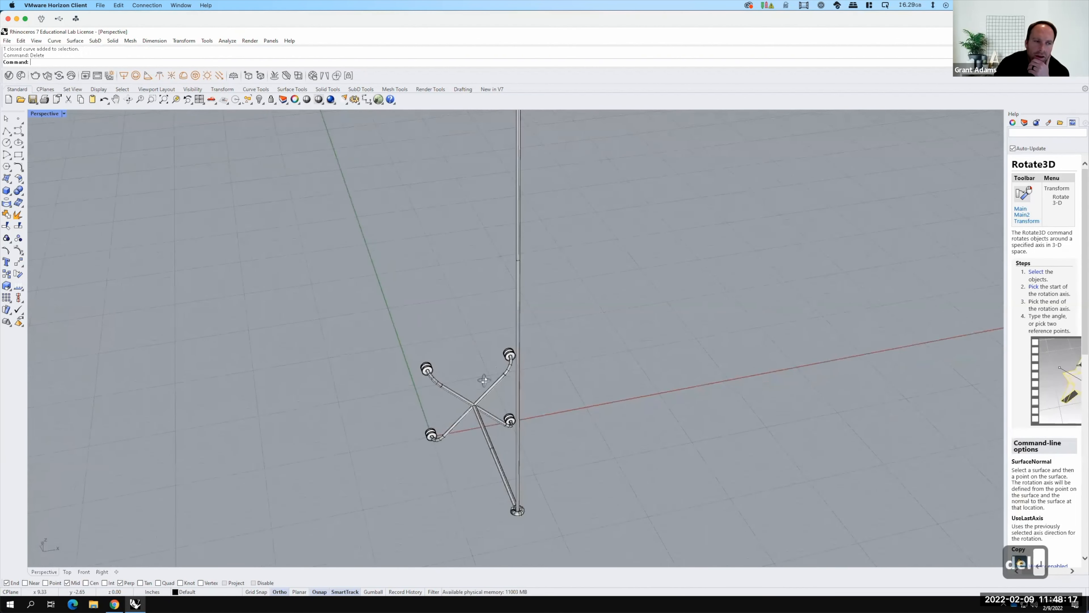
pyautogui.click(14, 193)
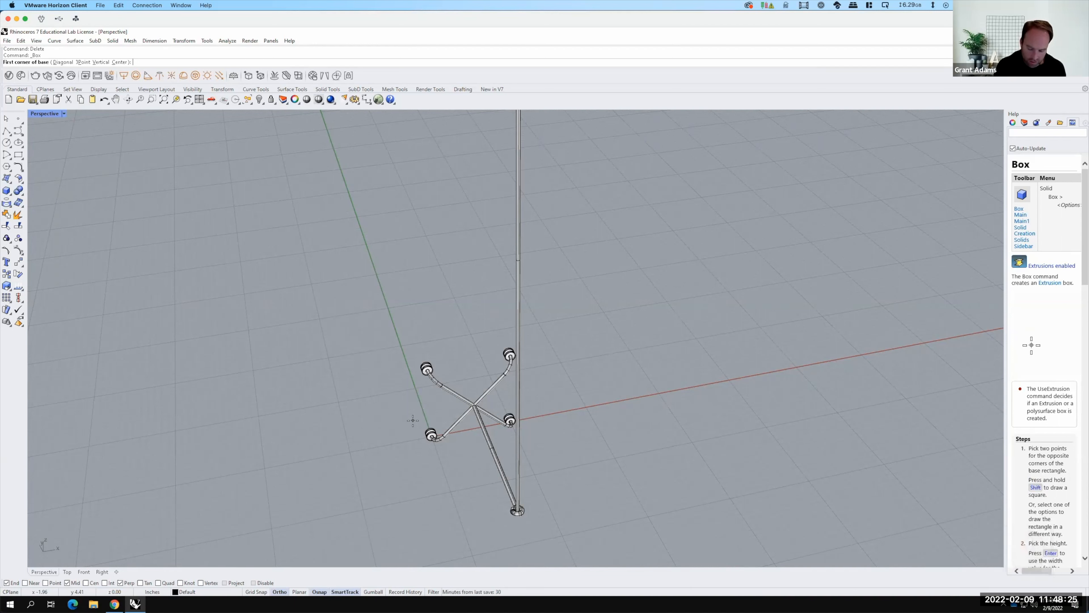
pyautogui.write('0,0')
pyautogui.press('Return')
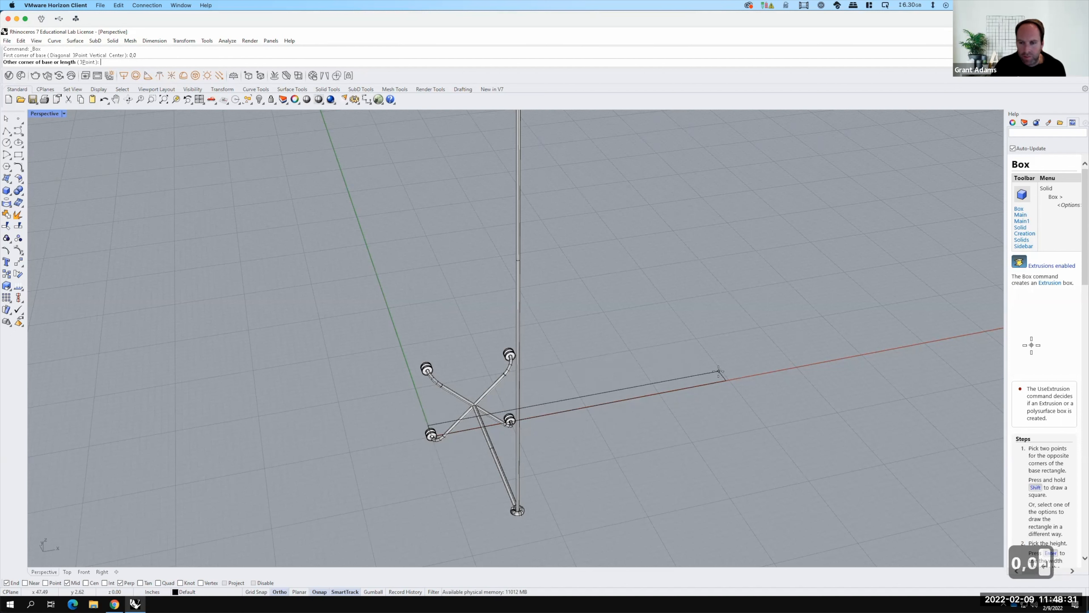
pyautogui.write('4')
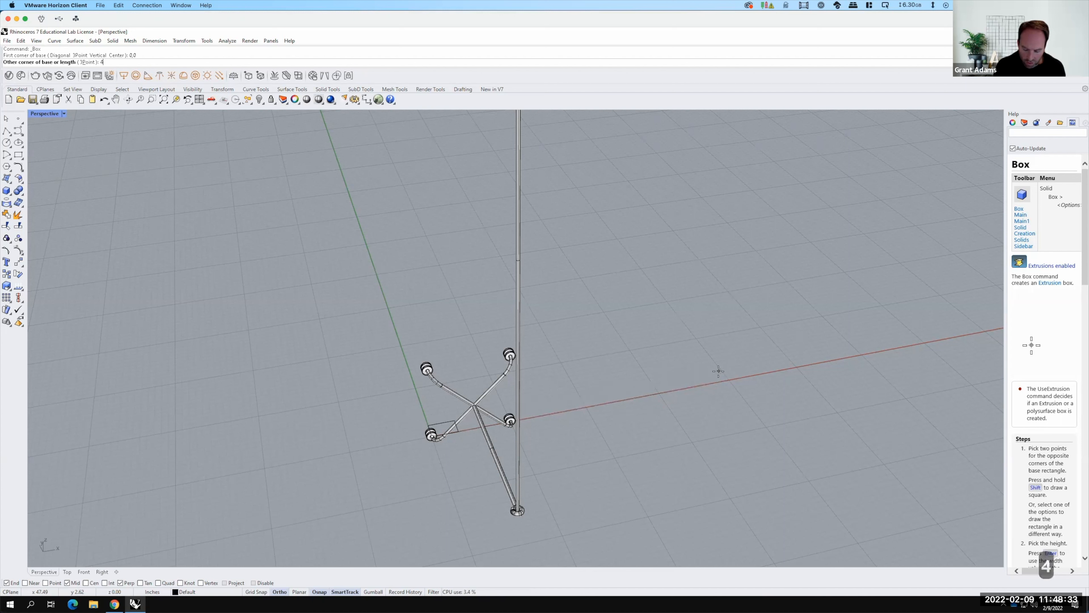
pyautogui.write("',")
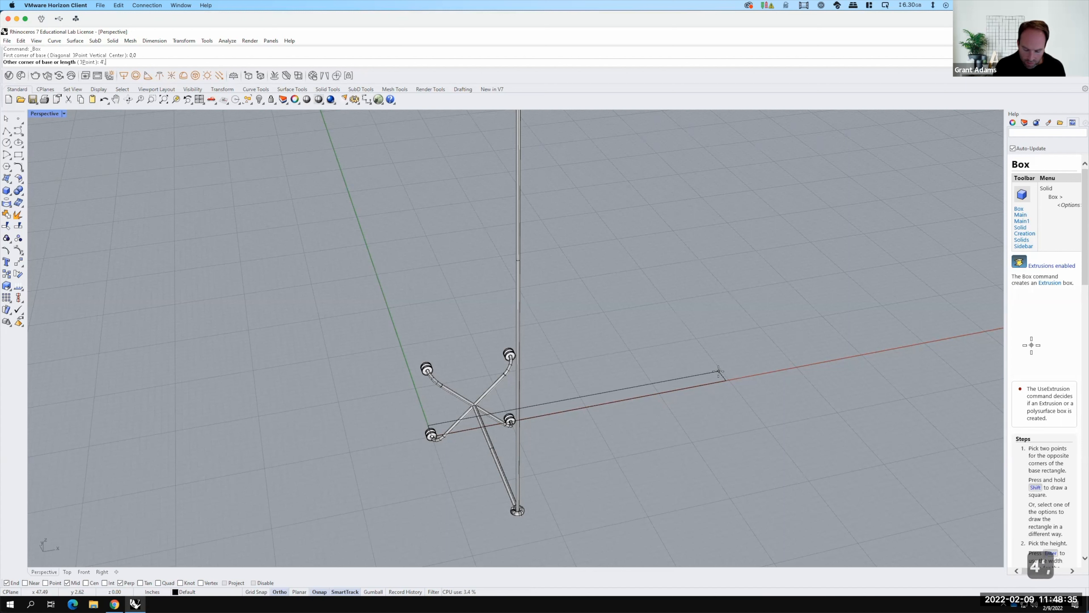
pyautogui.write('.5"')
pyautogui.press('Return')
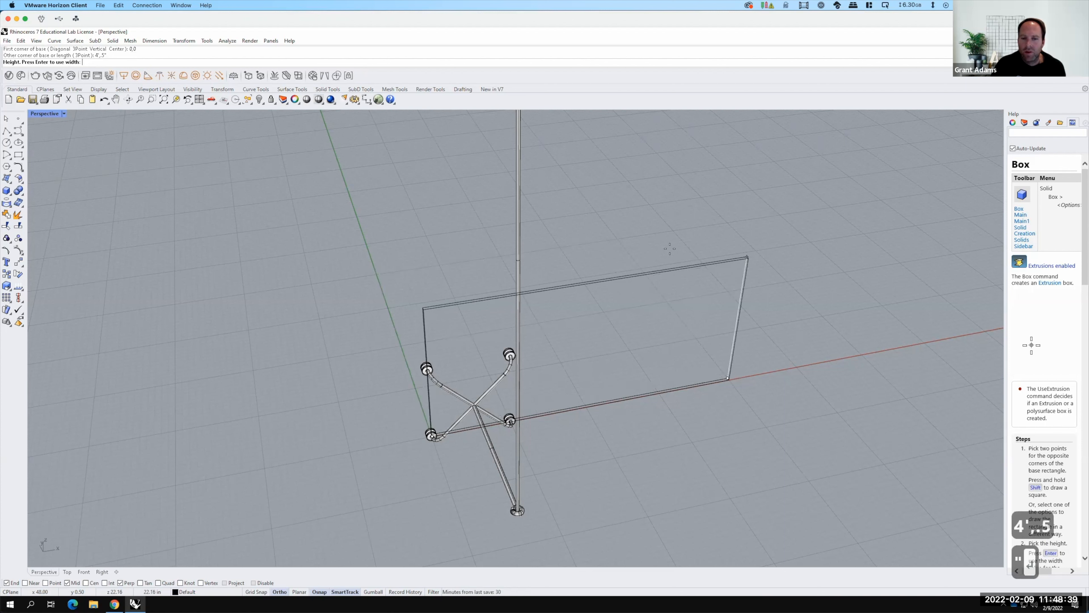
pyautogui.write("6'")
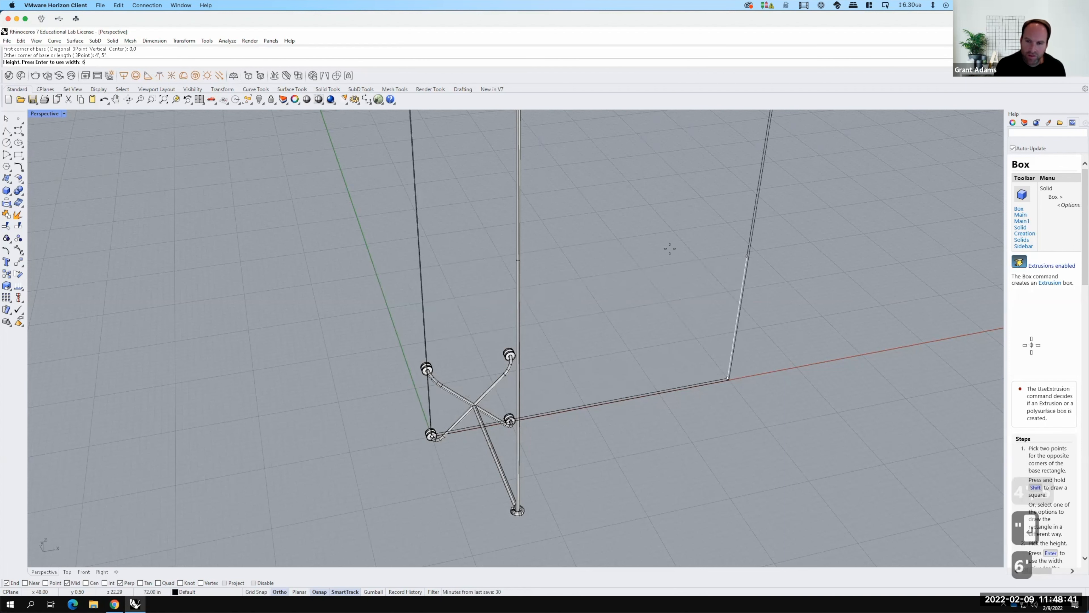
pyautogui.press('Return')
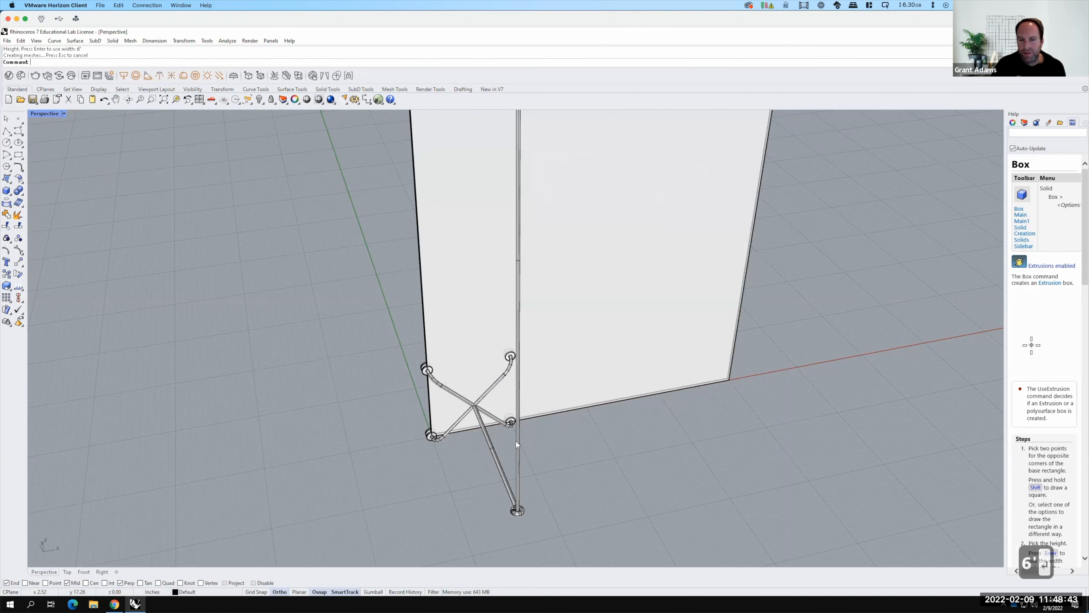
# Move the glass panel about 0.25" across its thickness so it sits between the paired clamp discs.
pyautogui.scroll(-3, 448, 388)
pyautogui.moveTo(580, 415); pyautogui.dragTo(571, 409, button='right')
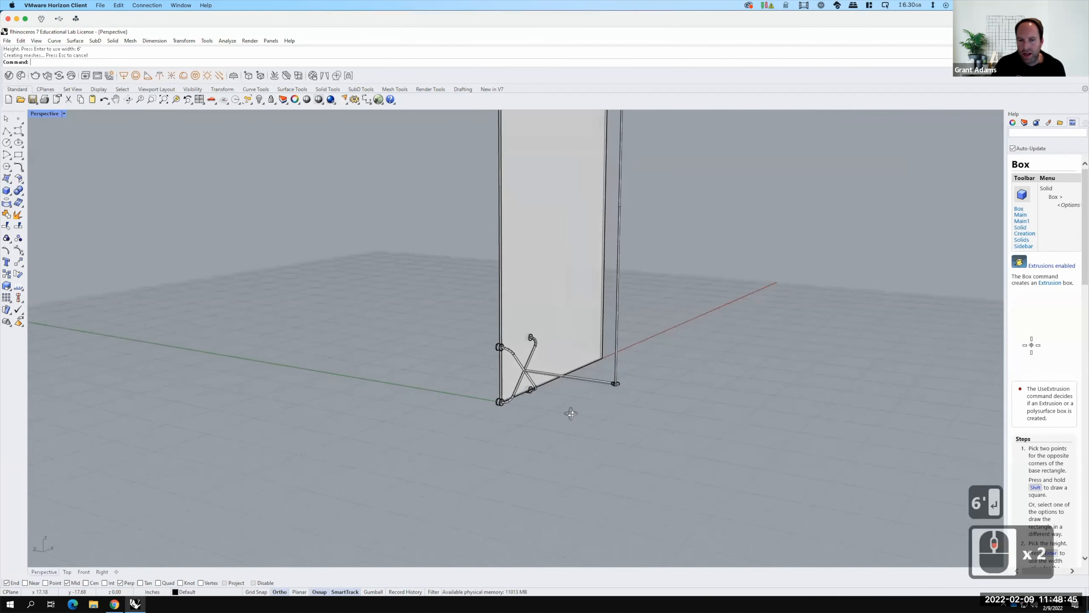
pyautogui.scroll(3, 508, 402)
pyautogui.scroll(2, 507, 400)
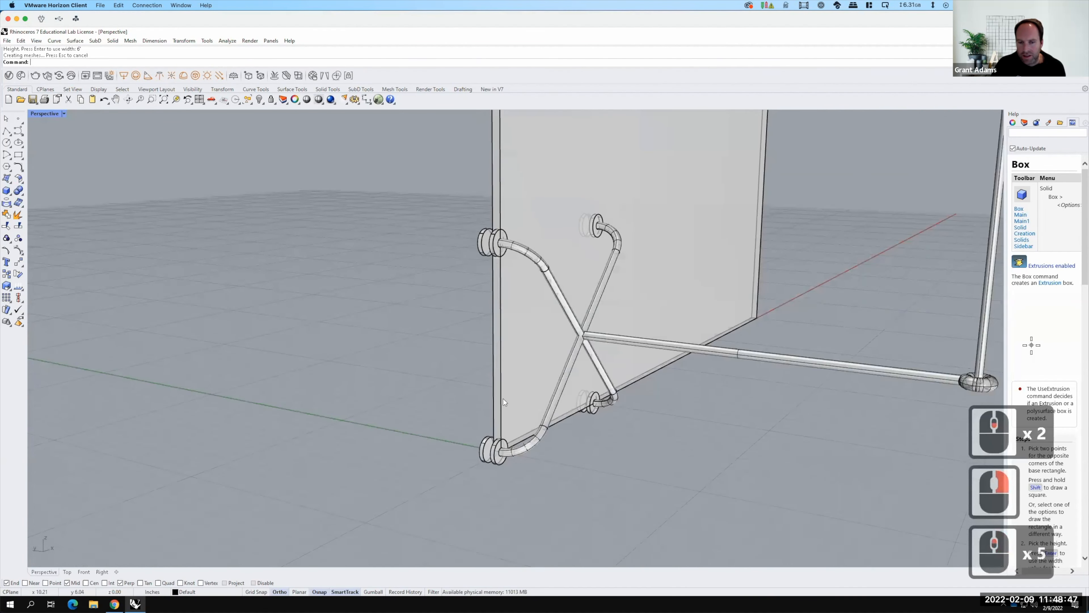
pyautogui.moveTo(529, 408); pyautogui.dragTo(528, 406, button='right')
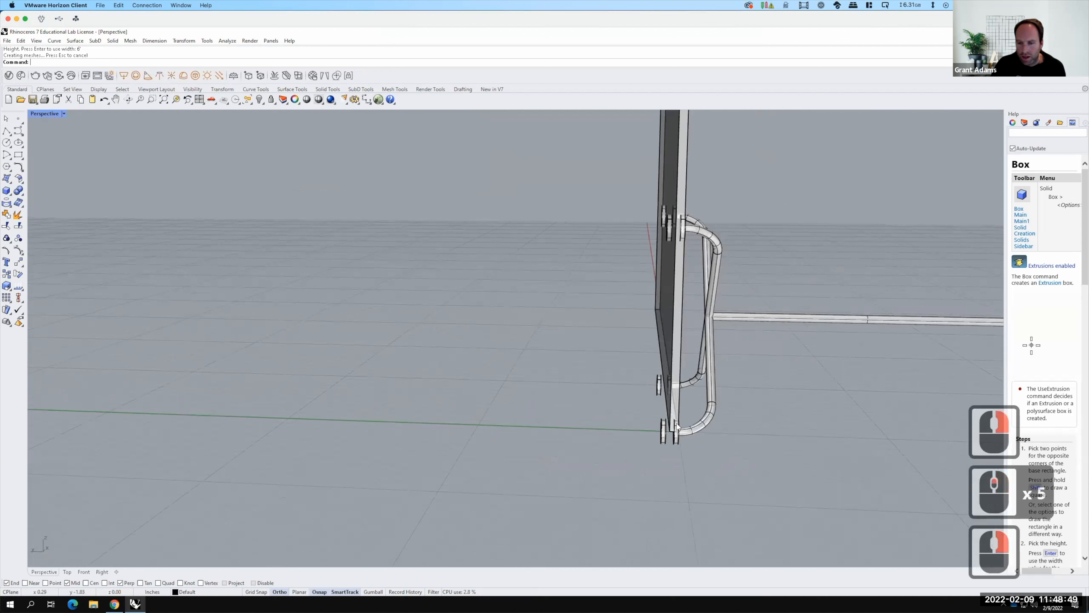
pyautogui.scroll(2, 660, 426)
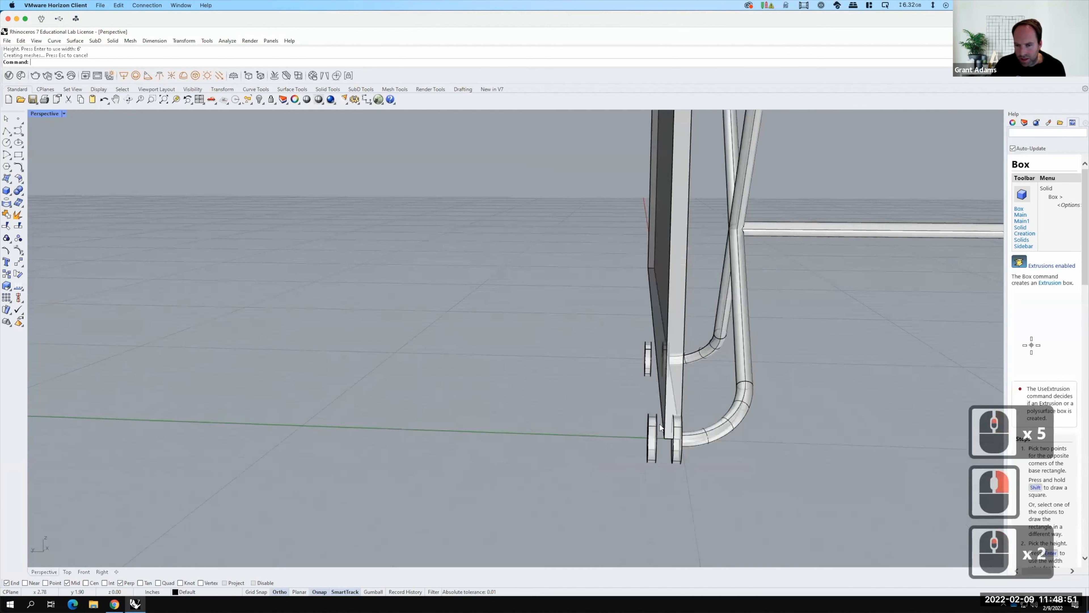
pyautogui.click(672, 394)
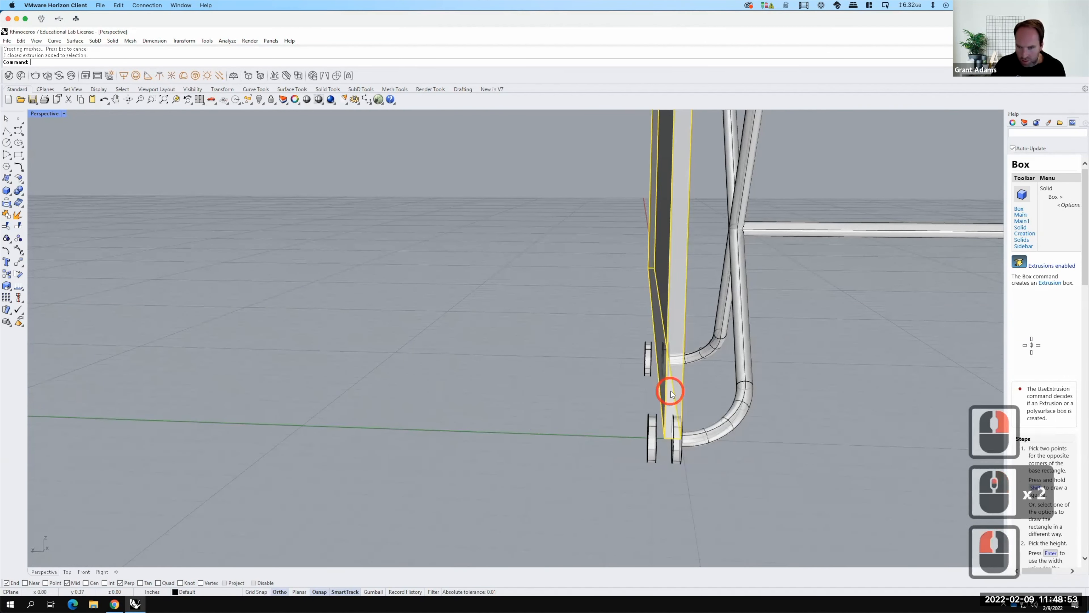
pyautogui.write('move')
pyautogui.press('Return')
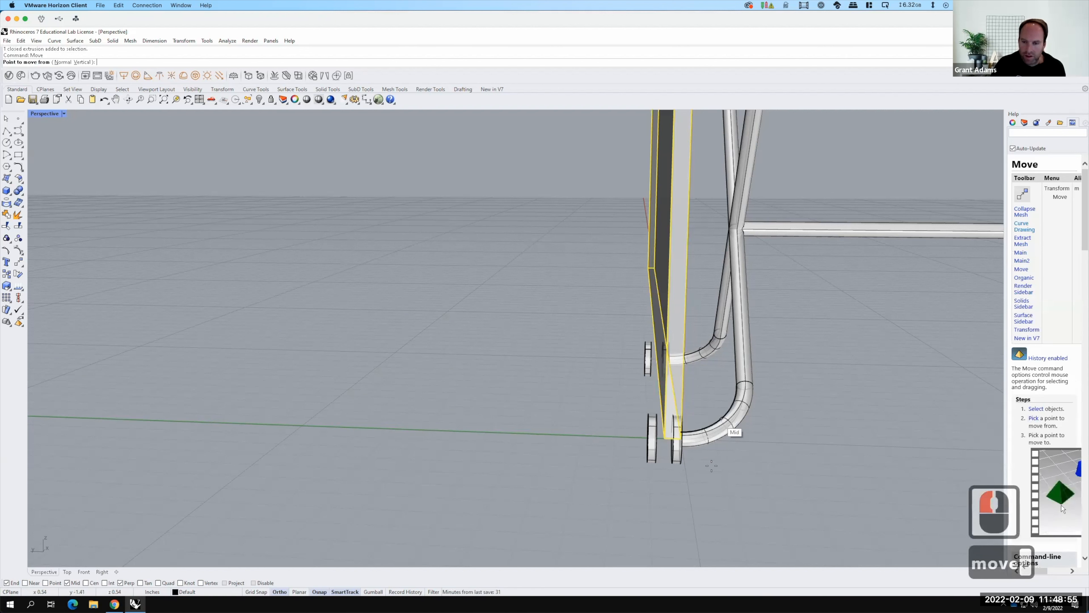
pyautogui.click(674, 461)
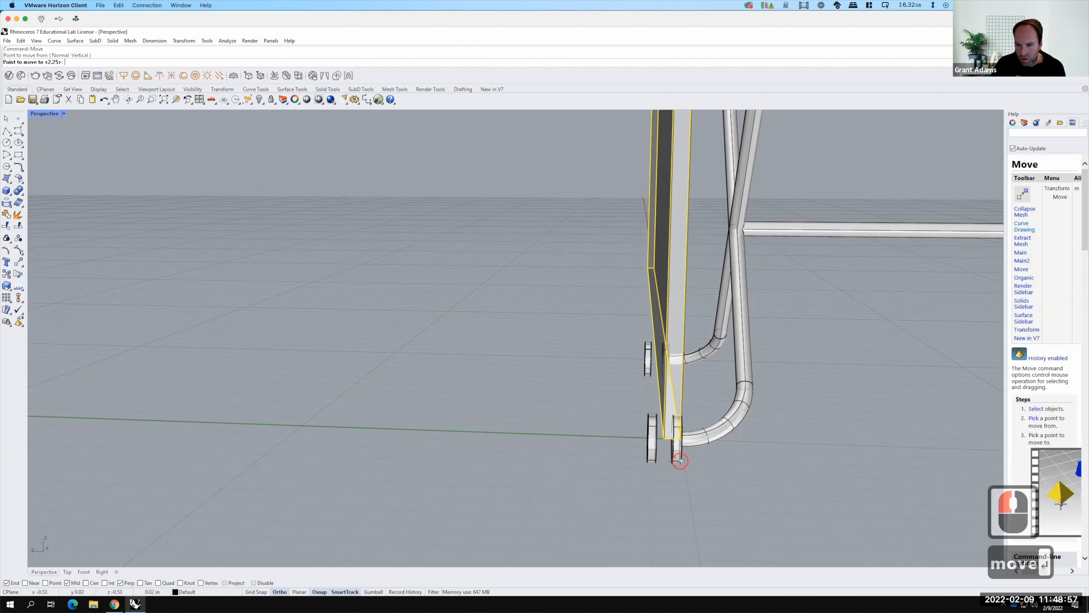
pyautogui.click(691, 516)
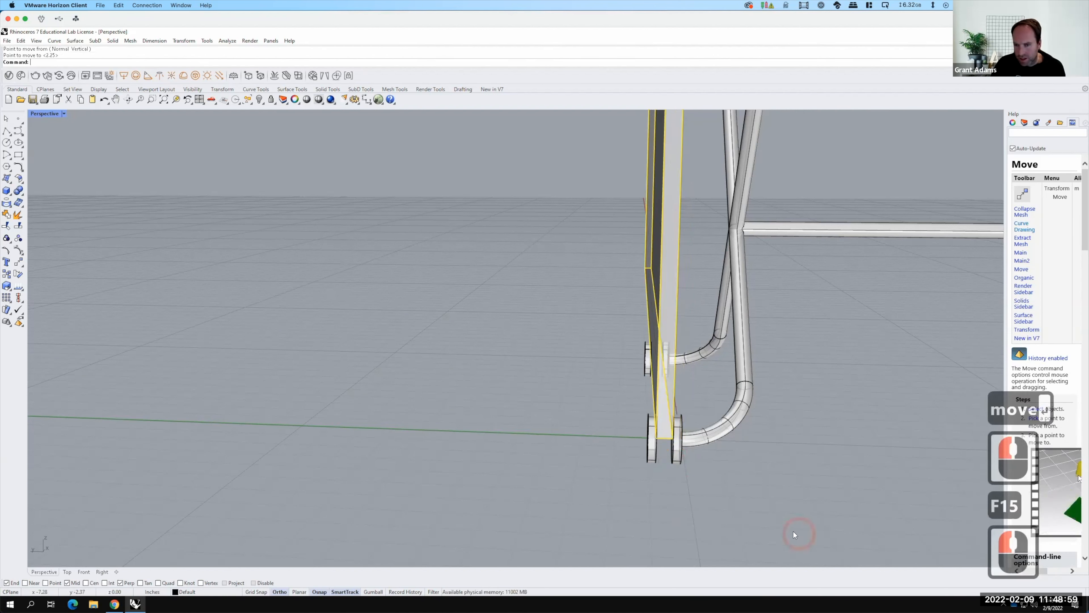
# Move the glass panel 6" along the X axis so its side edge lines up with the spider's centre.
pyautogui.moveTo(755, 528); pyautogui.dragTo(819, 540, button='right')
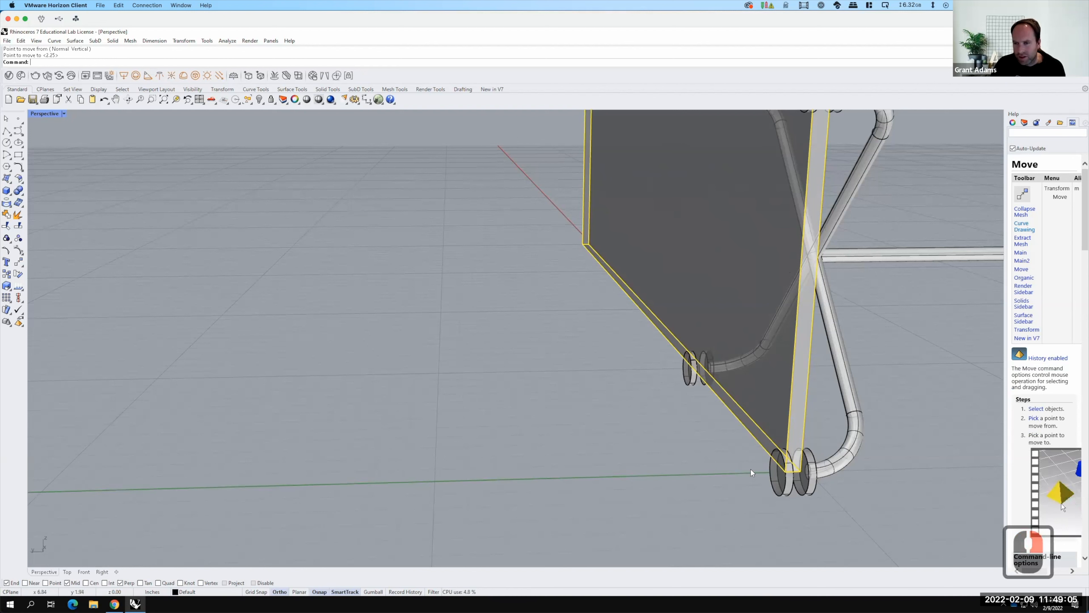
pyautogui.write('move')
pyautogui.press('Return')
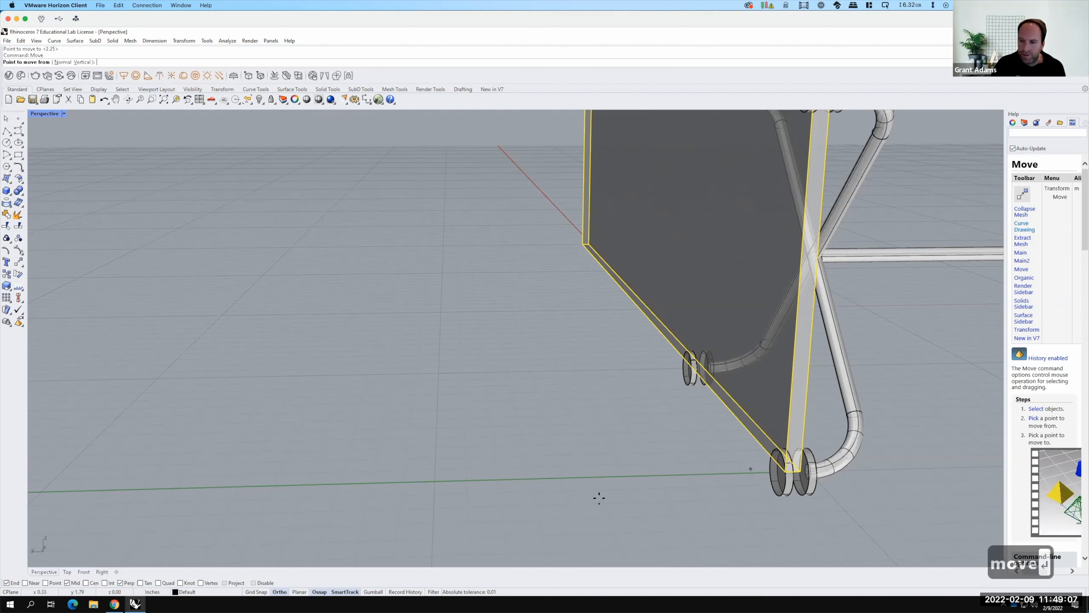
pyautogui.moveTo(509, 434); pyautogui.dragTo(673, 509, button='right')
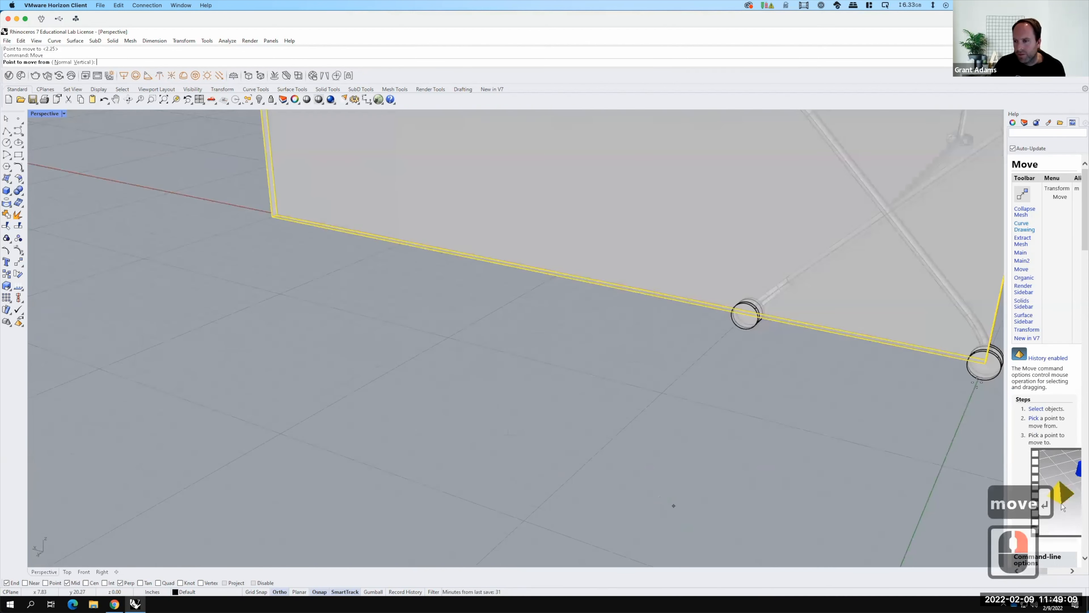
pyautogui.click(967, 410)
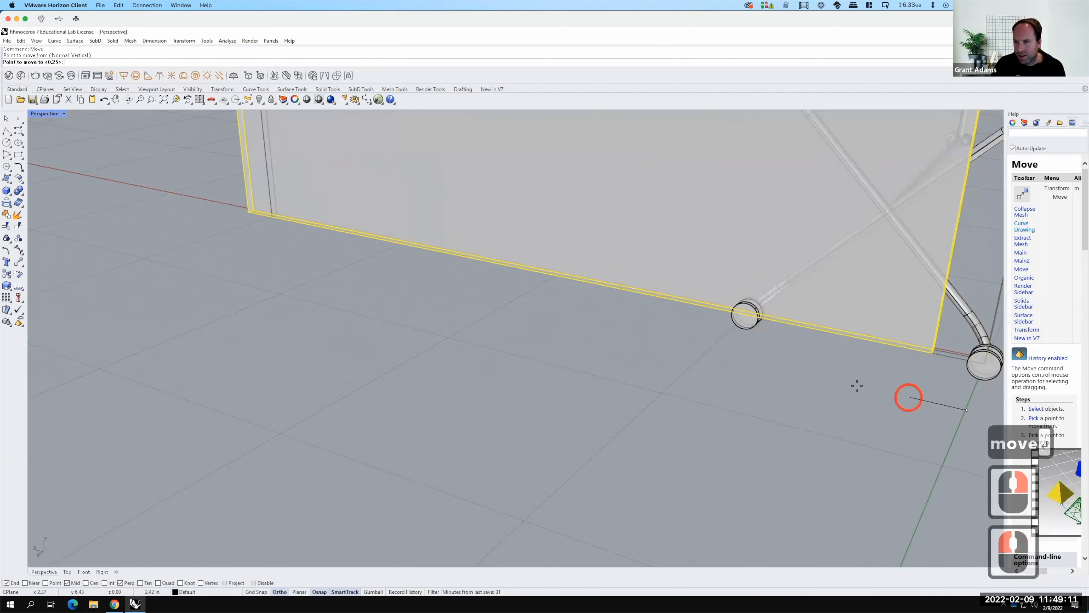
pyautogui.write('6')
pyautogui.press('Return')
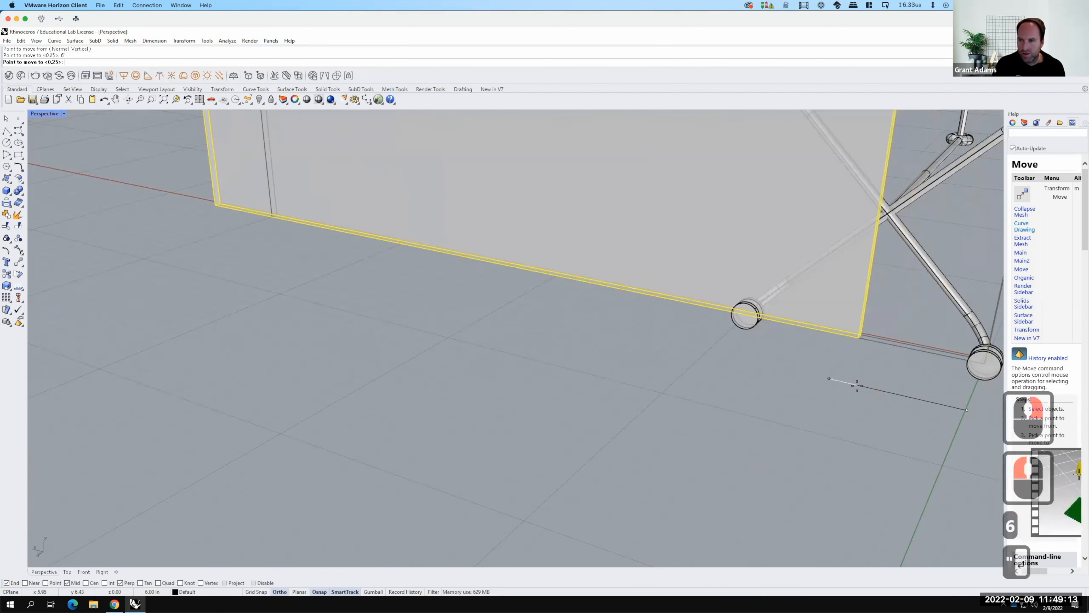
pyautogui.click(857, 402)
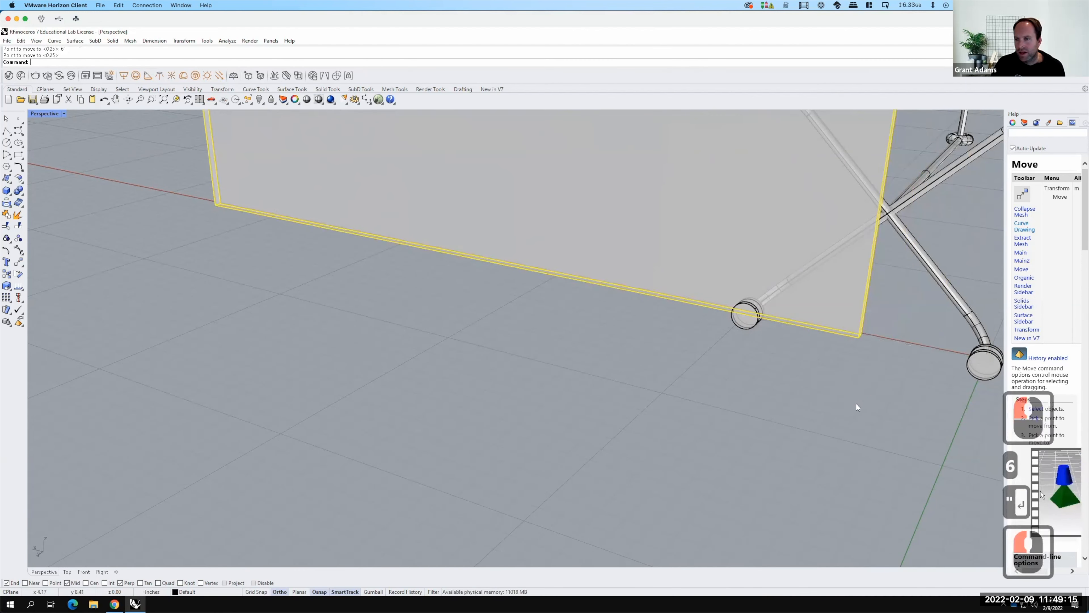
# Move the glass panel vertically up 6" to align its lower corner with the spider's centre, and deselect it.
pyautogui.rightClick(856, 403)
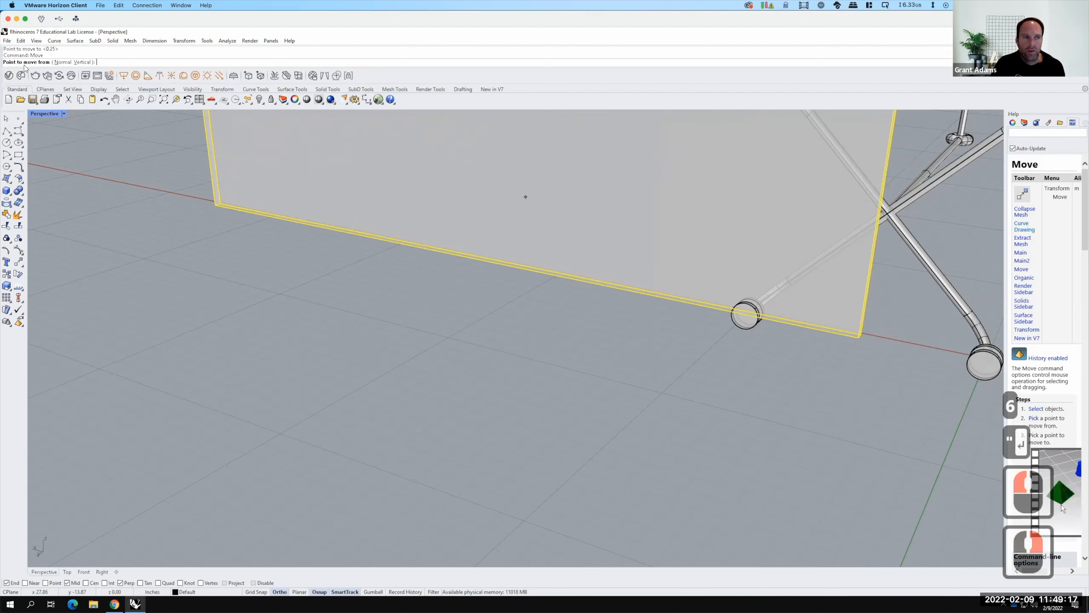
pyautogui.click(82, 62)
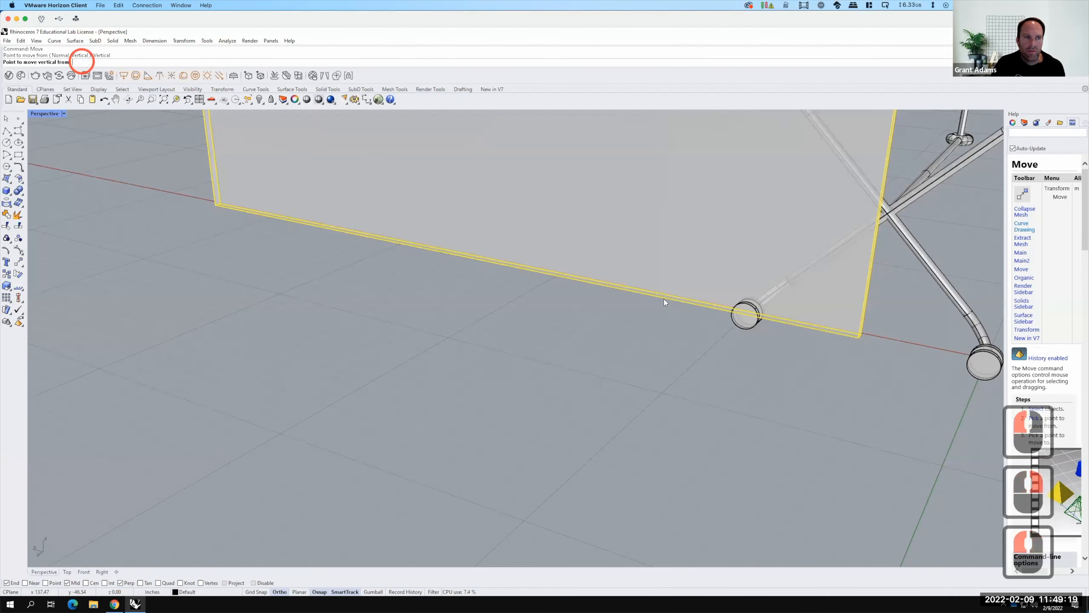
pyautogui.click(792, 413)
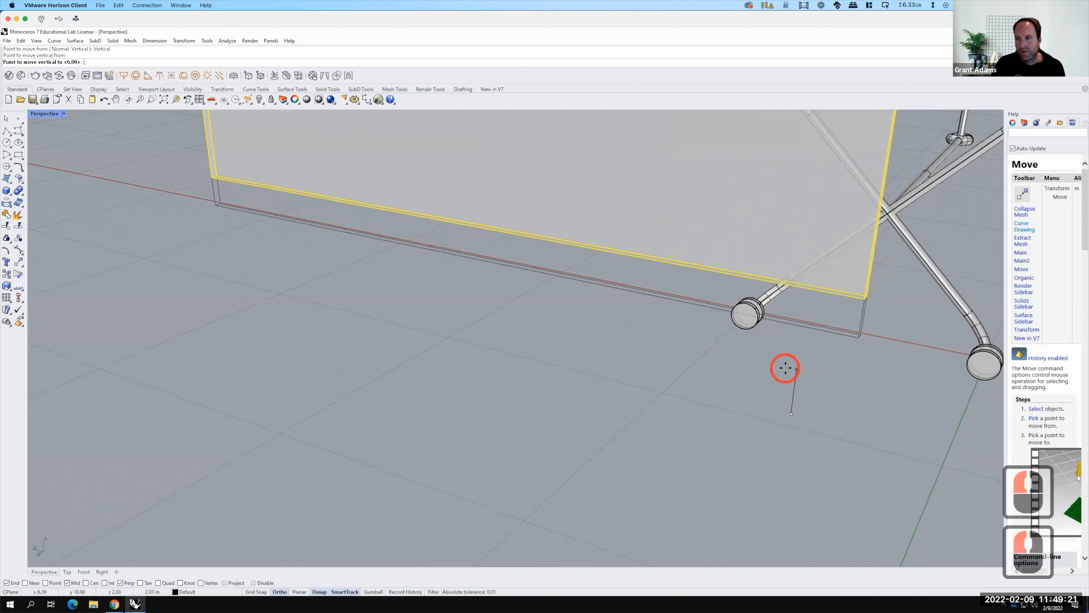
pyautogui.write('6"')
pyautogui.press('Return')
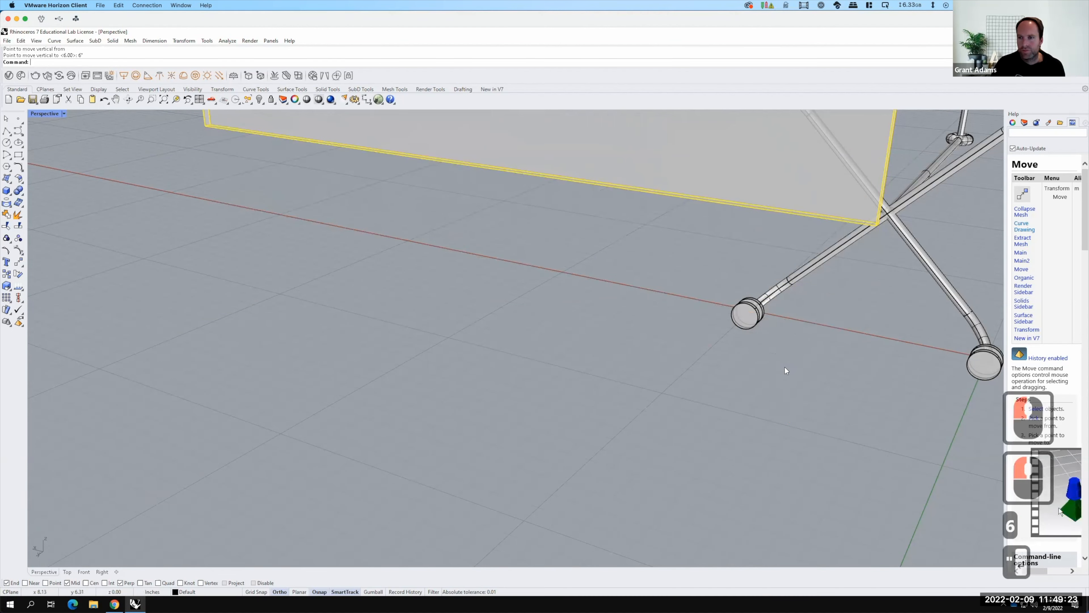
pyautogui.moveTo(853, 397); pyautogui.dragTo(706, 373, button='right')
pyautogui.scroll(-9, 706, 373)
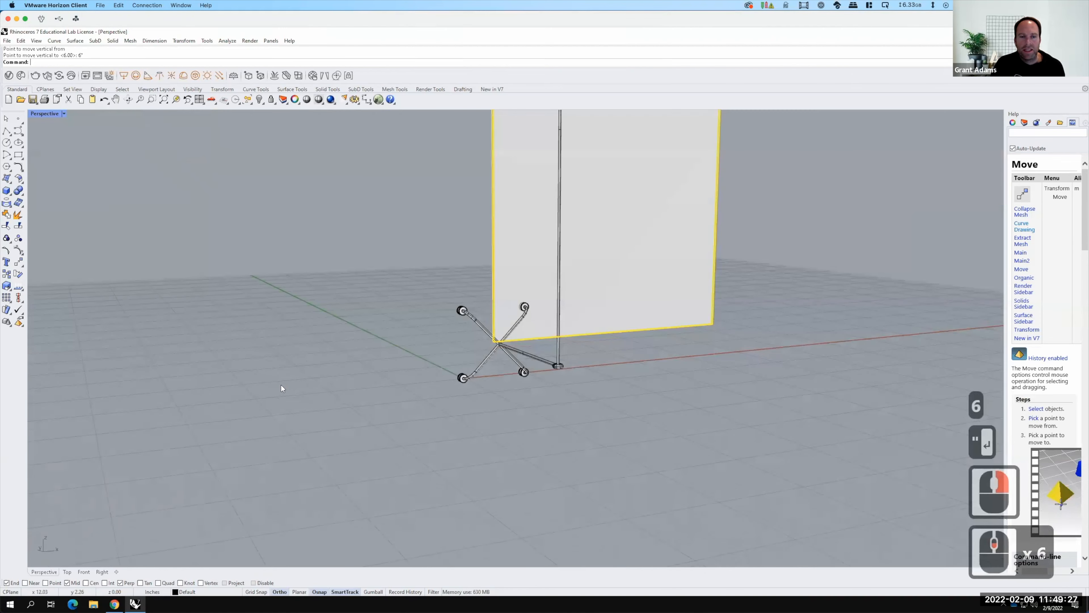
pyautogui.click(509, 423)
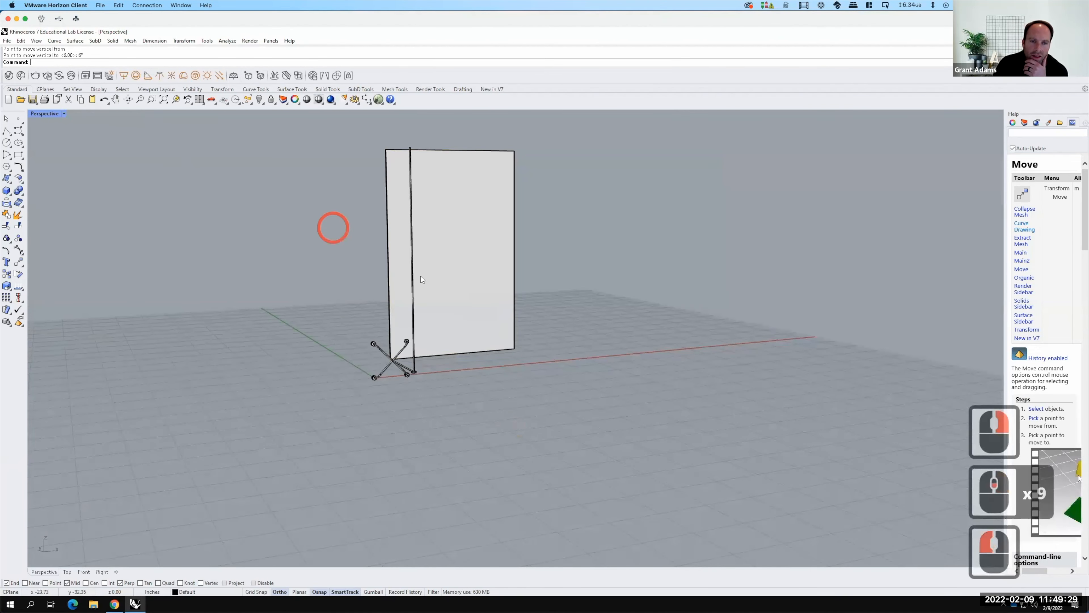
# Copy the whole panel, spider and cable assembly twice along the X axis, corner to corner, to form three adjoining bays.
pyautogui.click(339, 136)
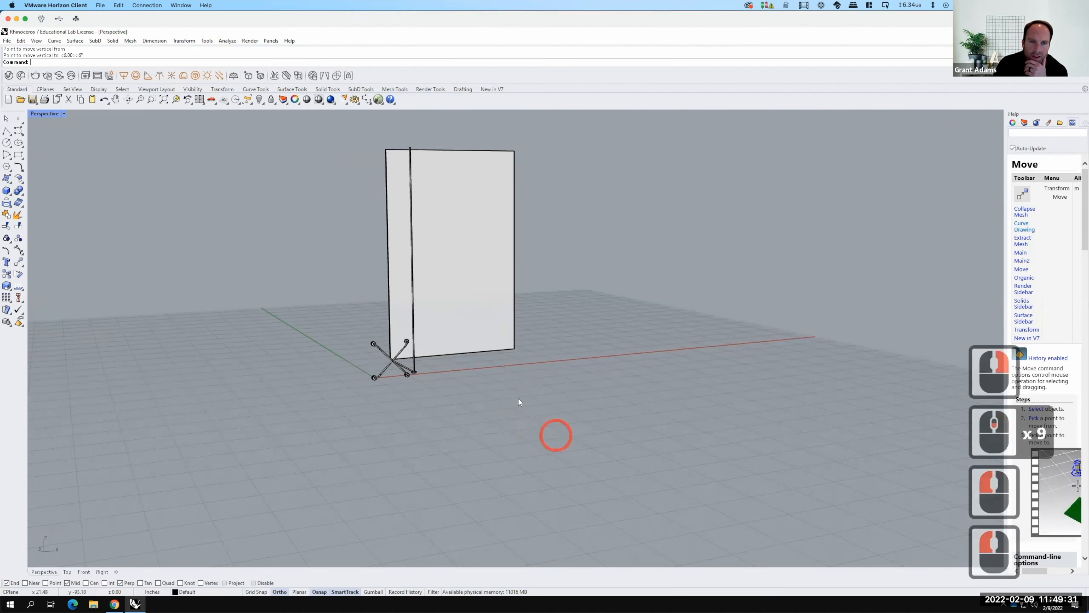
pyautogui.click(342, 167)
pyautogui.moveTo(315, 132); pyautogui.dragTo(479, 353)
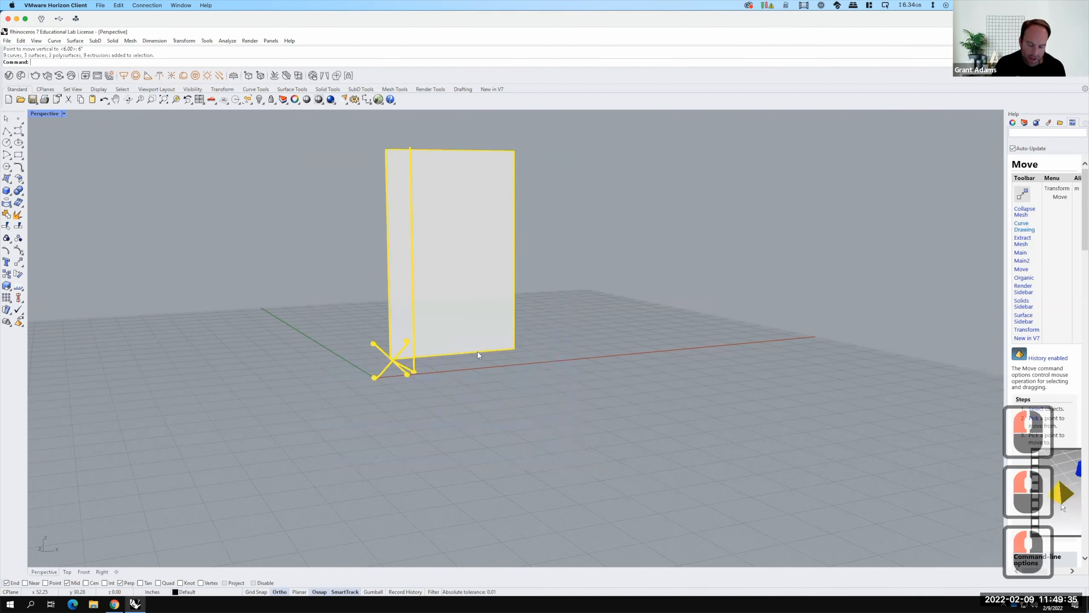
pyautogui.write('copy')
pyautogui.press('Return')
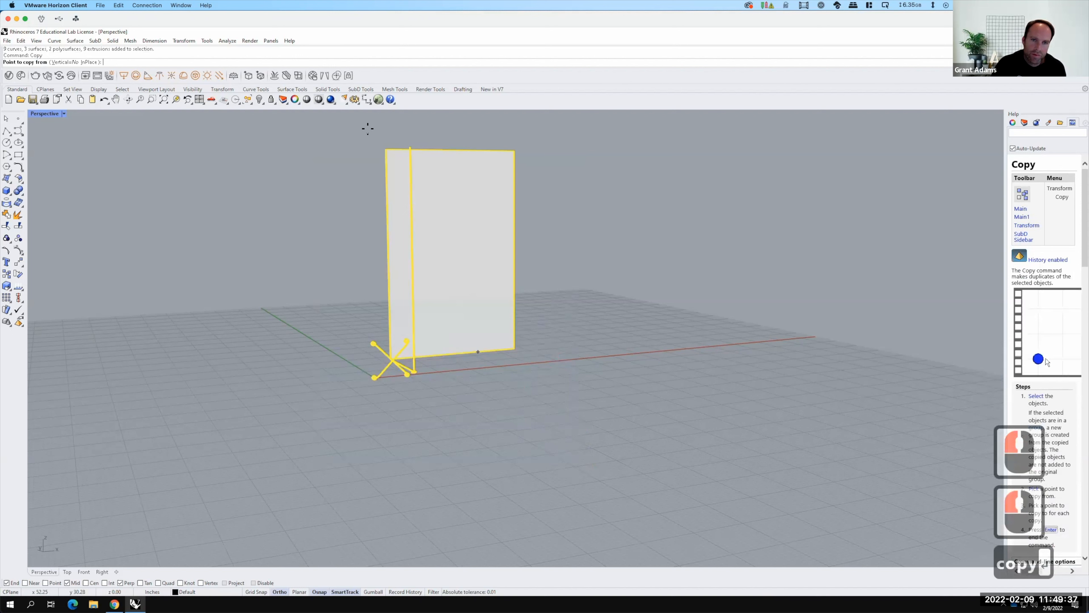
pyautogui.scroll(4, 415, 180)
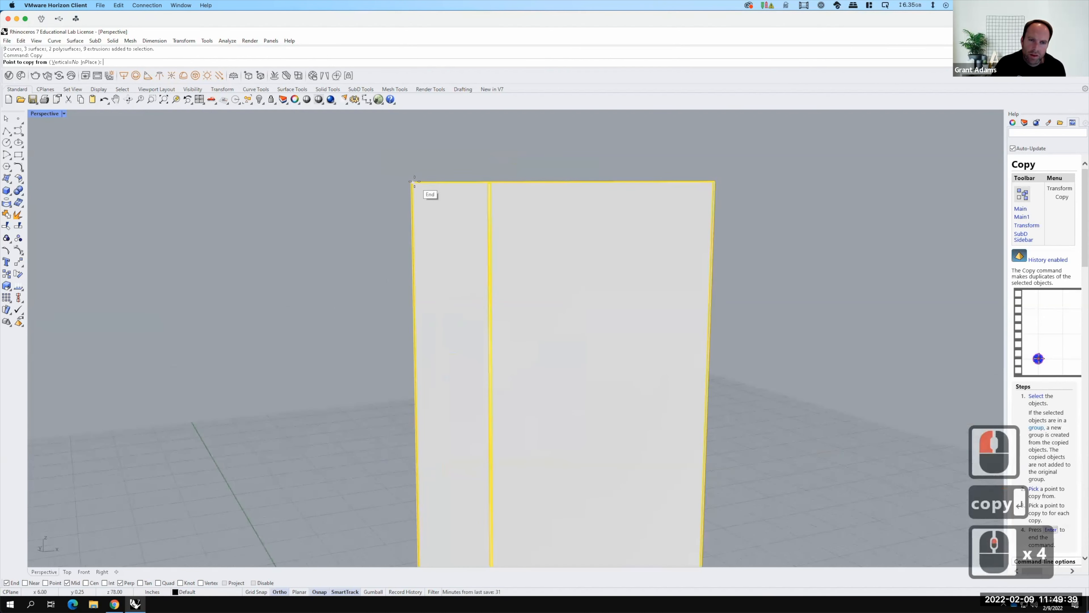
pyautogui.click(414, 181)
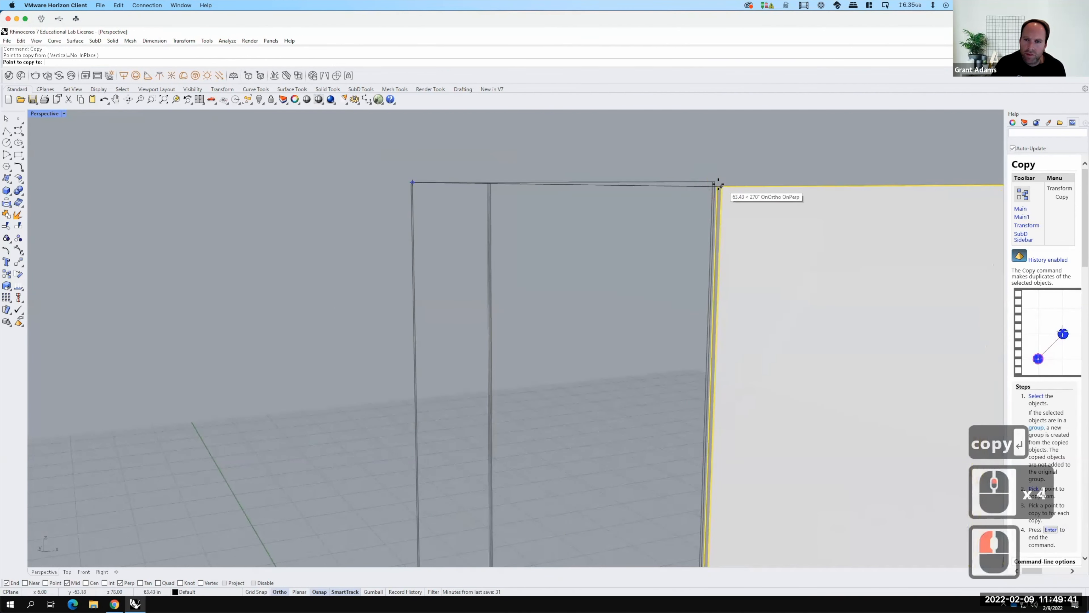
pyautogui.click(719, 186)
pyautogui.scroll(-4, 394, 172)
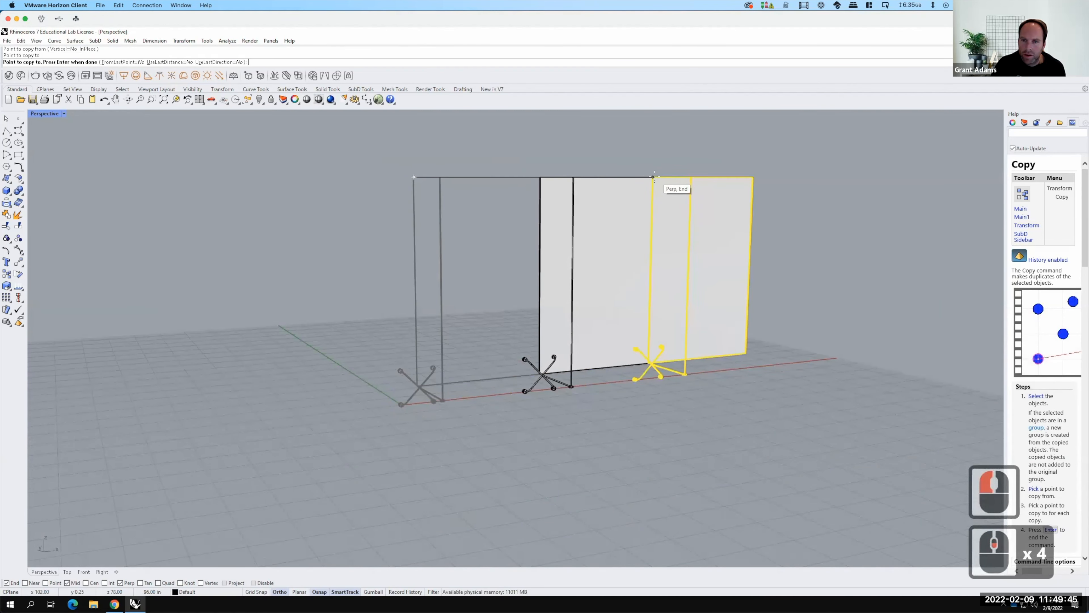
pyautogui.click(653, 176)
pyautogui.press('Escape')
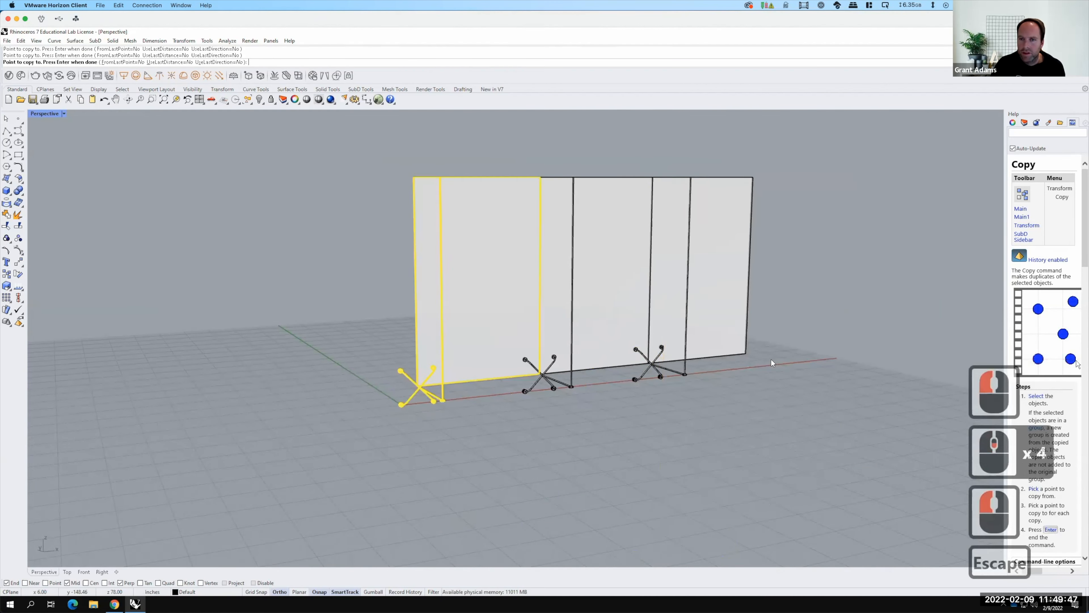
# Copy all three curtain wall bays vertically upward by 6' to stack a second row above, and clear the selection.
pyautogui.moveTo(778, 360); pyautogui.dragTo(676, 410, button='right')
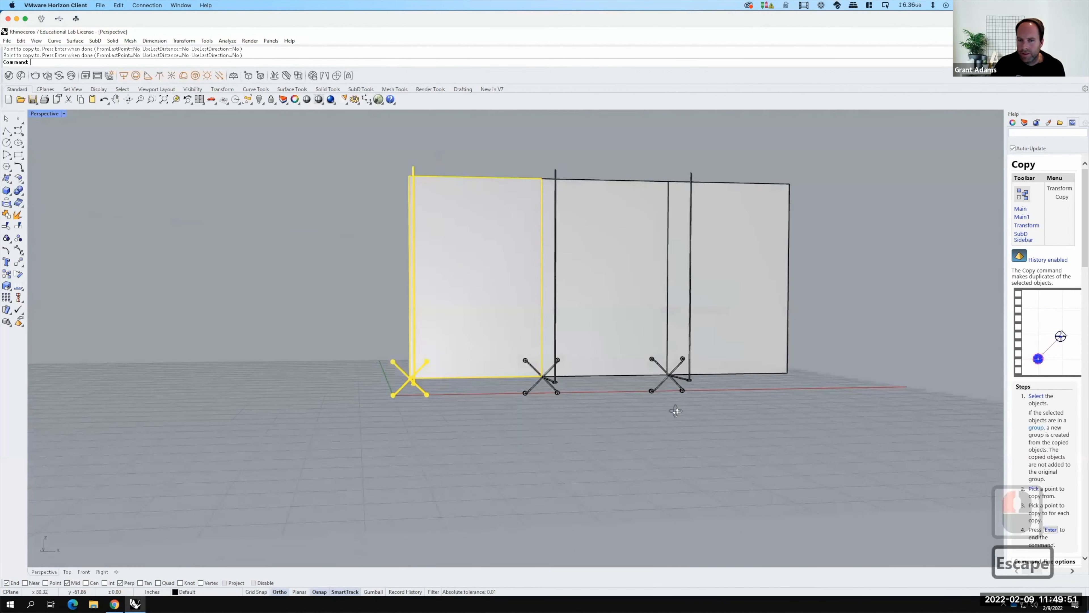
pyautogui.moveTo(829, 405); pyautogui.dragTo(375, 257)
pyautogui.write('copy')
pyautogui.press('Return')
pyautogui.write('v')
pyautogui.press('Return')
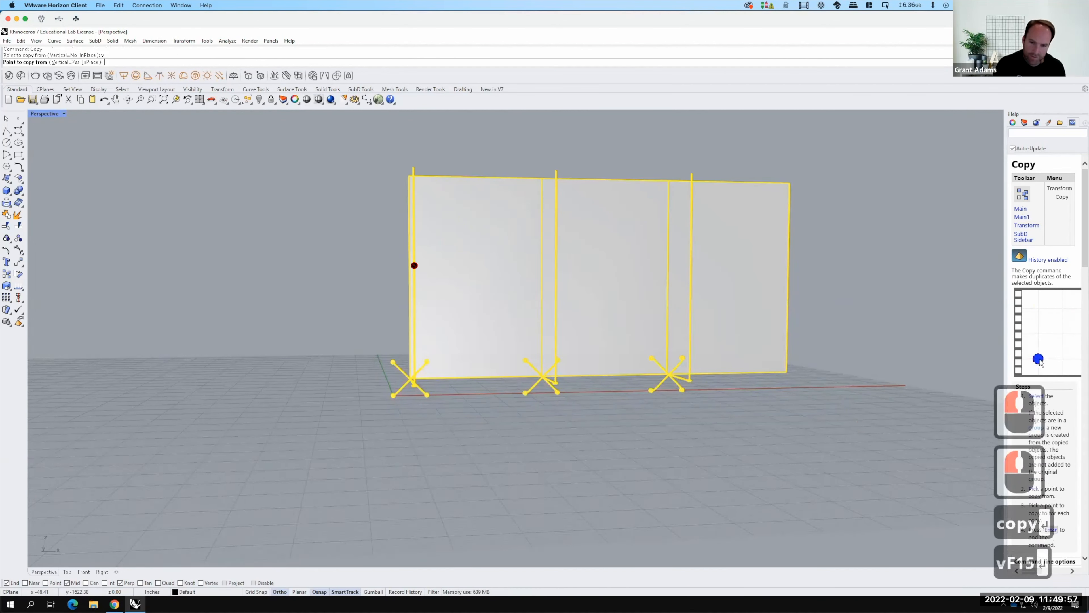
pyautogui.click(447, 394)
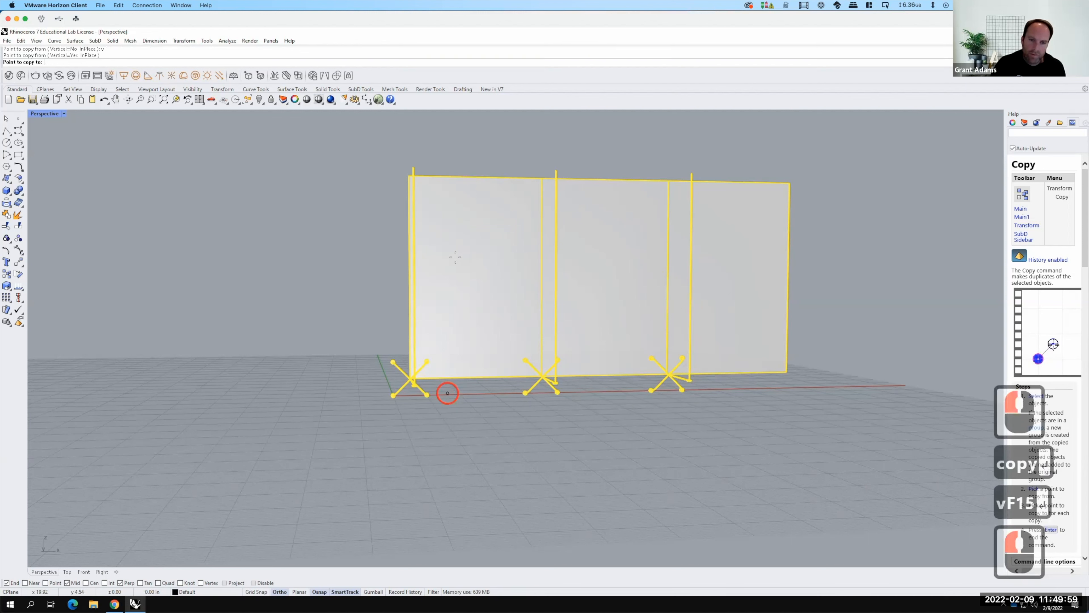
pyautogui.write("6'")
pyautogui.press('Return')
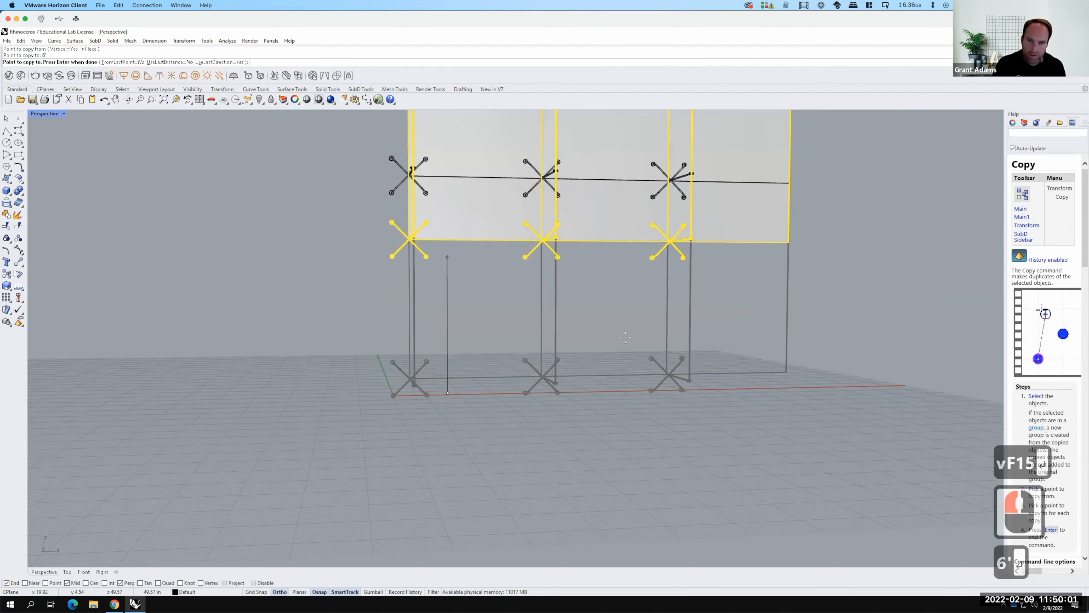
pyautogui.press('Return')
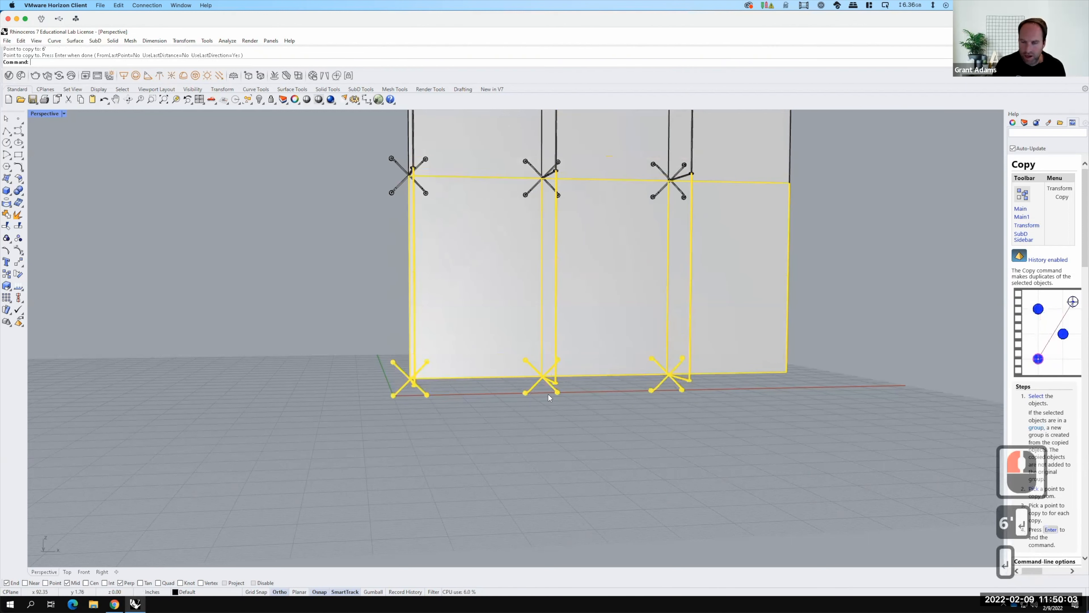
pyautogui.click(604, 464)
# Undo both the vertical copy and the horizontal copies so only the original bay remains.
pyautogui.scroll(2, 568, 172)
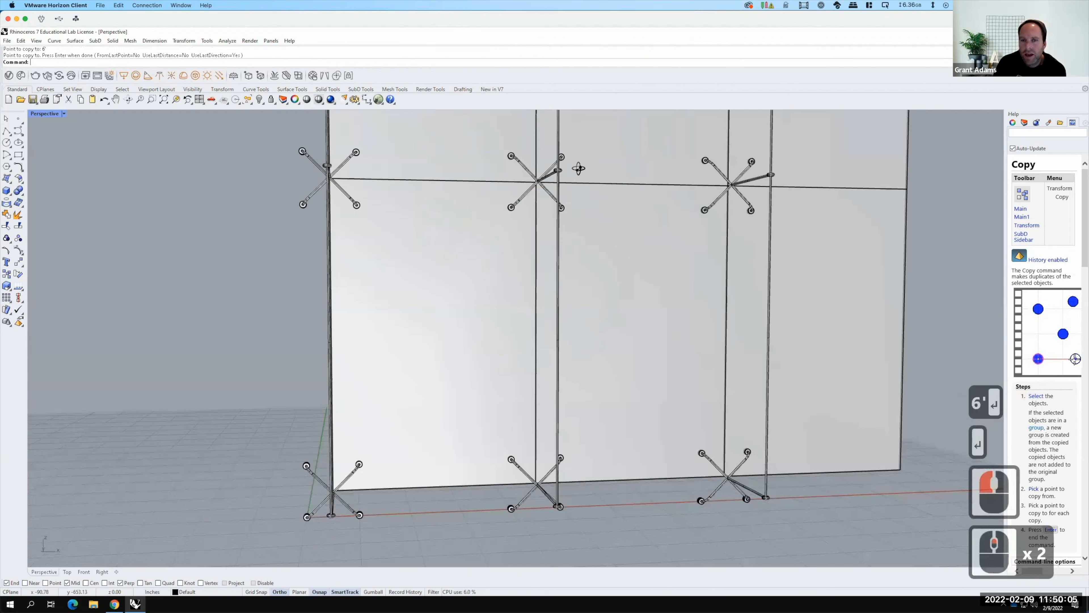
pyautogui.moveTo(613, 202); pyautogui.dragTo(577, 182, button='right')
pyautogui.scroll(-5, 513, 264)
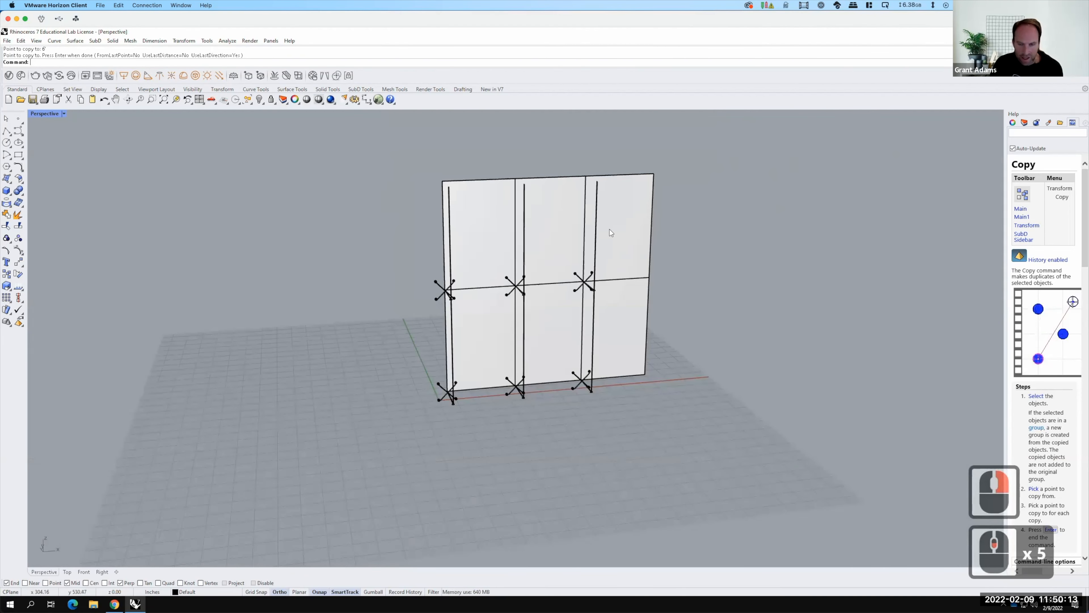
pyautogui.hotkey('ctrl', 'z')
pyautogui.hotkey('ctrl', 'z')
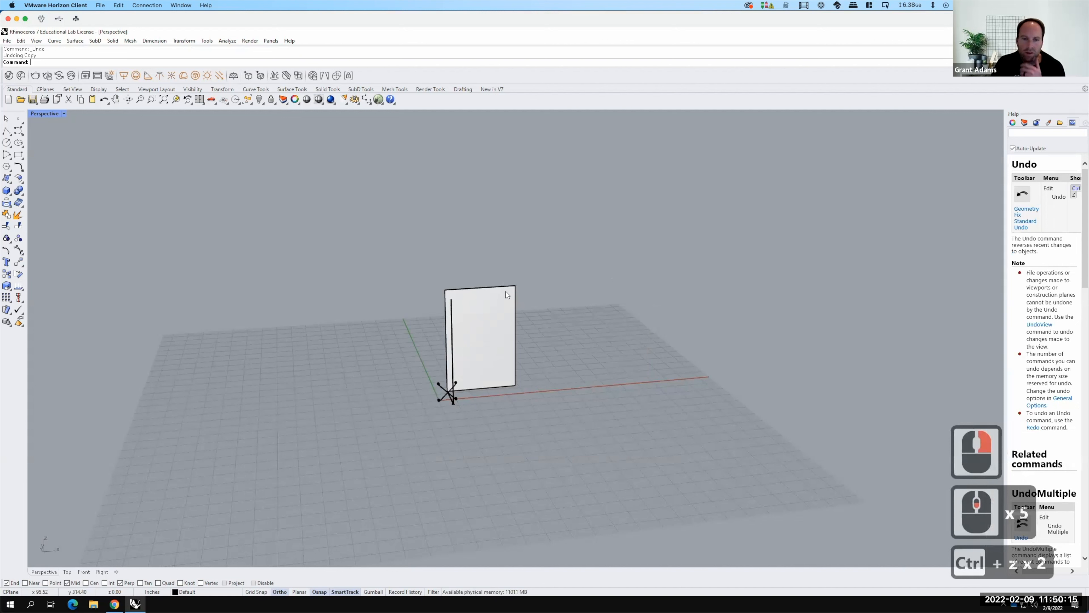
# Move the entire panel, spider and cable assembly vertically up by 1'.
pyautogui.scroll(3, 505, 292)
pyautogui.moveTo(547, 387); pyautogui.dragTo(389, 316, button='right')
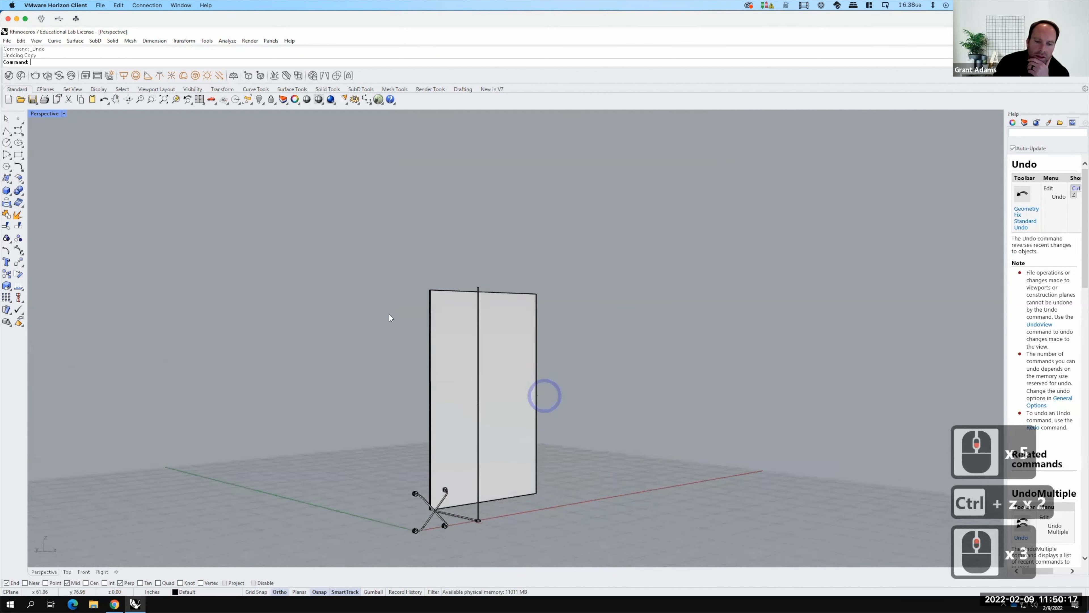
pyautogui.moveTo(353, 238); pyautogui.dragTo(598, 568)
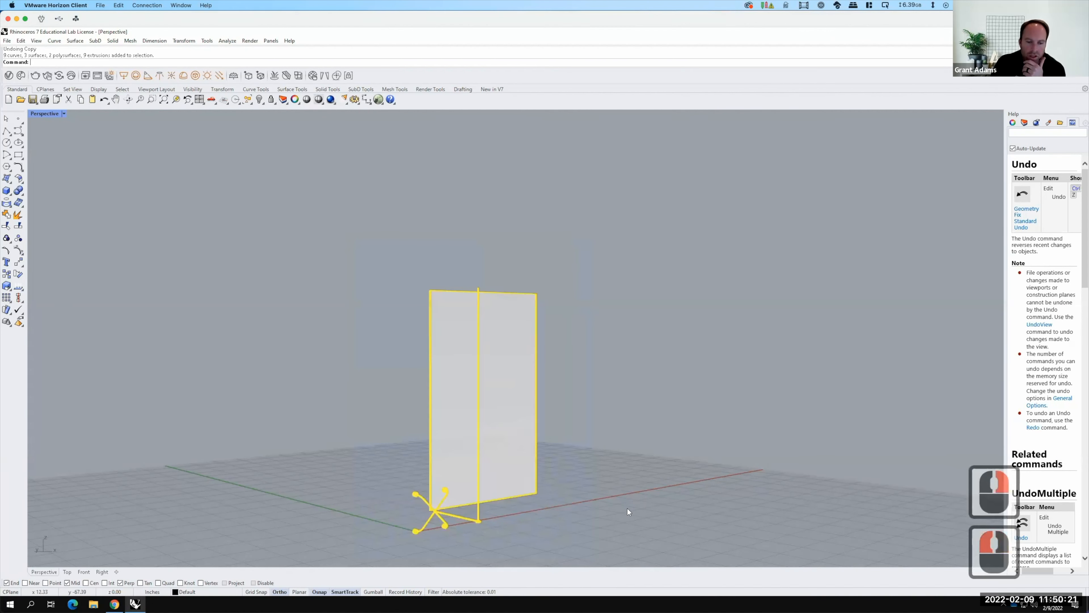
pyautogui.write('move')
pyautogui.press('Return')
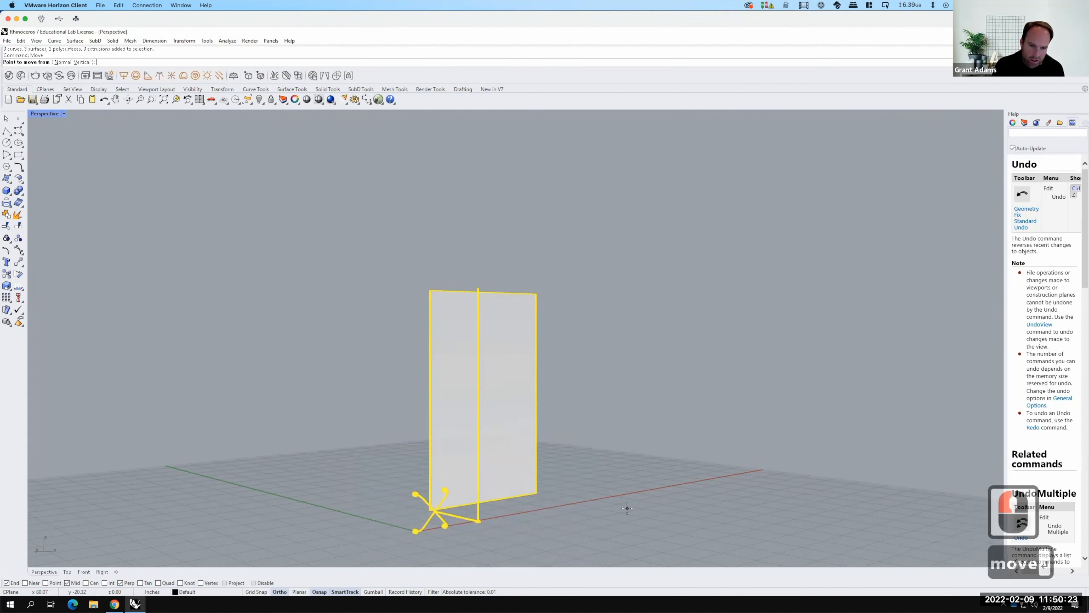
pyautogui.write('v')
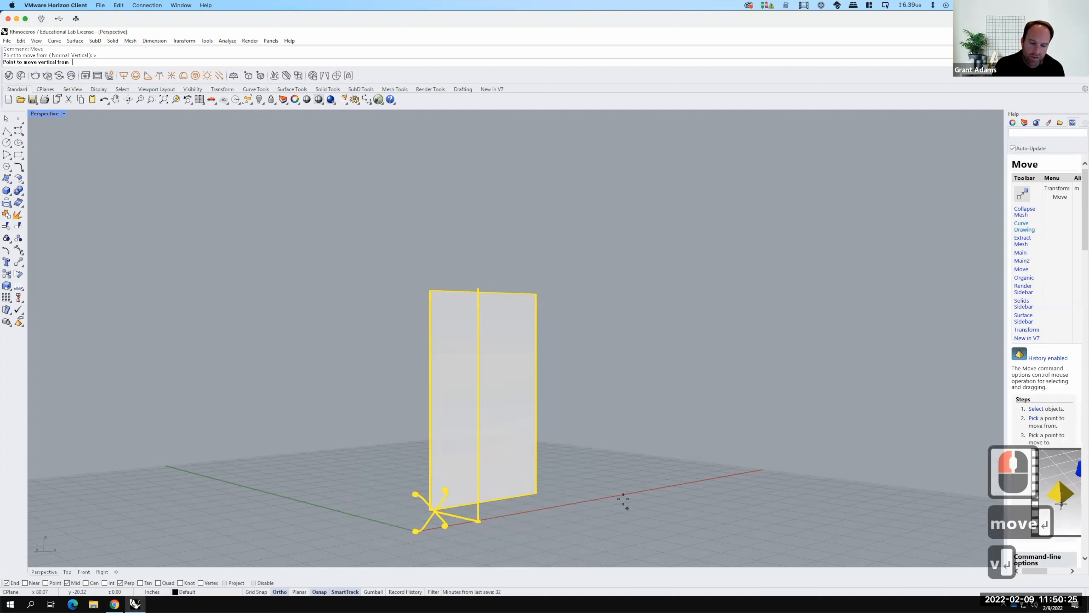
pyautogui.press('Return')
pyautogui.click(621, 433)
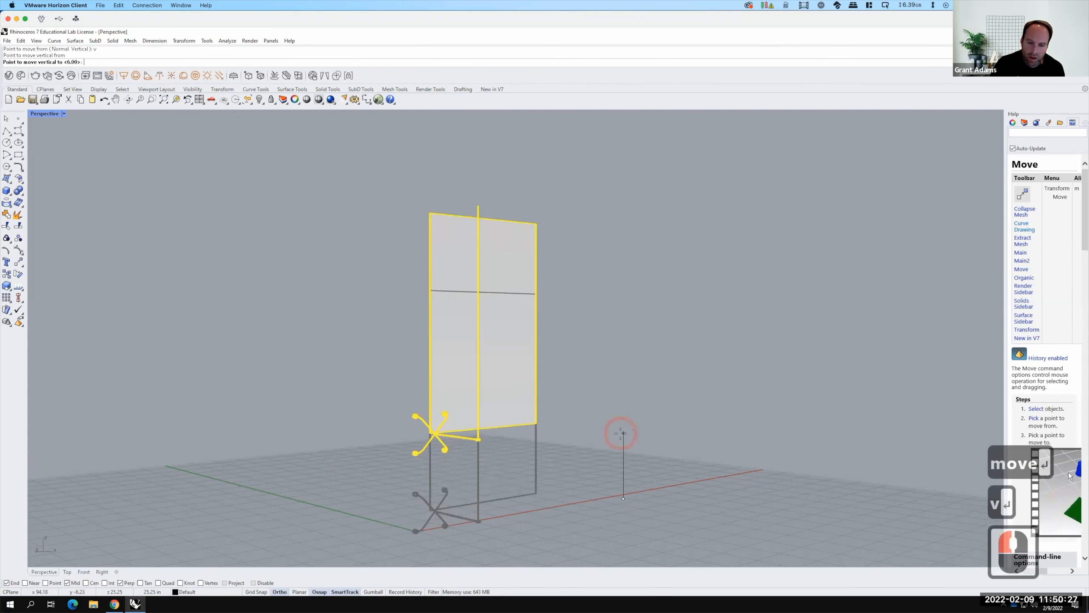
pyautogui.write("1'")
pyautogui.press('Return')
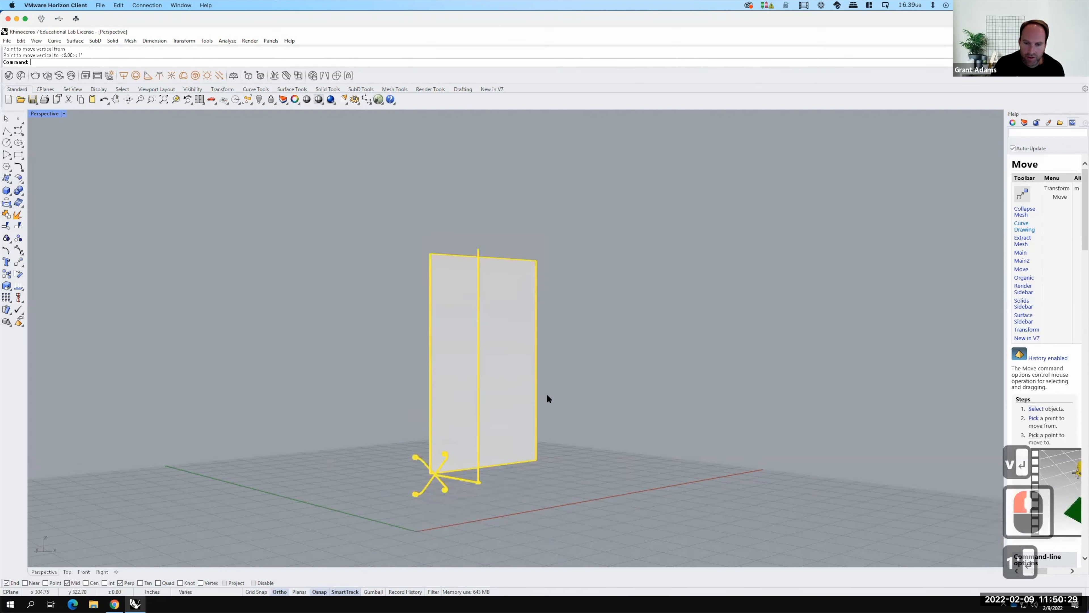
pyautogui.moveTo(561, 432)
pyautogui.mouseDown(button='right')
pyautogui.moveTo(542, 421)
pyautogui.moveTo(561, 429)
pyautogui.mouseUp(button='right')
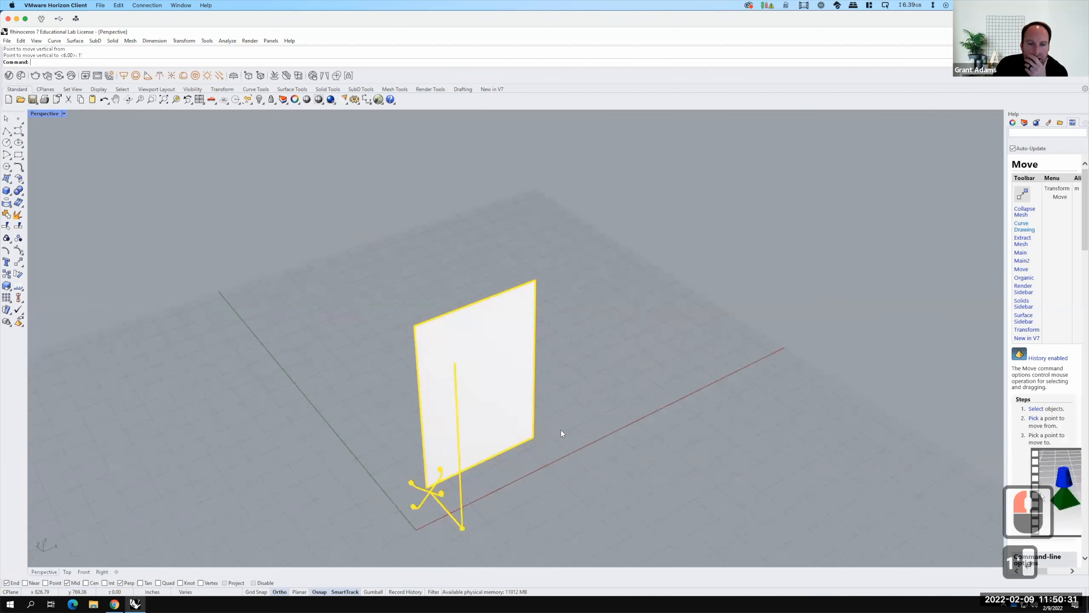
# Start saving the model and browse OneDrive's Live Demonstrations, Live - A136 Exercises to the "Ex206 - Modeling Components (Day 2)" folder.
pyautogui.click(8, 41)
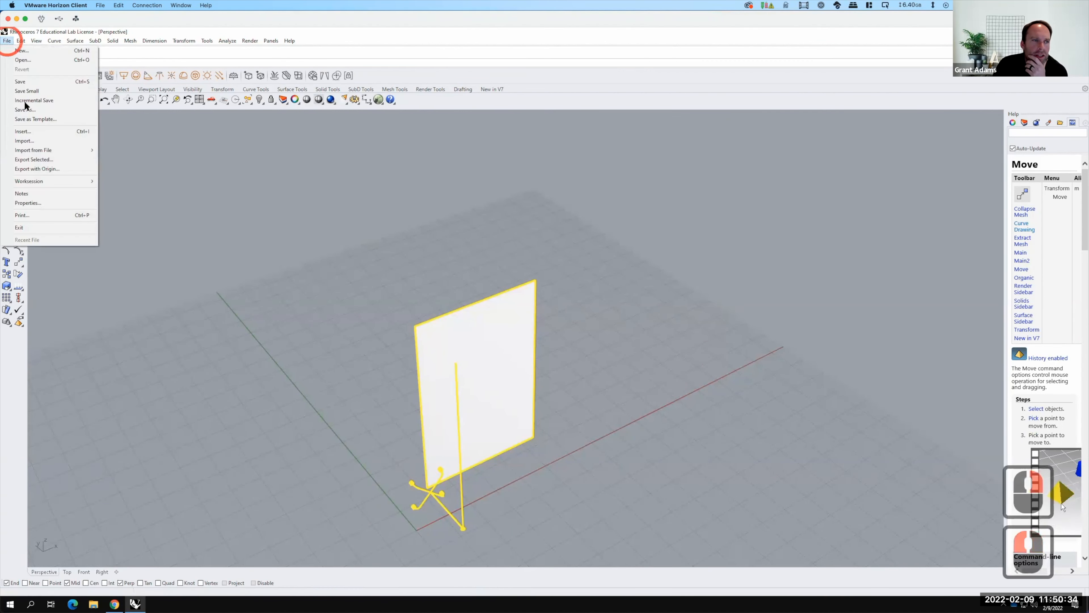
pyautogui.click(24, 81)
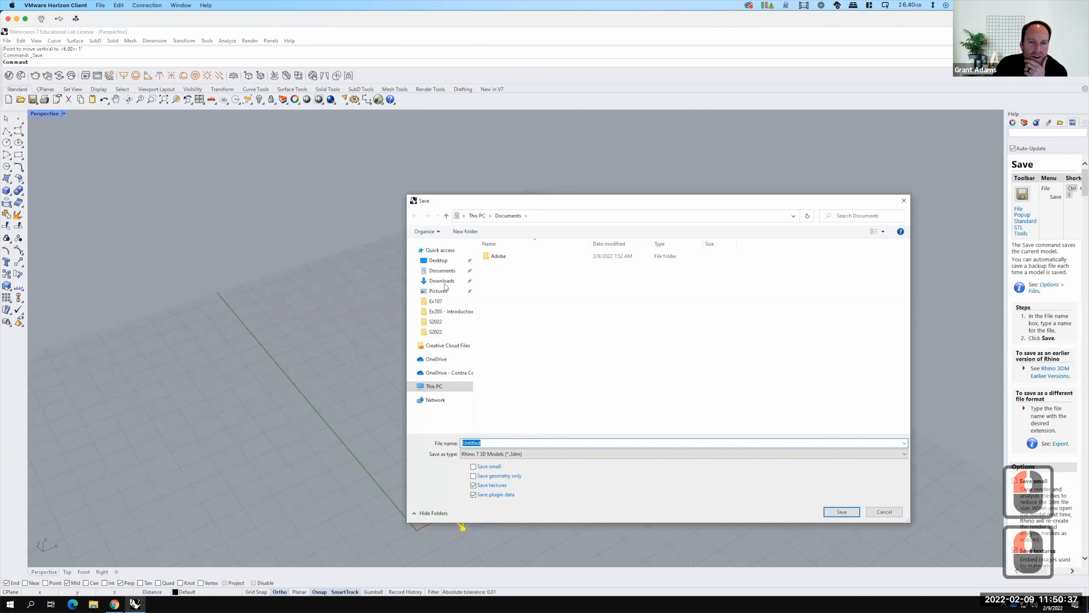
pyautogui.click(446, 373)
pyautogui.click(509, 265)
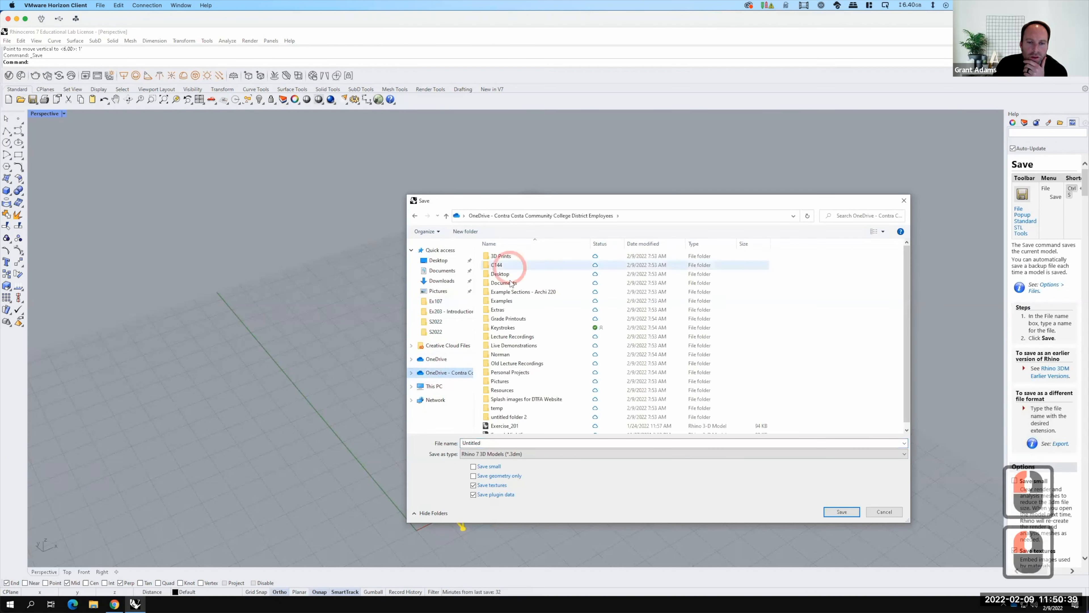
pyautogui.doubleClick(506, 346)
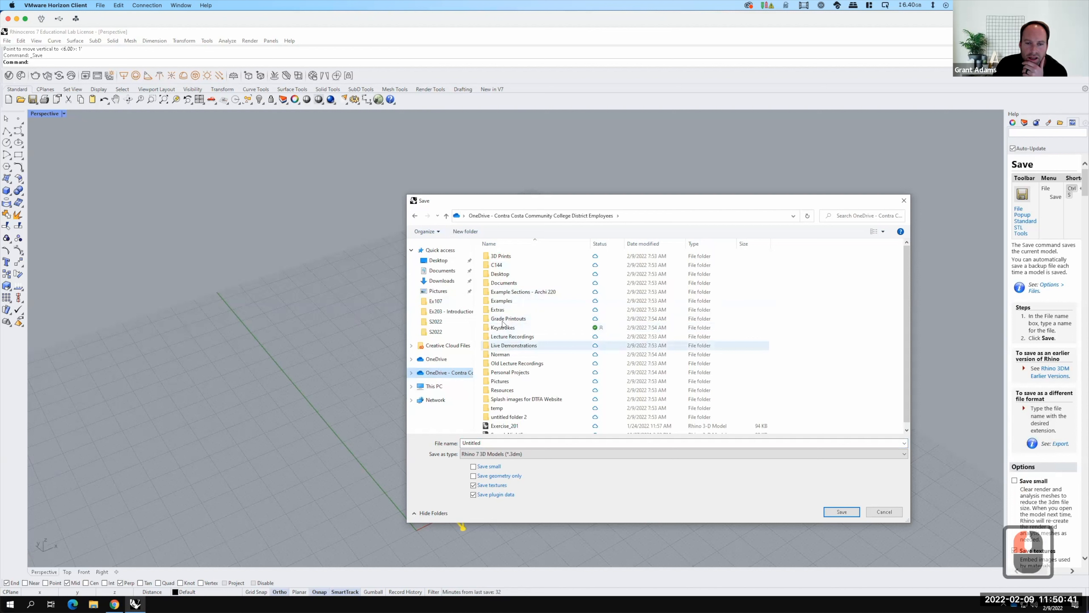
pyautogui.doubleClick(506, 265)
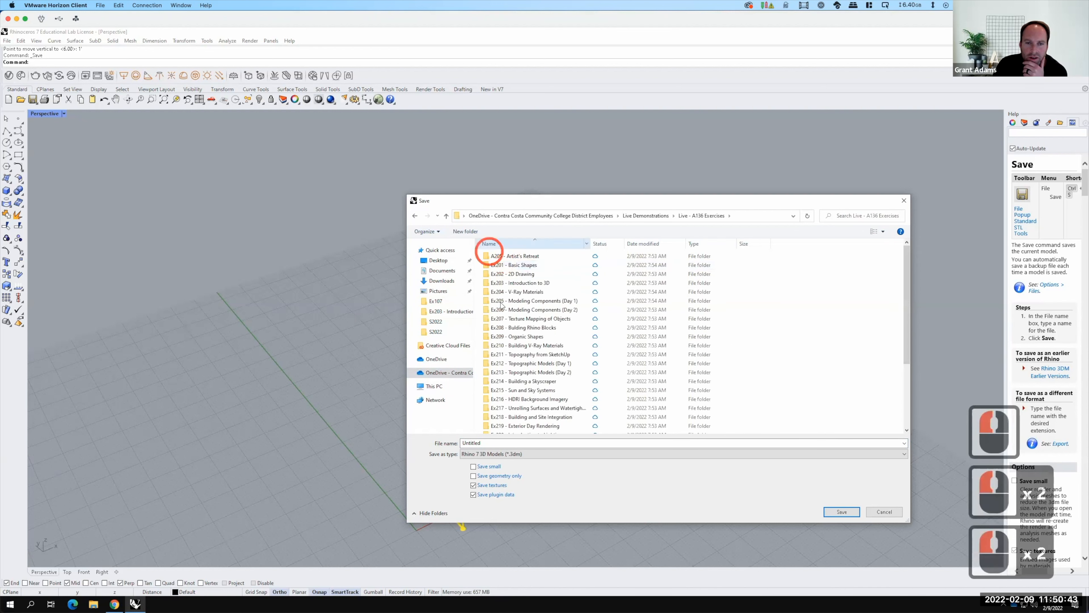
pyautogui.doubleClick(503, 310)
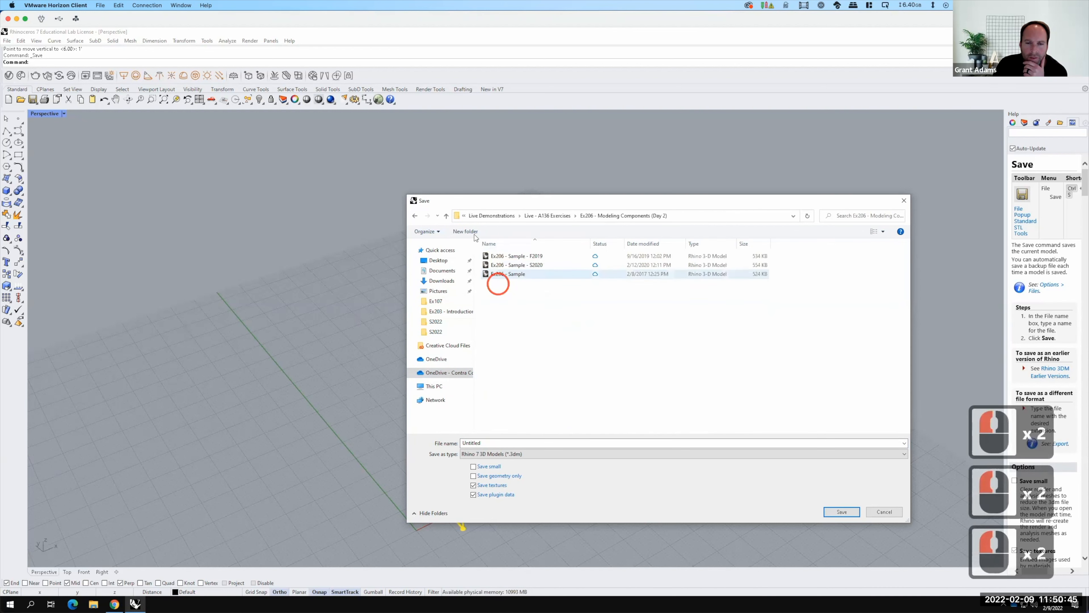
# Create a folder named S2022 in the exercise folder and save the model inside it as Curtainwall.
pyautogui.click(475, 234)
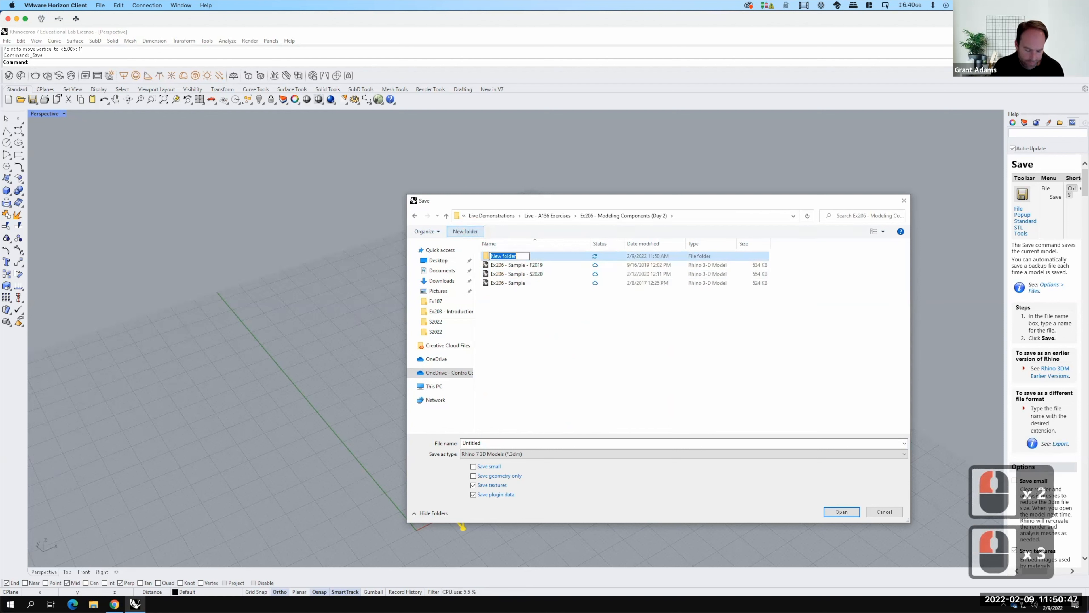
pyautogui.write('S2022')
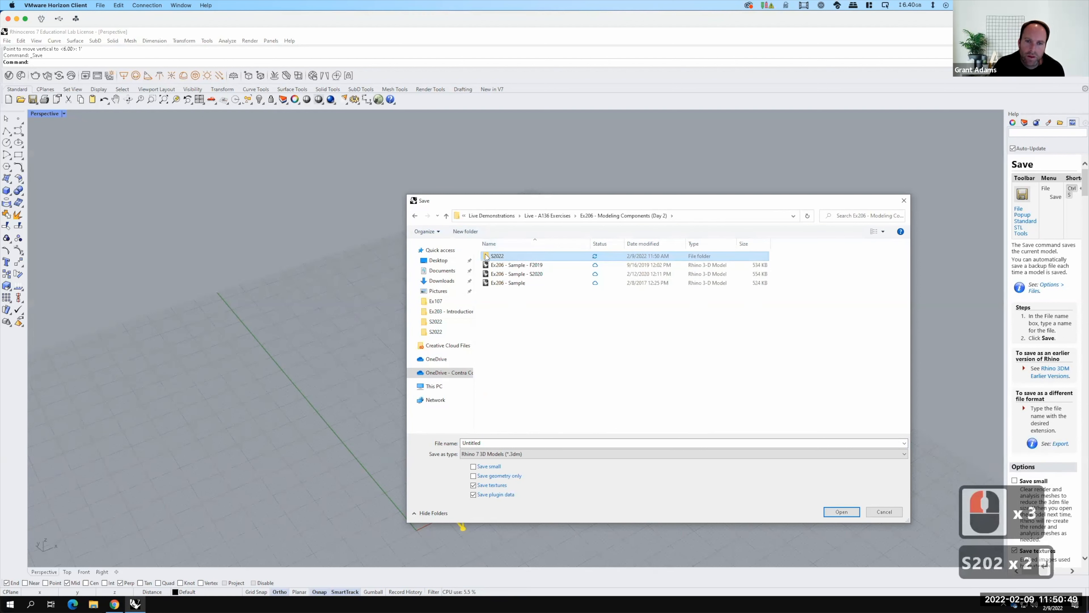
pyautogui.doubleClick(487, 256)
pyautogui.click(497, 442)
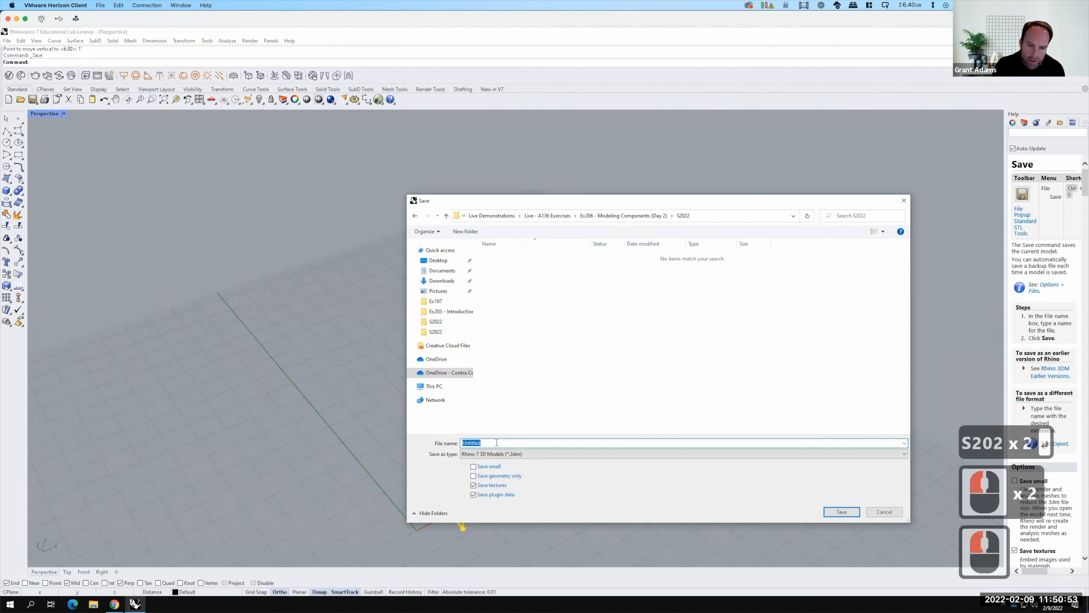
pyautogui.write('Curtainwall')
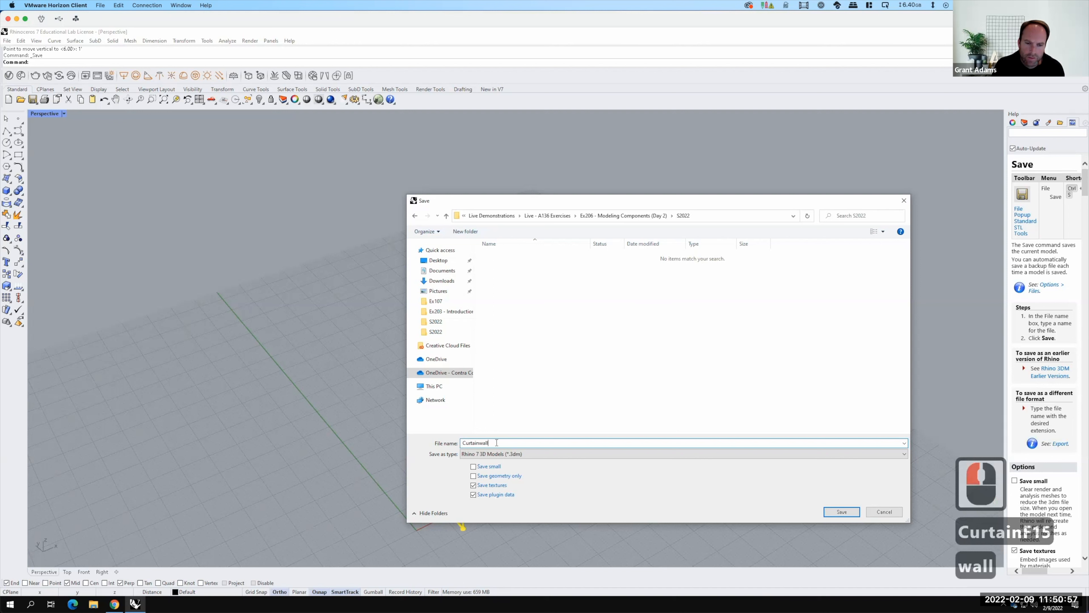
pyautogui.press('Return')
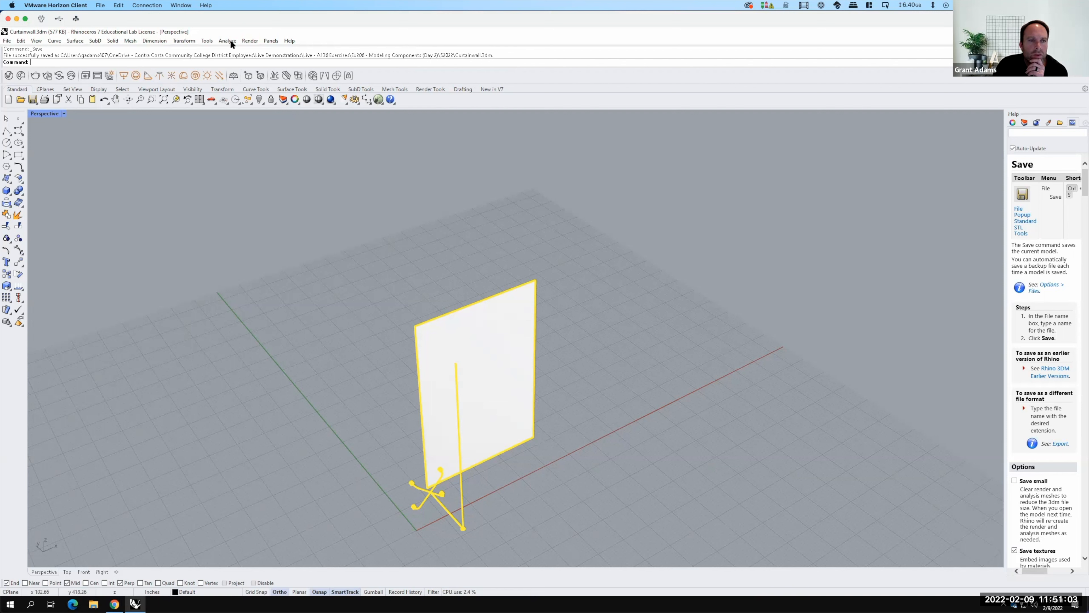
# Set the current renderer to V-Ray for Rhino.
pyautogui.click(249, 42)
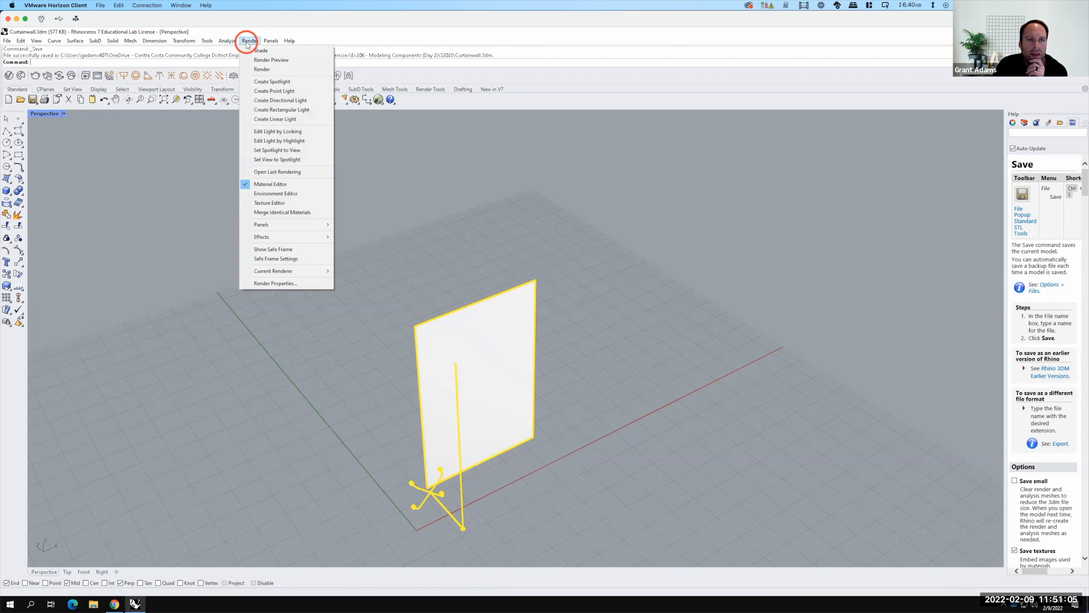
pyautogui.moveTo(278, 272)
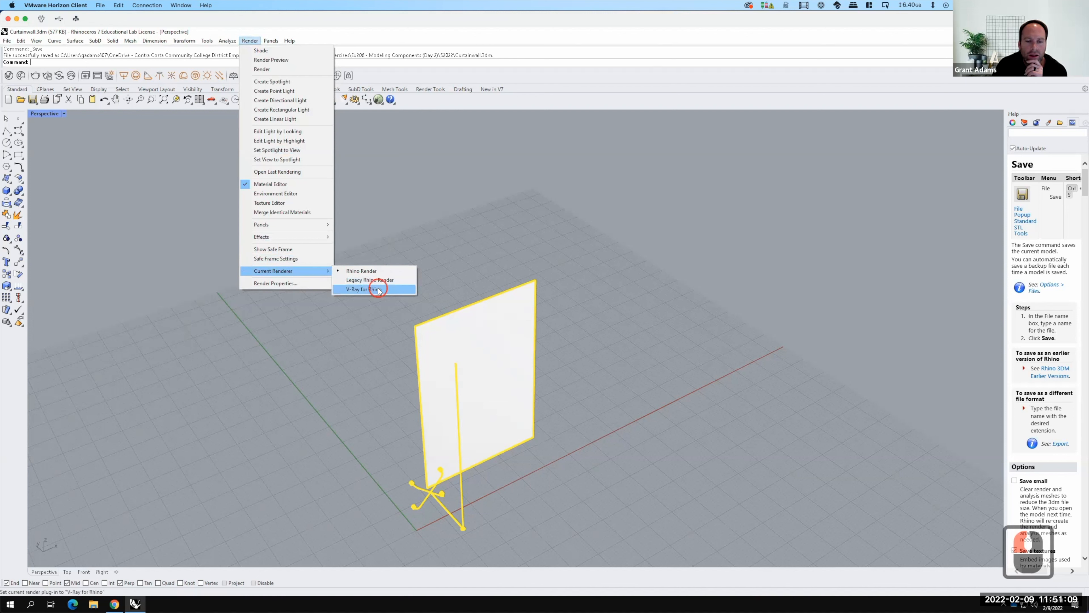
pyautogui.click(379, 289)
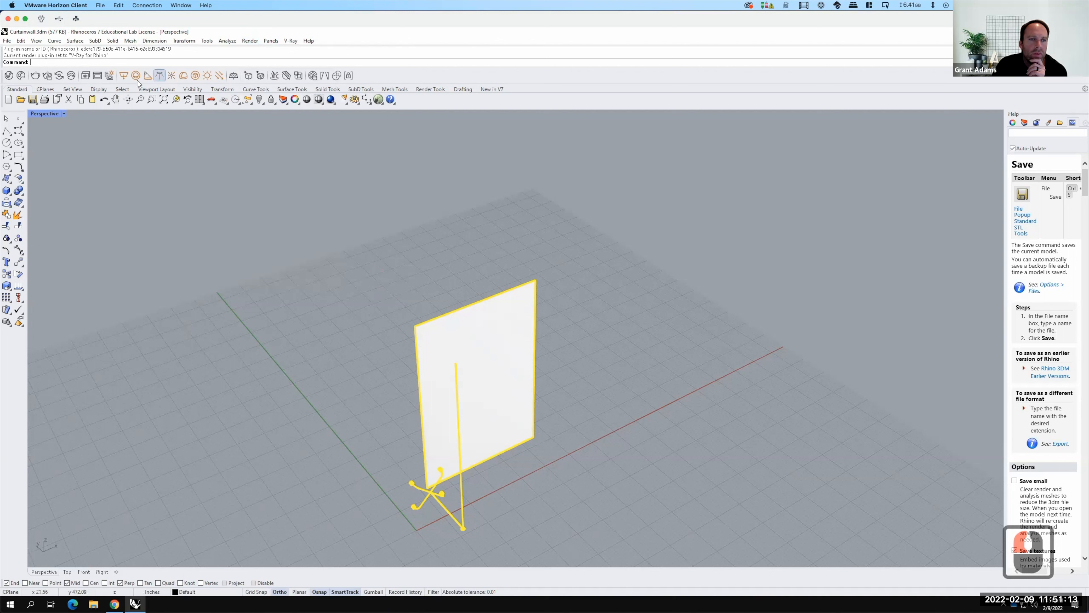
# Add a V-Ray infinite plane to the scene and assign it to Layer 05.
pyautogui.click(234, 76)
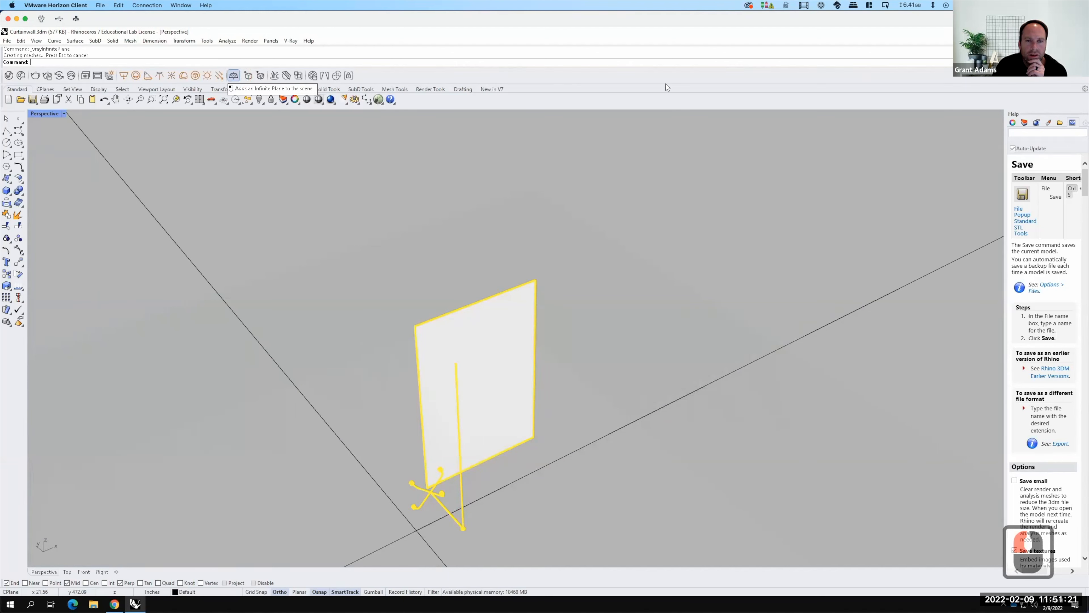
pyautogui.click(1024, 123)
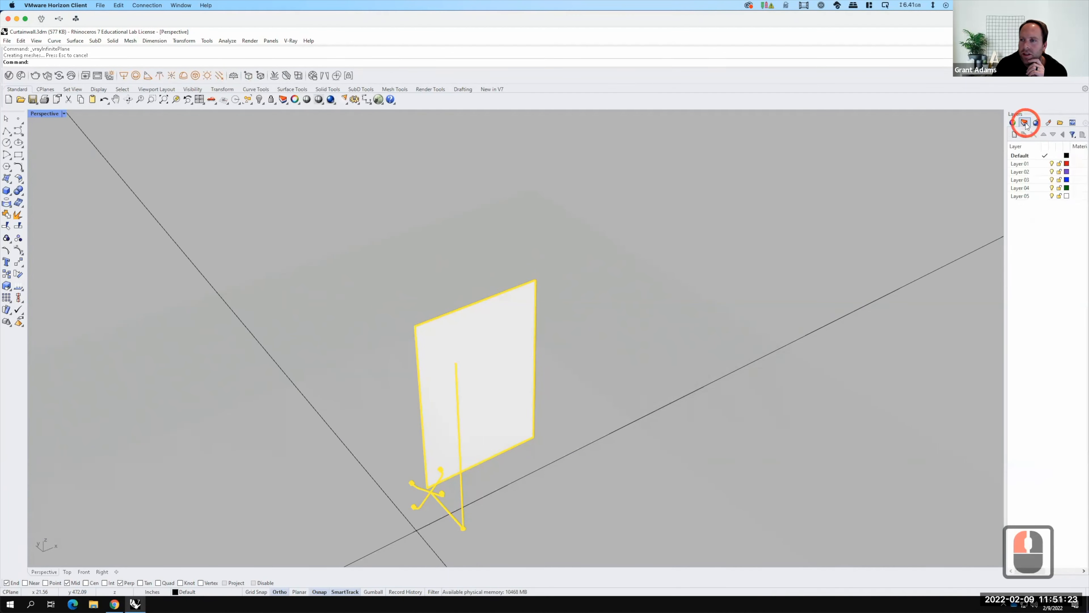
pyautogui.click(899, 300)
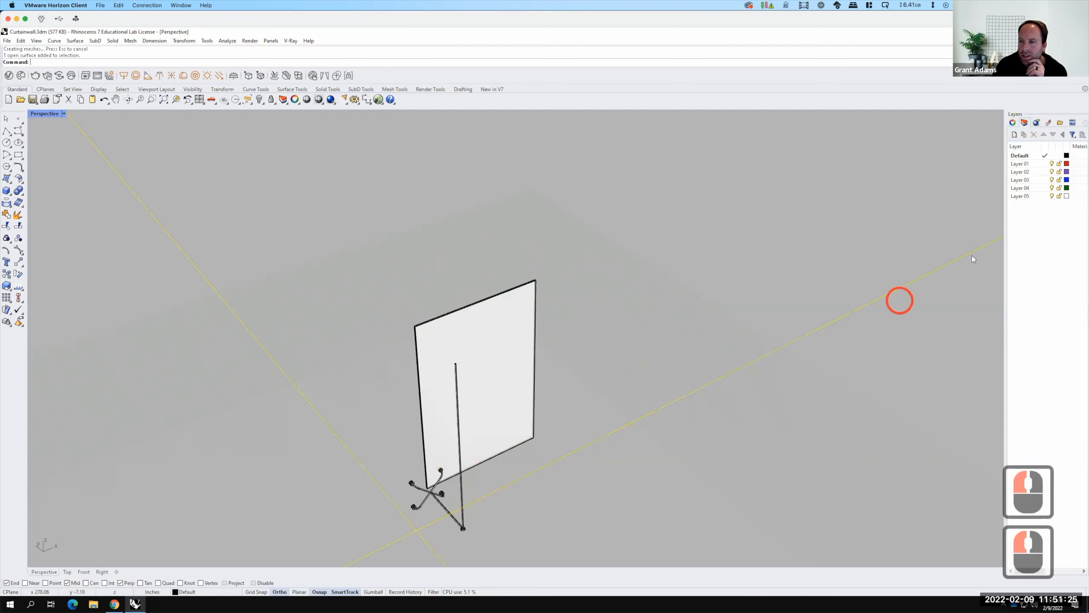
pyautogui.click(1024, 197)
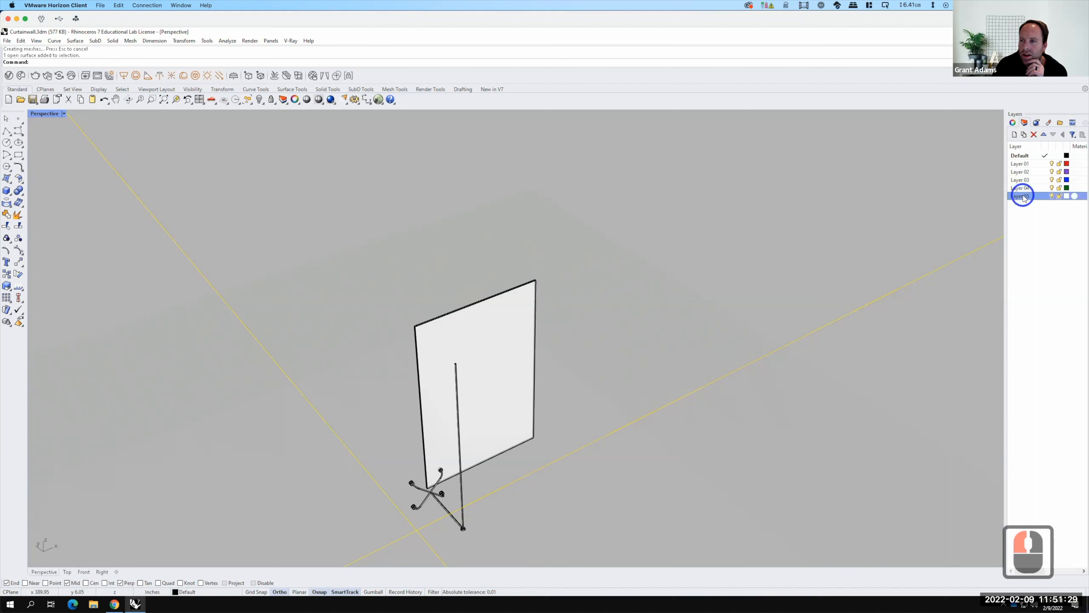
pyautogui.rightClick(1024, 197)
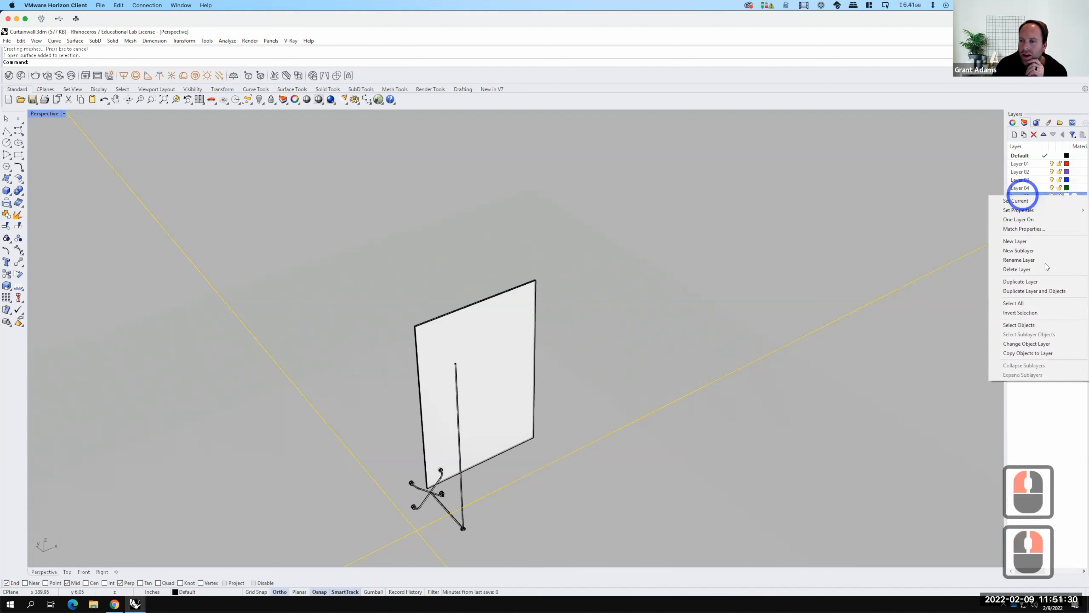
pyautogui.click(1035, 344)
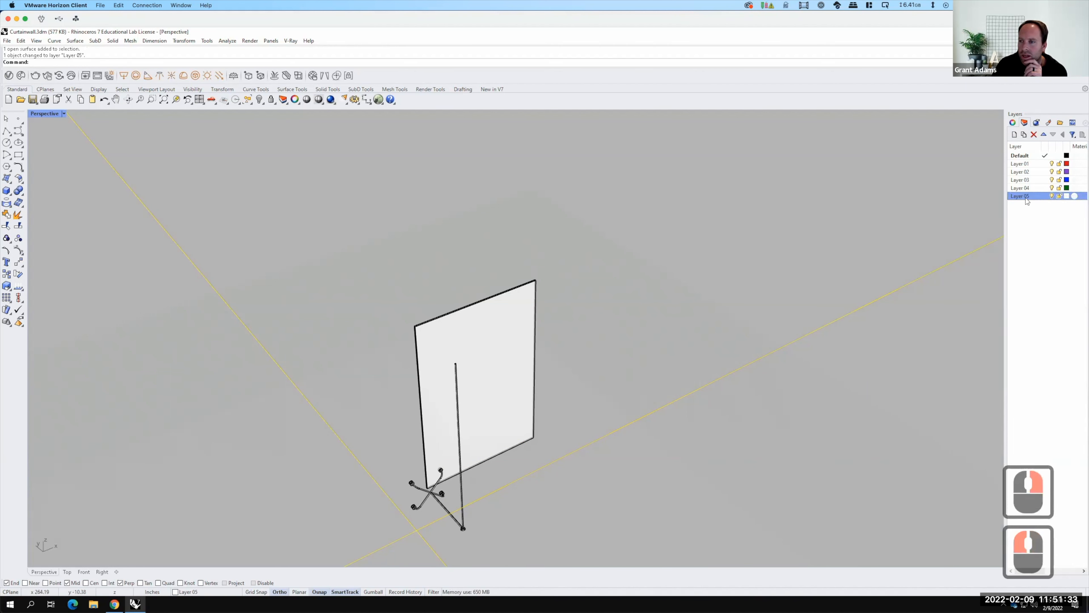
# Rename Layer 05 to IP and lock it so the infinite plane cannot be selected.
pyautogui.doubleClick(1042, 198)
pyautogui.click(983, 193)
pyautogui.write('IP')
pyautogui.press('Return')
pyautogui.click(1056, 257)
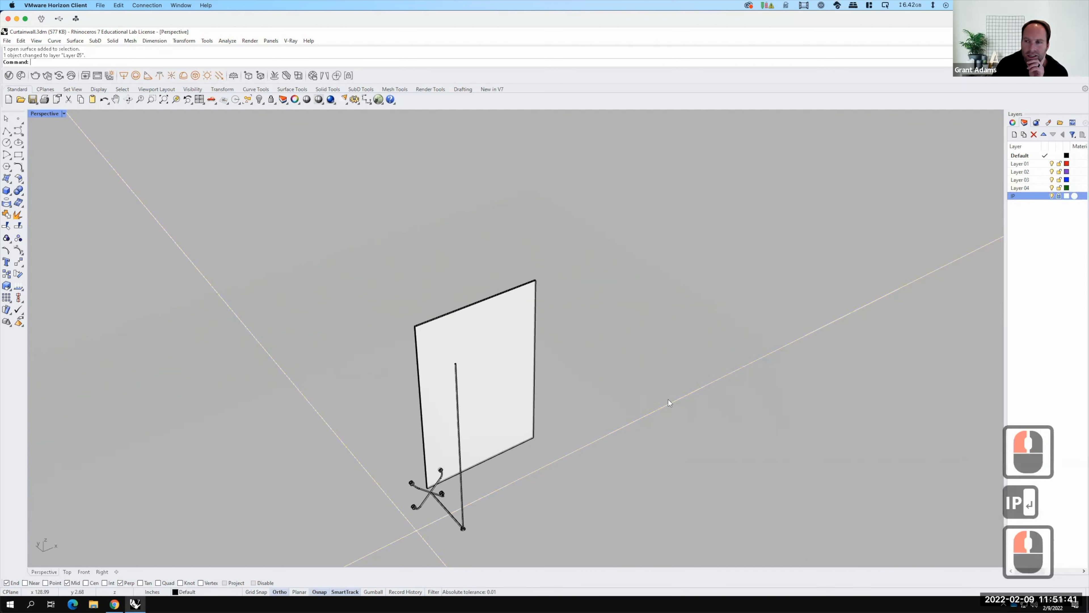
# Draw a freestanding helper box on the ground beside the curtain wall panel, slightly taller than it is wide.
pyautogui.scroll(-2, 598, 315)
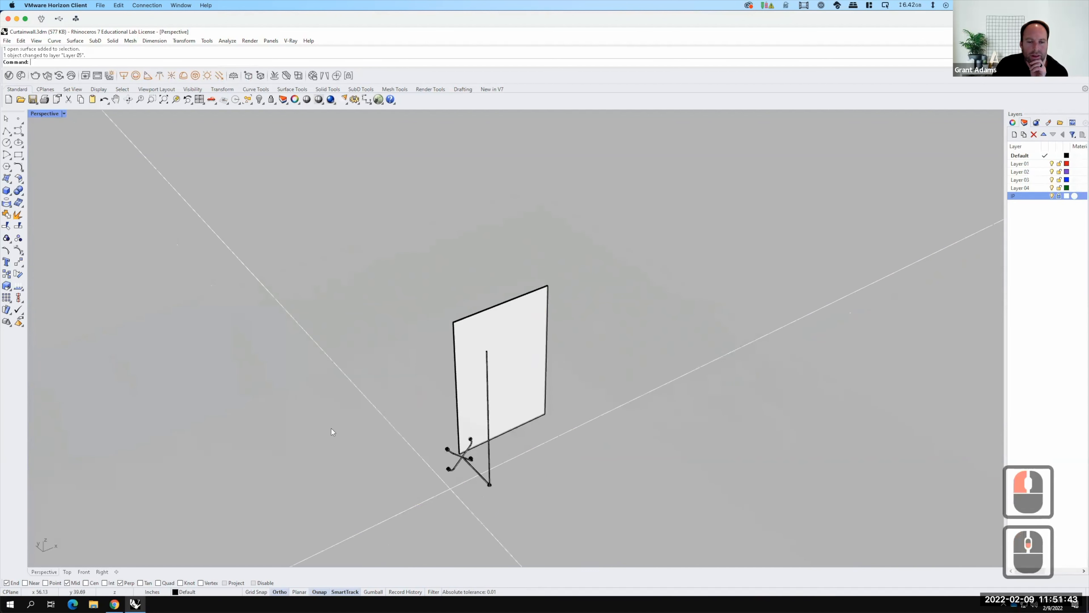
pyautogui.scroll(-1, 120, 265)
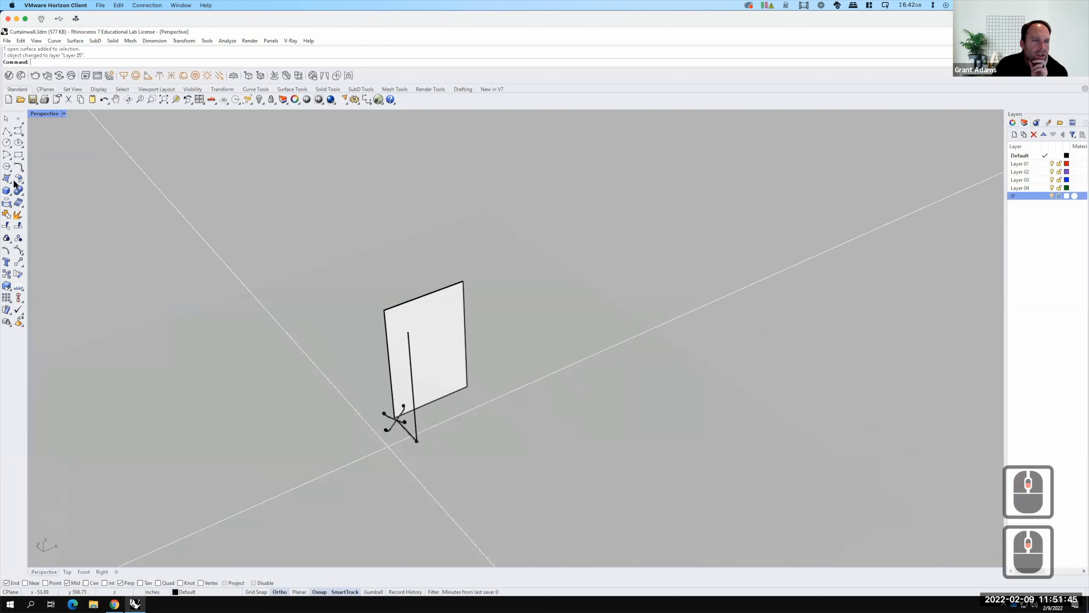
pyautogui.click(14, 192)
pyautogui.click(275, 445)
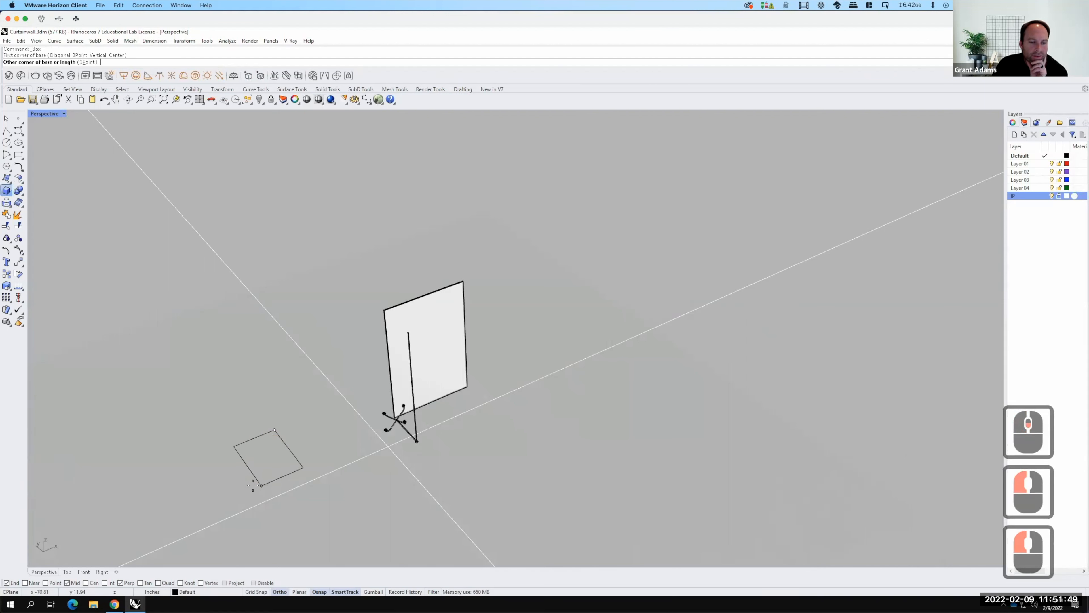
pyautogui.click(255, 447)
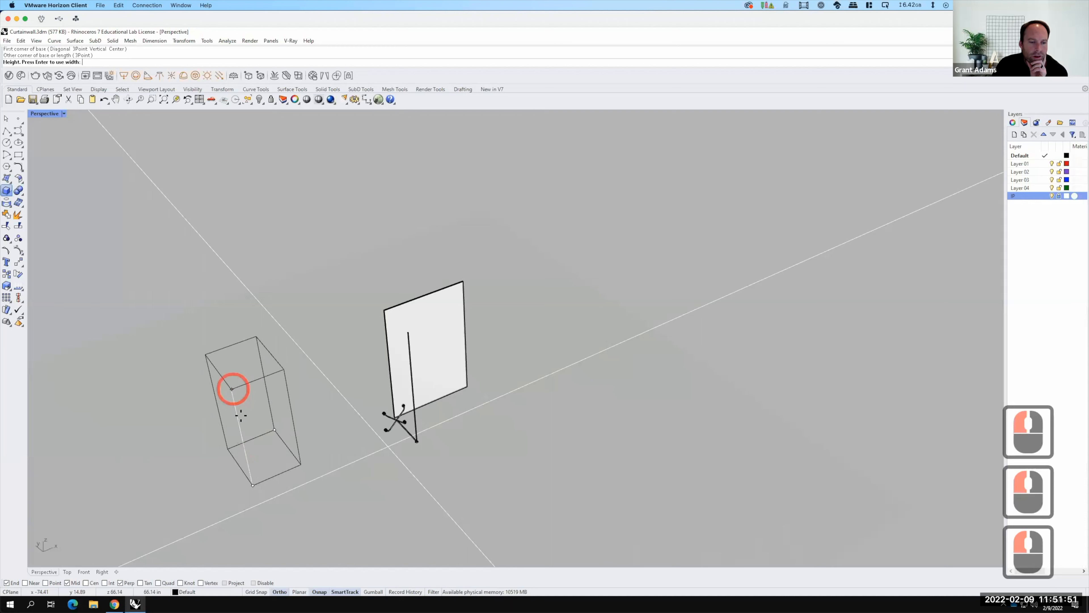
pyautogui.click(266, 388)
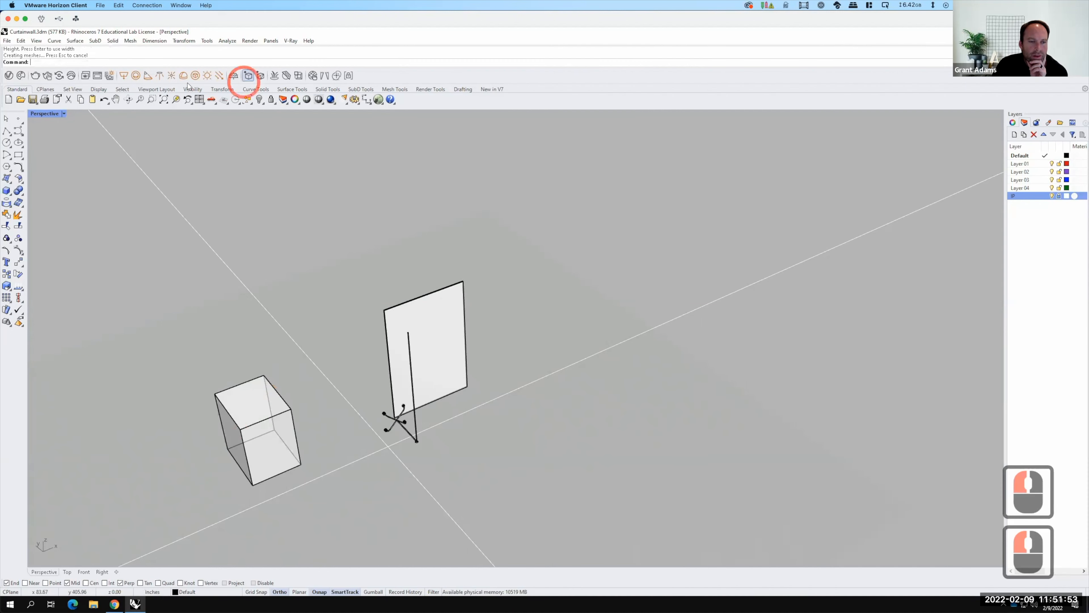
# Place a directional light along the helper box's diagonal, from its near upper corner to its far base corner, and delete the box.
pyautogui.click(219, 76)
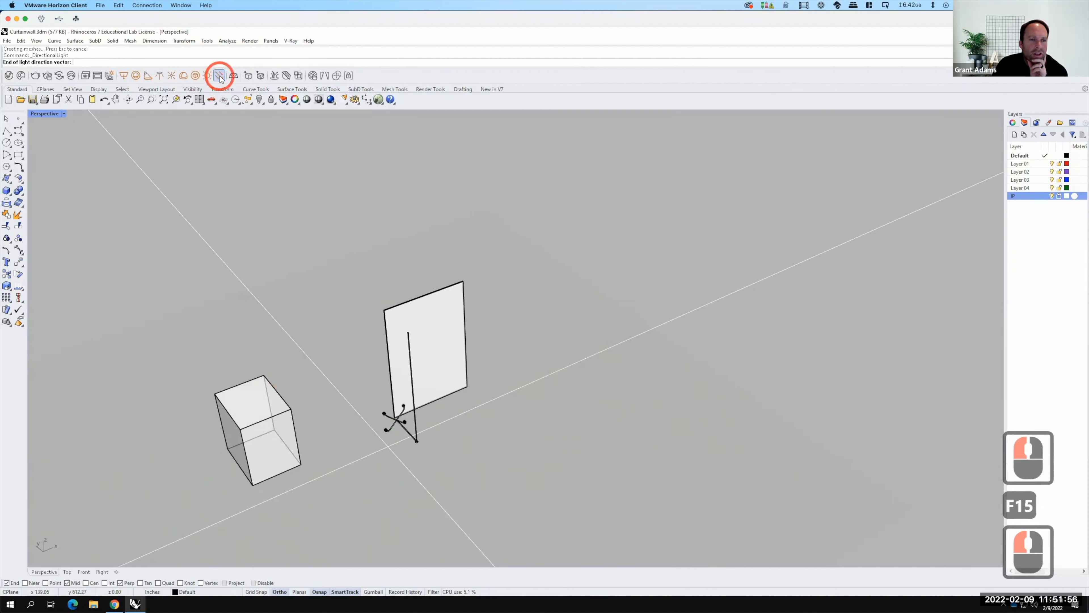
pyautogui.click(276, 429)
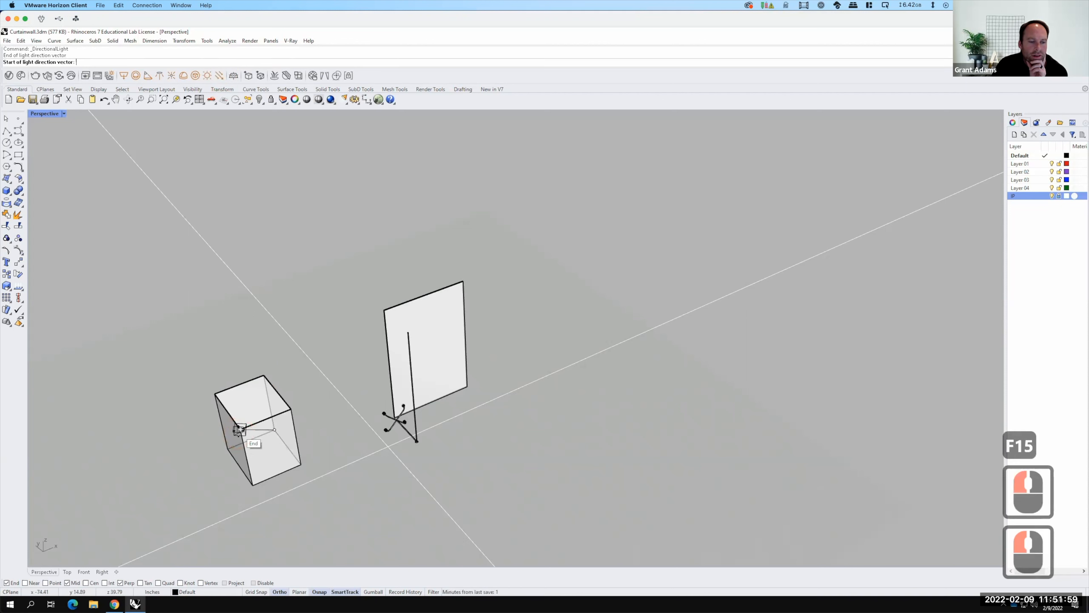
pyautogui.click(281, 448)
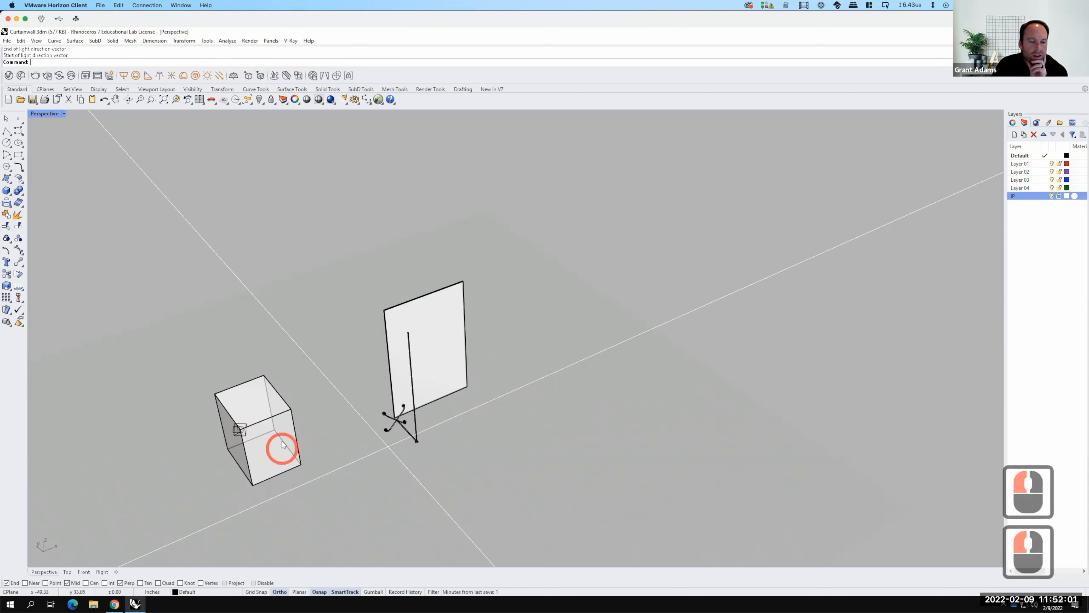
pyautogui.click(274, 412)
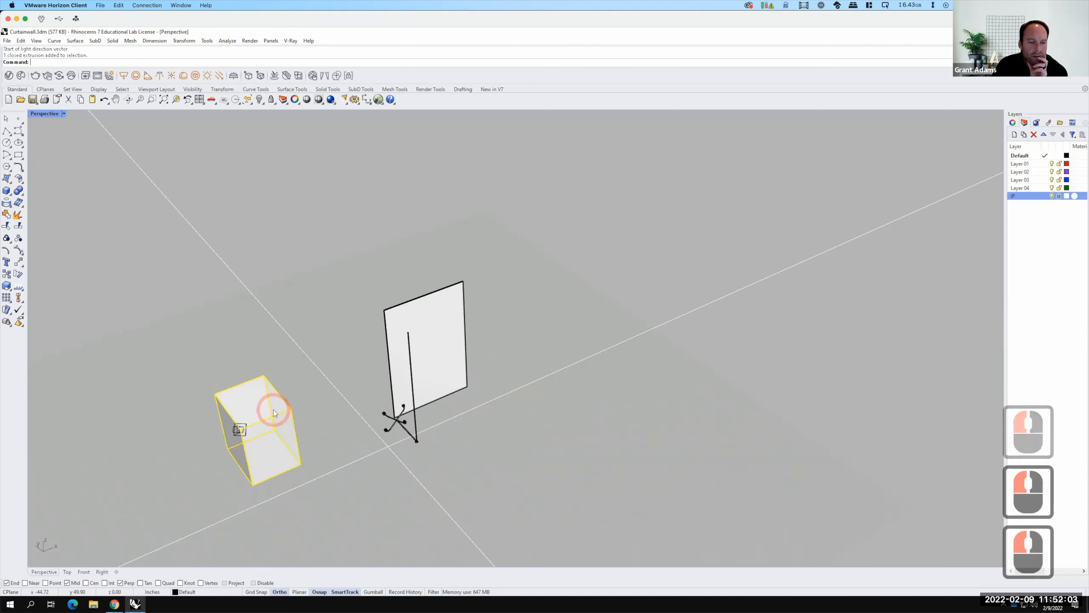
pyautogui.press('BackSpace')
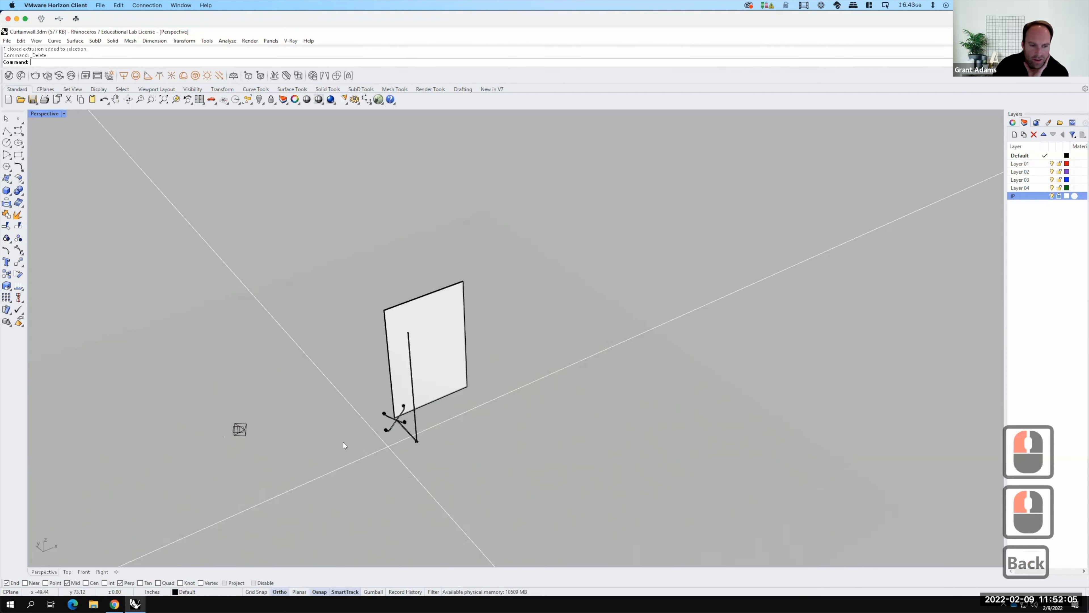
# Assign the glass panel to Layer 01.
pyautogui.moveTo(318, 425)
pyautogui.mouseDown(button='right')
pyautogui.moveTo(309, 421)
pyautogui.moveTo(325, 424)
pyautogui.mouseUp(button='right')
pyautogui.scroll(2, 443, 319)
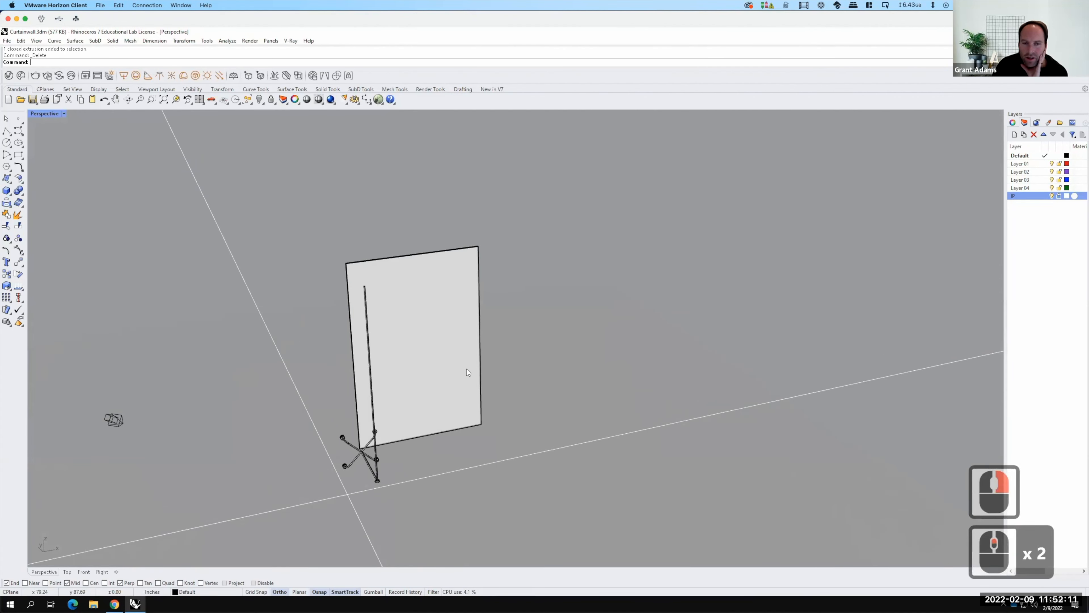
pyautogui.click(429, 364)
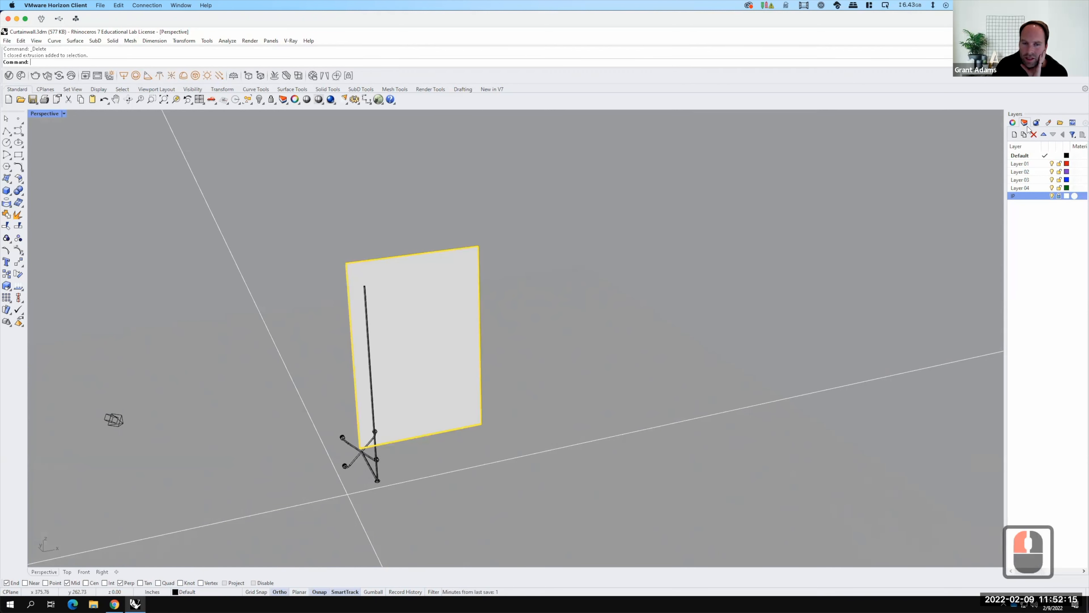
pyautogui.click(1017, 164)
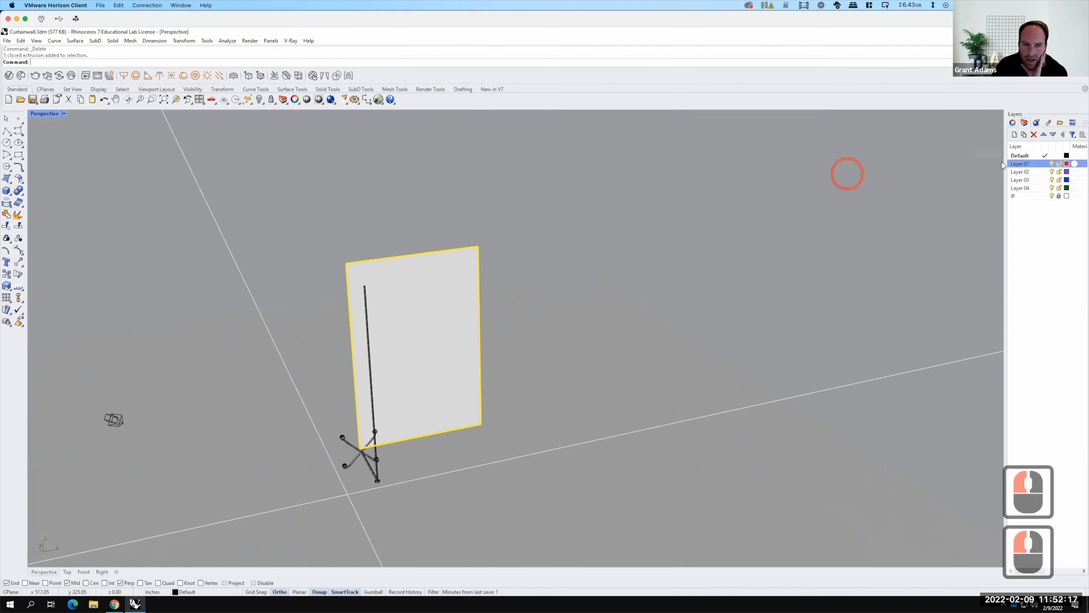
pyautogui.rightClick(1028, 166)
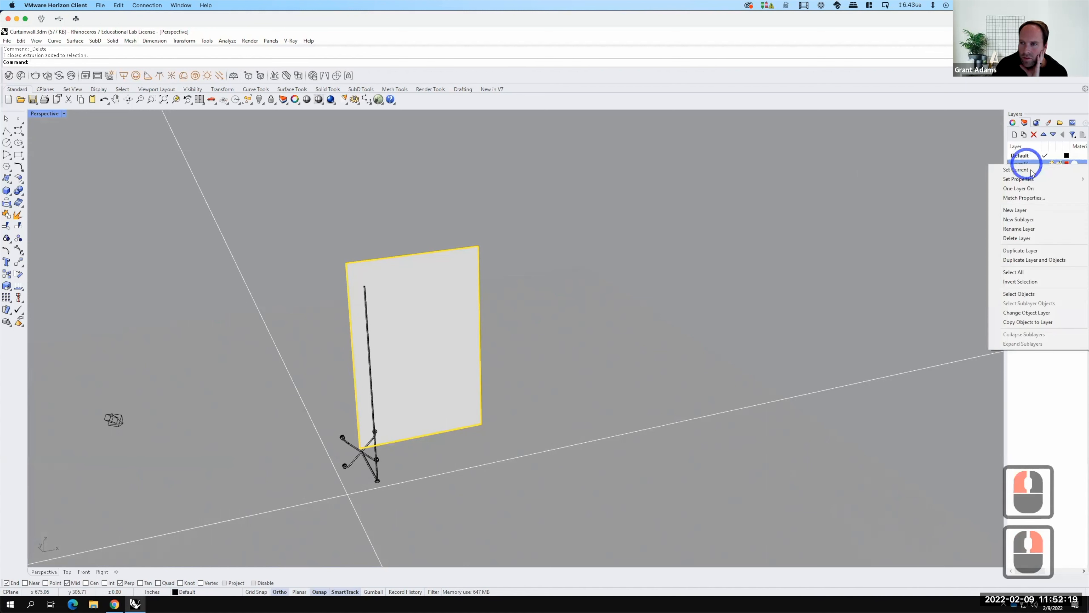
pyautogui.click(1041, 314)
# Rename Layer 01 to Glass.
pyautogui.click(1028, 165)
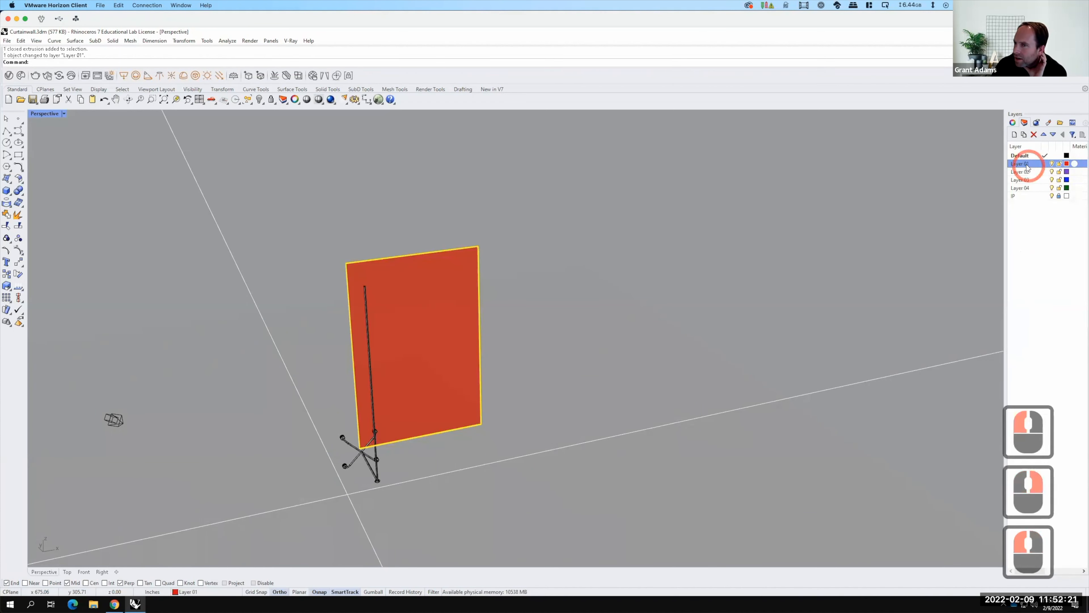
pyautogui.doubleClick(1028, 165)
pyautogui.click(998, 164)
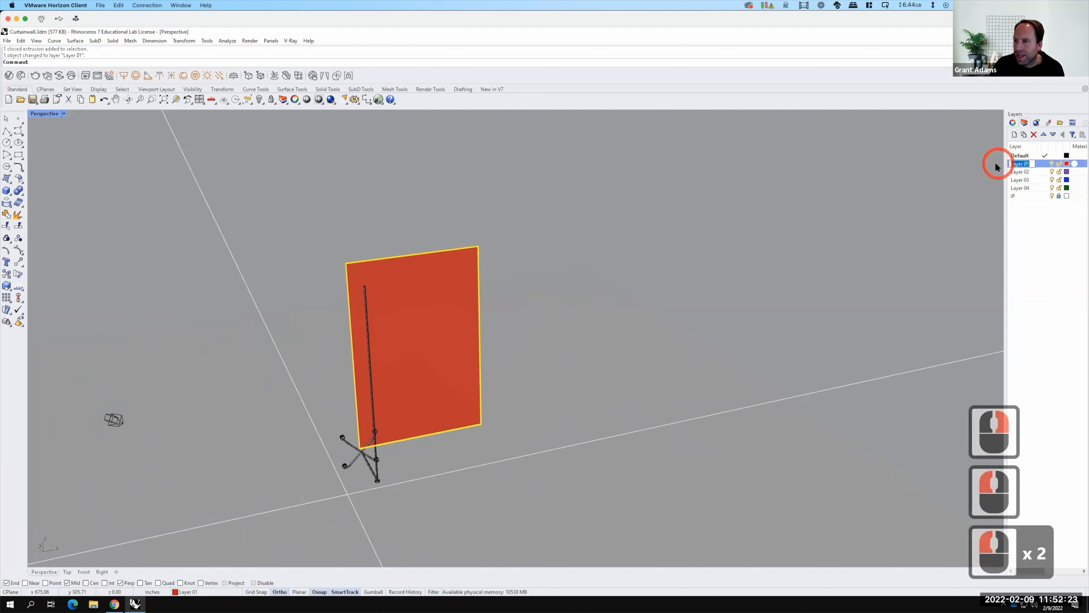
pyautogui.write('Glass')
pyautogui.press('Return')
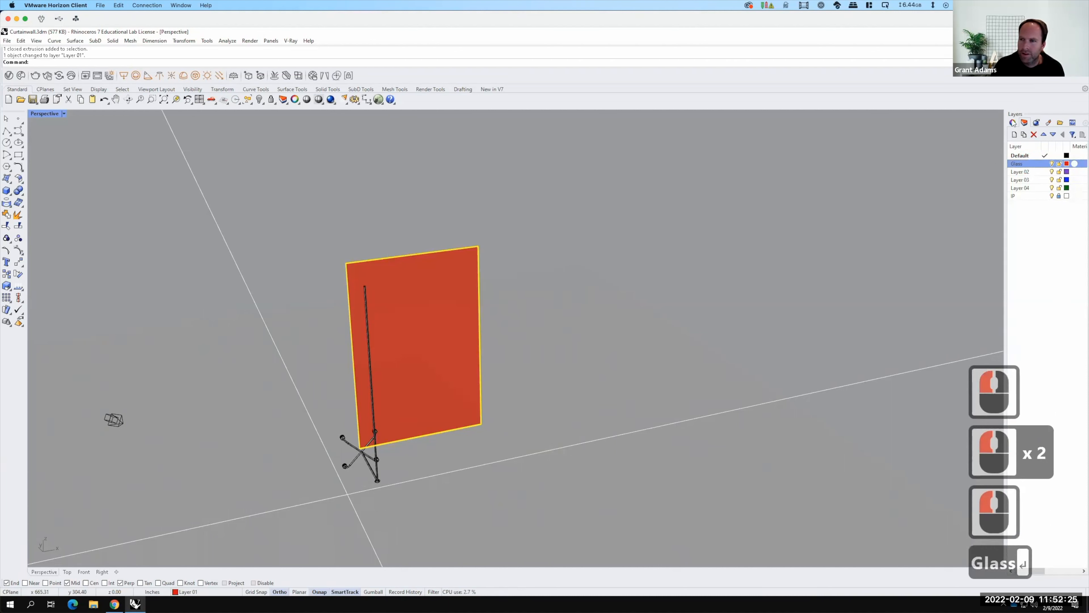
# Set the Glass layer's color to Black and deselect the panel.
pyautogui.click(1068, 164)
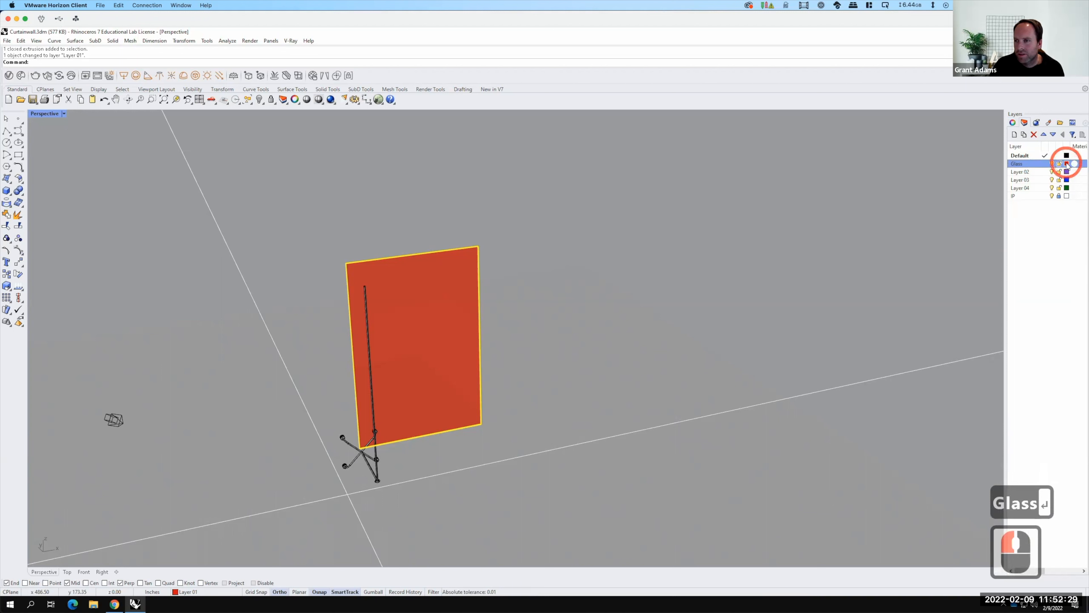
pyautogui.moveTo(987, 263); pyautogui.dragTo(802, 259)
pyautogui.click(746, 304)
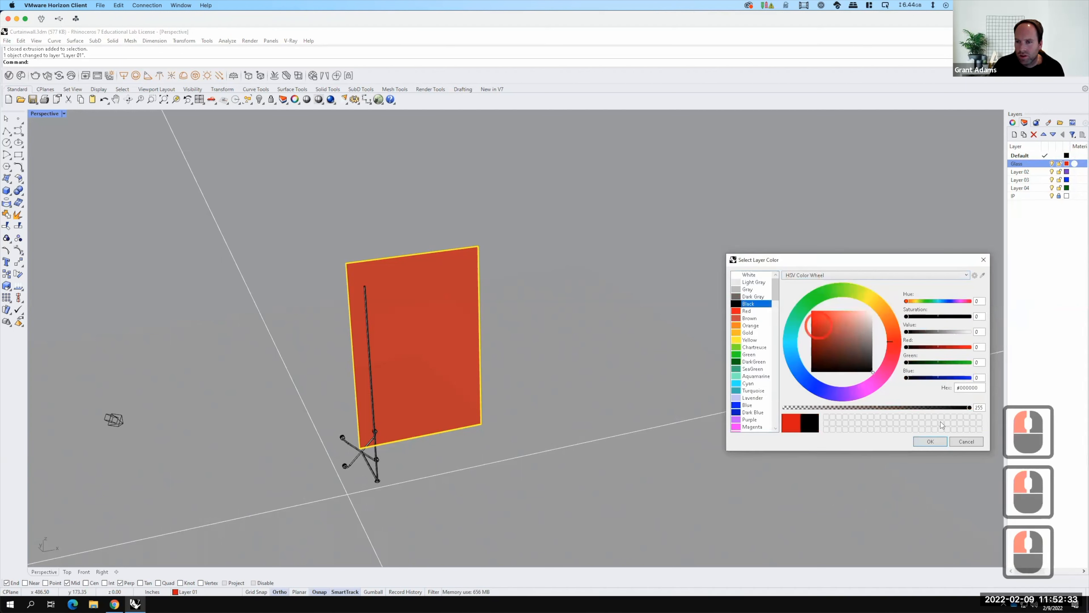
pyautogui.click(930, 441)
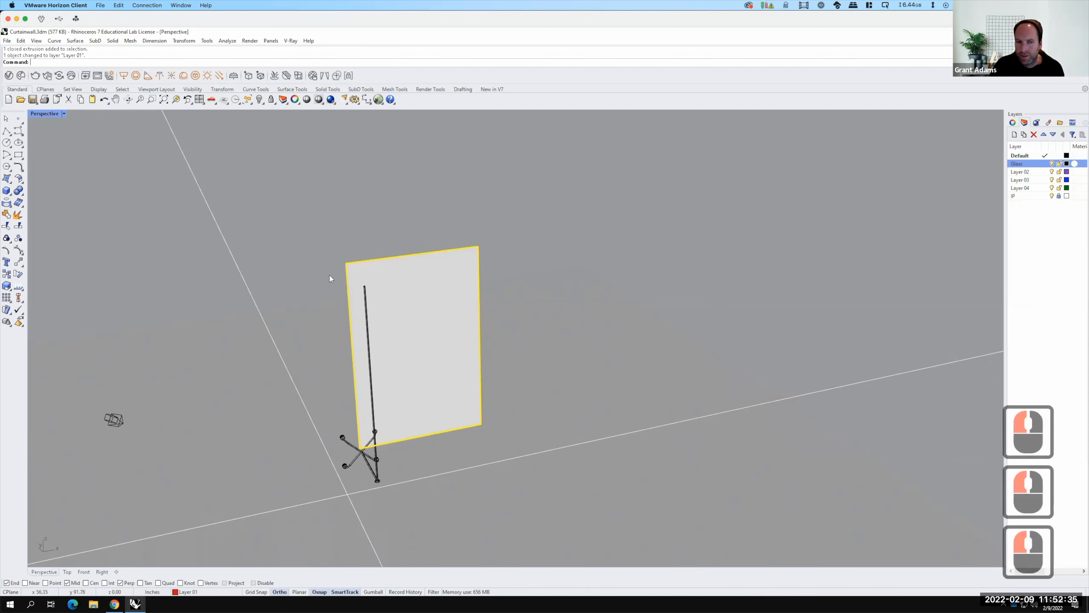
pyautogui.click(294, 214)
# Assign the spider clamp and vertical rod geometry to Layer 02 and rename that layer Clamp.
pyautogui.moveTo(405, 440); pyautogui.dragTo(419, 520)
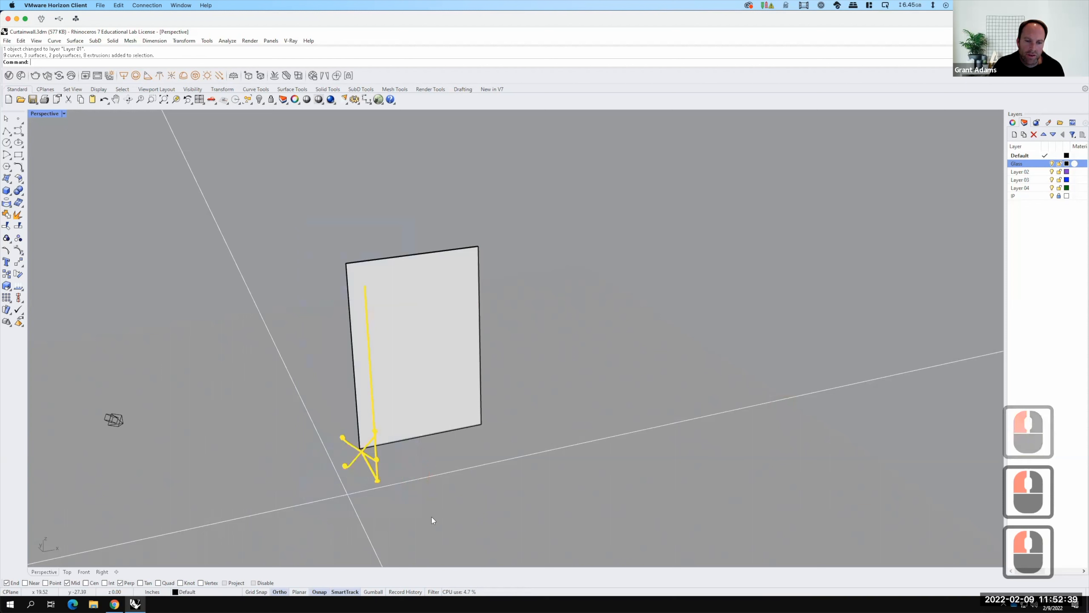
pyautogui.rightClick(1025, 173)
pyautogui.click(1027, 320)
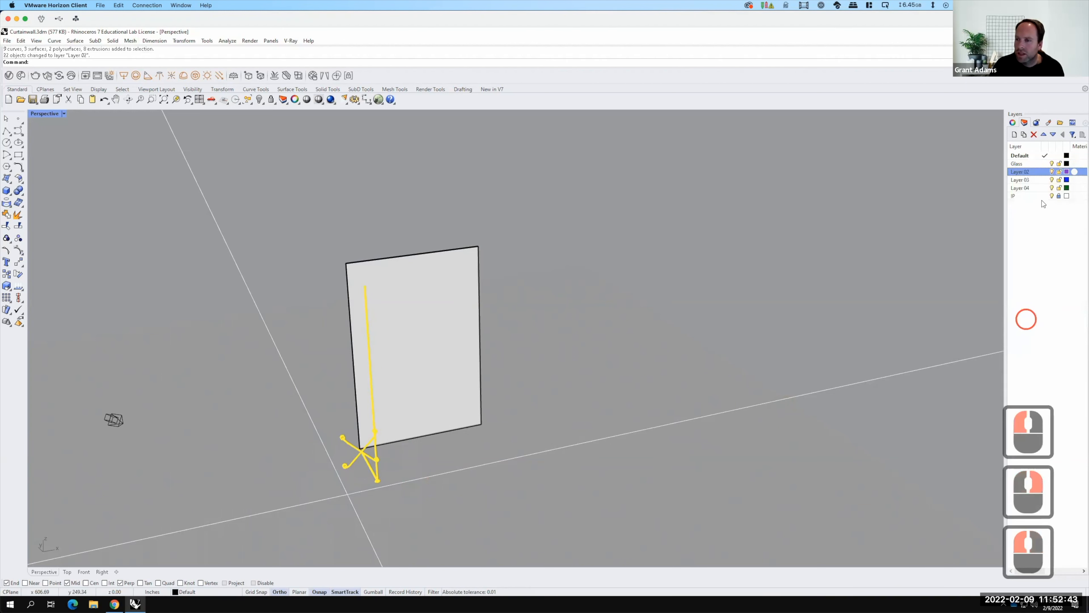
pyautogui.doubleClick(1027, 173)
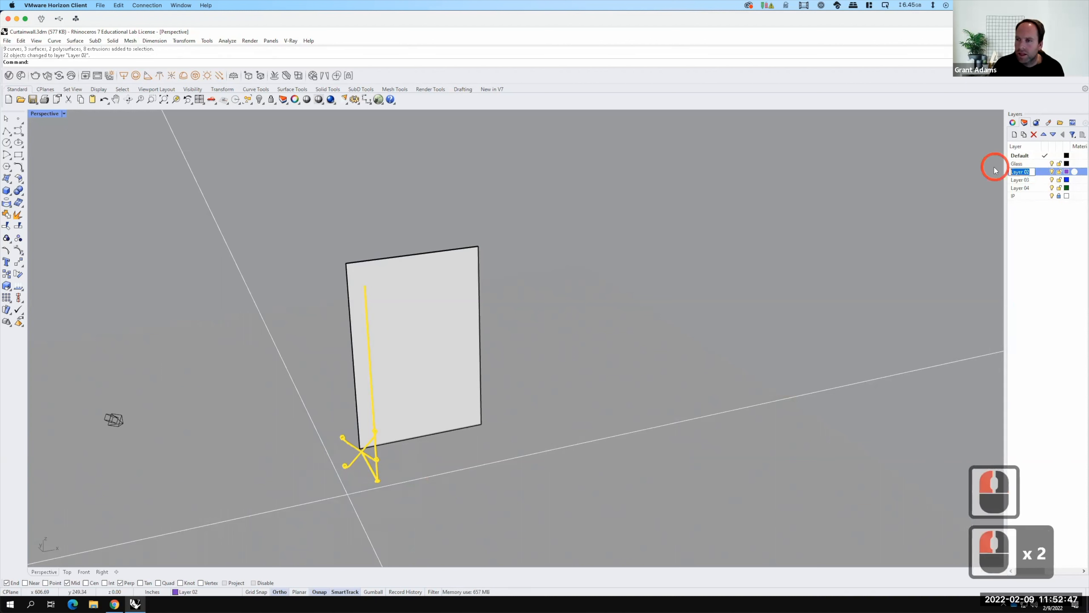
pyautogui.write('Clamp')
pyautogui.press('Return')
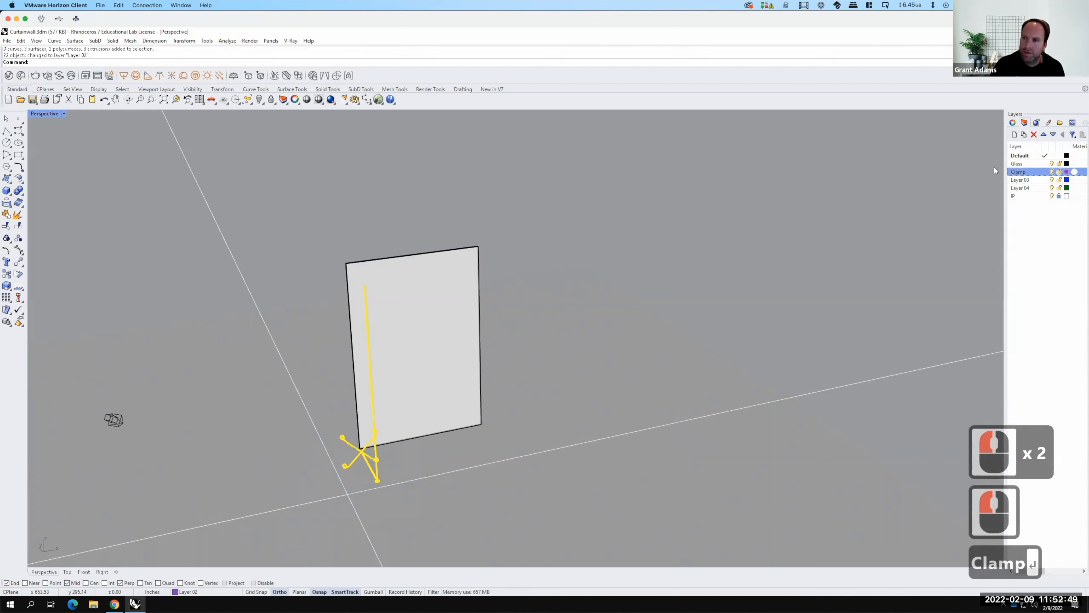
pyautogui.click(749, 267)
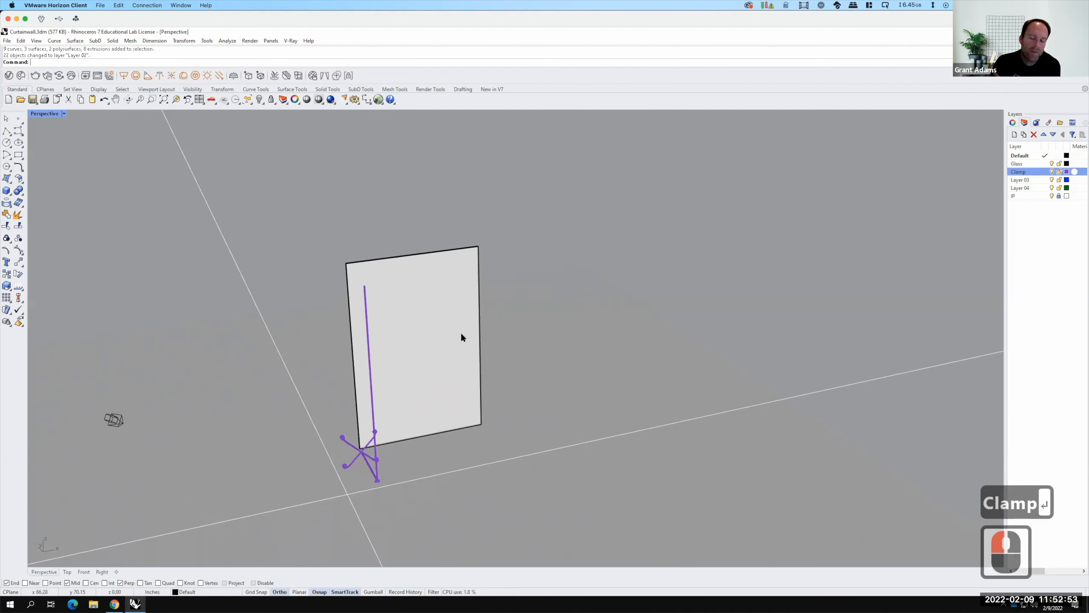
pyautogui.press('F15')
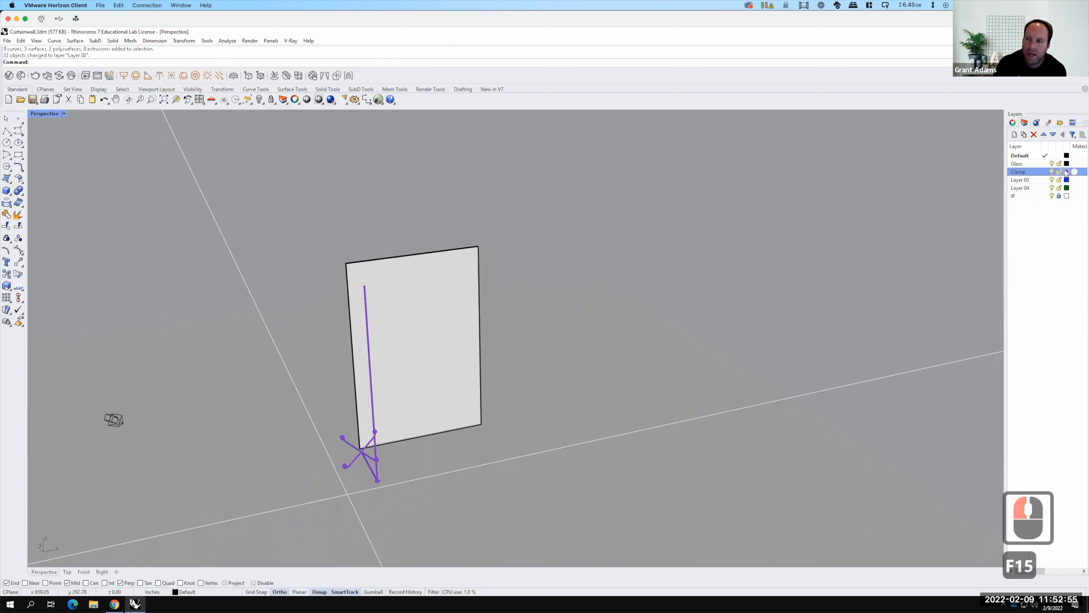
# Open the V-Ray Asset Editor's material library and start downloading the standard V-Ray materials.
pyautogui.moveTo(564, 354)
pyautogui.mouseDown(button='right')
pyautogui.moveTo(555, 358)
pyautogui.moveTo(564, 350)
pyautogui.mouseUp(button='right')
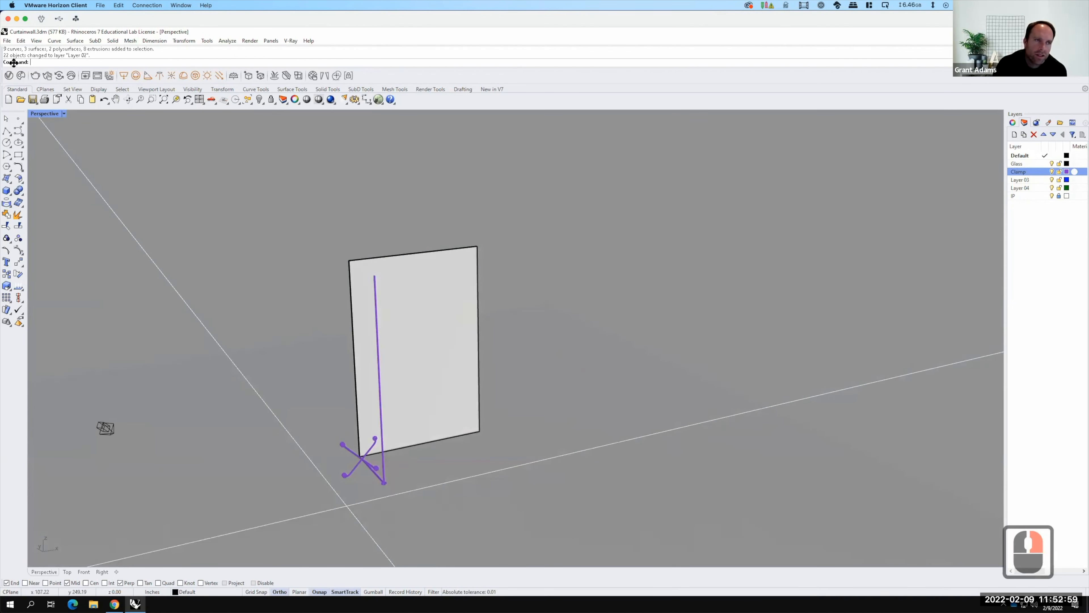
pyautogui.click(14, 77)
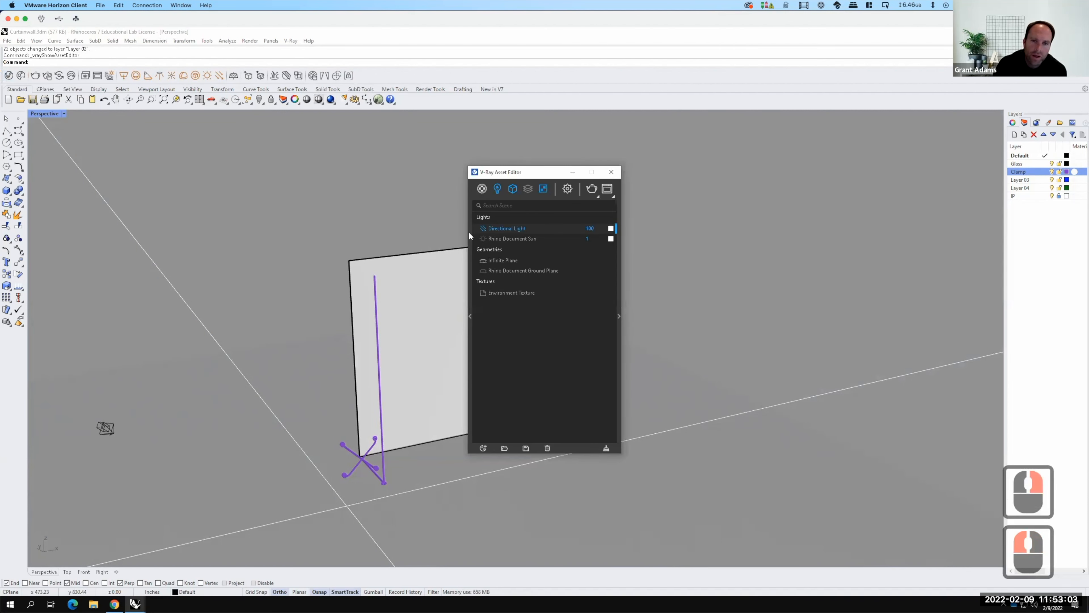
pyautogui.click(470, 313)
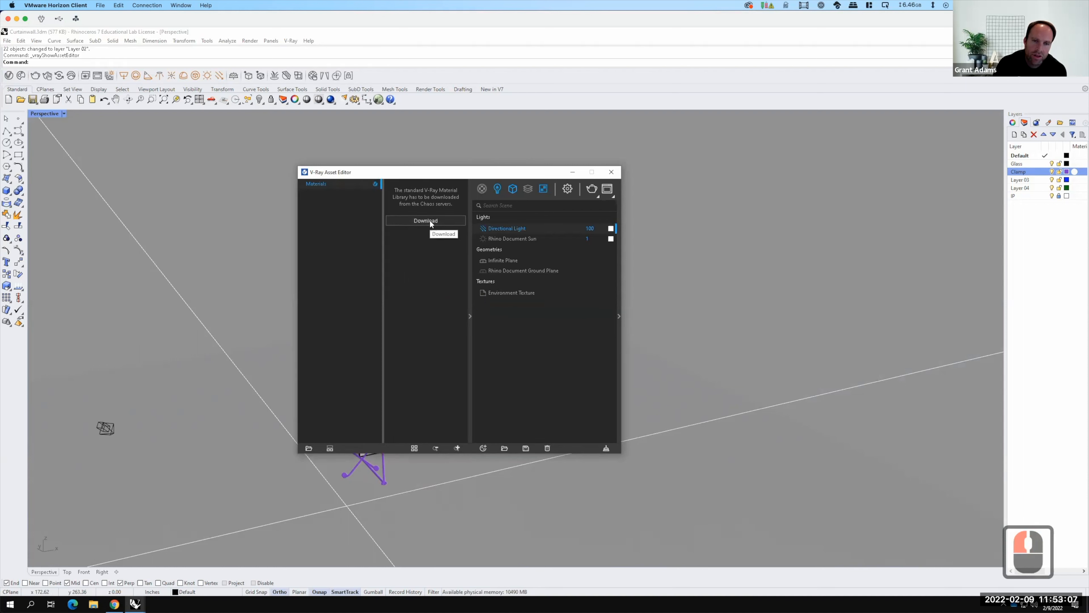
pyautogui.click(430, 219)
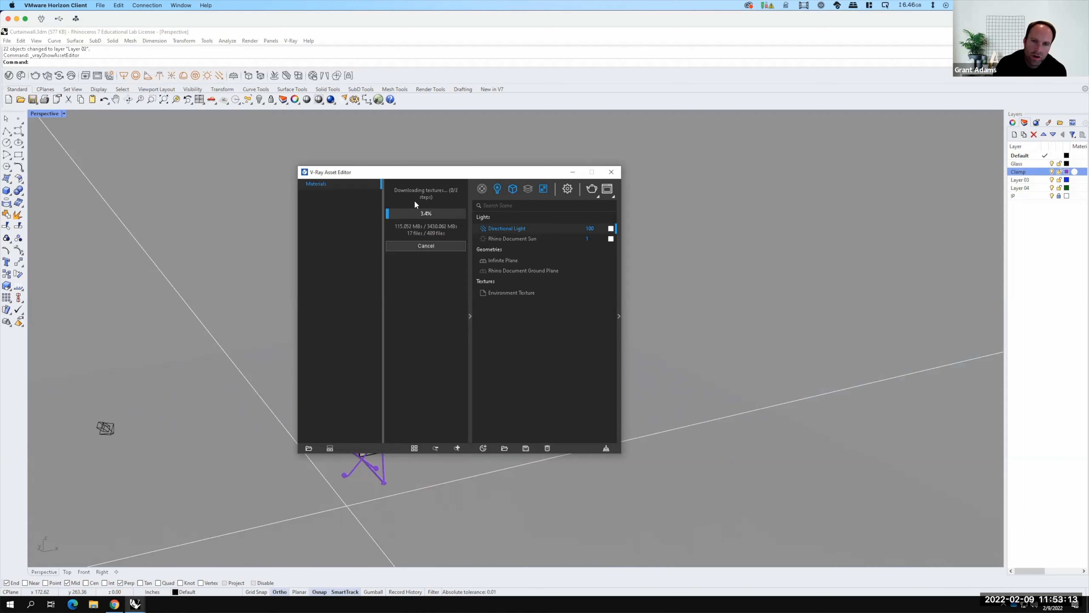
# Set the camera's Exposure Value (EV) to 14 in the V-Ray render settings.
pyautogui.click(568, 191)
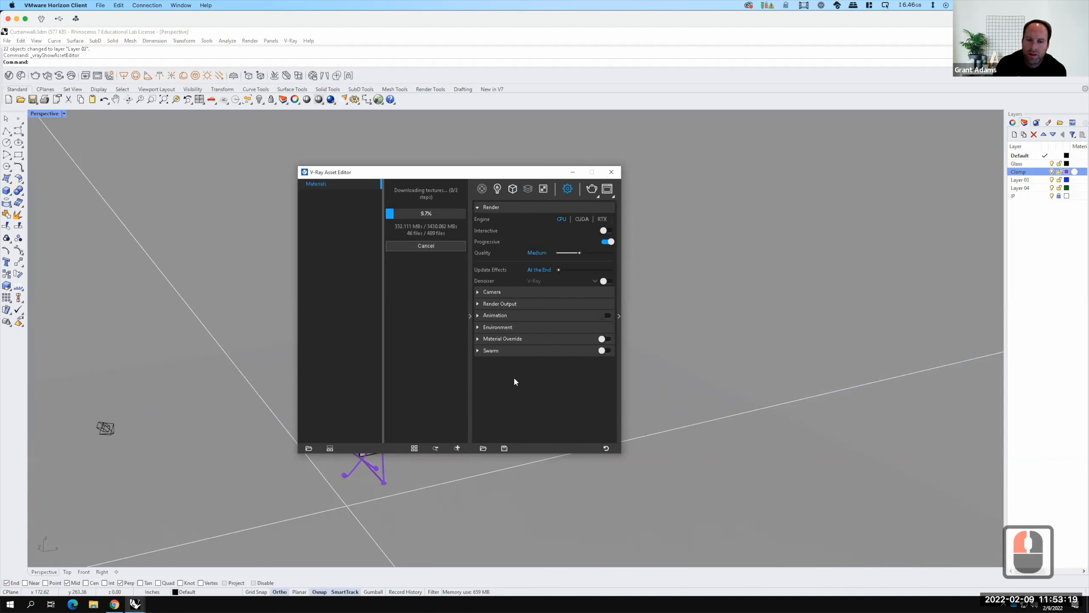
pyautogui.click(477, 293)
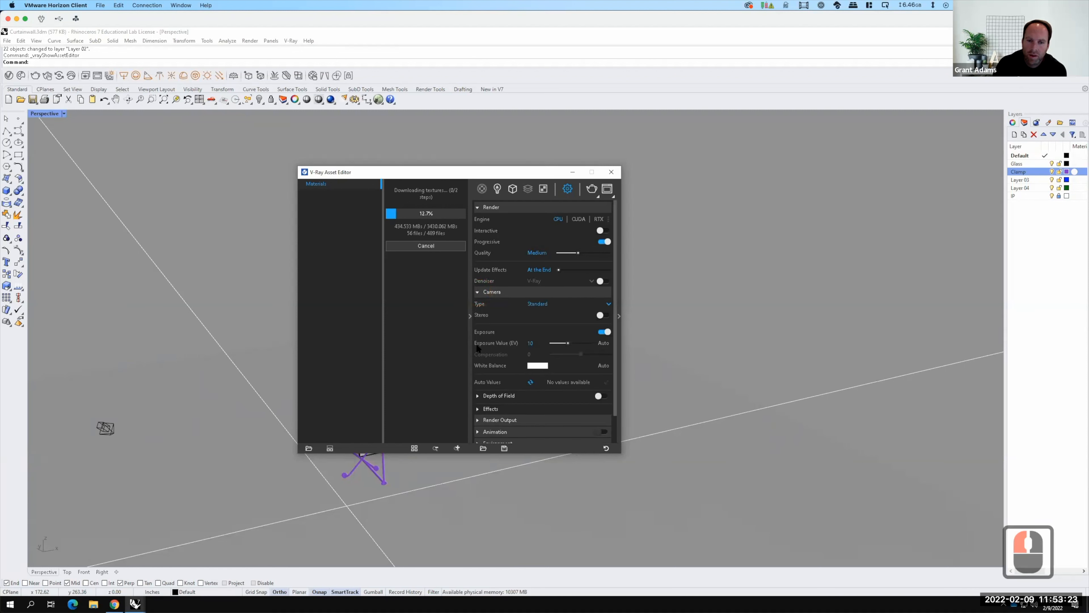
pyautogui.click(538, 342)
pyautogui.doubleClick(532, 342)
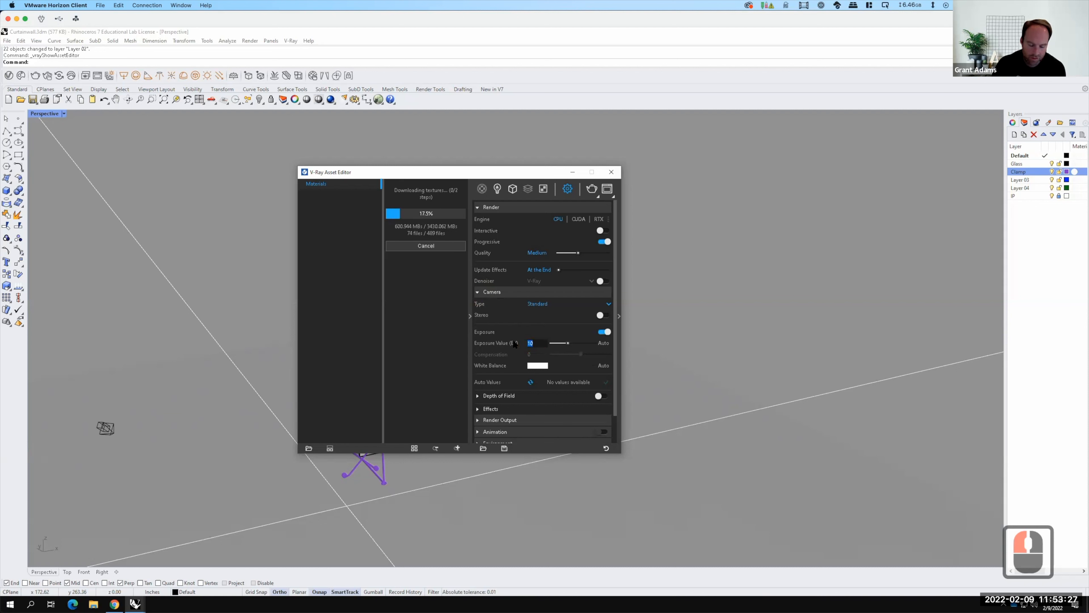
pyautogui.write('14')
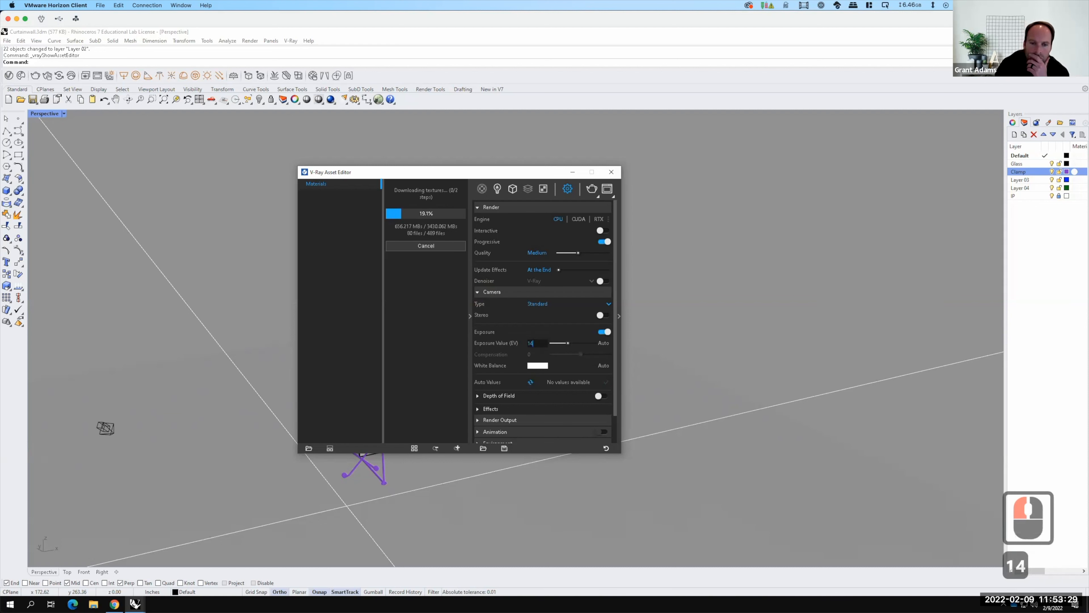
# Set the render output's aspect ratio to Match Viewport in the V-Ray settings.
pyautogui.click(478, 293)
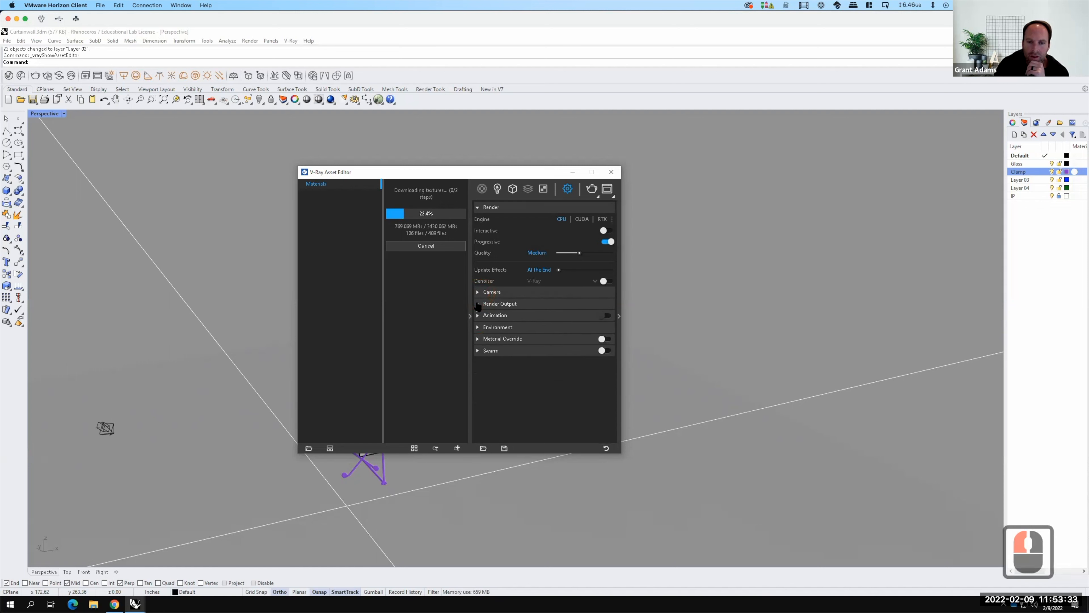
pyautogui.click(478, 305)
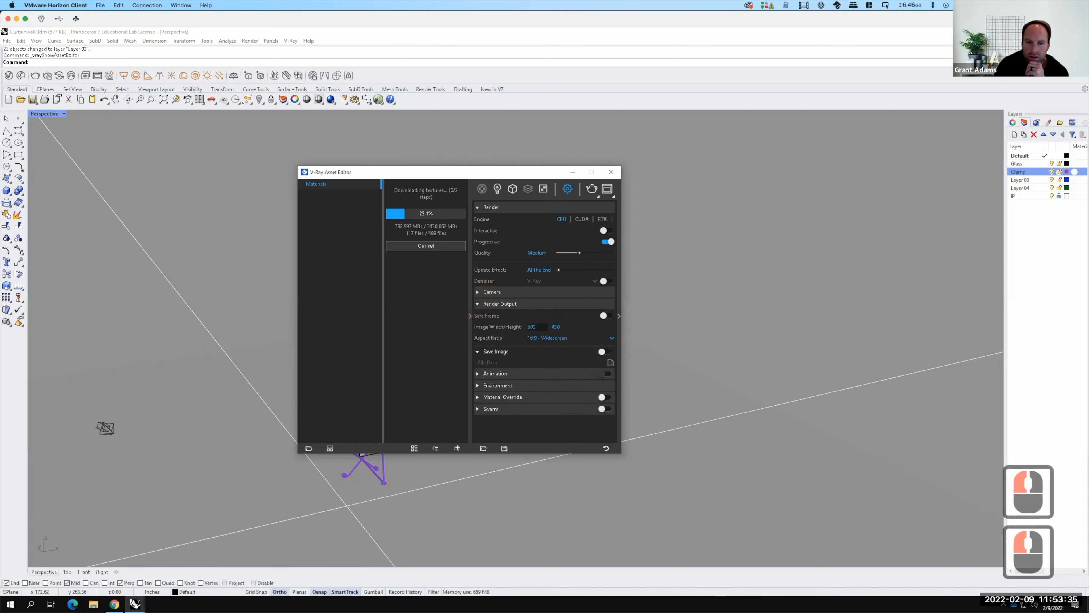
pyautogui.click(543, 338)
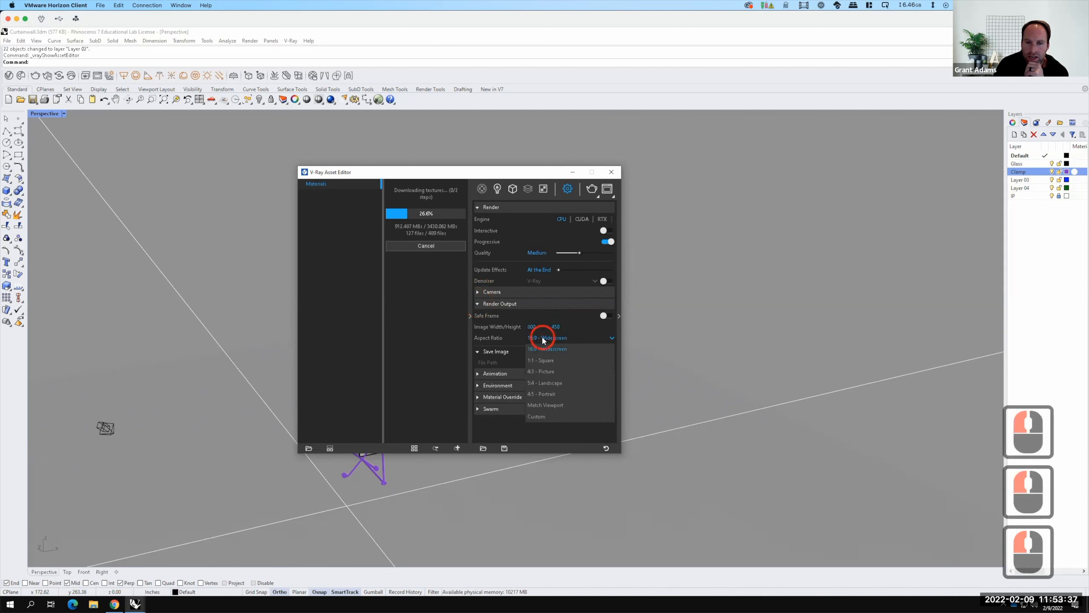
pyautogui.click(541, 405)
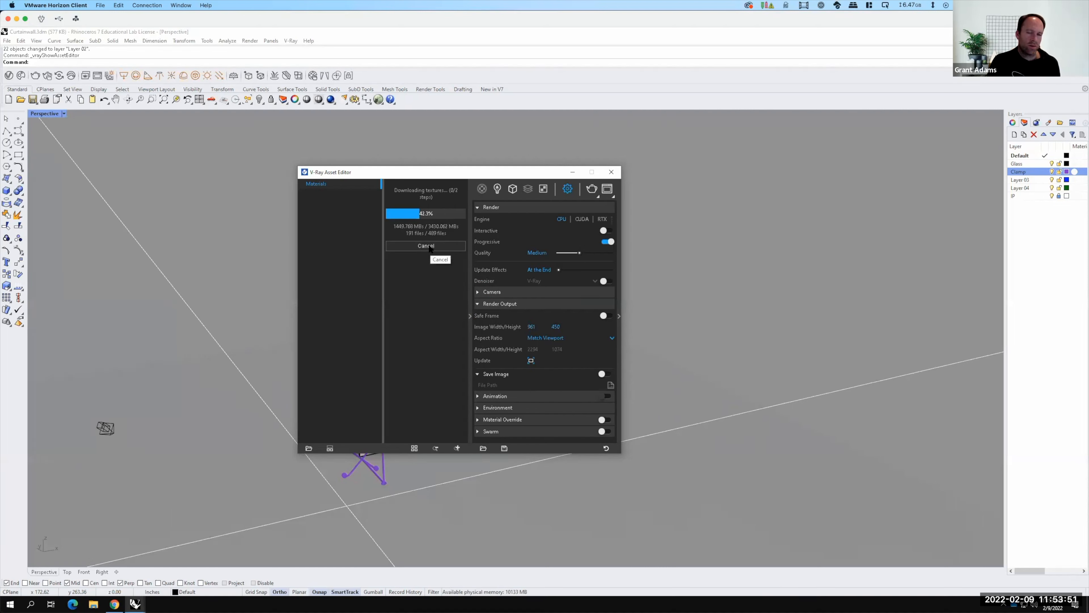
pyautogui.press('F15')
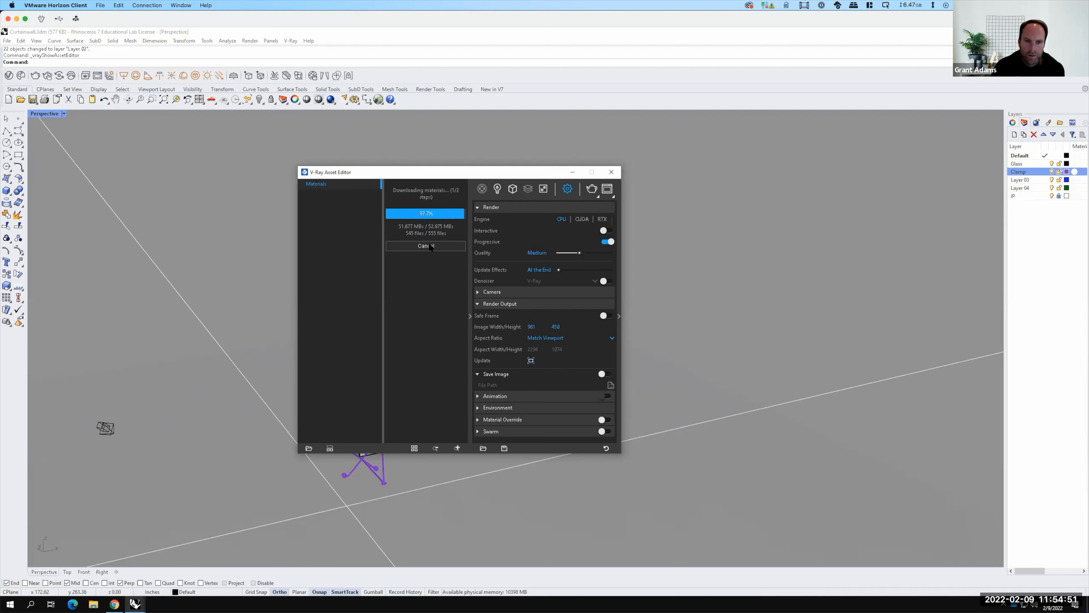
pyautogui.press('F15')
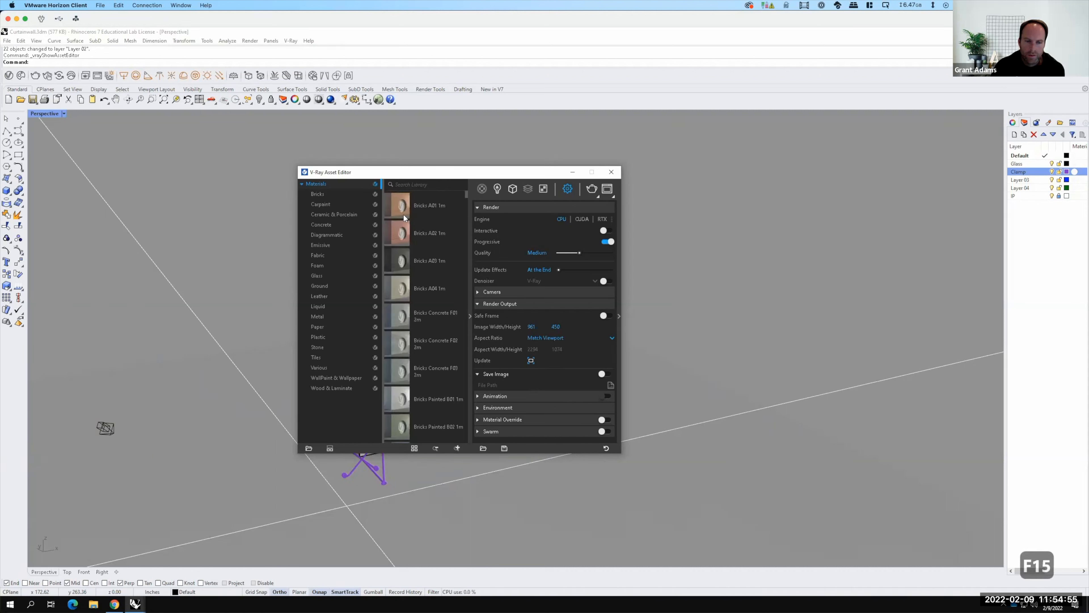
# Browse the Metal materials in the V-Ray library and add Iron Blurry 5cm to the scene.
pyautogui.click(319, 316)
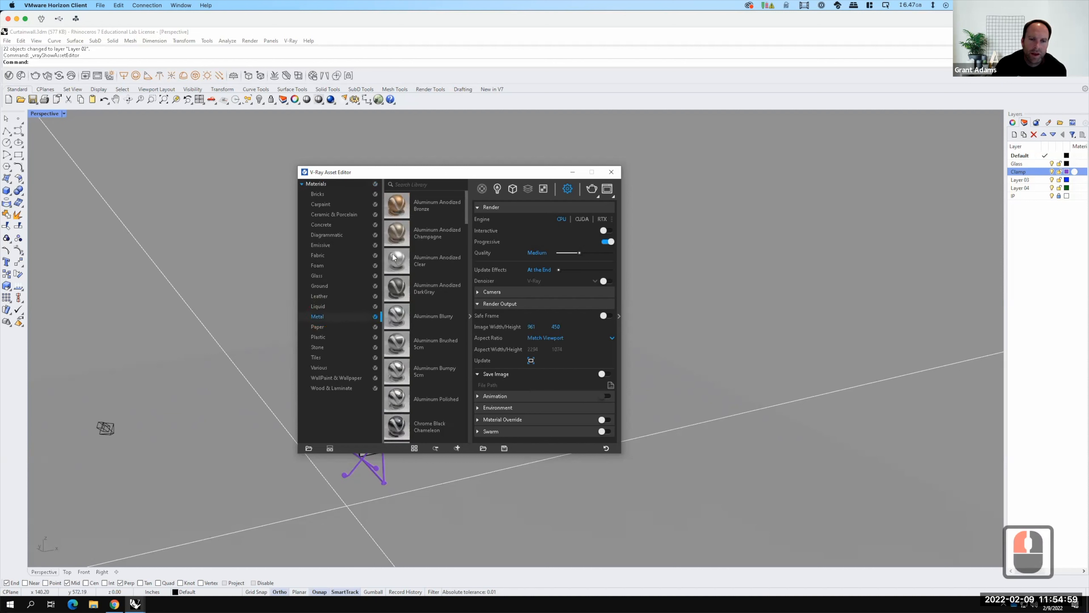
pyautogui.scroll(-2, 405, 327)
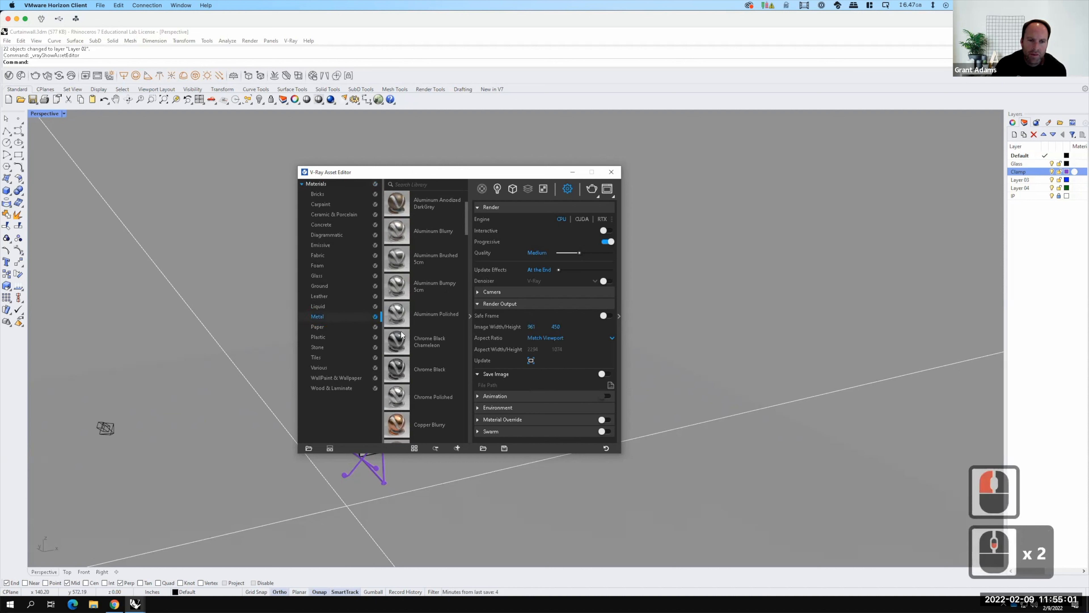
pyautogui.scroll(-10, 403, 335)
pyautogui.scroll(-1, 402, 340)
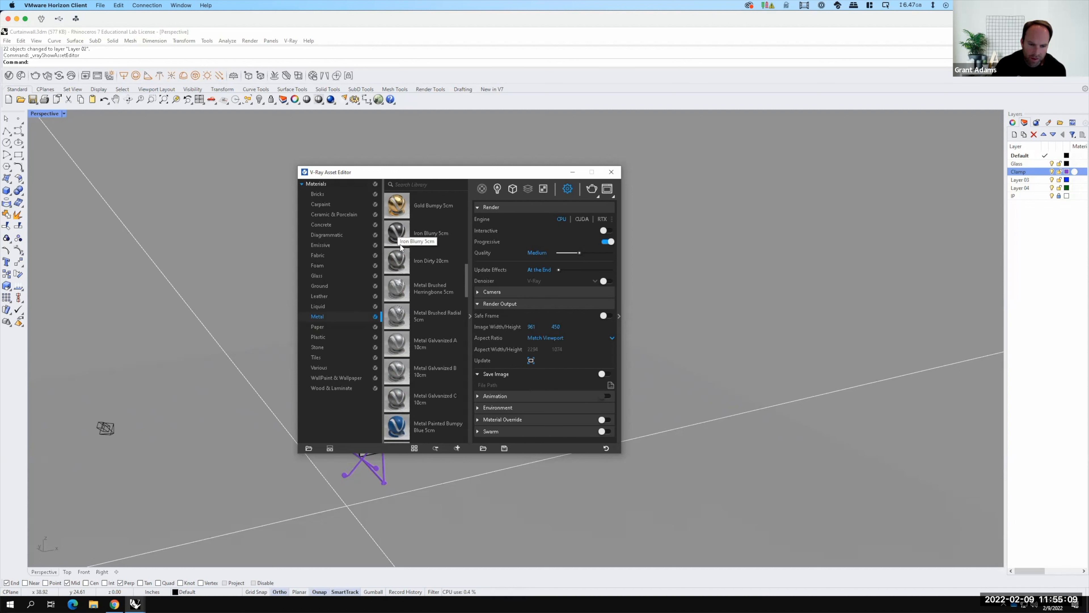
pyautogui.scroll(-2, 400, 254)
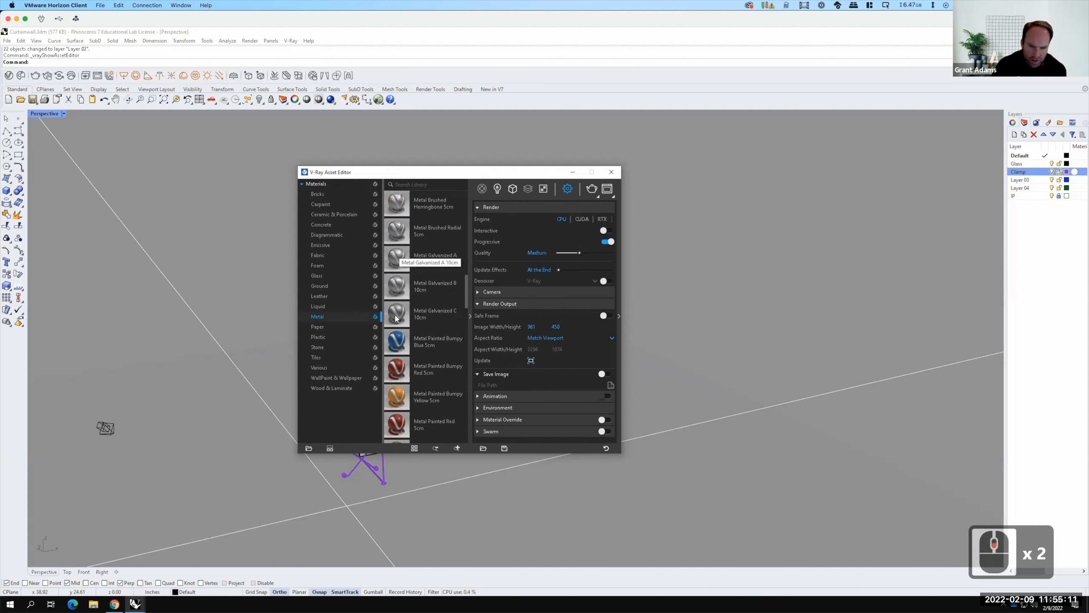
pyautogui.scroll(-4, 394, 314)
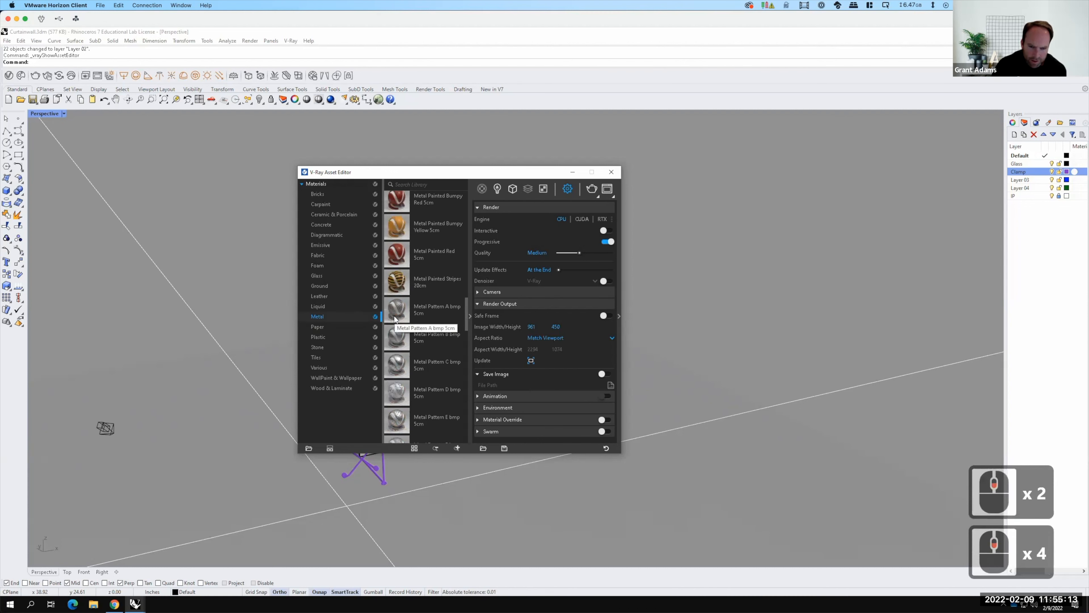
pyautogui.scroll(-4, 394, 316)
pyautogui.scroll(-4, 394, 316)
pyautogui.scroll(-3, 393, 315)
pyautogui.scroll(12, 393, 314)
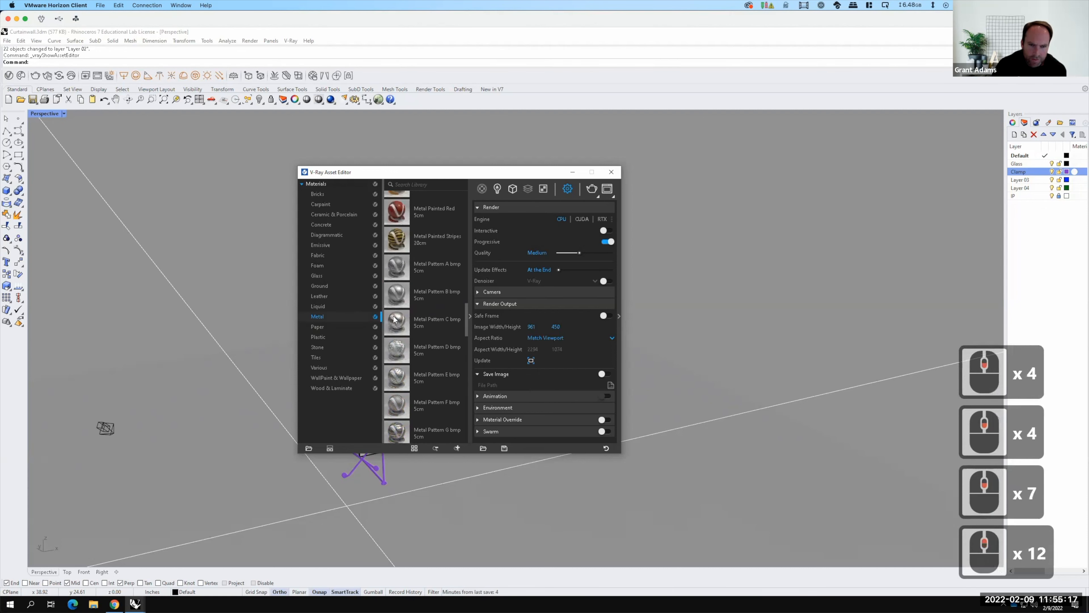
pyautogui.scroll(9, 394, 319)
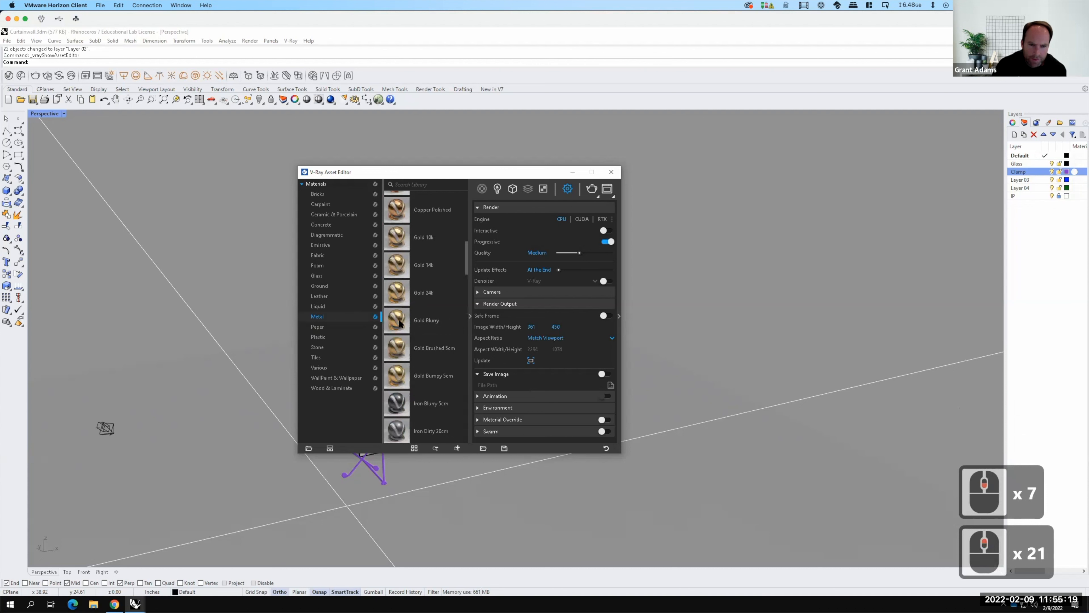
pyautogui.click(399, 398)
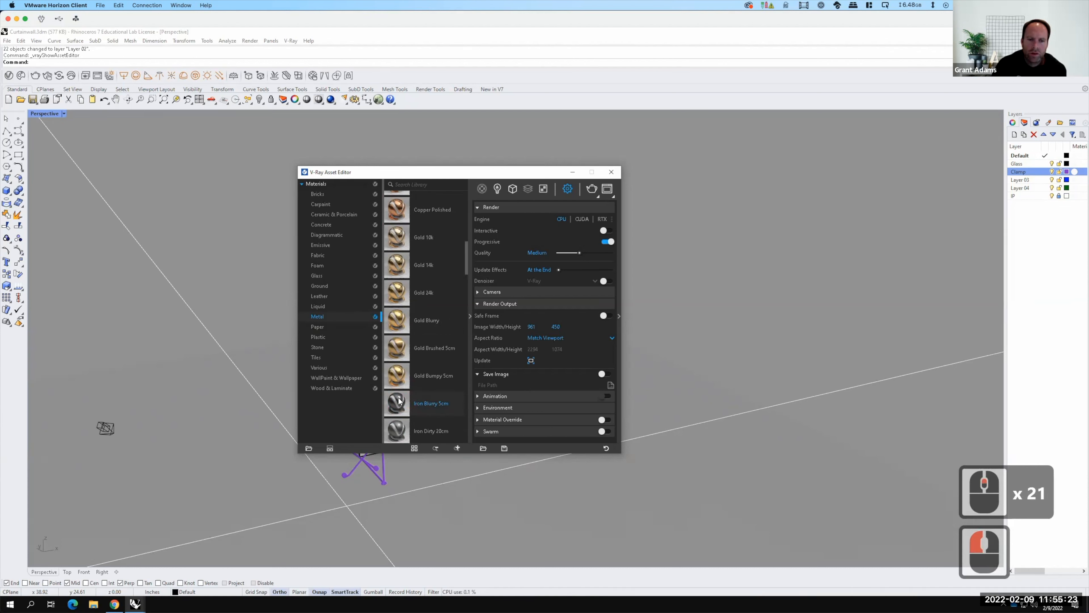
pyautogui.rightClick(399, 401)
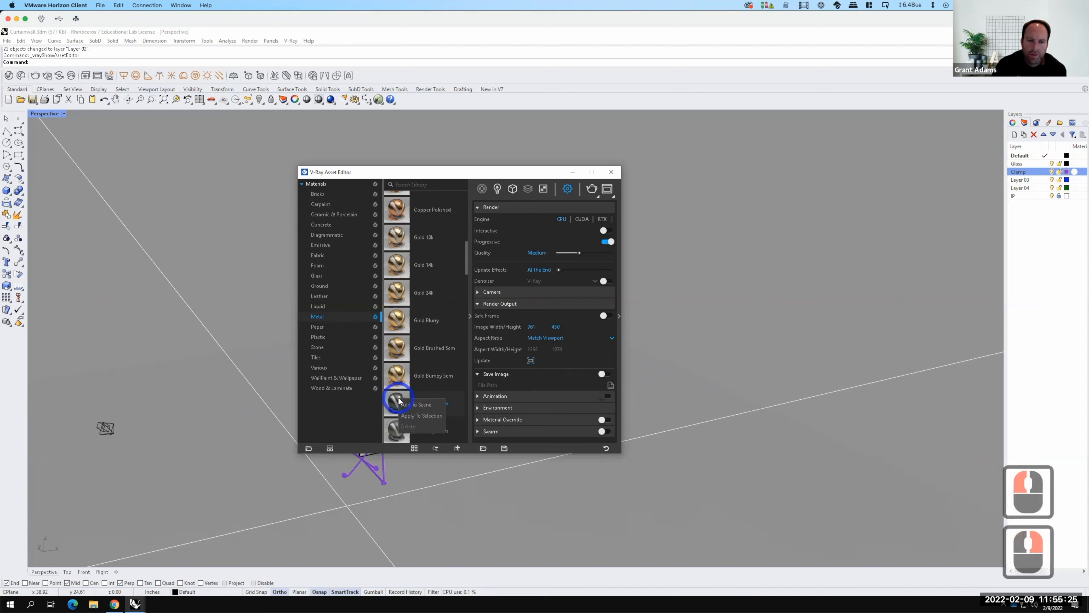
pyautogui.click(416, 404)
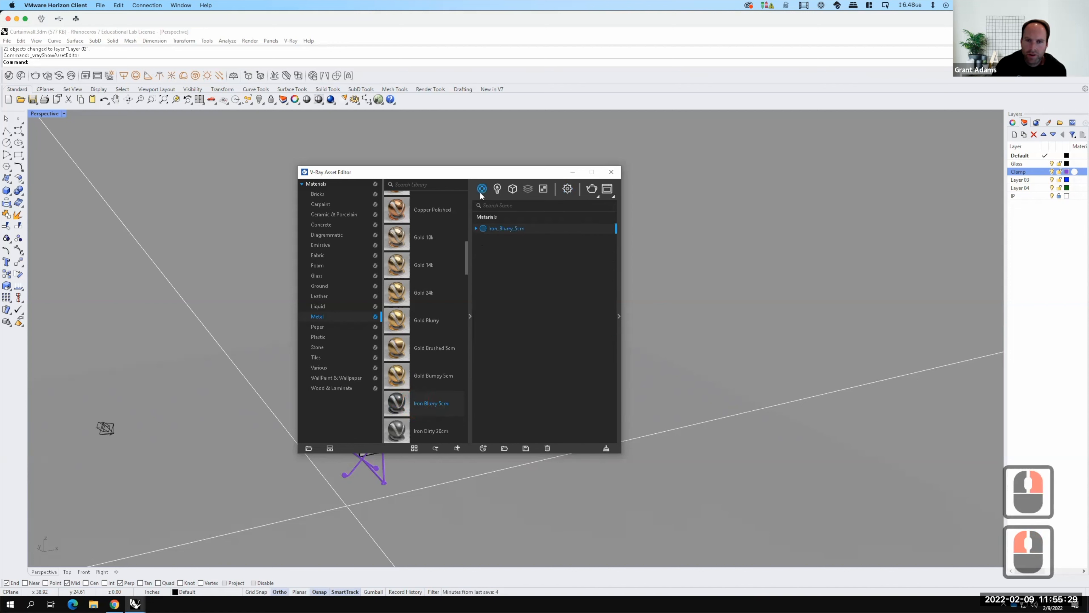
# Apply the Iron_Blurry_5cm material to the Clamp layer and move the Asset Editor clear of the model.
pyautogui.rightClick(509, 228)
pyautogui.moveTo(527, 255)
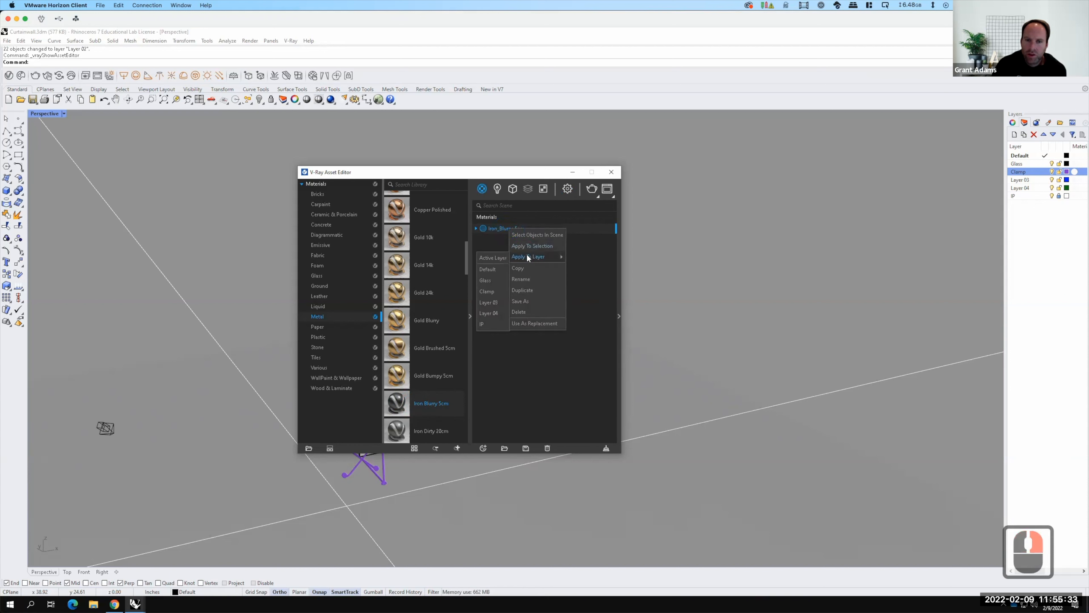
pyautogui.click(484, 291)
pyautogui.moveTo(466, 176); pyautogui.dragTo(684, 177)
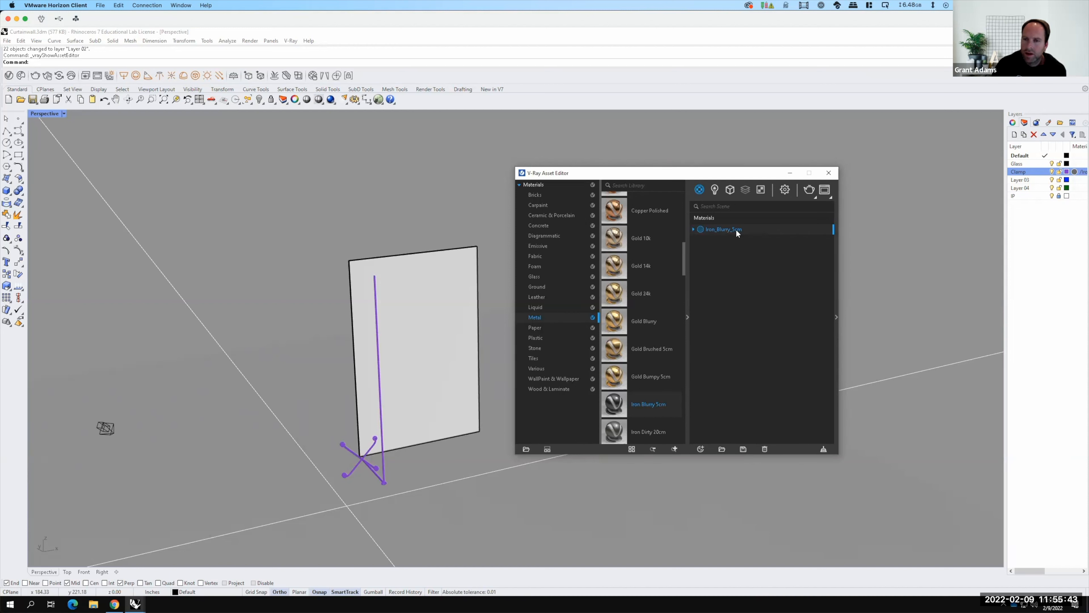
# Browse the Glass materials in the V-Ray library and add Glass Tempered to the scene.
pyautogui.click(536, 276)
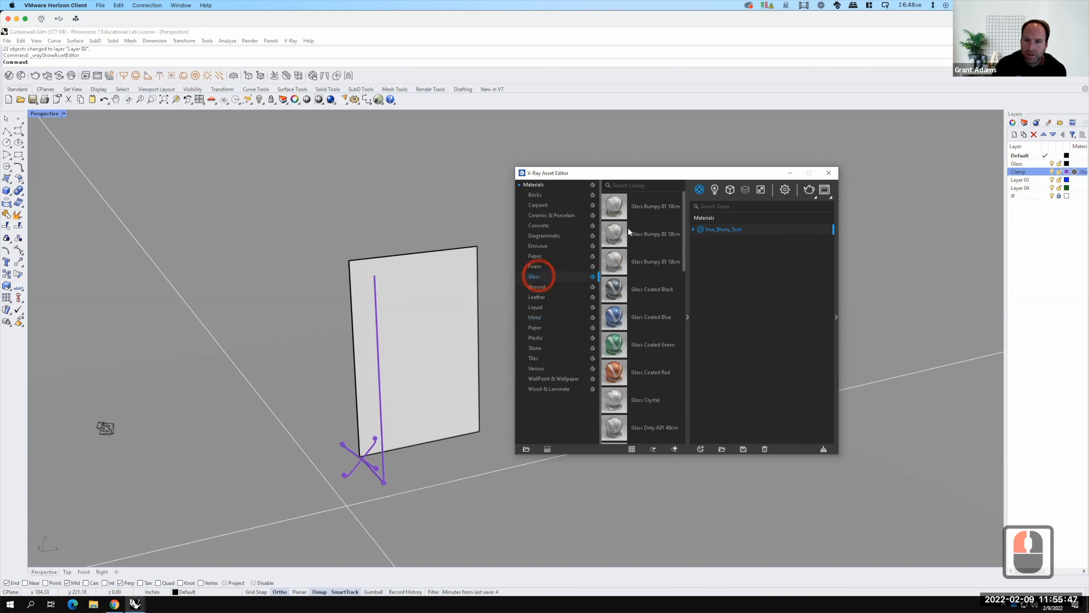
pyautogui.scroll(-6, 620, 236)
pyautogui.scroll(1, 620, 236)
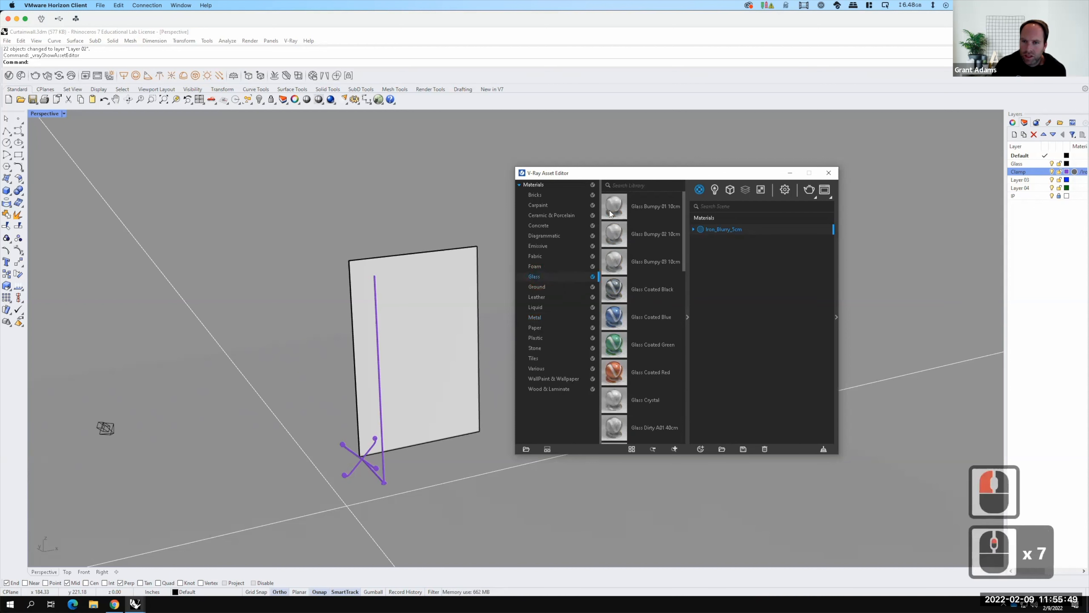
pyautogui.press('F15')
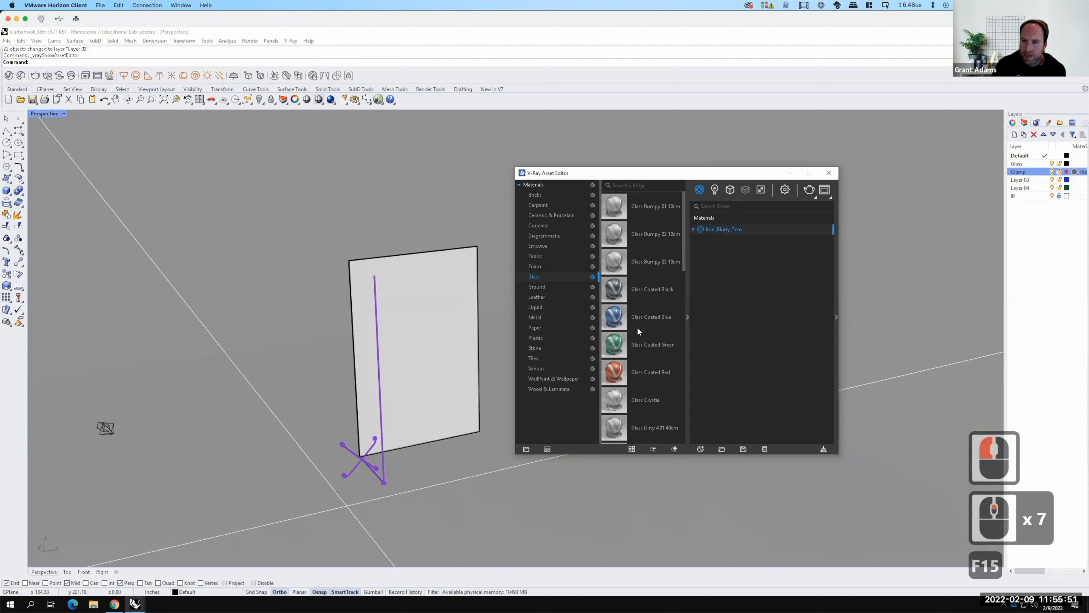
pyautogui.scroll(-6, 633, 326)
pyautogui.scroll(-4, 634, 327)
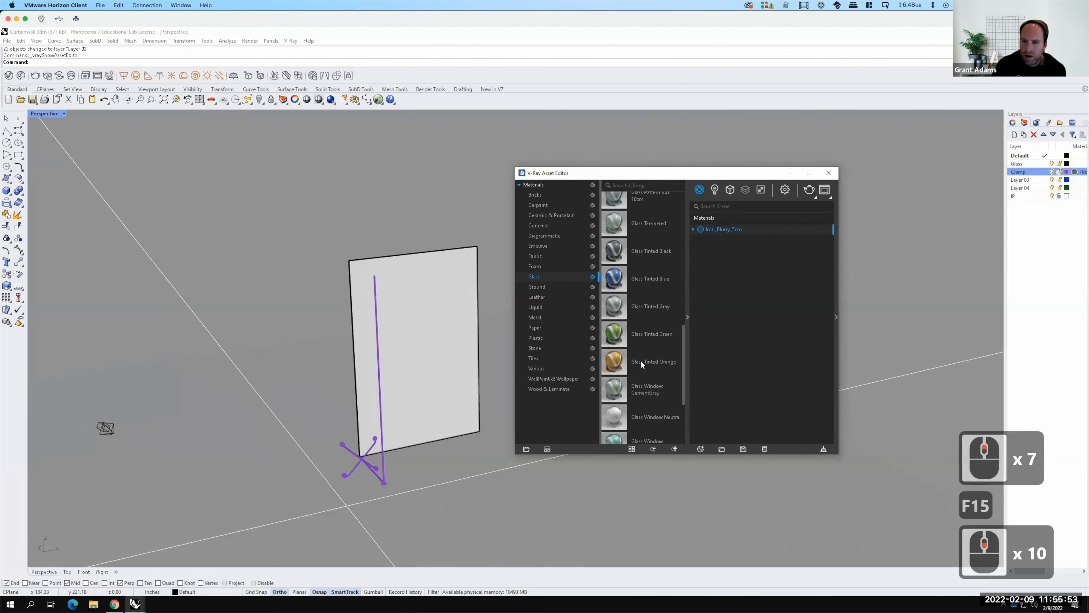
pyautogui.click(615, 223)
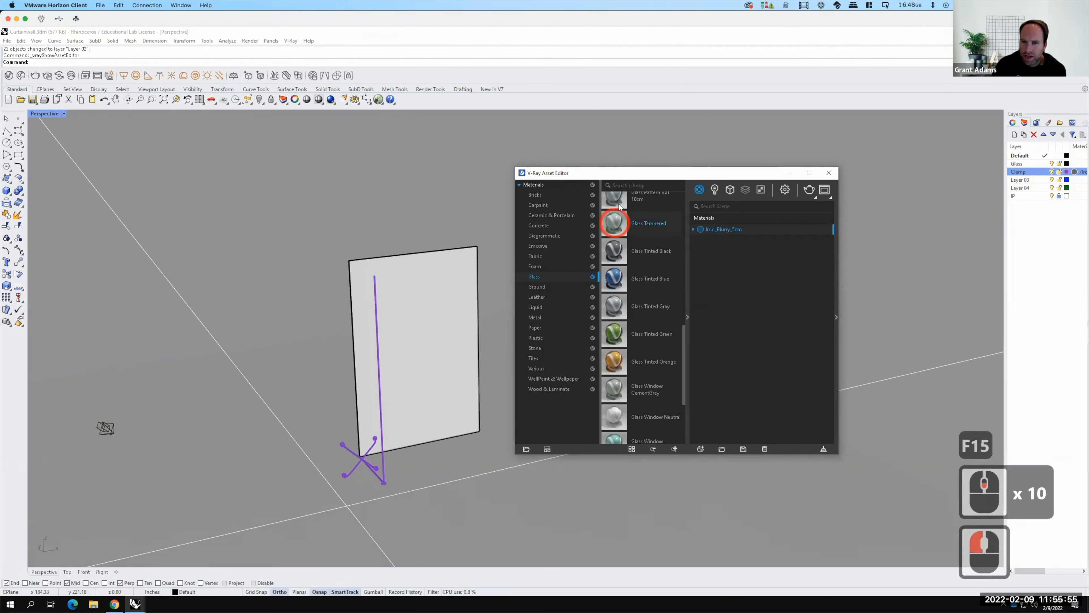
pyautogui.rightClick(615, 222)
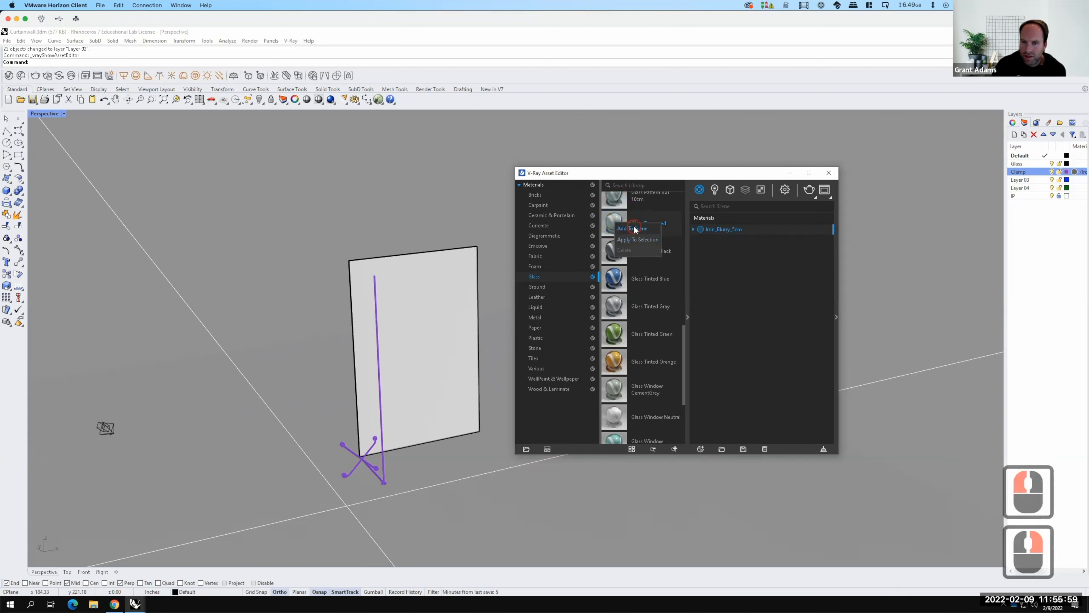
pyautogui.click(634, 228)
# Add the Glass Window WaterBlue and Glass Tinted Blue library materials to the scene.
pyautogui.scroll(-3, 618, 288)
pyautogui.scroll(-3, 618, 289)
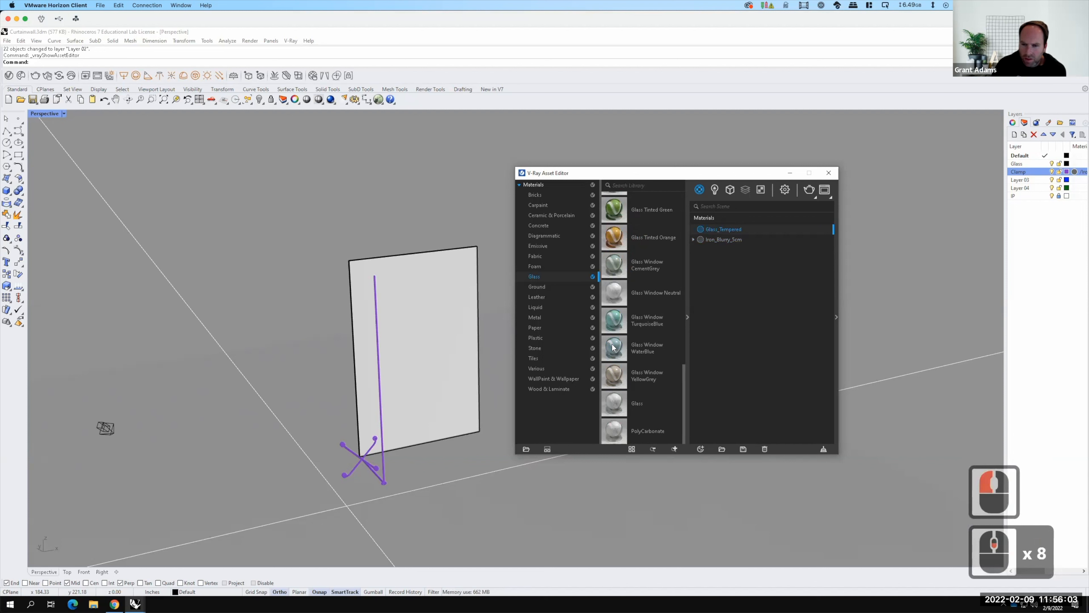
pyautogui.rightClick(615, 348)
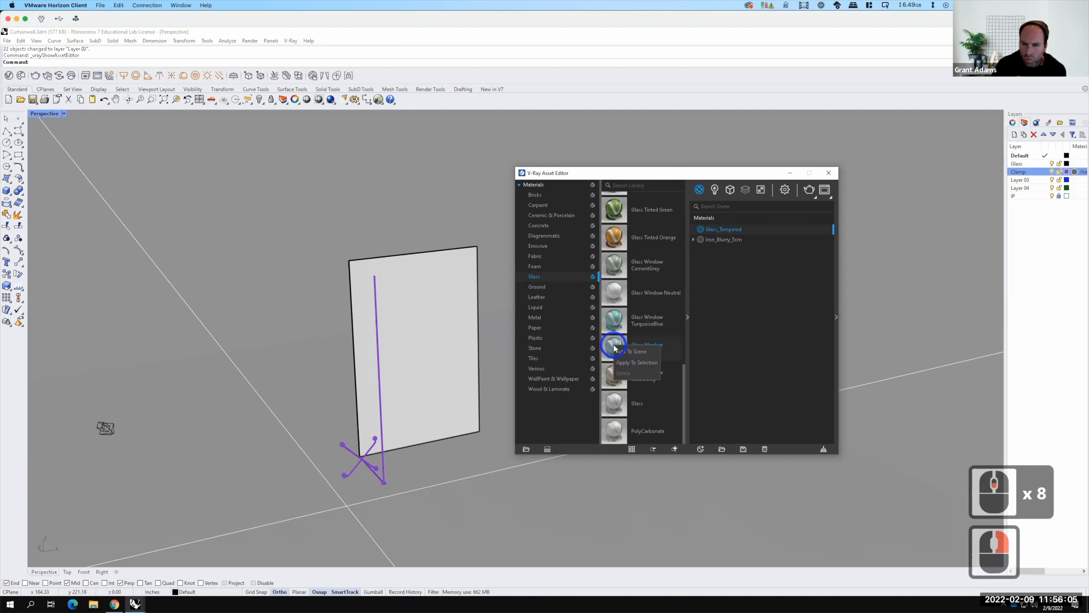
pyautogui.click(637, 353)
pyautogui.scroll(6, 624, 261)
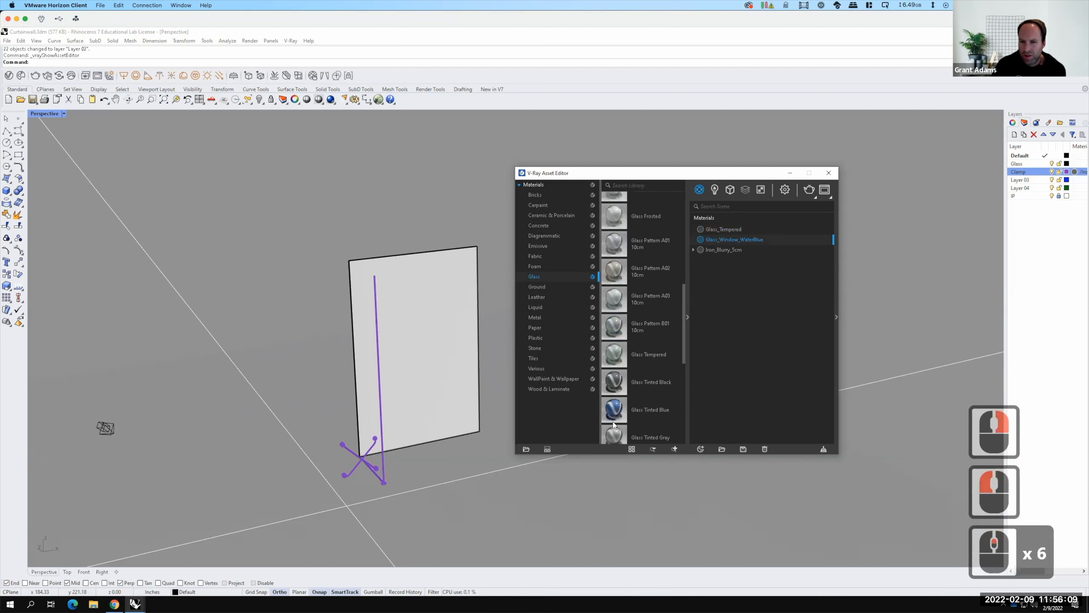
pyautogui.rightClick(615, 410)
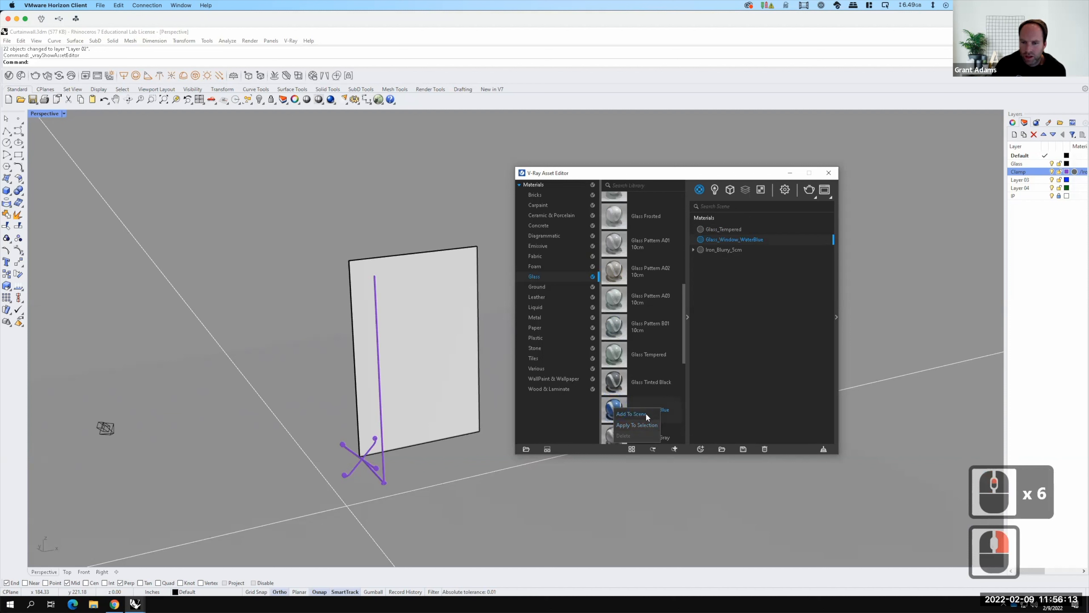
pyautogui.click(646, 413)
# Apply the Glass_Tempered material to the Glass layer.
pyautogui.click(731, 229)
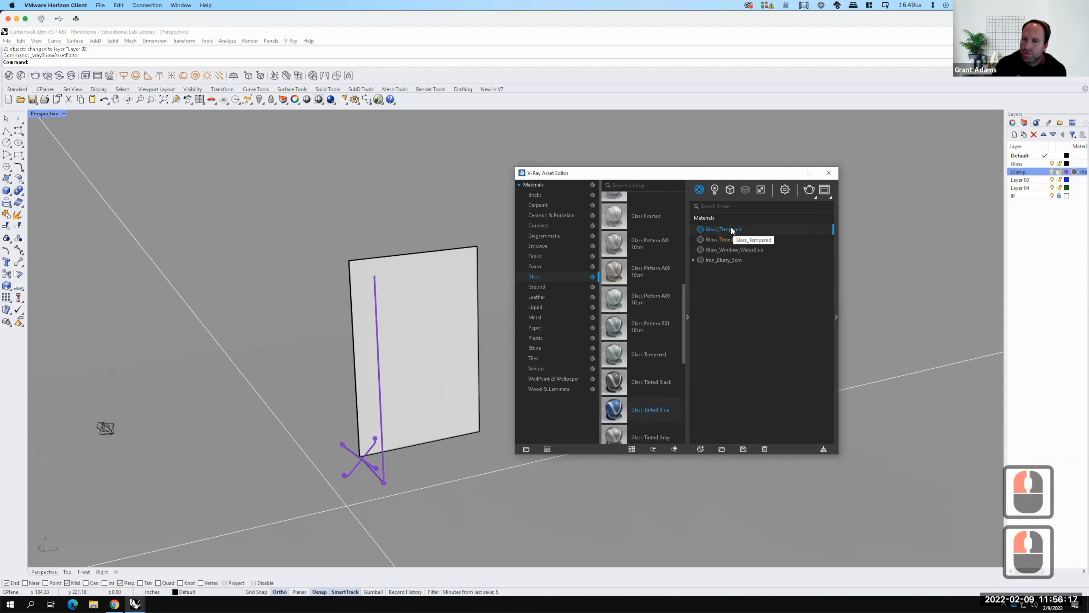
pyautogui.rightClick(731, 228)
pyautogui.moveTo(753, 256)
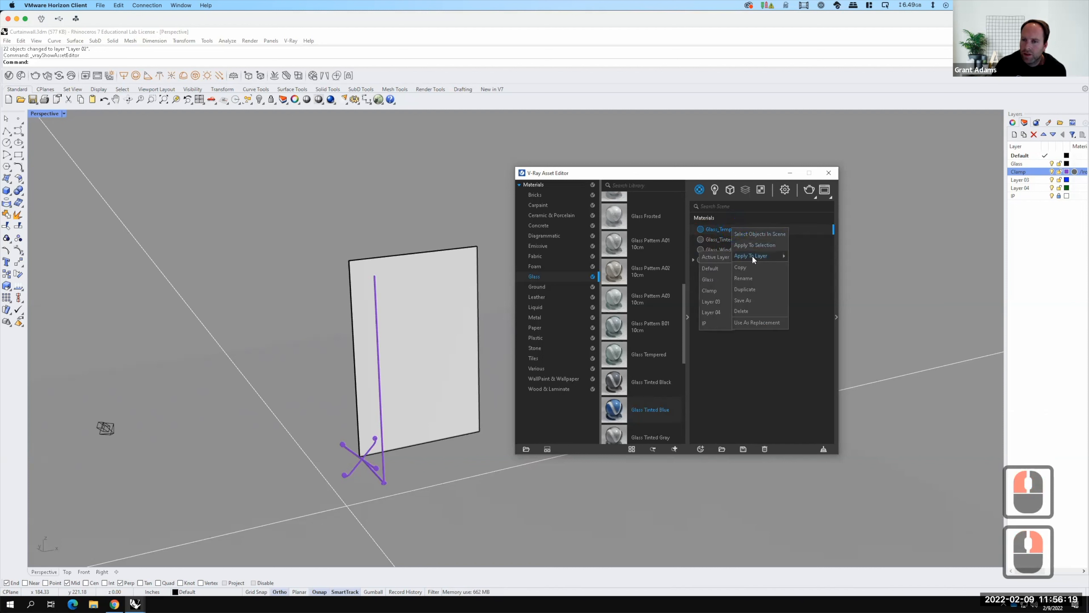
pyautogui.click(713, 281)
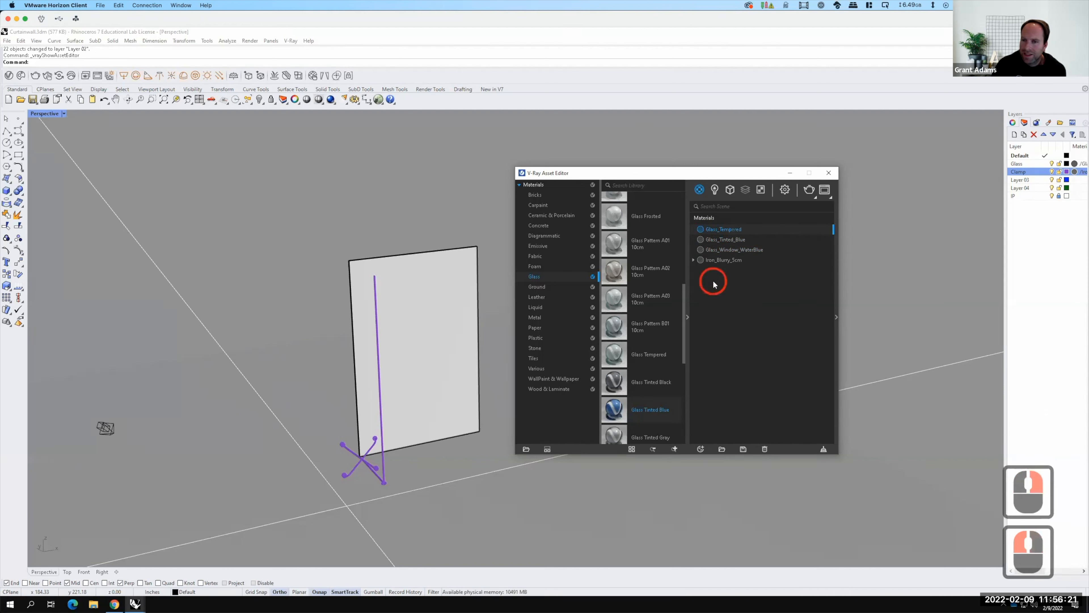
# Frame the glass panel and clamp in the Perspective view and run a V-Ray production render, keeping the Asset Editor accessible.
pyautogui.moveTo(590, 174); pyautogui.dragTo(816, 176)
pyautogui.scroll(2, 147, 350)
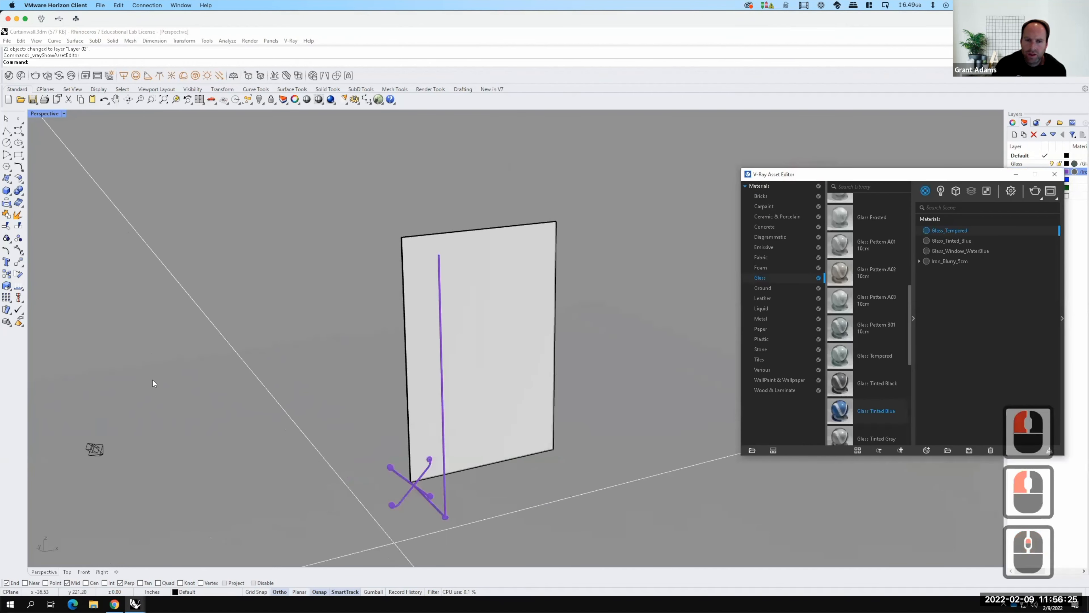
pyautogui.scroll(2, 199, 484)
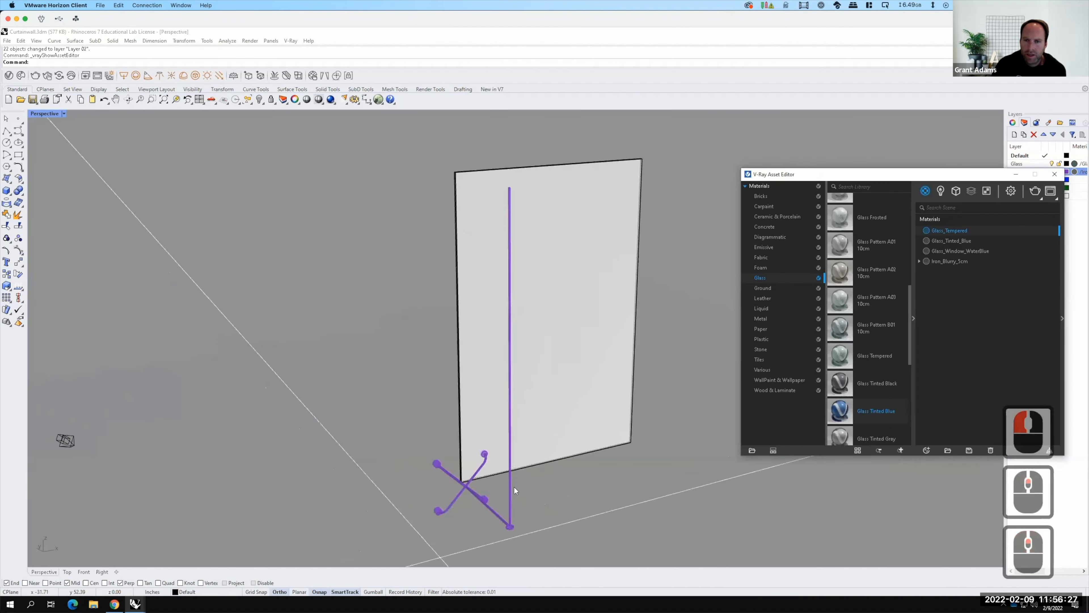
pyautogui.click(36, 76)
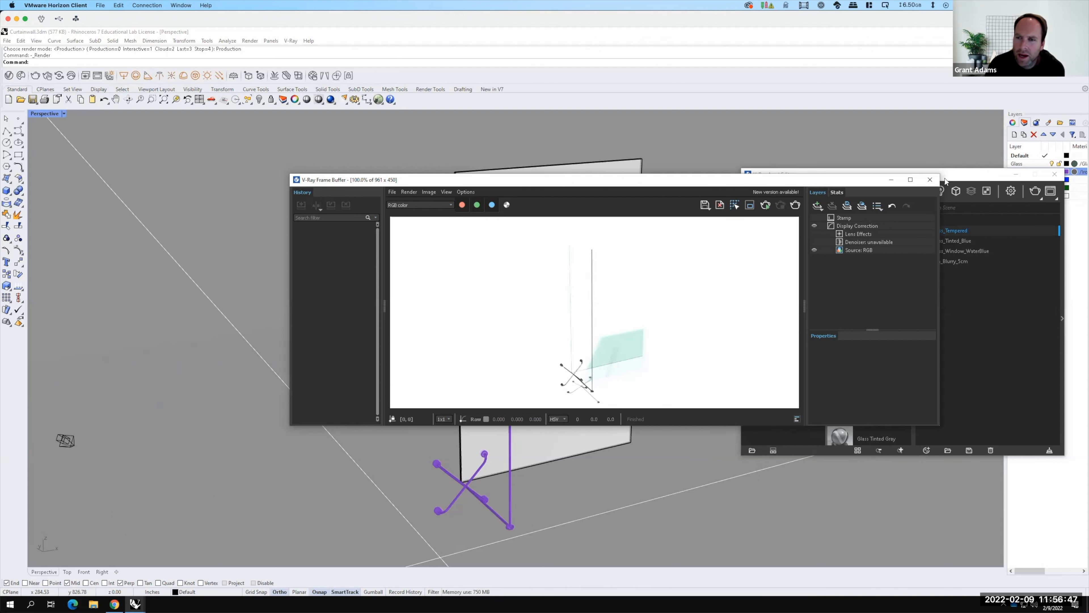
pyautogui.moveTo(849, 178); pyautogui.dragTo(759, 176)
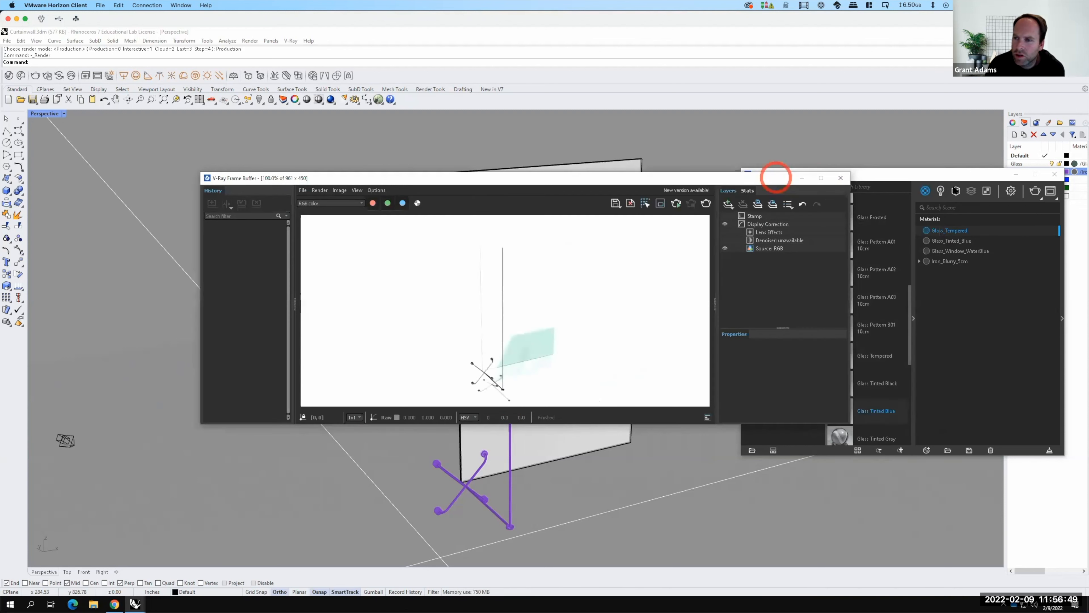
# Set the camera's Exposure Value to 15 in the V-Ray render settings.
pyautogui.press('F15')
pyautogui.click(1011, 191)
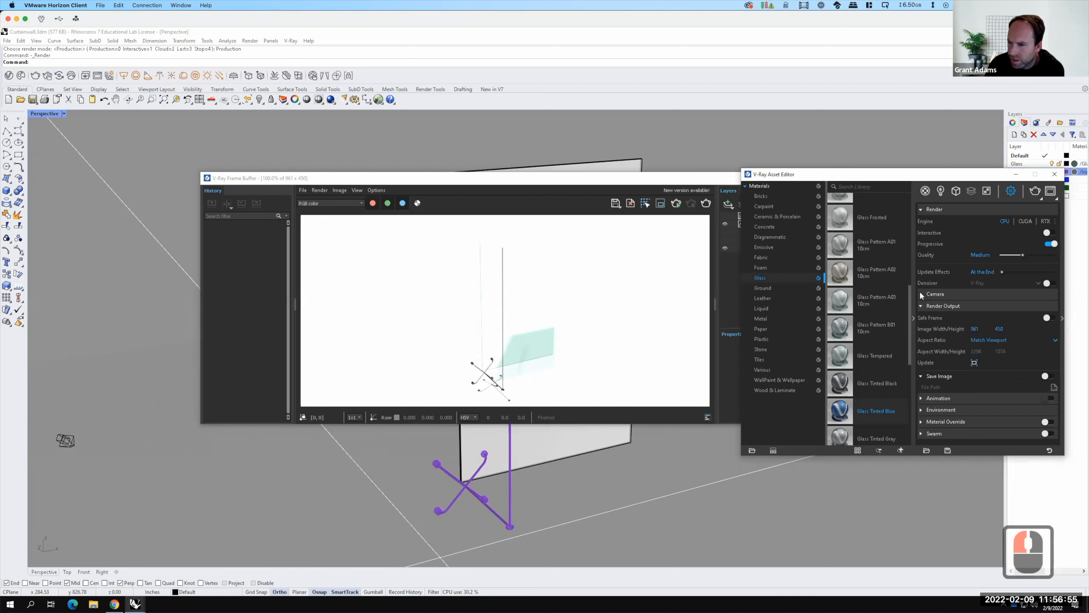
pyautogui.click(921, 302)
pyautogui.click(984, 296)
pyautogui.click(972, 344)
pyautogui.click(959, 343)
pyautogui.write('15')
pyautogui.press('Tab')
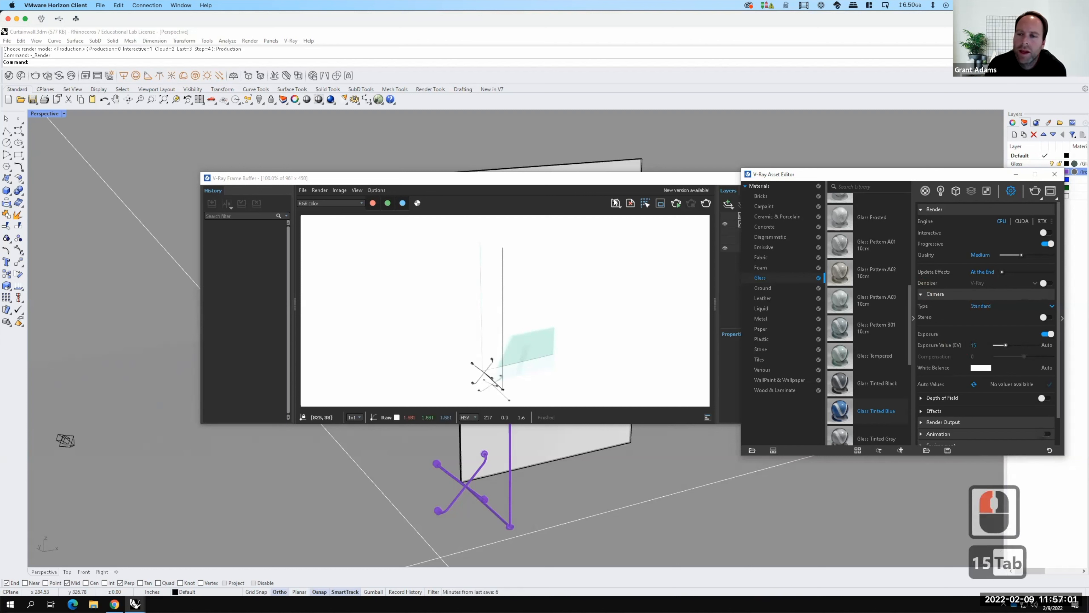
# Apply the Glass_Window_WaterBlue material to the Glass layer and run another V-Ray production render.
pyautogui.click(926, 191)
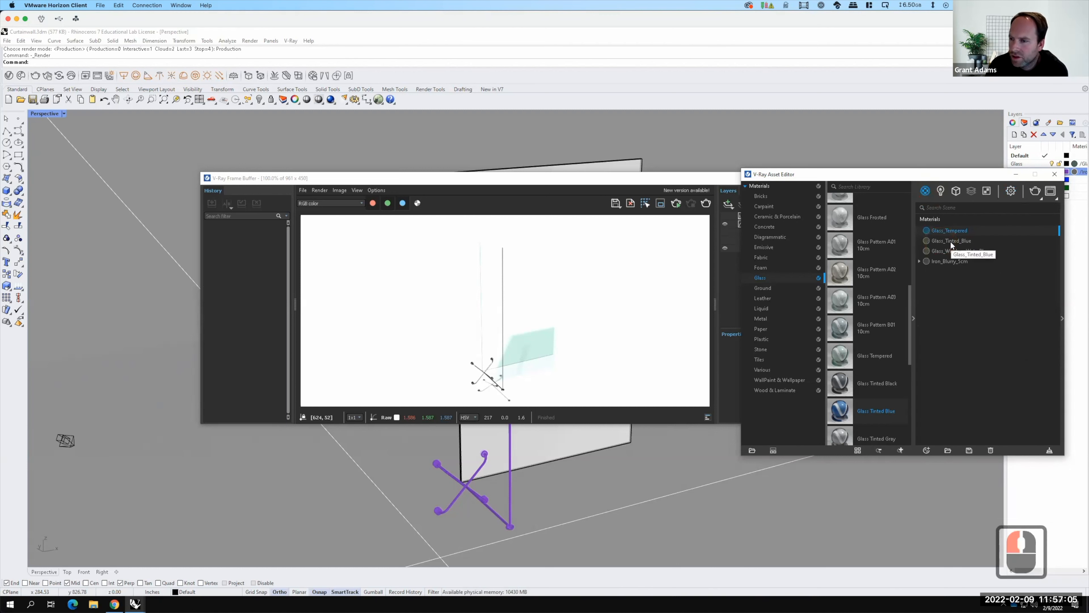
pyautogui.click(955, 250)
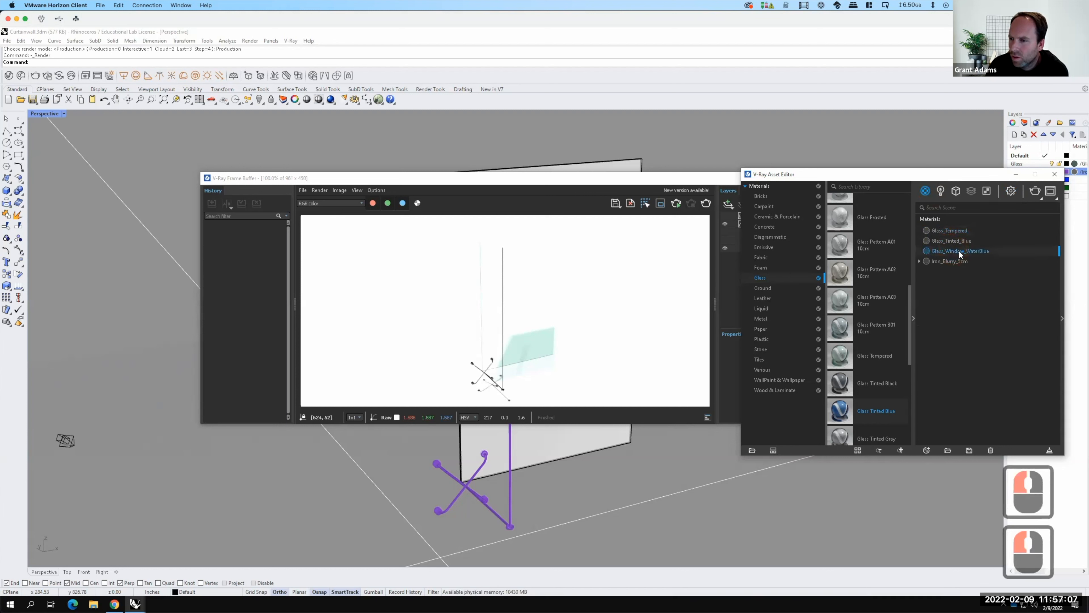
pyautogui.rightClick(960, 250)
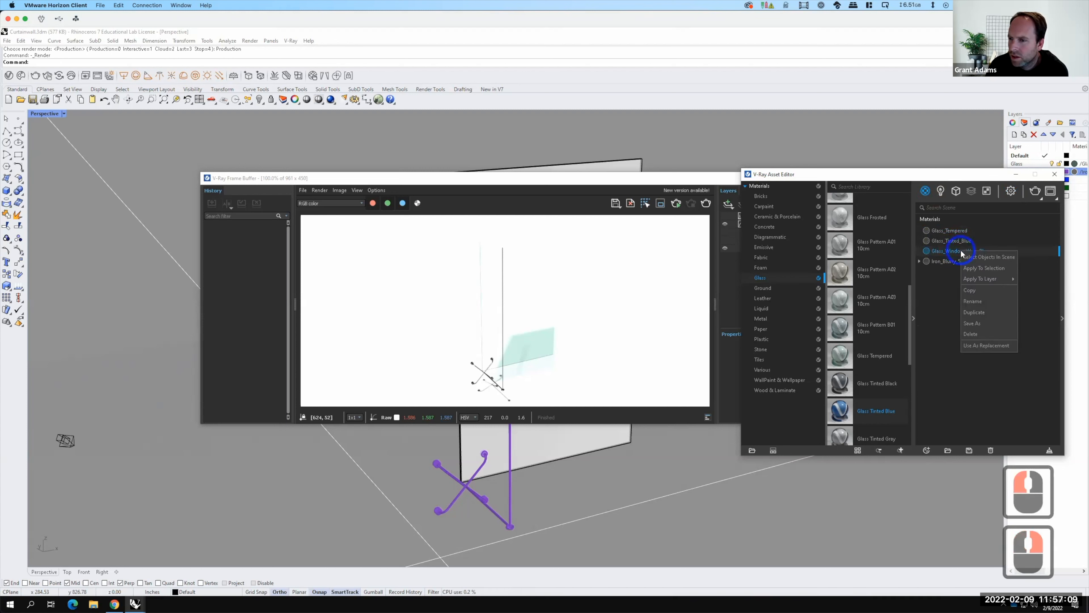
pyautogui.moveTo(975, 279)
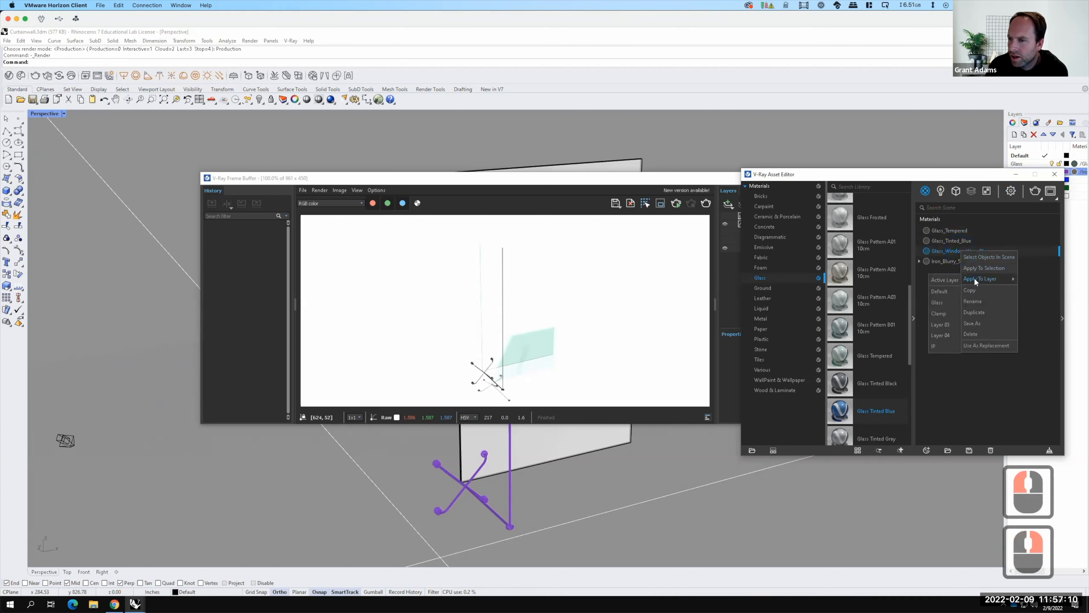
pyautogui.click(950, 303)
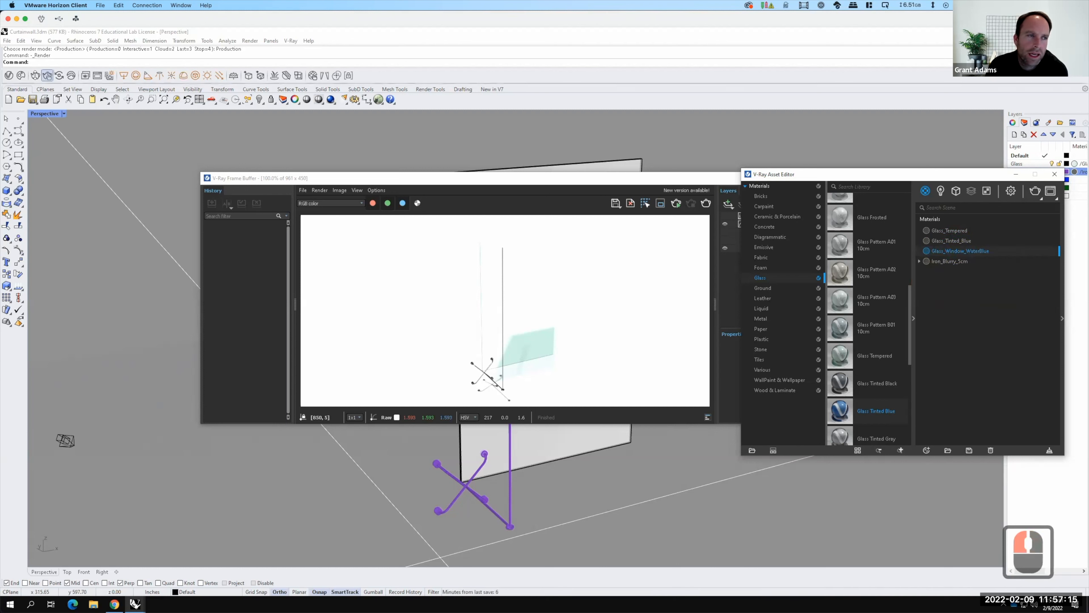
pyautogui.click(35, 76)
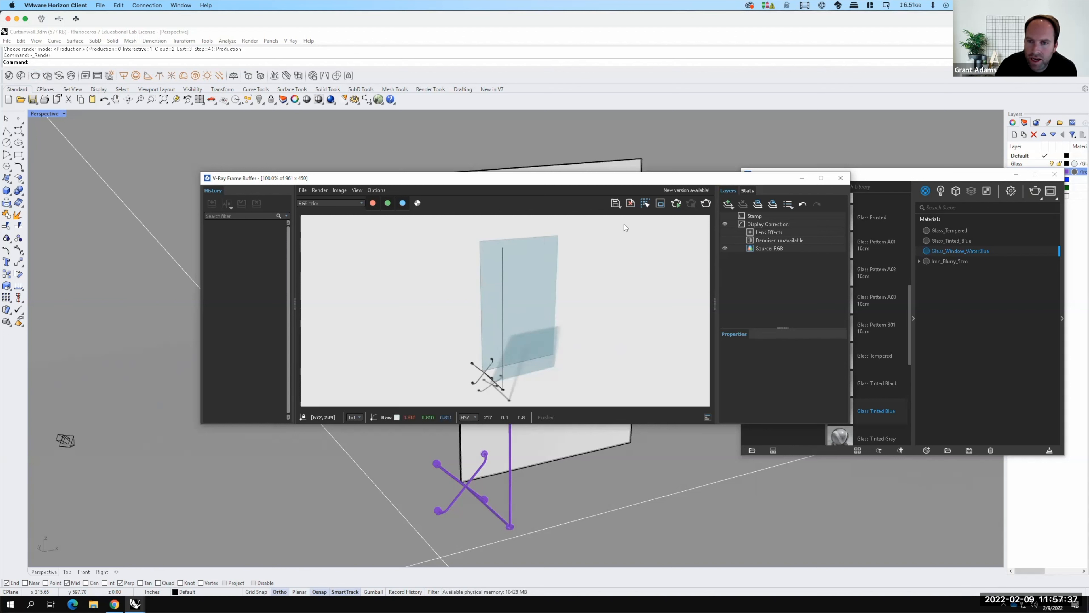
# Save the rendered image as a PNG named CurtainWall_Rendered in the S2022 folder of Ex206 - Modeling Components (Day 2).
pyautogui.click(616, 204)
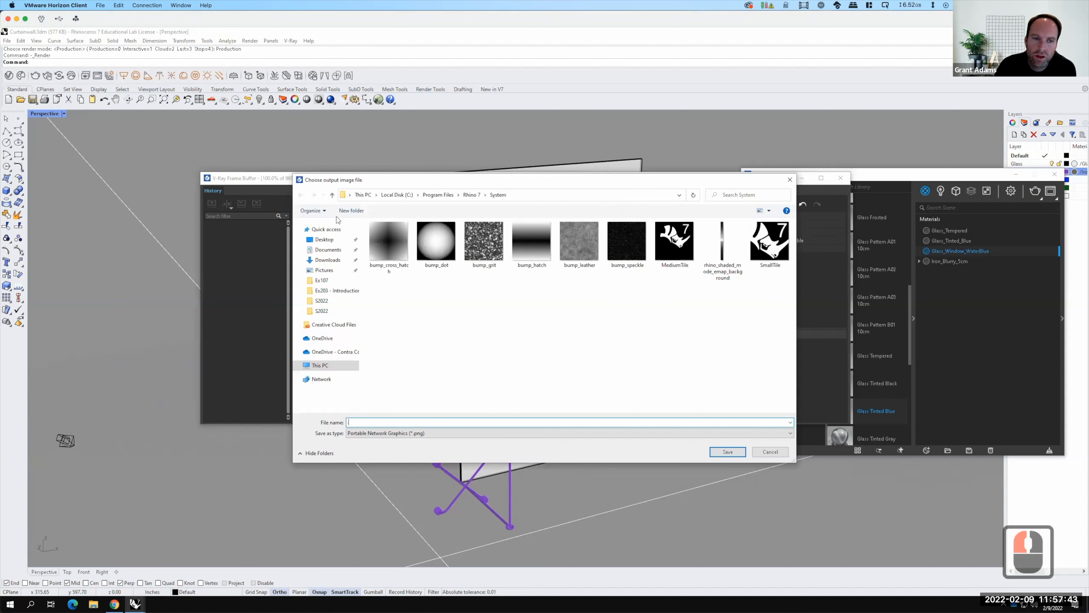
pyautogui.click(334, 351)
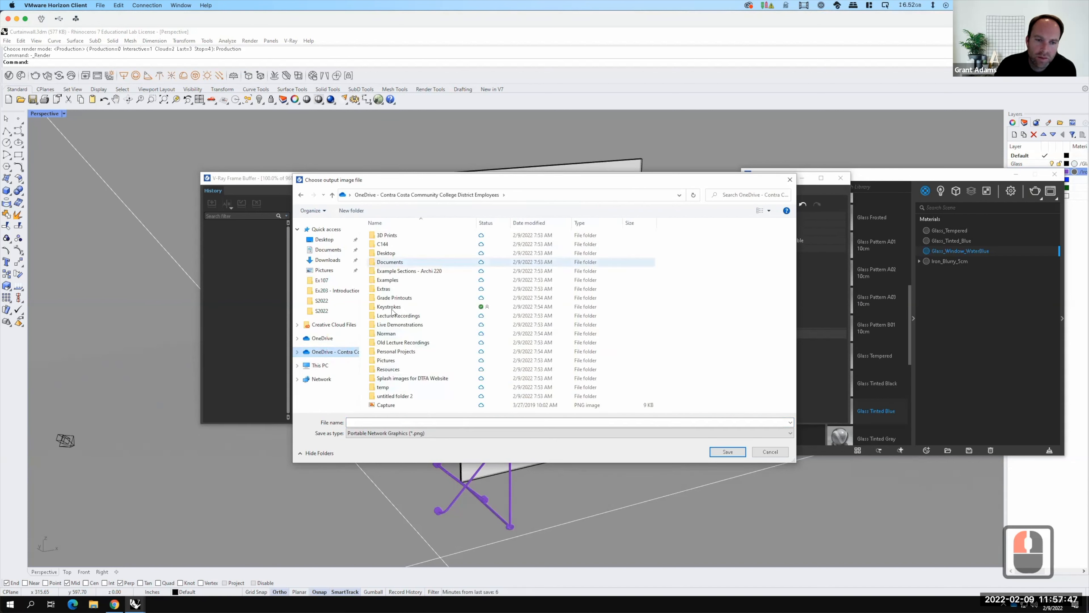
pyautogui.doubleClick(391, 325)
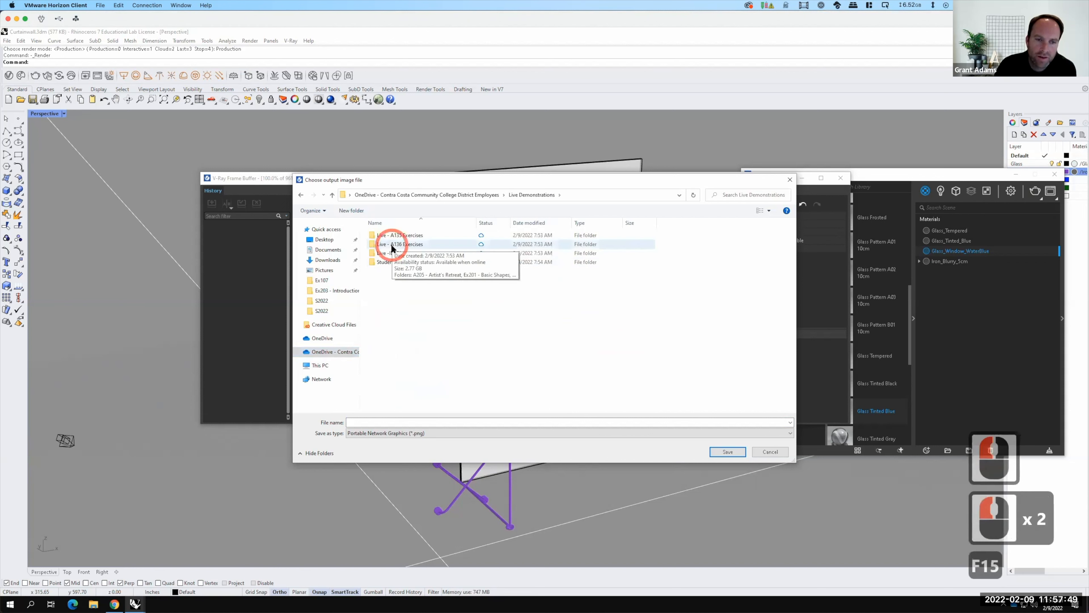
pyautogui.doubleClick(392, 244)
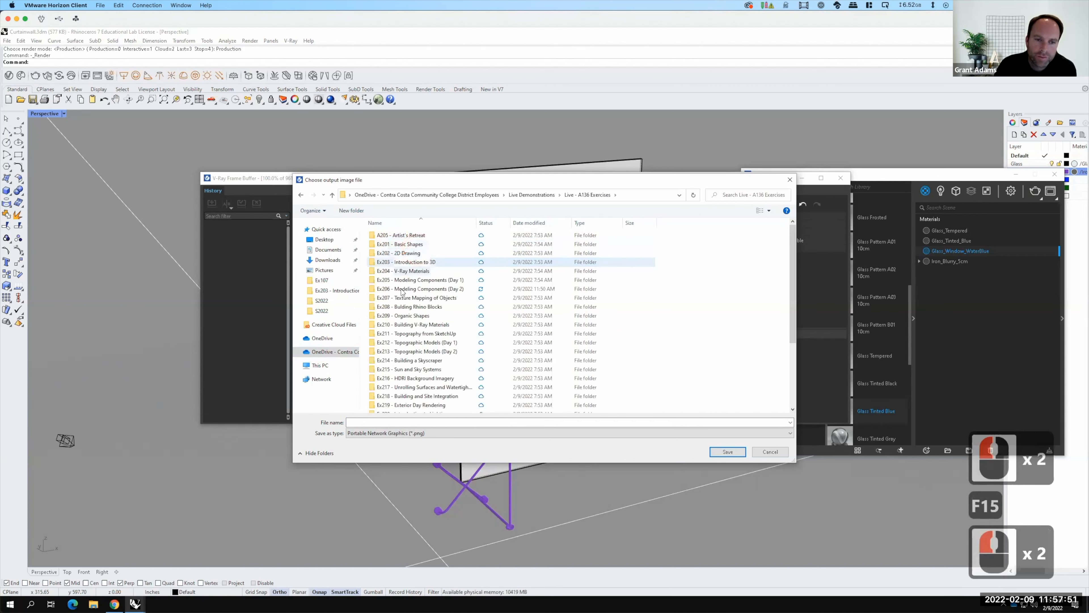
pyautogui.doubleClick(409, 290)
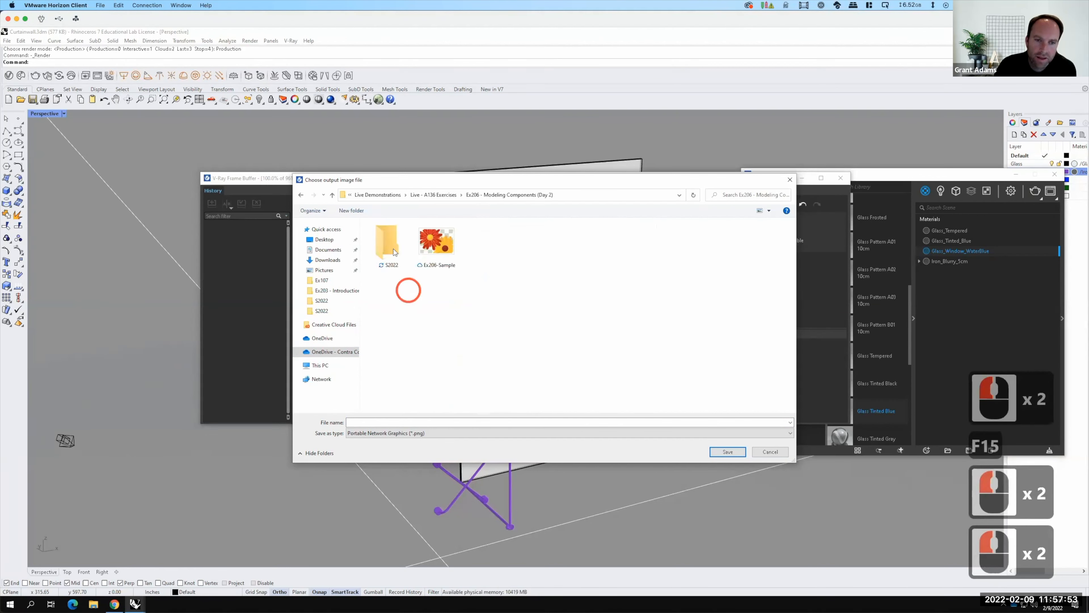
pyautogui.doubleClick(385, 249)
pyautogui.click(378, 423)
pyautogui.write('Curtain')
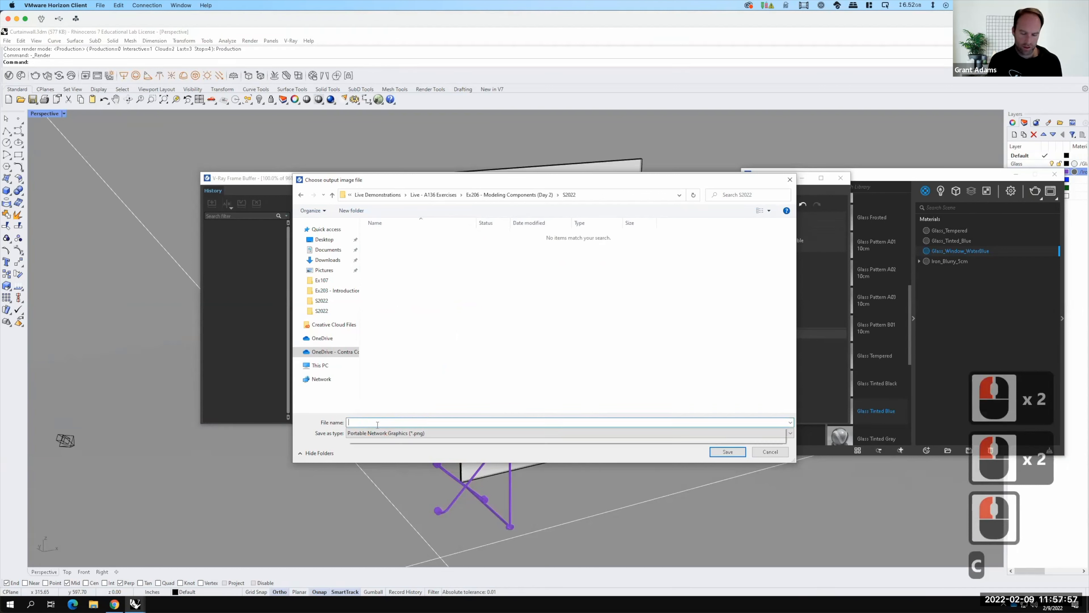
pyautogui.write('Wa')
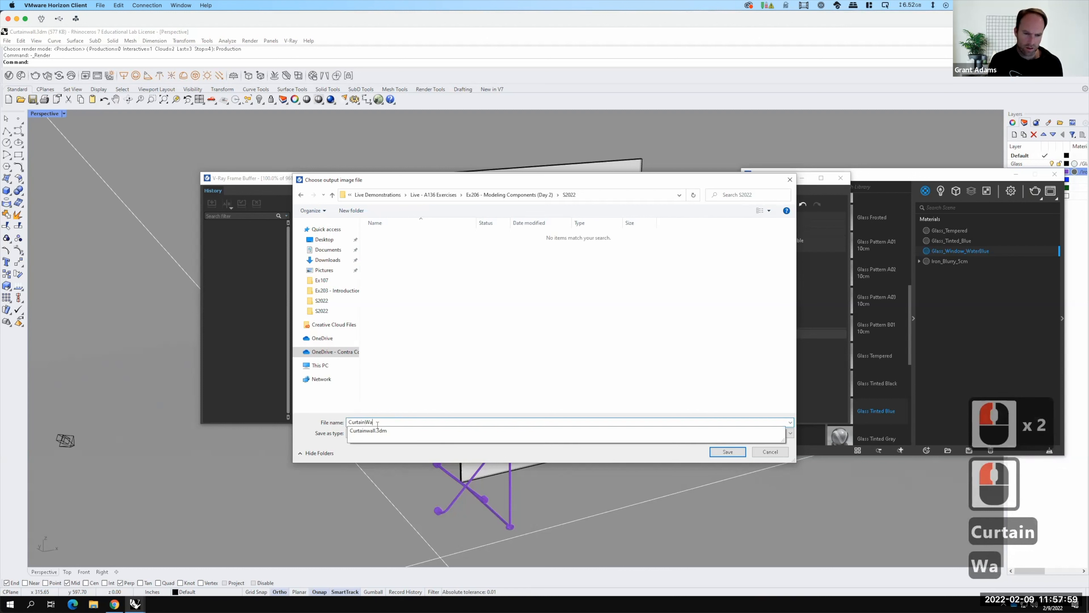
pyautogui.write('ll_Rendered')
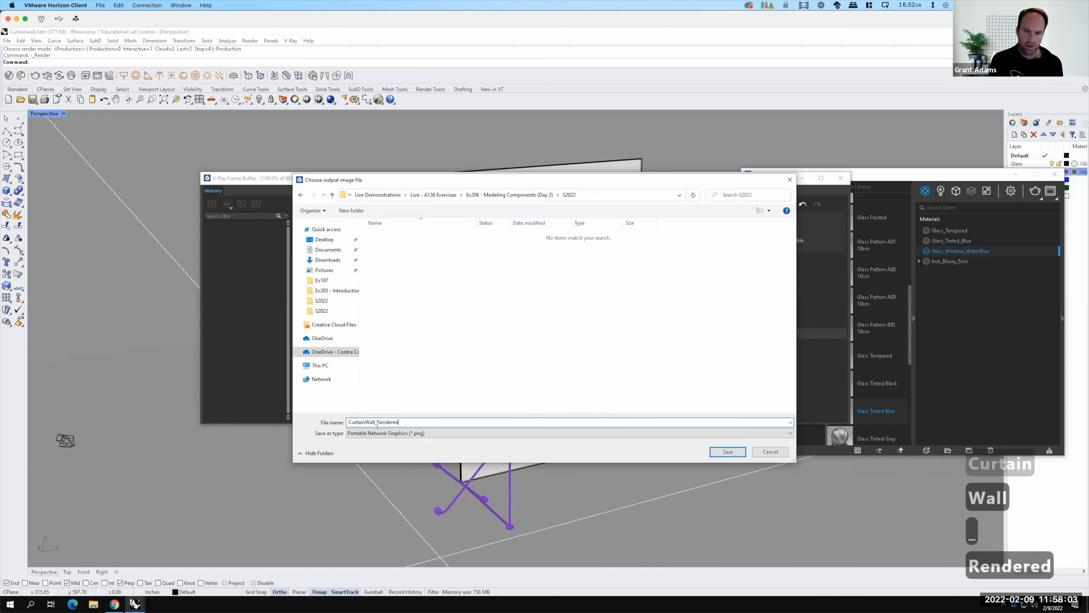
pyautogui.press('Return')
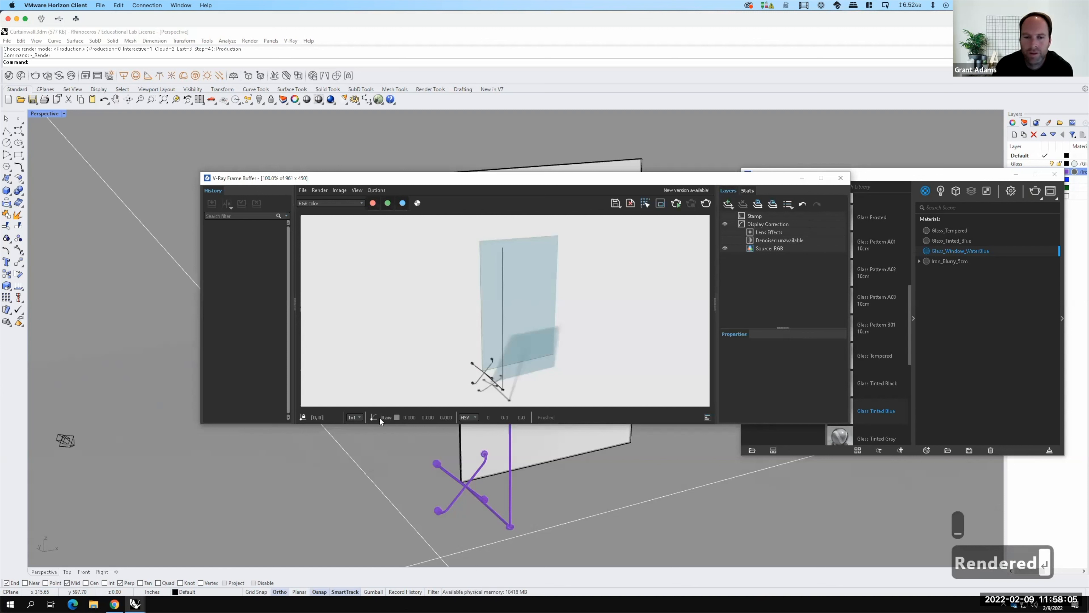
# Close the V-Ray Frame Buffer and save the Curtainwall model file.
pyautogui.click(628, 485)
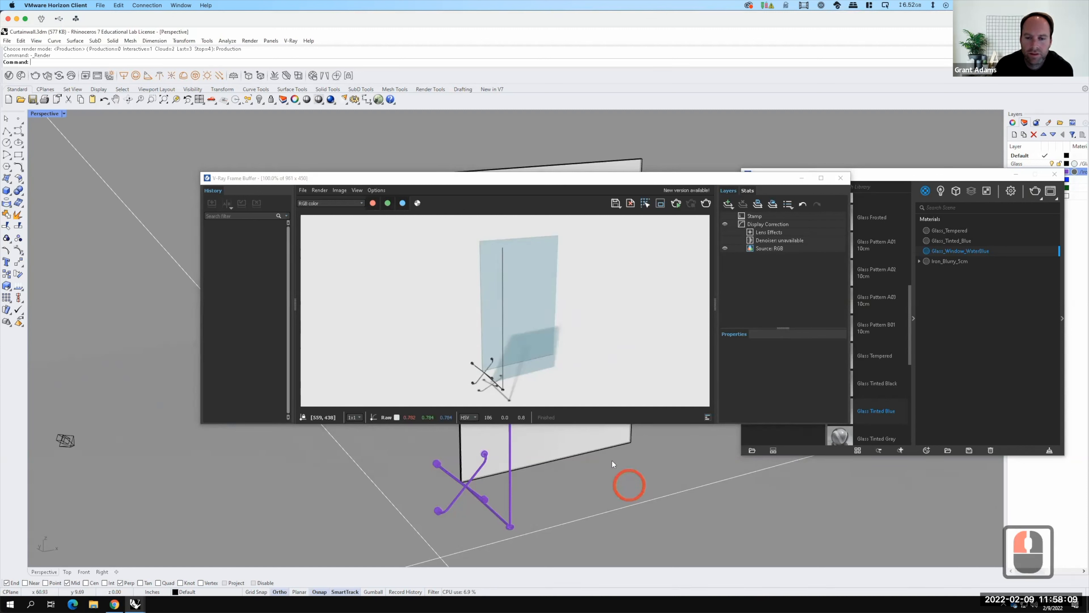
pyautogui.click(842, 177)
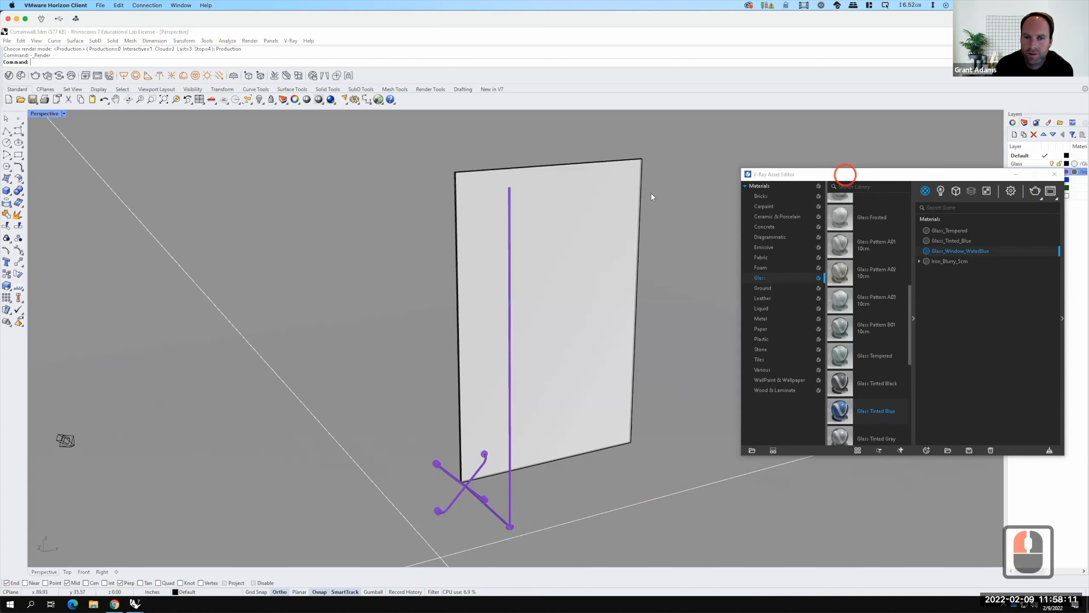
pyautogui.click(376, 297)
pyautogui.click(7, 40)
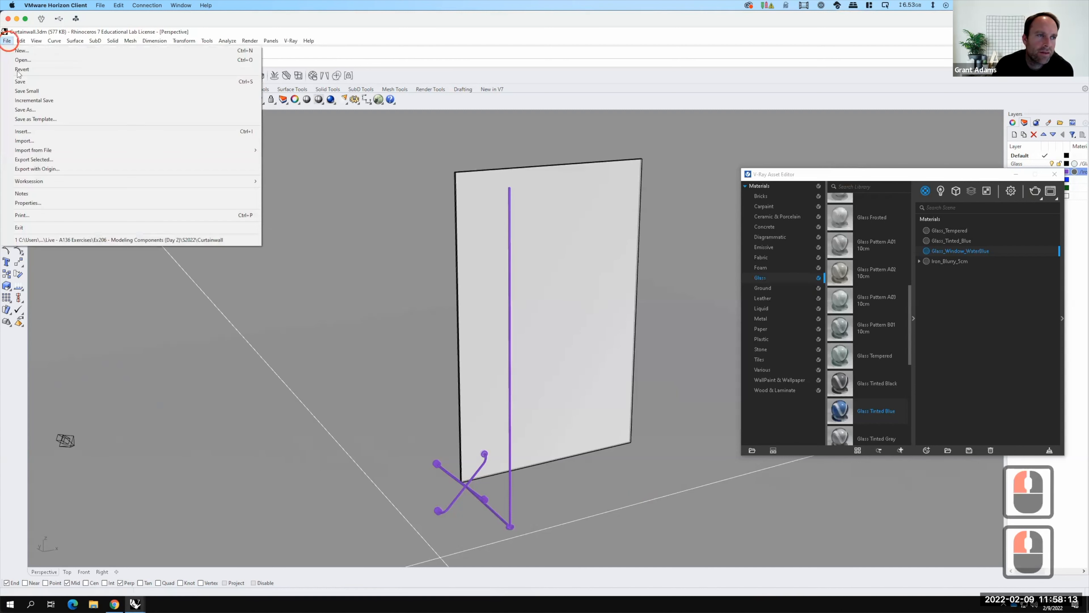
pyautogui.click(20, 81)
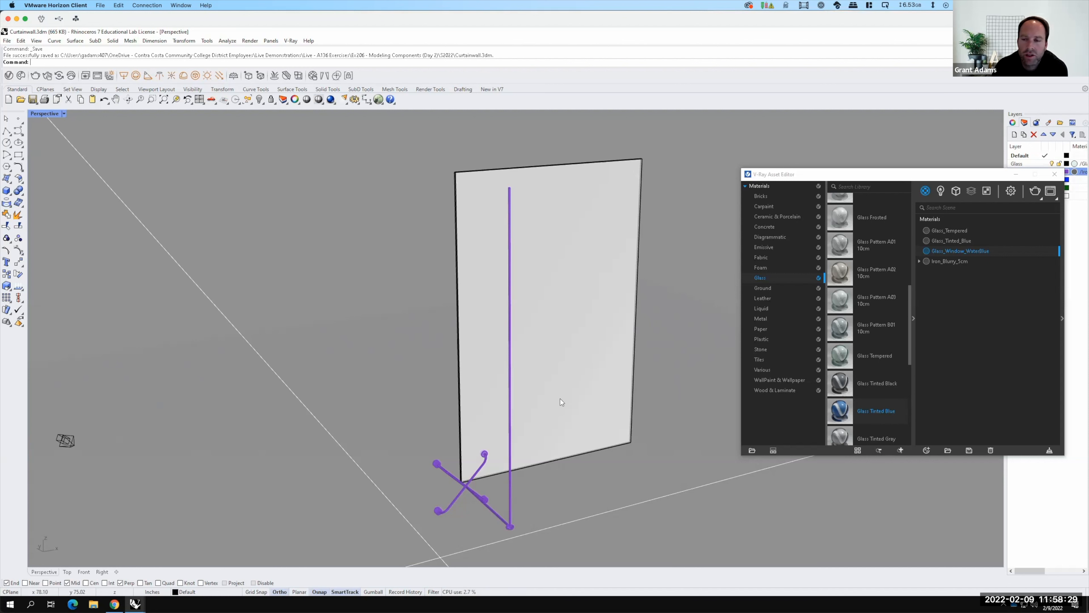
# Switch to Chrome to review the Exercise 206 submission instructions, and return to Rhino with the Asset Editor minimized.
pyautogui.click(114, 604)
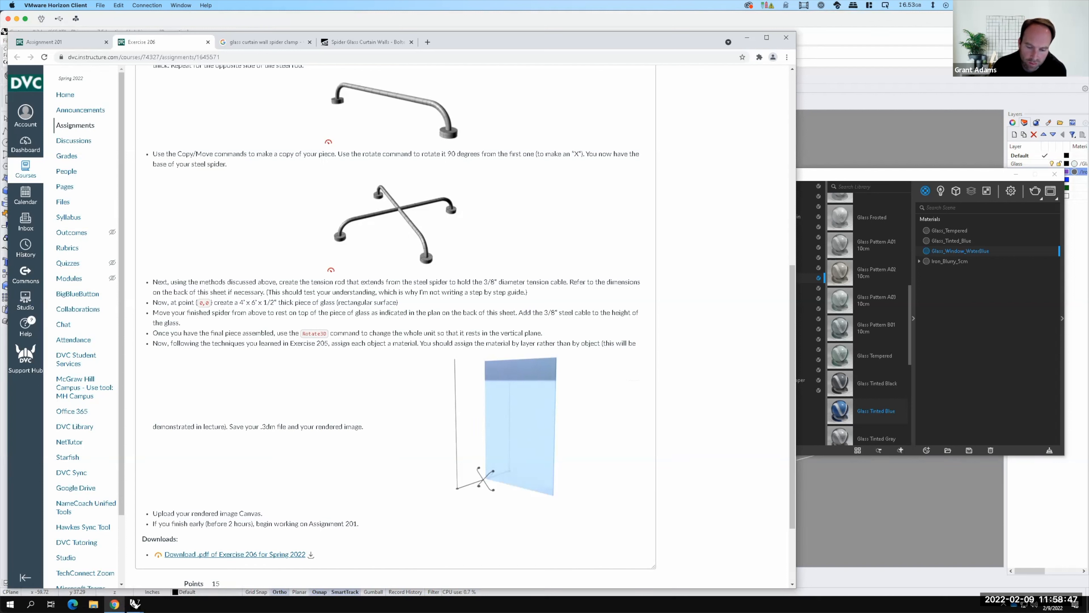
pyautogui.press('F15')
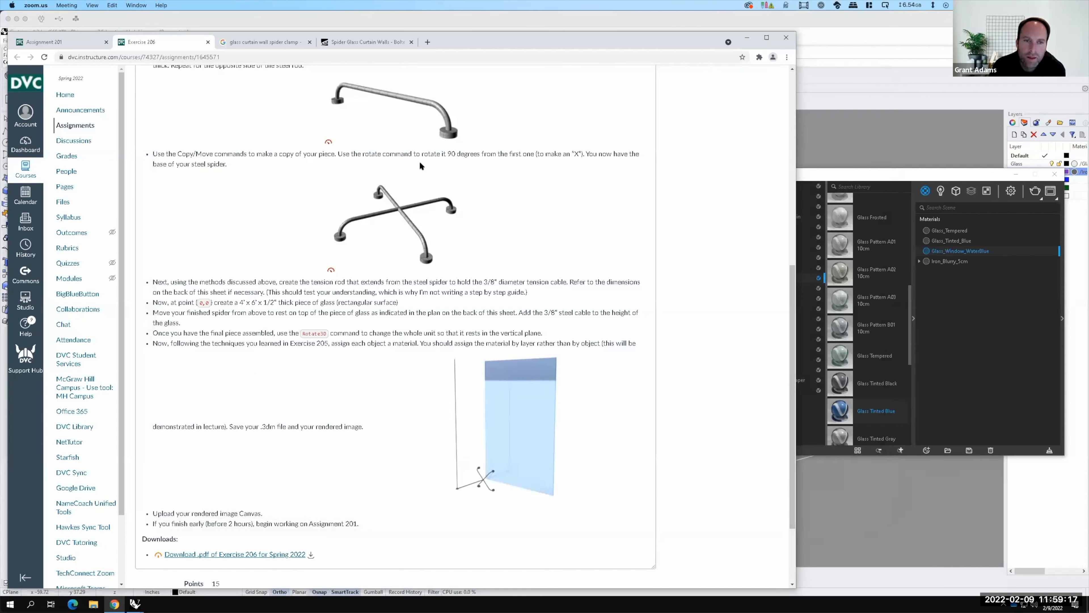
pyautogui.click(841, 125)
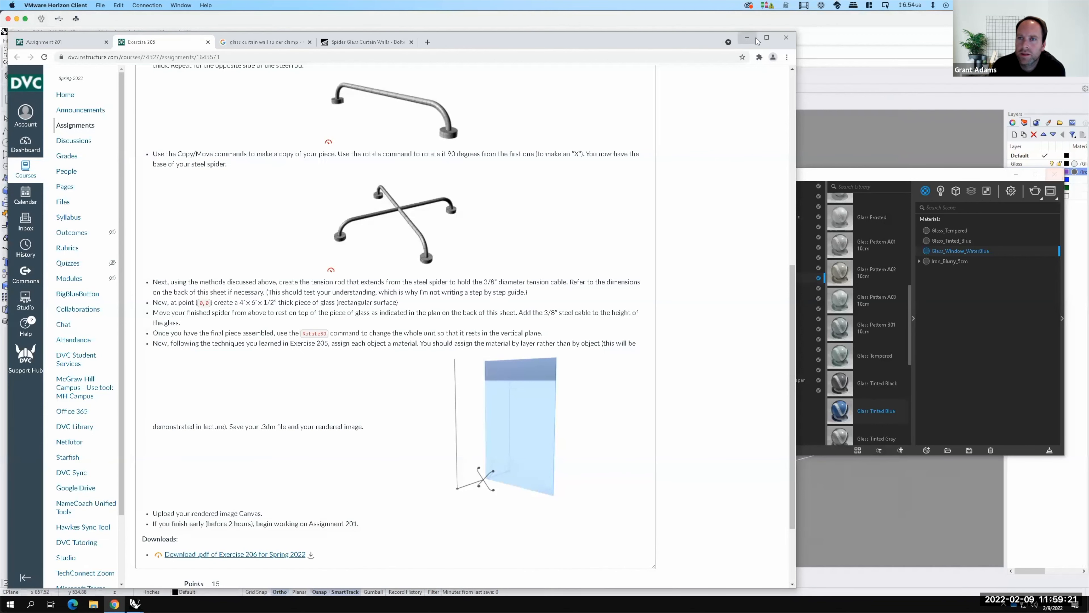
pyautogui.click(748, 38)
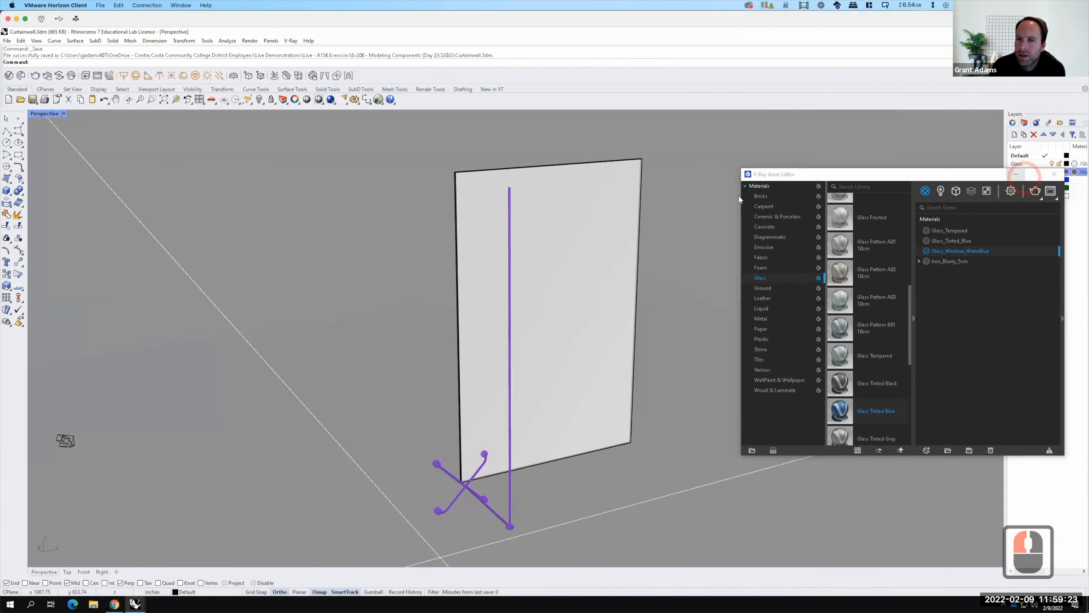
pyautogui.click(1016, 174)
# Select the glass panel and change its object layer to Layer 04.
pyautogui.click(620, 218)
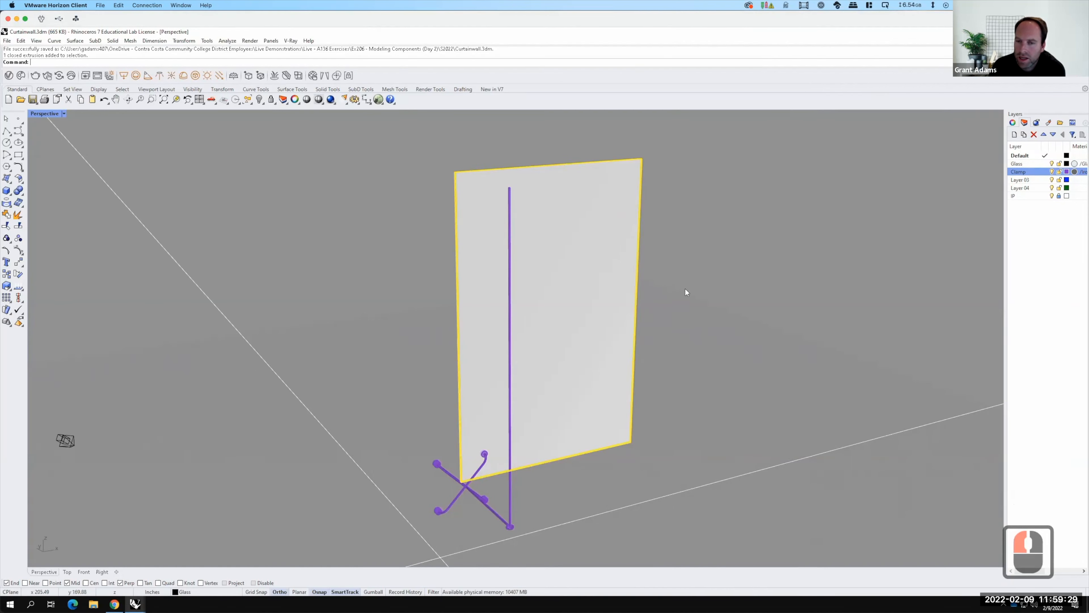
pyautogui.click(584, 245)
pyautogui.click(584, 245)
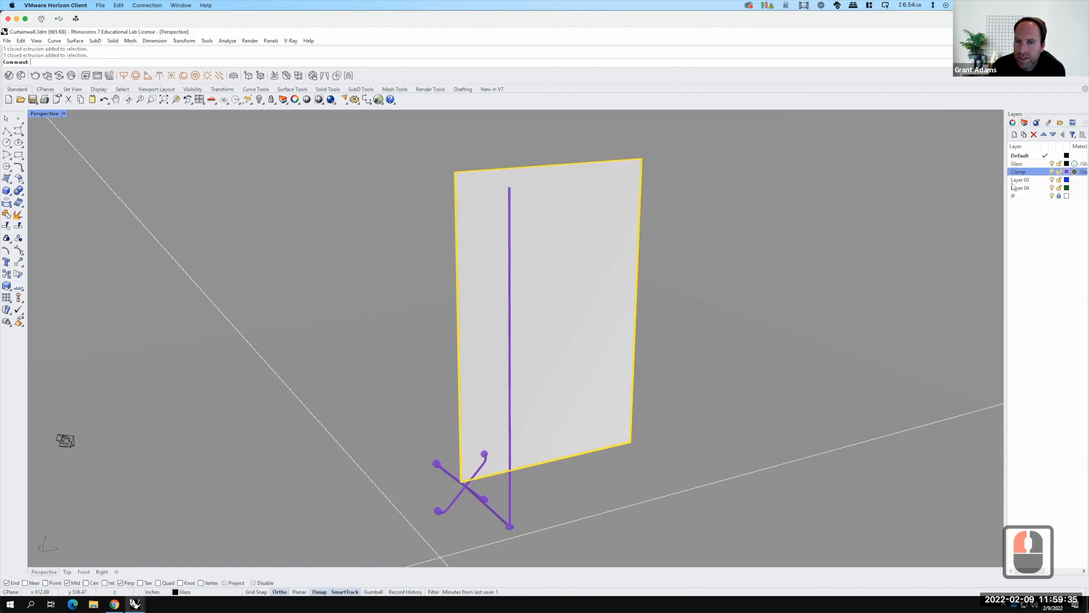
pyautogui.rightClick(1020, 188)
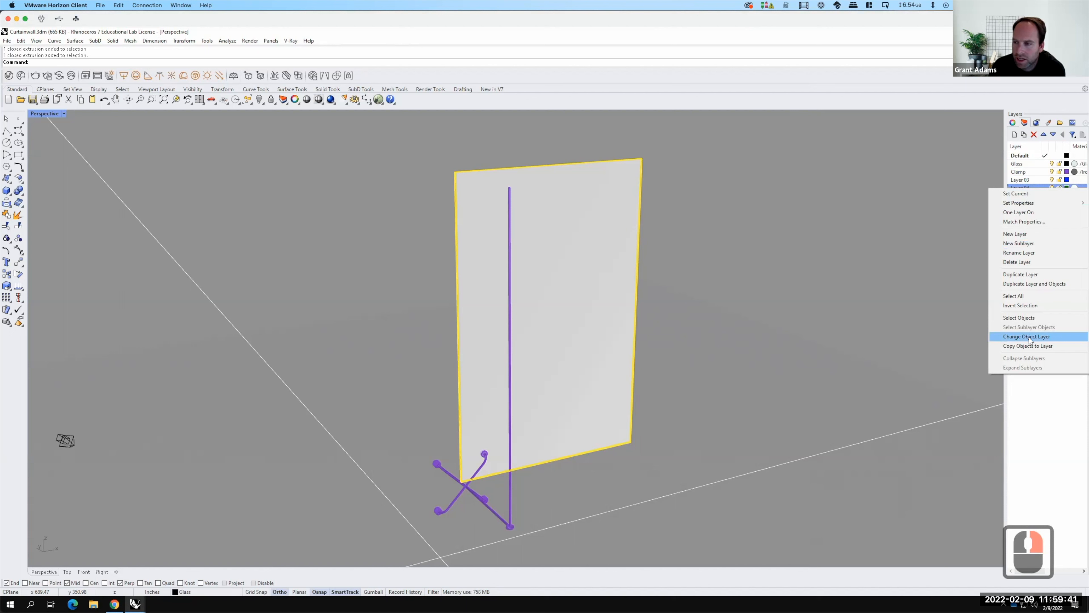
pyautogui.click(1030, 341)
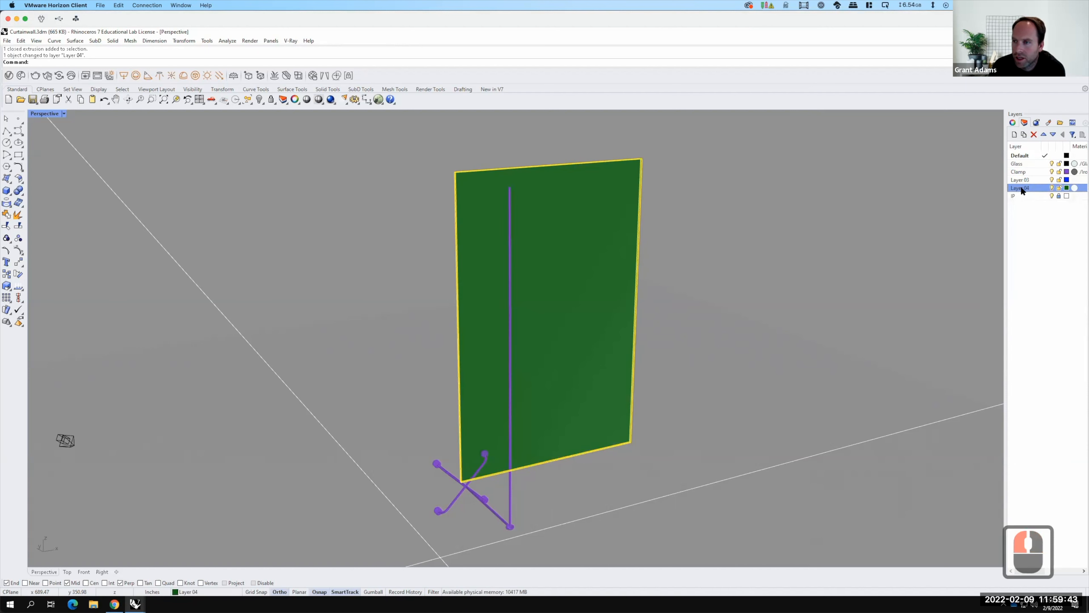
# Change the selected glass panel's object layer back to Glass.
pyautogui.click(1019, 164)
pyautogui.rightClick(1019, 164)
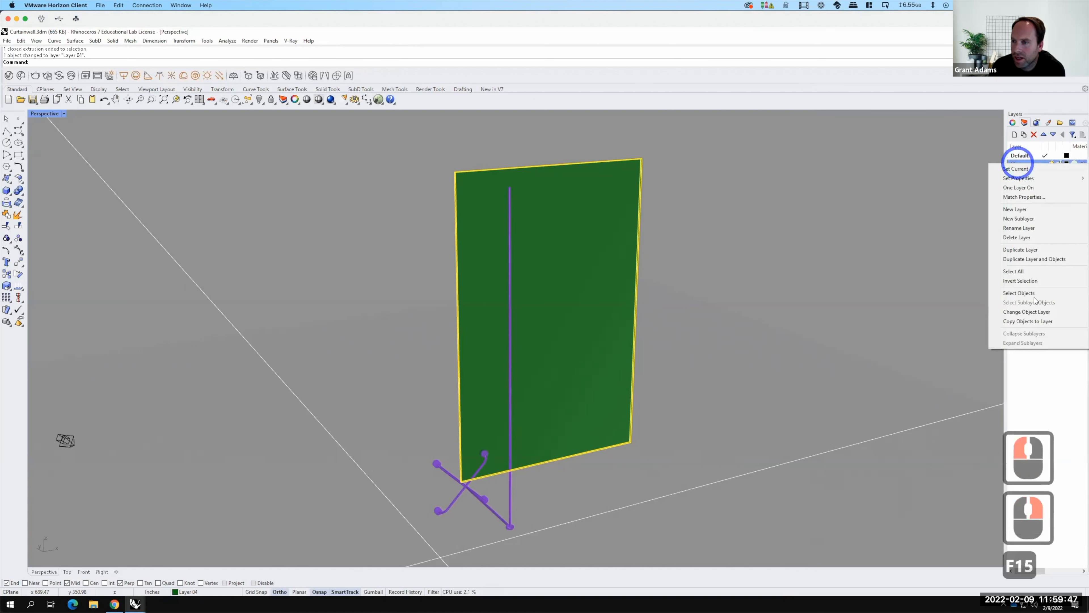
pyautogui.click(1033, 312)
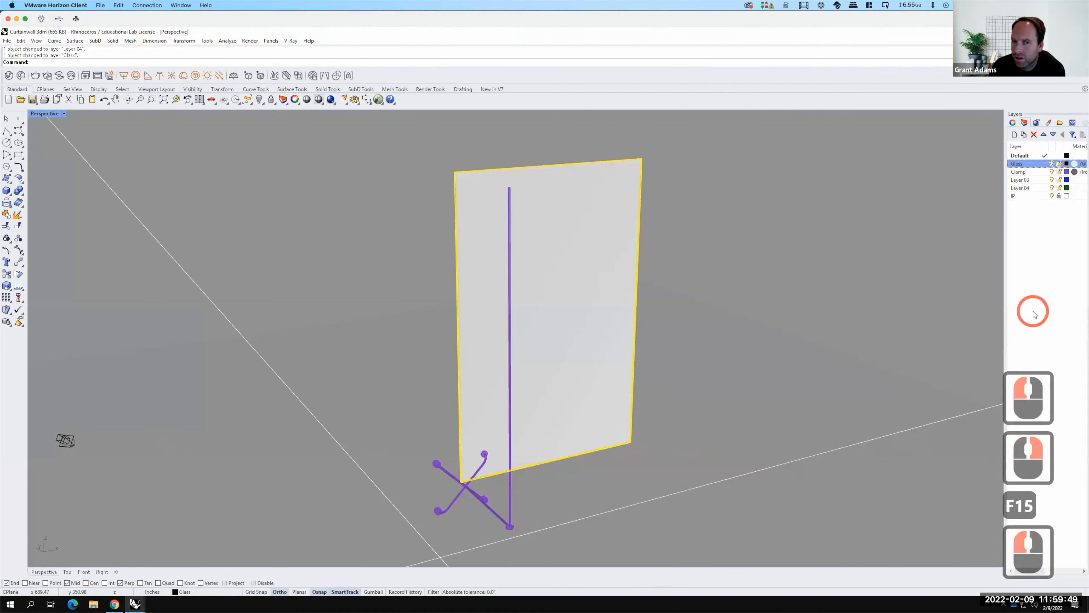
# Deselect the glass panel and select all objects on the Clamp layer.
pyautogui.click(789, 282)
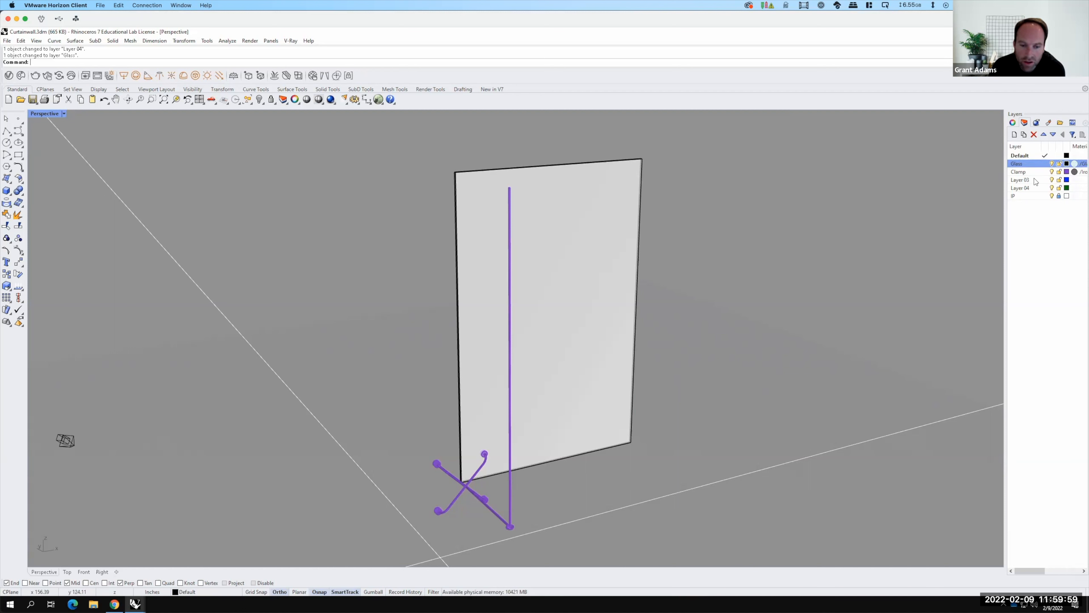
pyautogui.rightClick(1025, 173)
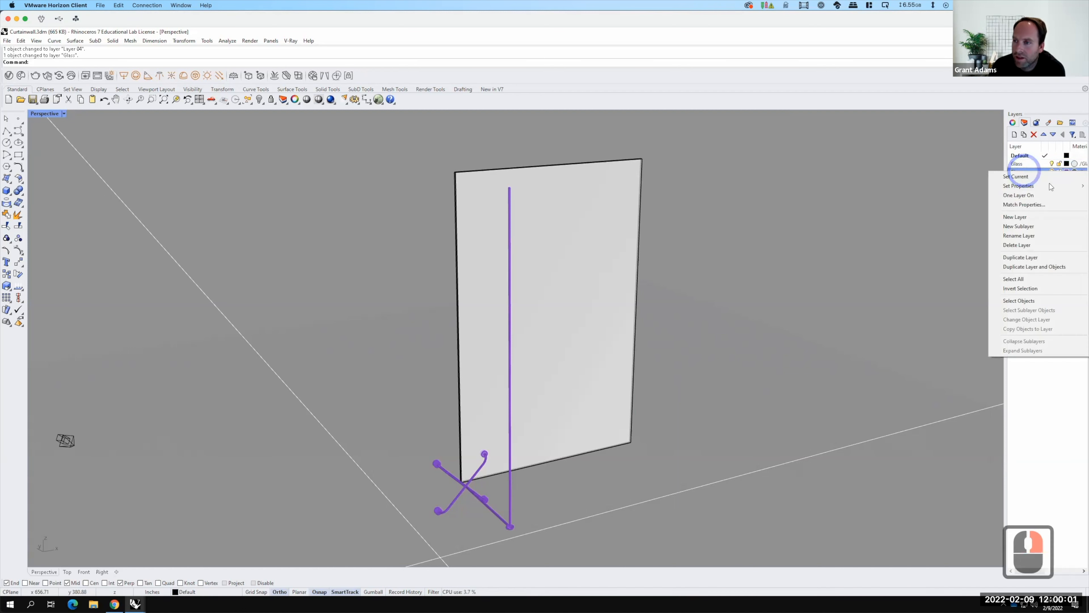
pyautogui.click(1044, 305)
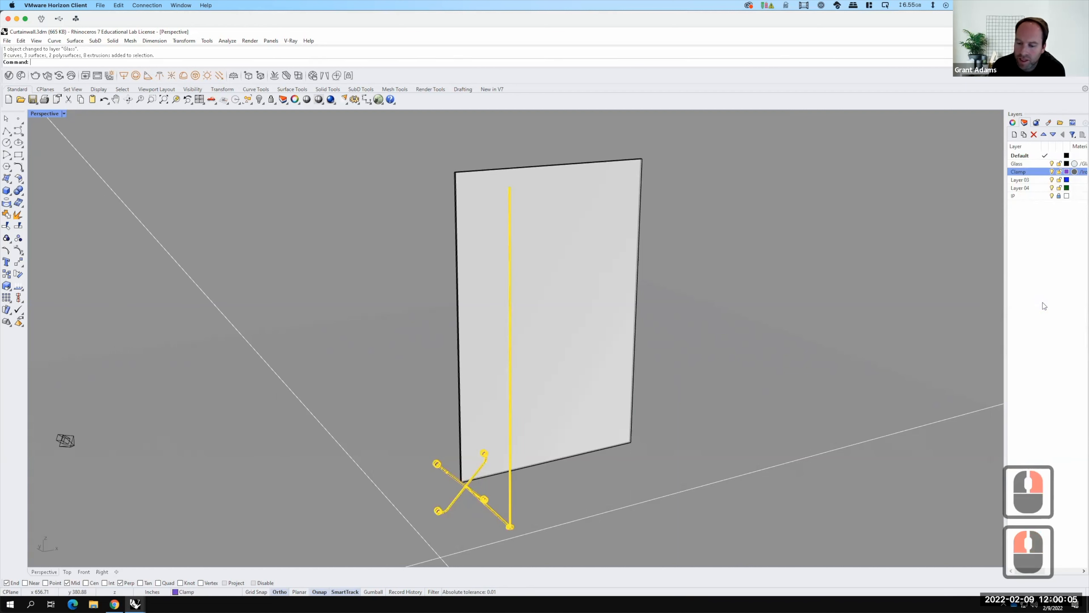